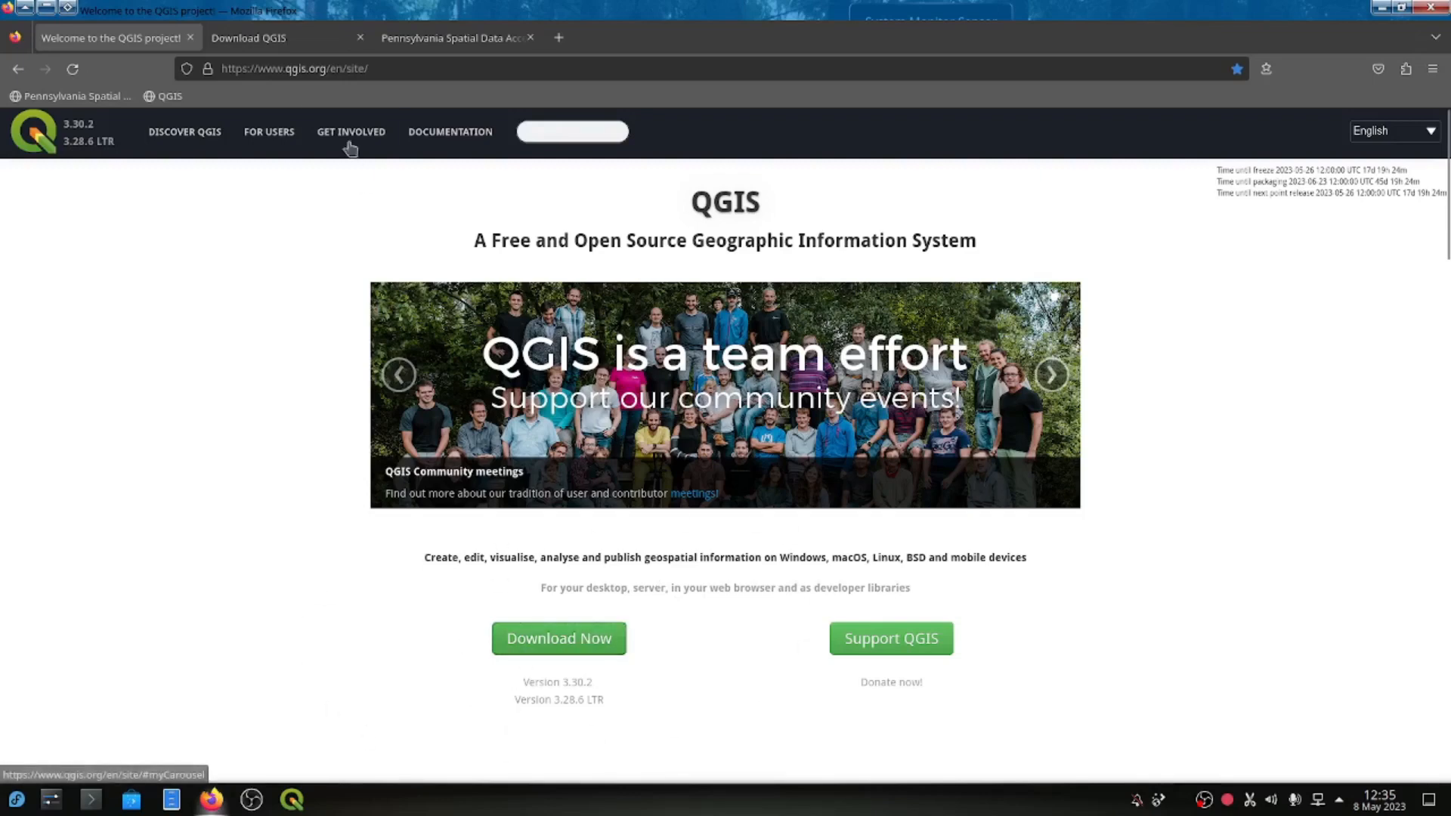
# Review the platform download options on the QGIS download page and close both QGIS website pages.
pyautogui.click(299, 49)
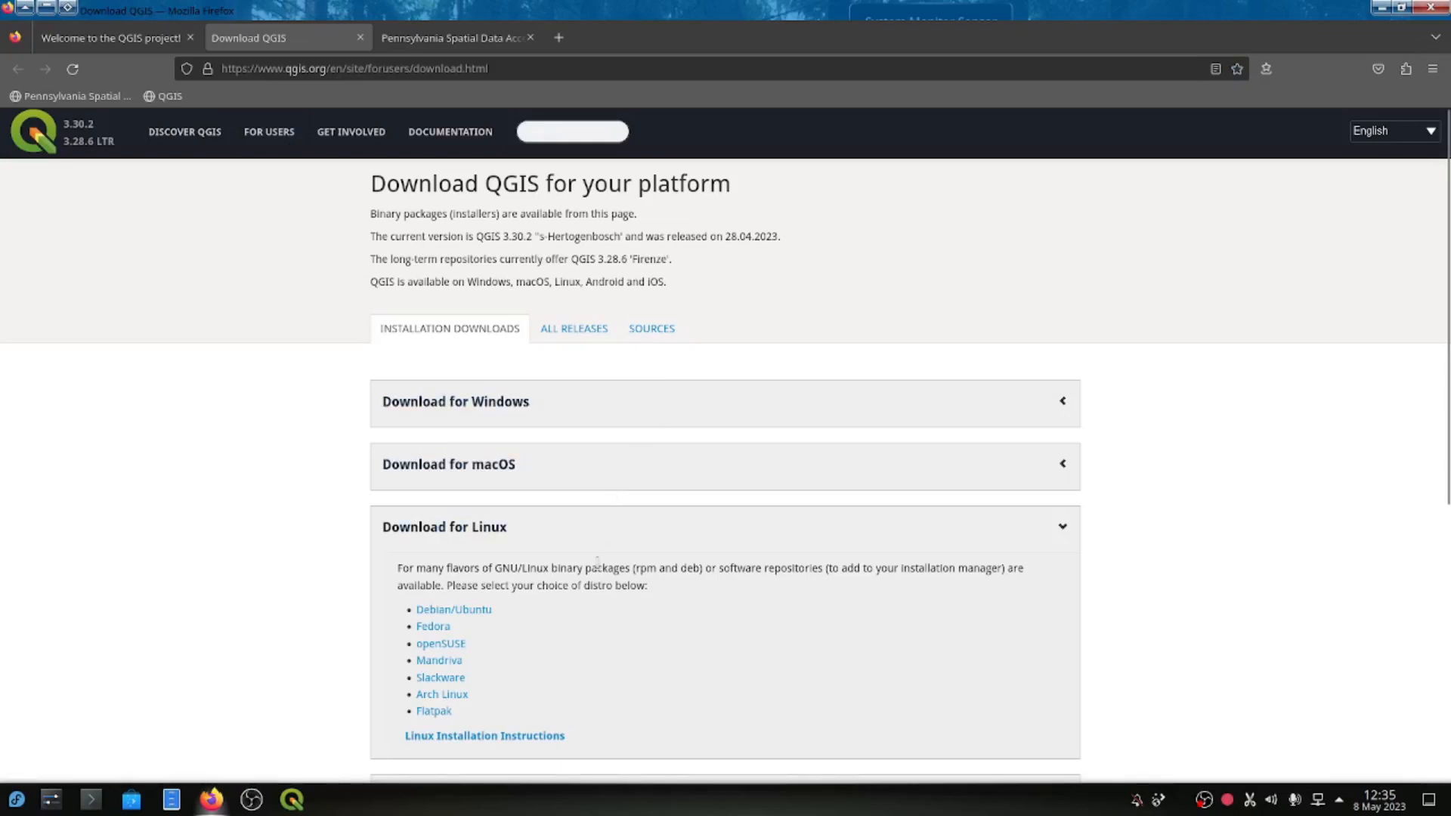
pyautogui.scroll(-5, 645, 542)
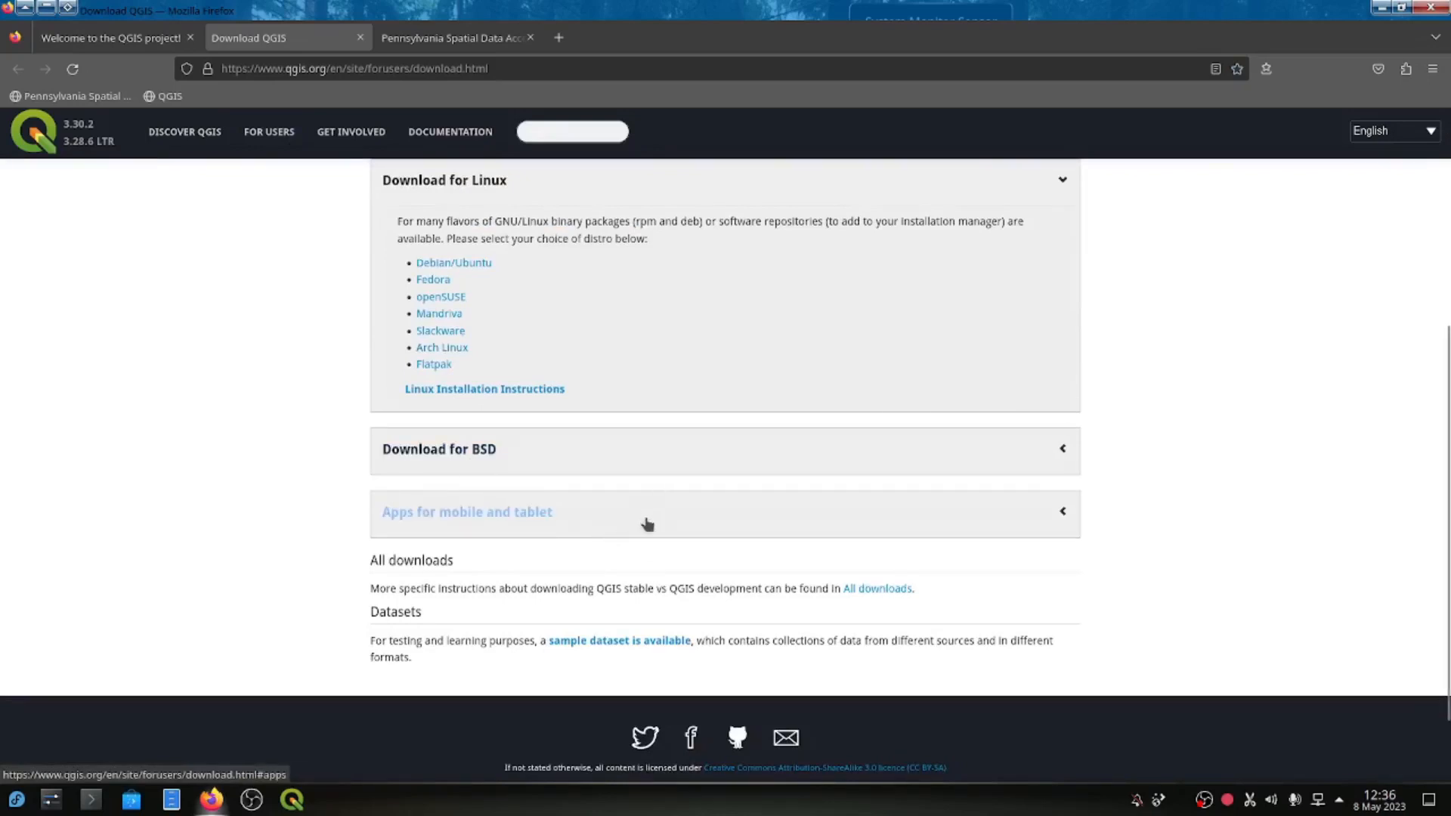
pyautogui.scroll(5, 673, 551)
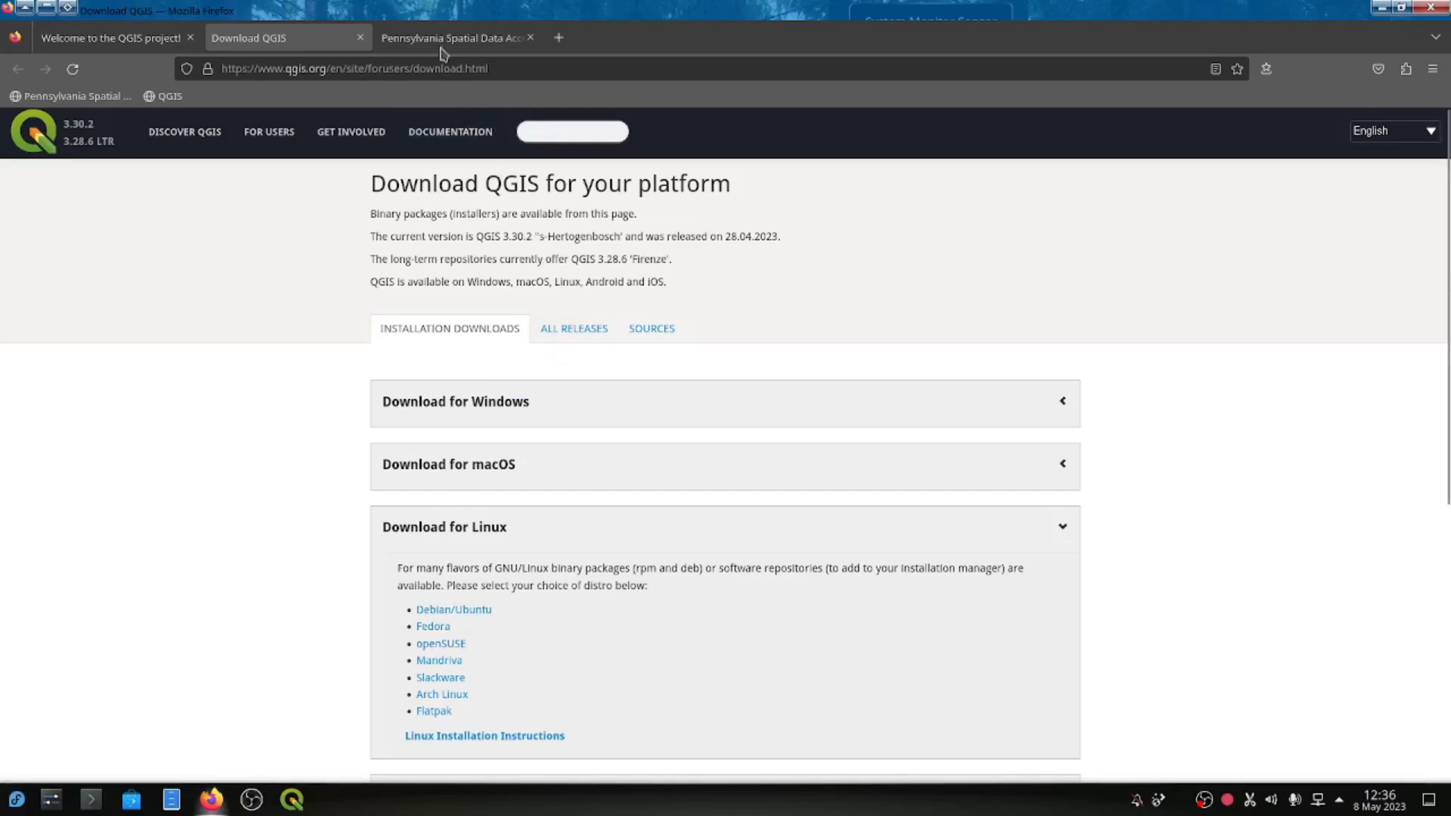
pyautogui.click(362, 37)
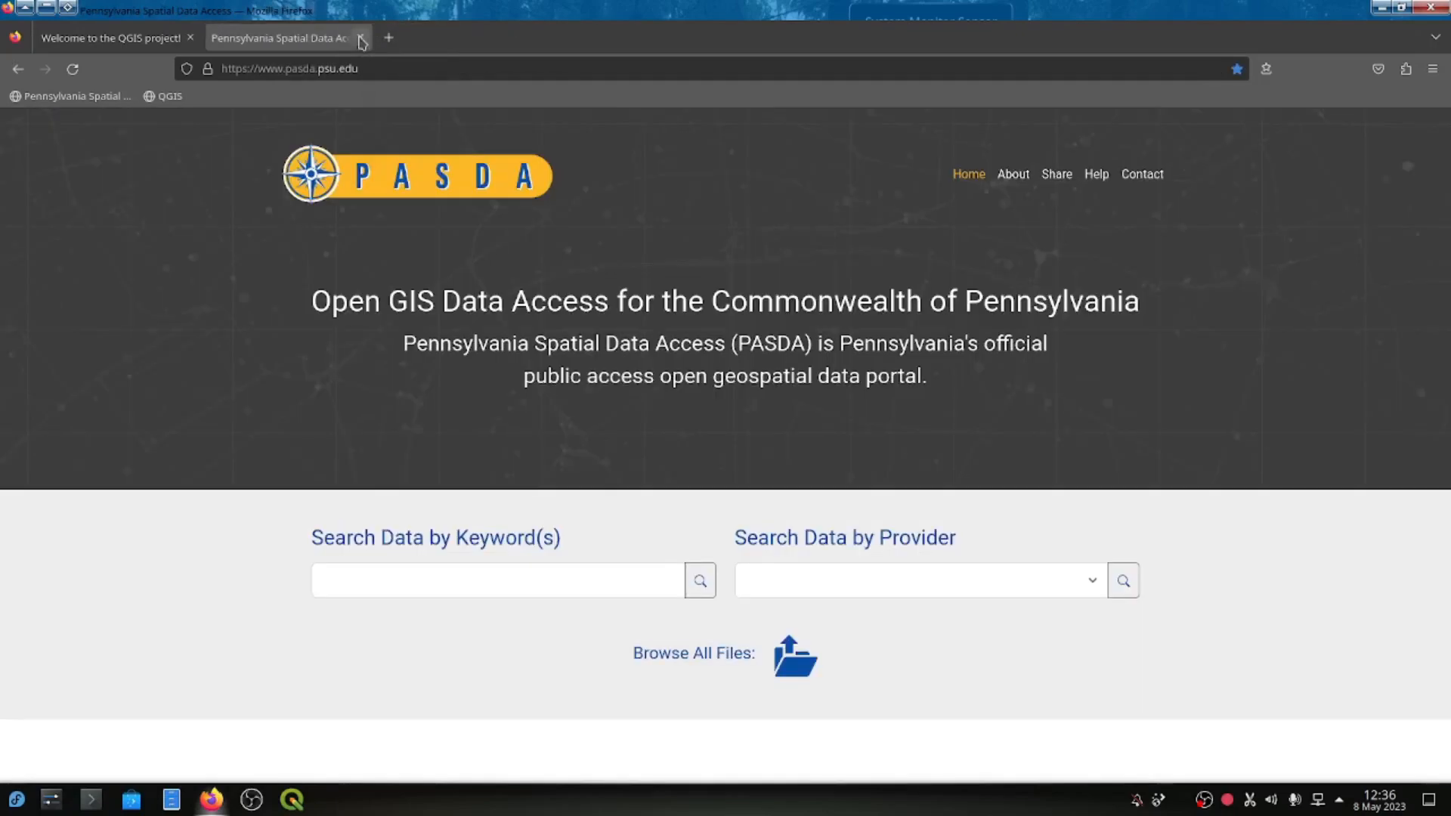
pyautogui.click(190, 41)
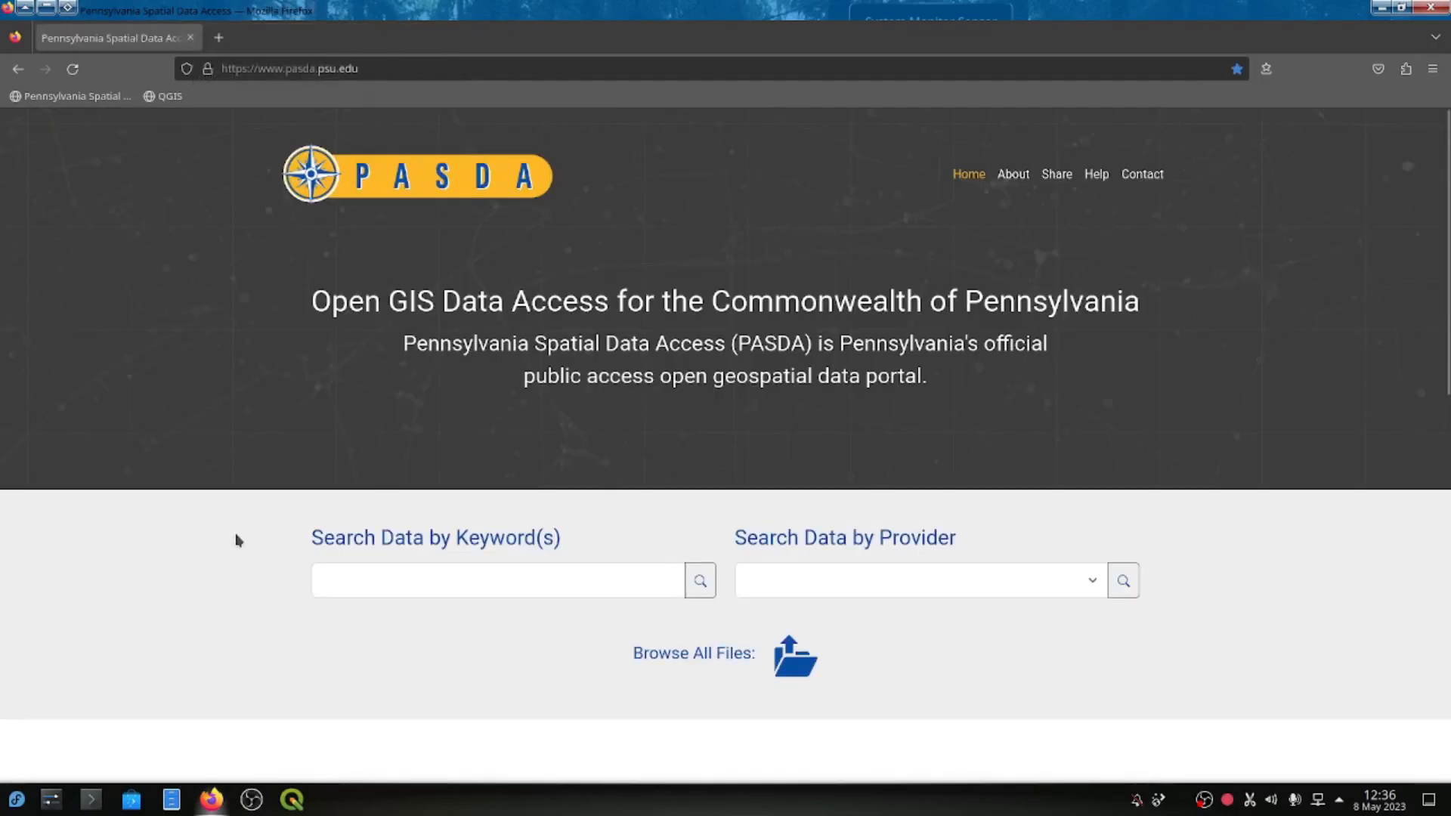
# Switch to QGIS, maximize its window and create a new empty project using the EPSG:4326 - WGS 84 template.
pyautogui.click(292, 801)
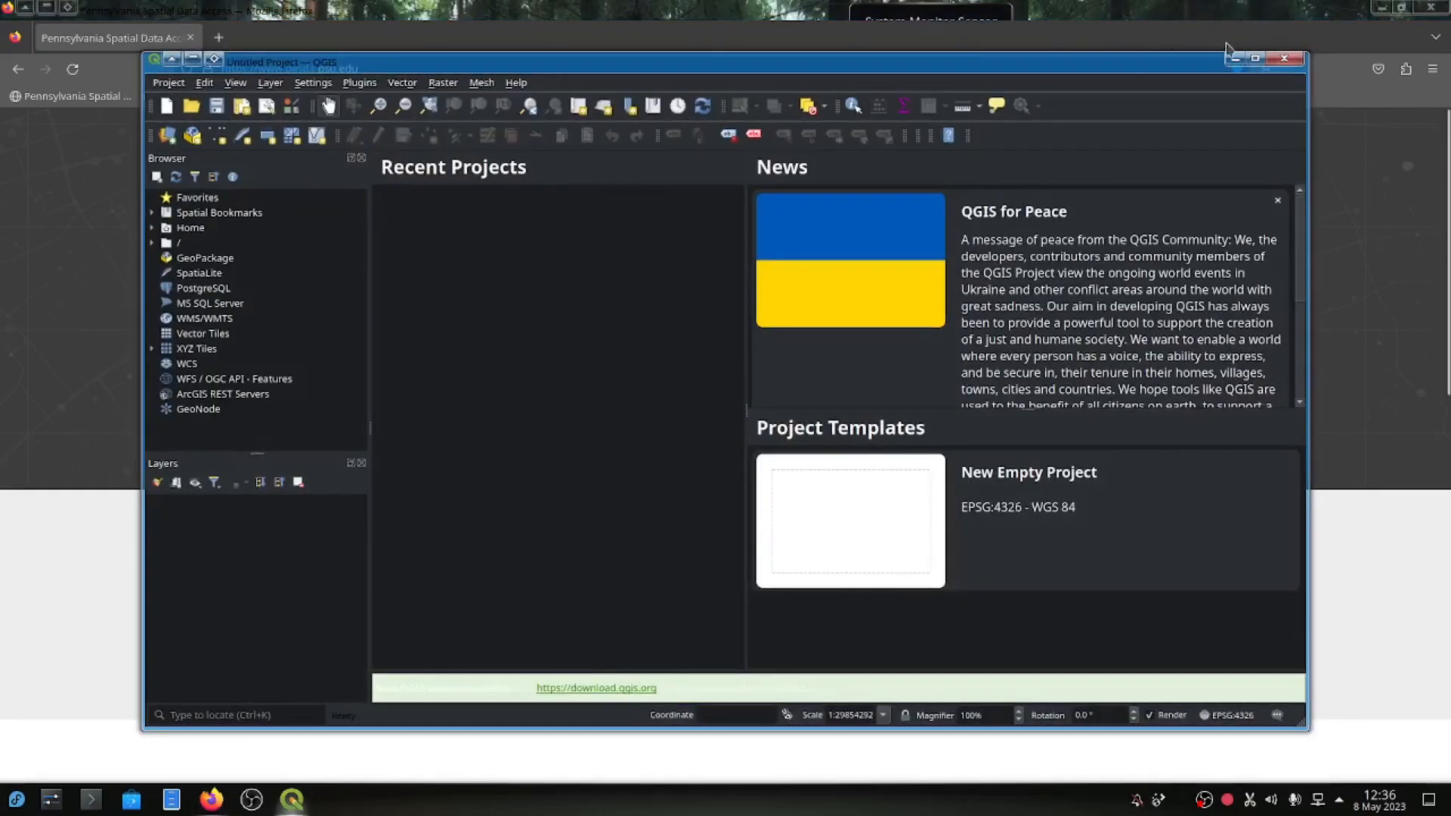
pyautogui.click(1256, 60)
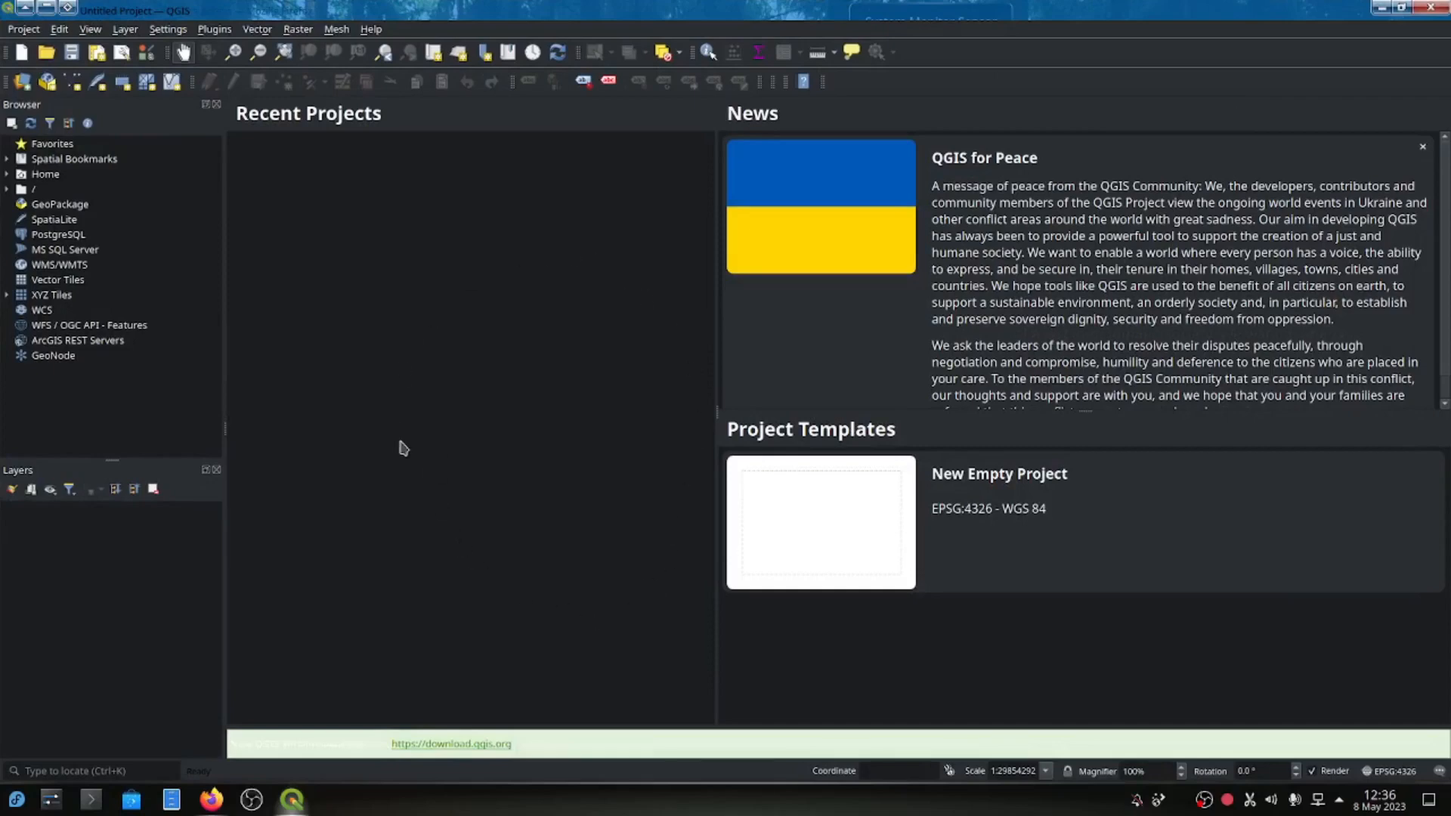
pyautogui.doubleClick(954, 481)
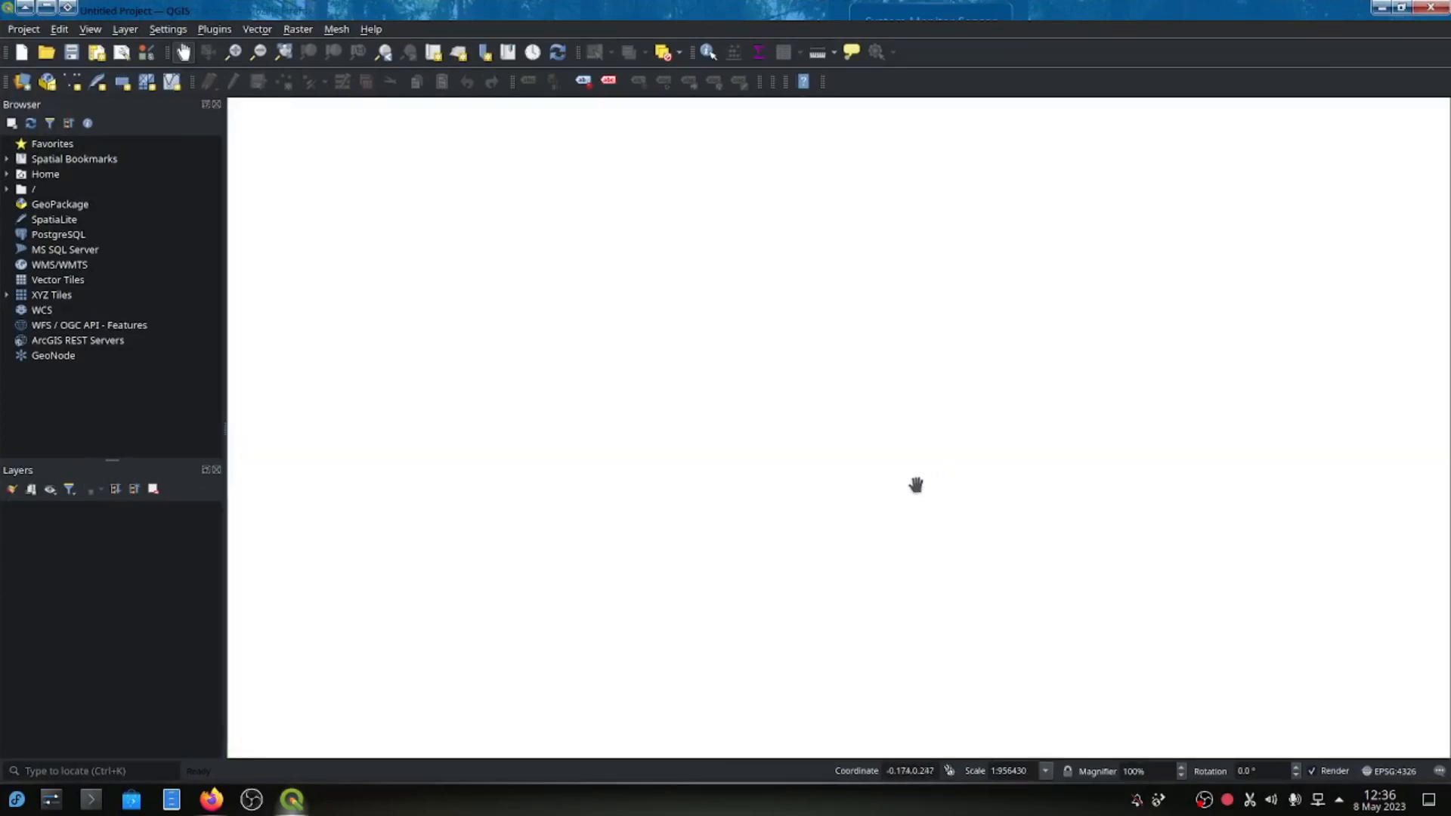
# Switch to Firefox and open the Pennsylvania state boundary dataset summary through PASDA's Boundaries data shortcut.
pyautogui.click(1380, 9)
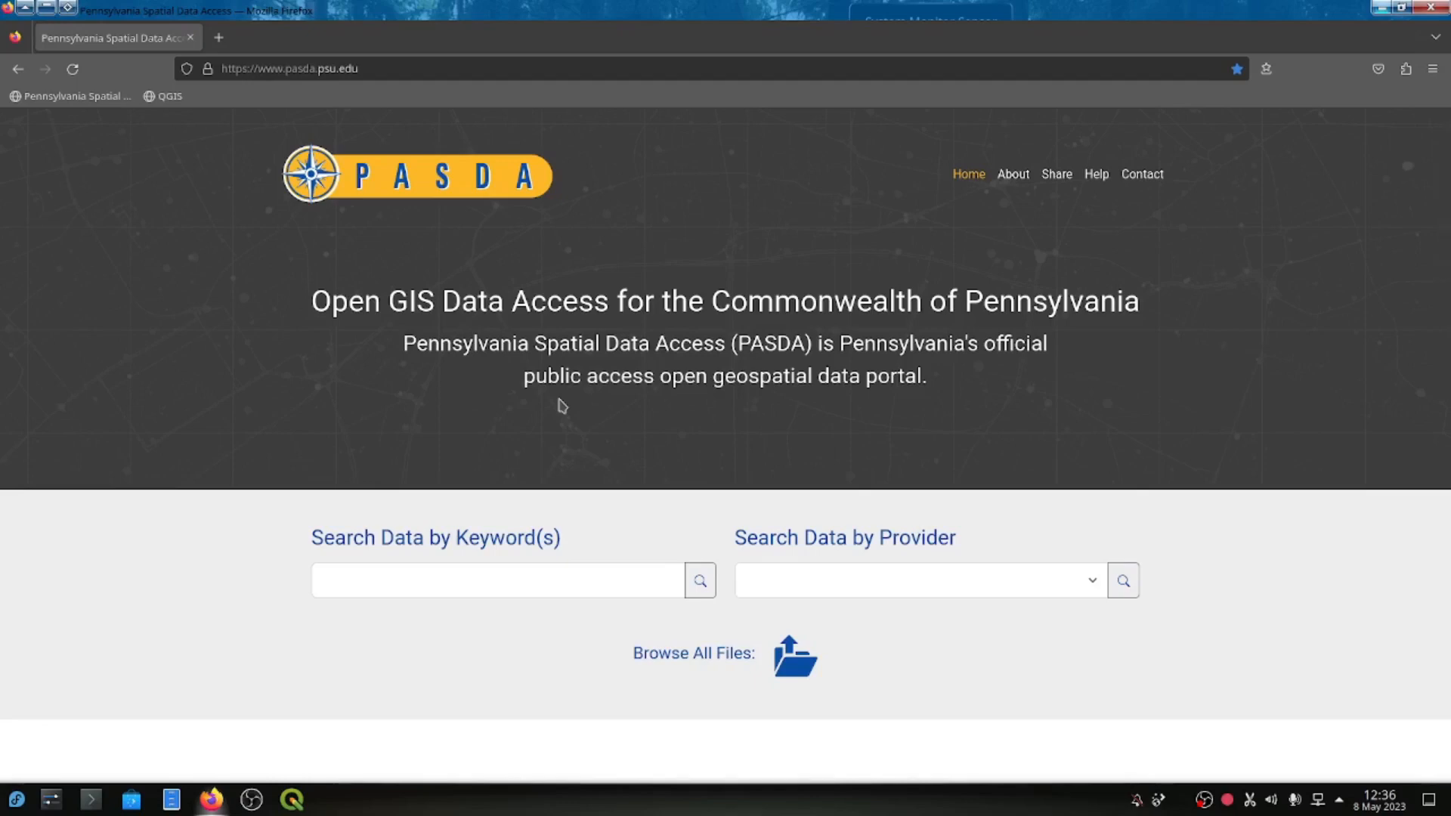
pyautogui.scroll(-5, 560, 402)
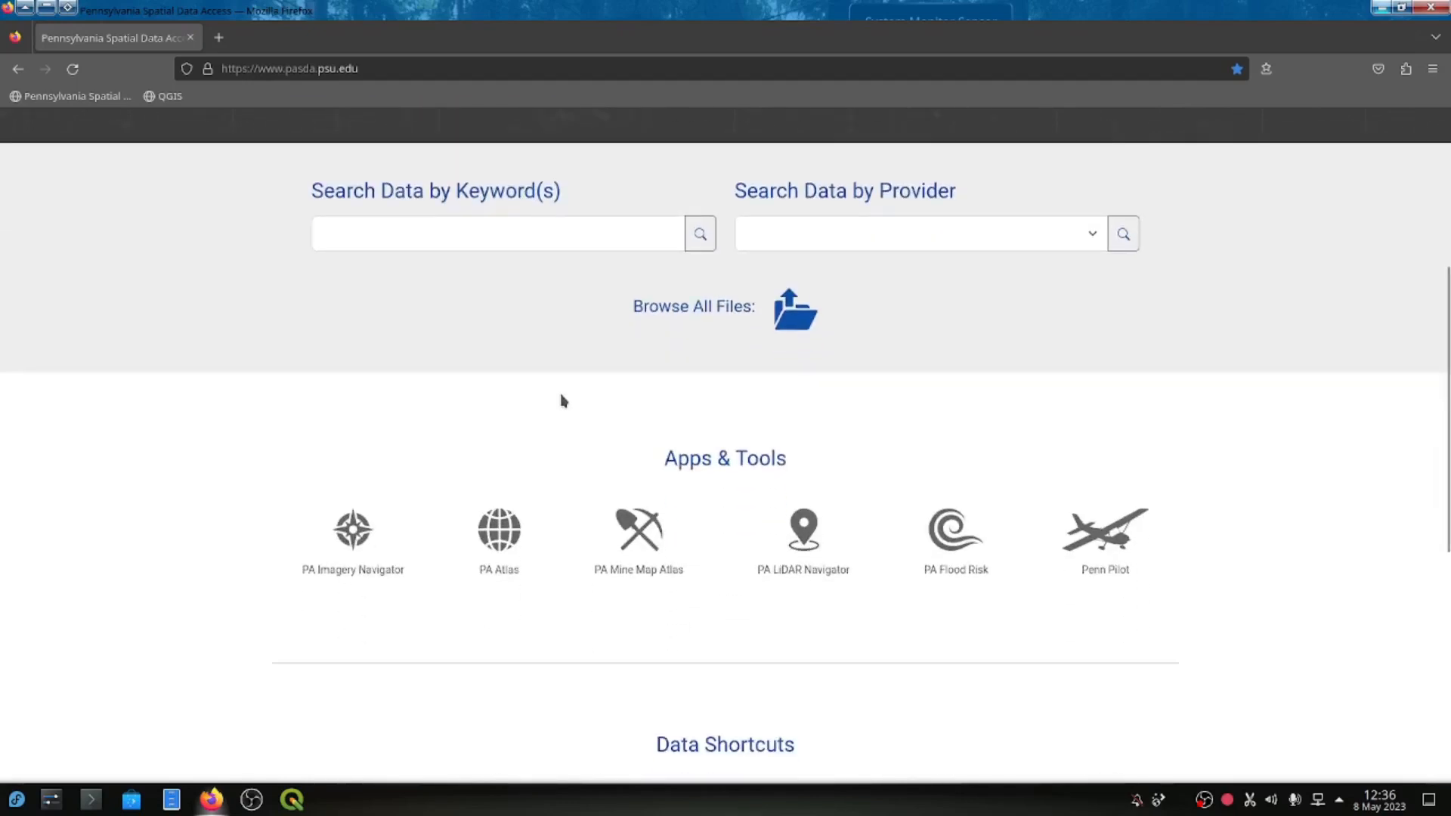
pyautogui.scroll(-3, 561, 400)
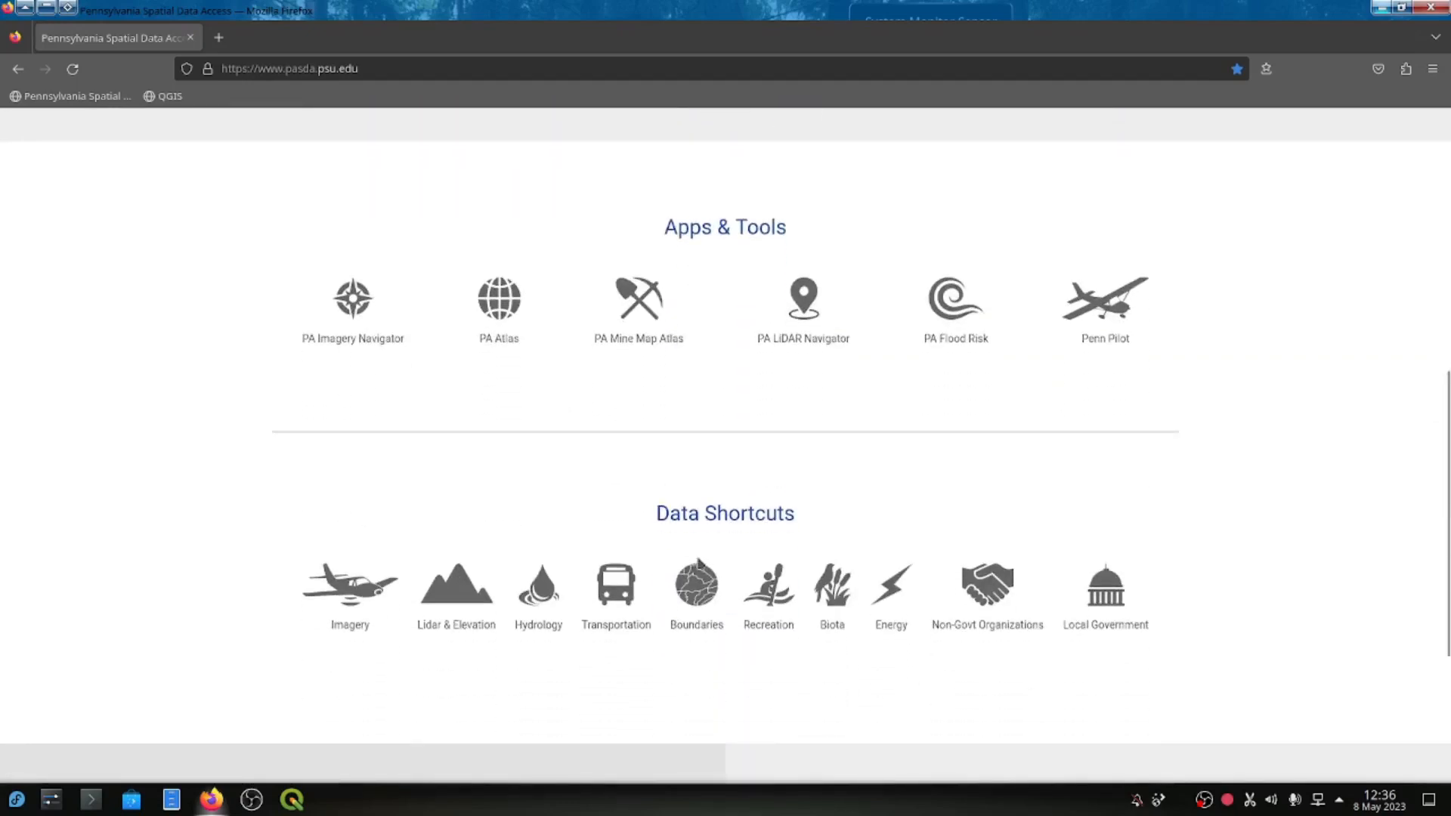
pyautogui.click(705, 599)
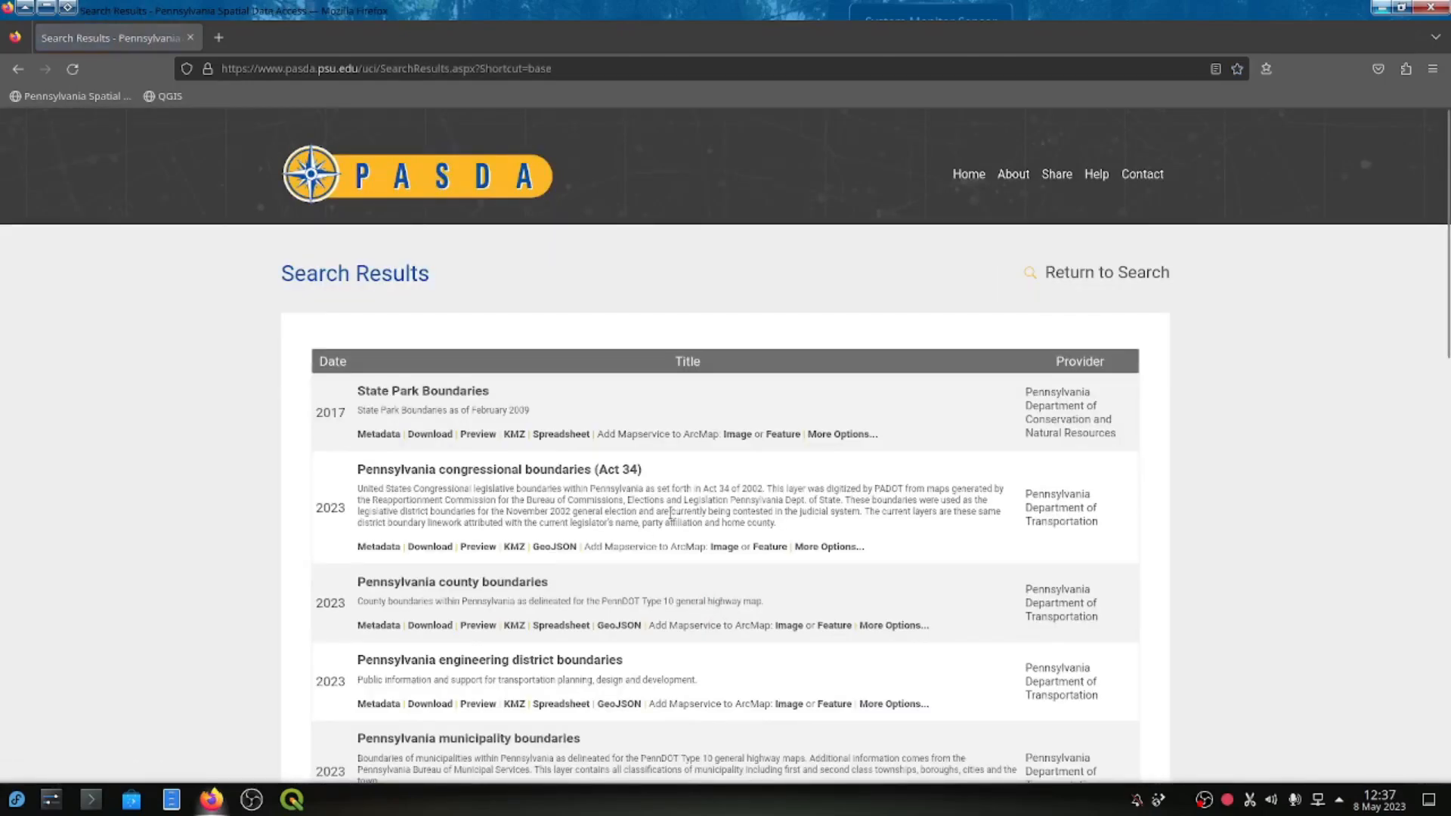
pyautogui.scroll(-3, 725, 520)
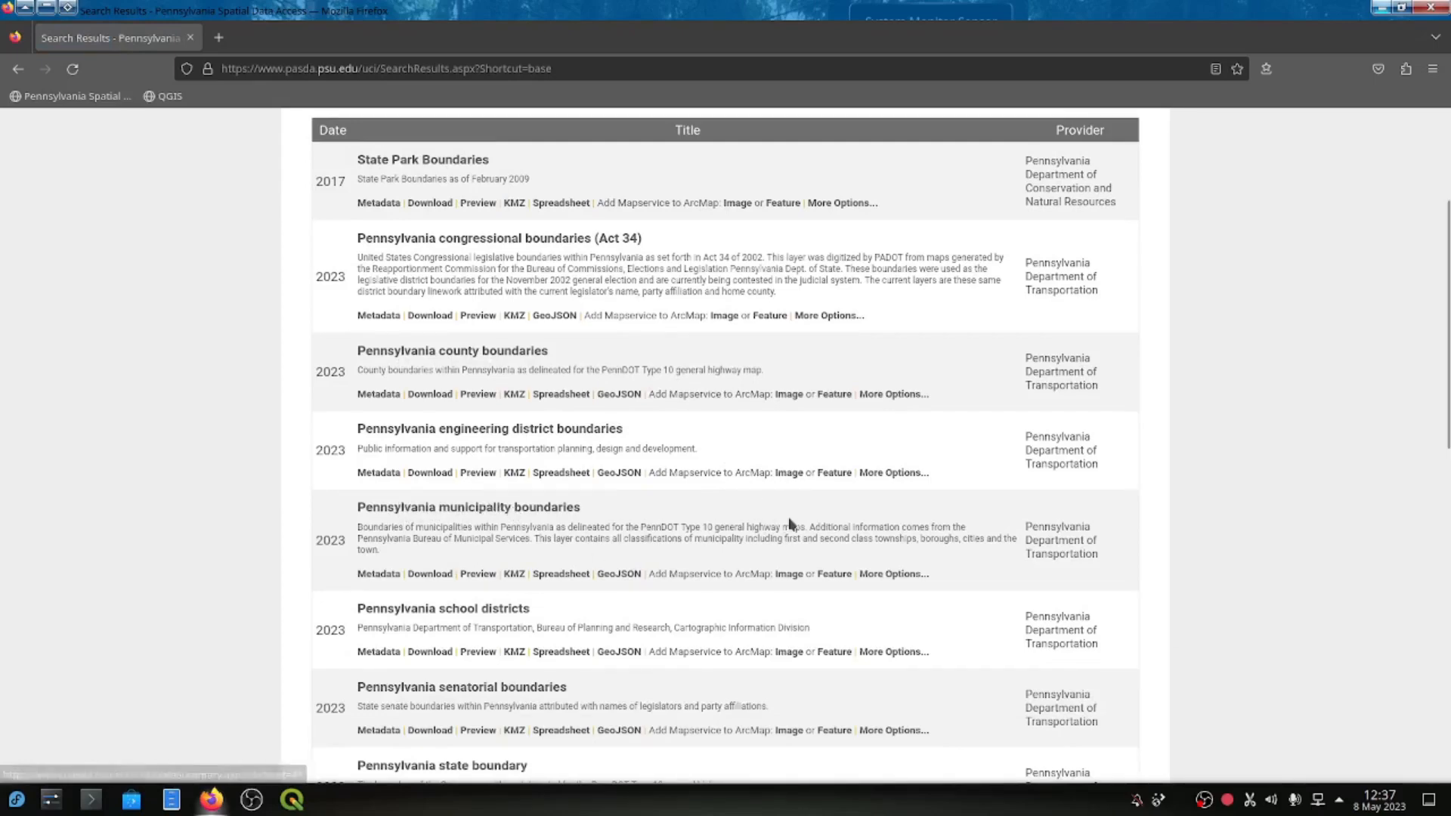
pyautogui.scroll(-3, 790, 523)
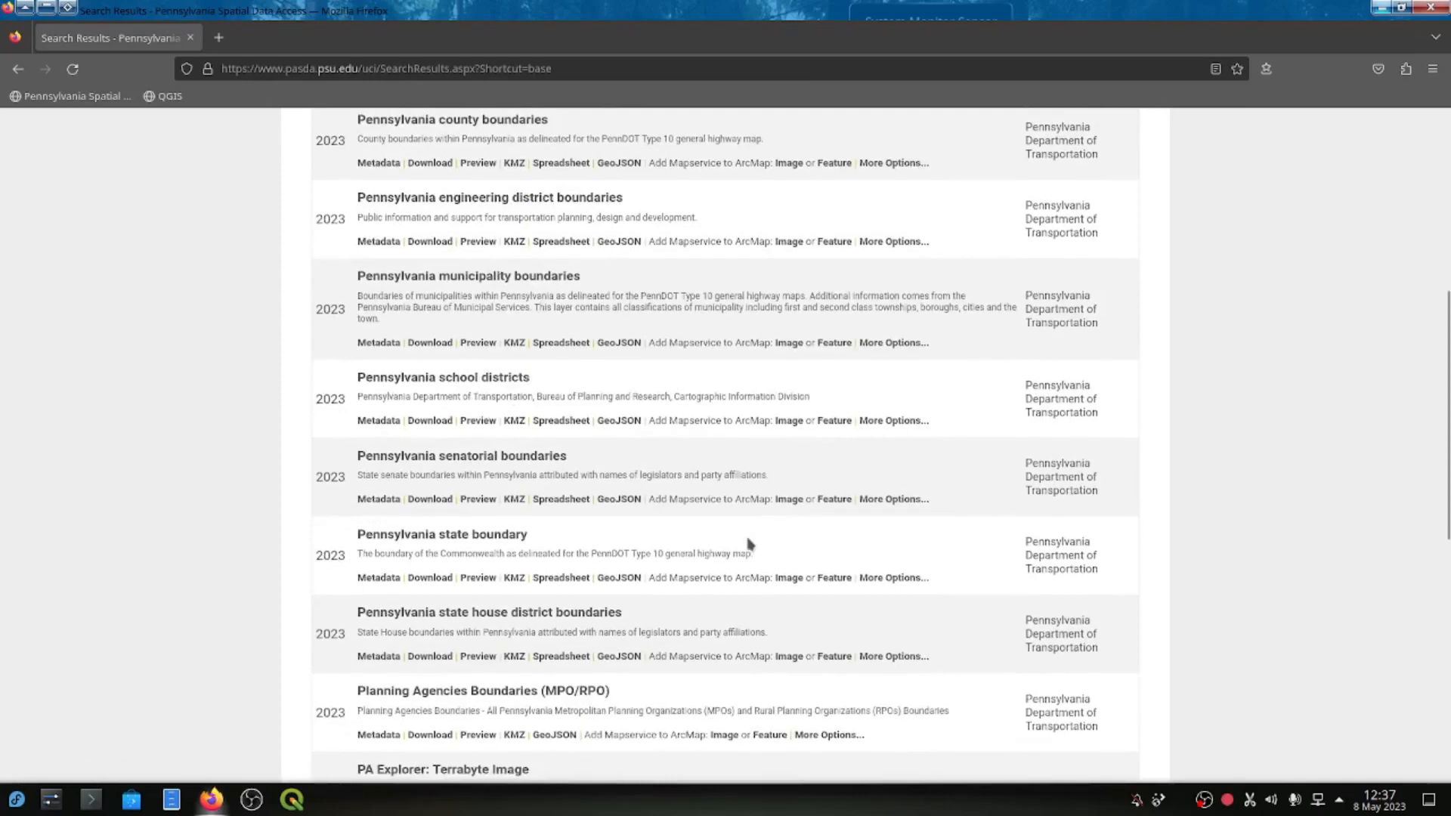
pyautogui.click(504, 539)
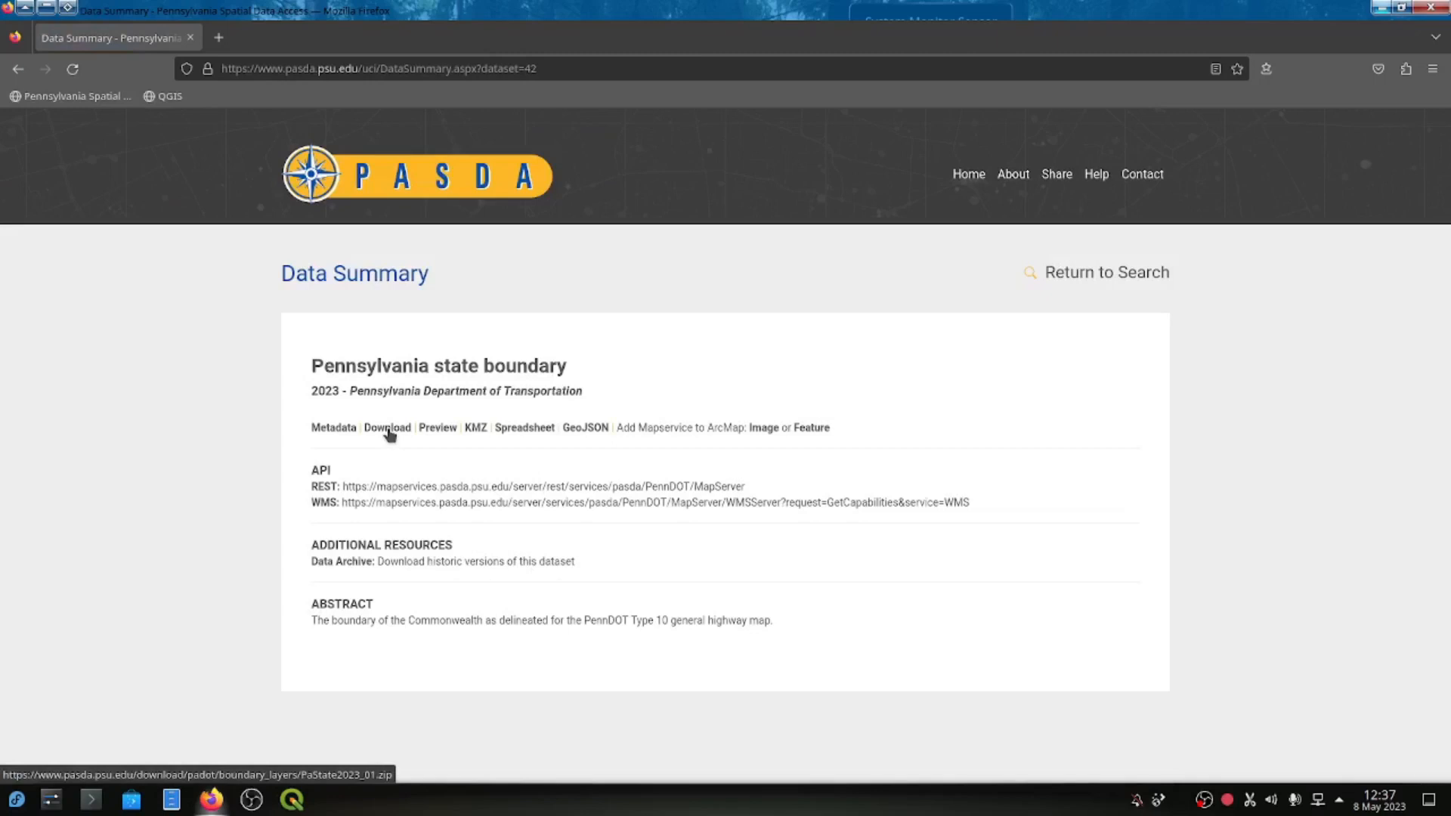
# Back in QGIS, add PaState2022_01.shp from the Documents/GIS Pennsylvania State Boundary folder to the map, and collapse the GIS folder.
pyautogui.click(1382, 9)
pyautogui.click(172, 799)
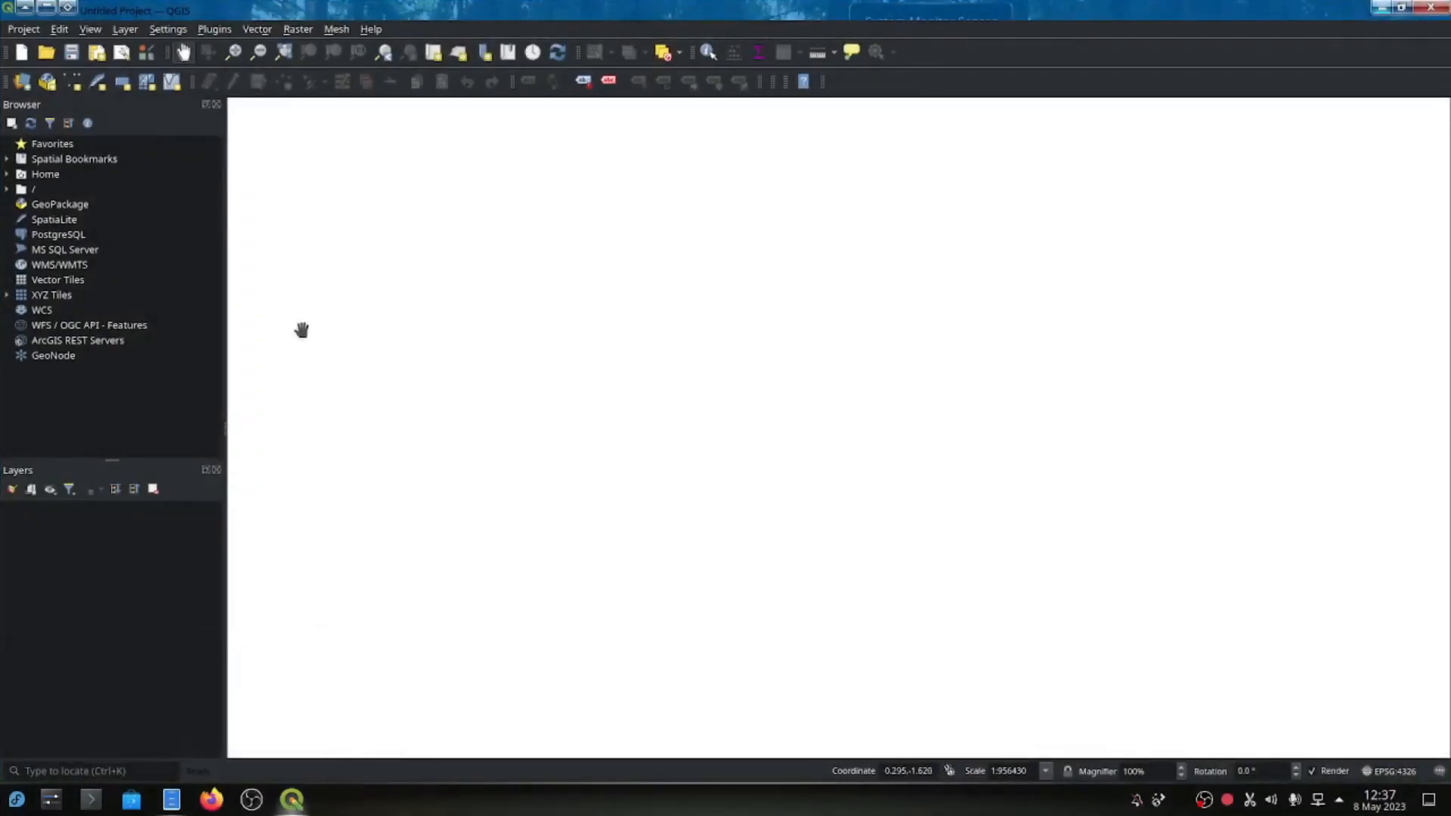
pyautogui.click(7, 174)
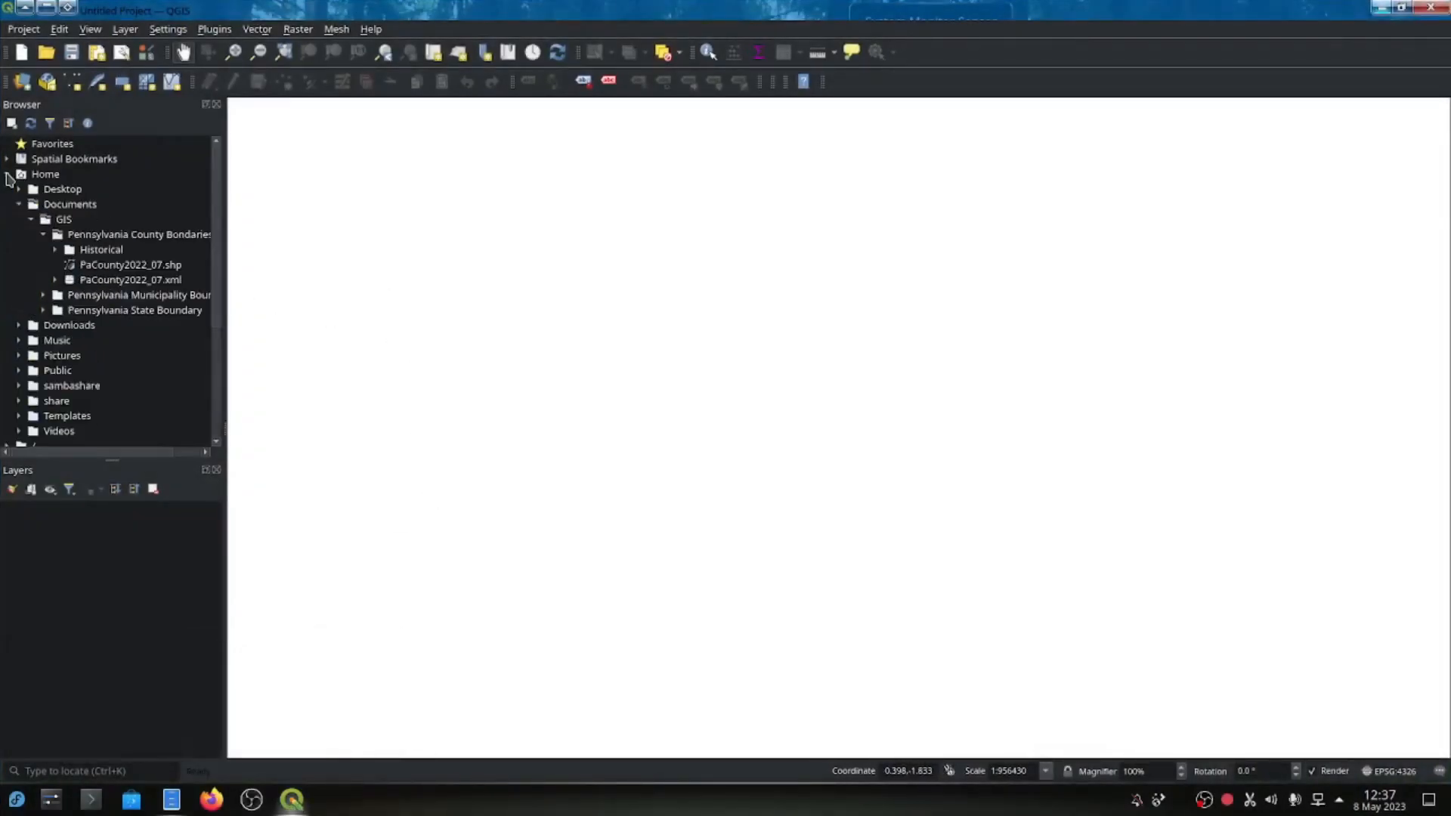
pyautogui.click(55, 250)
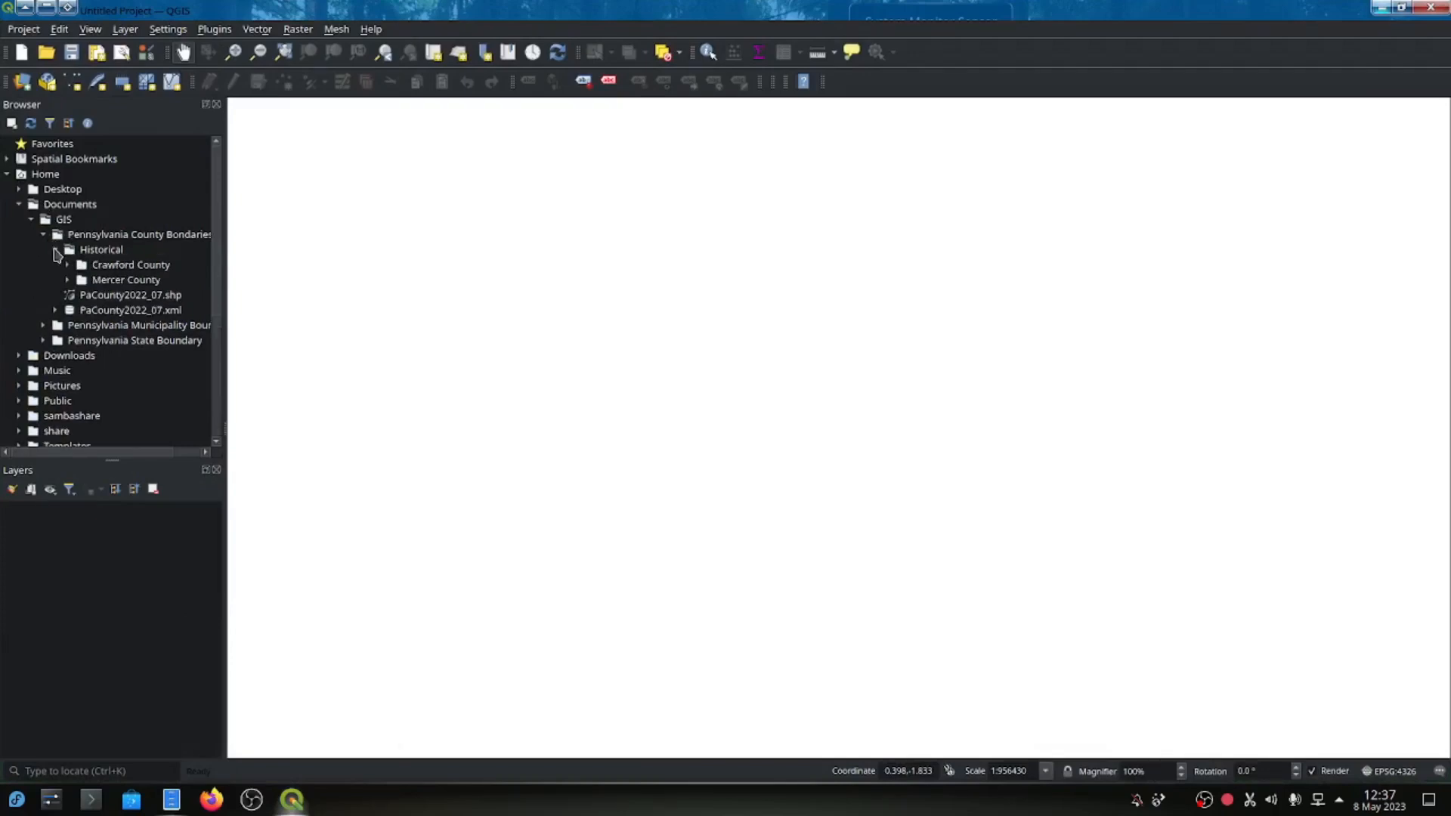
pyautogui.click(55, 252)
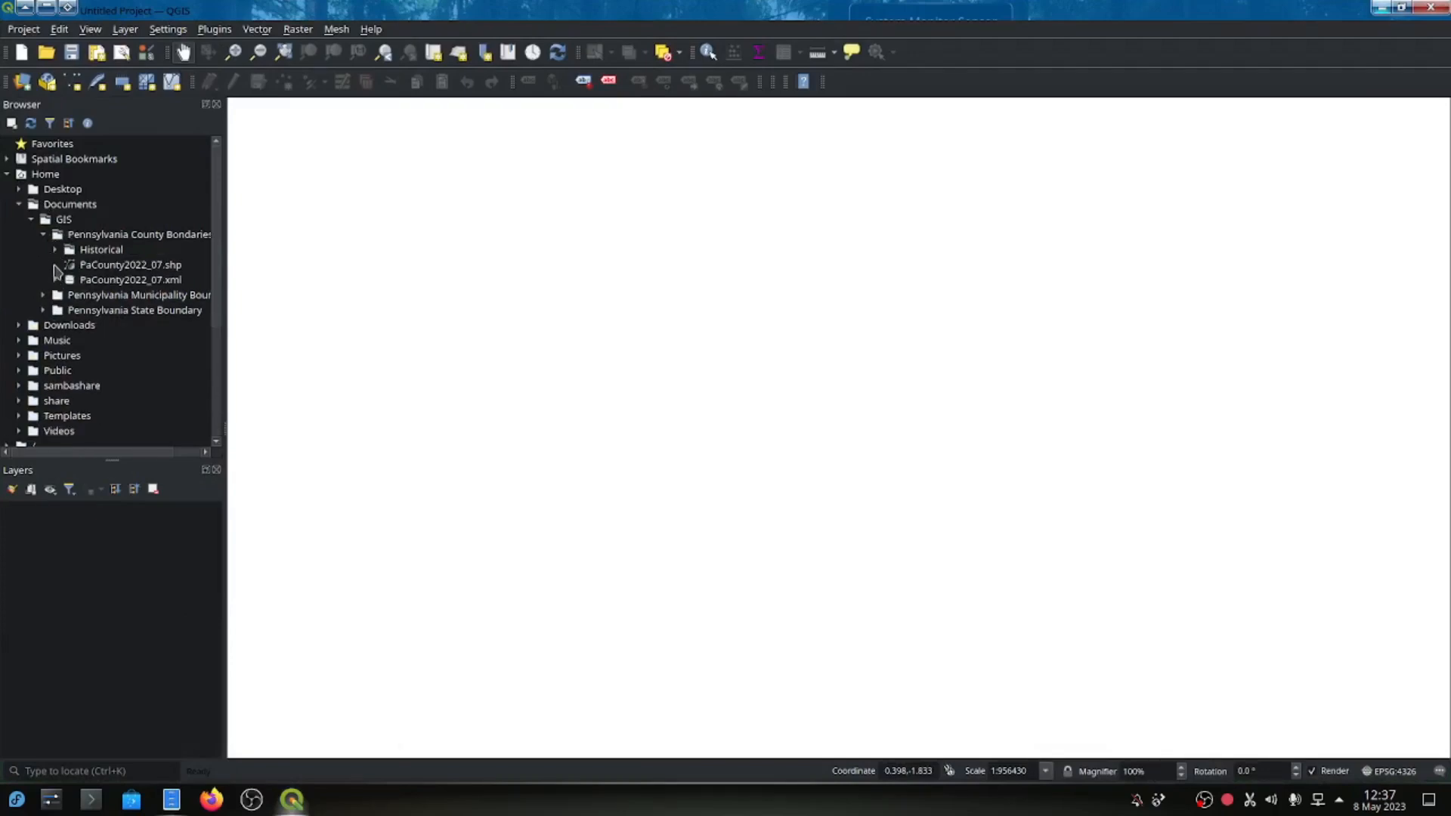
pyautogui.click(43, 310)
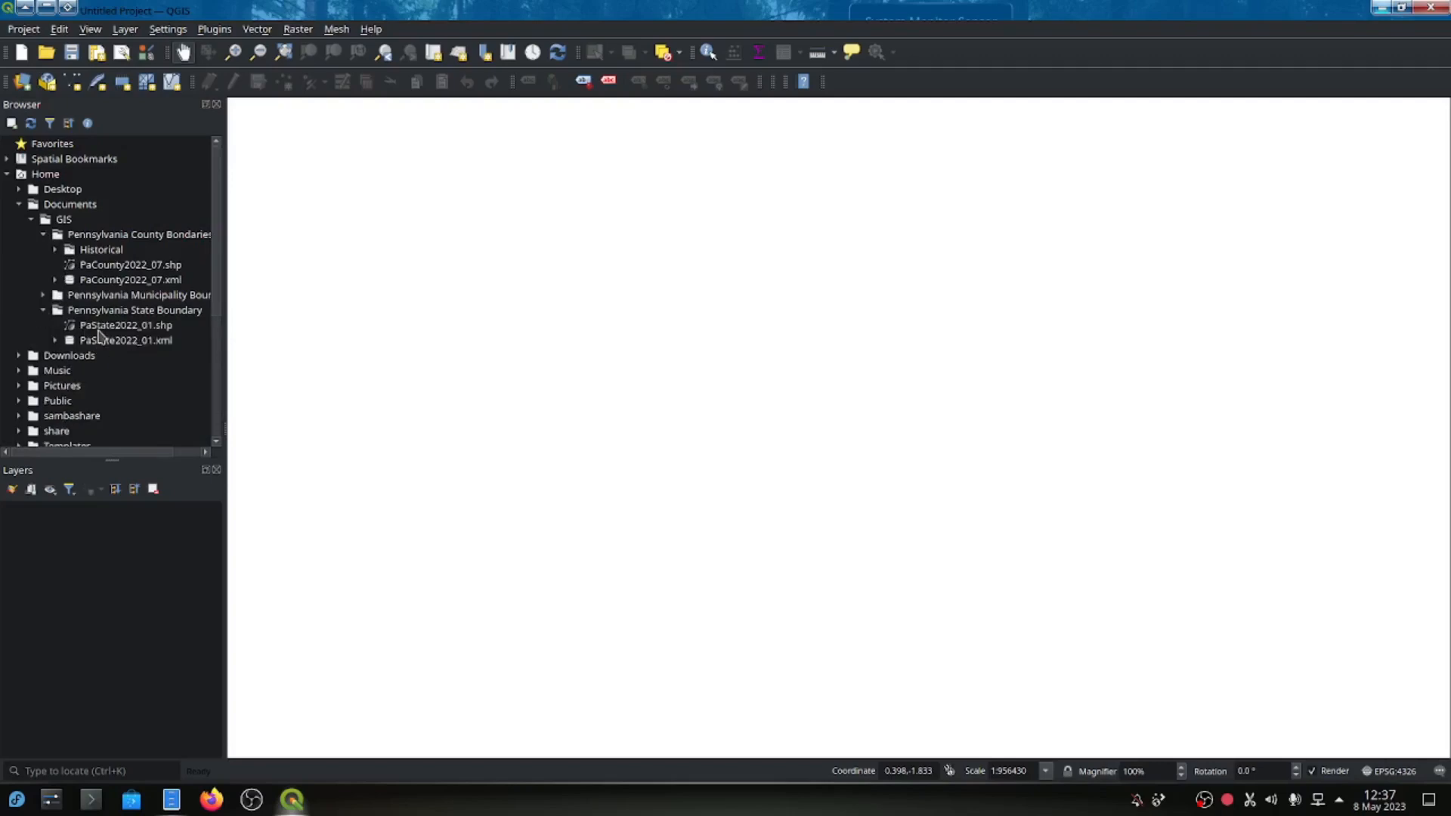
pyautogui.moveTo(99, 333)
pyautogui.mouseDown()
pyautogui.moveTo(537, 298)
pyautogui.moveTo(541, 279)
pyautogui.mouseUp()
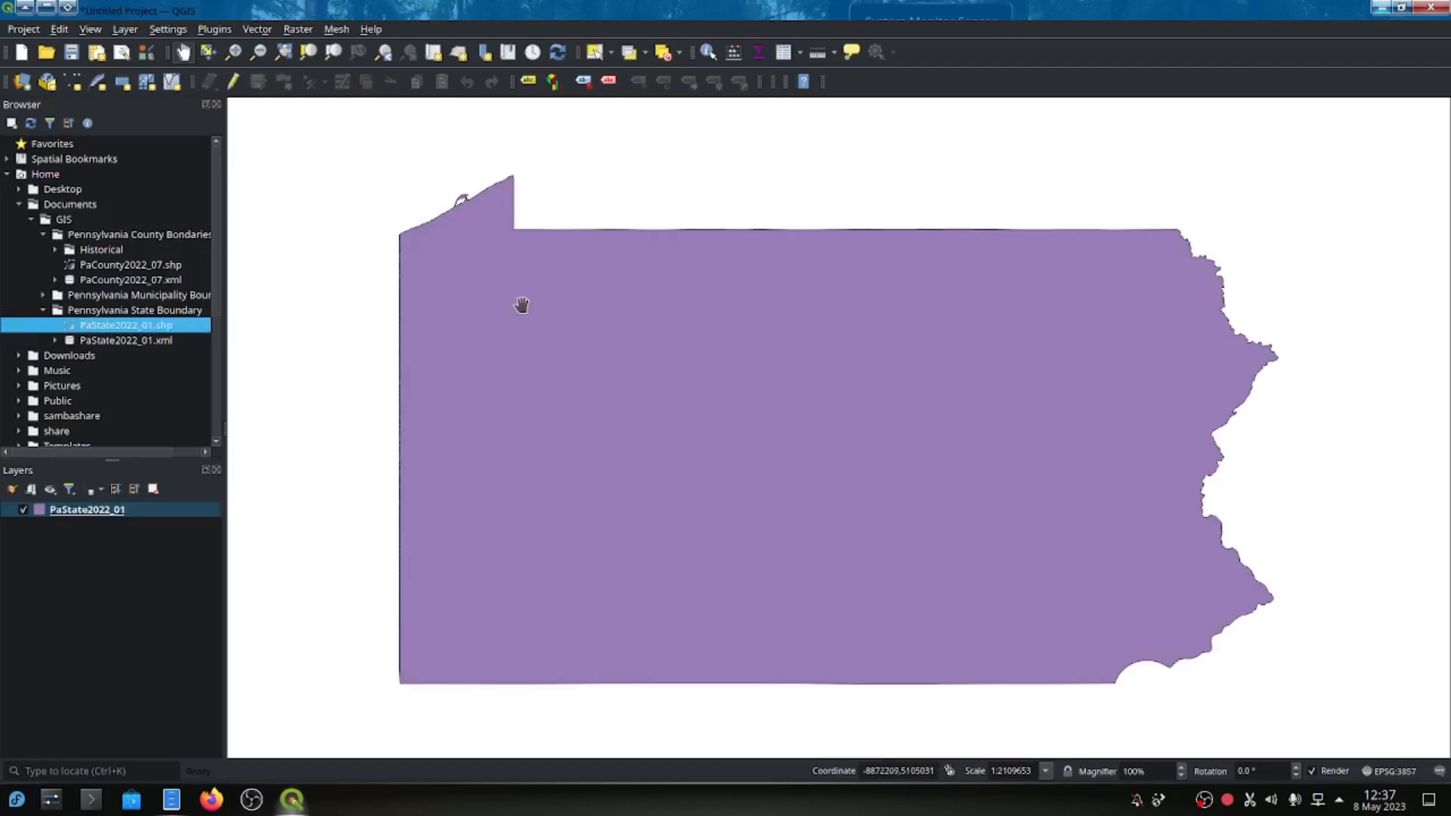
pyautogui.click(30, 220)
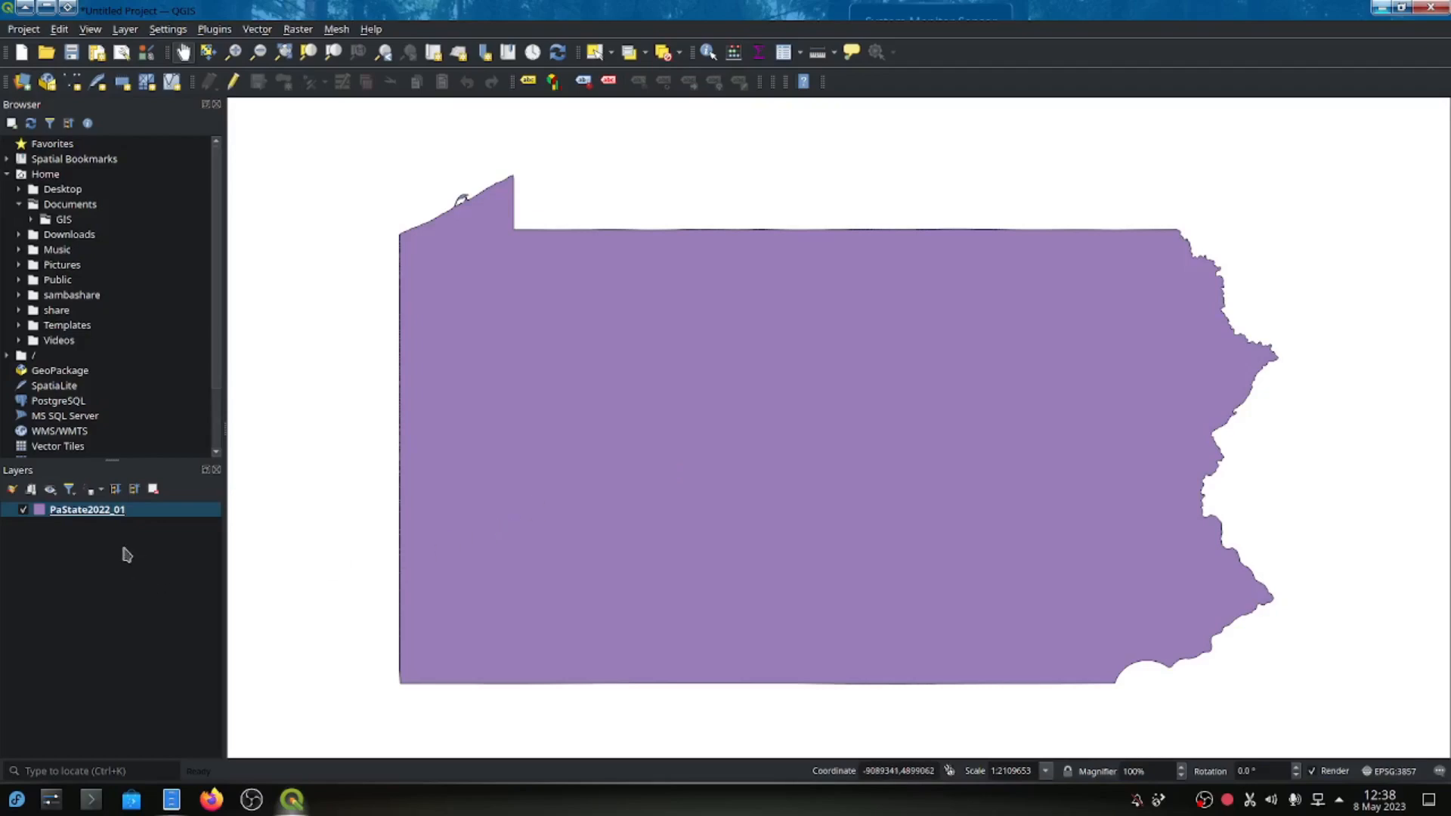
# Rename the PaState2022_01 layer to State Boundary.
pyautogui.rightClick(136, 516)
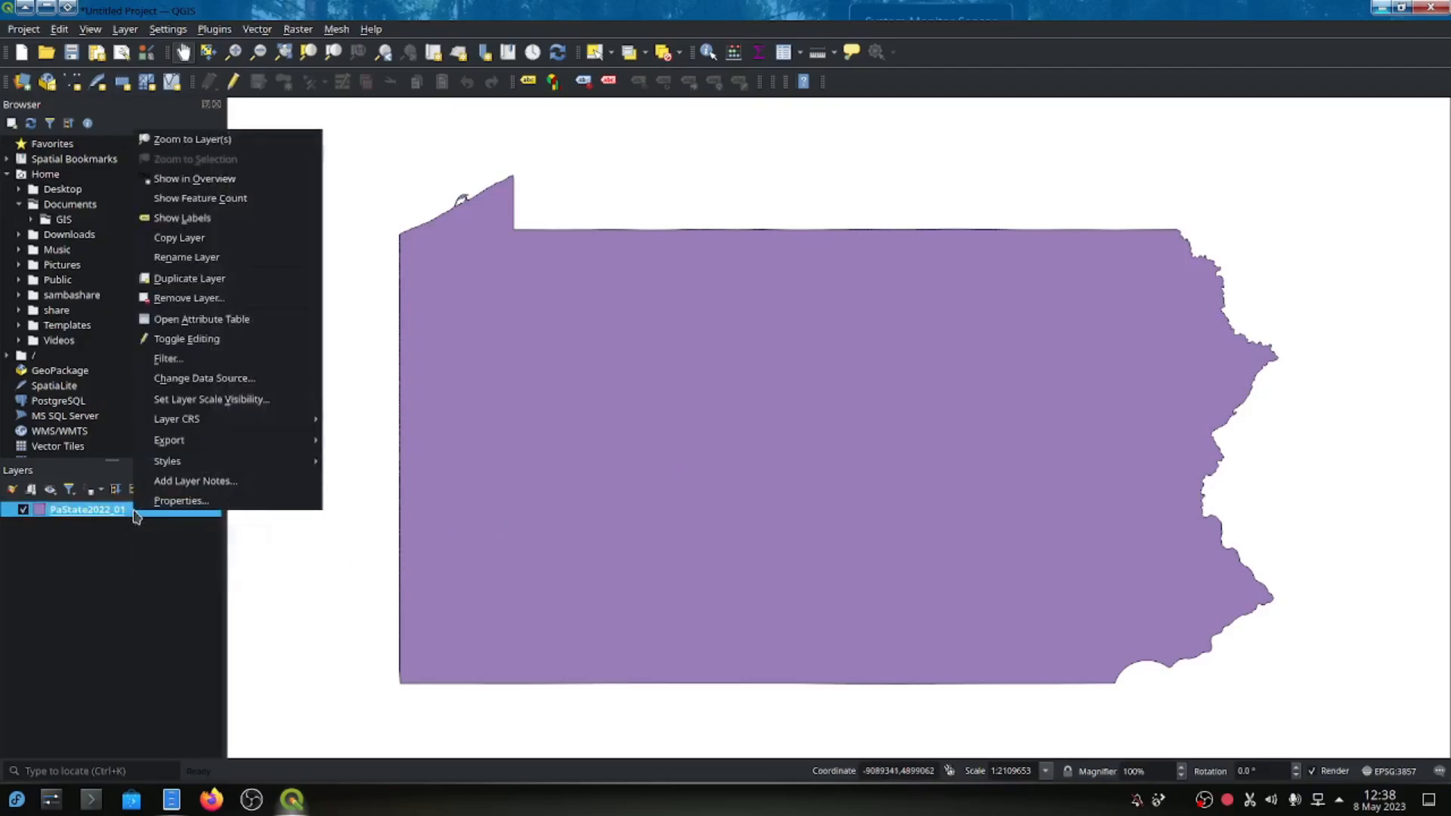
pyautogui.click(205, 257)
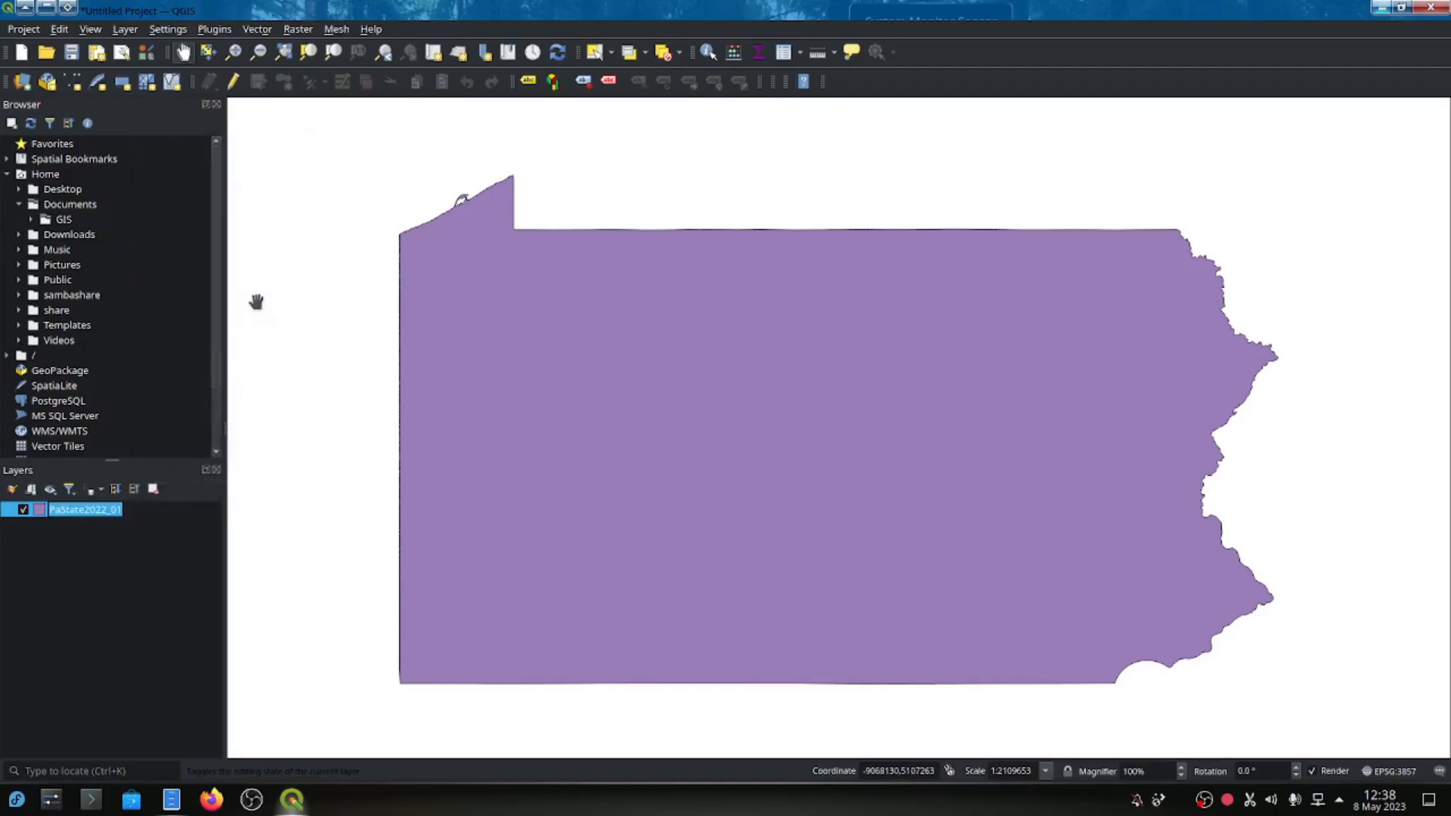
pyautogui.write('Pen')
pyautogui.press('Return')
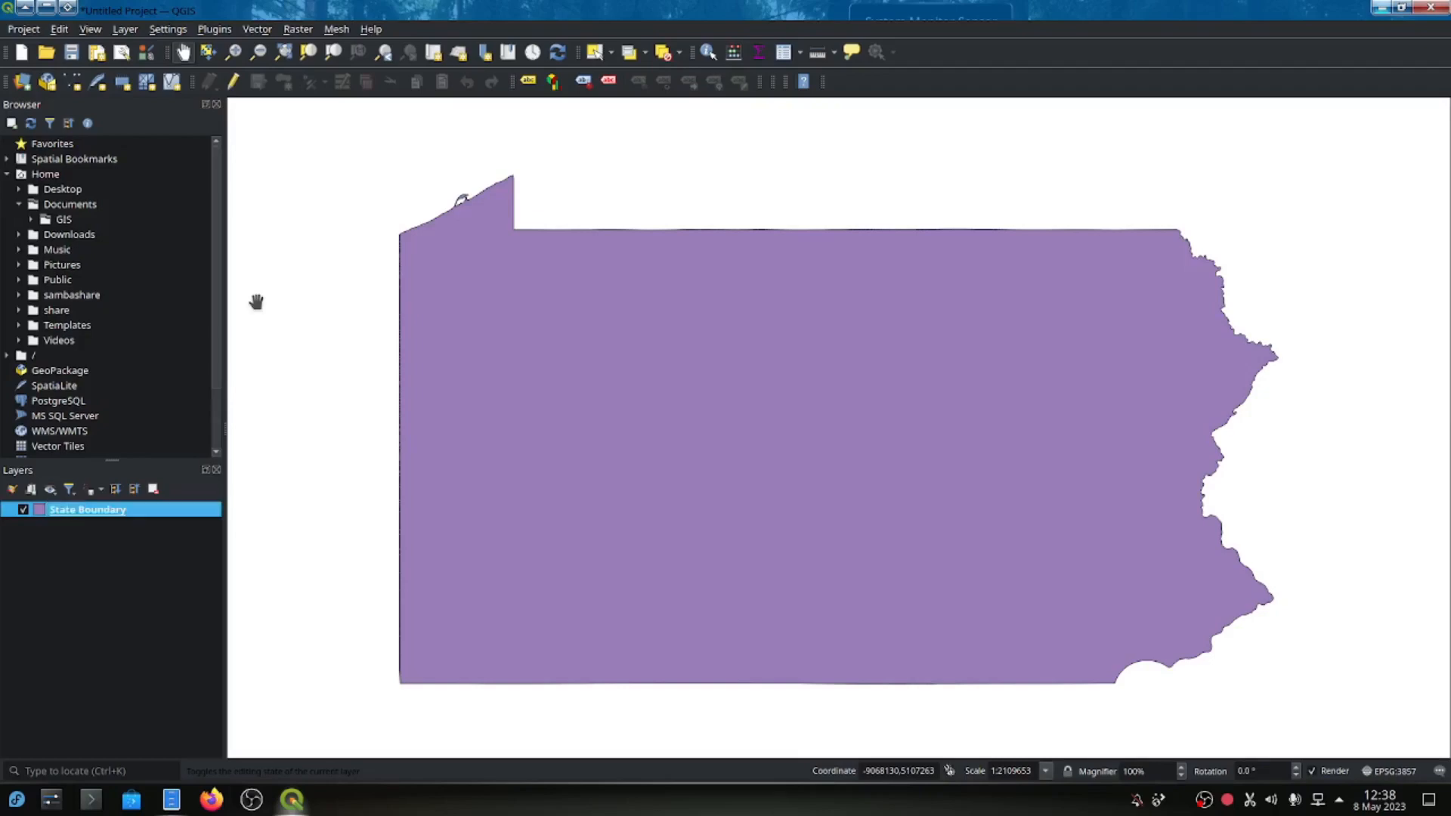
# Change the State Boundary layer's symbol layer type from Simple Fill to Outline: Simple Line in its symbology properties.
pyautogui.rightClick(151, 514)
pyautogui.click(173, 509)
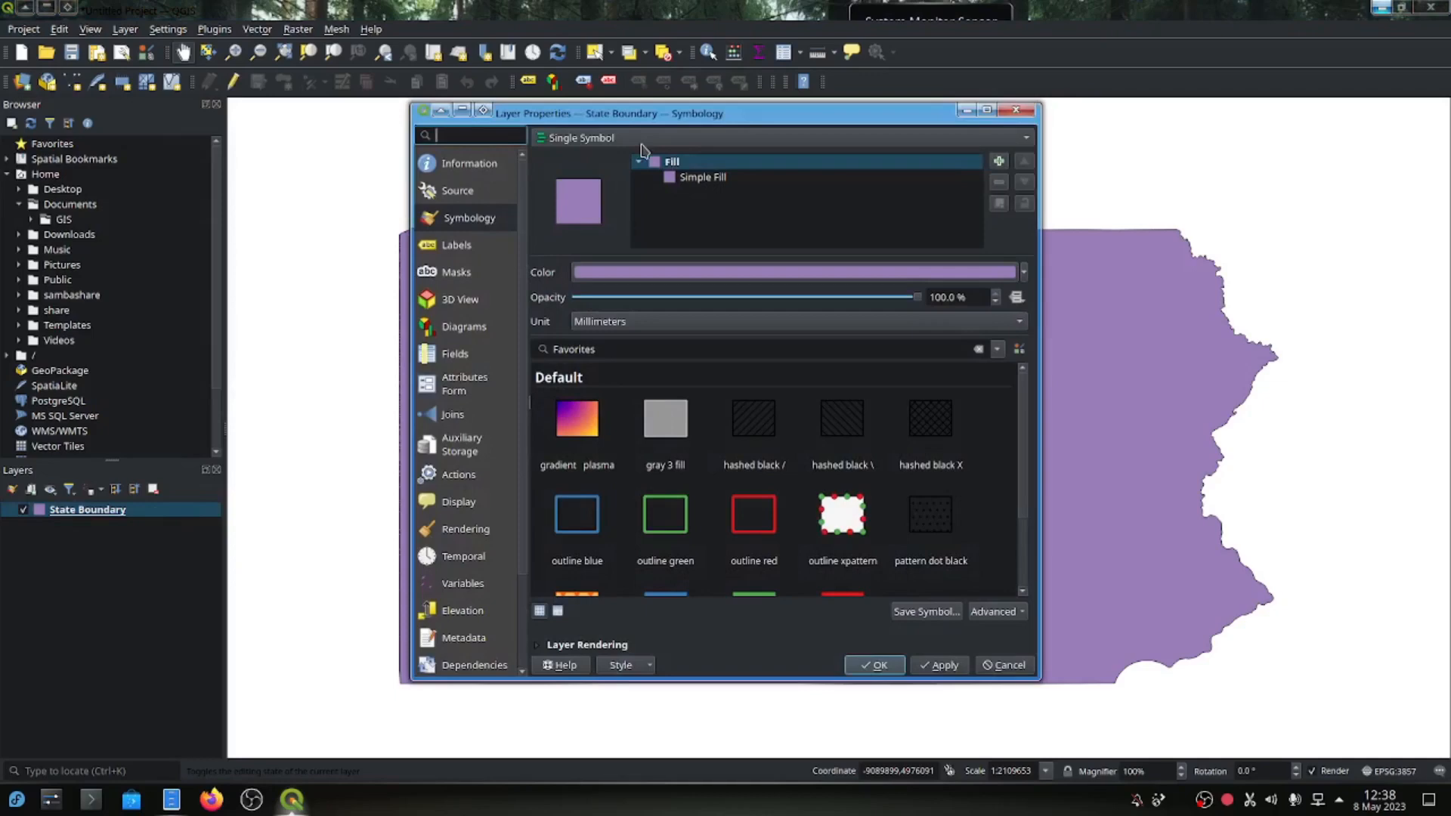
pyautogui.click(704, 181)
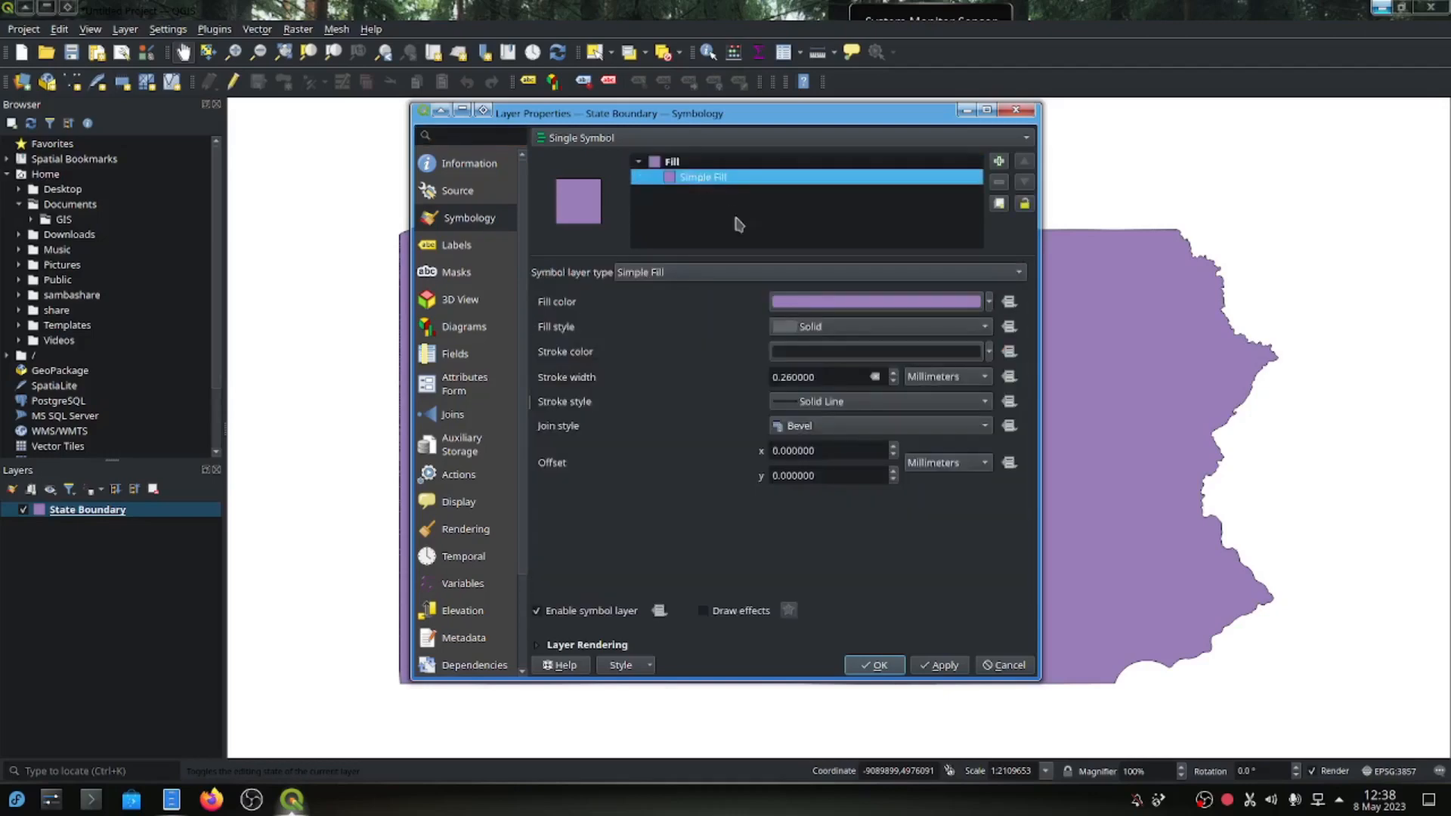
pyautogui.click(729, 273)
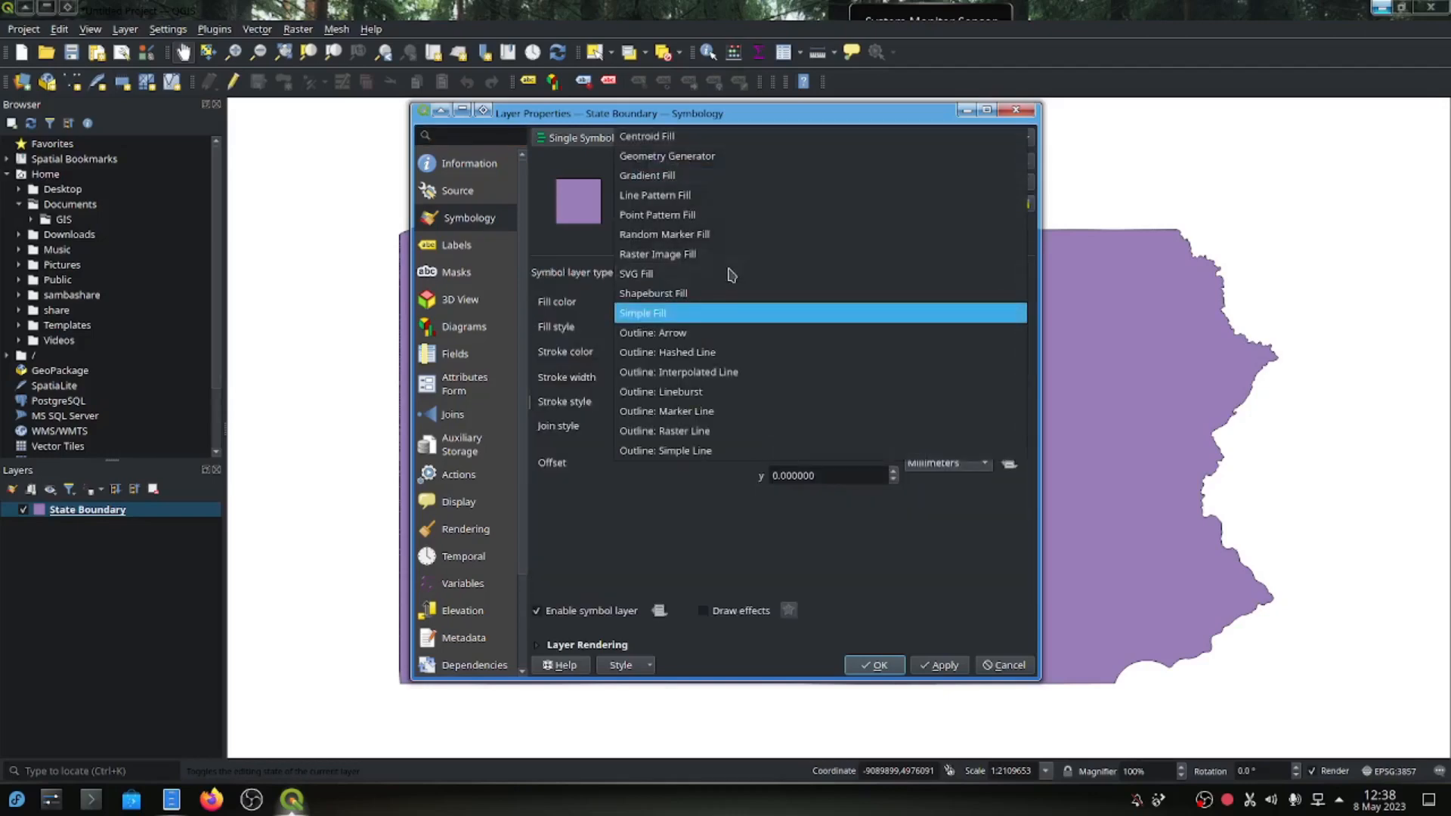
pyautogui.click(696, 452)
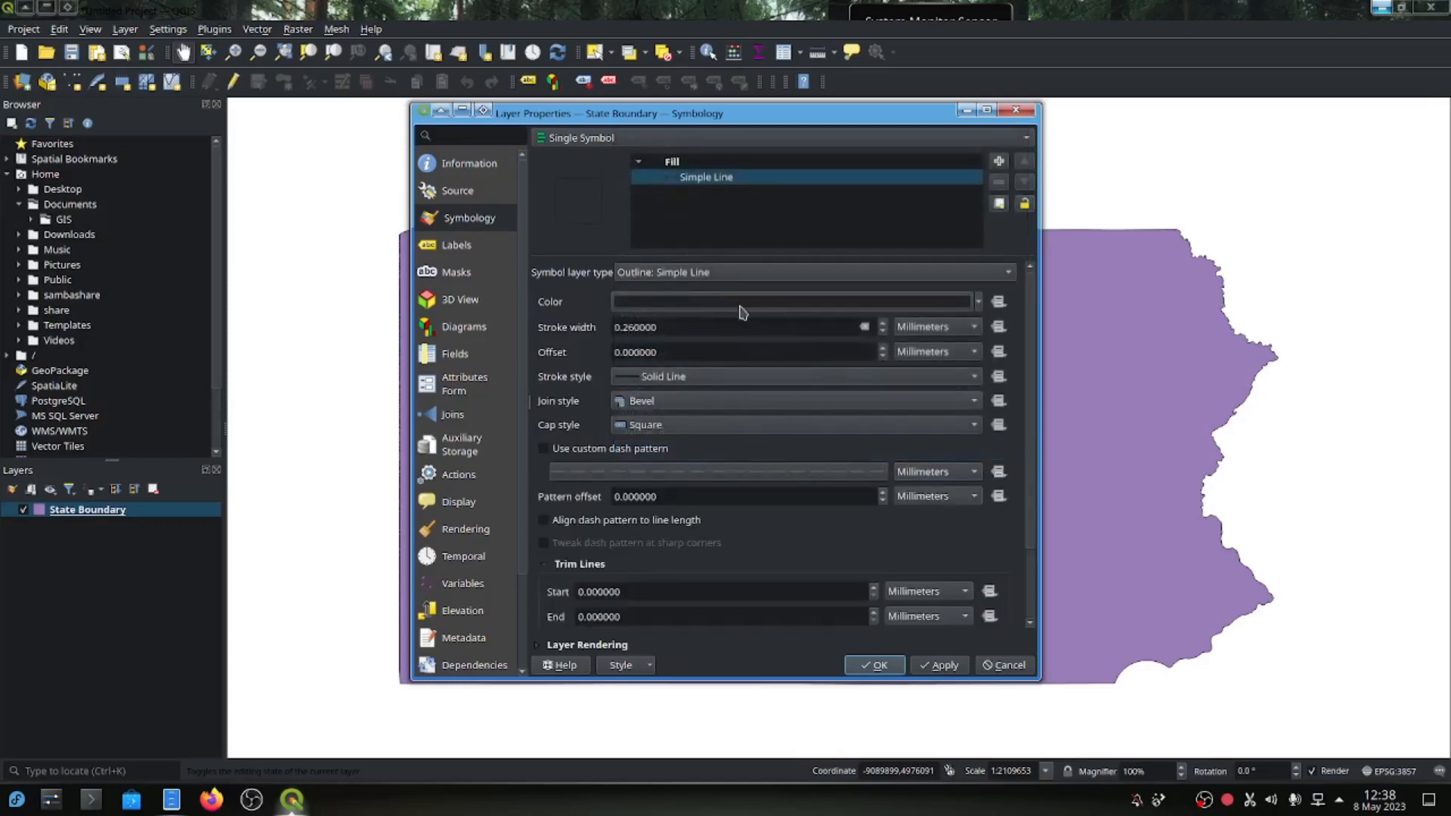
# Set the State Boundary outline's line color to black, #000000.
pyautogui.moveTo(741, 310)
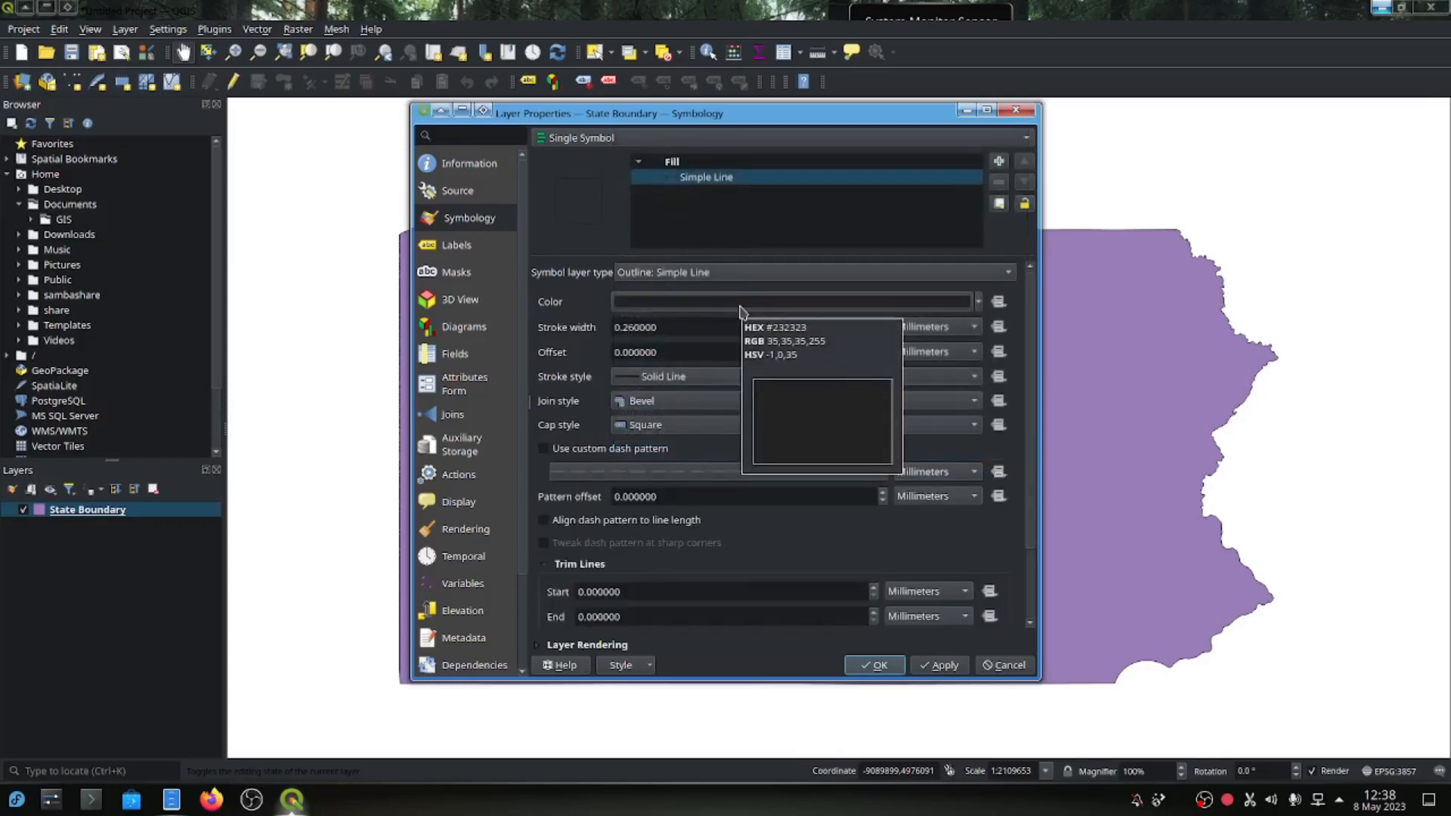
pyautogui.click(740, 303)
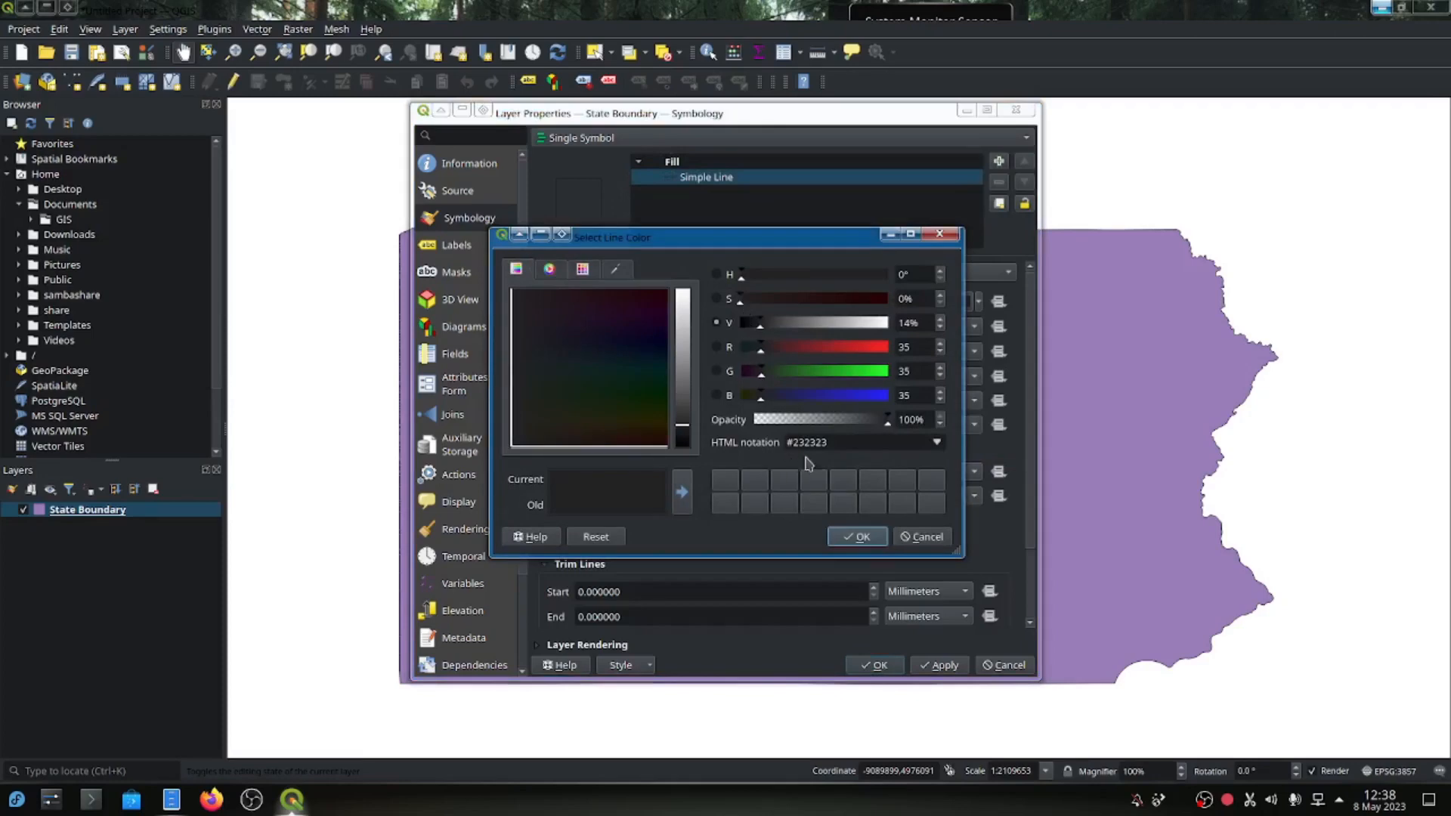
pyautogui.moveTo(837, 440); pyautogui.dragTo(792, 442)
pyautogui.write('000')
pyautogui.press('Tab')
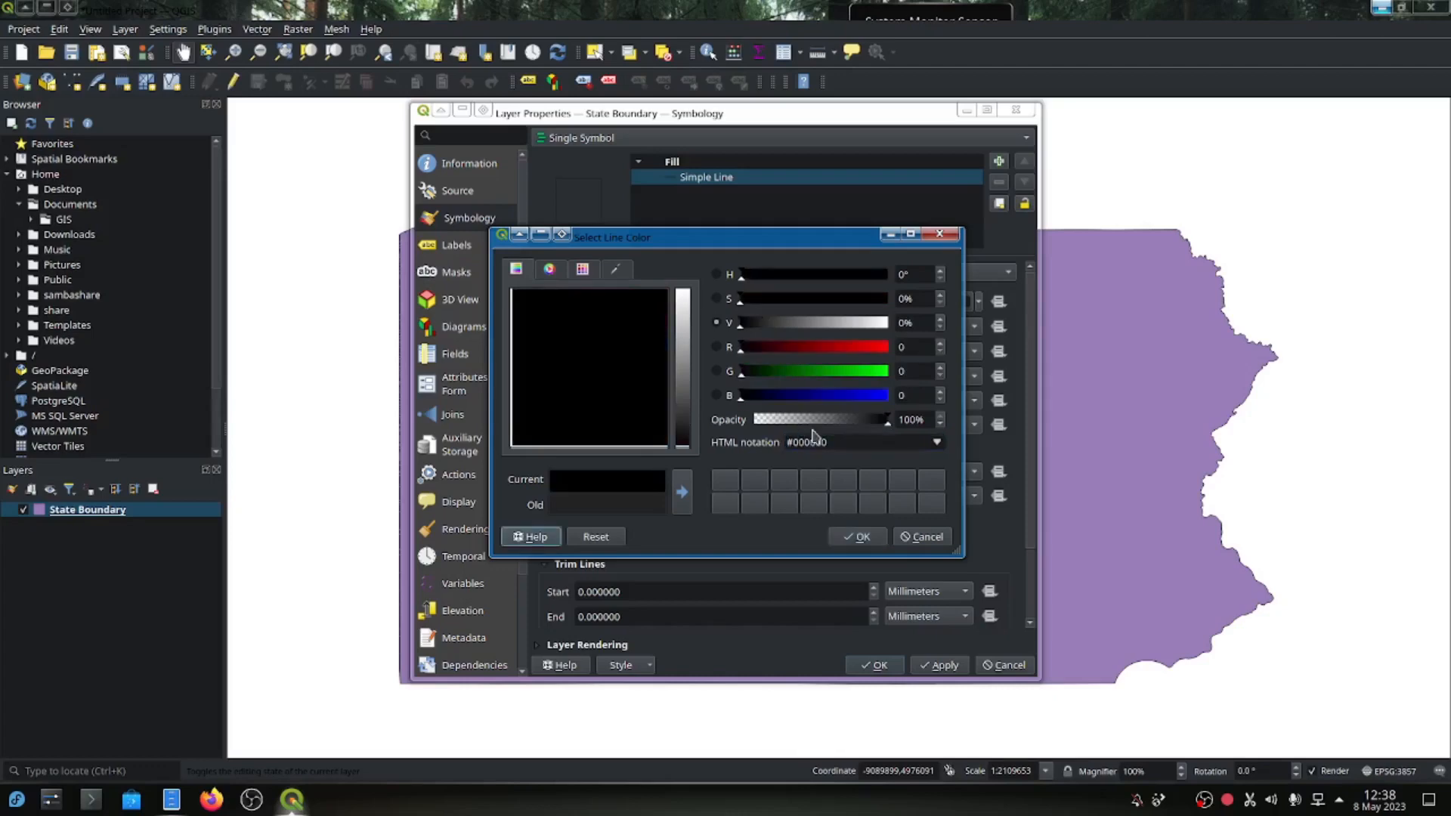
pyautogui.click(860, 536)
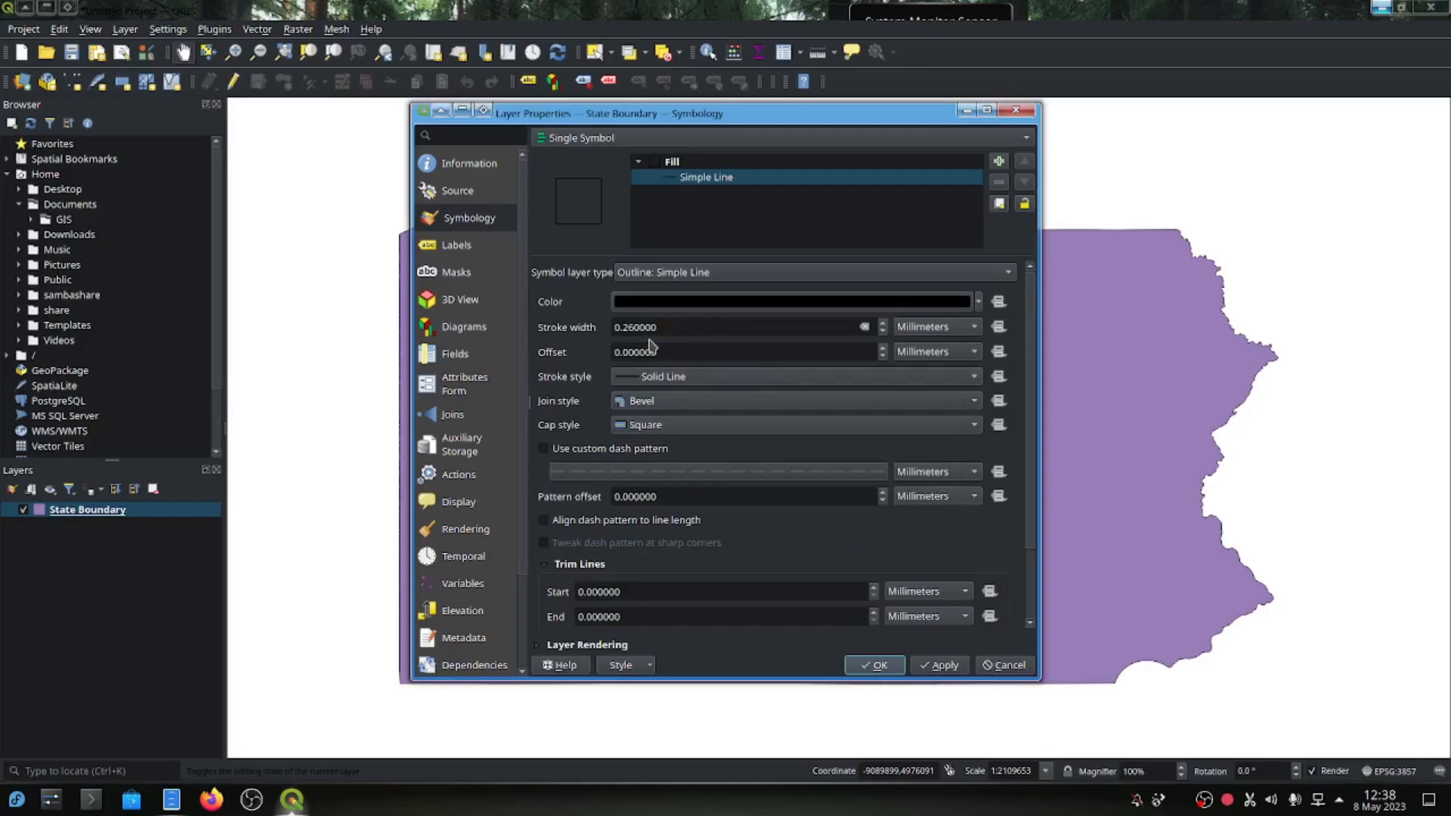
# Set the State Boundary outline's stroke width to 1 millimeter.
pyautogui.moveTo(635, 327); pyautogui.dragTo(603, 326)
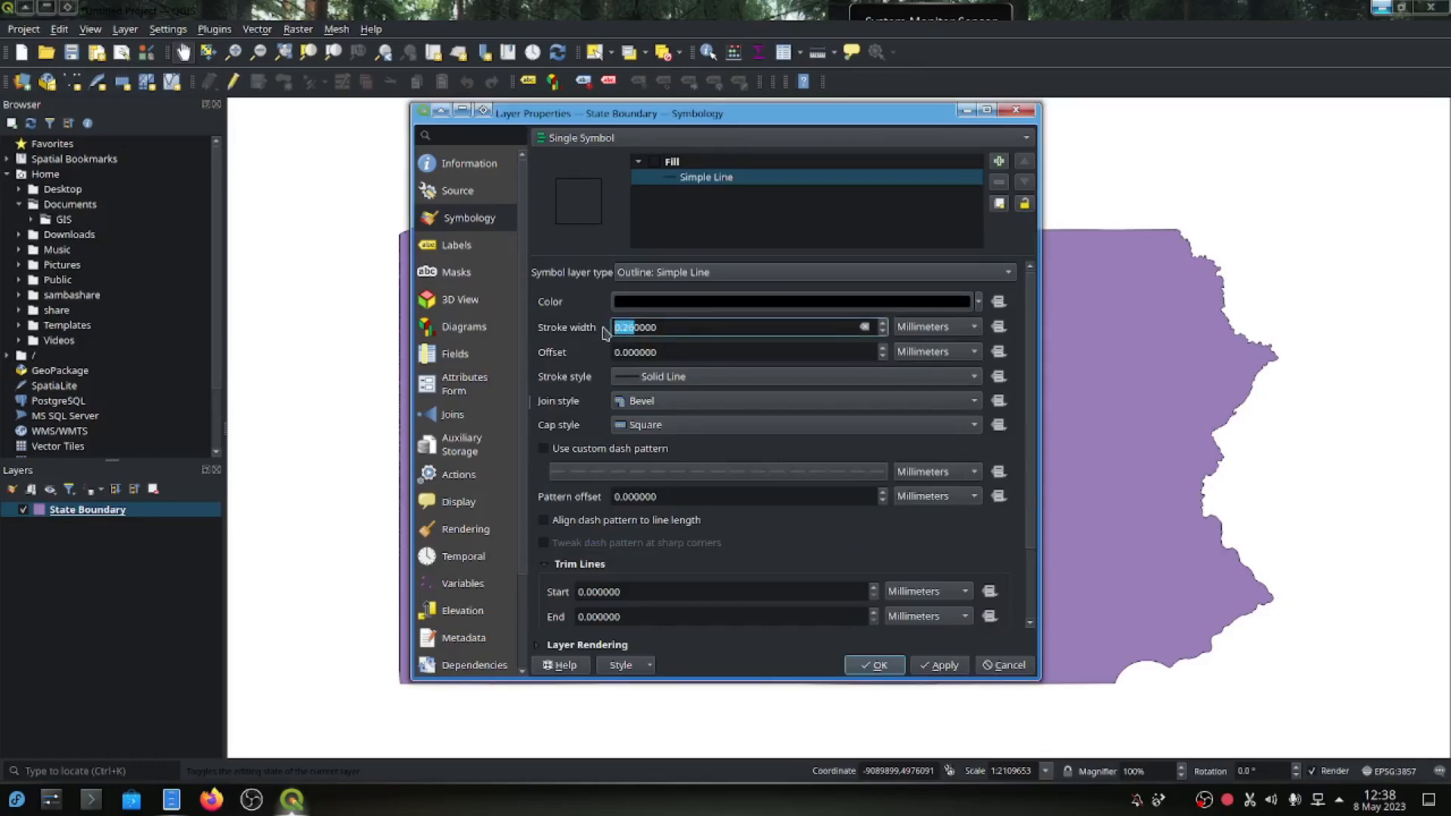
pyautogui.press('End')
pyautogui.press('Delete')
pyautogui.press('Delete')
pyautogui.write('1.')
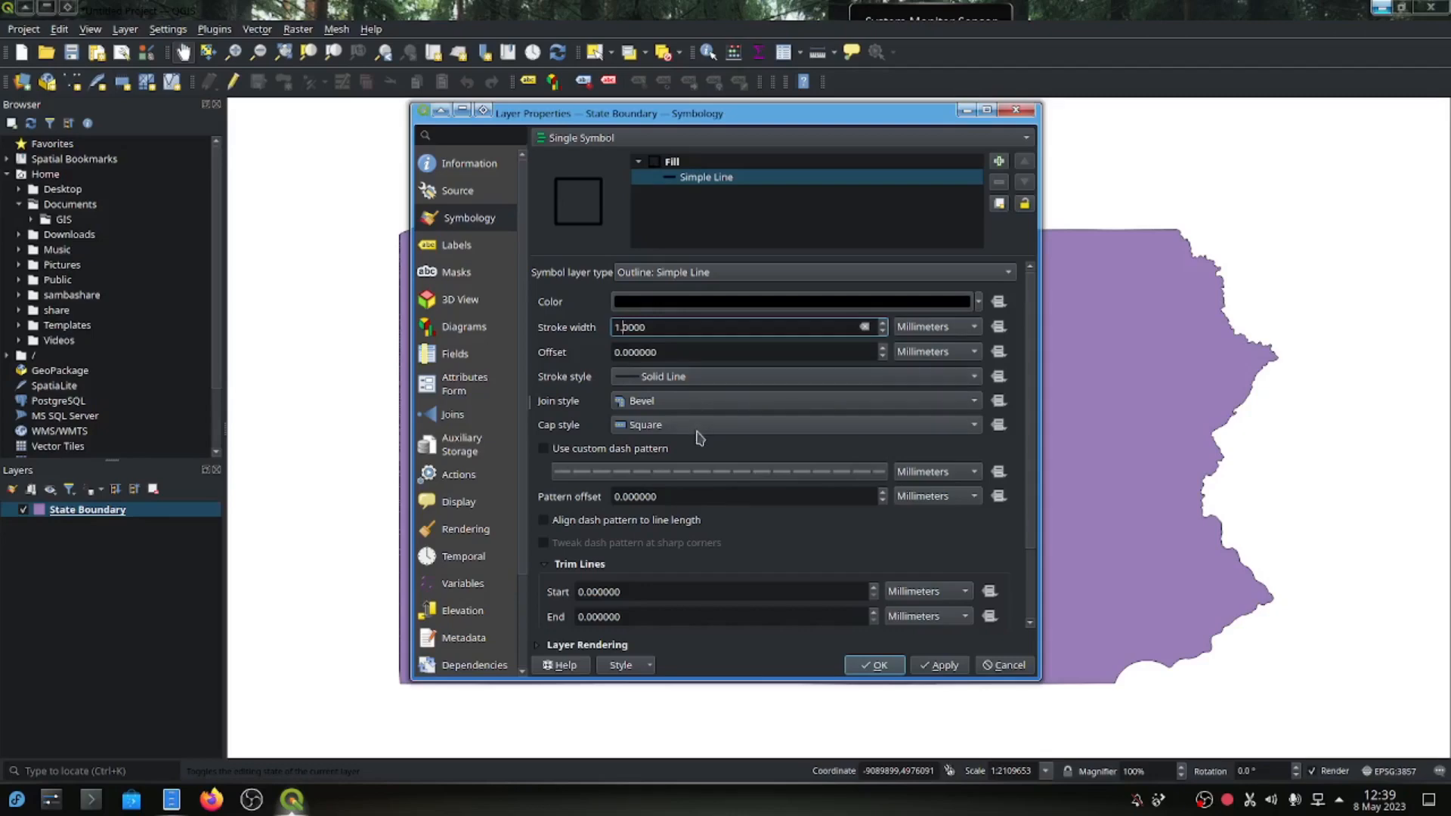
# Apply the State Boundary layer's outline symbology, check the outline on the map, and close its layer properties.
pyautogui.scroll(-3, 712, 529)
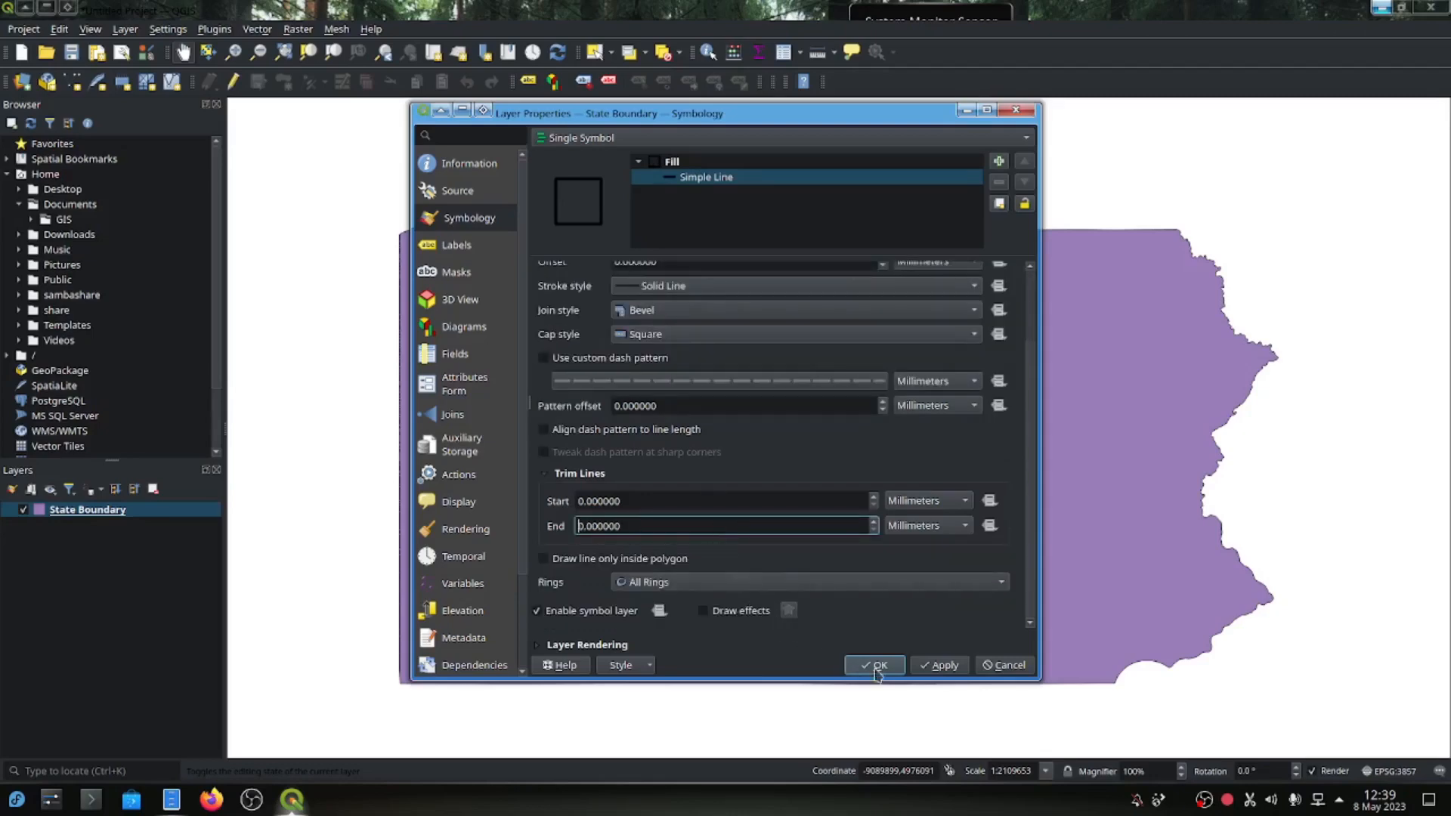
pyautogui.click(943, 668)
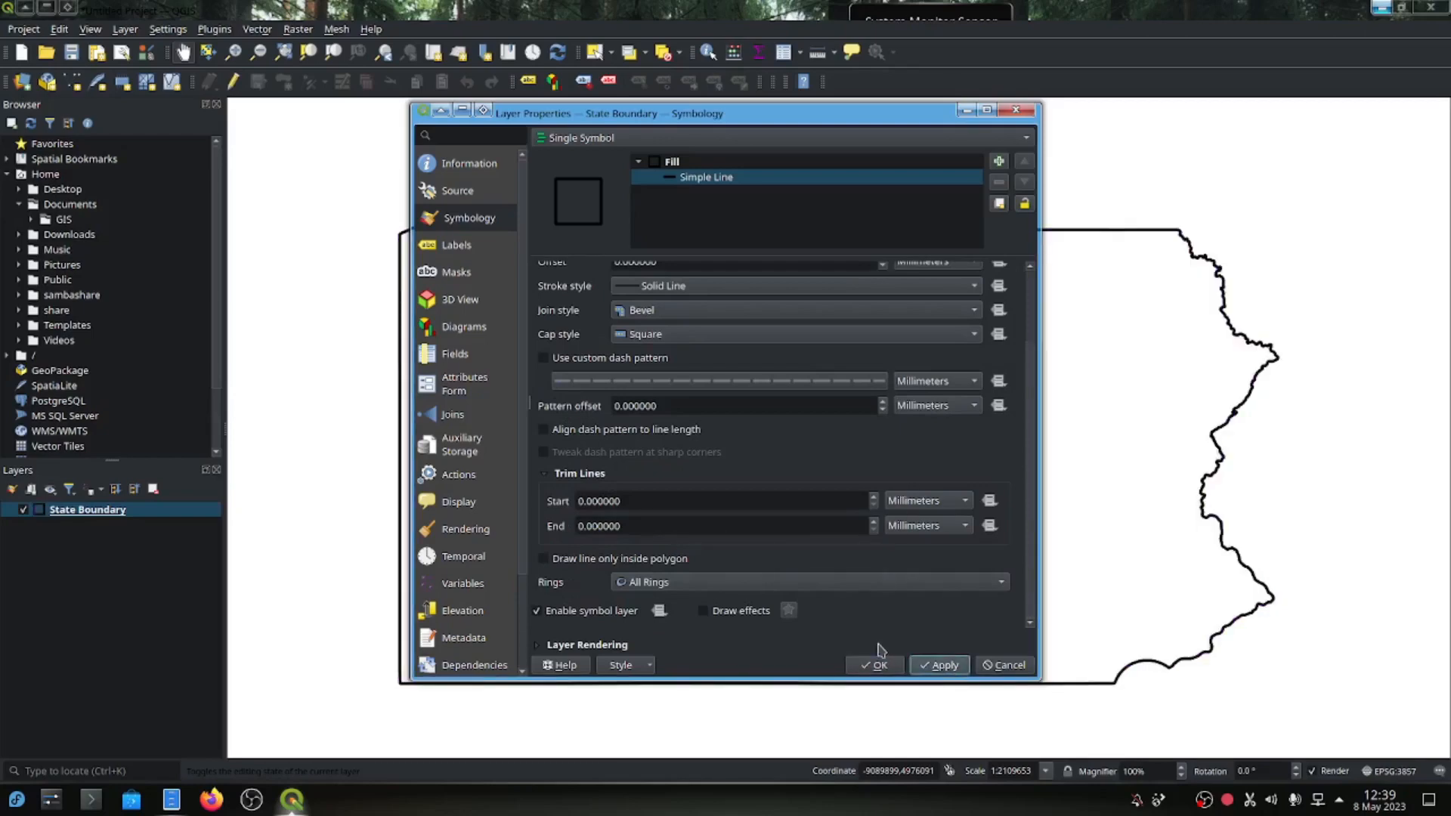
pyautogui.moveTo(716, 114); pyautogui.dragTo(462, 553)
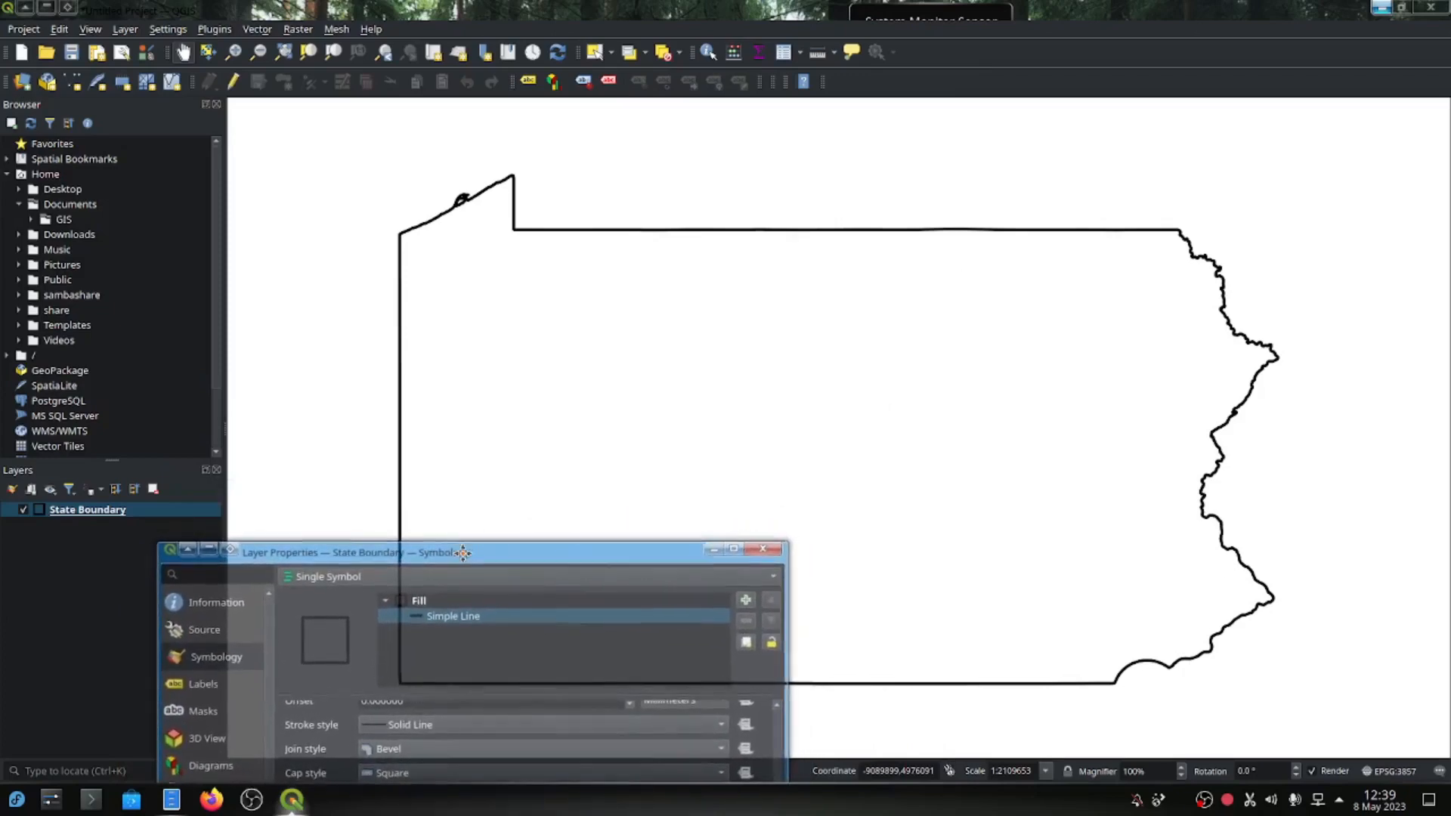
pyautogui.moveTo(464, 553); pyautogui.dragTo(762, 156)
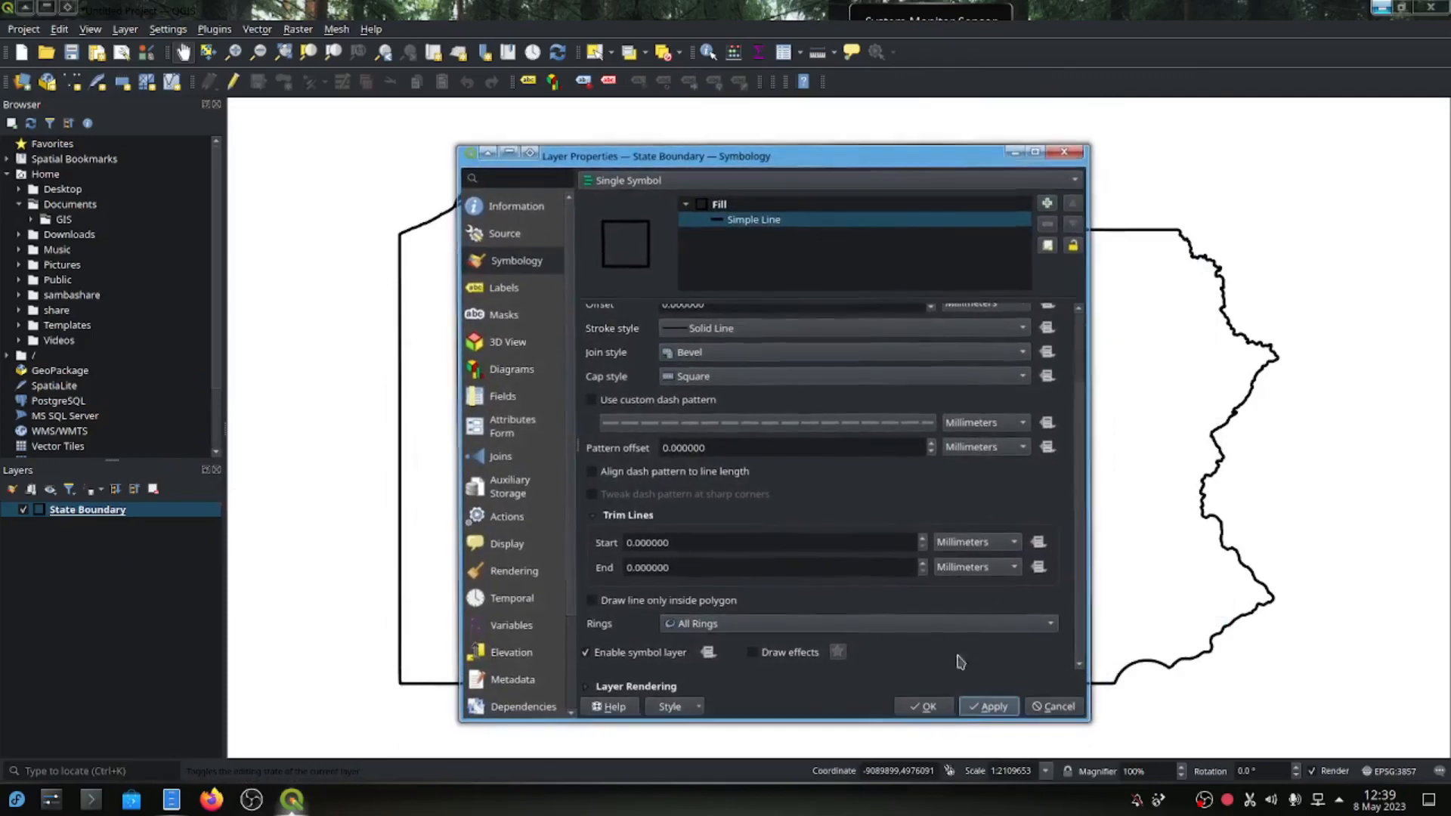
pyautogui.click(921, 711)
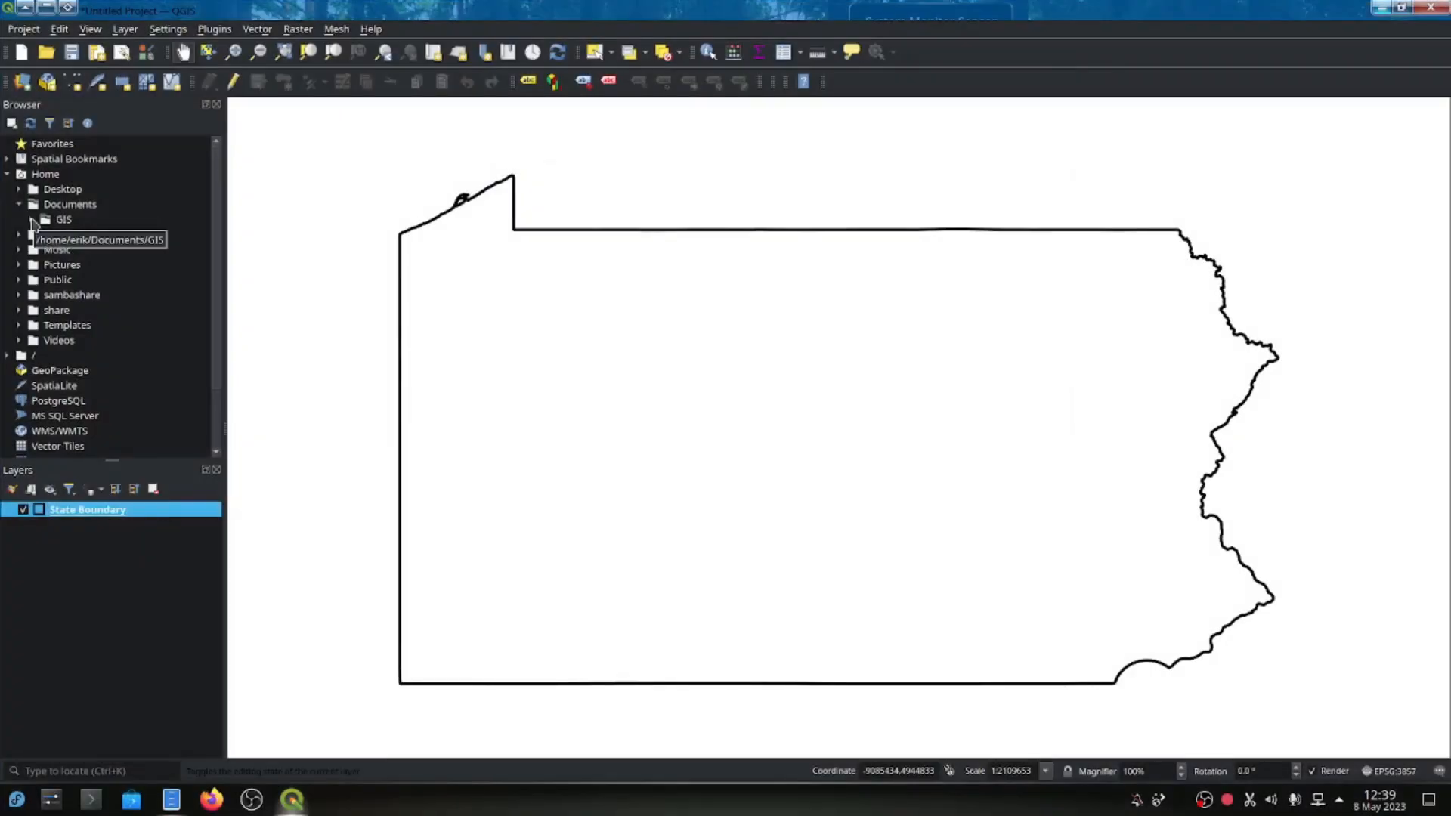
# Add PaCounty2022_07.shp from the Pennsylvania county boundaries folder under Documents/GIS to the map.
pyautogui.click(32, 220)
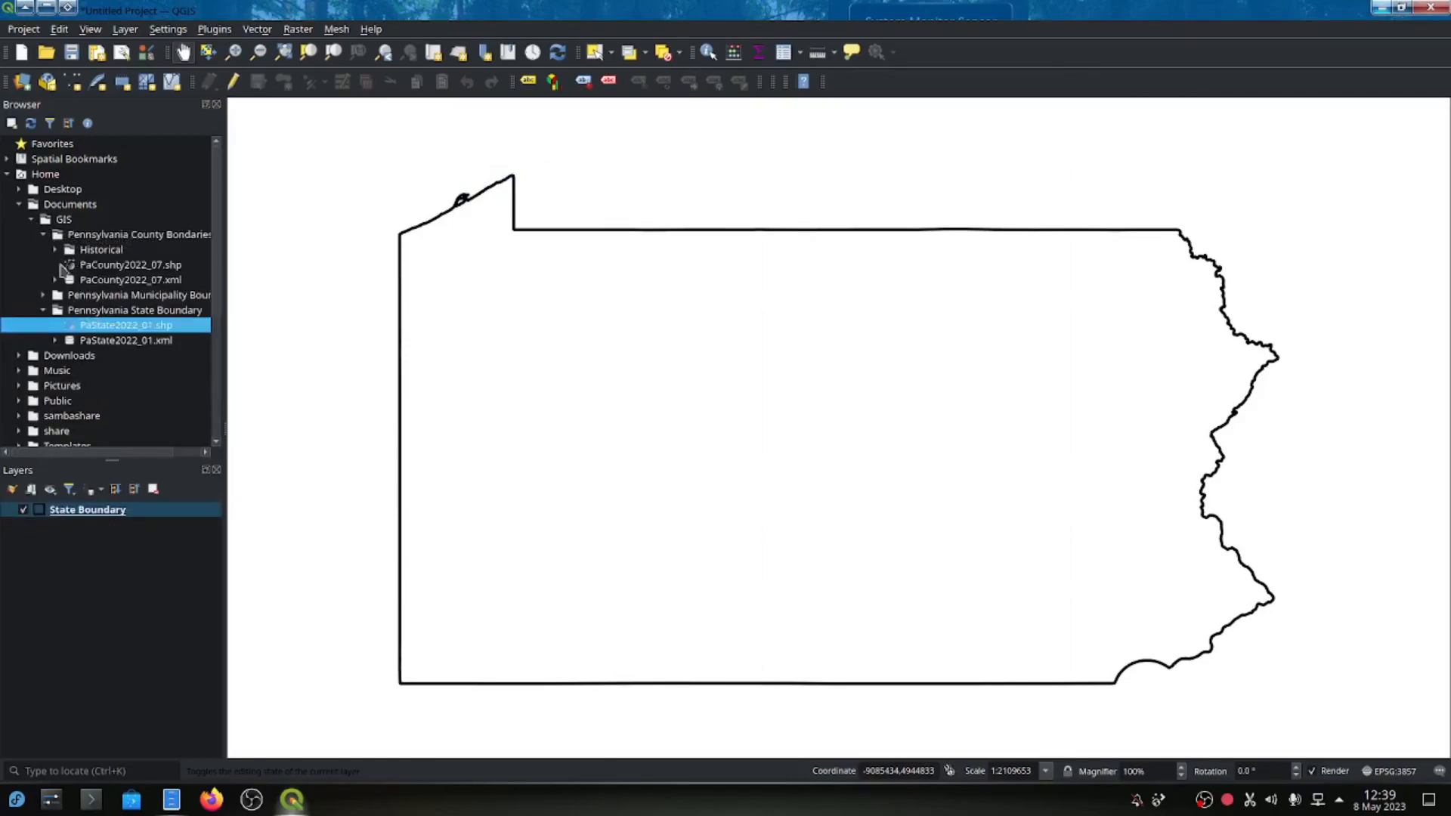
pyautogui.moveTo(106, 268); pyautogui.dragTo(757, 367)
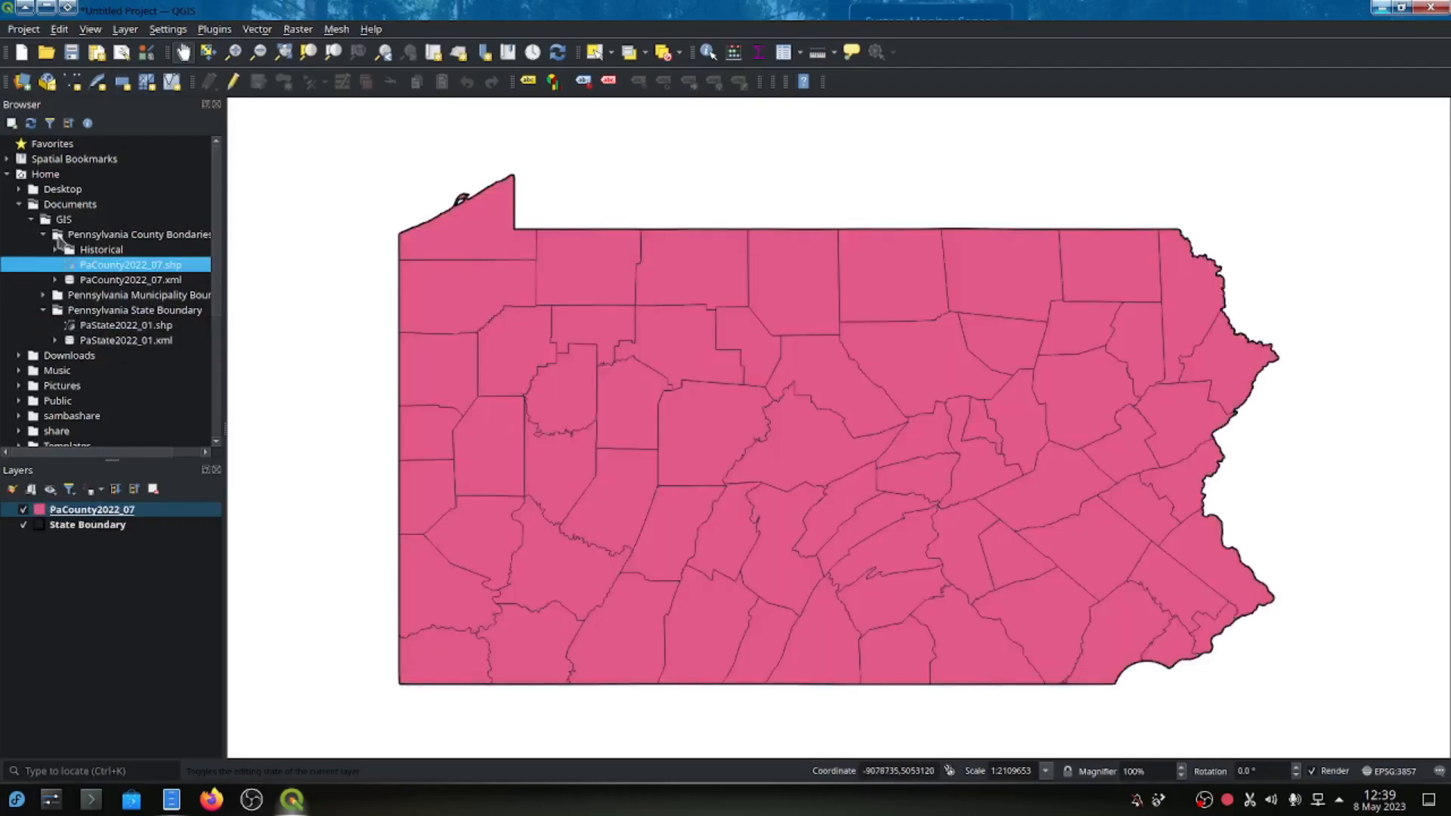
pyautogui.click(33, 220)
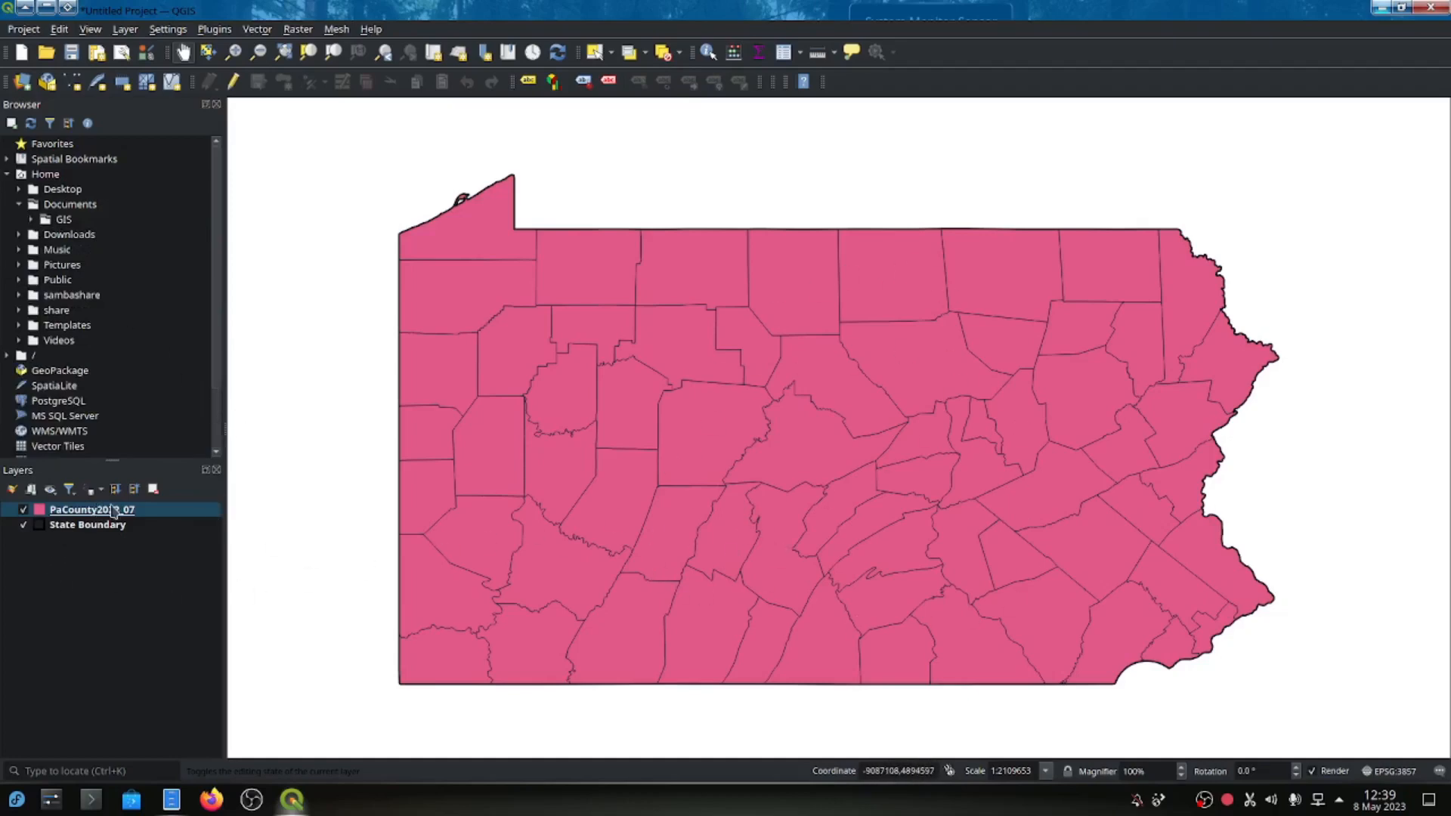
# Rename the PaCounty2022_07 layer to County Boundaries.
pyautogui.rightClick(145, 513)
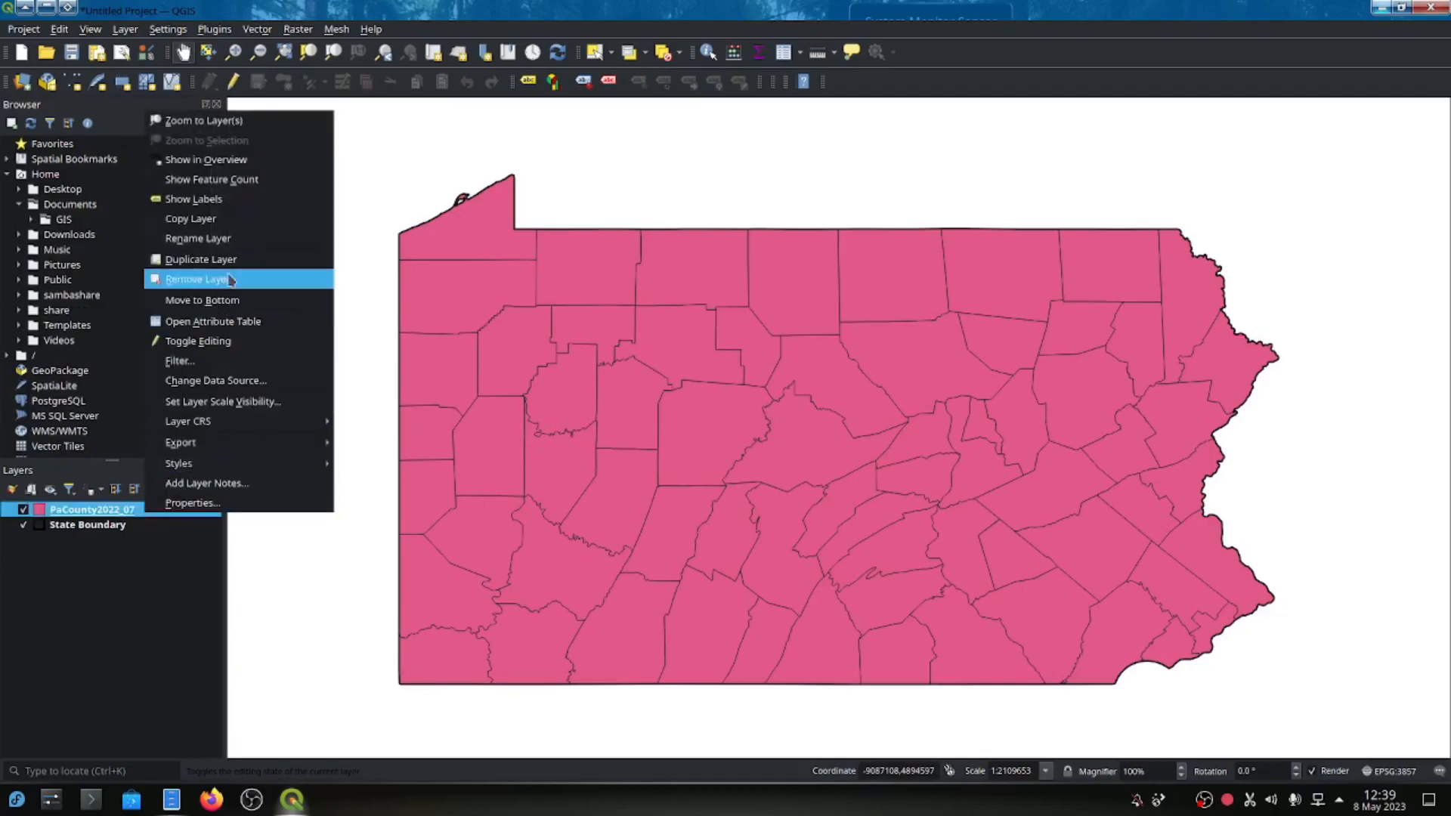
pyautogui.click(225, 239)
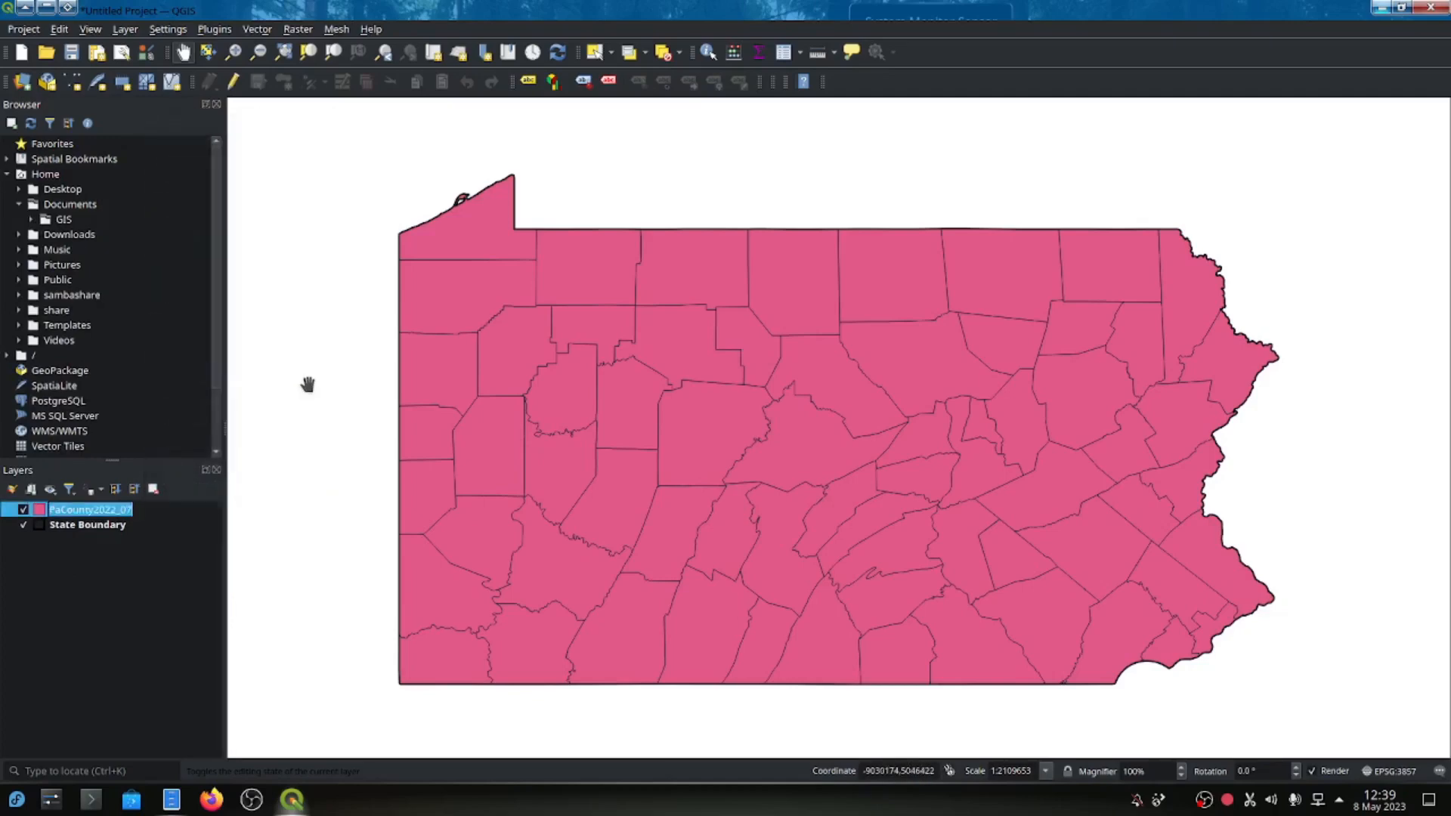
pyautogui.write('County Boundaries')
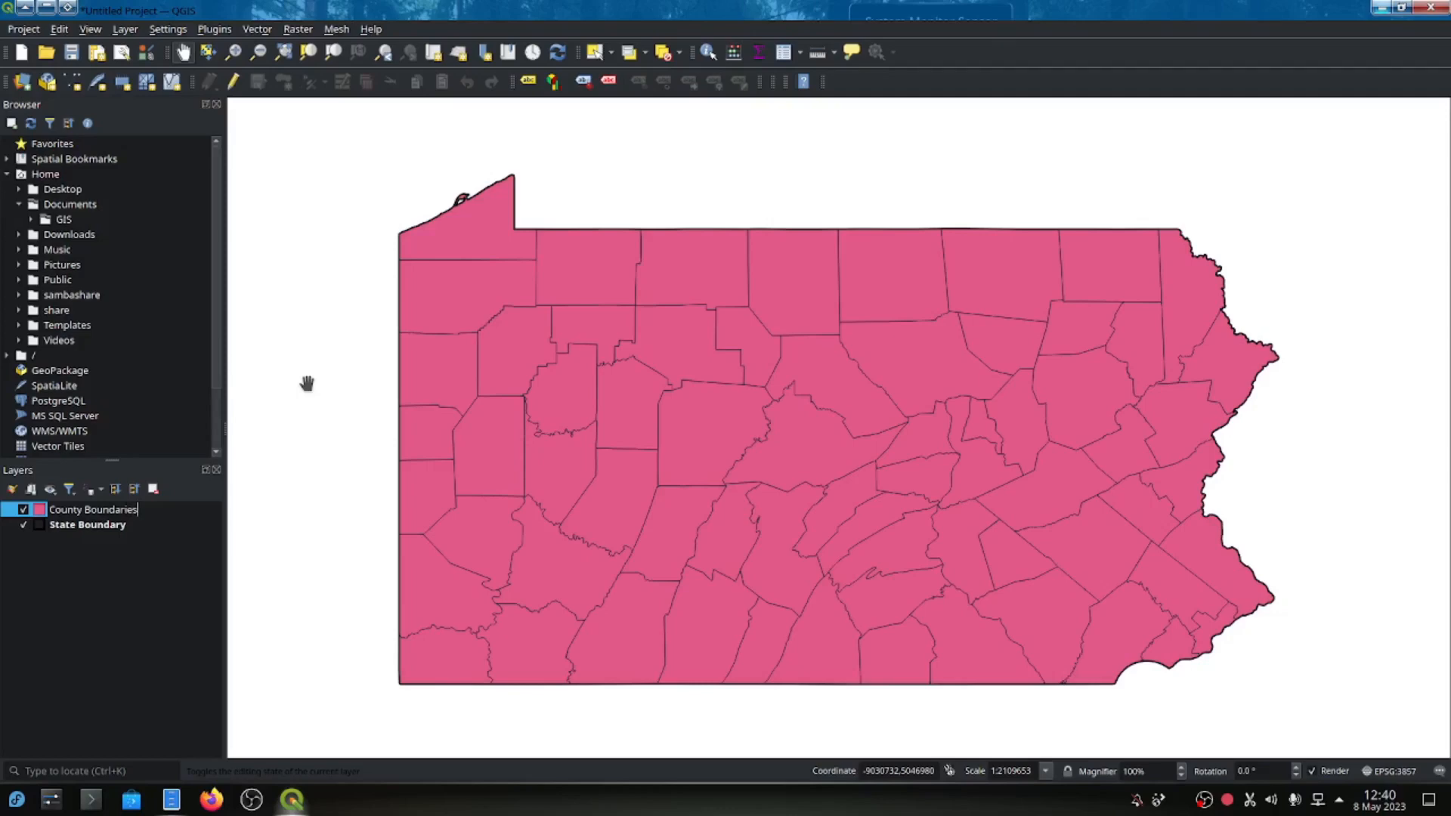
pyautogui.press('Return')
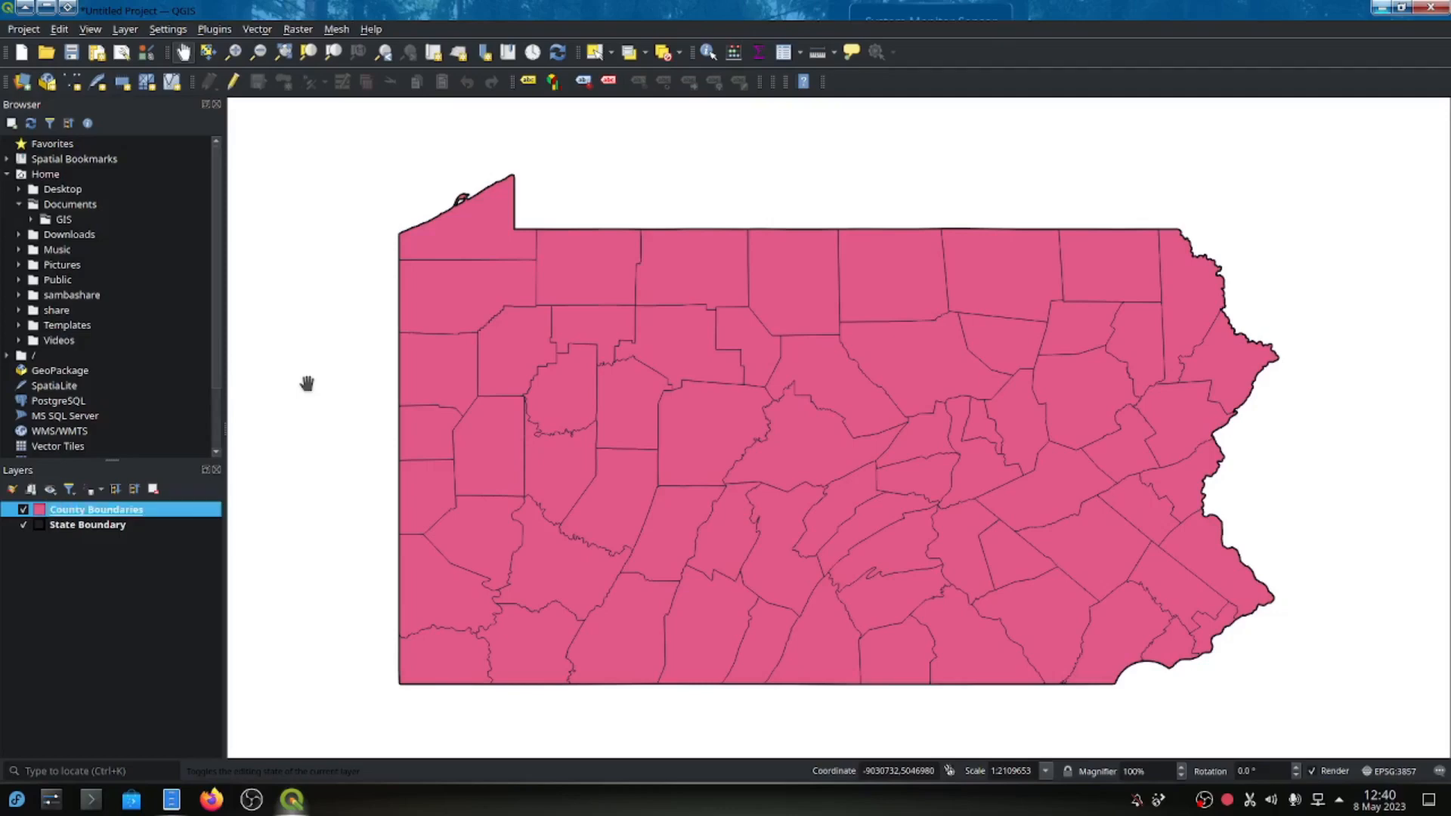
# Change the County Boundaries layer's symbol layer type from Simple Fill to Outline: Simple Line in its symbology properties.
pyautogui.rightClick(152, 518)
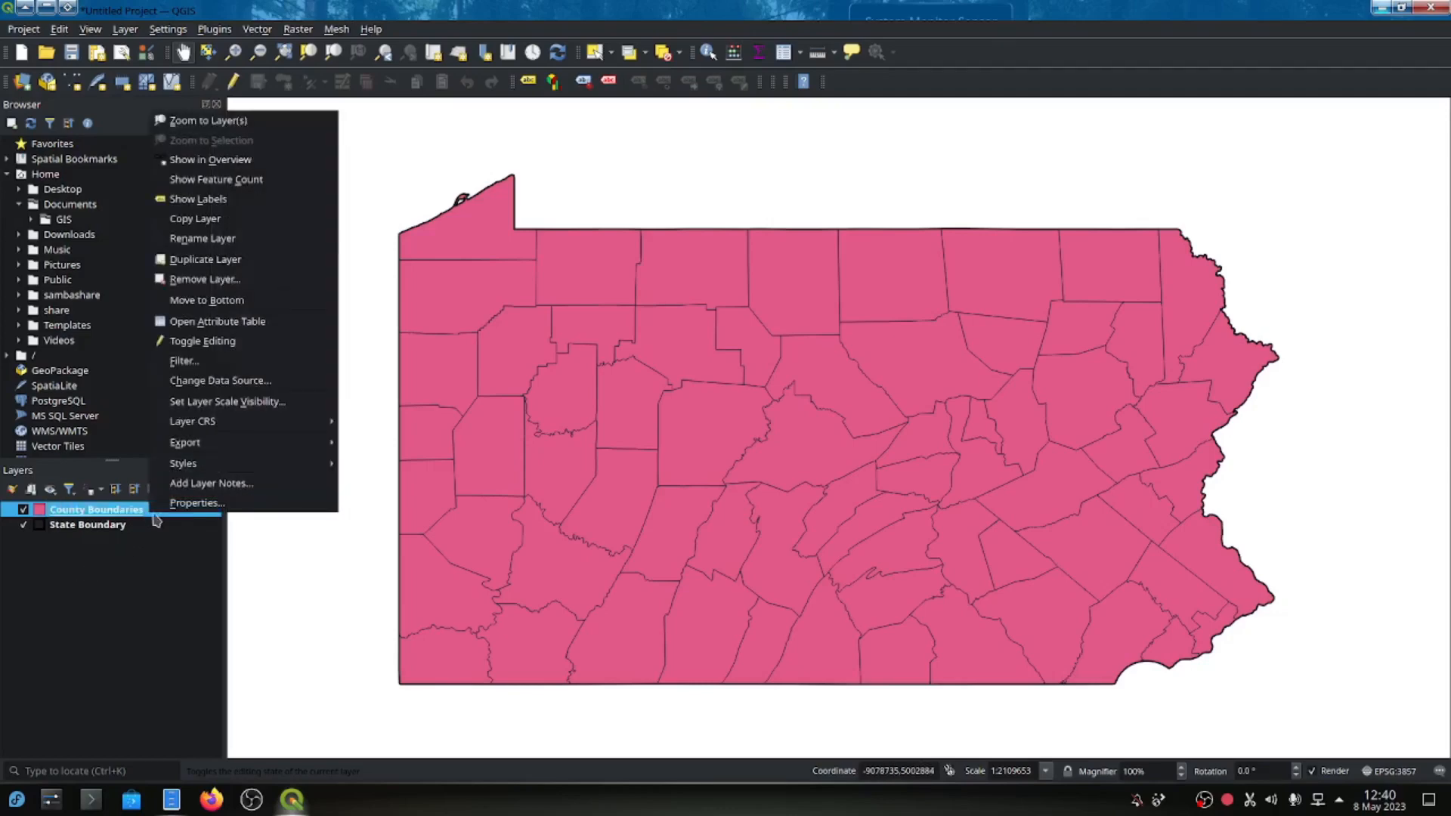
pyautogui.click(187, 503)
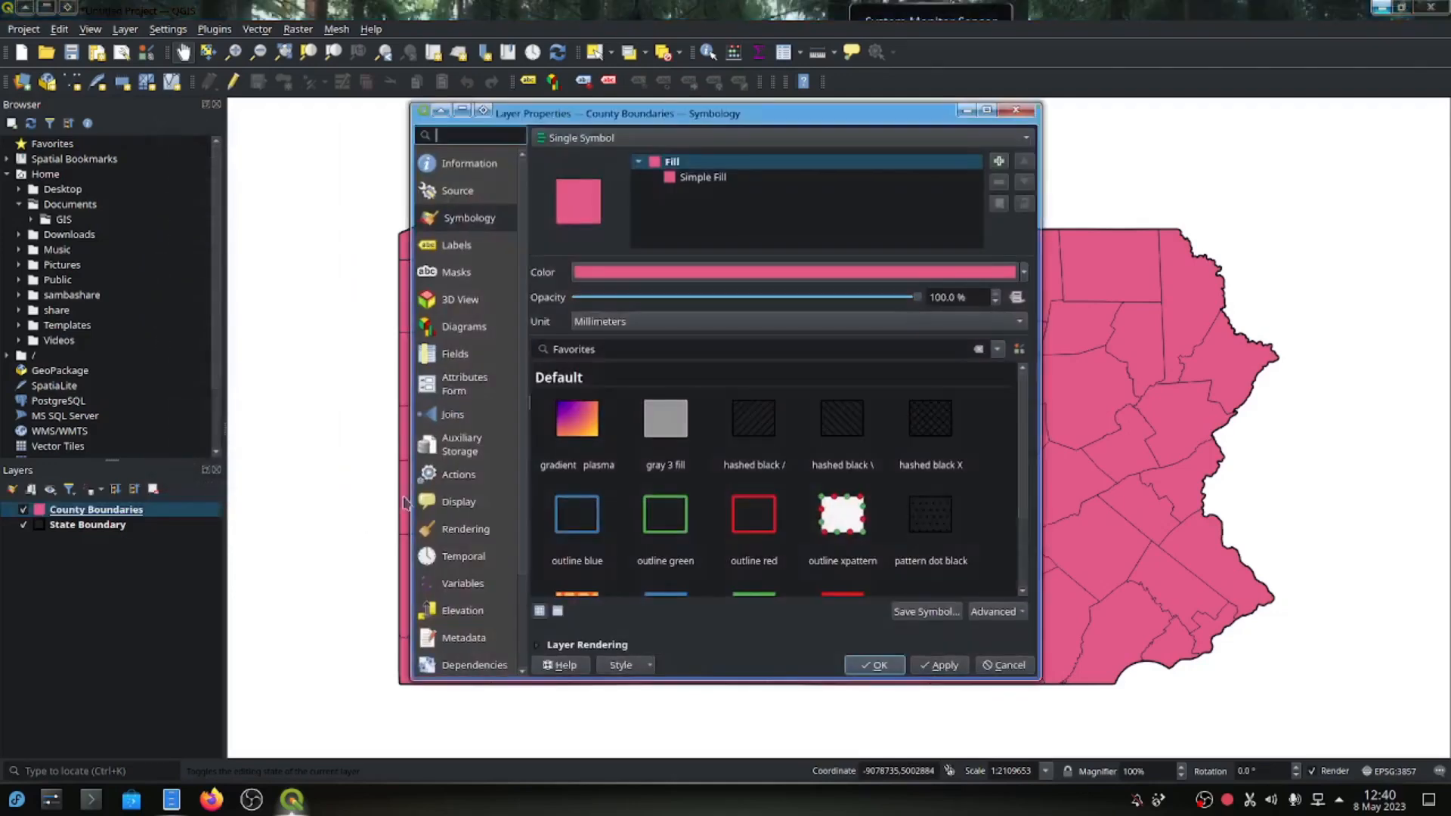
pyautogui.click(715, 178)
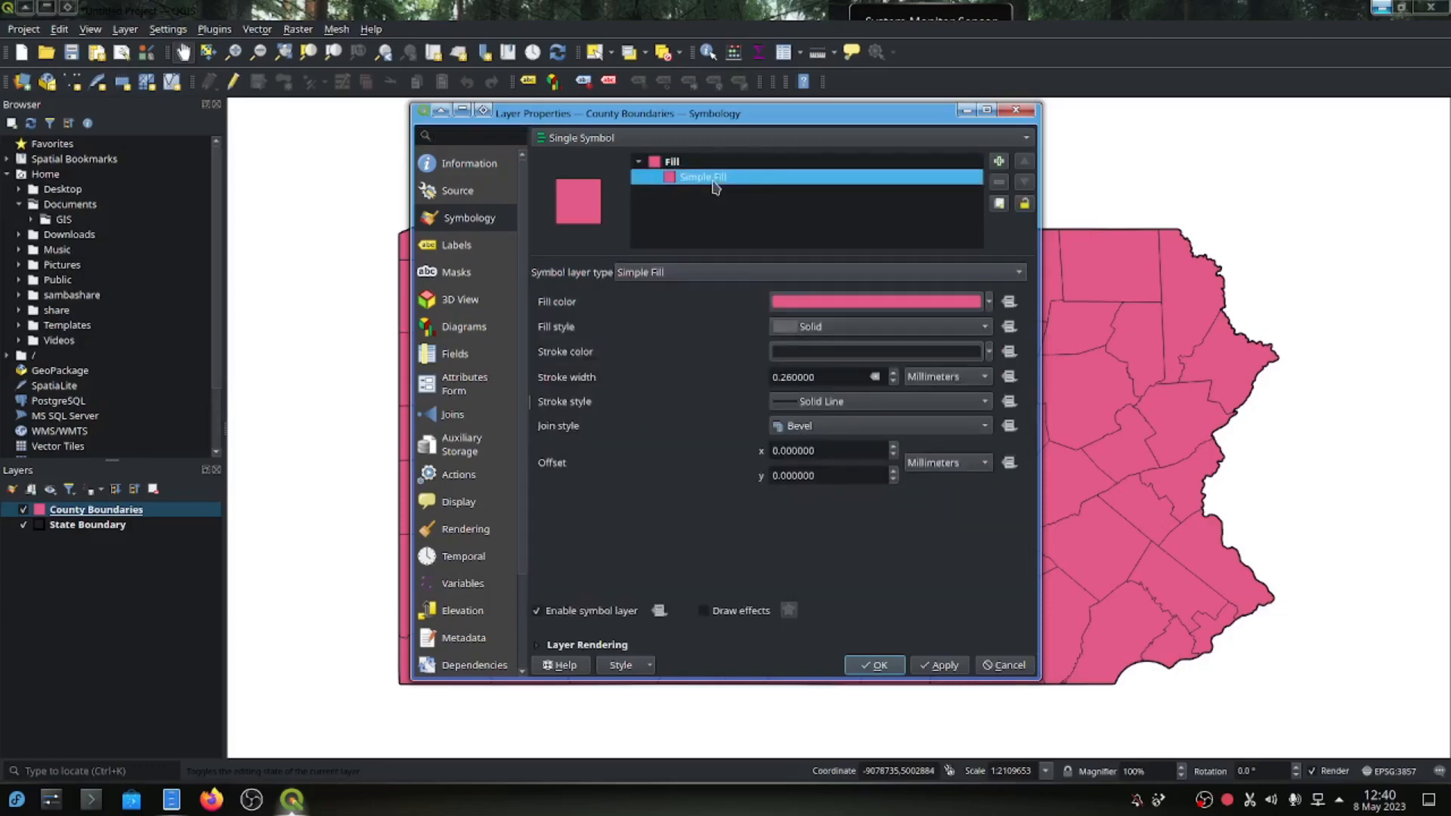
pyautogui.click(722, 280)
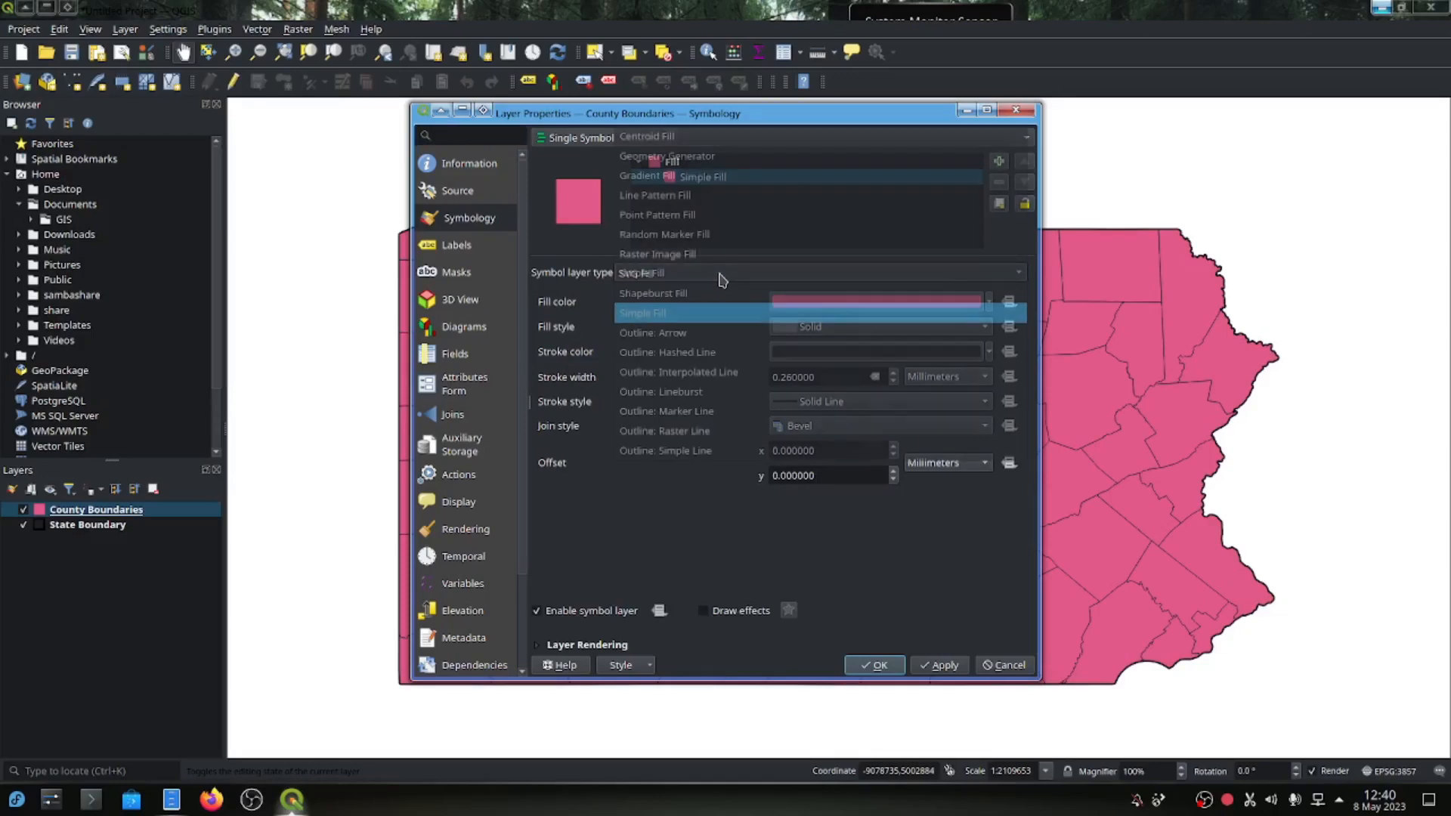
pyautogui.click(696, 452)
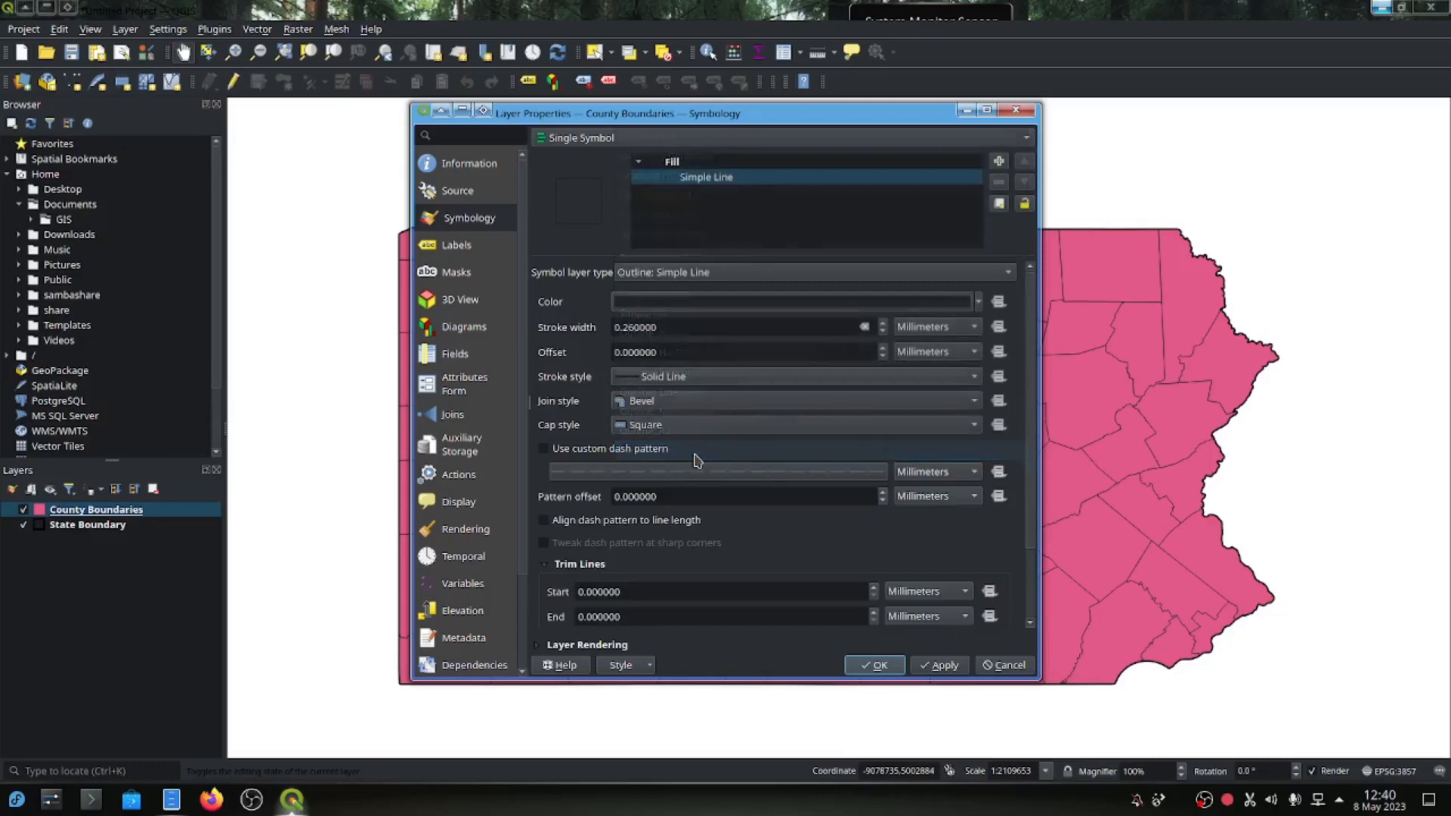
# Set the County Boundaries outline's line color to orange-yellow, #ffc000.
pyautogui.click(743, 302)
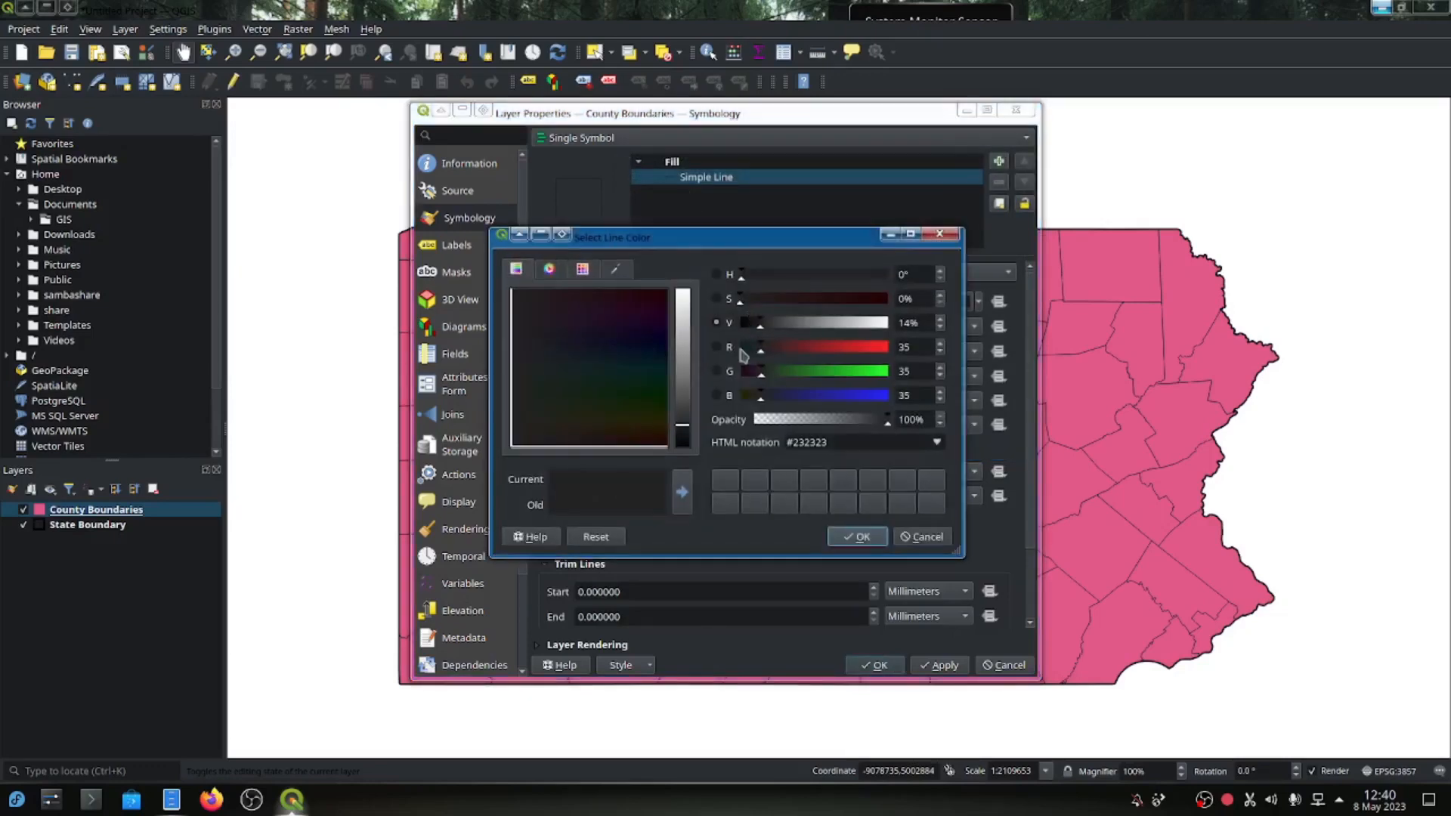
pyautogui.moveTo(836, 441); pyautogui.dragTo(802, 439)
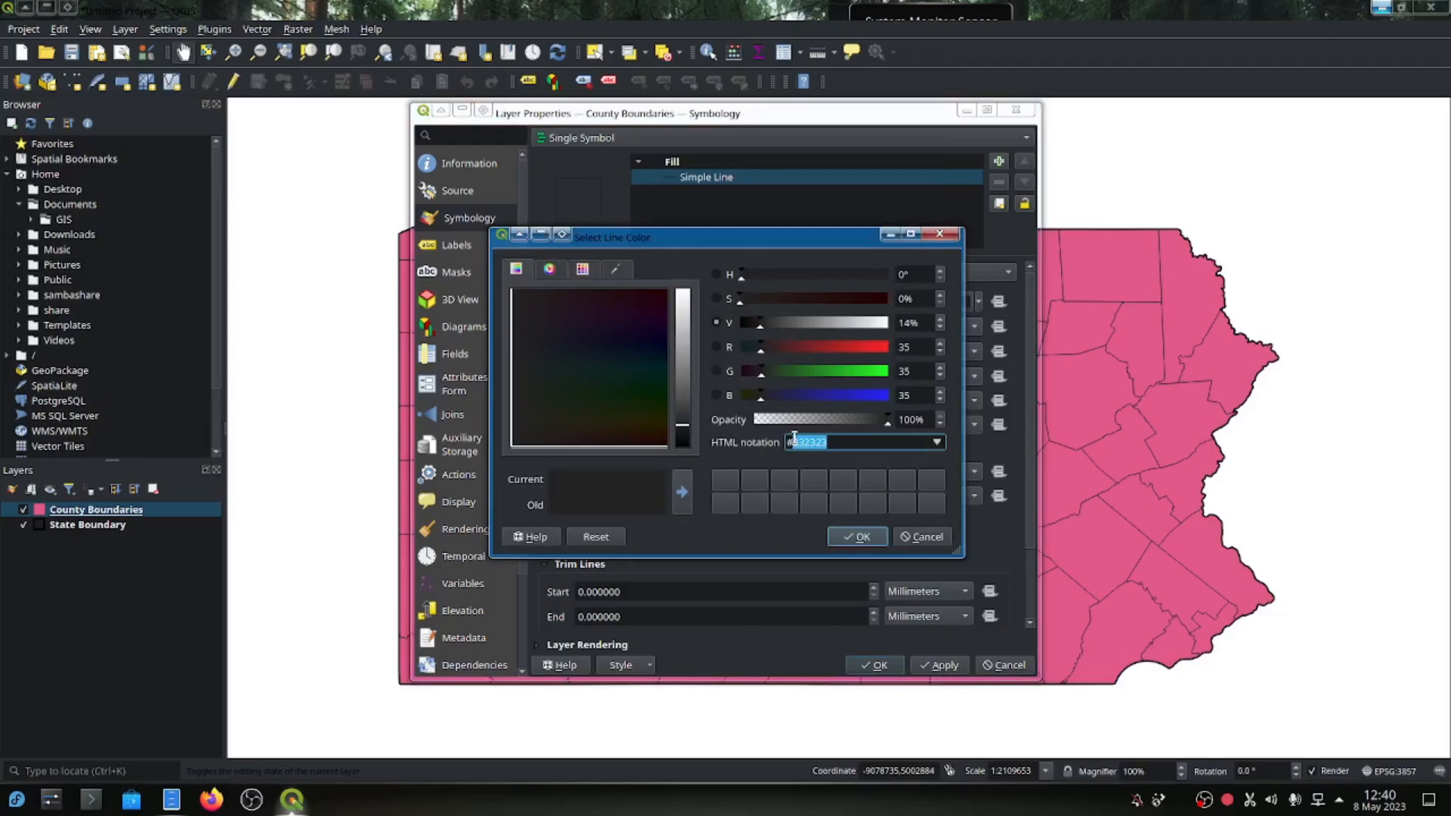
pyautogui.write('ffc000')
pyautogui.press('Tab')
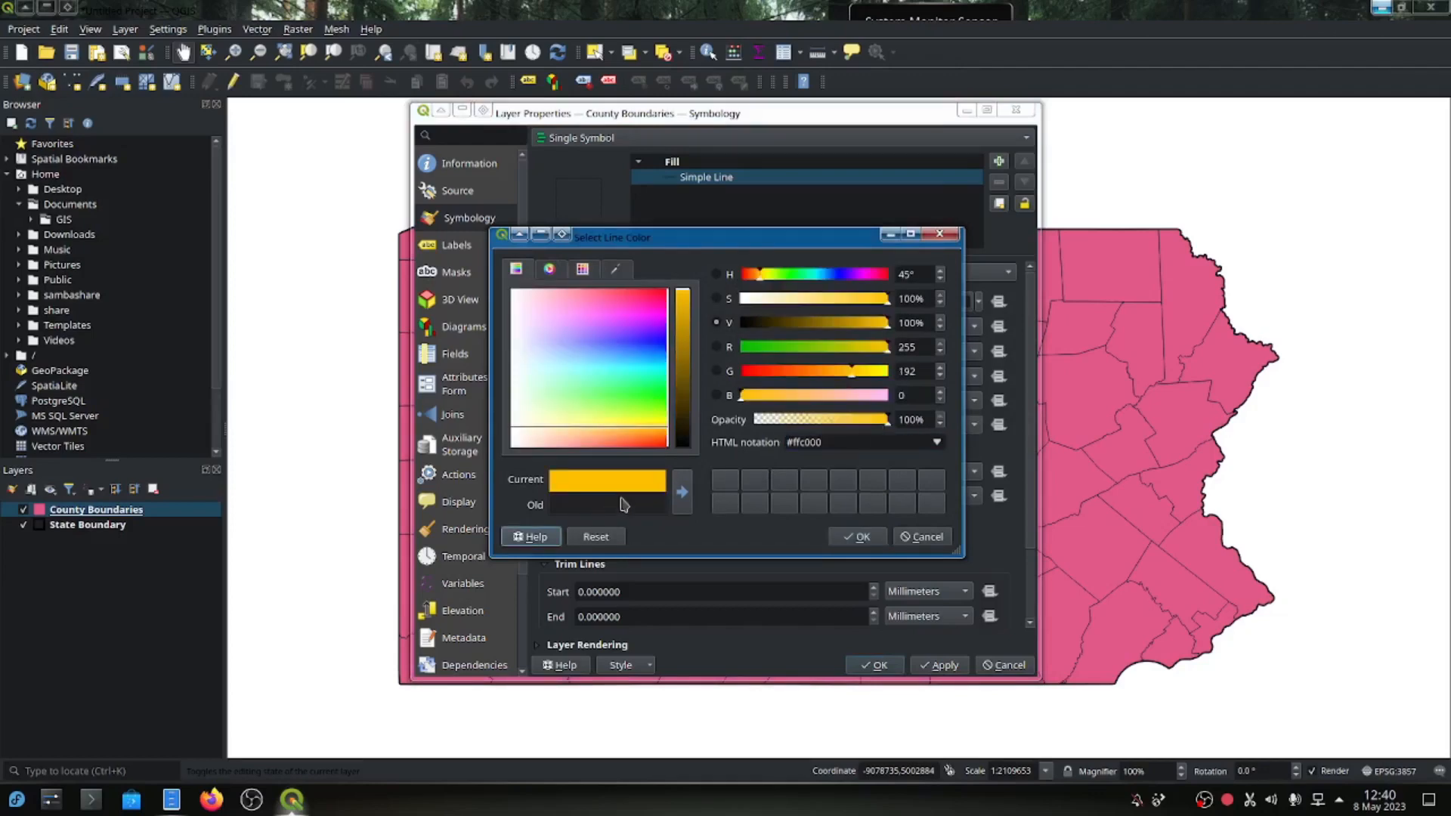
pyautogui.click(853, 538)
# Set the county outline's stroke width to 0.5 millimeters and its stroke style to Dash Dot Line, and apply it to the map.
pyautogui.moveTo(632, 328); pyautogui.dragTo(606, 331)
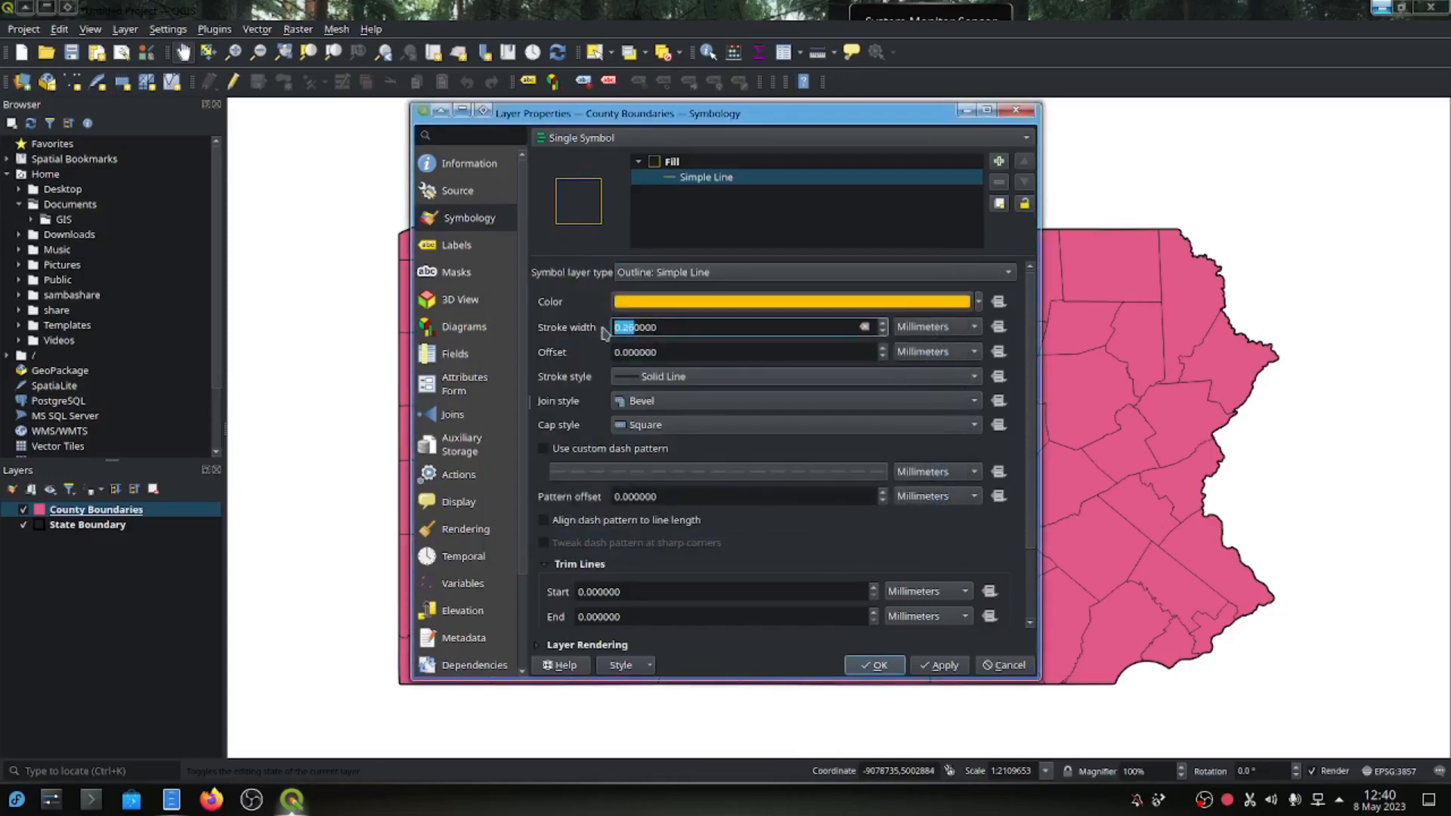
pyautogui.write('0.5')
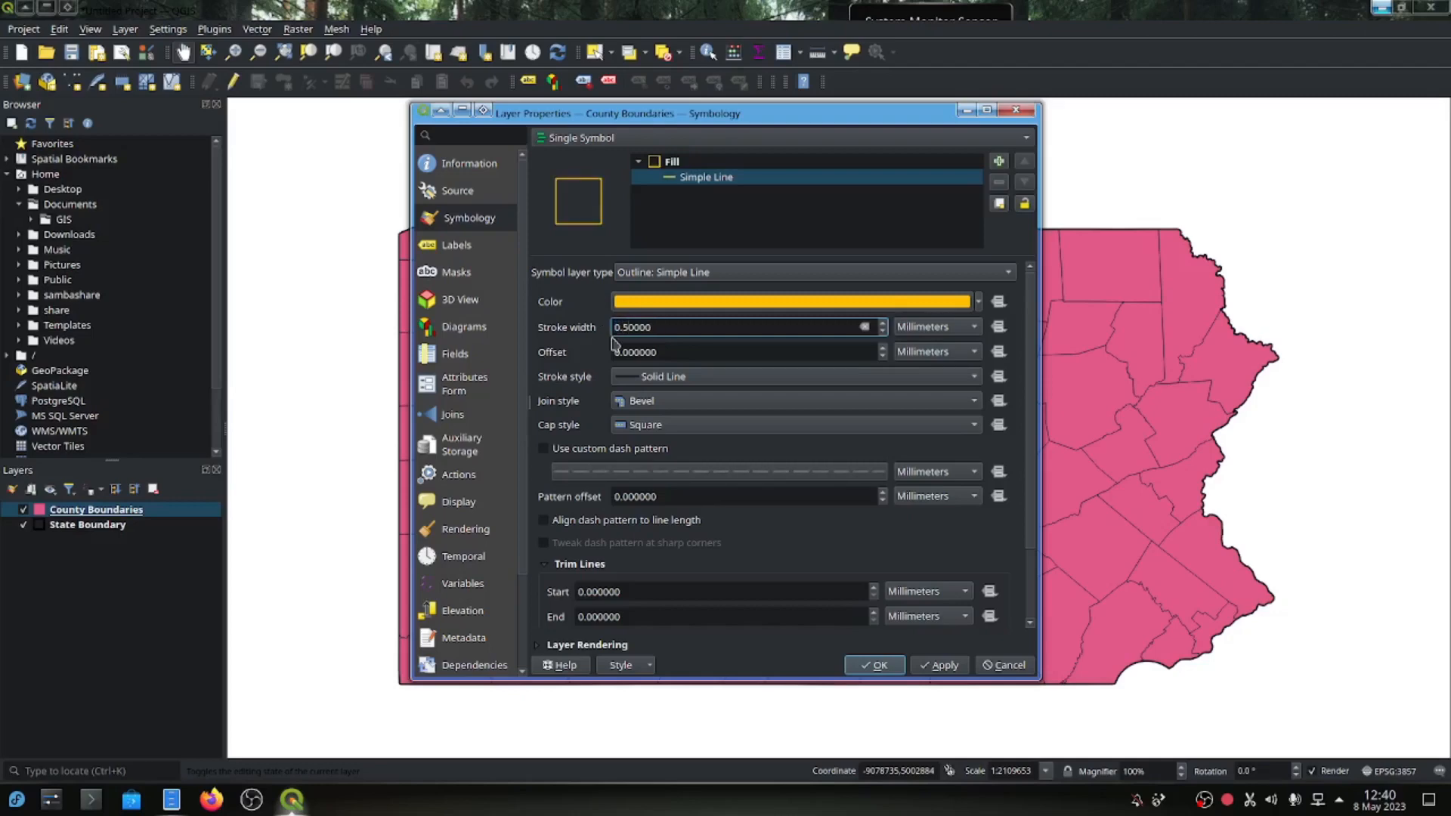
pyautogui.click(677, 380)
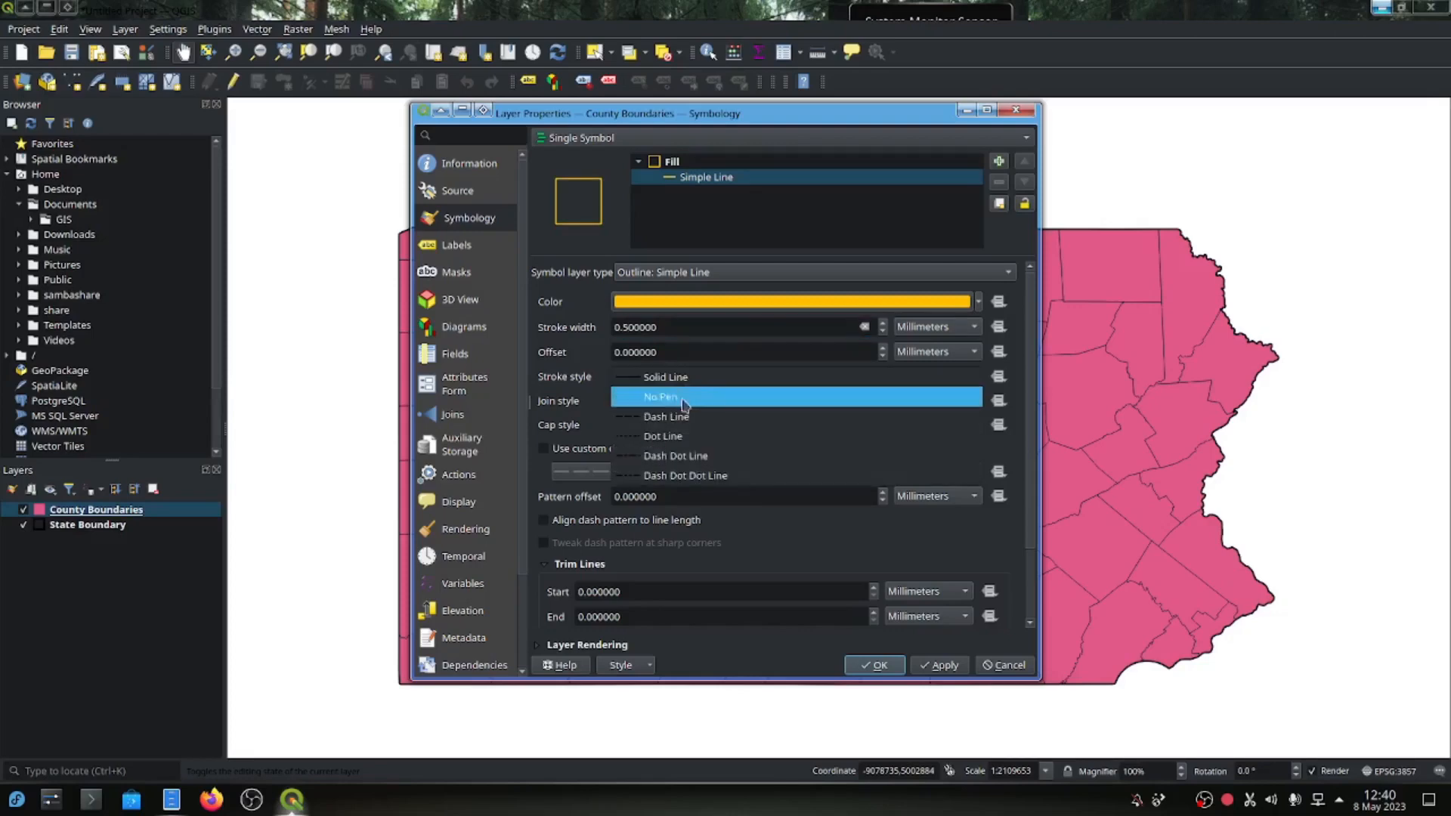
pyautogui.click(709, 460)
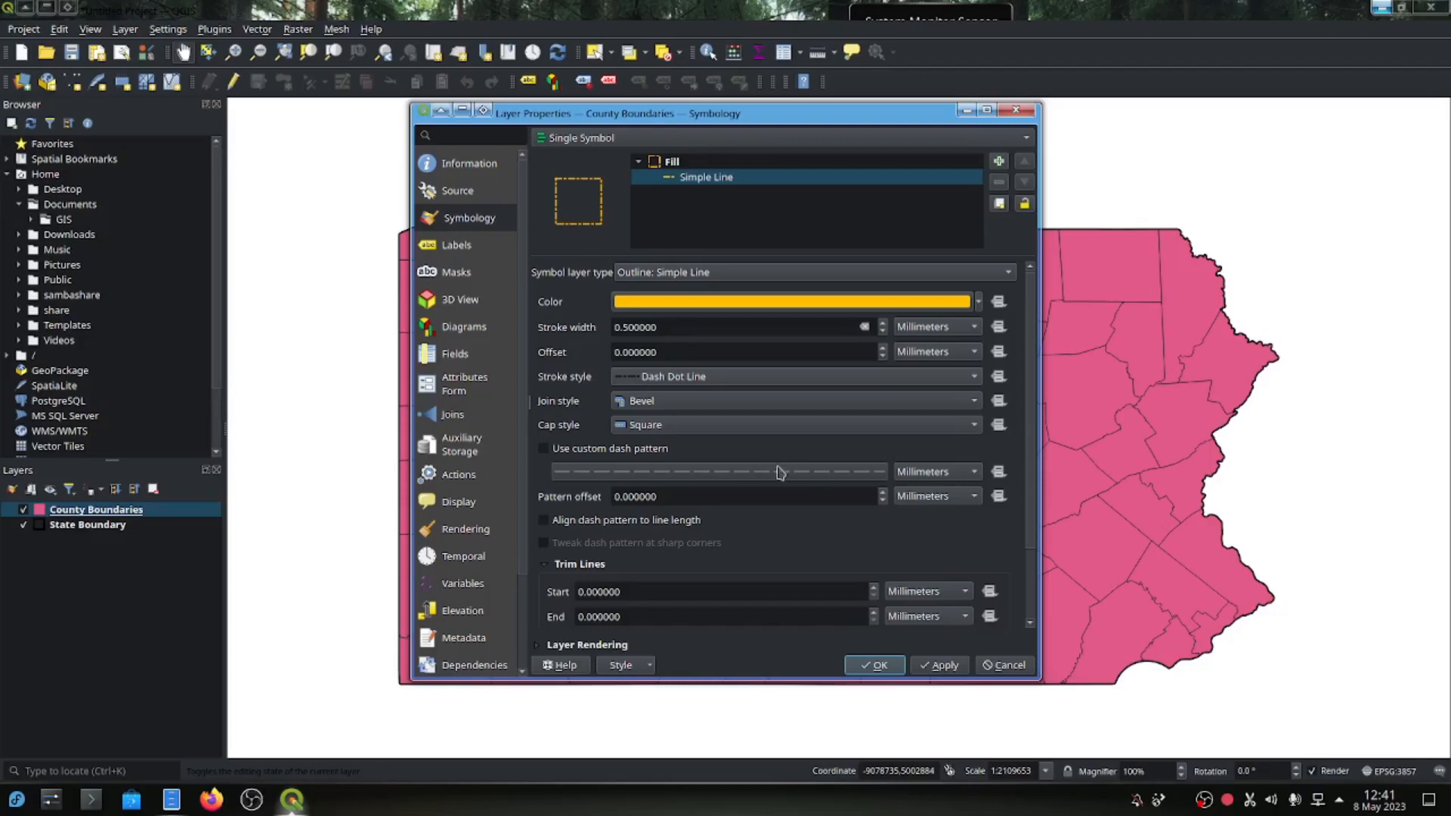
pyautogui.click(948, 668)
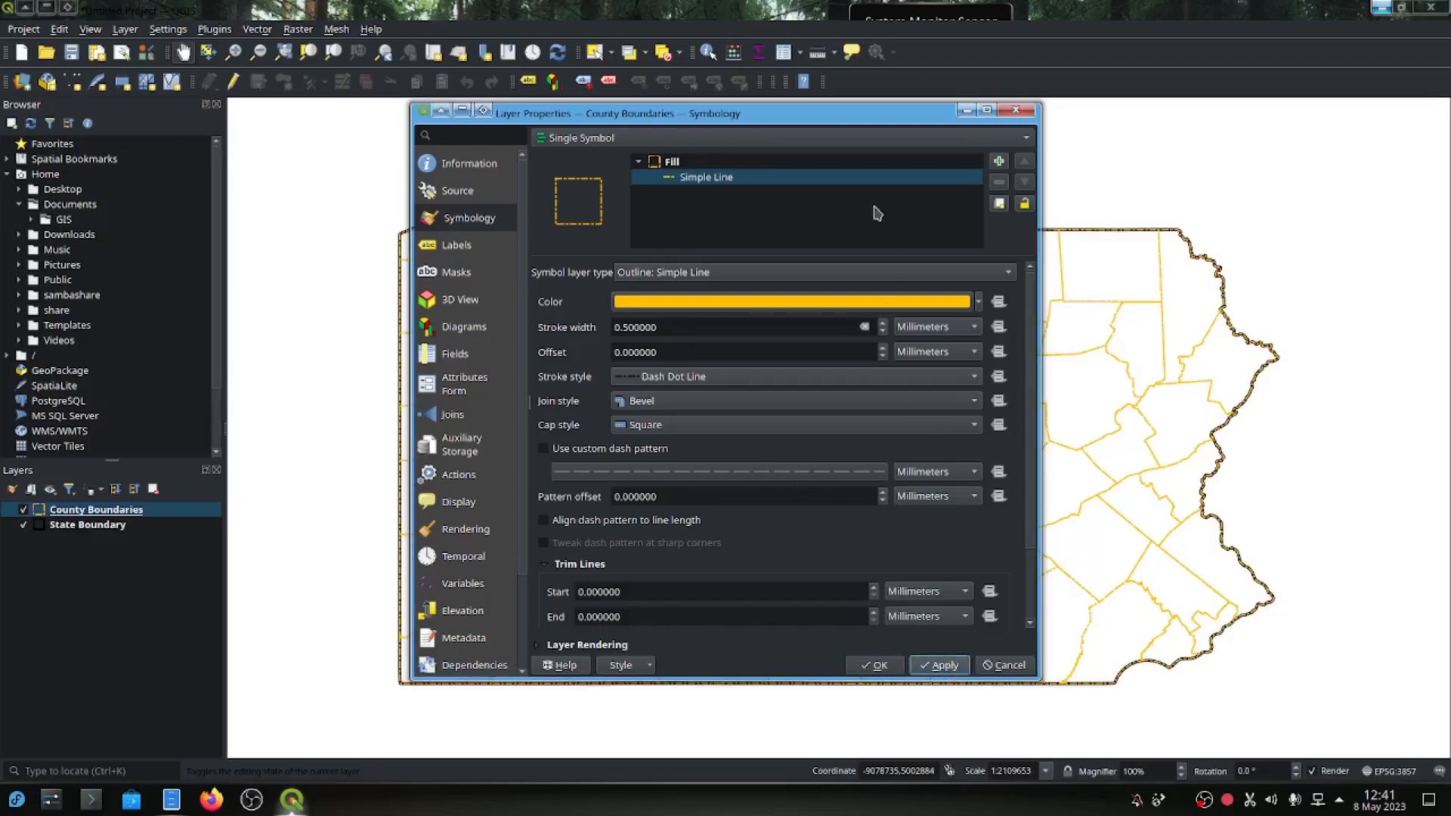
pyautogui.moveTo(856, 121); pyautogui.dragTo(853, 439)
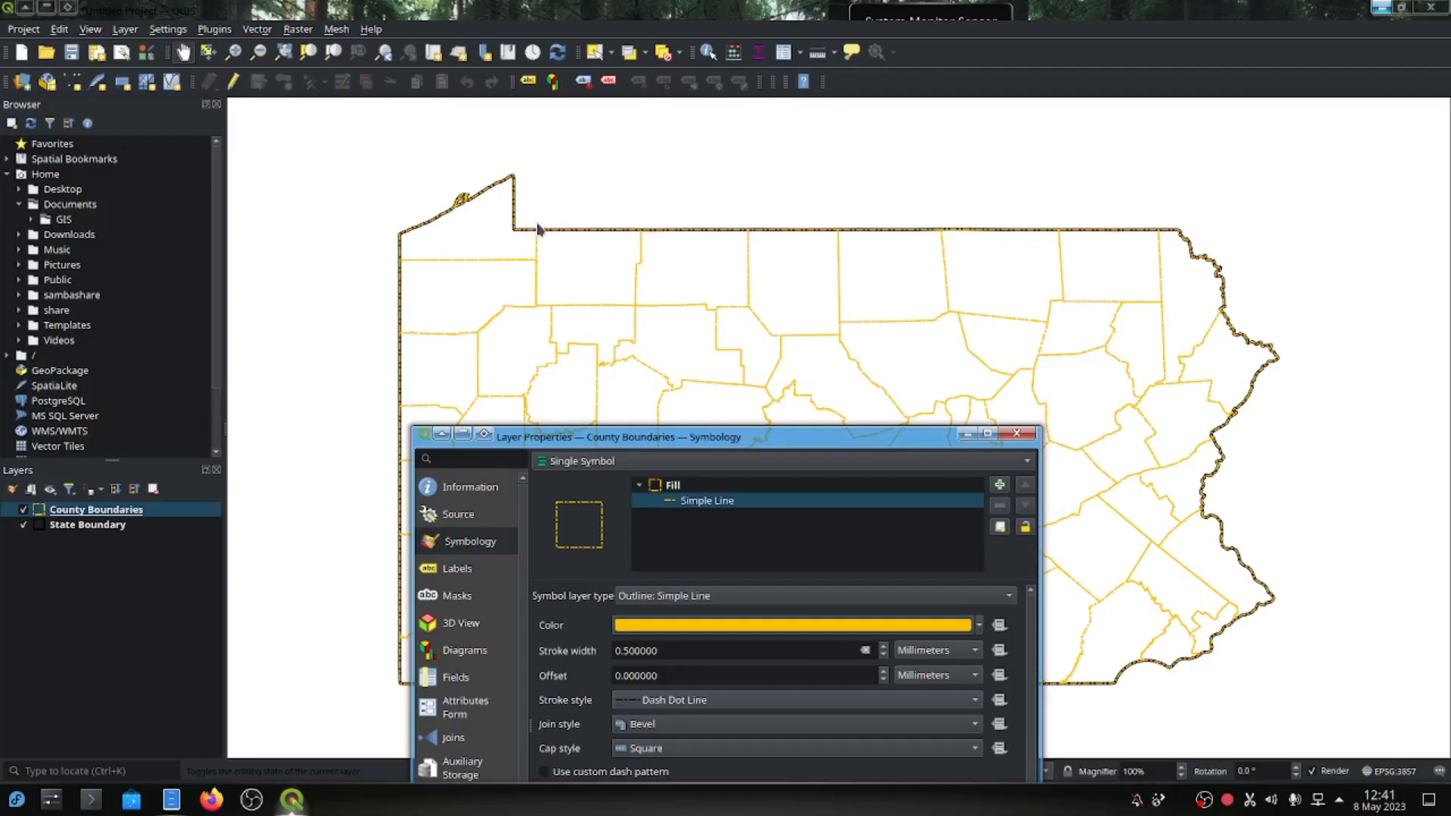
pyautogui.moveTo(758, 451); pyautogui.dragTo(761, 162)
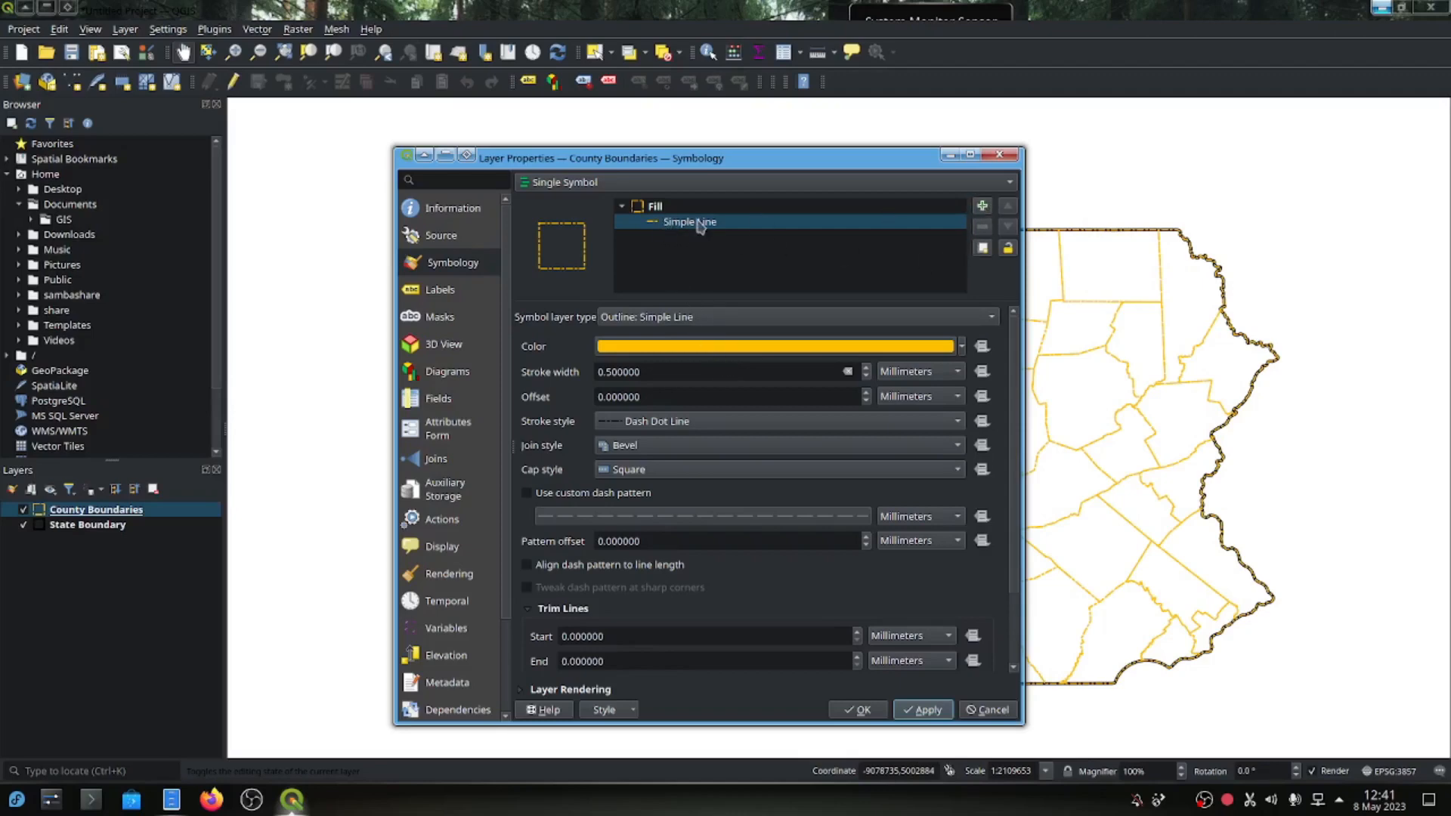
# Add a second symbol layer beneath the county dash-dot line and make it an Outline: Simple Line.
pyautogui.click(982, 205)
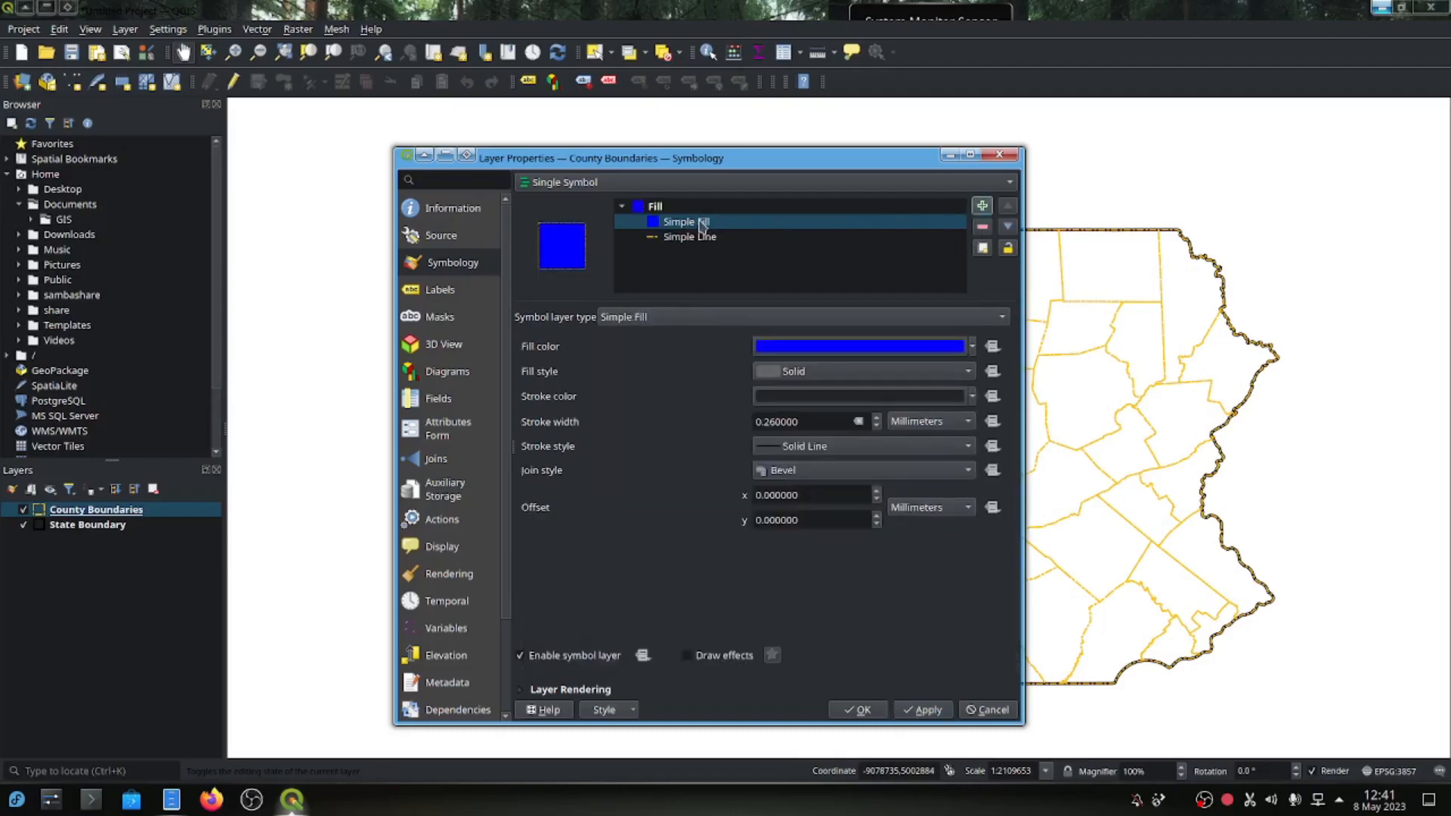
pyautogui.click(1007, 228)
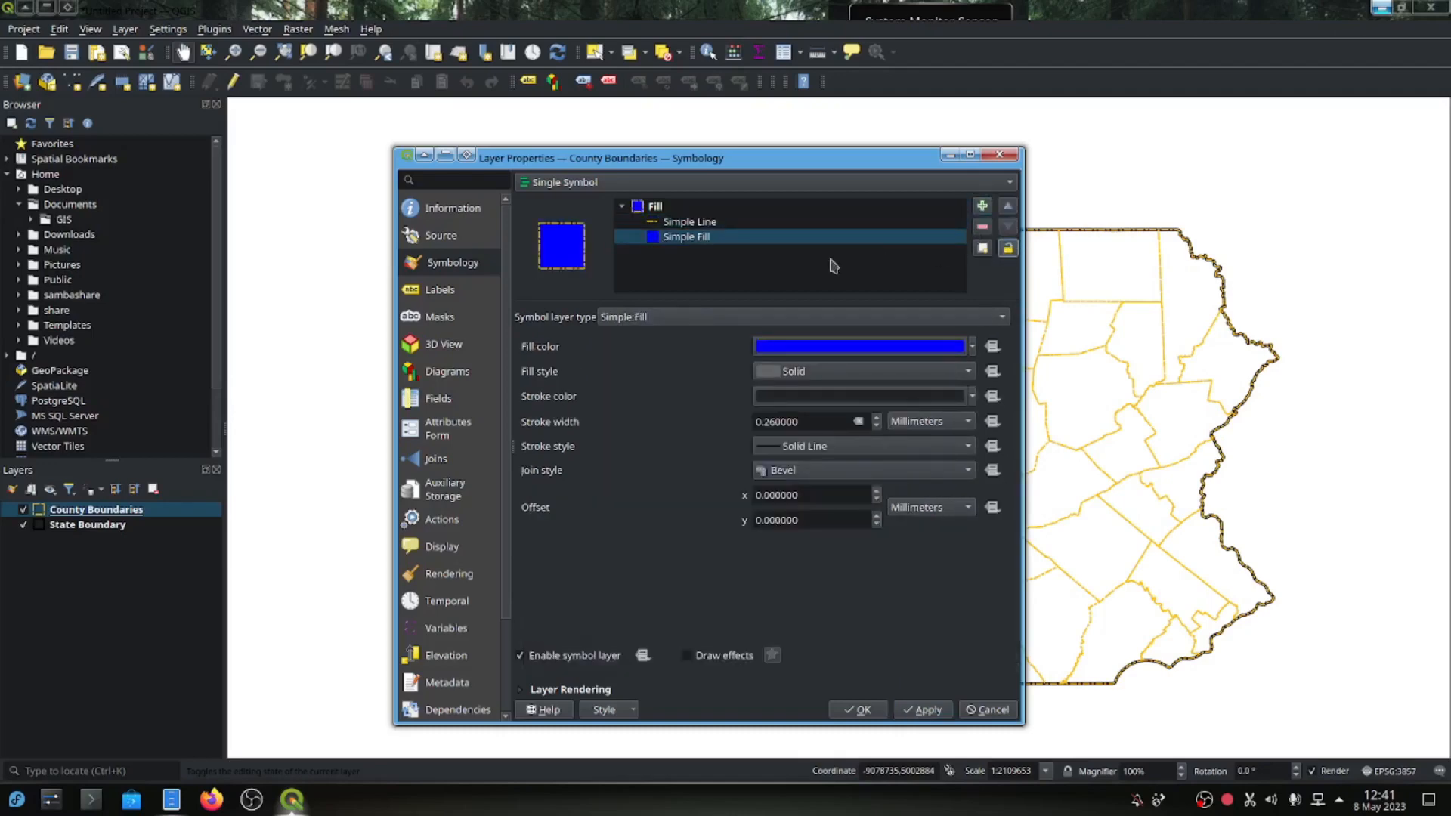
pyautogui.click(686, 323)
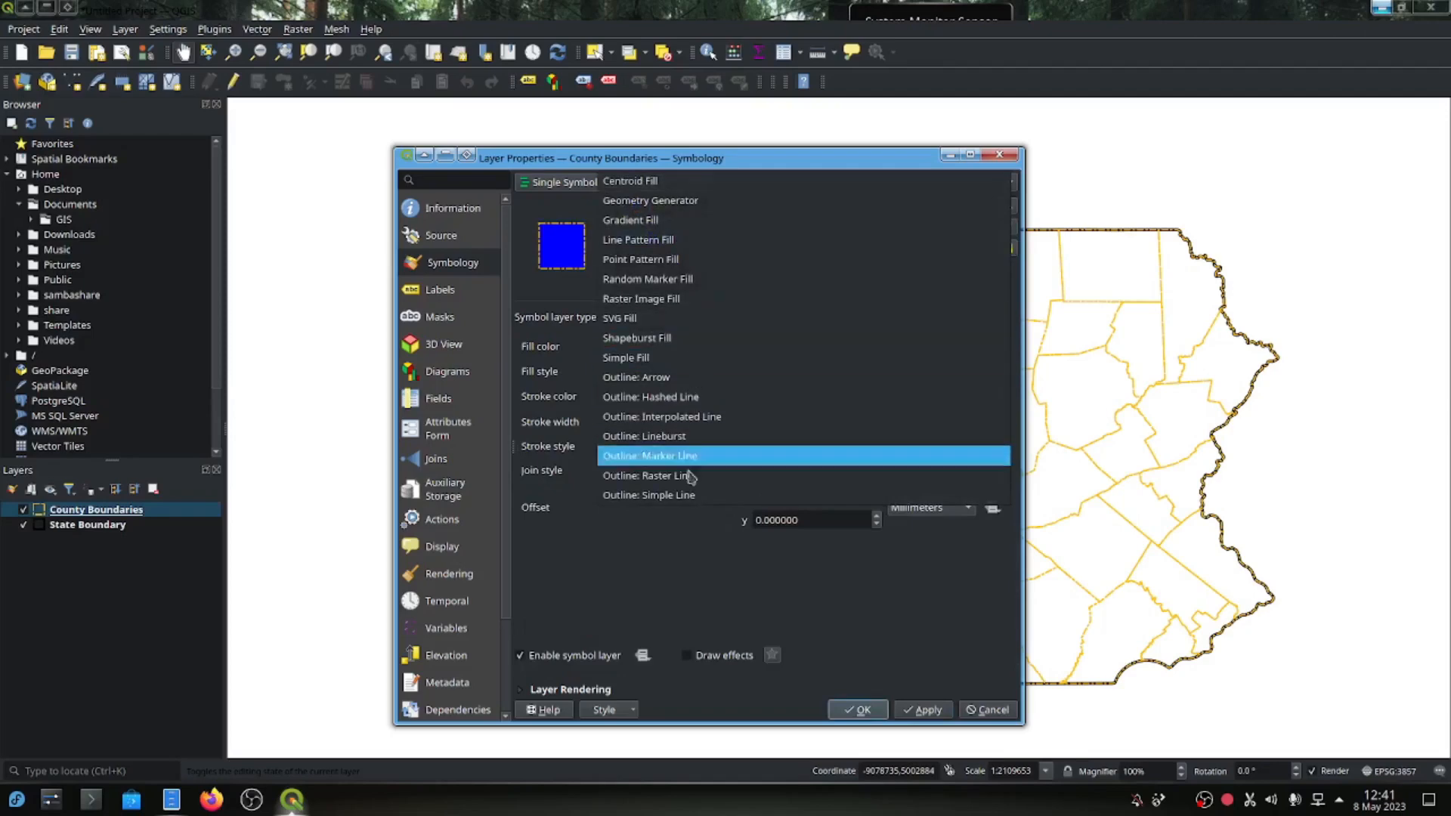
pyautogui.click(652, 496)
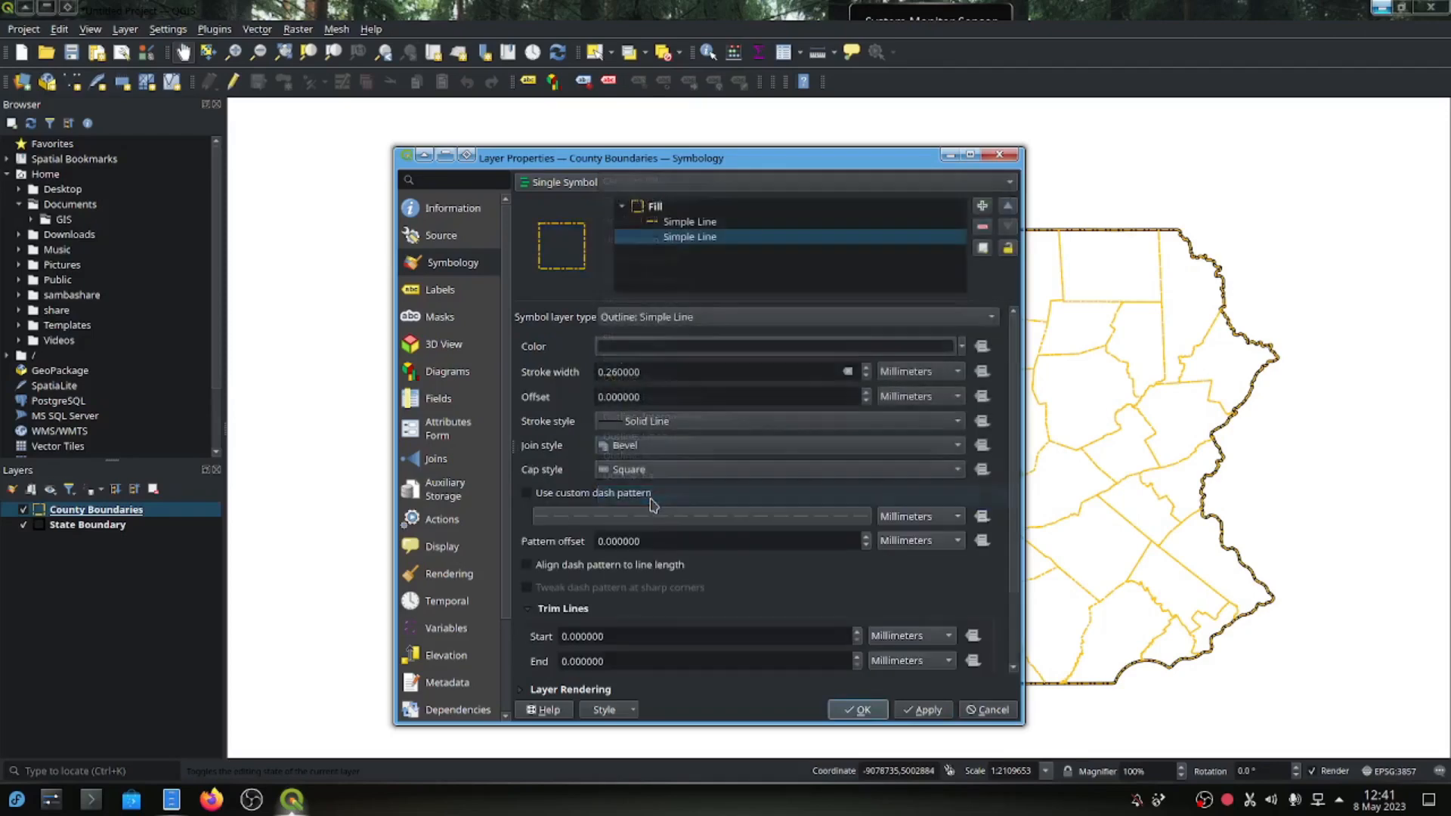
# Set the lower county simple line's color to yellow, #ffff00.
pyautogui.click(756, 351)
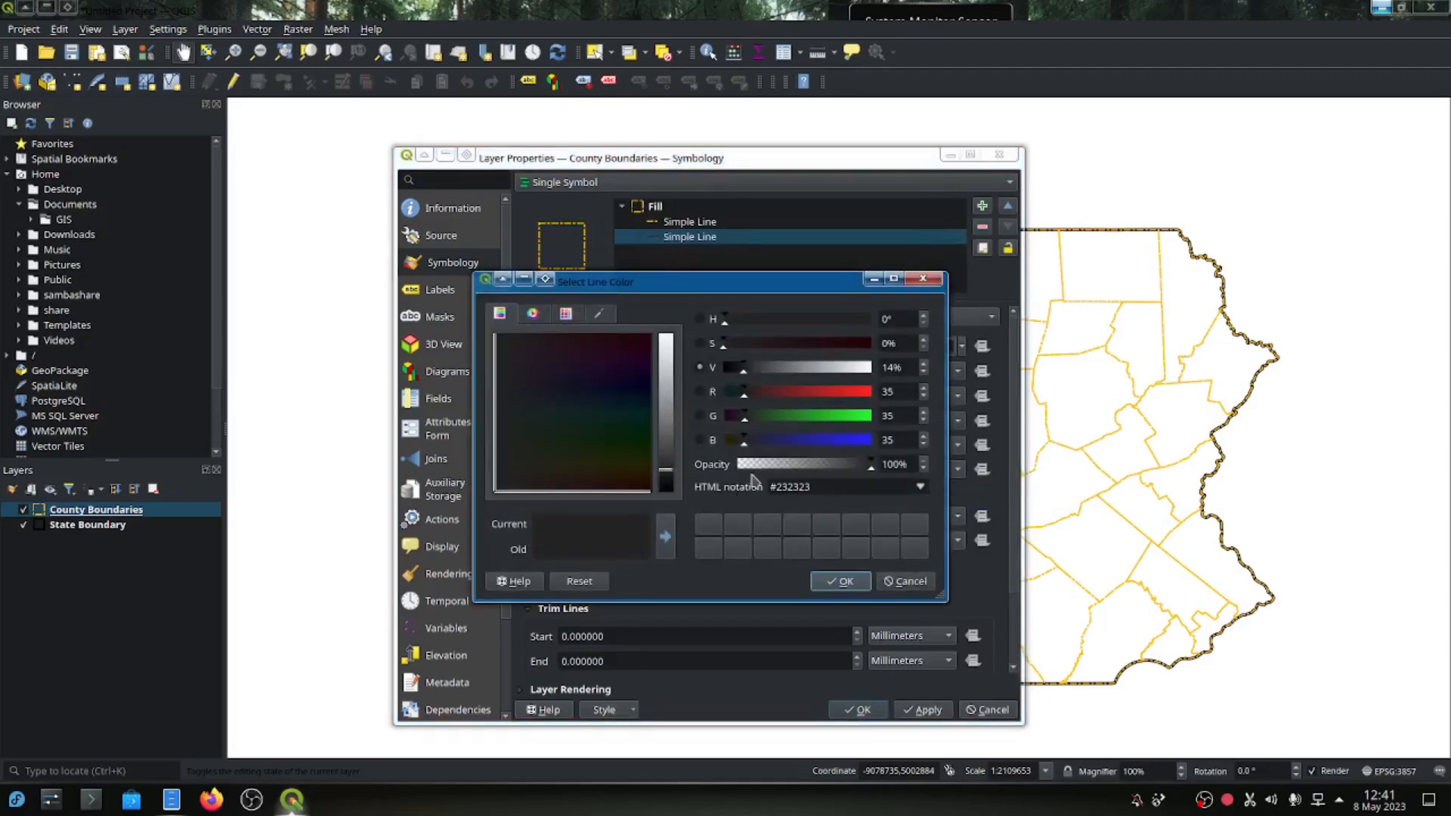
pyautogui.moveTo(821, 492); pyautogui.dragTo(775, 483)
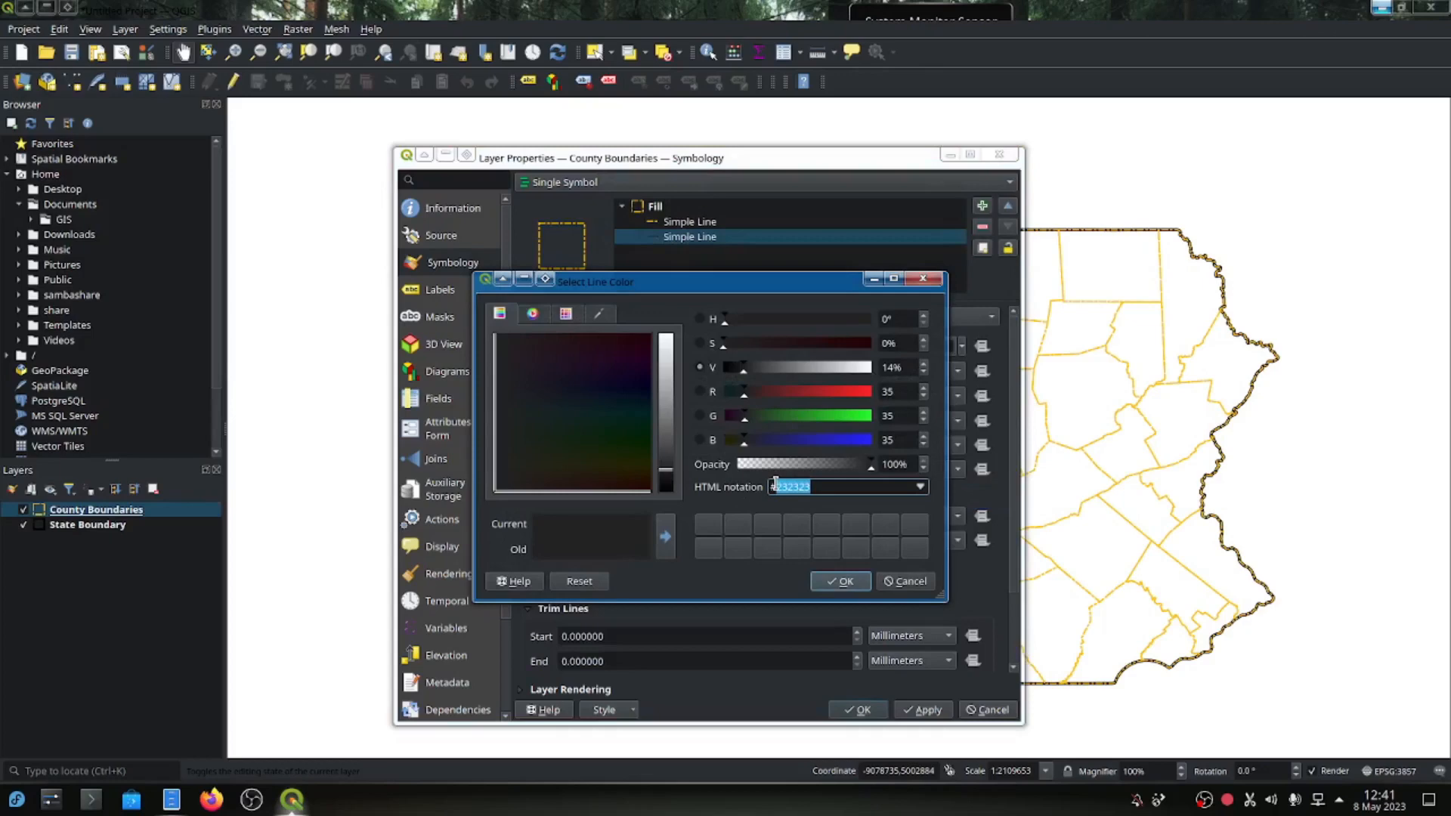
pyautogui.write('#ffff00')
pyautogui.click(839, 582)
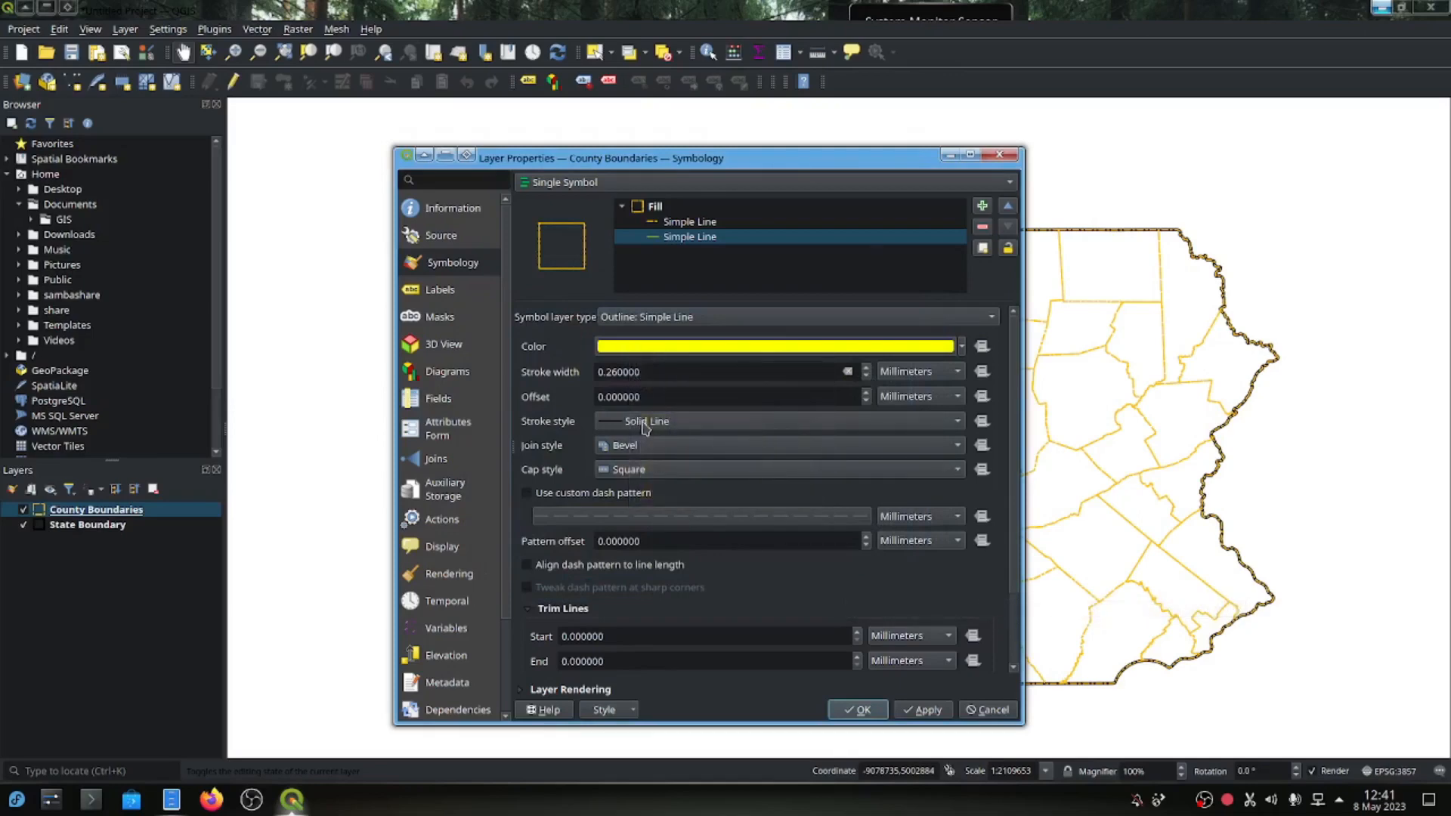
# Keep the lower county line's stroke style as Solid Line, set its stroke width to 1 millimeter, and apply it to the map.
pyautogui.click(649, 430)
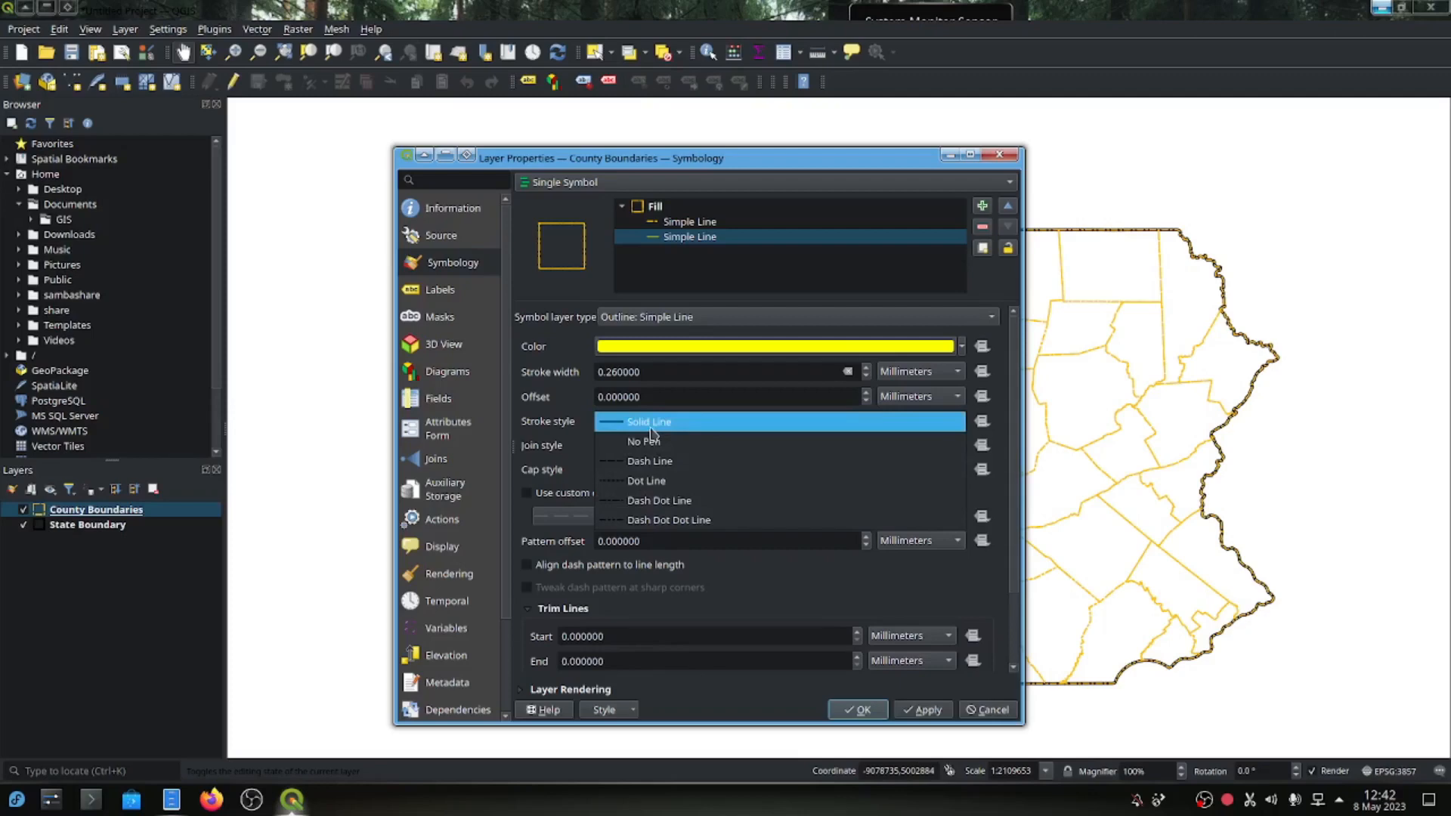
pyautogui.click(650, 429)
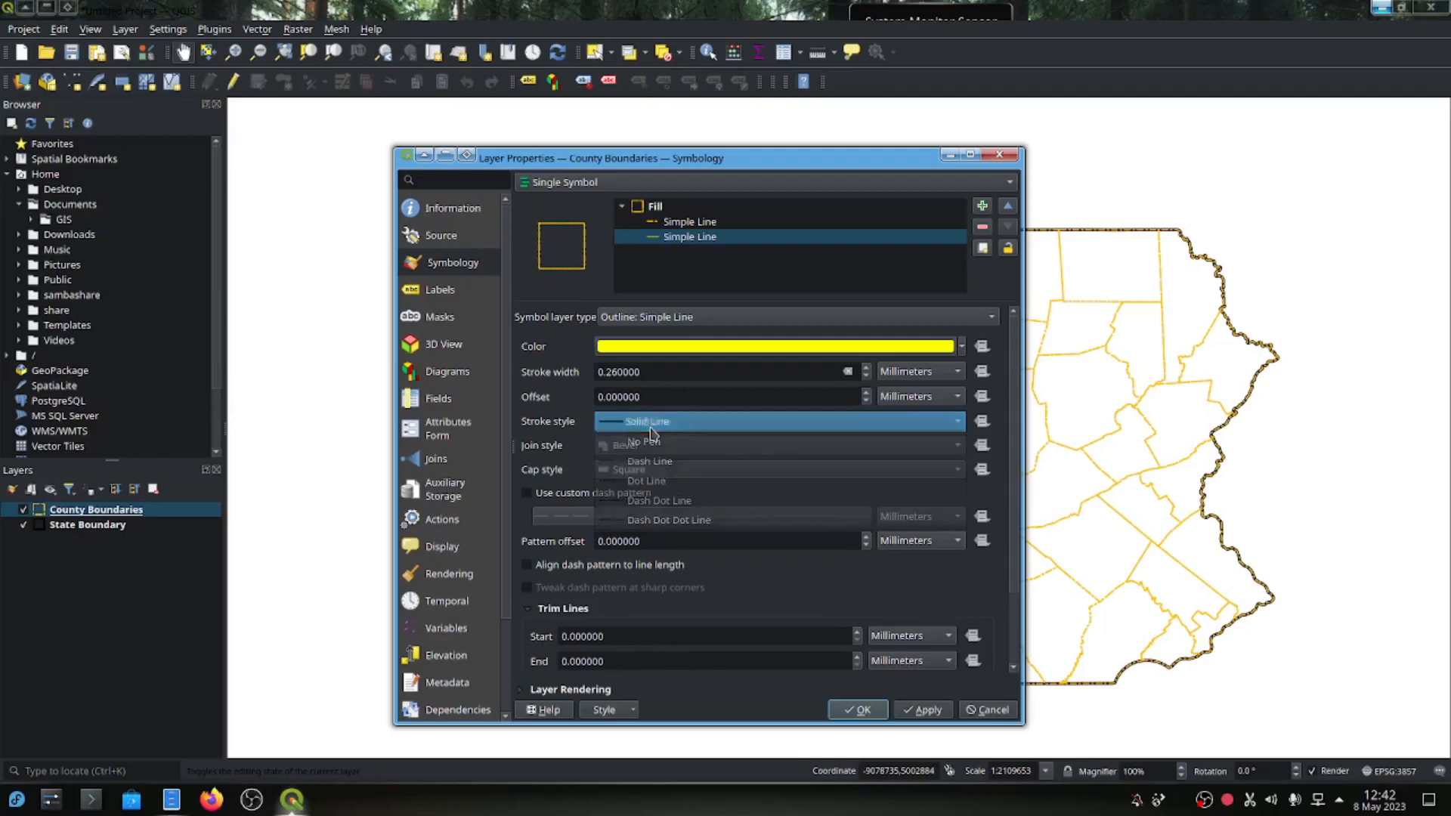
pyautogui.moveTo(616, 371); pyautogui.dragTo(588, 373)
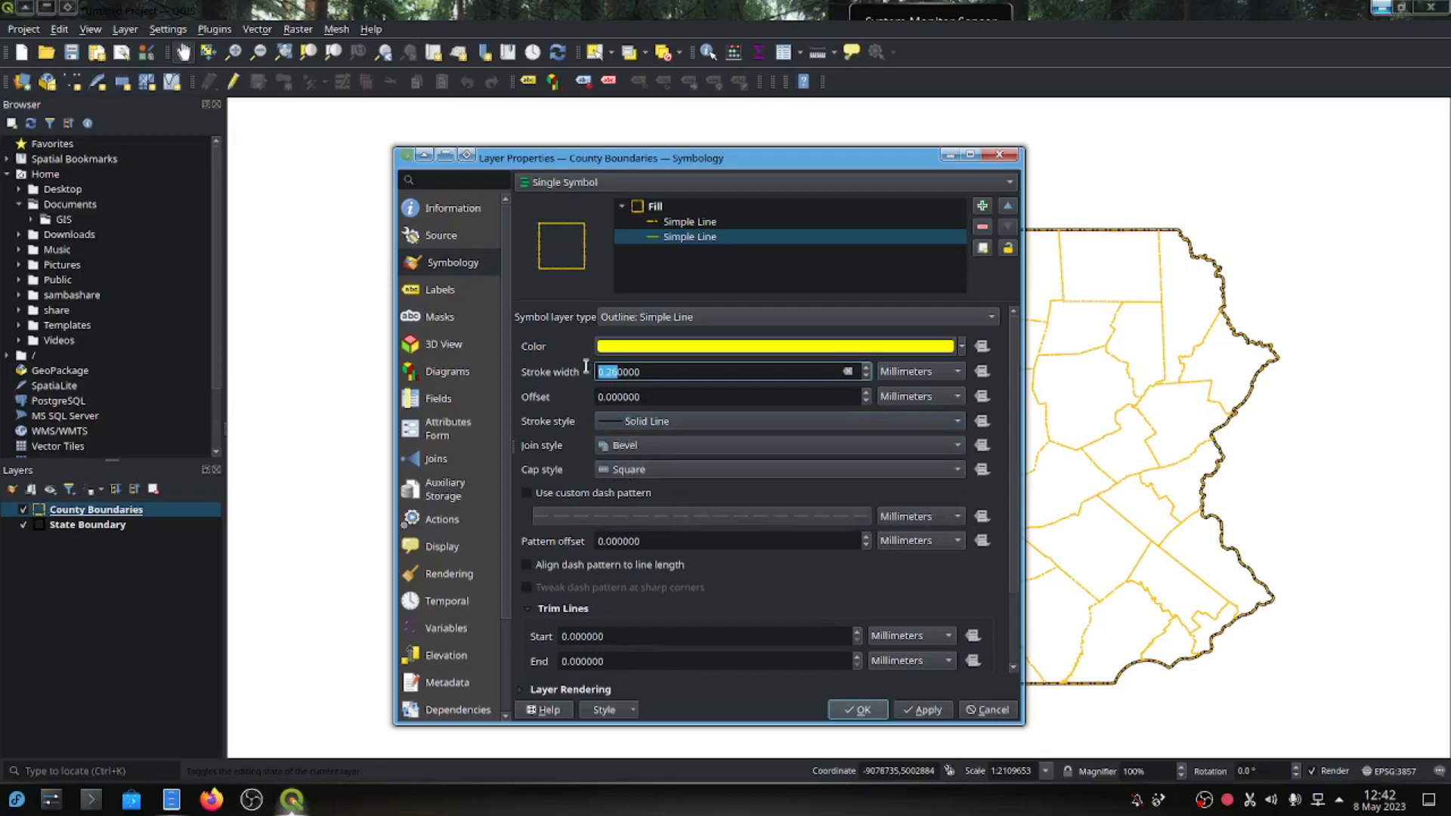
pyautogui.write('1.')
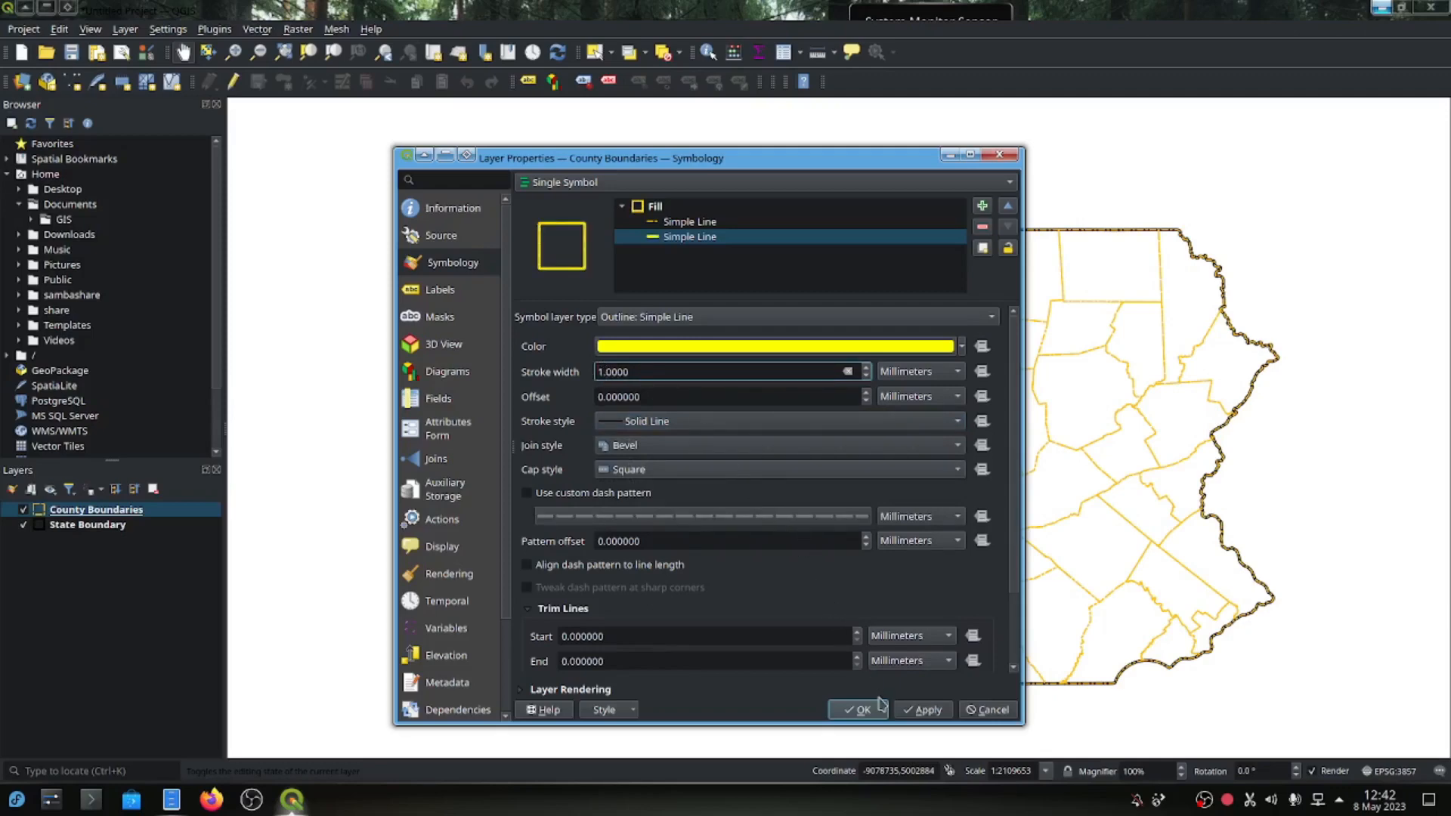
pyautogui.click(913, 716)
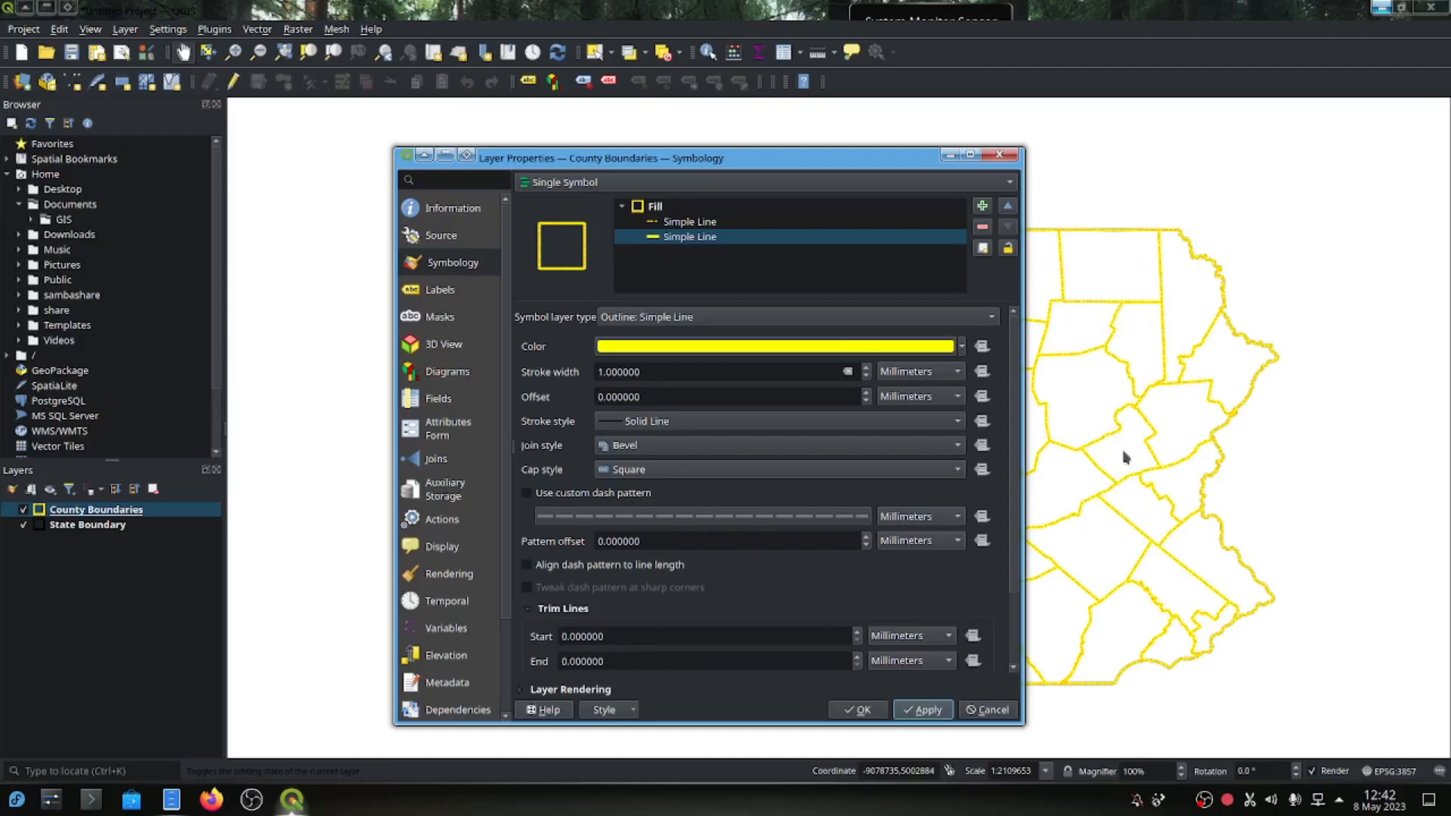
# Accept the county symbology and move the County Boundaries layer below State Boundary in the layer order.
pyautogui.click(711, 222)
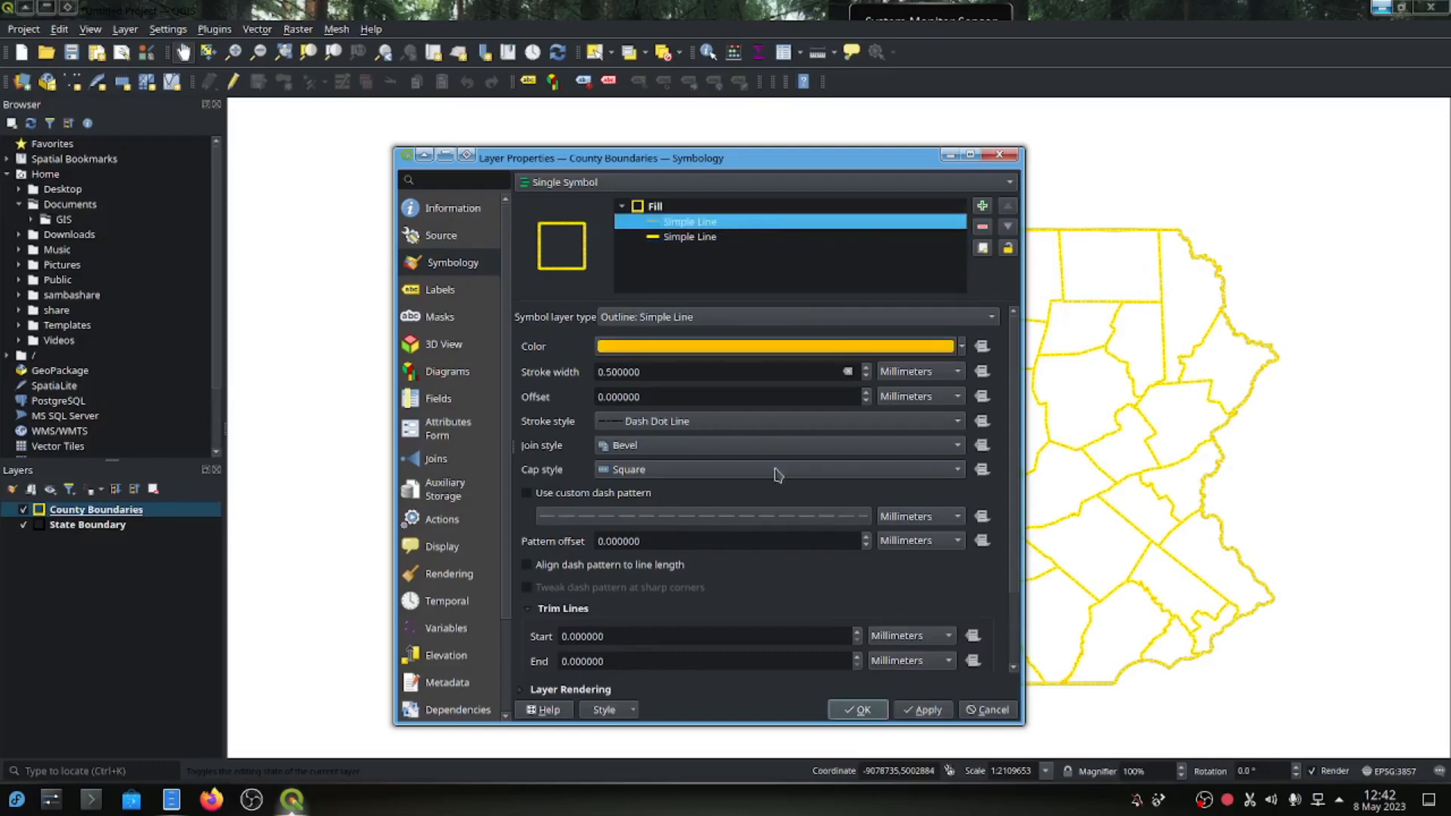
pyautogui.click(846, 712)
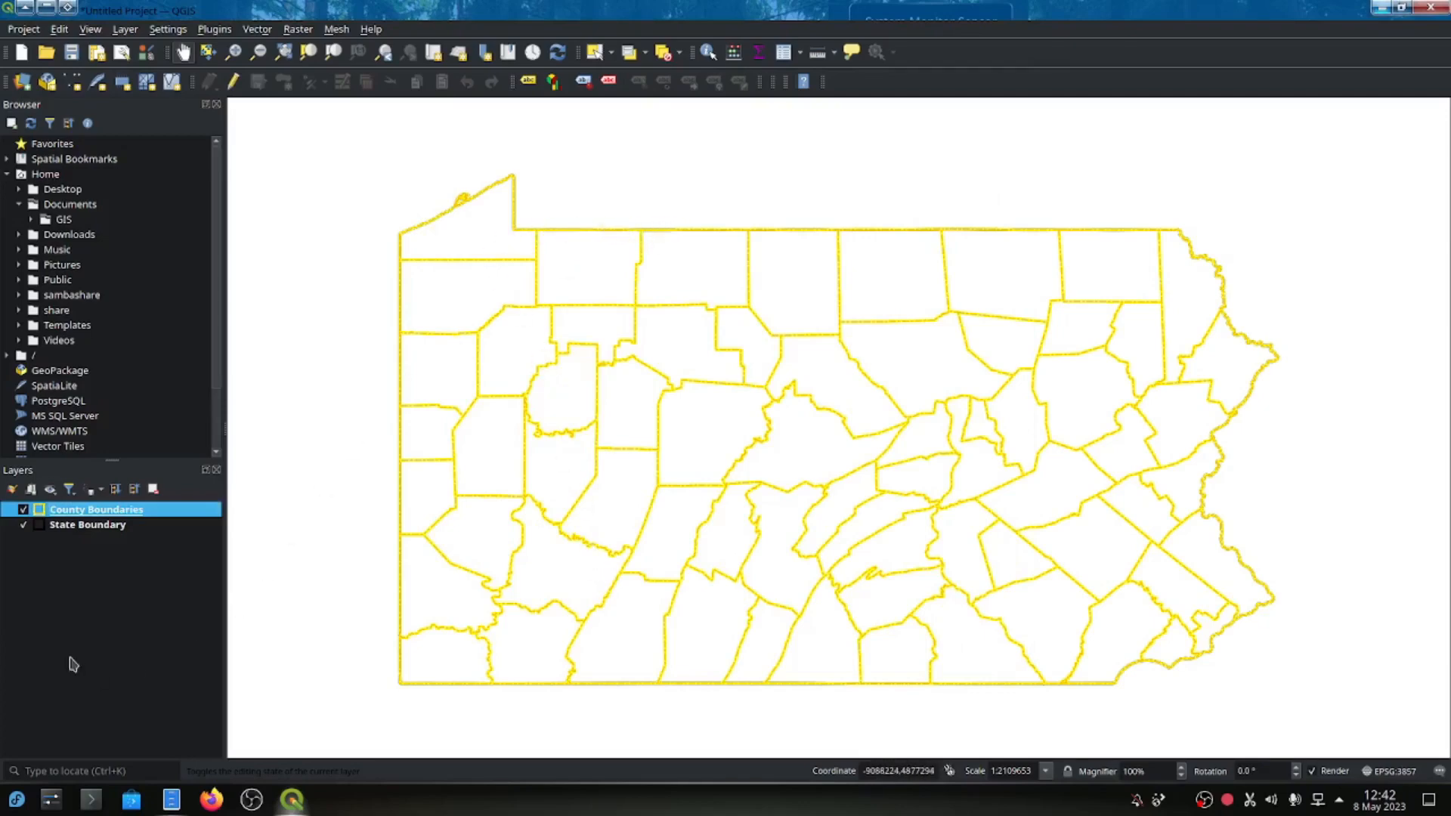
pyautogui.moveTo(166, 512); pyautogui.dragTo(168, 536)
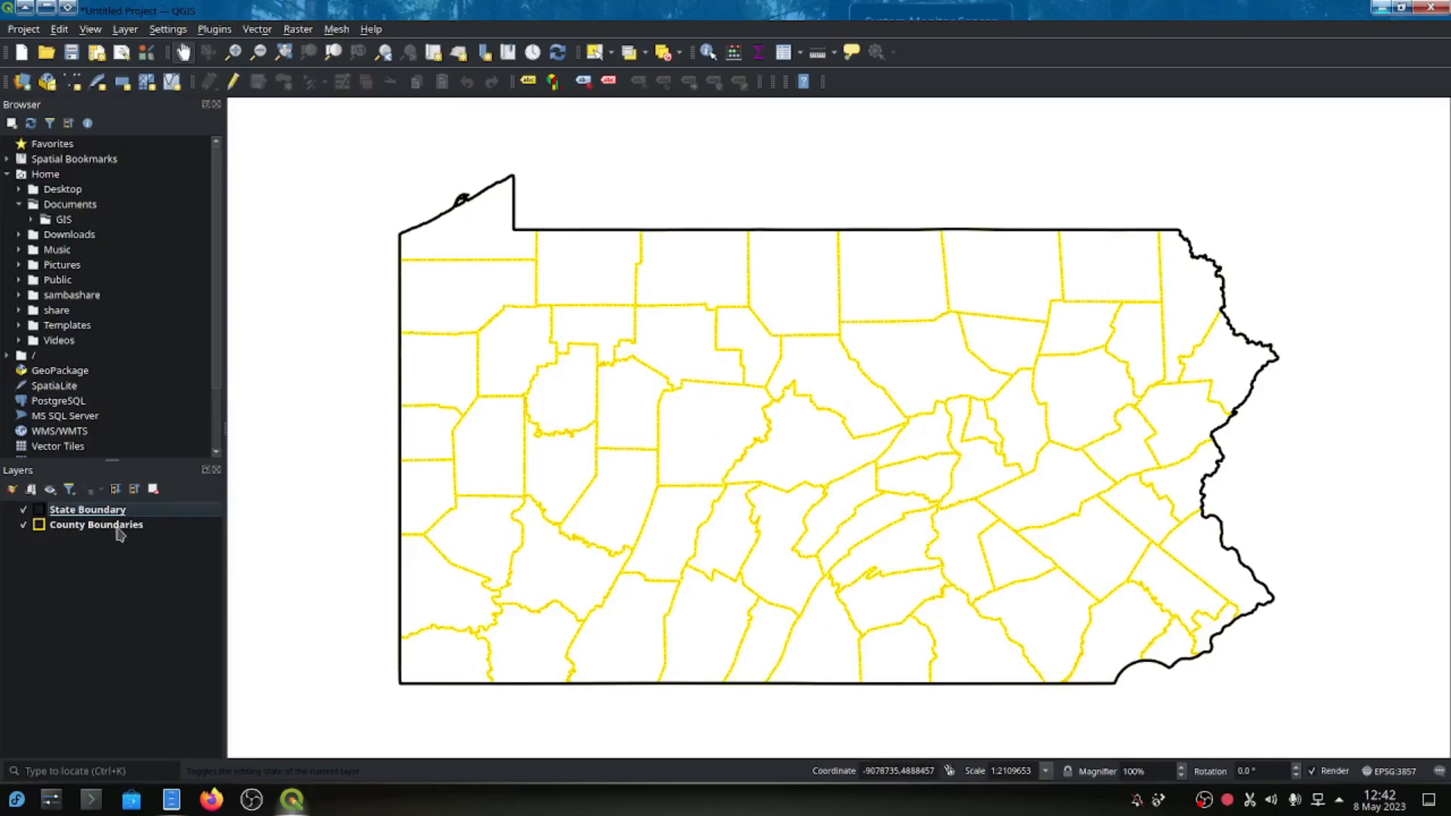
# Open the label properties of the County Boundaries layer and turn on Single Labels.
pyautogui.click(145, 529)
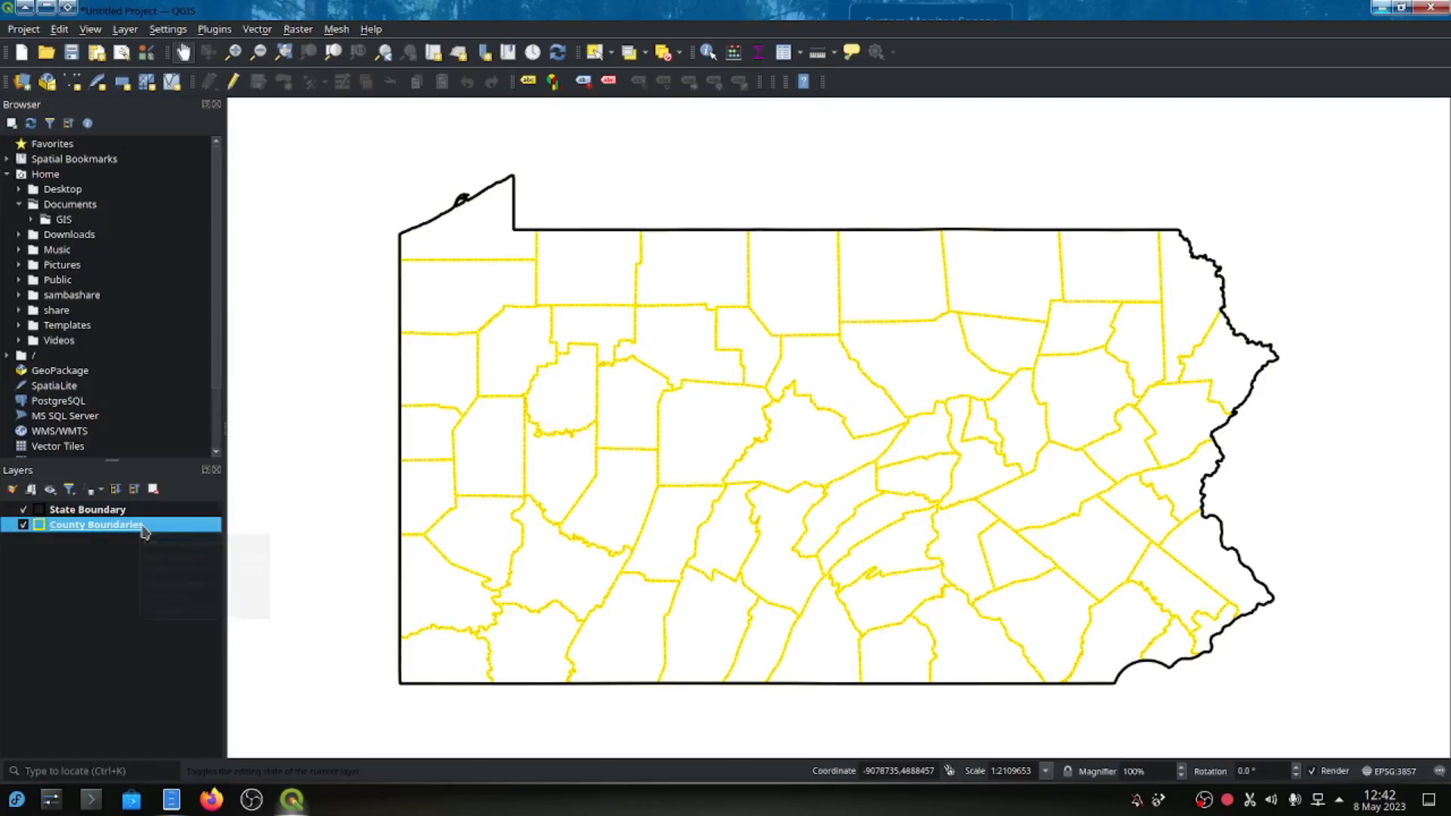
pyautogui.rightClick(146, 530)
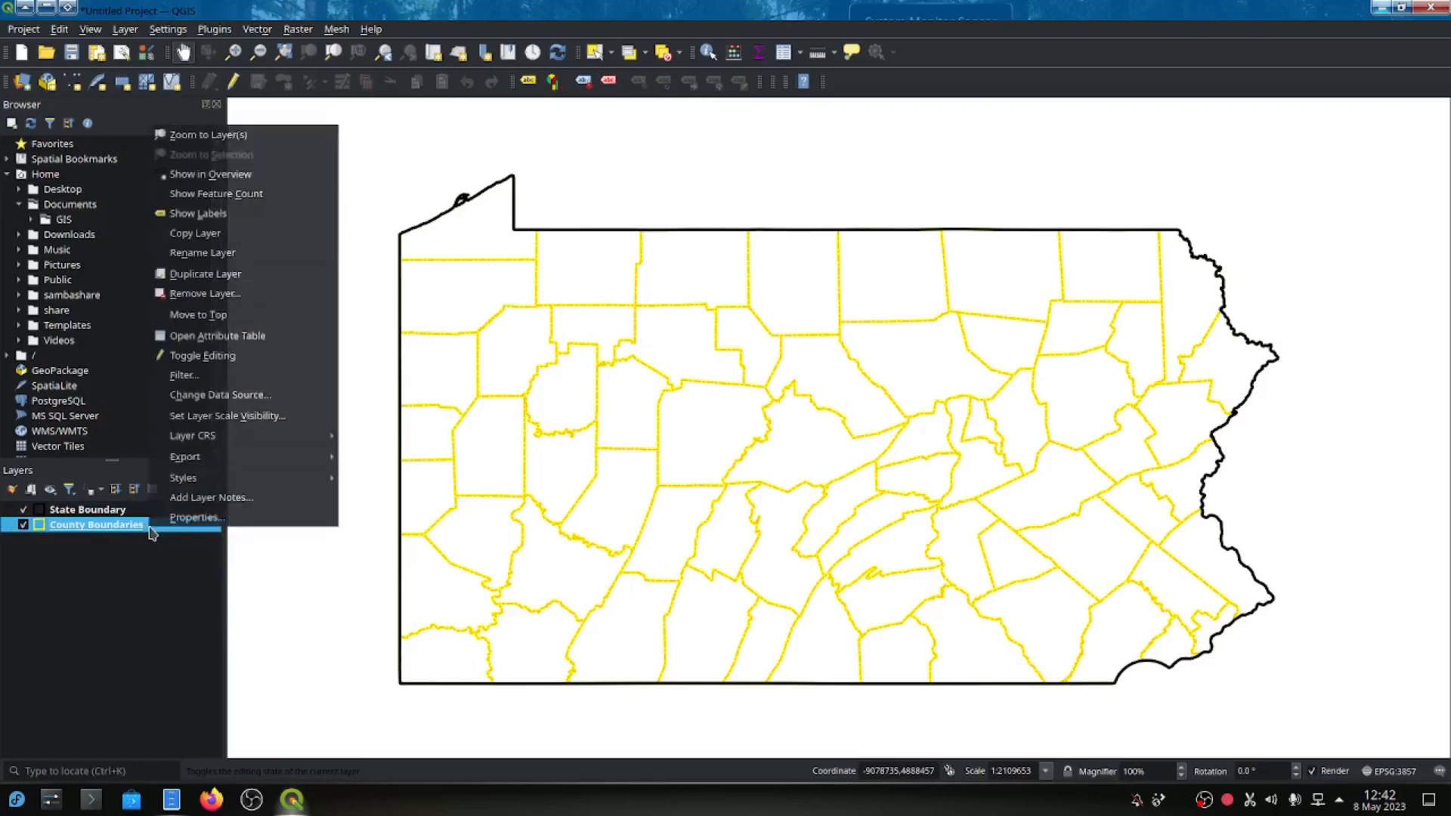
pyautogui.click(192, 518)
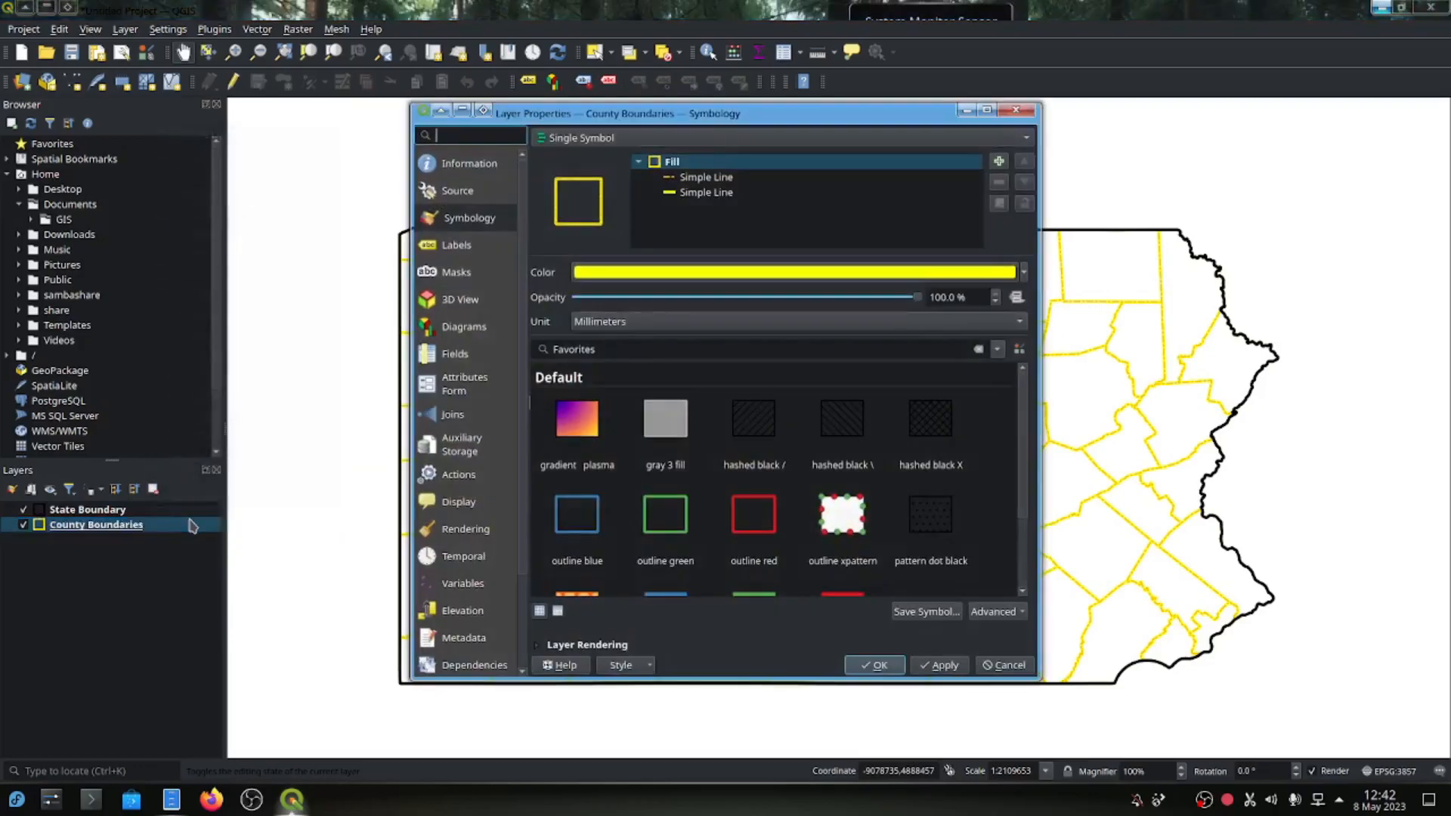
pyautogui.click(458, 246)
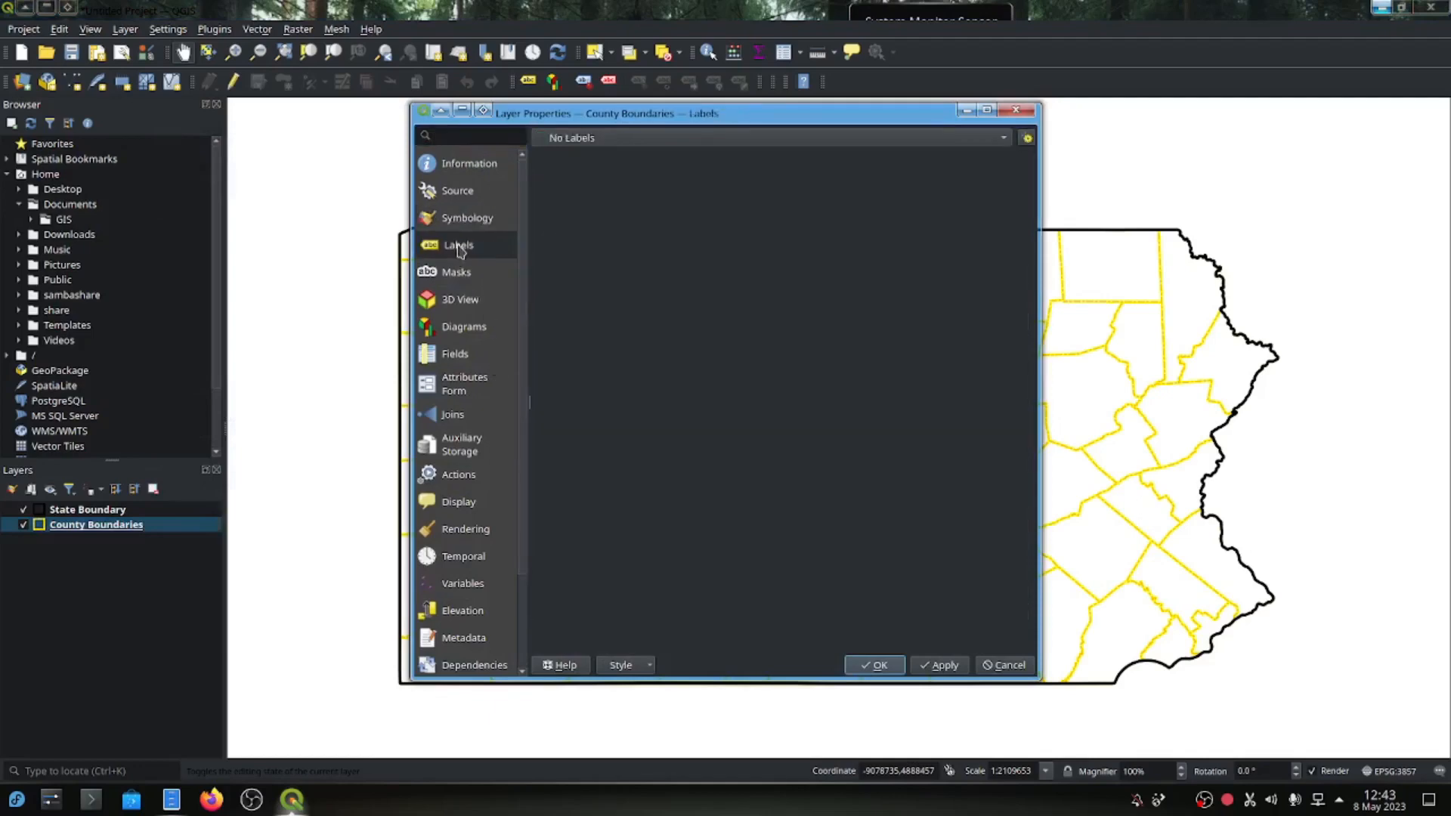
pyautogui.click(876, 139)
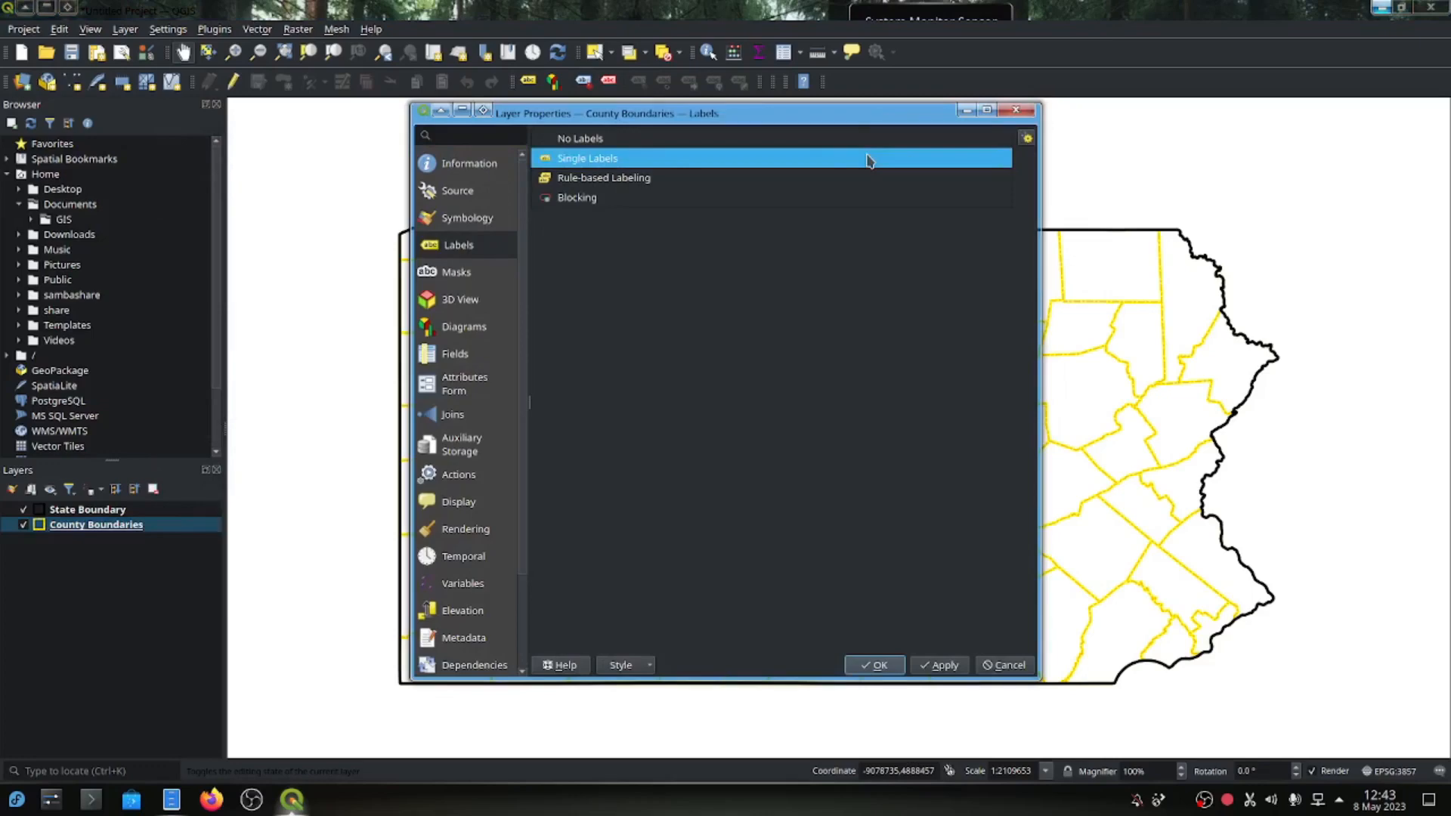
pyautogui.click(868, 158)
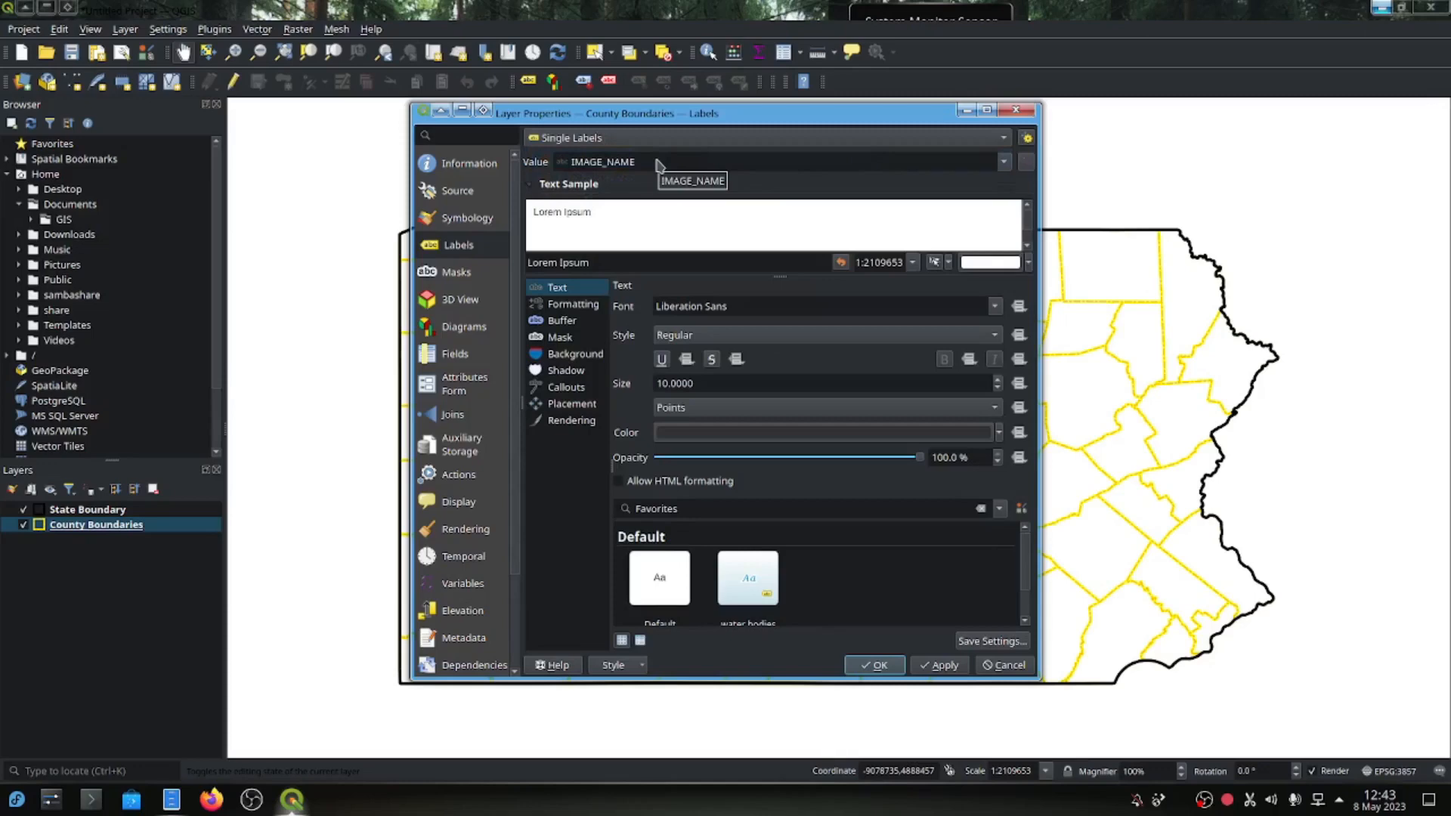
# Set the county label value to the expression concat("COUNTY_NAM", ' COUNTY') and apply it to the map.
pyautogui.click(1027, 166)
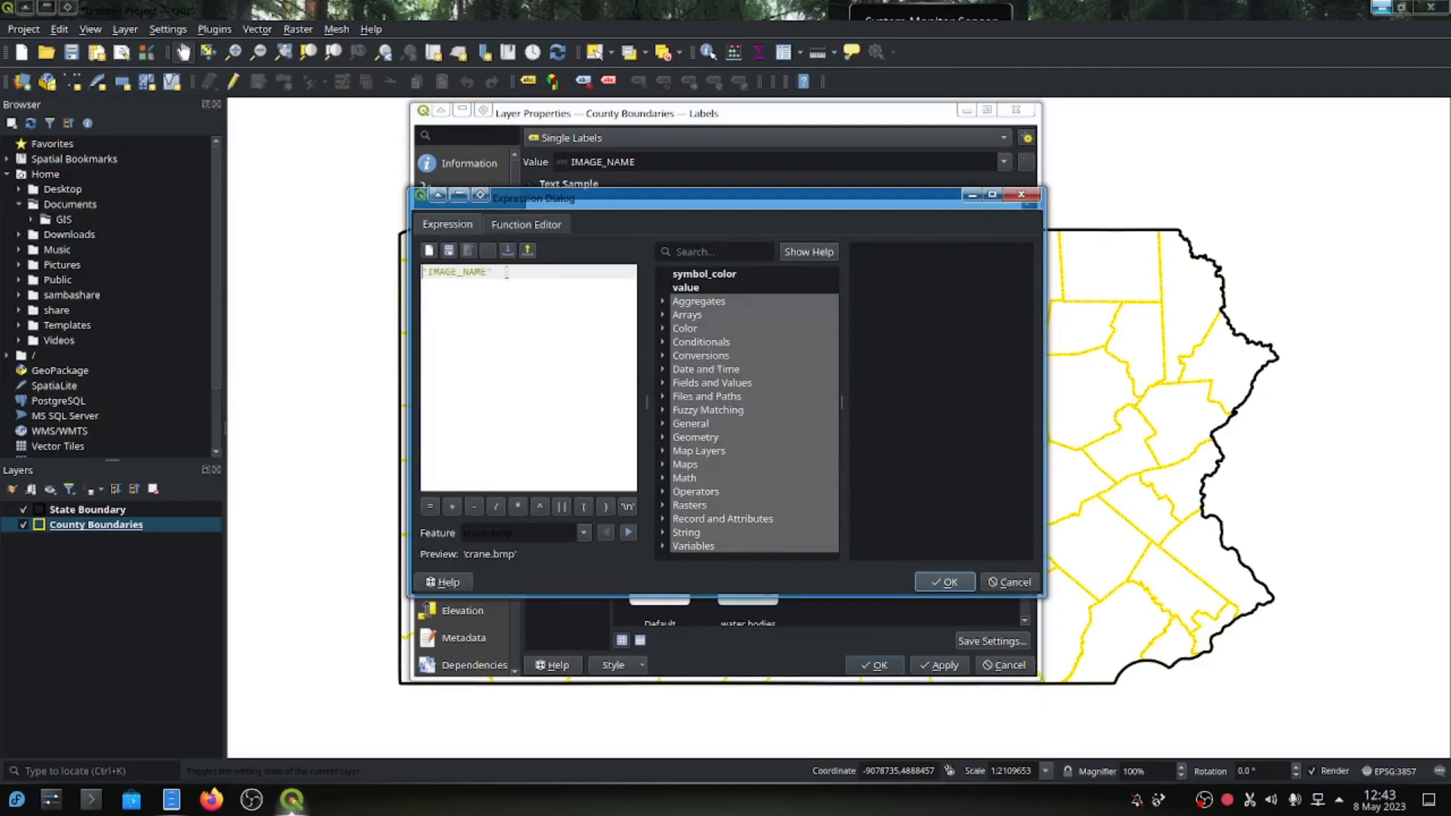
pyautogui.moveTo(493, 272); pyautogui.dragTo(418, 273)
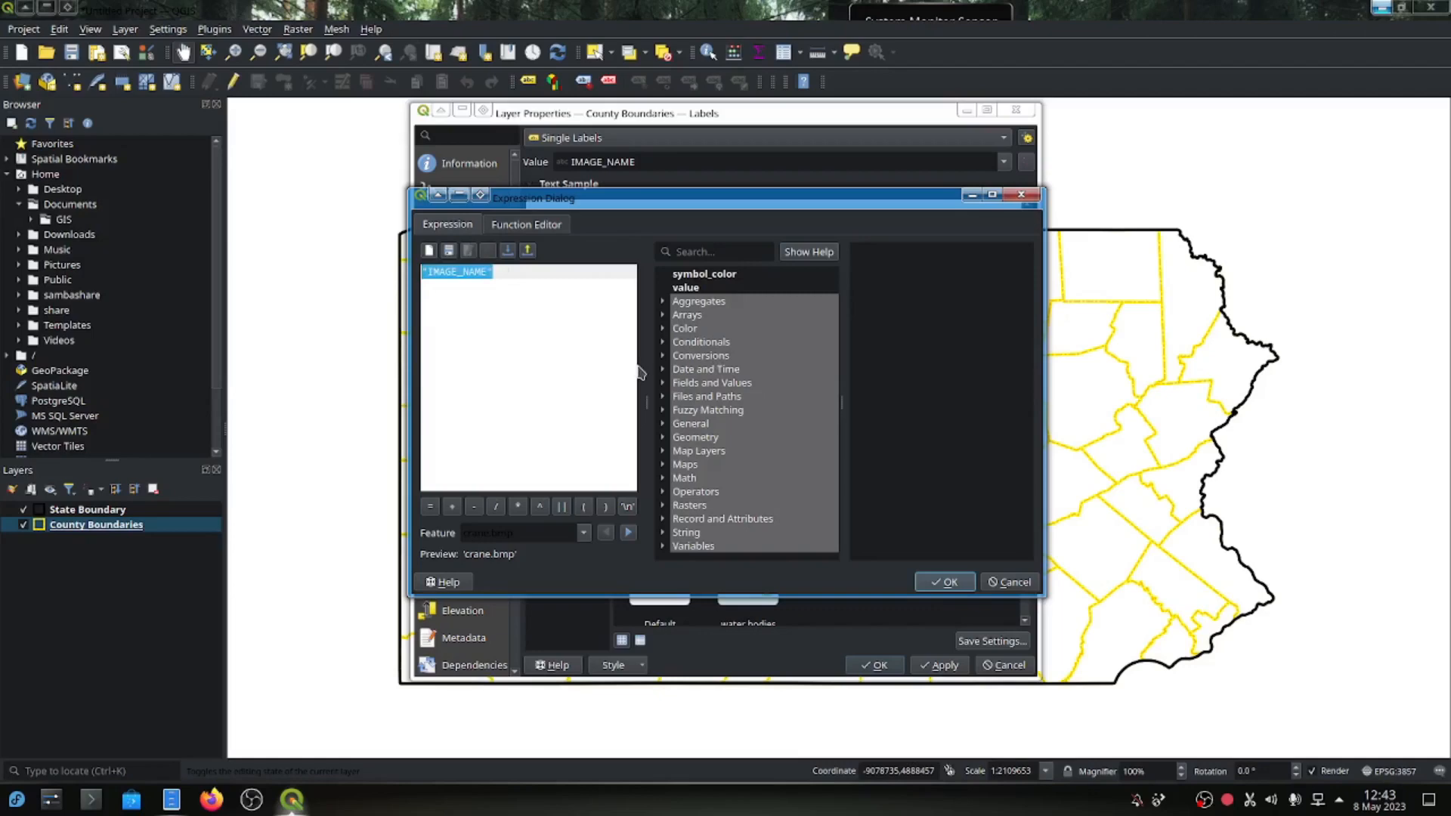
pyautogui.write('conca')
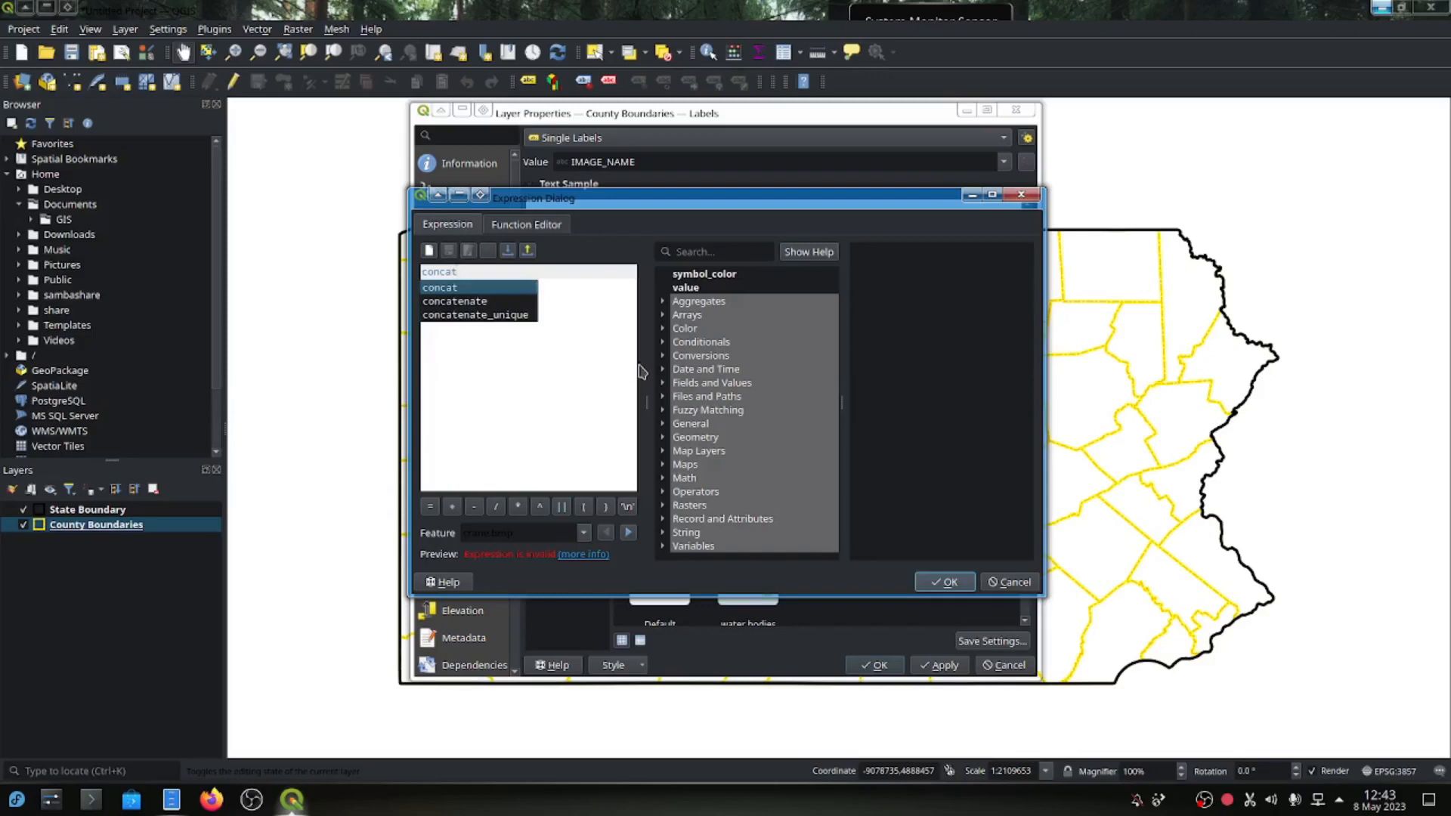
pyautogui.write('t')
pyautogui.press('Escape')
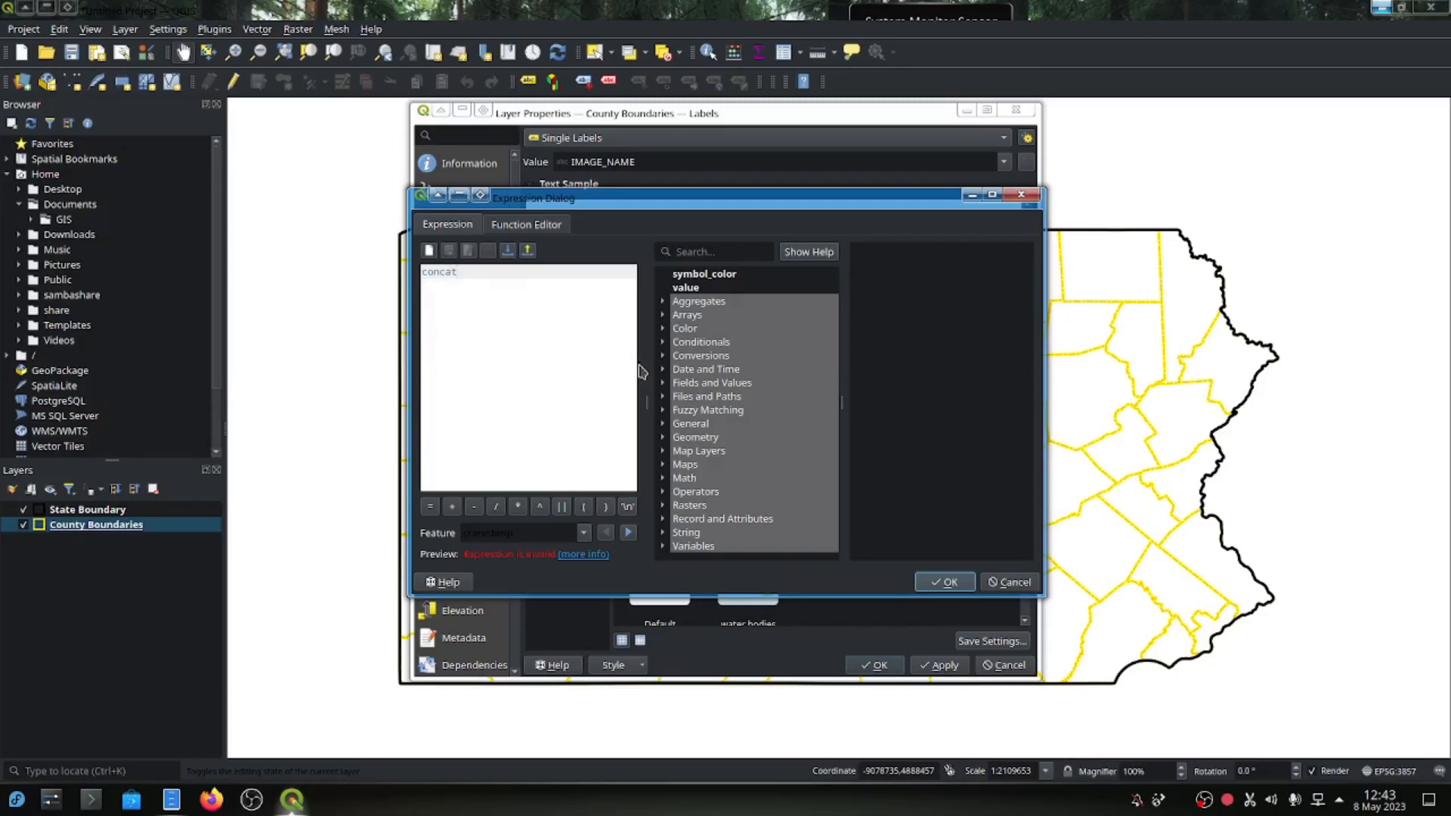
pyautogui.write('(')
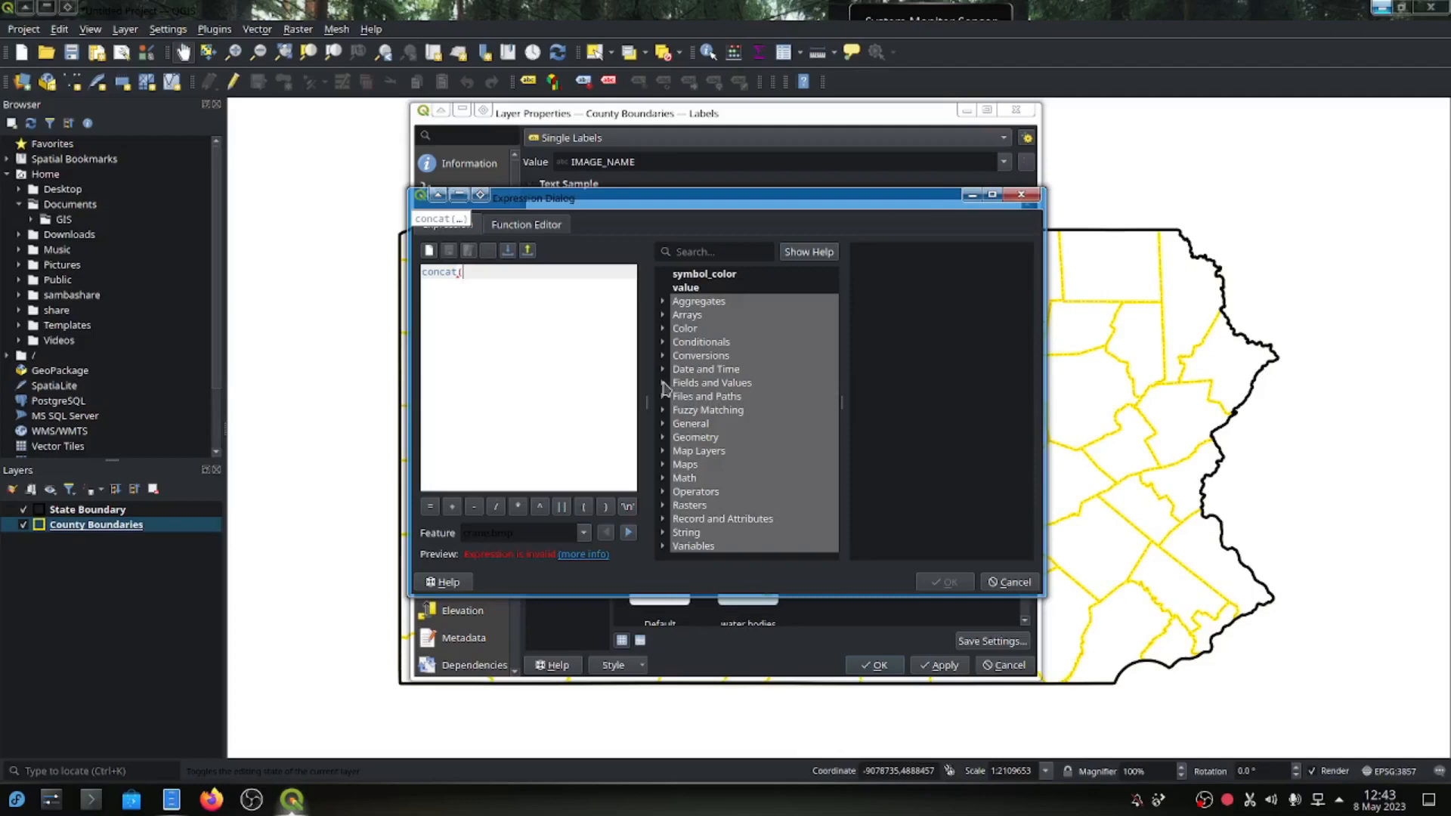
pyautogui.click(664, 385)
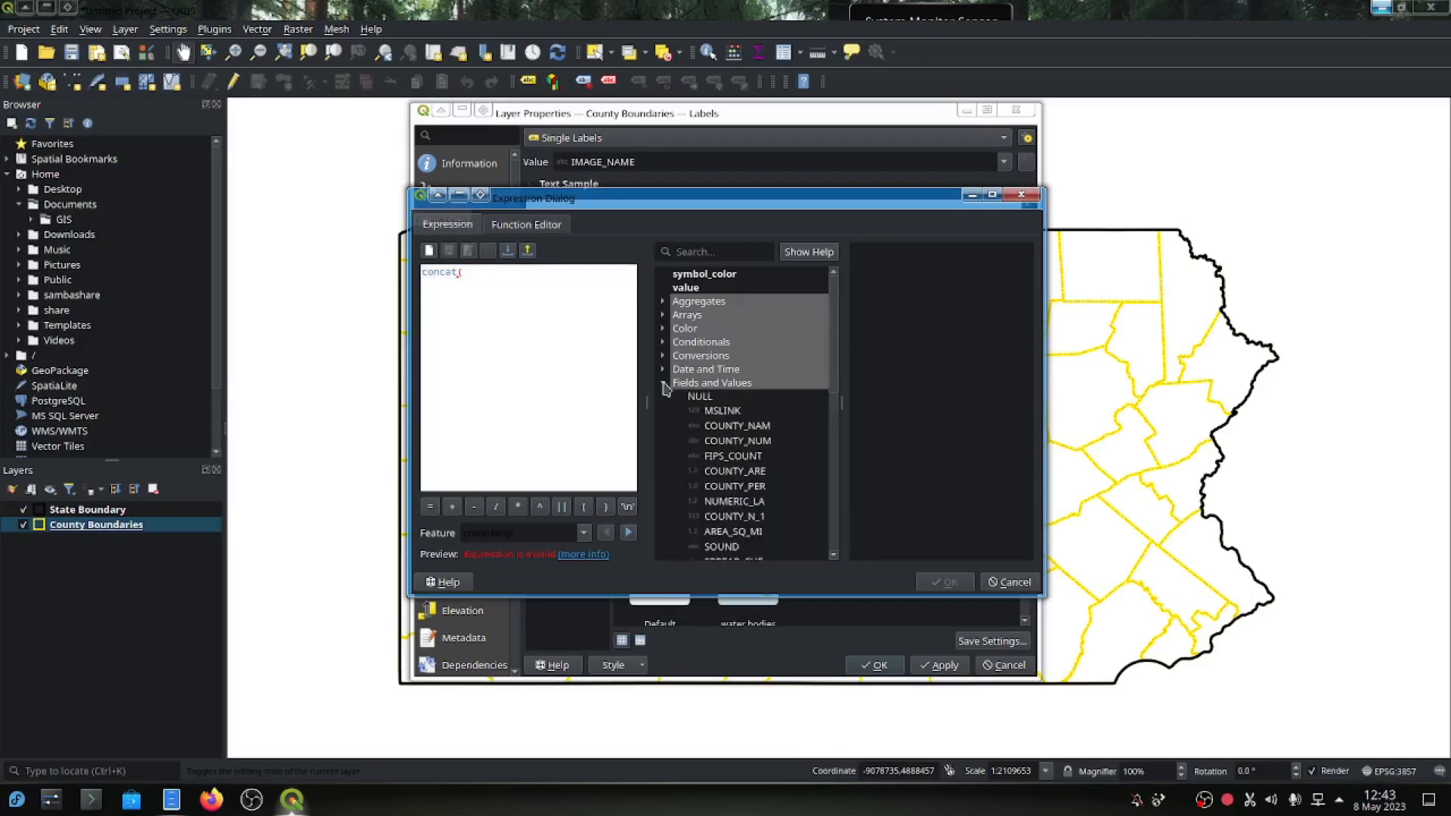
pyautogui.doubleClick(754, 428)
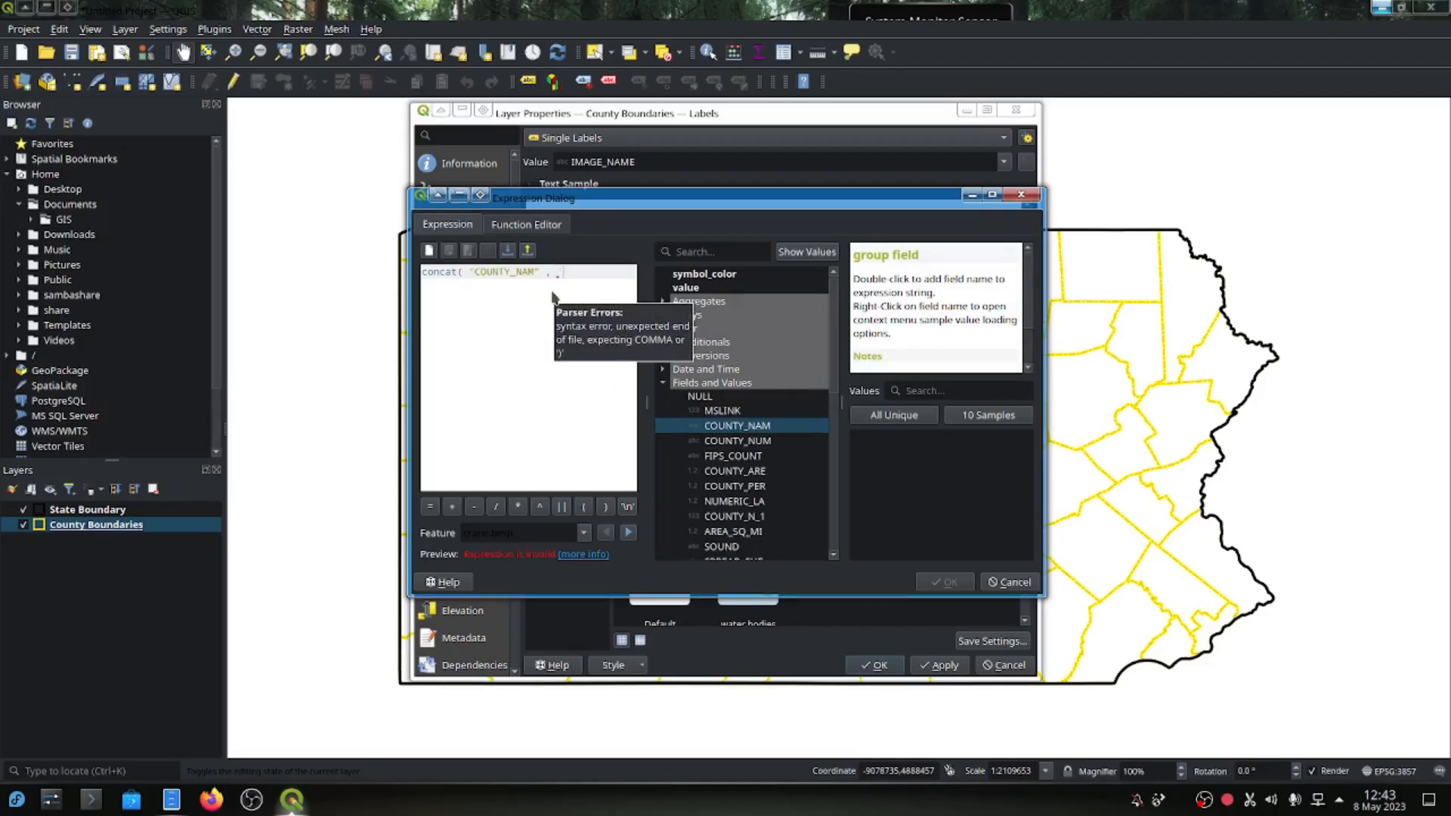
pyautogui.write(", 'COUNTY')")
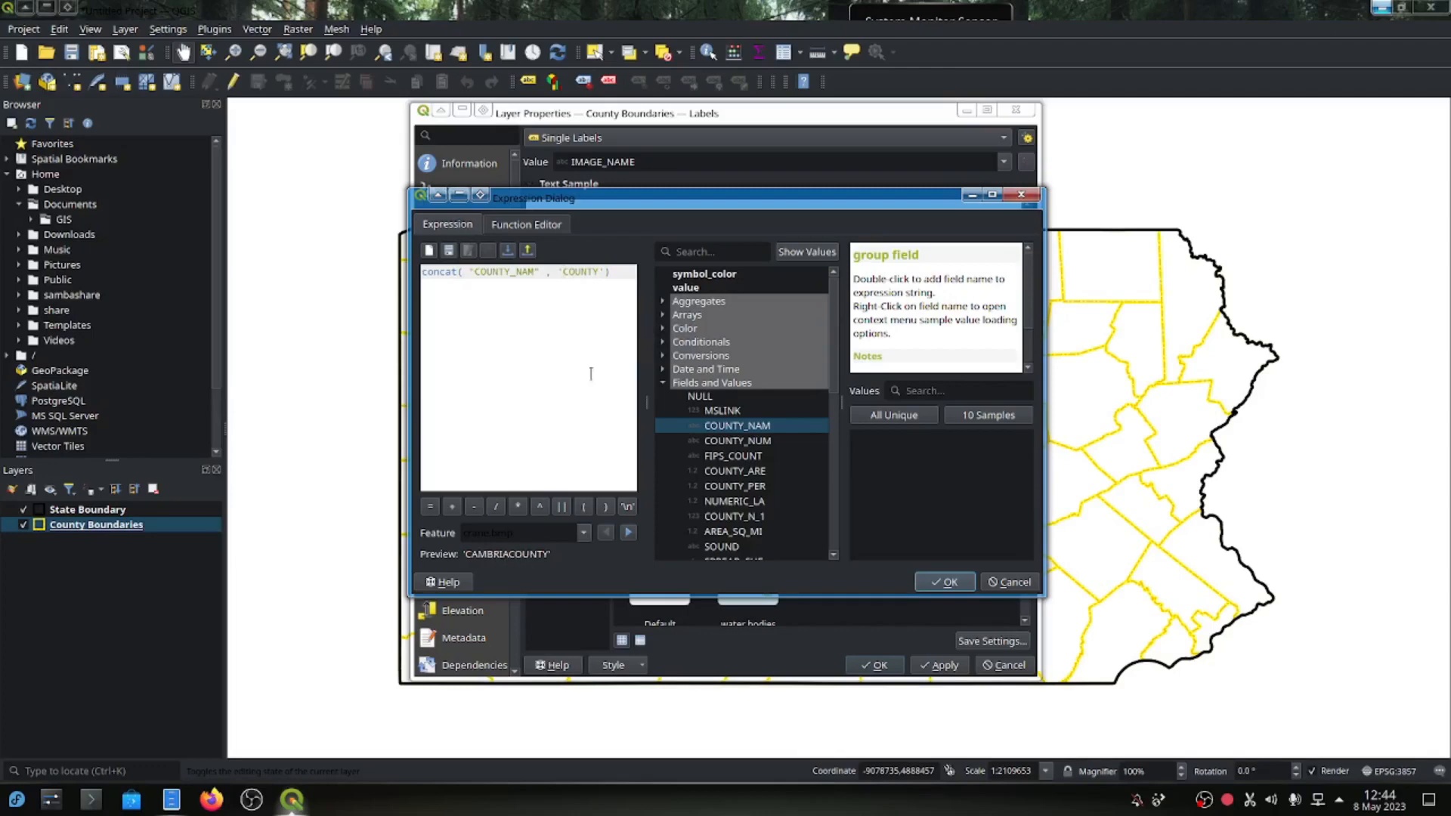
pyautogui.click(564, 272)
pyautogui.click(948, 582)
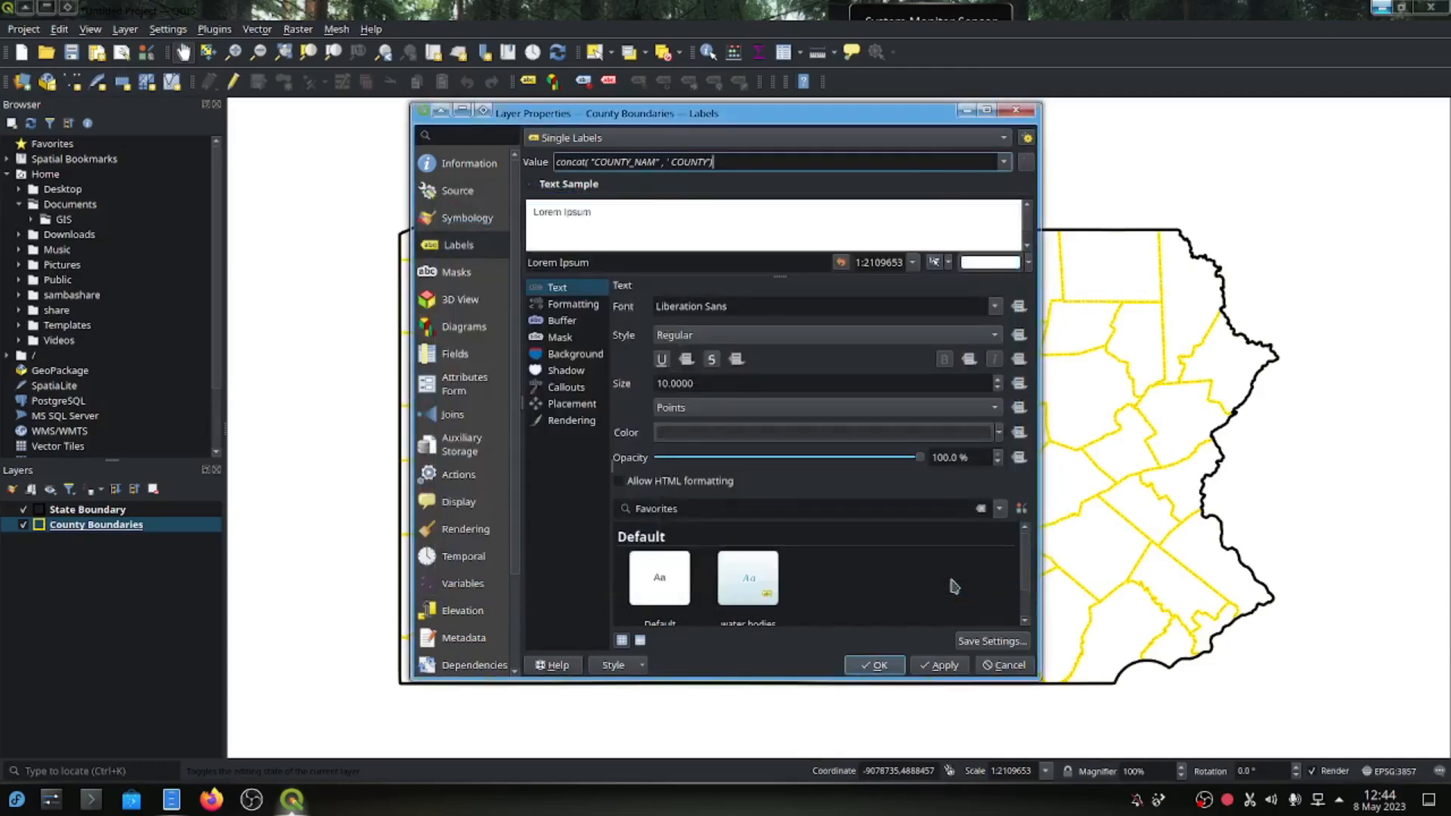
pyautogui.click(941, 668)
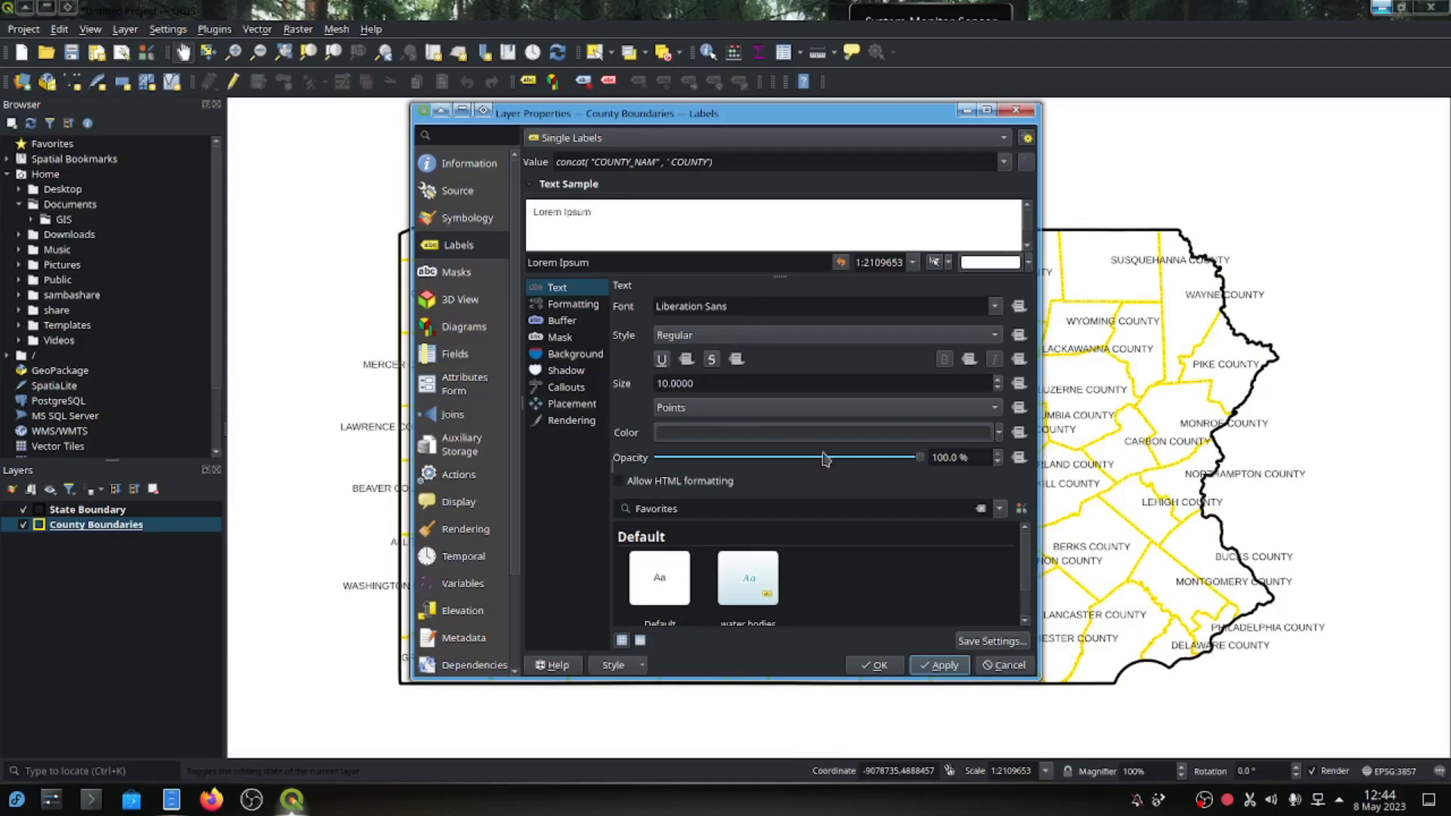
# Set the county label font to Nimbus Sans [UKWN] in Bold style.
pyautogui.click(995, 308)
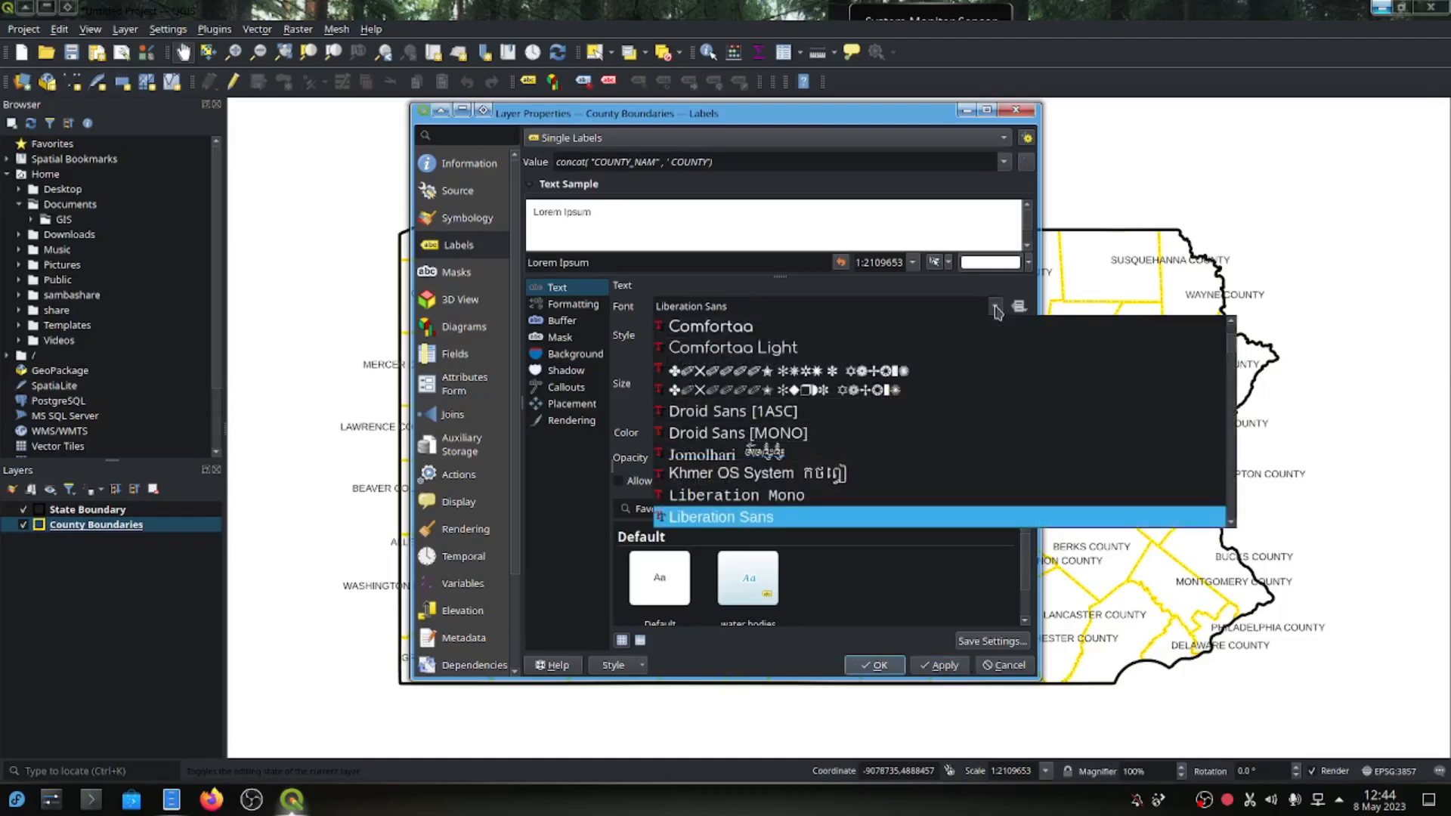
pyautogui.scroll(-9, 865, 373)
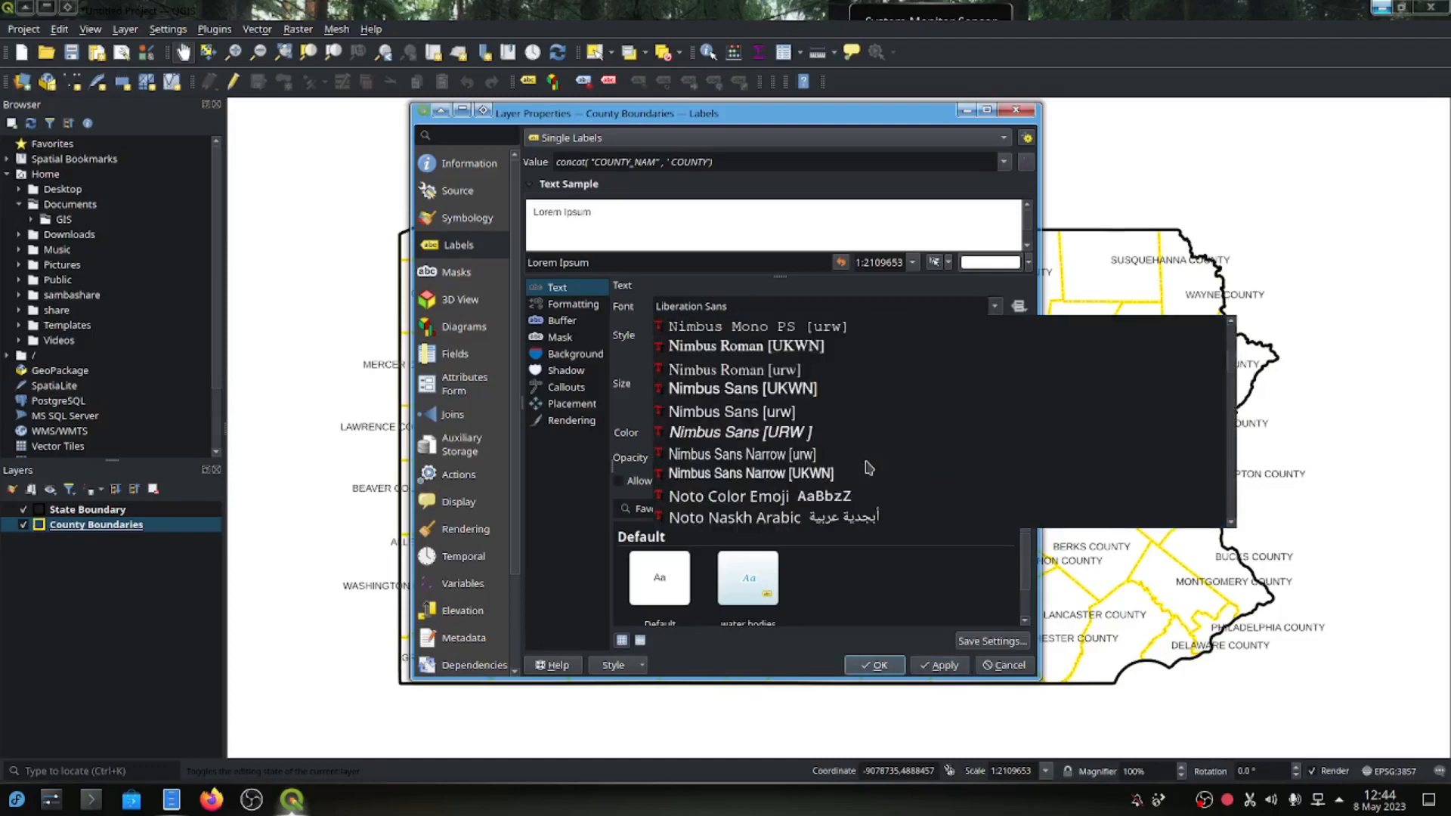
pyautogui.click(787, 398)
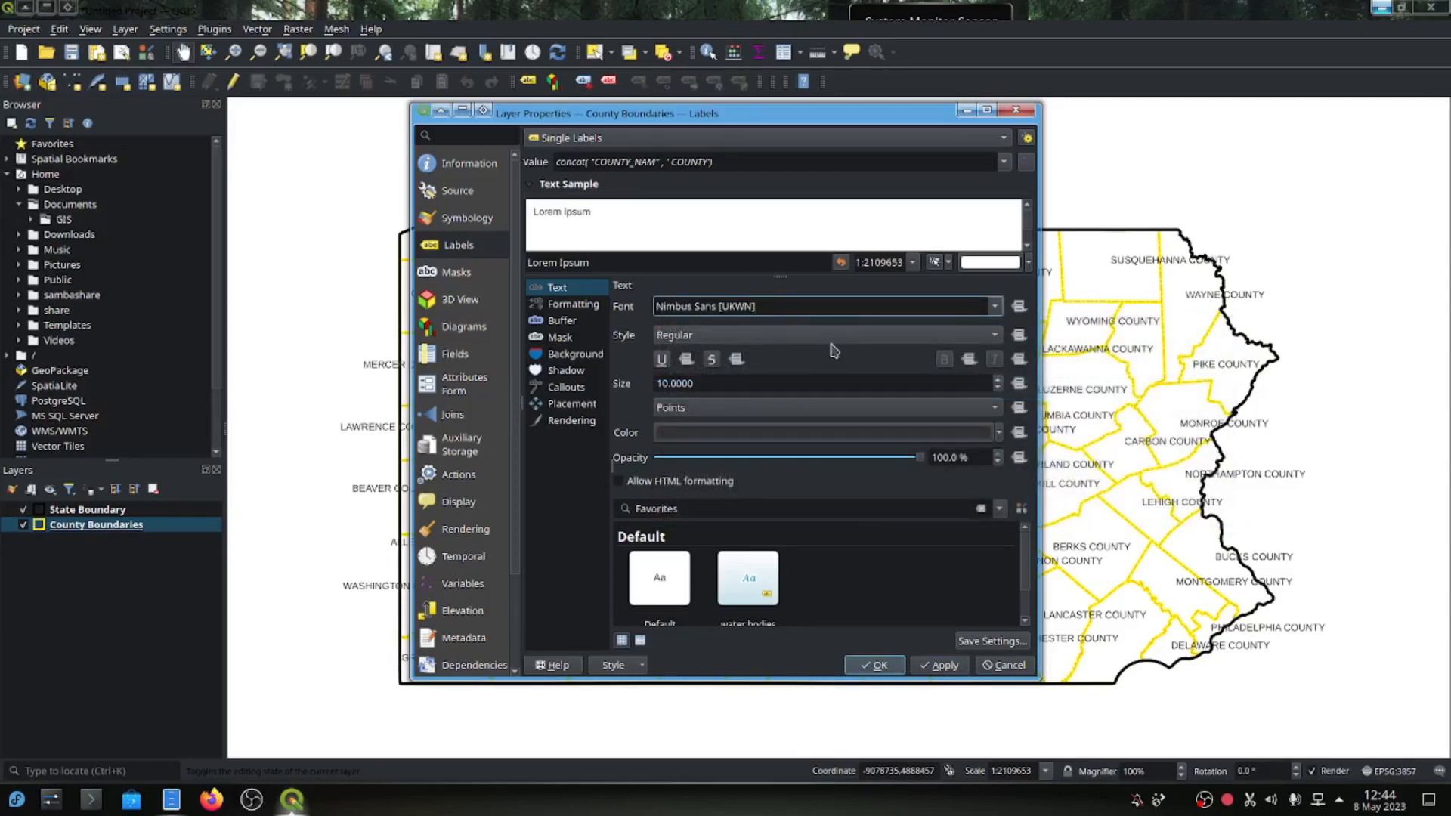
pyautogui.click(827, 338)
pyautogui.click(823, 355)
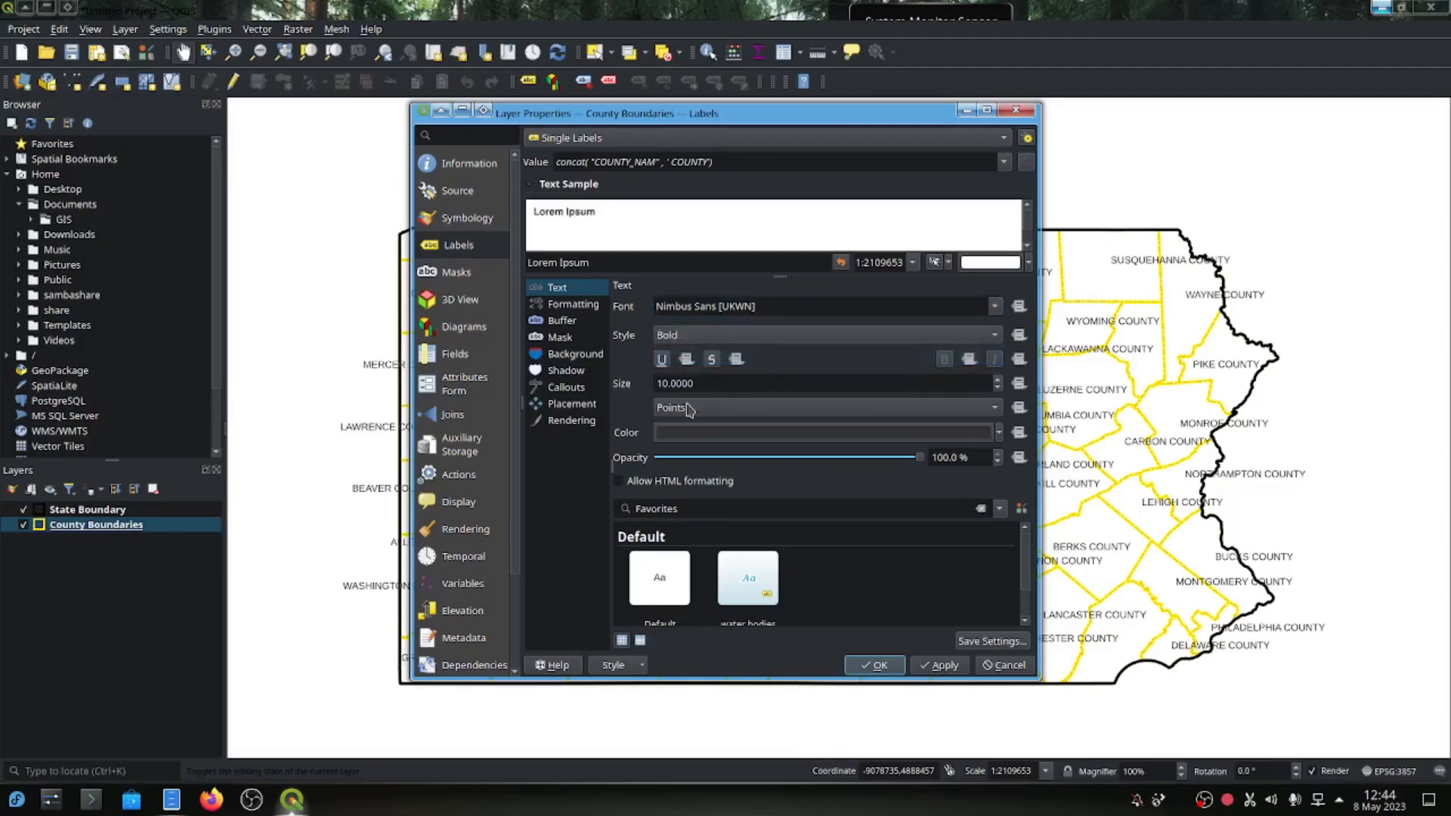
# Set the county label text color to dark yellow, #d9a300, and apply it to the map.
pyautogui.click(722, 439)
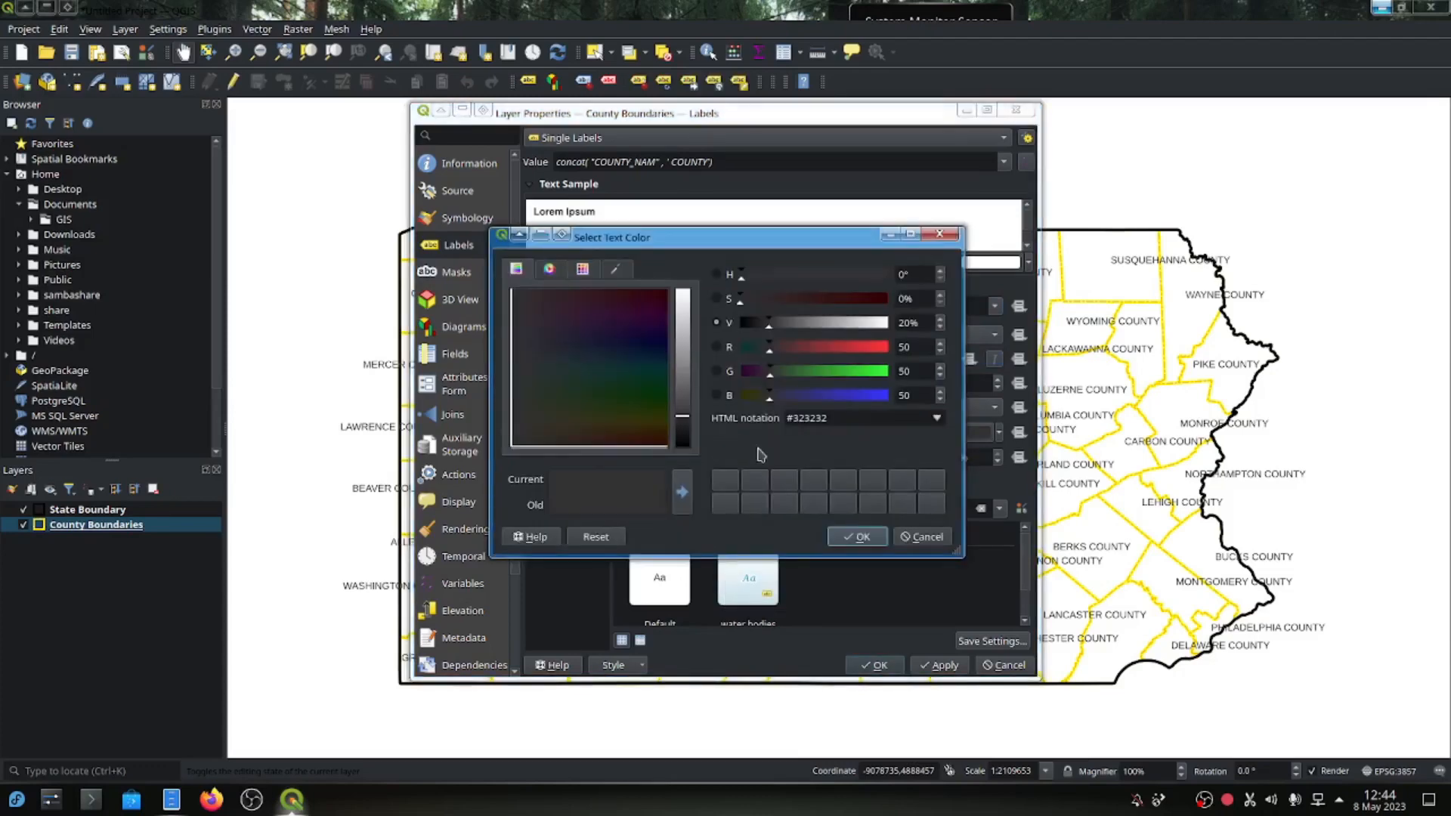
pyautogui.moveTo(832, 410); pyautogui.dragTo(794, 412)
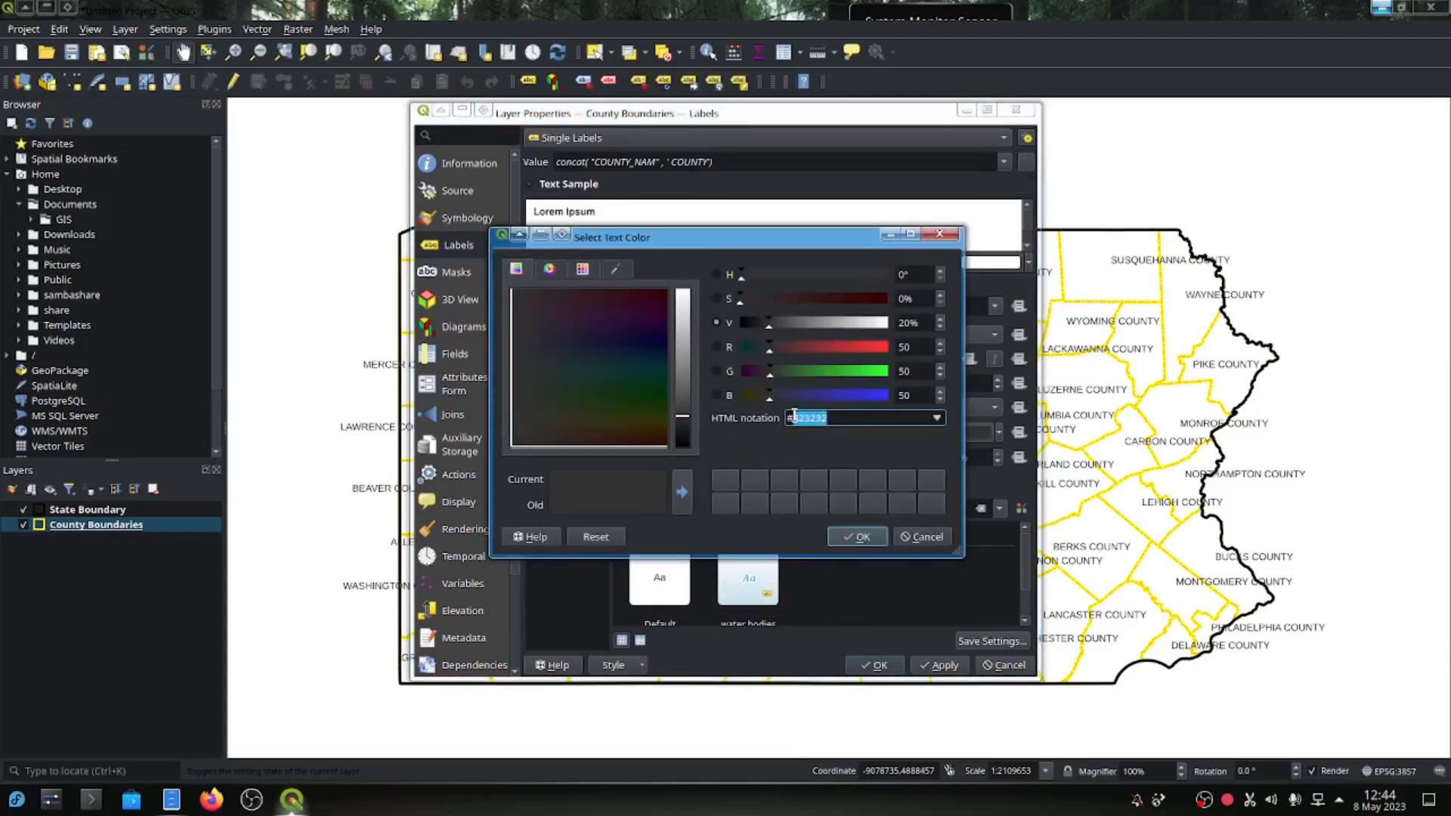
pyautogui.write('d9a300')
pyautogui.click(855, 537)
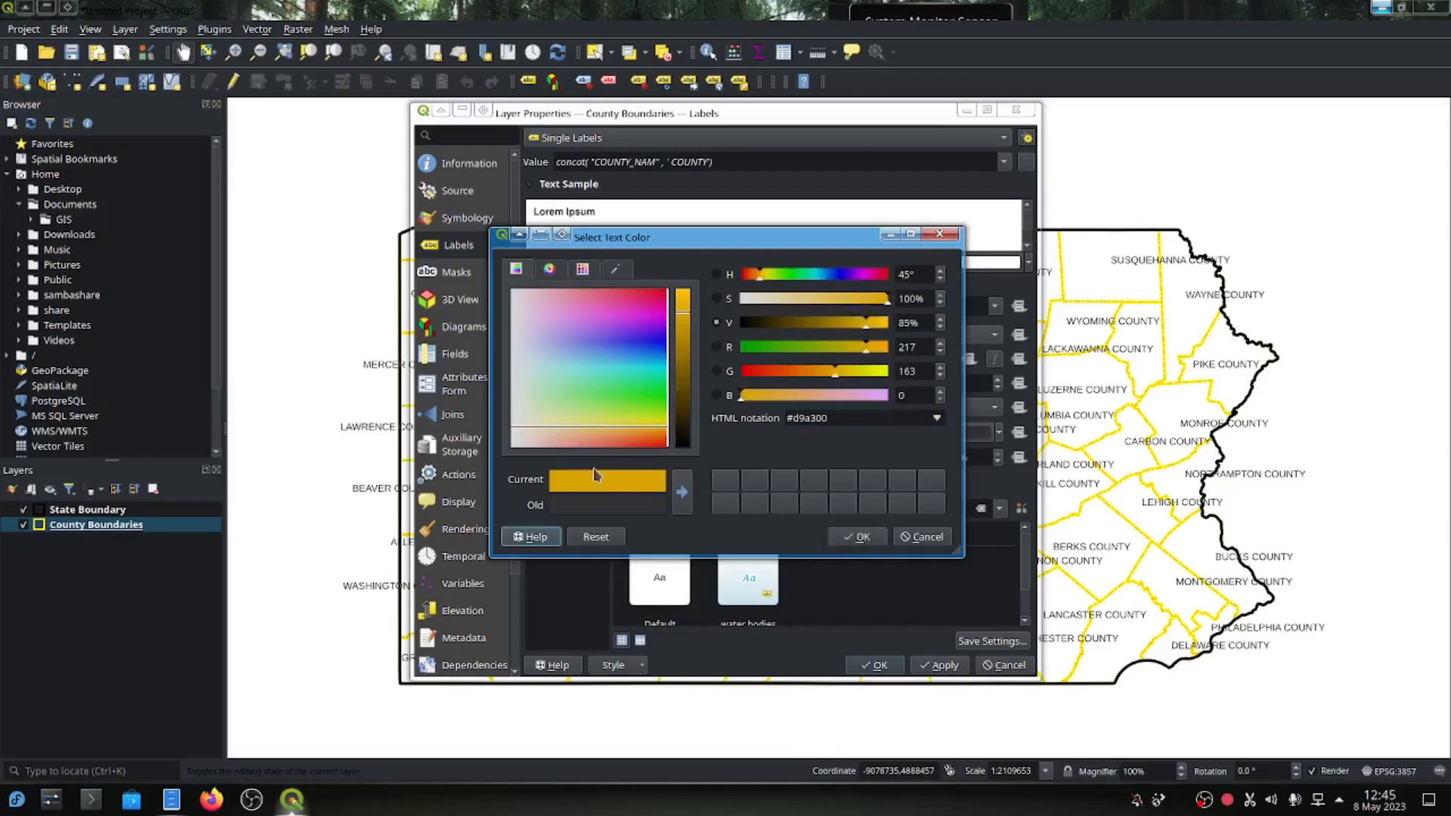
pyautogui.click(852, 538)
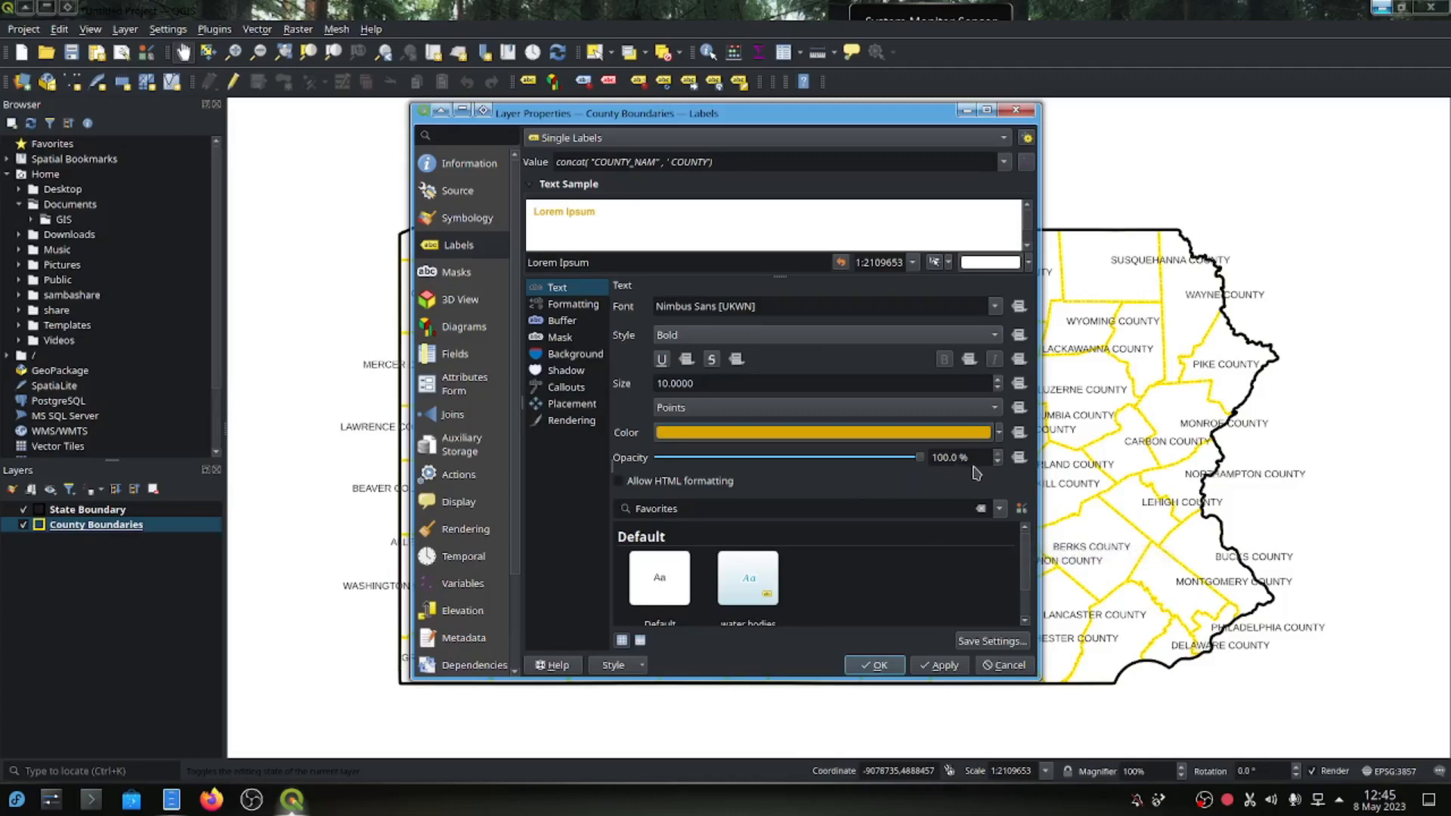
pyautogui.click(935, 669)
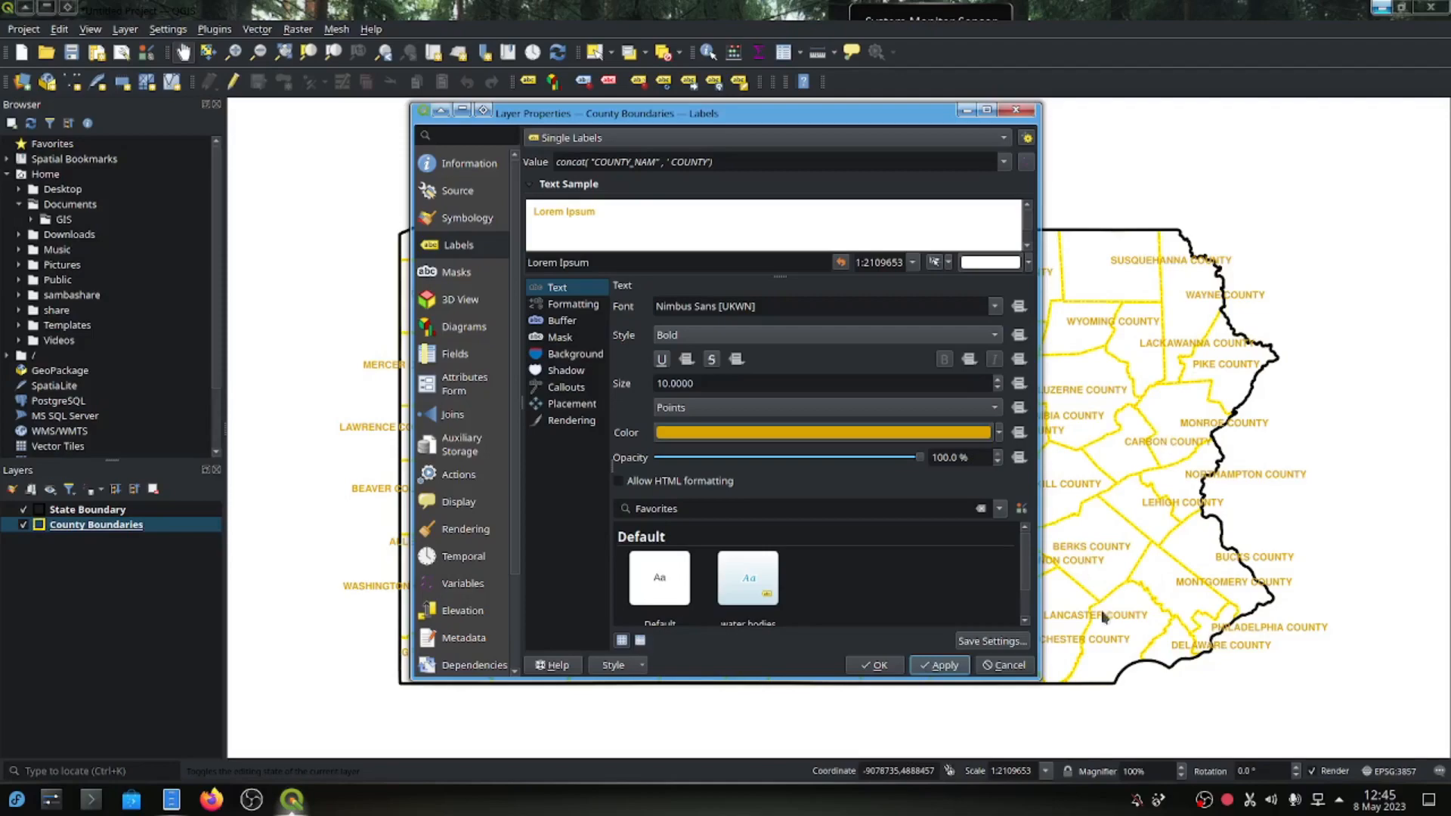
# Turn on scale dependent visibility for the county labels with a minimum scale of 1:2000000, and accept the layer properties.
pyautogui.moveTo(917, 110); pyautogui.dragTo(676, 152)
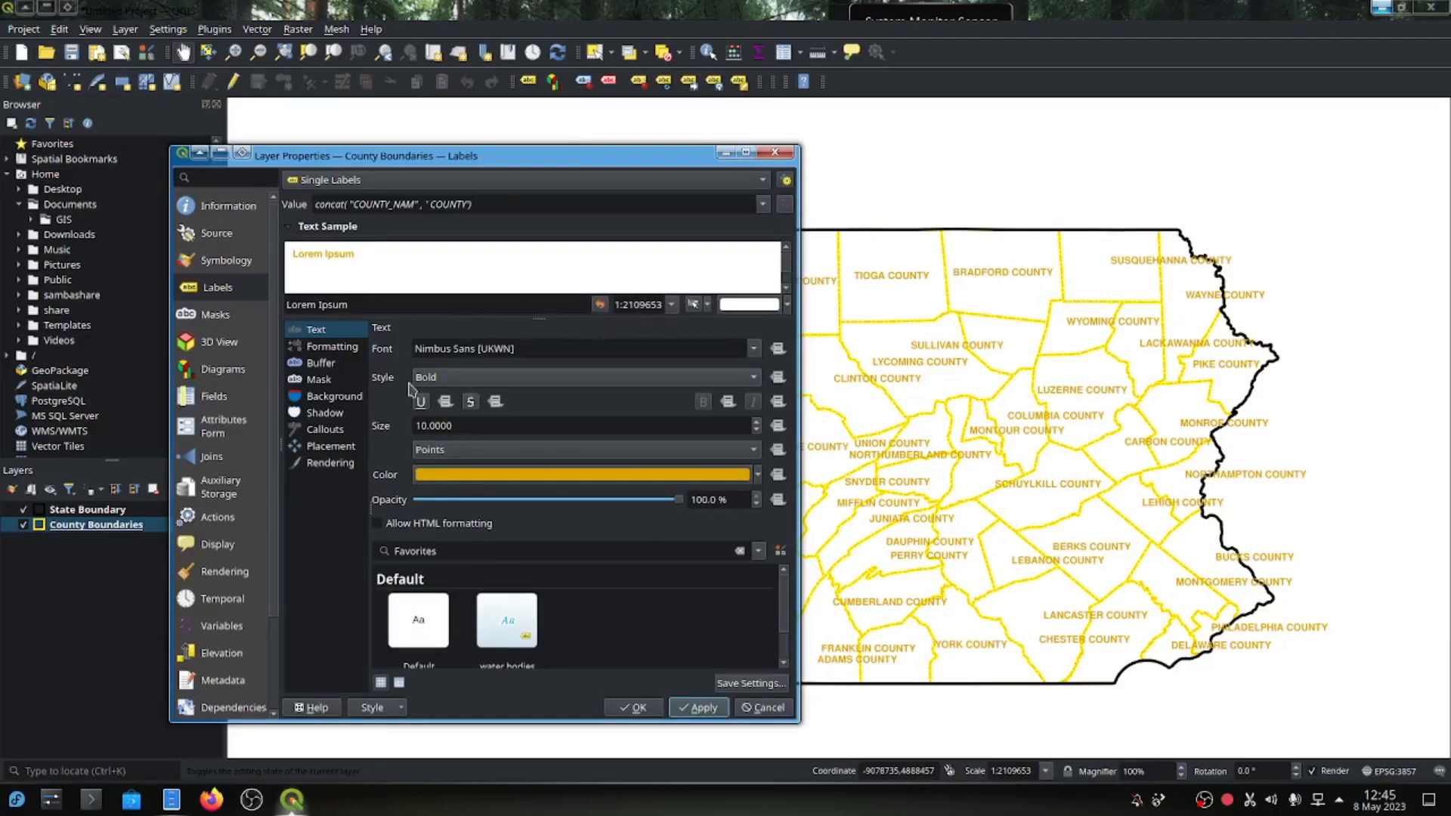
pyautogui.click(330, 463)
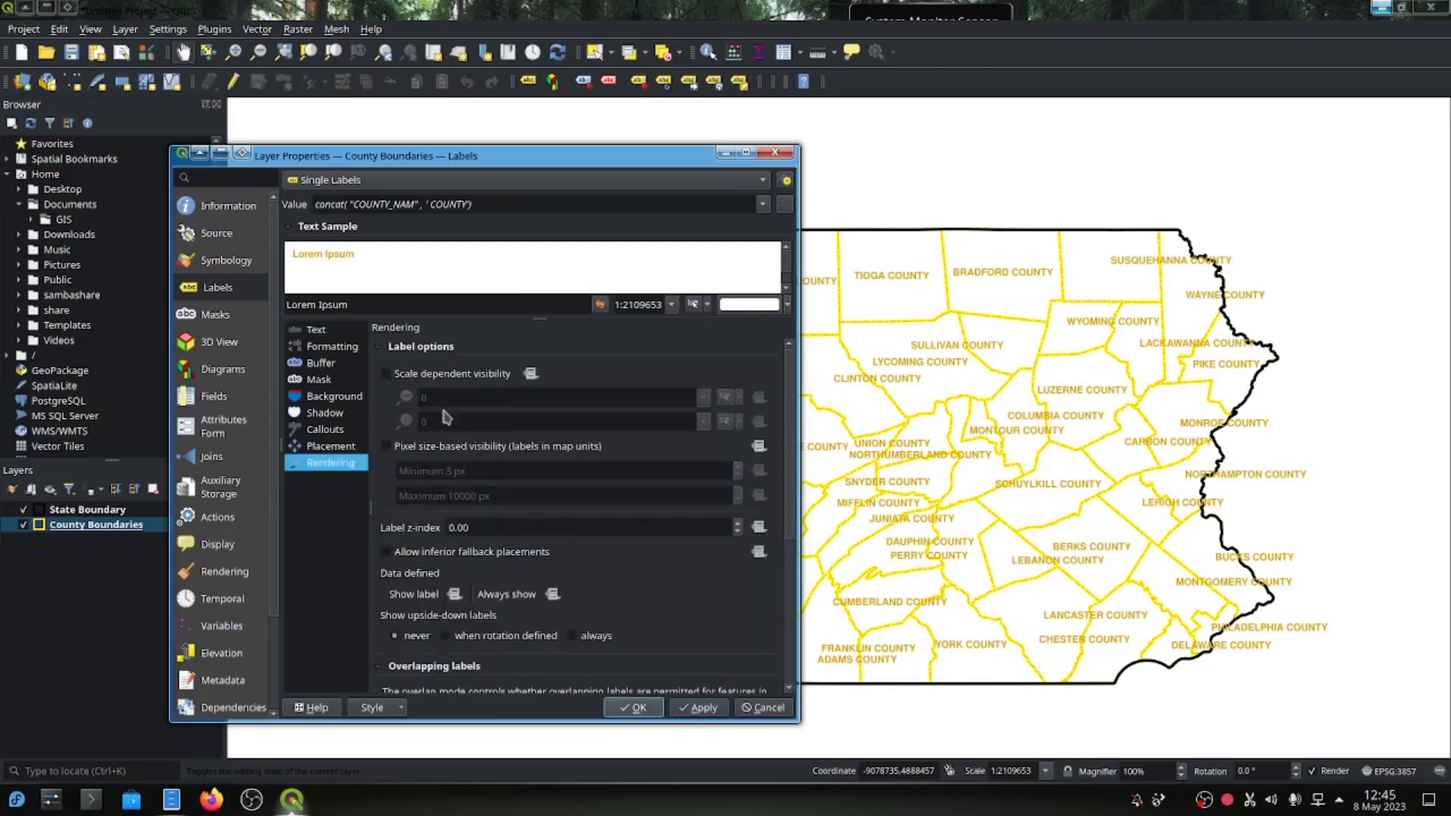
pyautogui.click(385, 374)
pyautogui.doubleClick(448, 397)
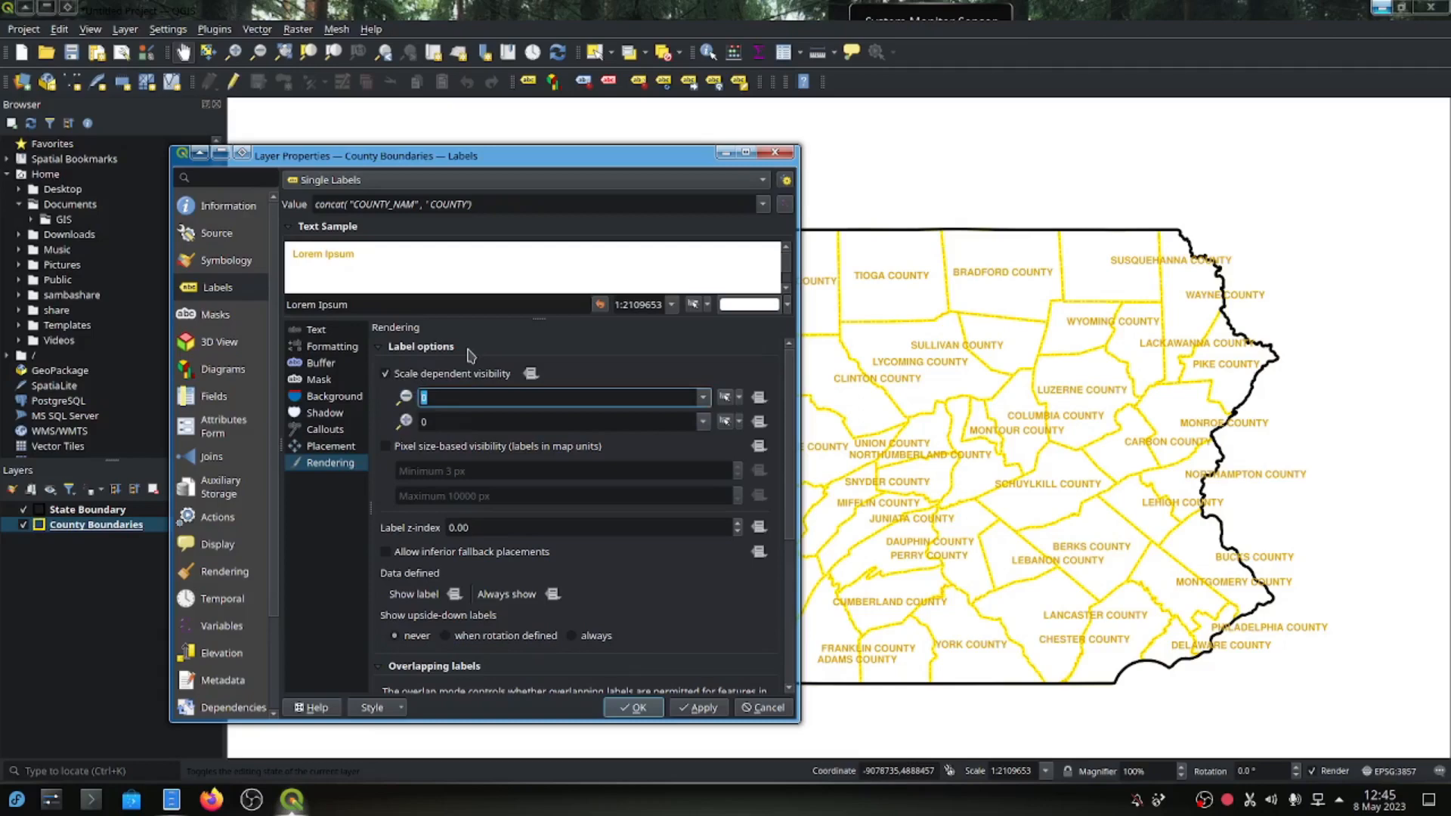
pyautogui.write('2000000')
pyautogui.press('Tab')
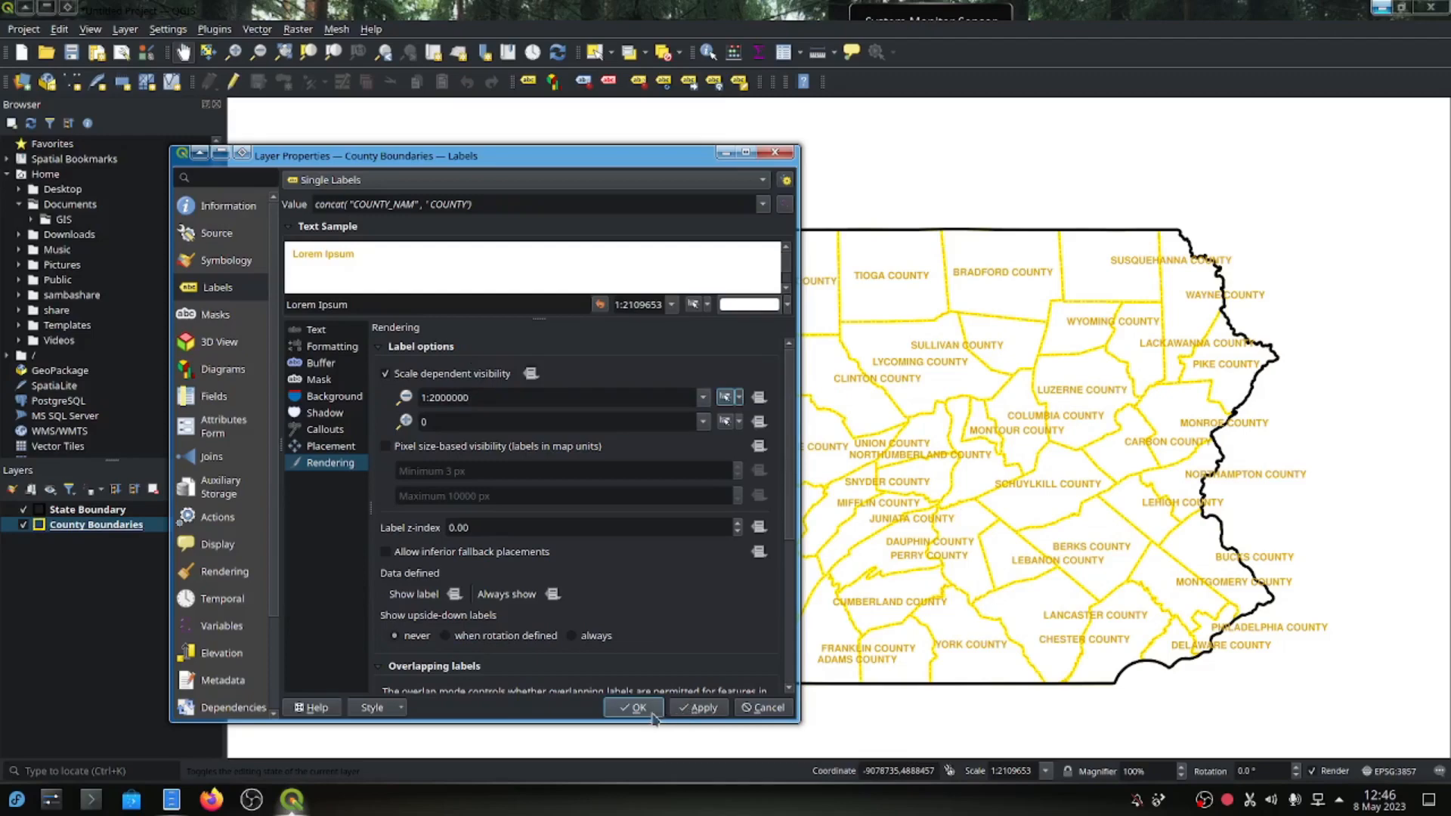
pyautogui.click(684, 713)
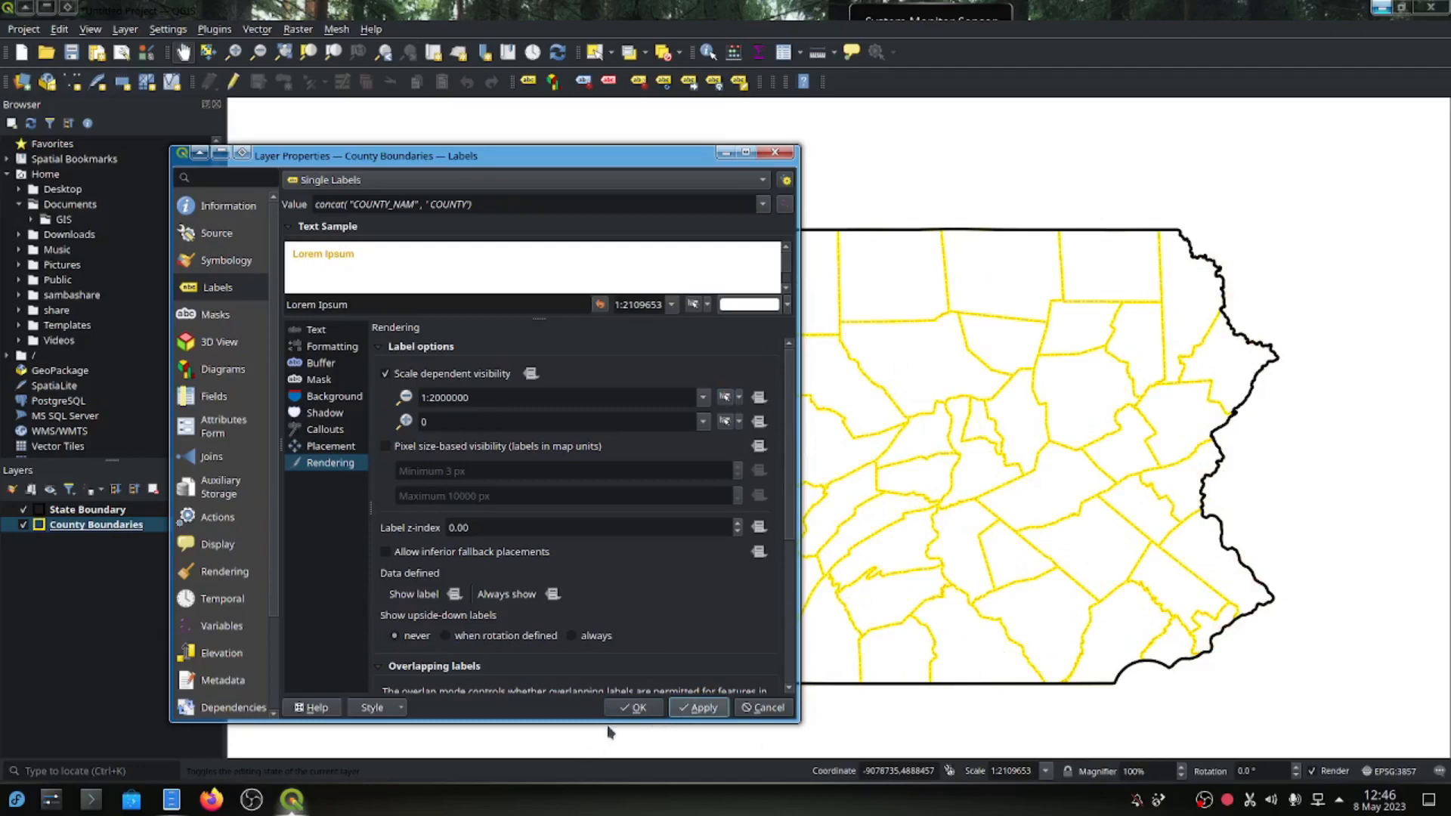
pyautogui.click(633, 708)
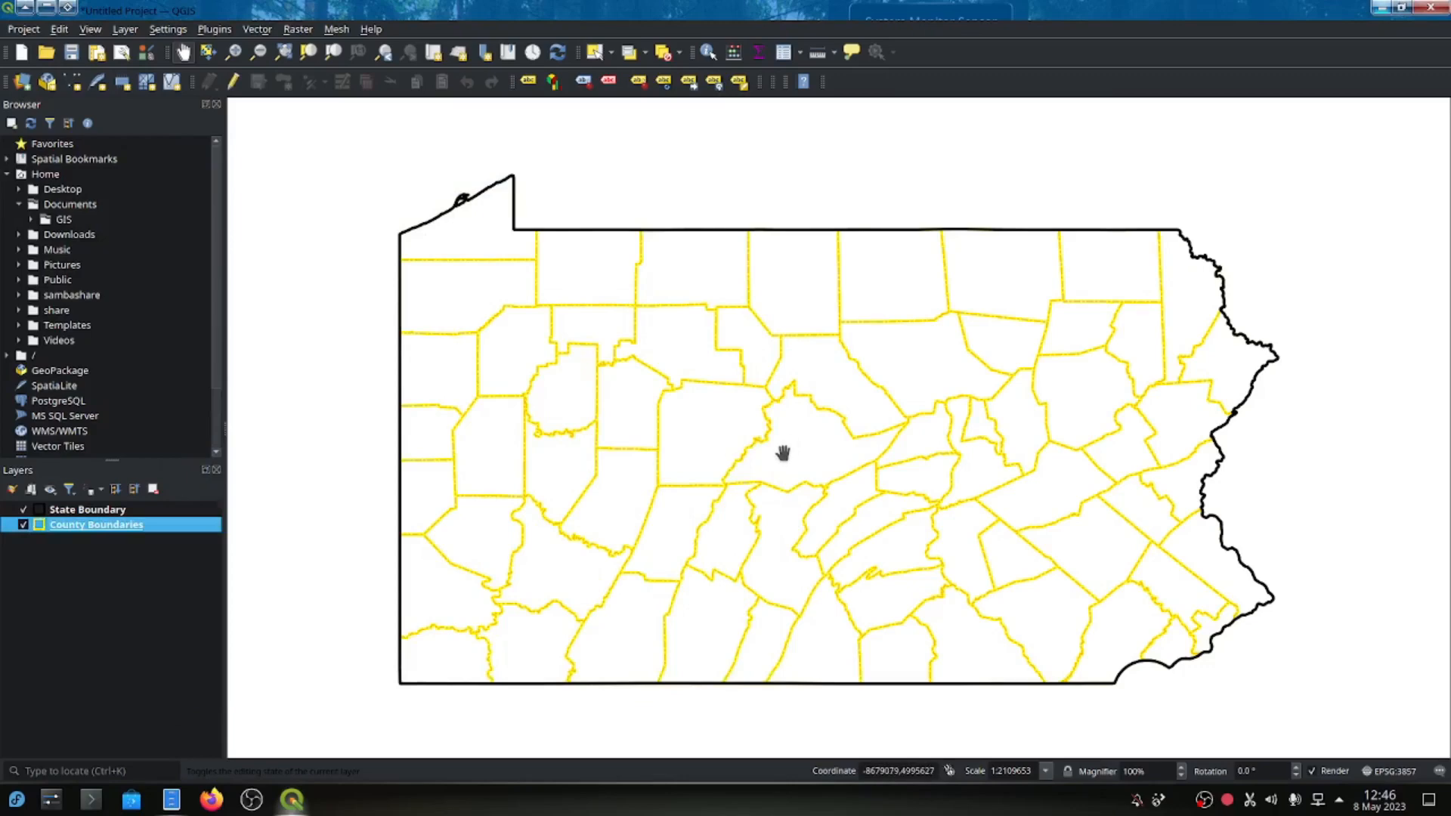
# Check on the map how the county labels appear and disappear at different scales.
pyautogui.scroll(1, 783, 452)
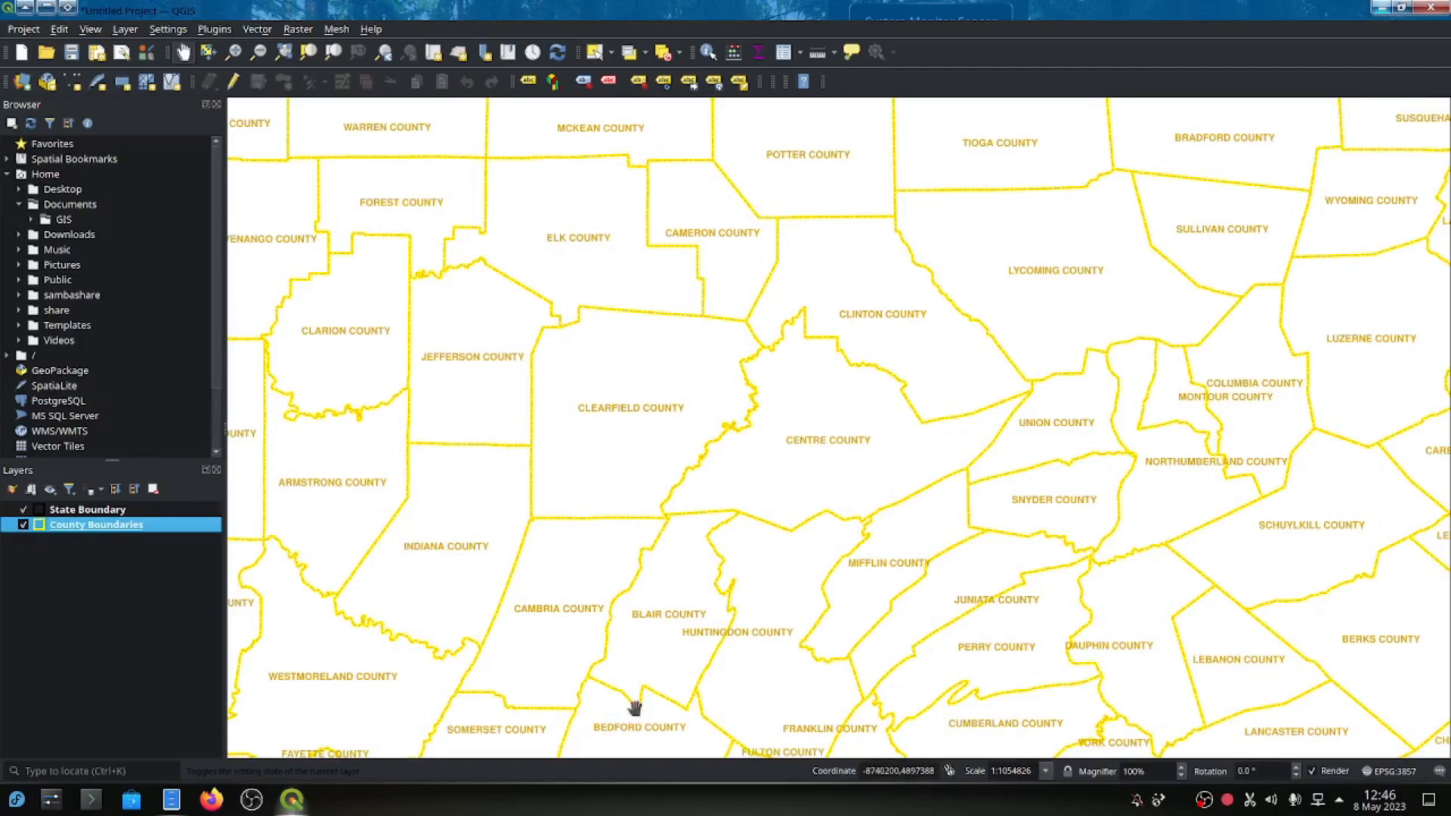
pyautogui.scroll(-1, 922, 570)
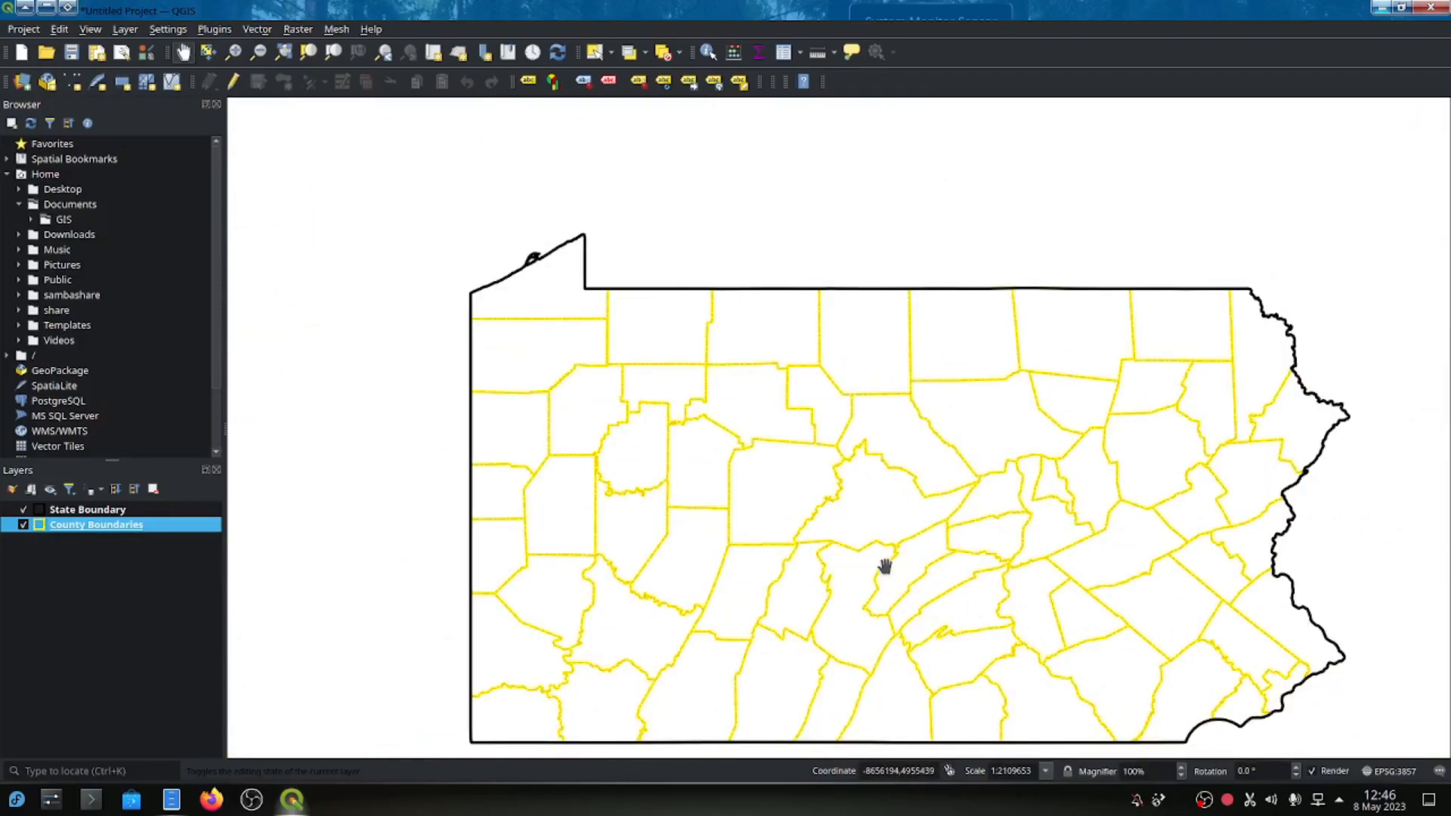
pyautogui.scroll(1, 885, 567)
pyautogui.scroll(1, 885, 567)
pyautogui.scroll(-1, 886, 567)
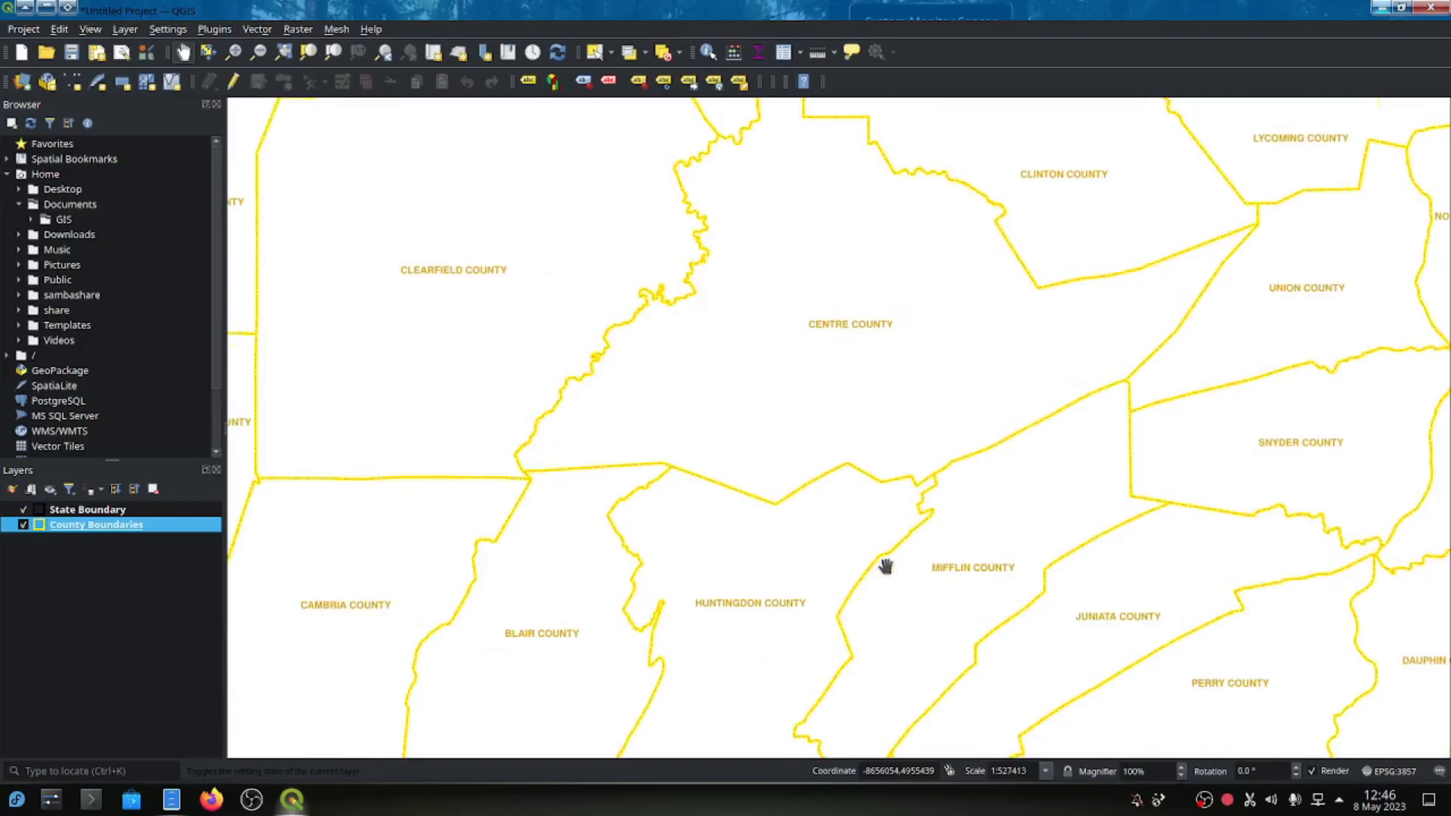
pyautogui.scroll(-1, 889, 567)
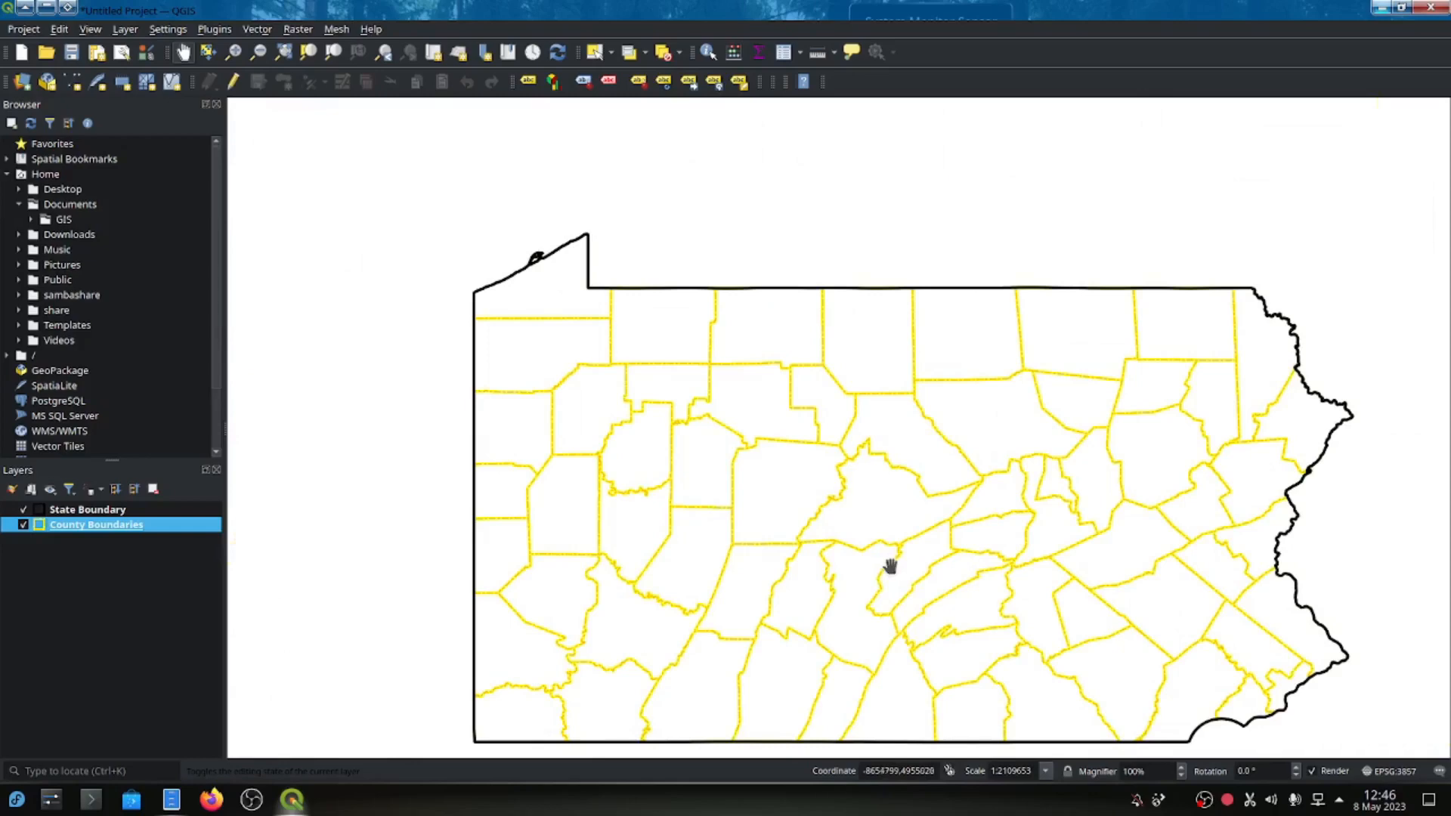
pyautogui.moveTo(885, 523); pyautogui.dragTo(825, 477)
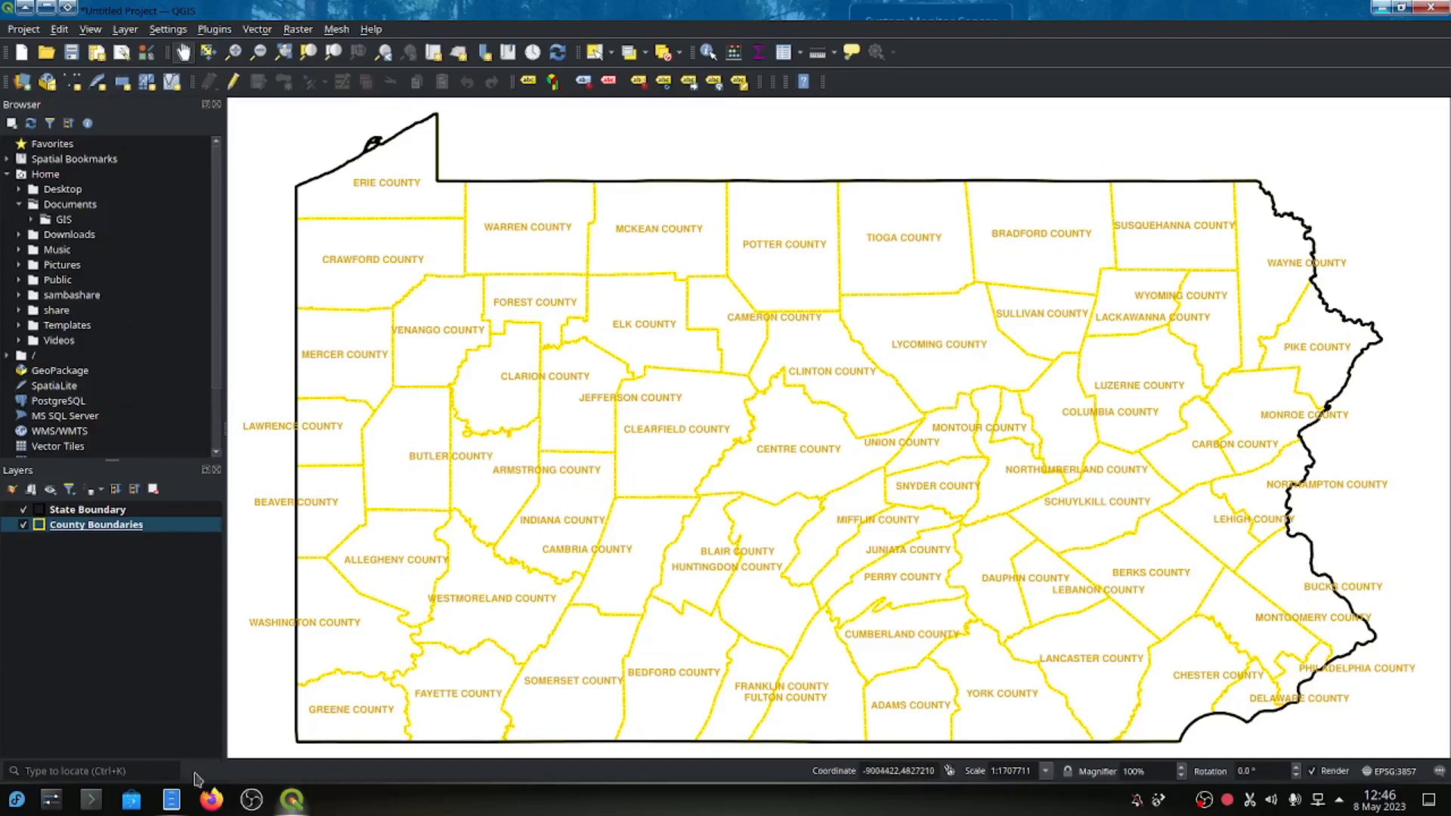
# Add PaMunicipalities2022_07.shp from the Pennsylvania Municipality Boundaries folder in Documents/GIS to the map.
pyautogui.click(172, 800)
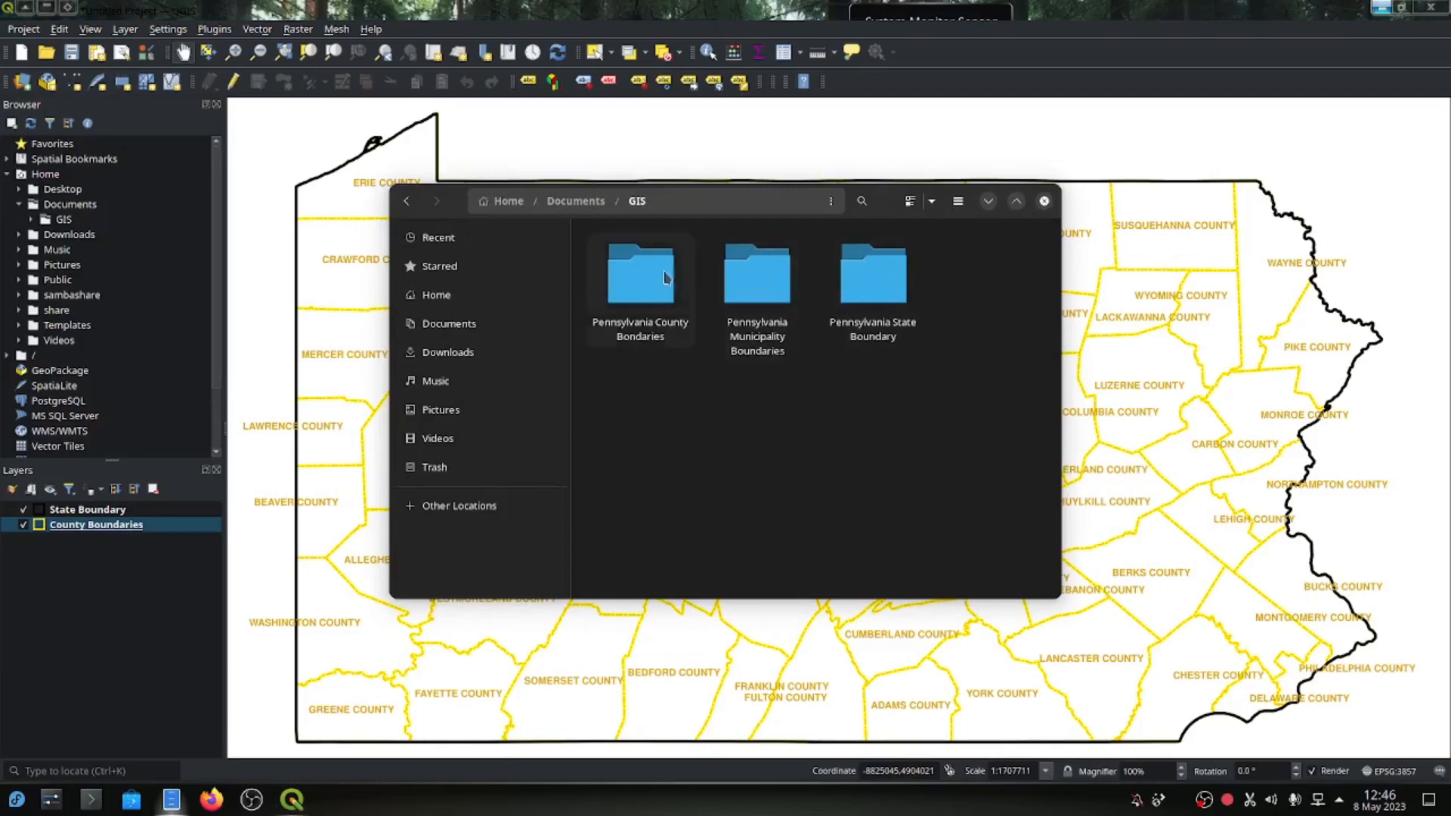
pyautogui.click(988, 204)
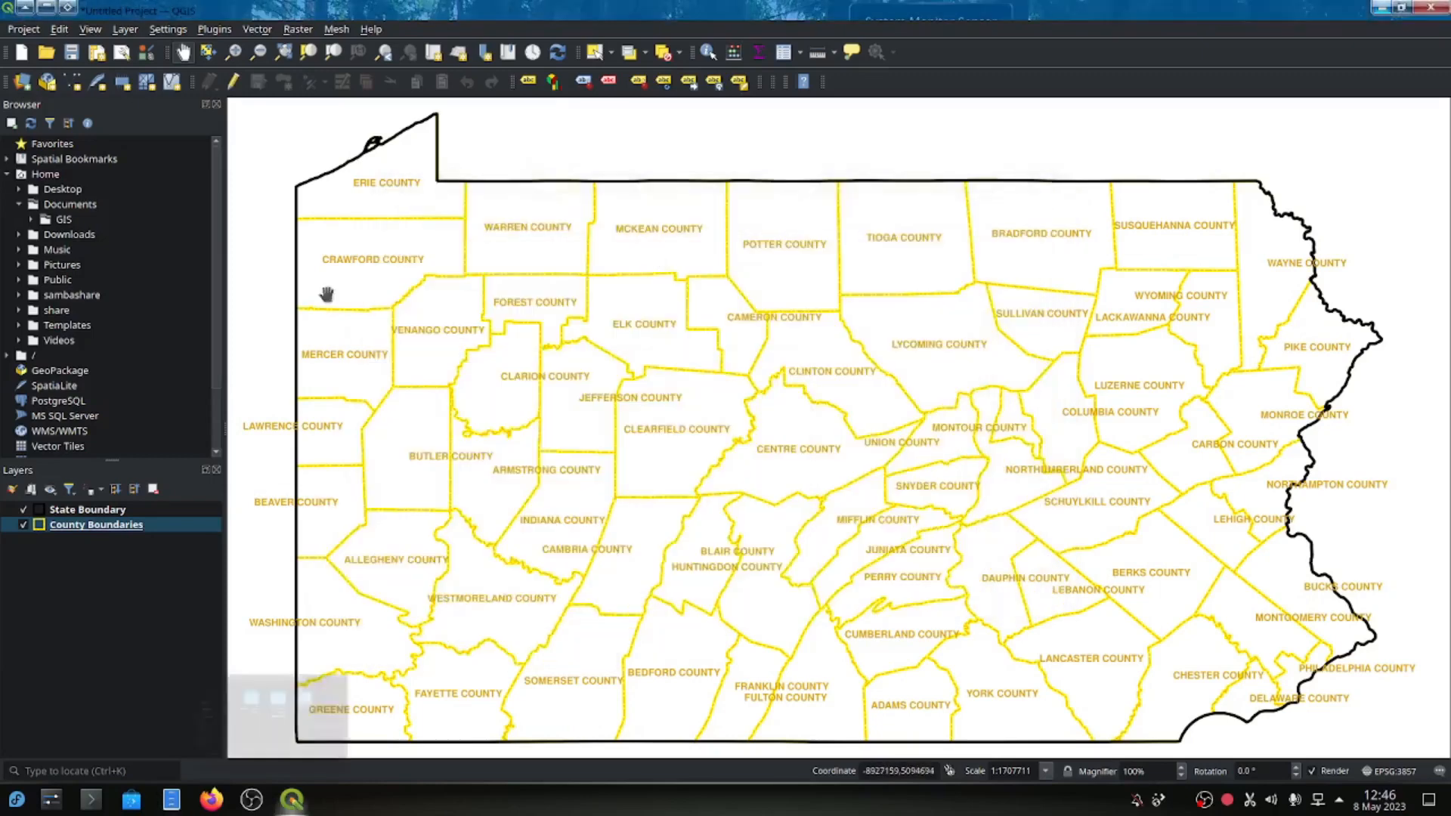
pyautogui.click(31, 219)
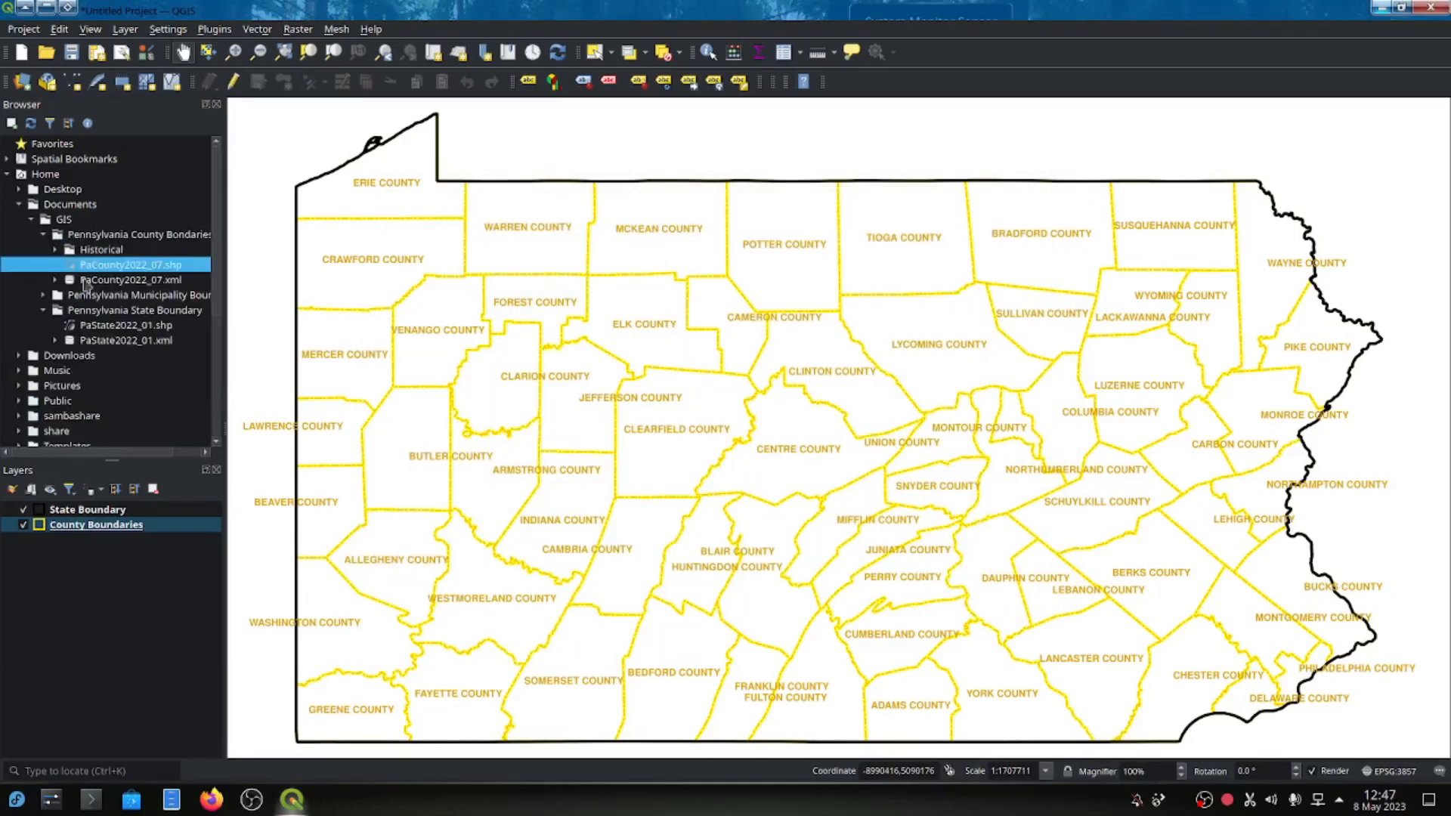
pyautogui.click(44, 235)
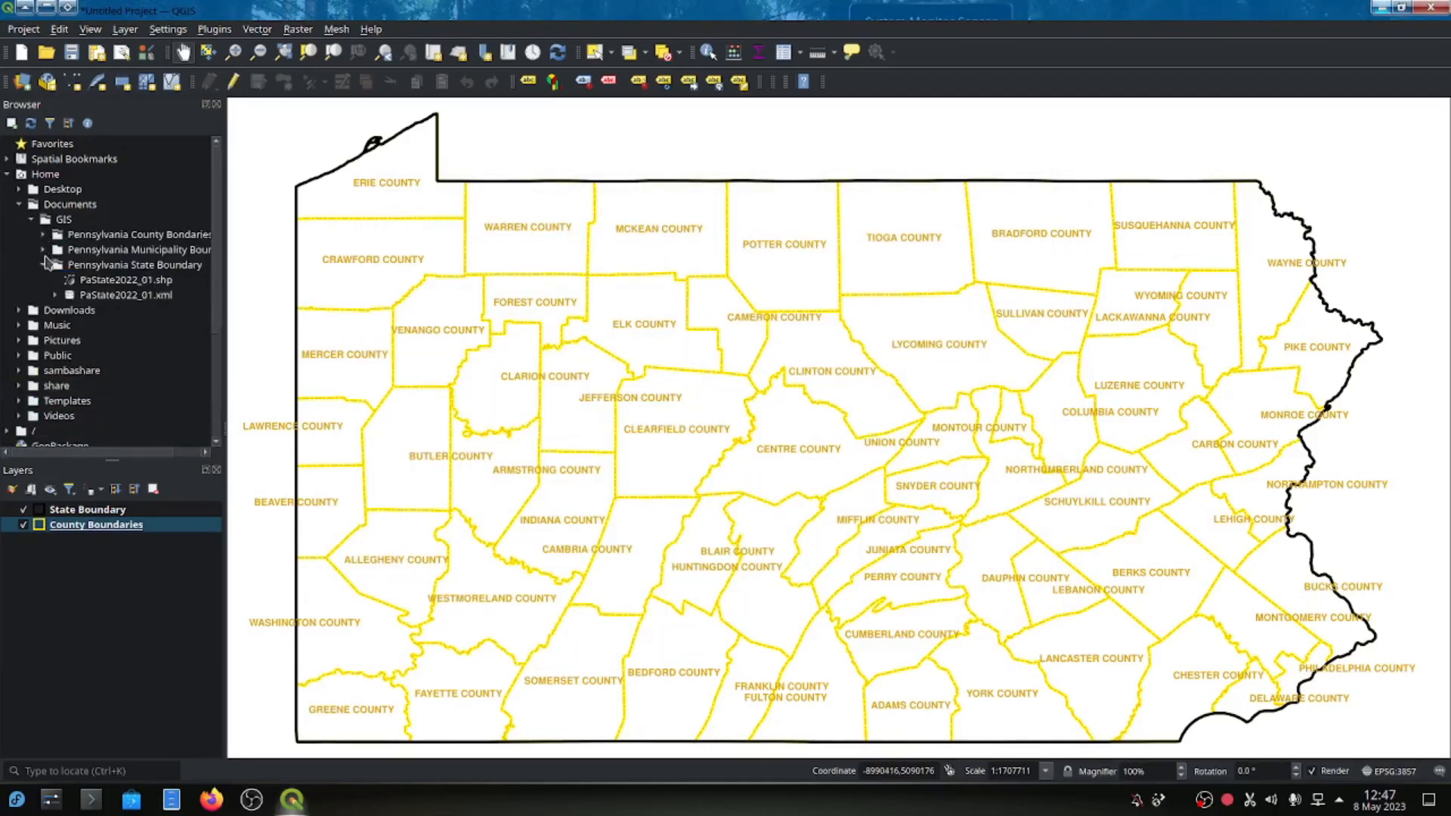
pyautogui.click(43, 265)
pyautogui.click(43, 250)
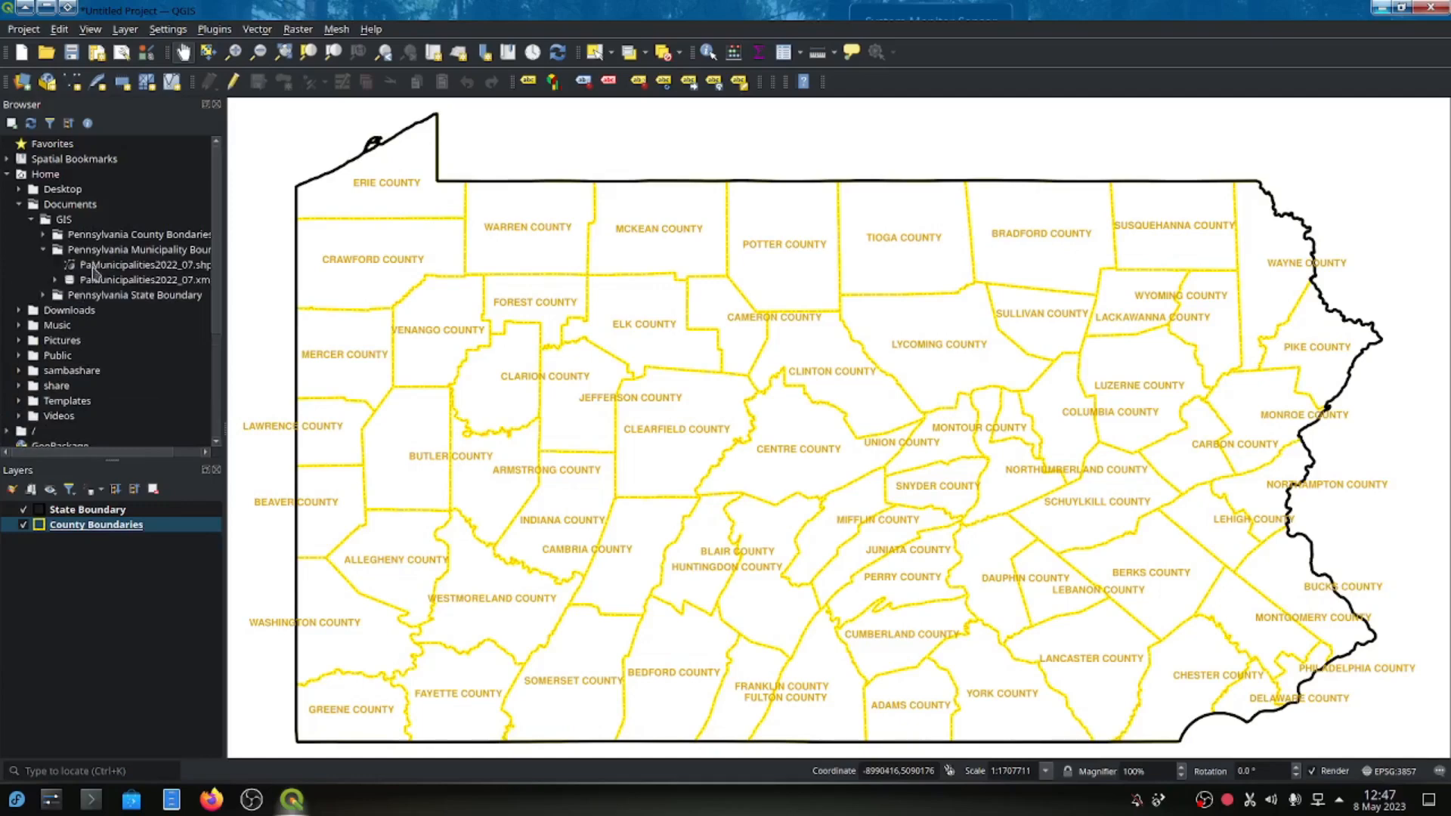
pyautogui.moveTo(92, 265); pyautogui.dragTo(765, 386)
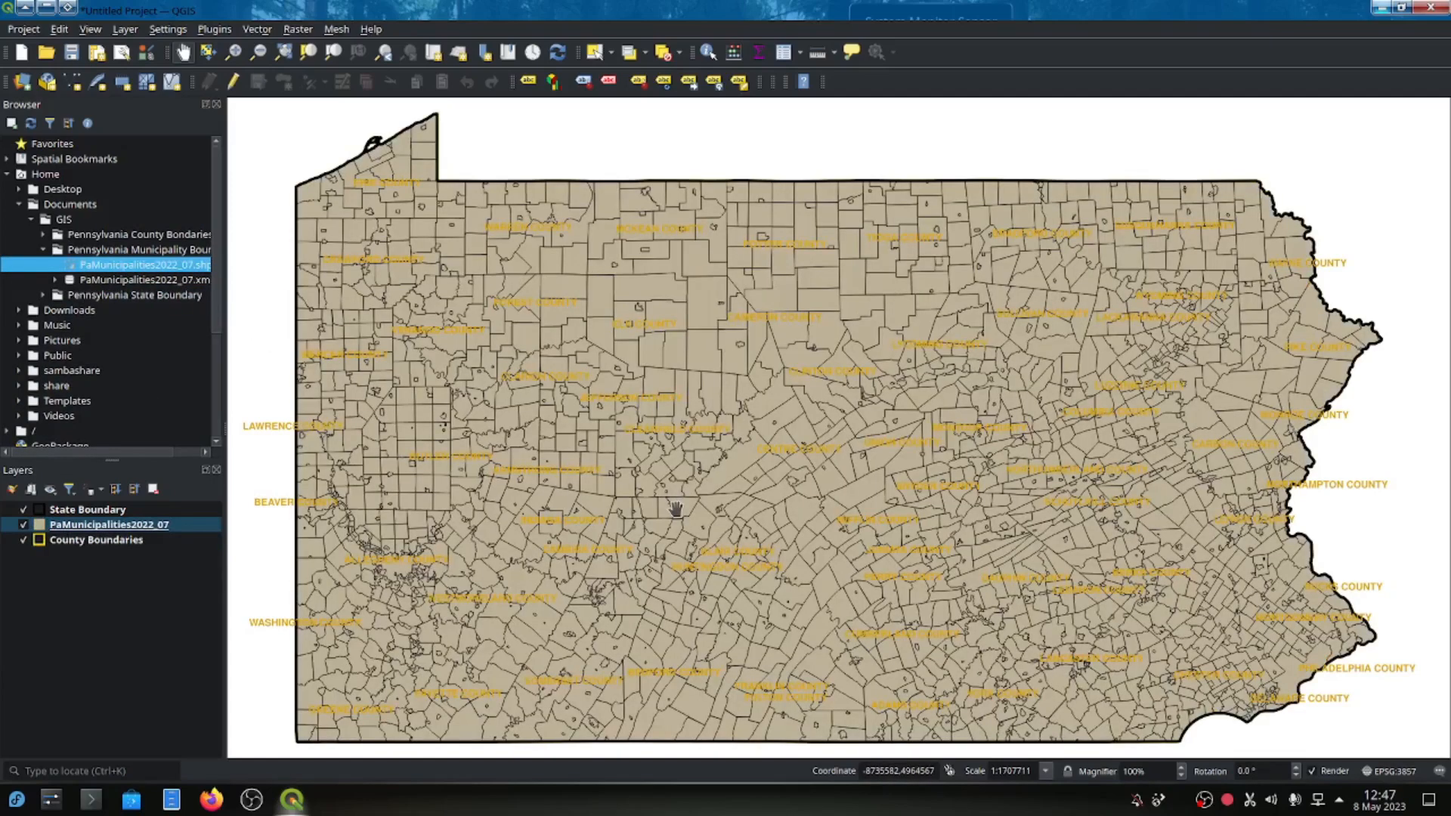
pyautogui.click(43, 251)
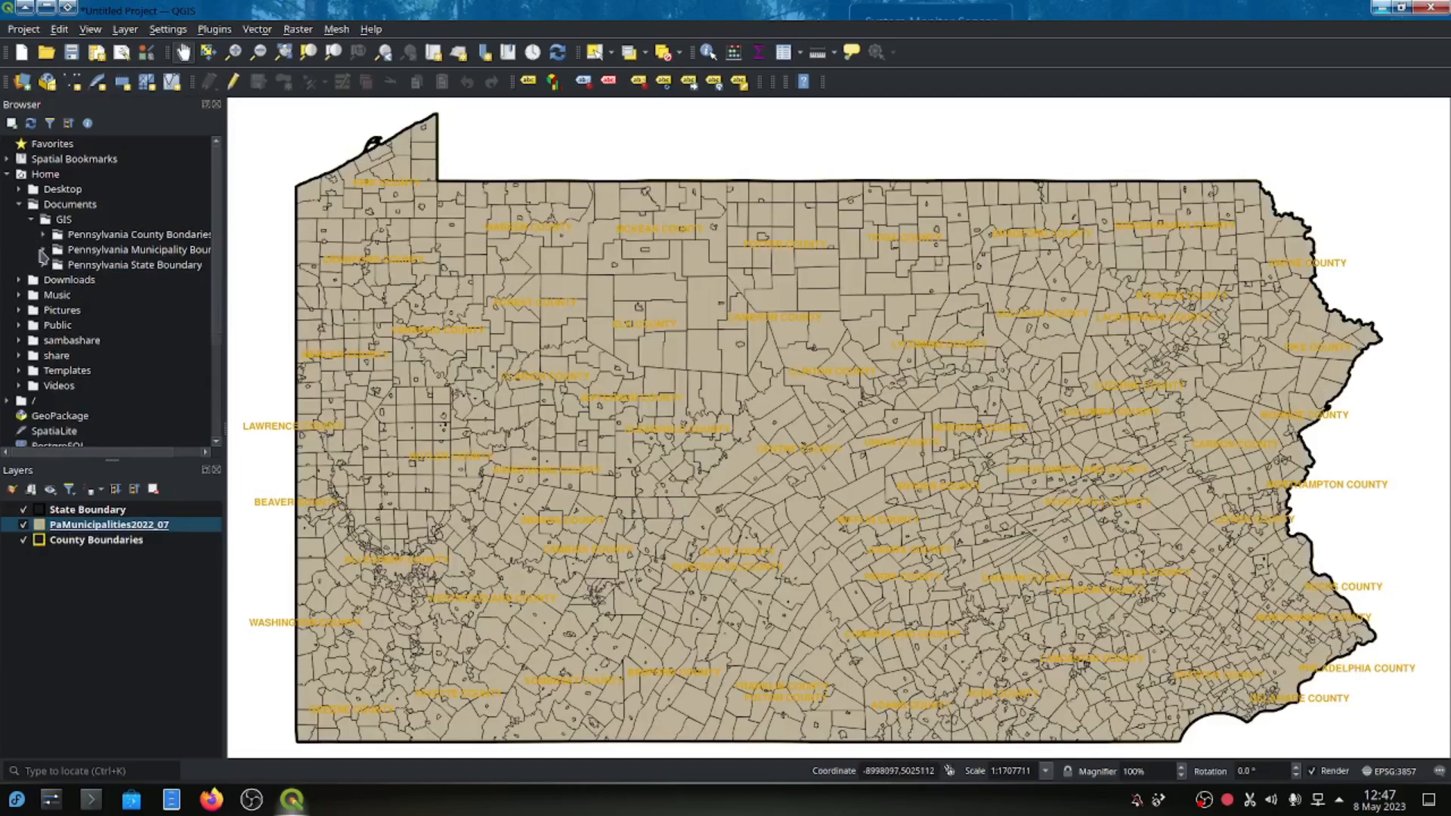
# Rename the PaMunicipalities2022_07 layer to Municipal Boundaries and move it below County Boundaries in the layer order.
pyautogui.rightClick(183, 530)
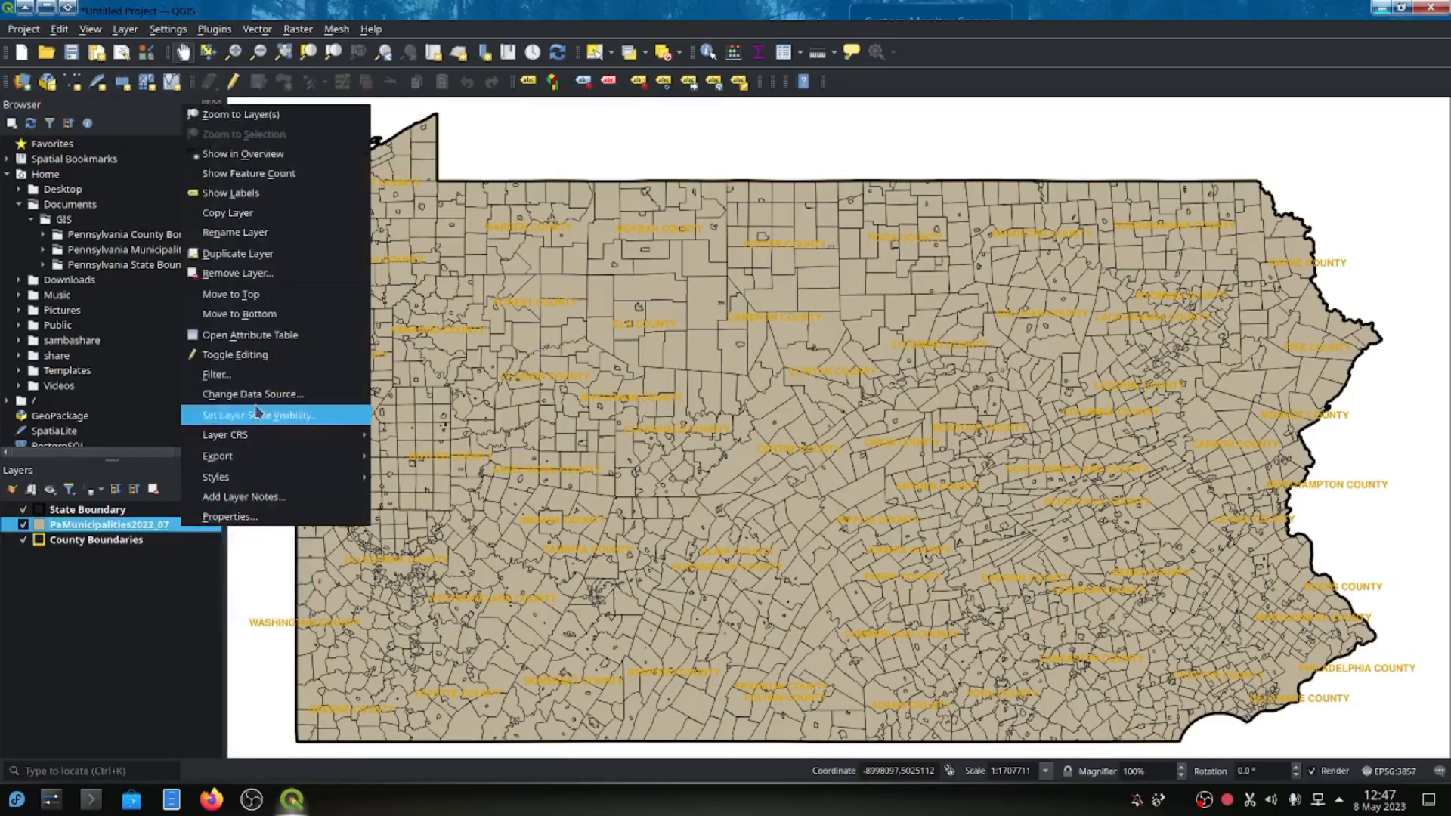
pyautogui.click(229, 234)
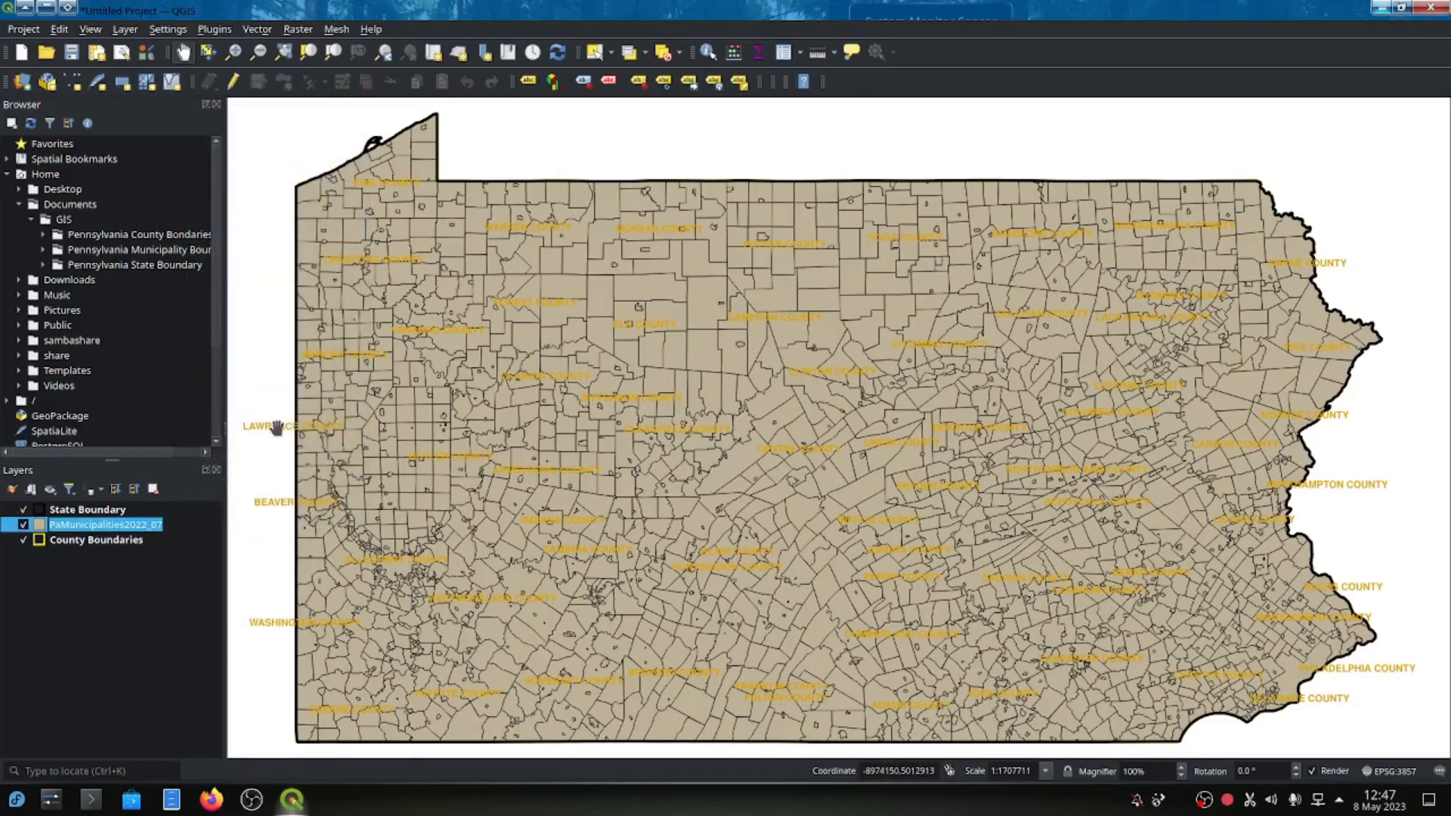
pyautogui.write('Municipal Bo')
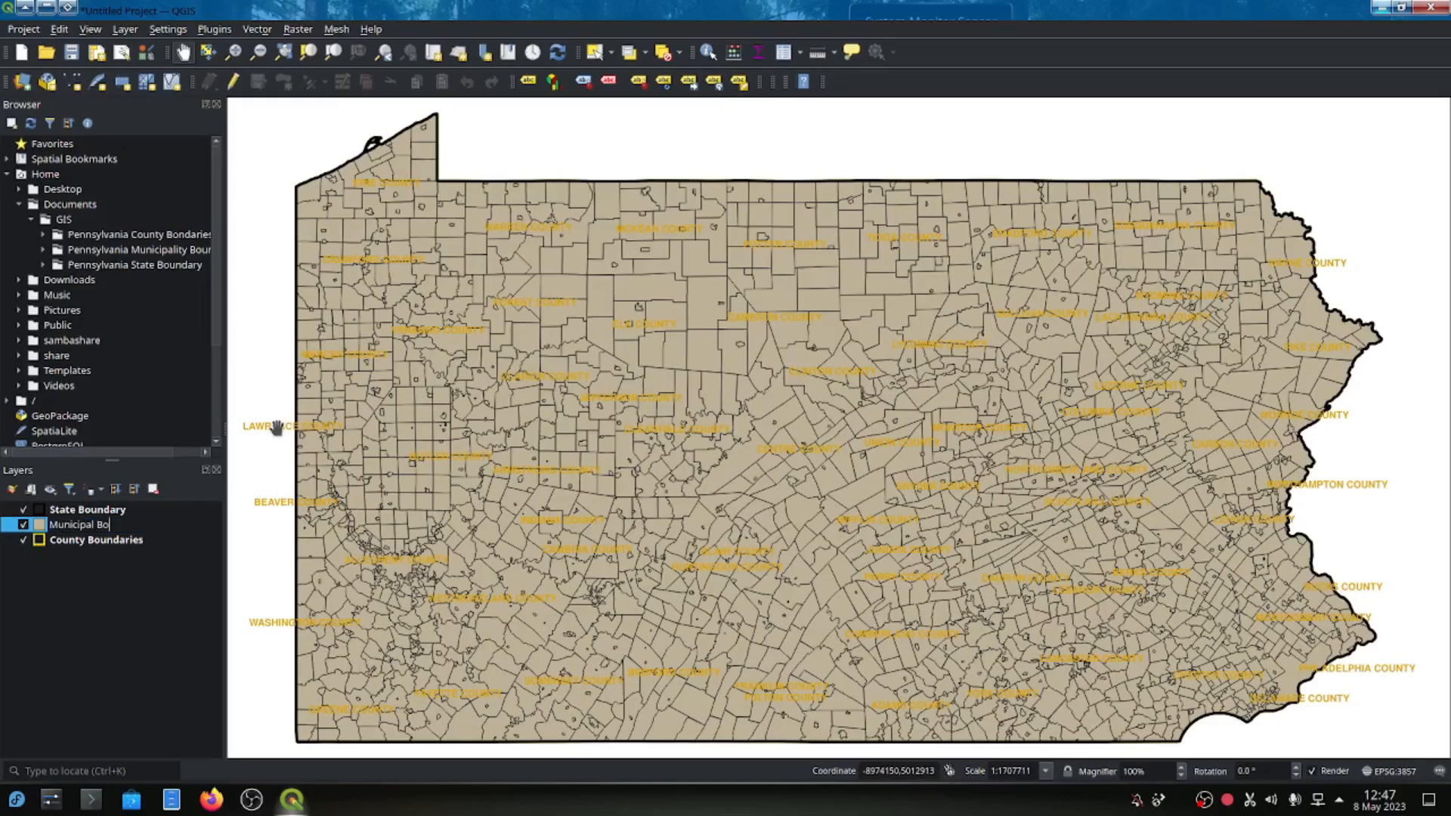
pyautogui.write('undaries')
pyautogui.press('Return')
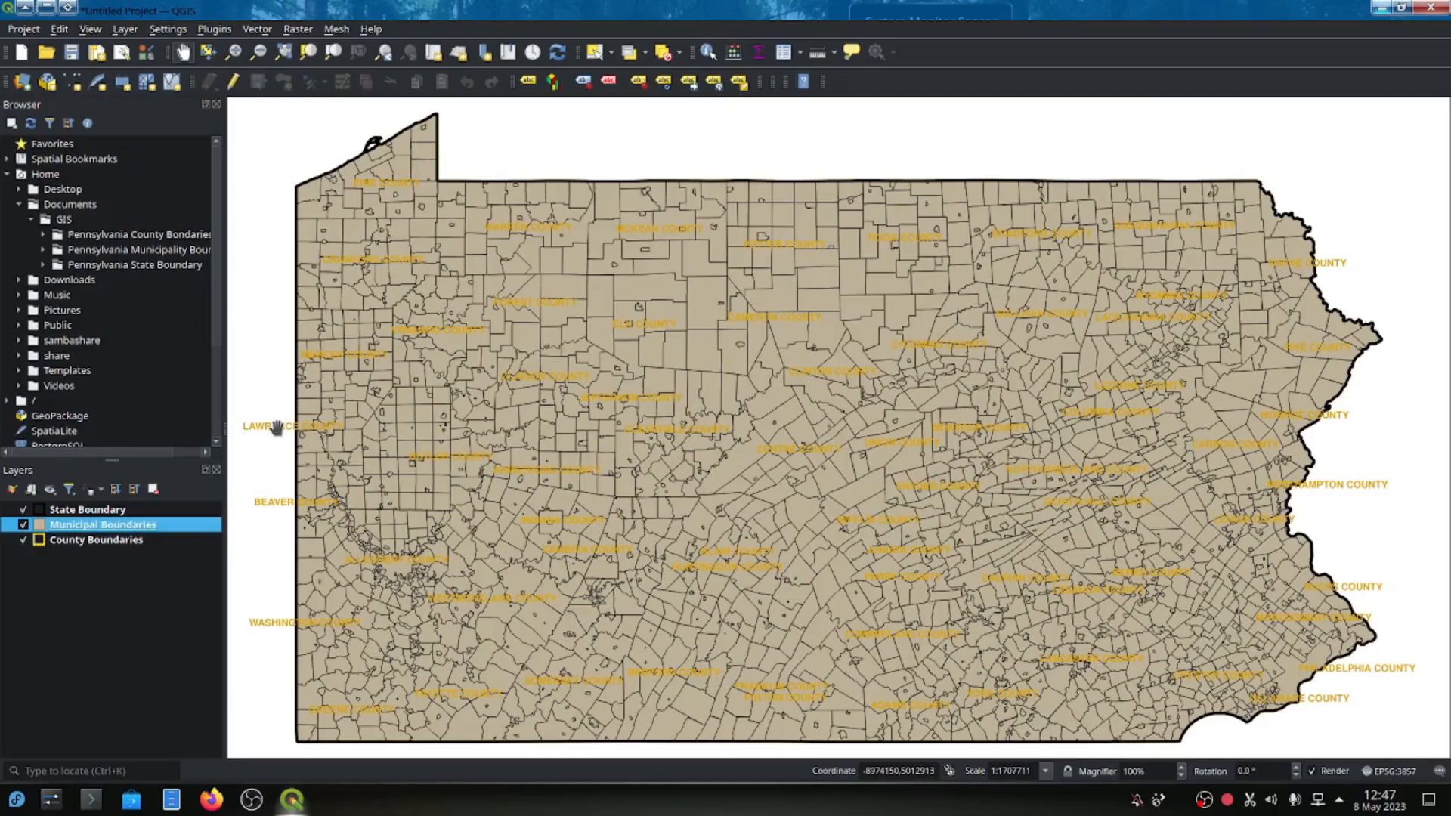
pyautogui.moveTo(173, 533); pyautogui.dragTo(185, 554)
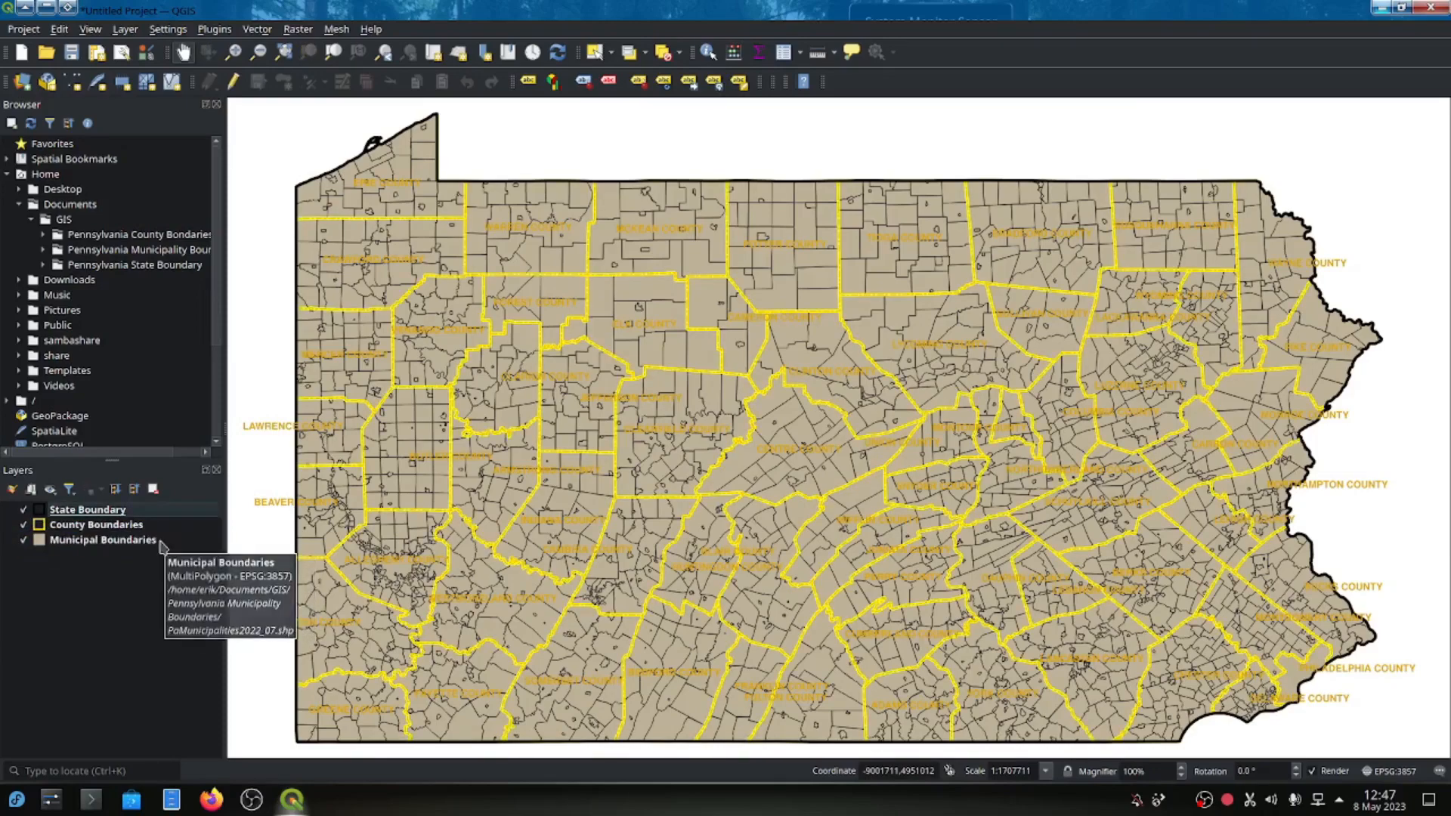
# Open the symbology properties of the Municipal Boundaries layer and switch its renderer to Rule-based.
pyautogui.click(165, 544)
pyautogui.rightClick(167, 546)
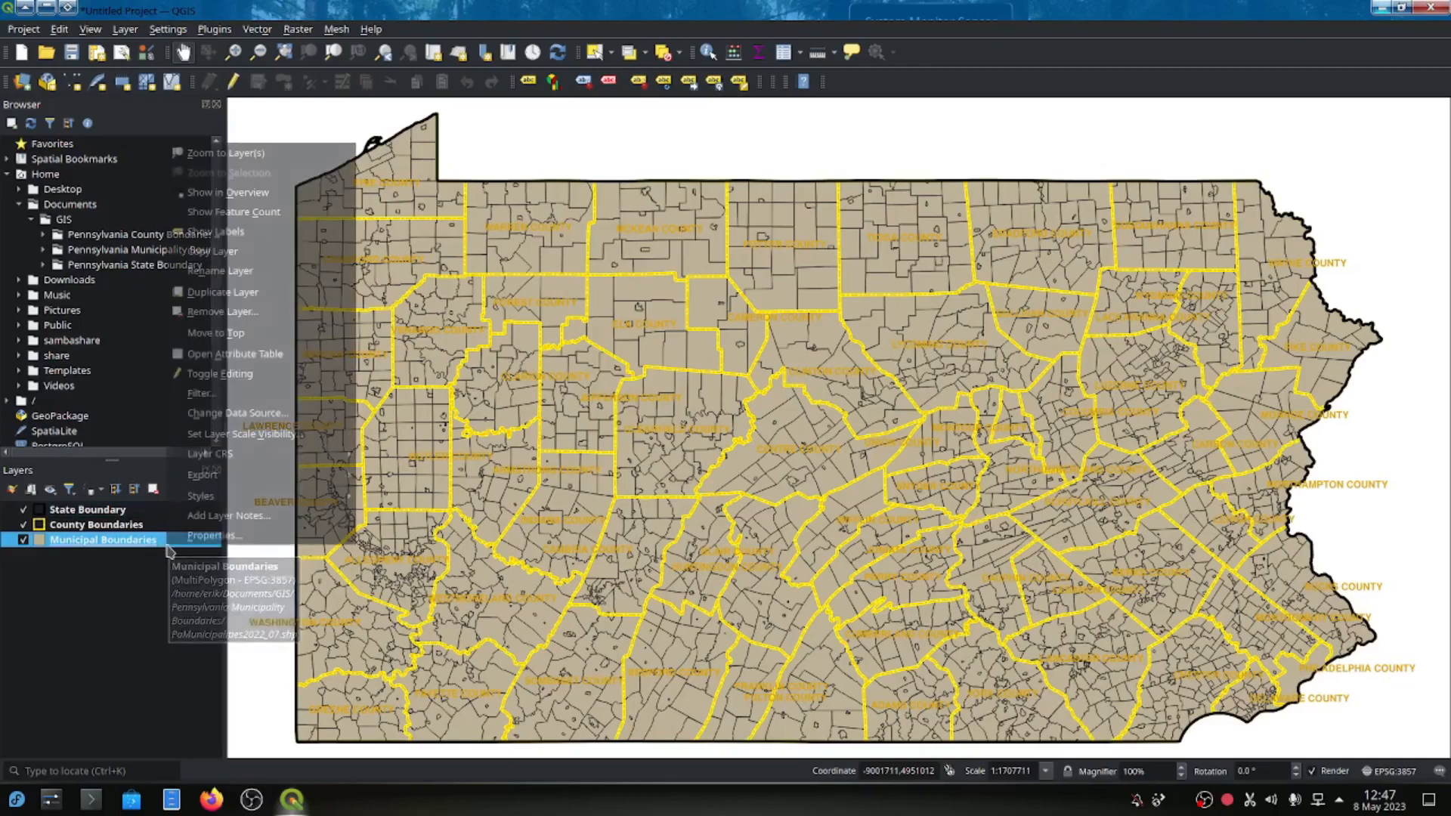
pyautogui.click(210, 535)
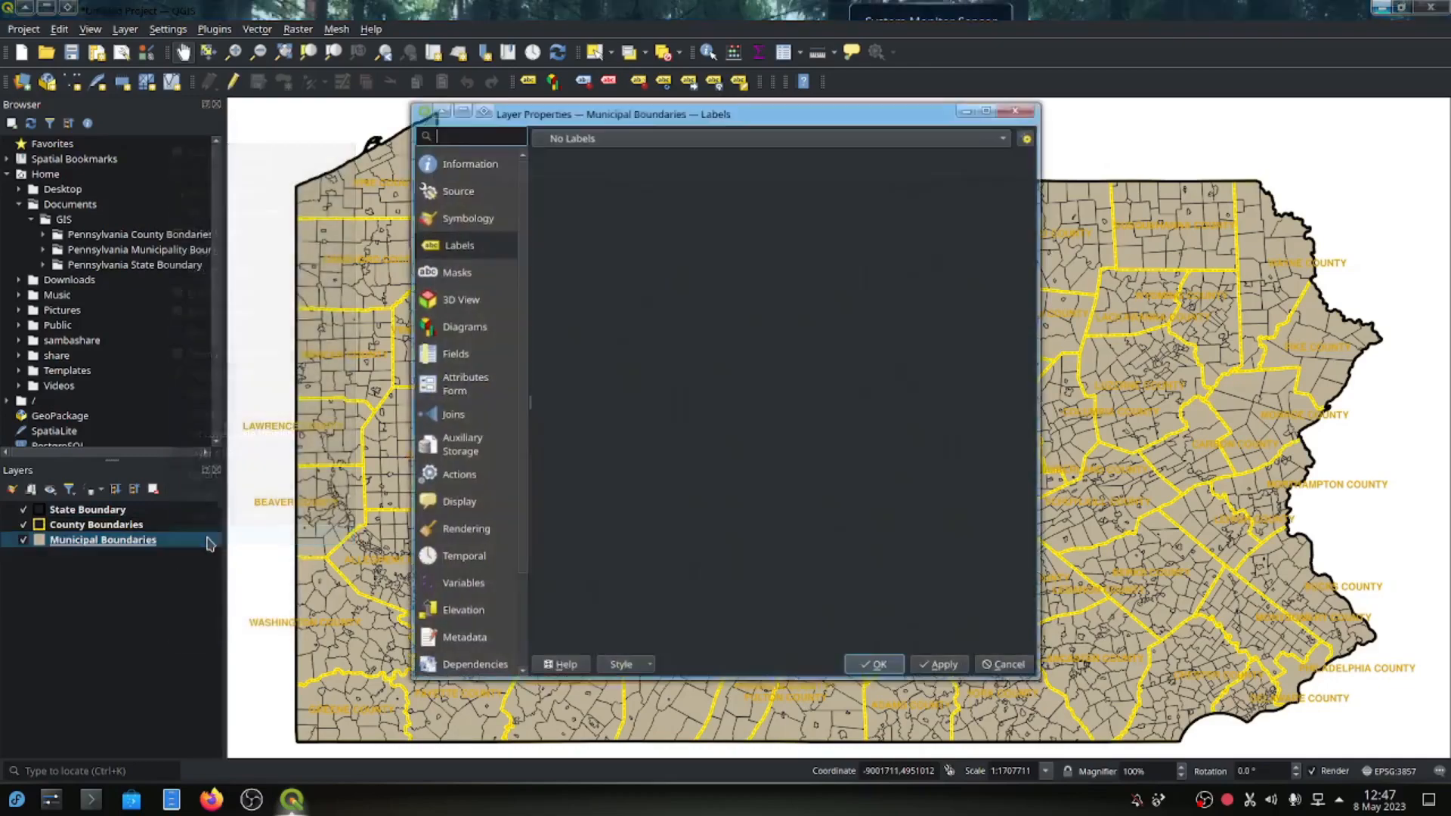
pyautogui.click(478, 224)
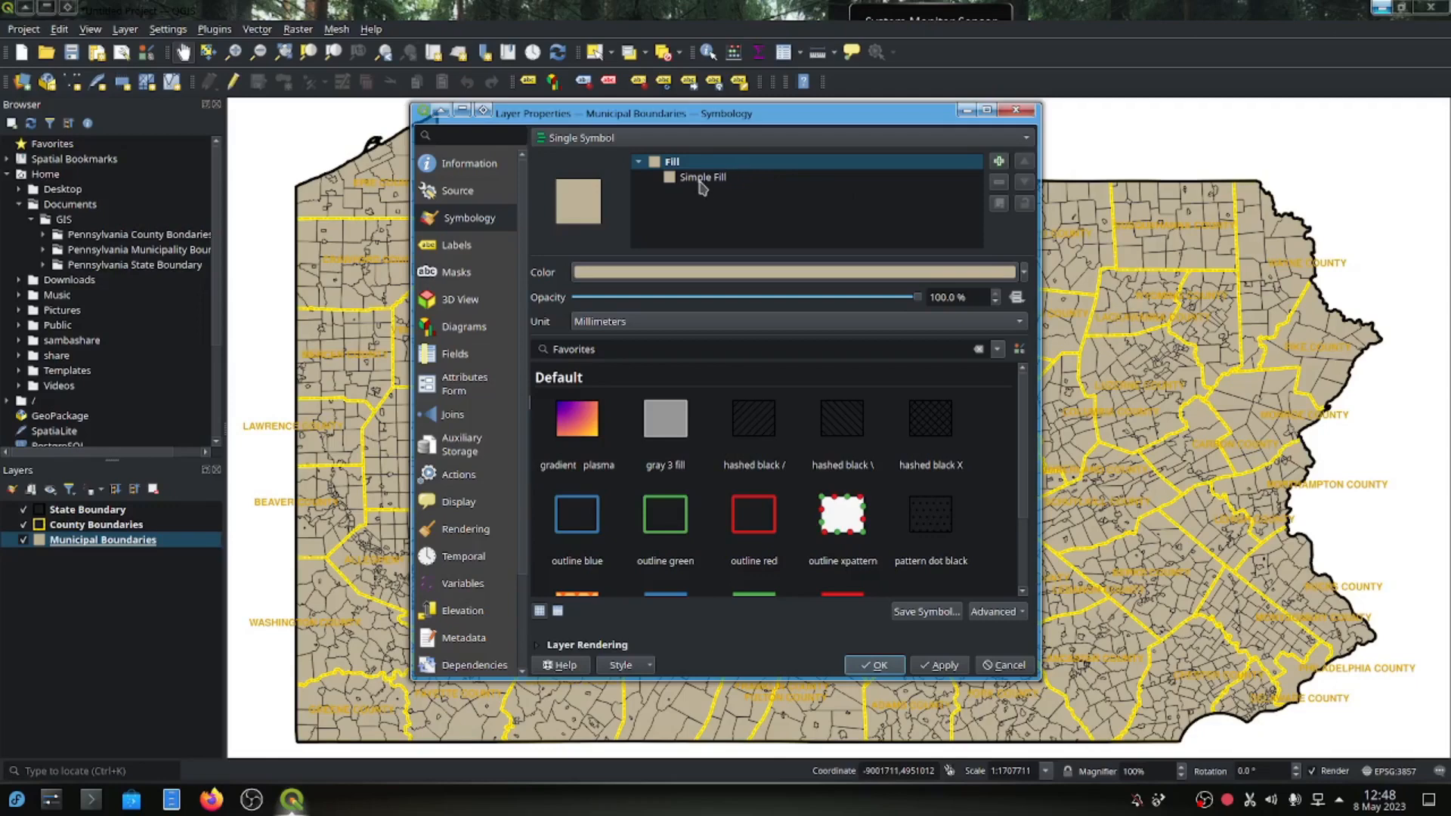
pyautogui.click(733, 139)
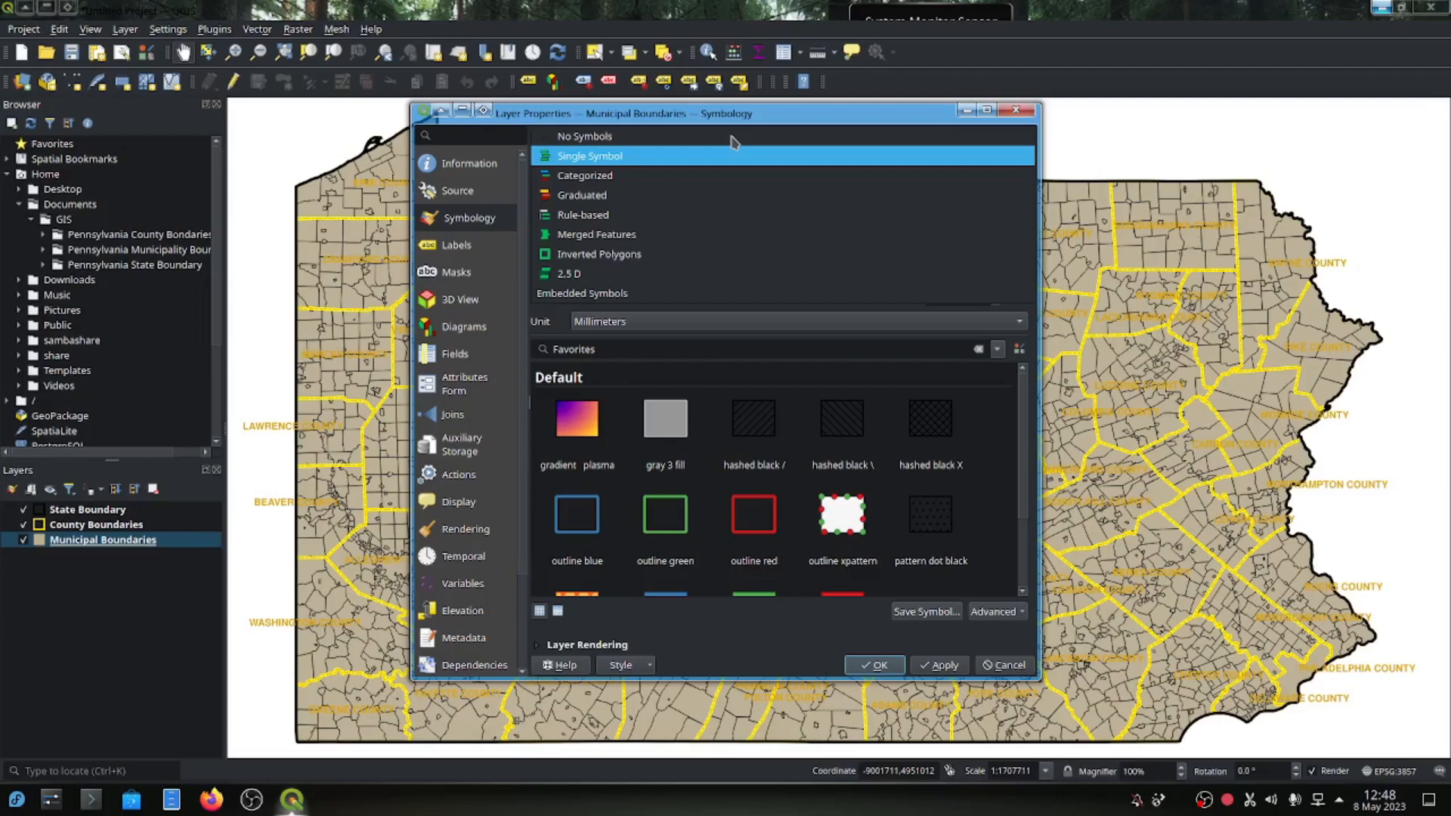
pyautogui.click(659, 218)
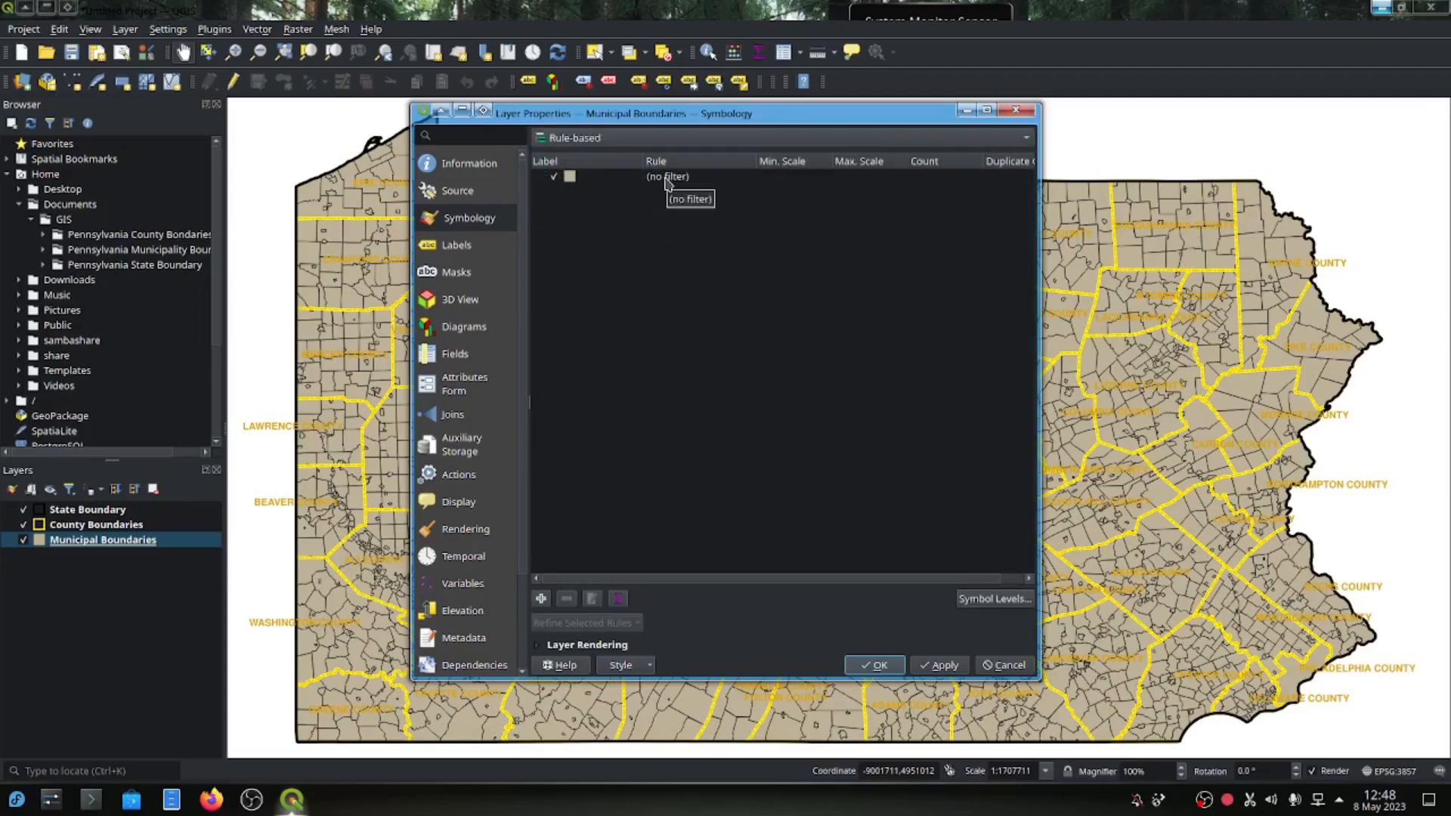
# Open the existing unfiltered rule for editing and label it Cities.
pyautogui.click(668, 182)
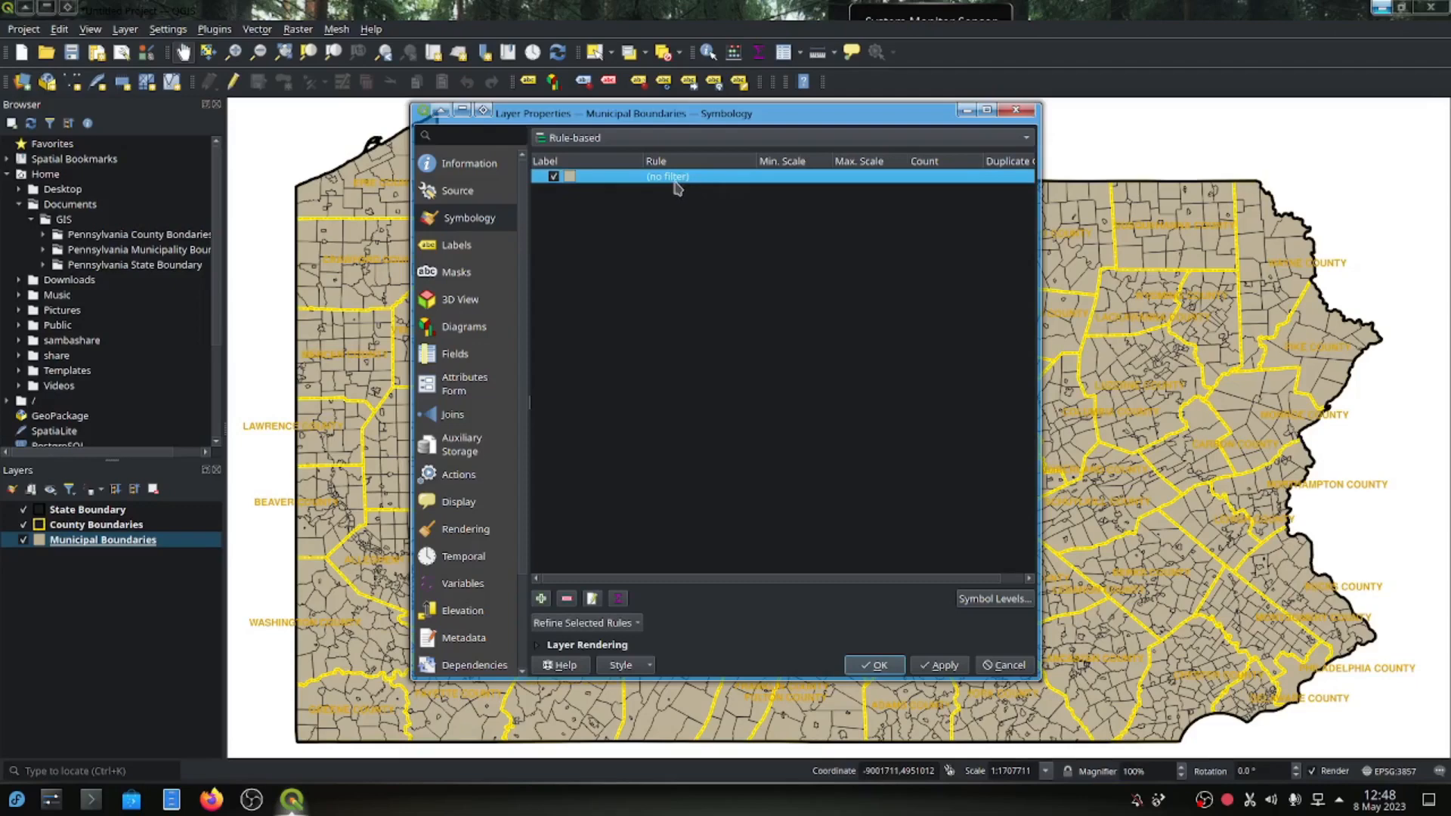
pyautogui.doubleClick(677, 188)
pyautogui.click(644, 239)
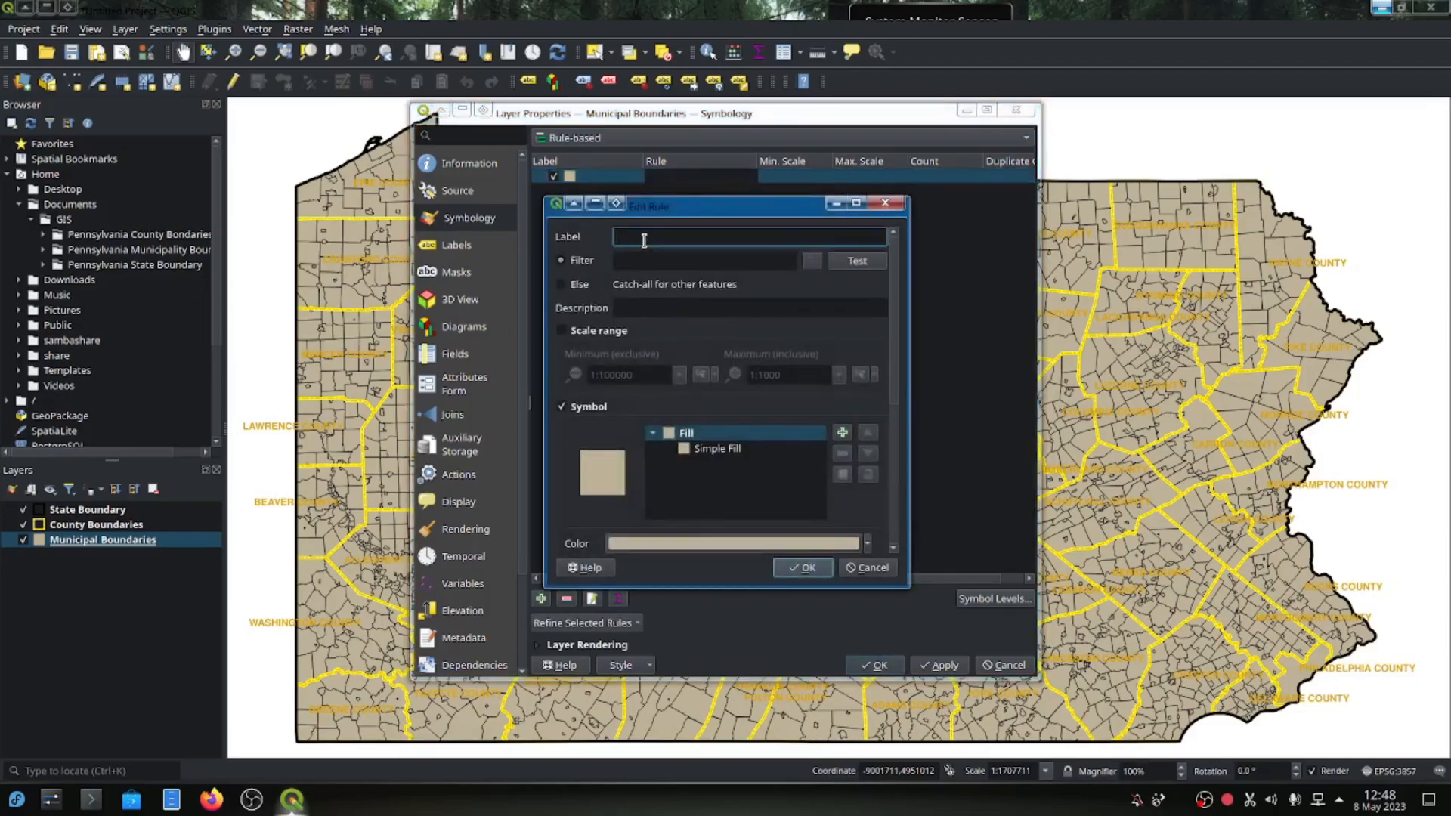
pyautogui.write('Cities')
pyautogui.press('Tab')
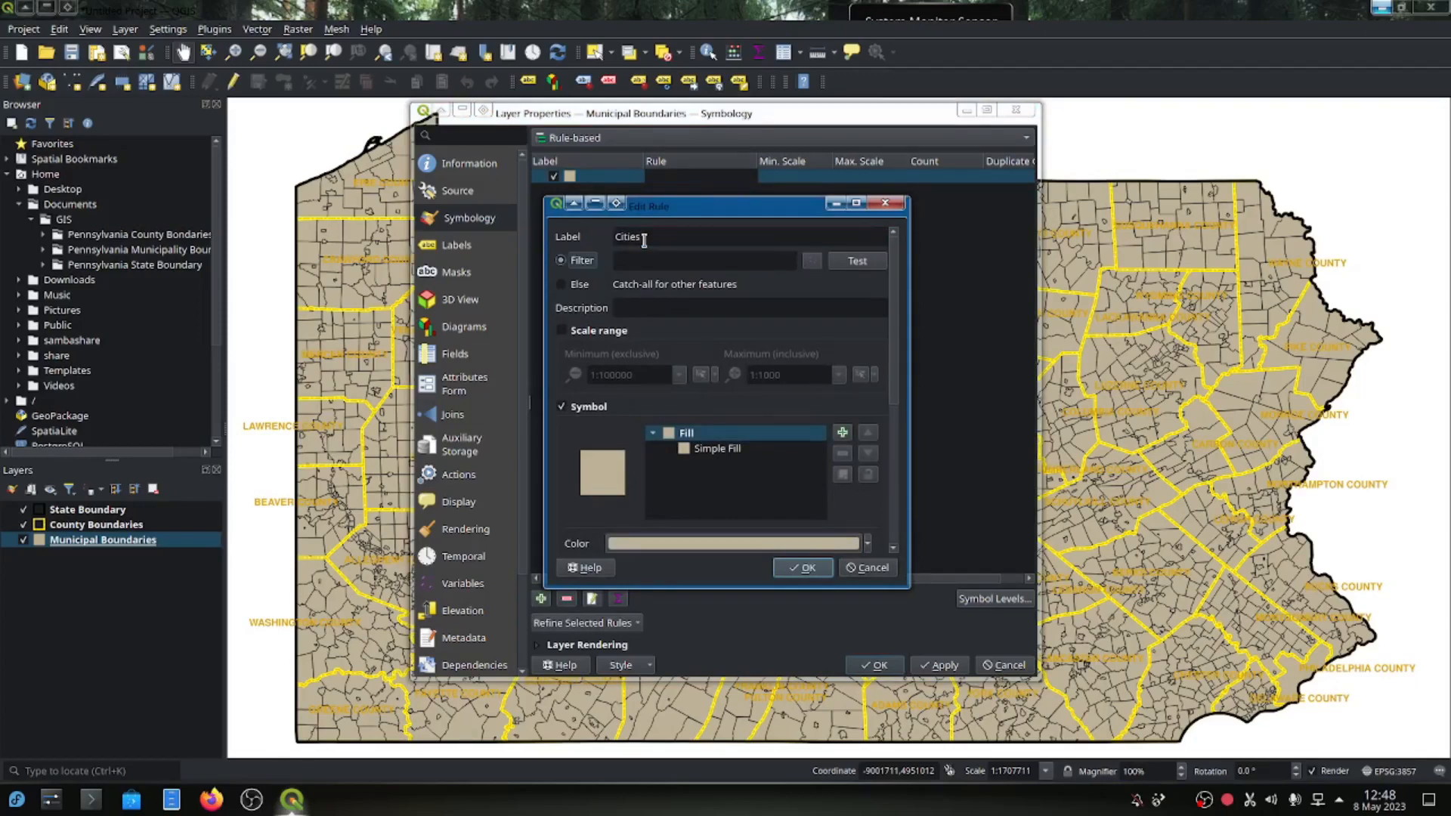
pyautogui.press('Tab')
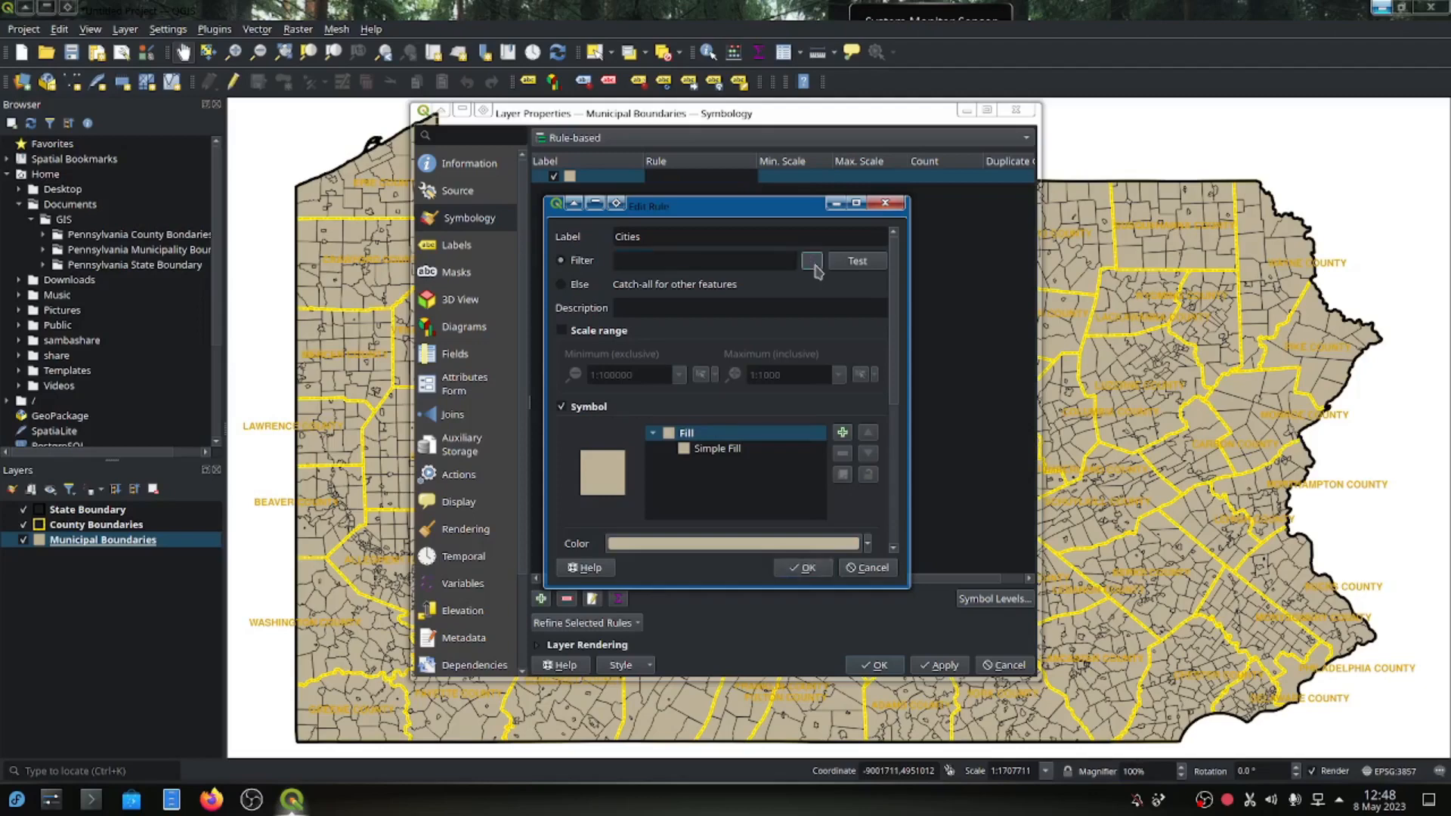
# Build the filter expression "CLASS_OF_M" = 'CITY' for the Cities rule from the field's unique values and test it.
pyautogui.click(813, 262)
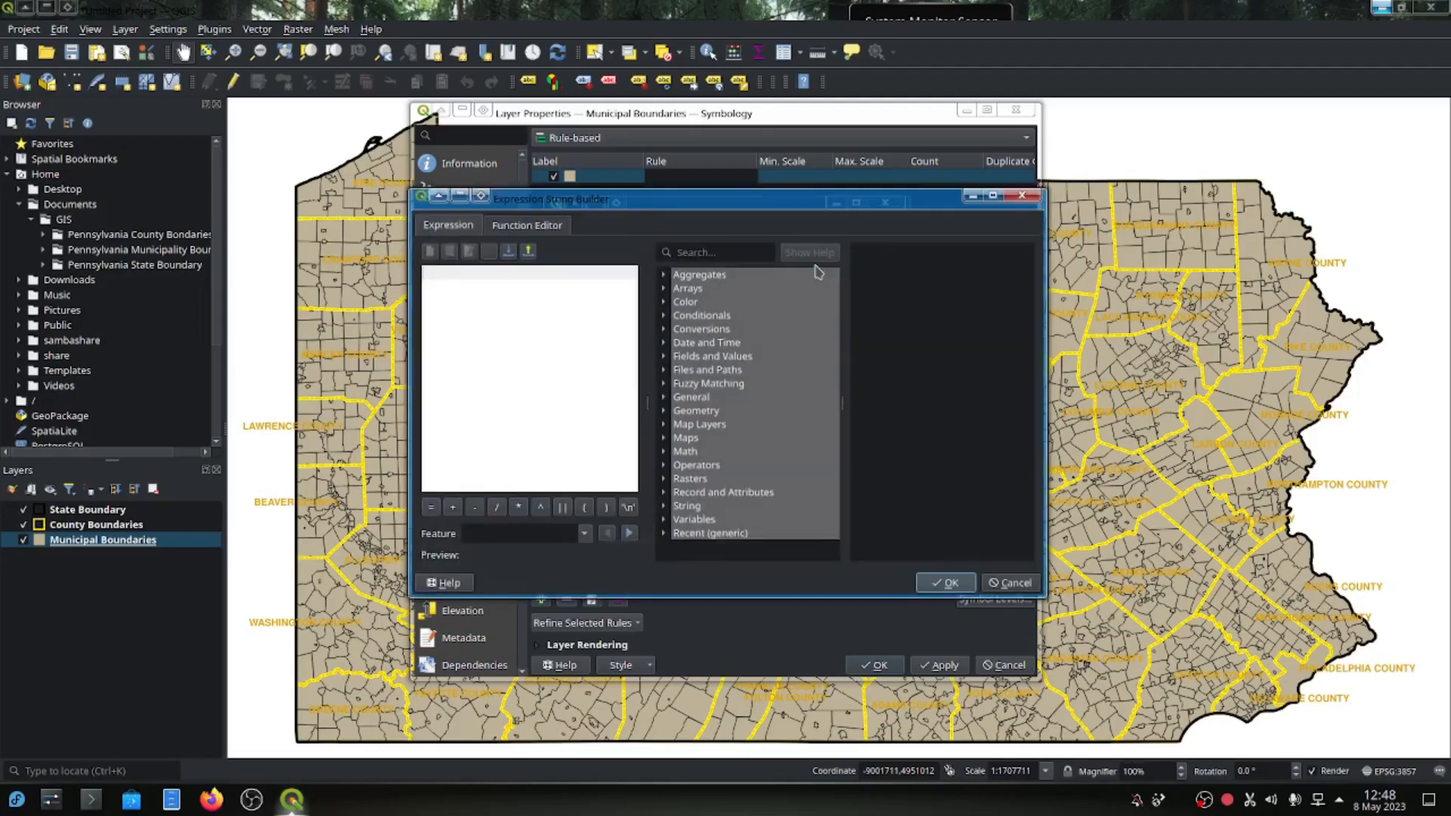
pyautogui.click(665, 357)
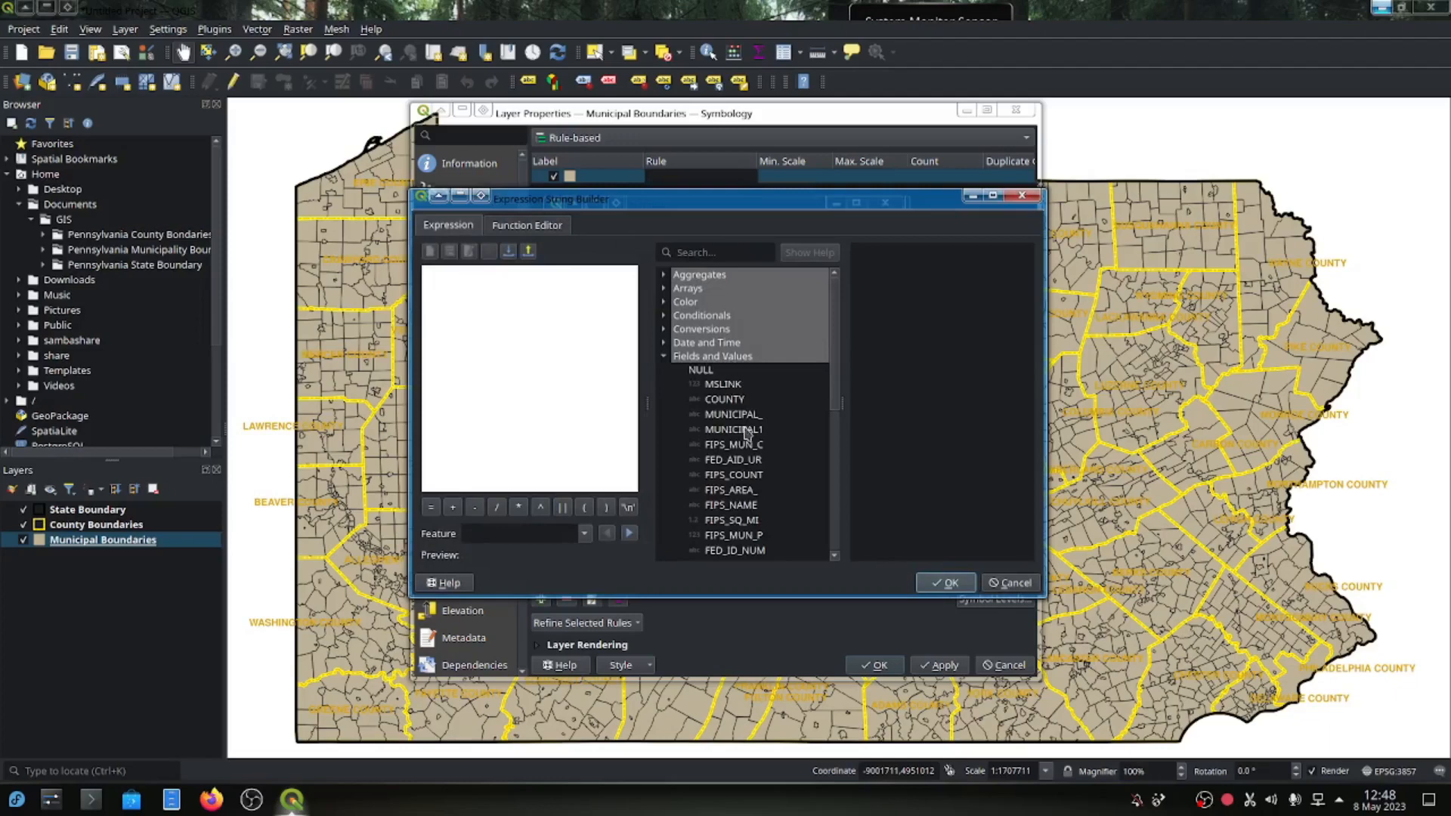
pyautogui.scroll(-1, 757, 437)
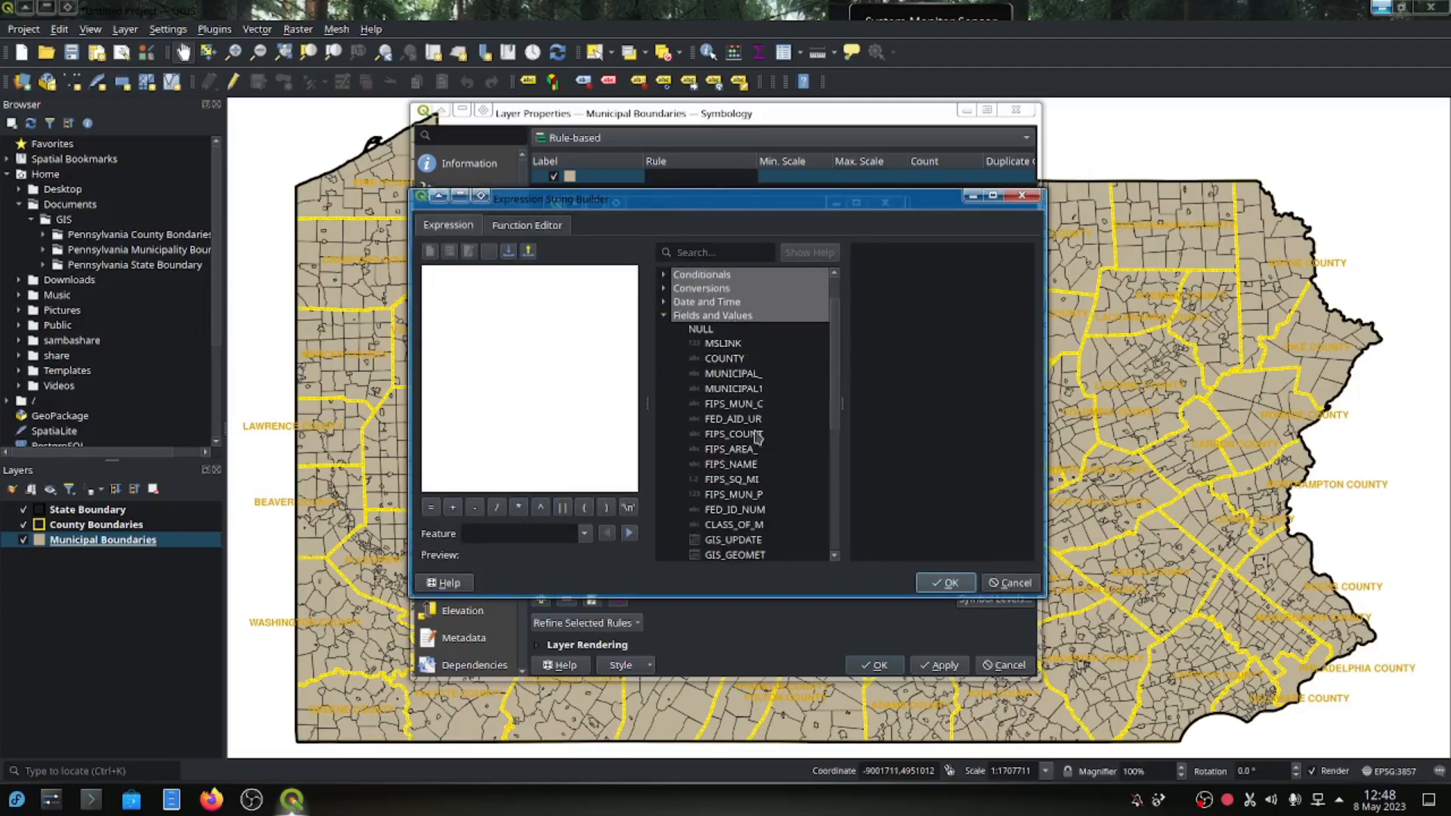
pyautogui.doubleClick(732, 525)
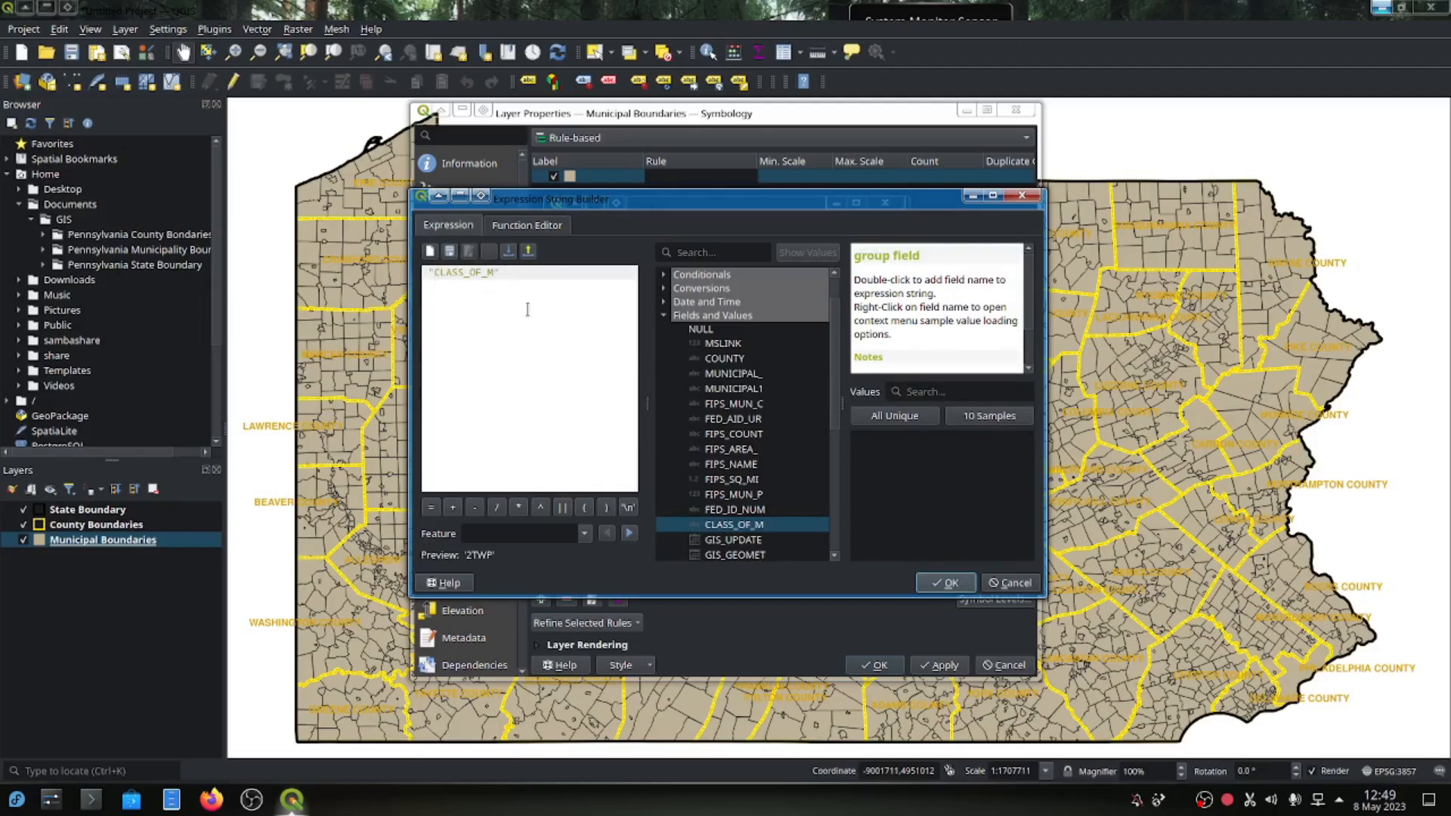
pyautogui.write('=')
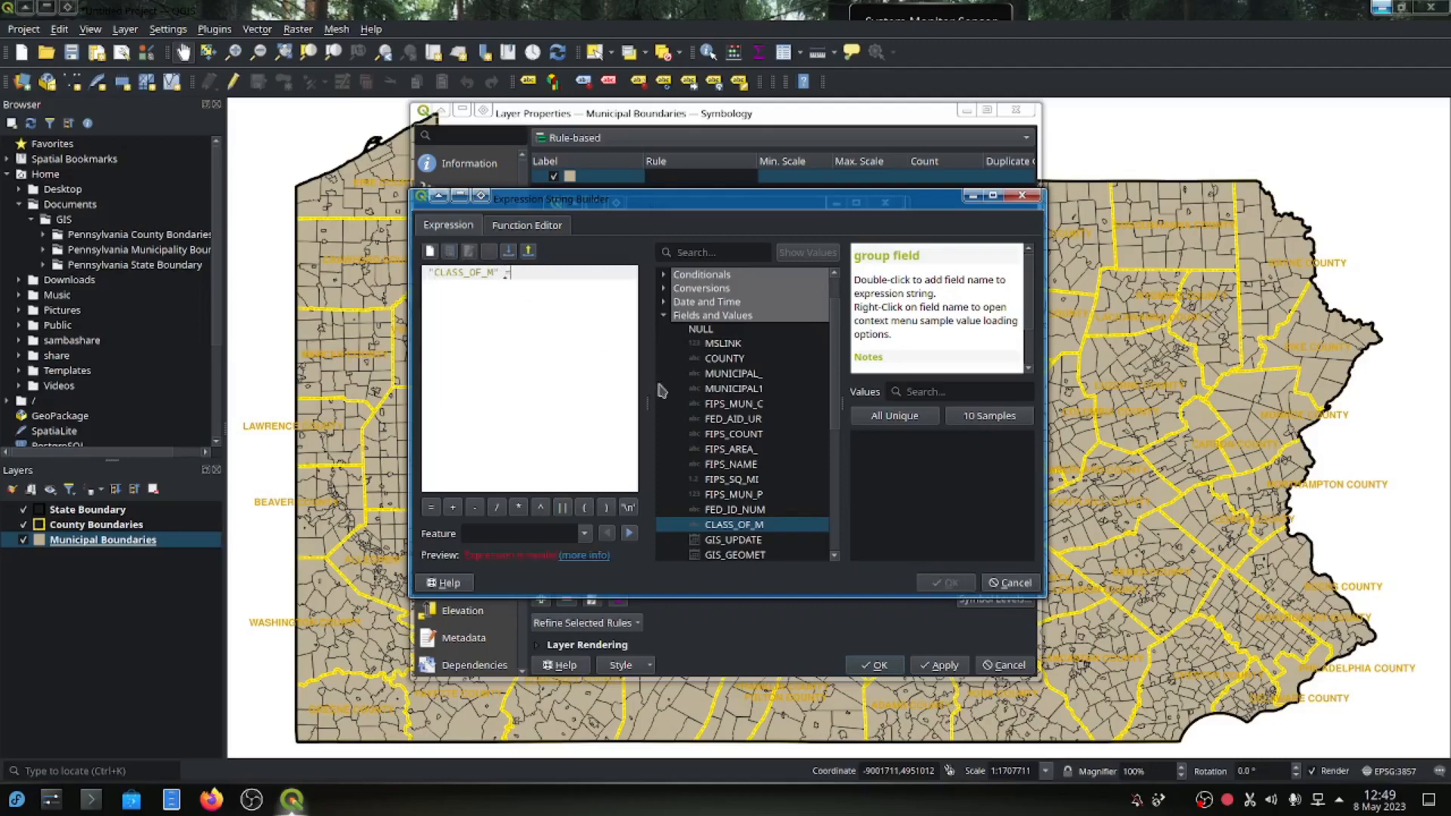
pyautogui.click(904, 417)
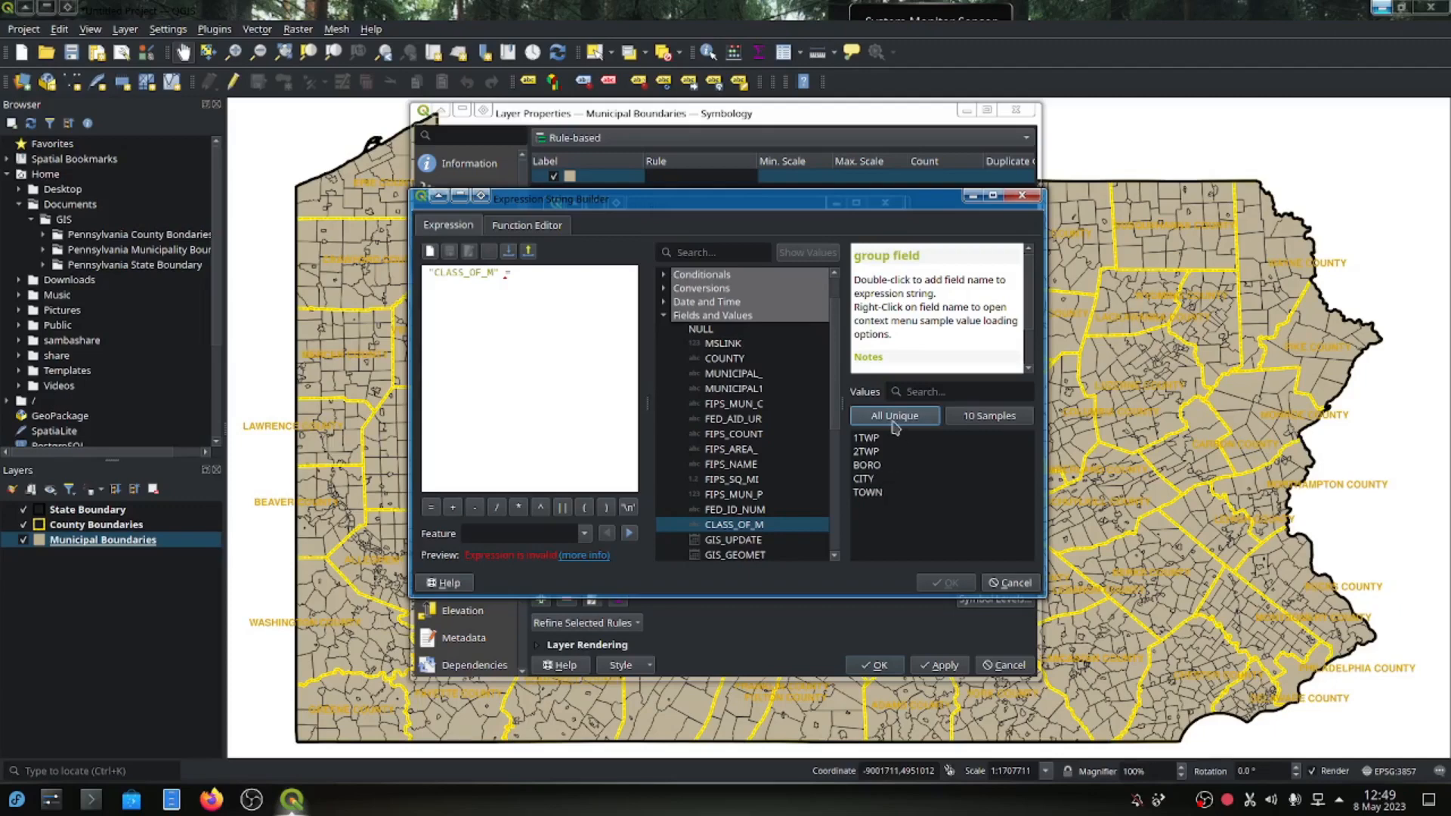
pyautogui.doubleClick(870, 482)
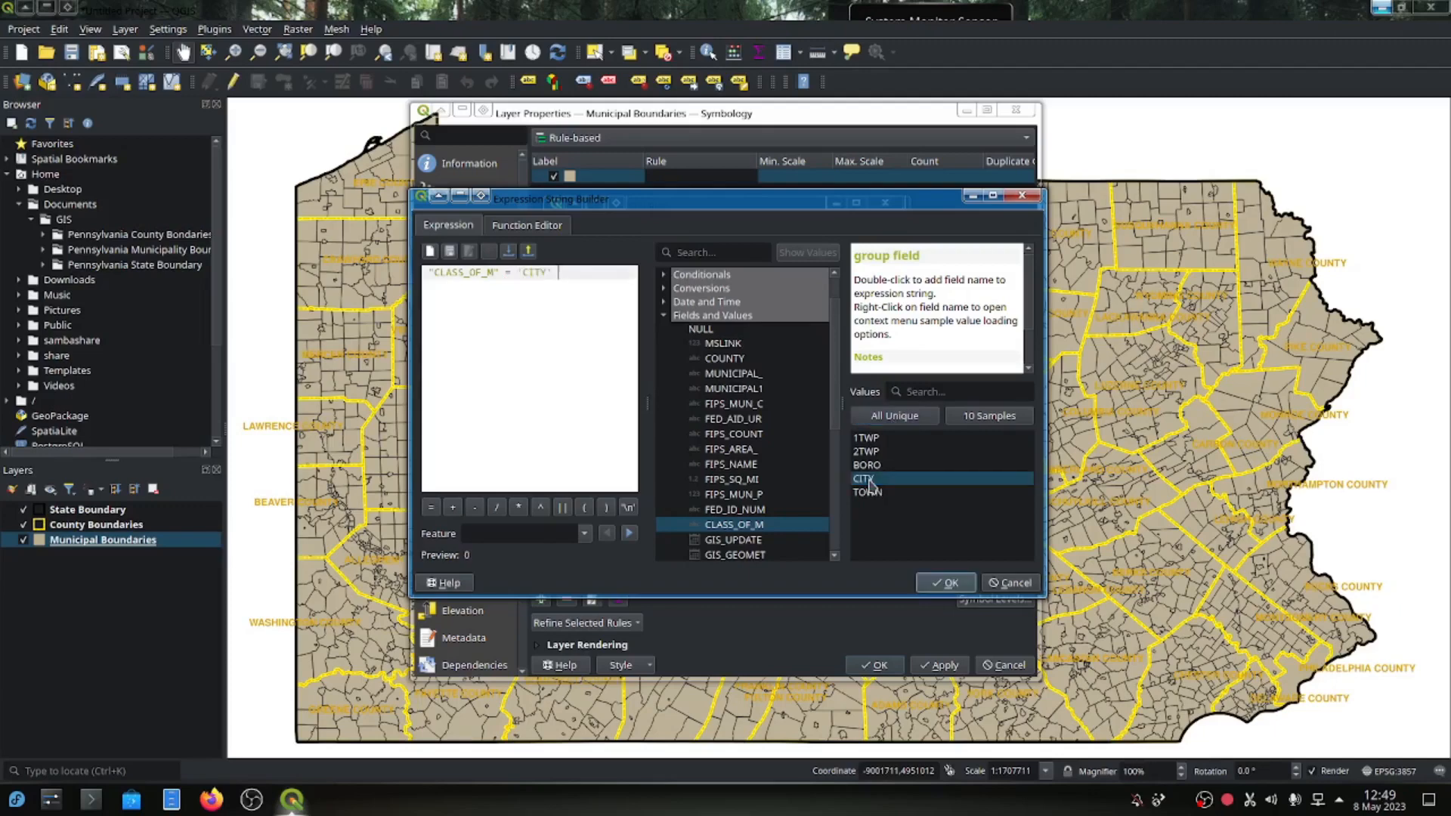
pyautogui.click(947, 583)
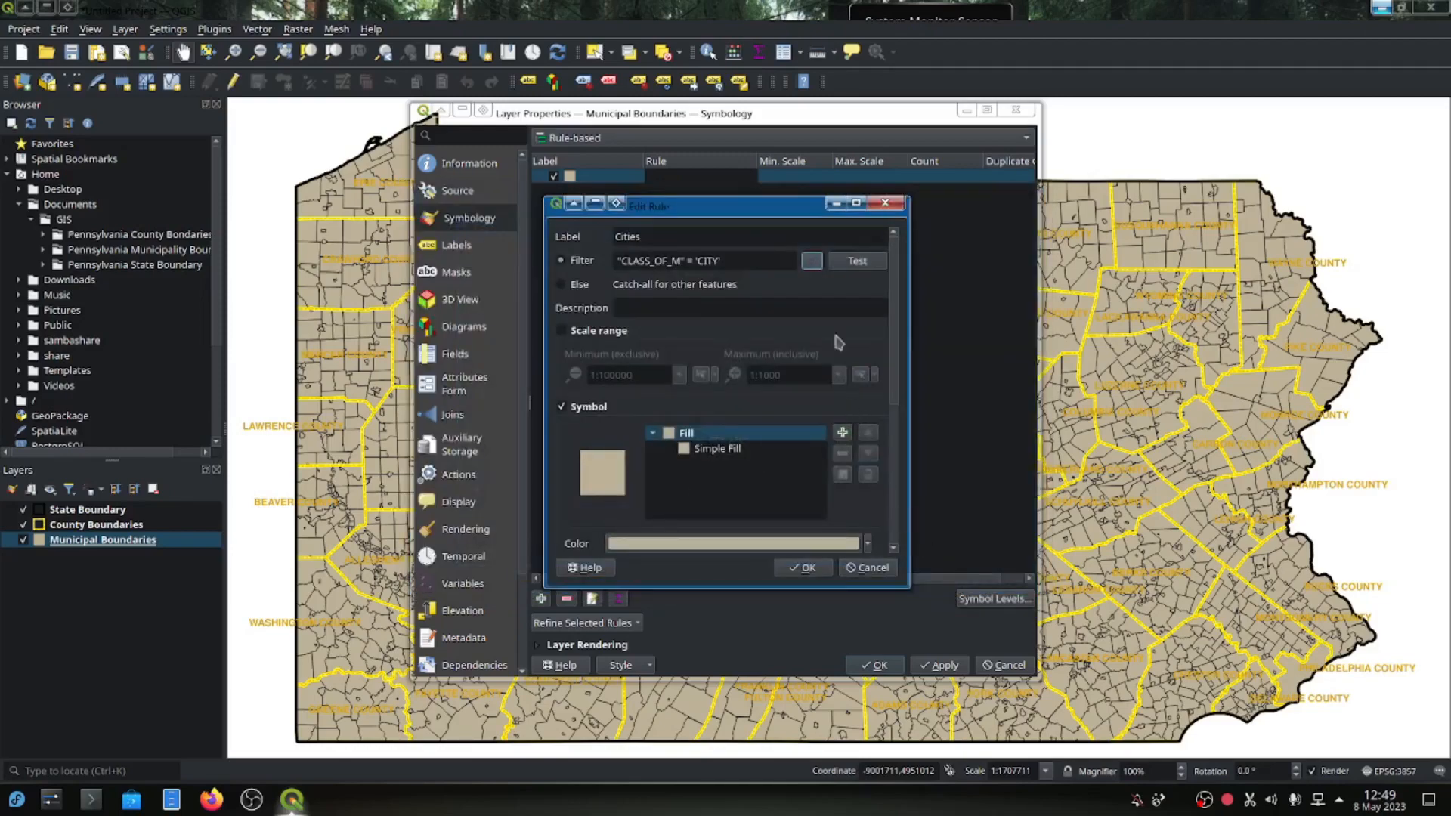
pyautogui.click(851, 264)
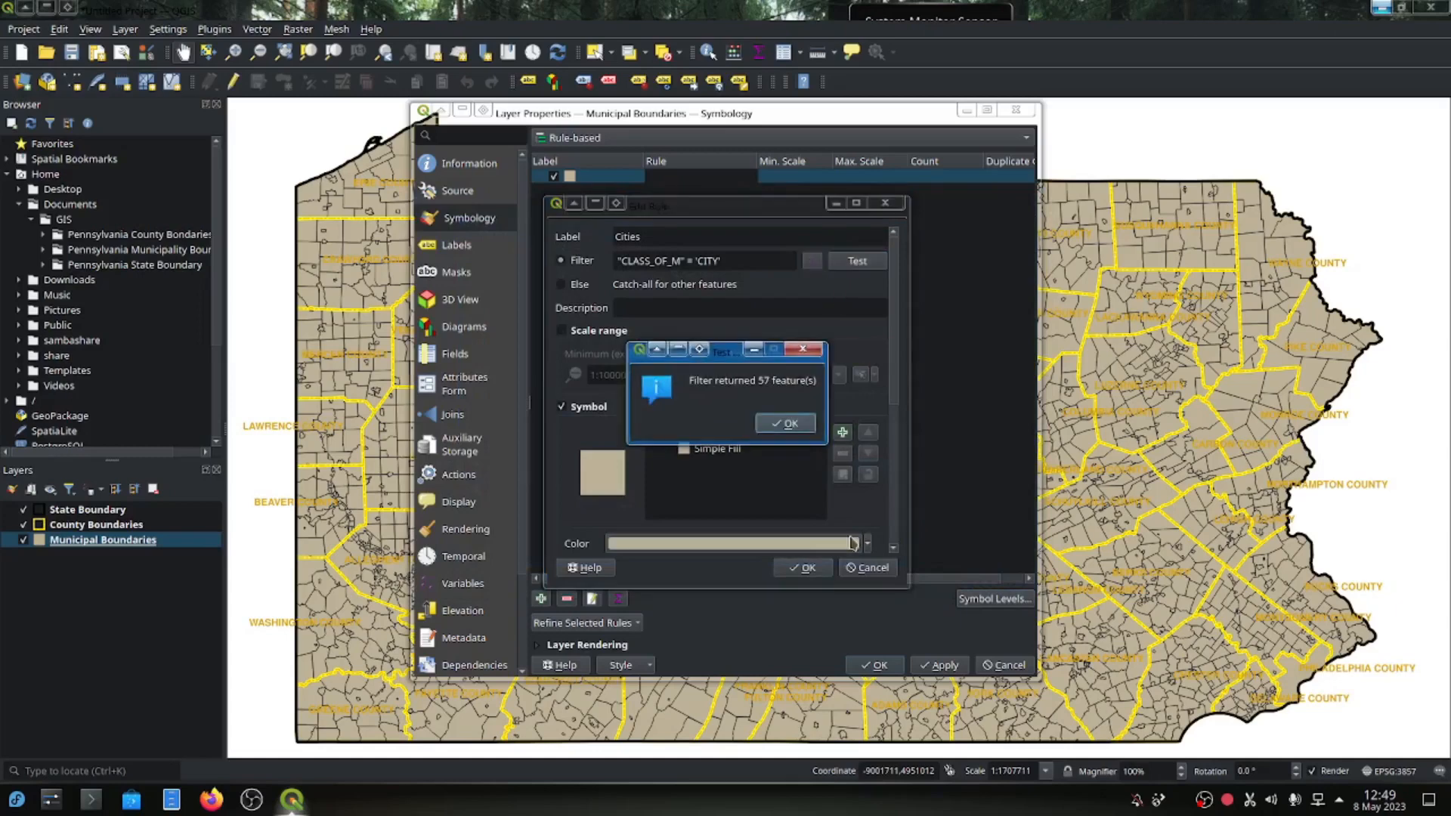
pyautogui.click(786, 426)
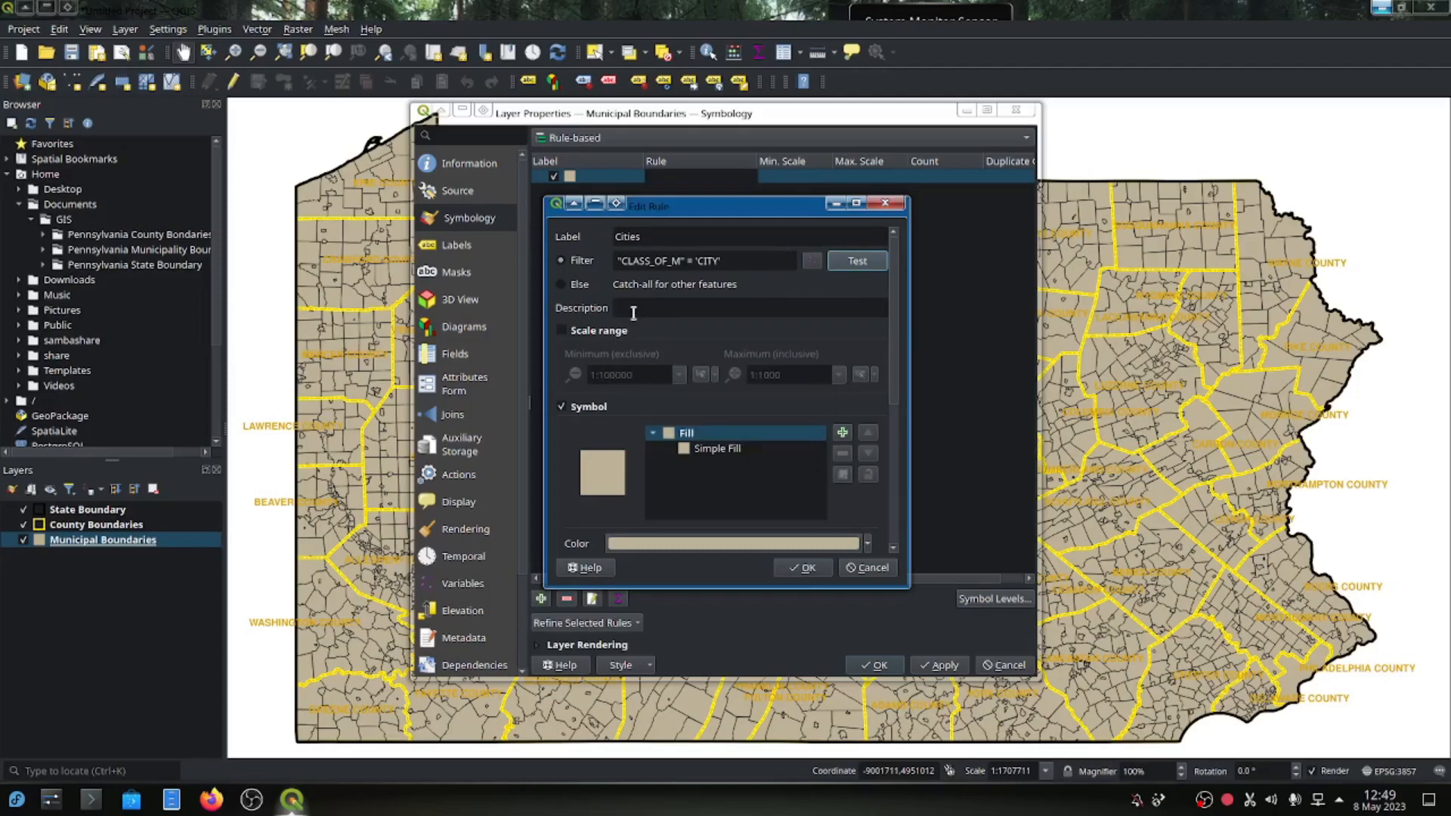
# Change the symbol layer type of the Cities rule from Simple Fill to Shapeburst Fill.
pyautogui.click(703, 454)
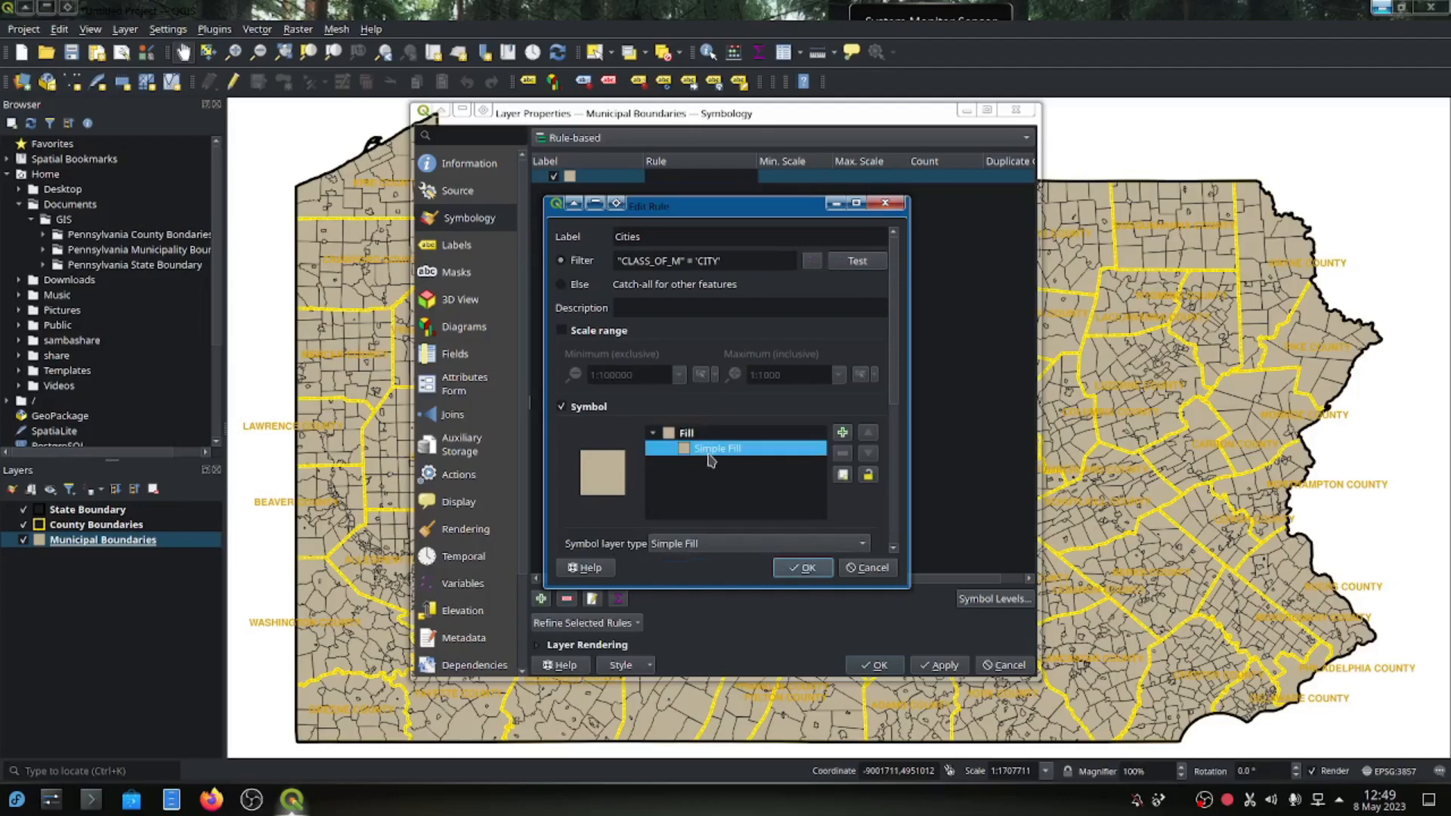
pyautogui.click(738, 545)
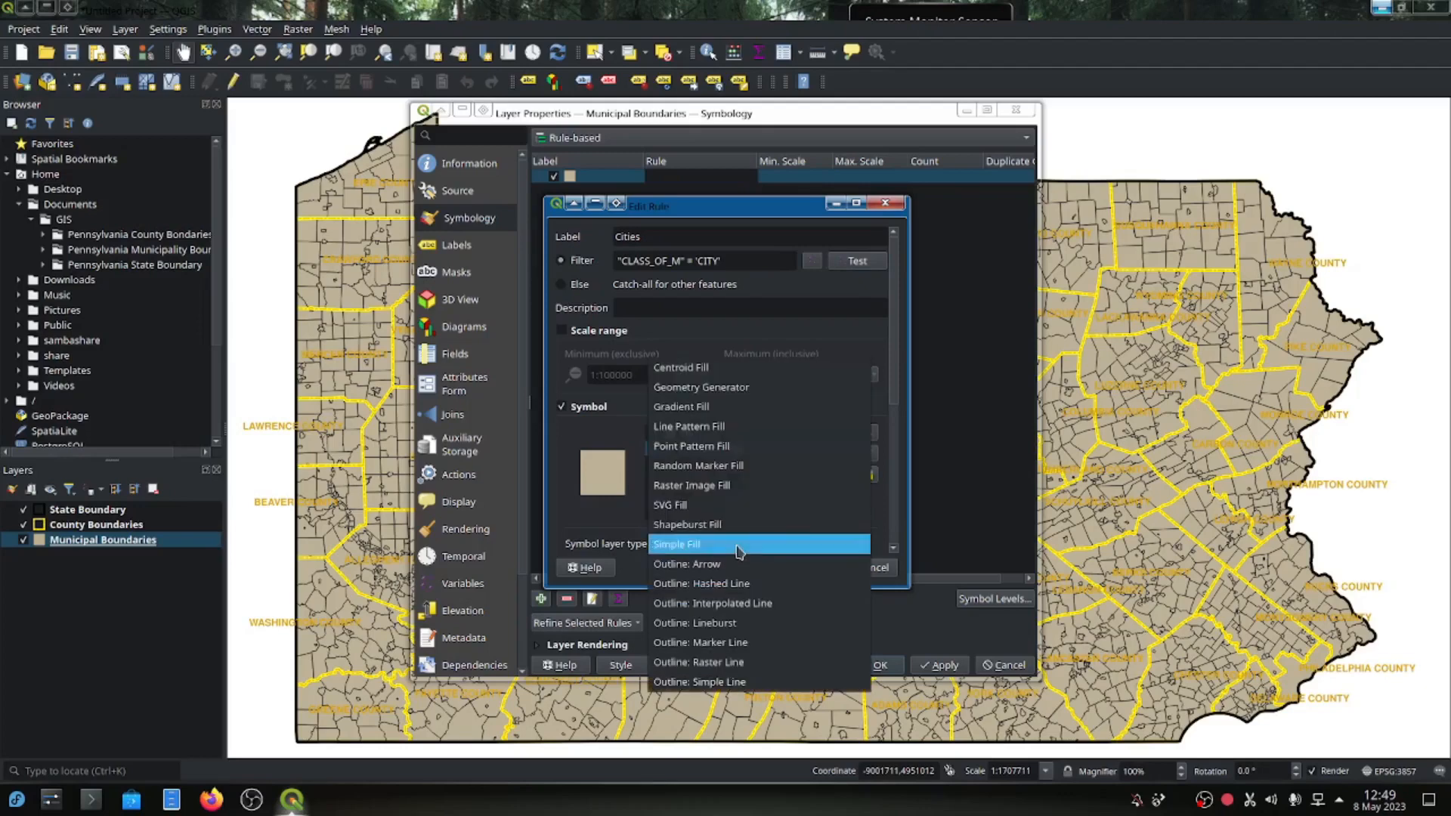
pyautogui.click(724, 529)
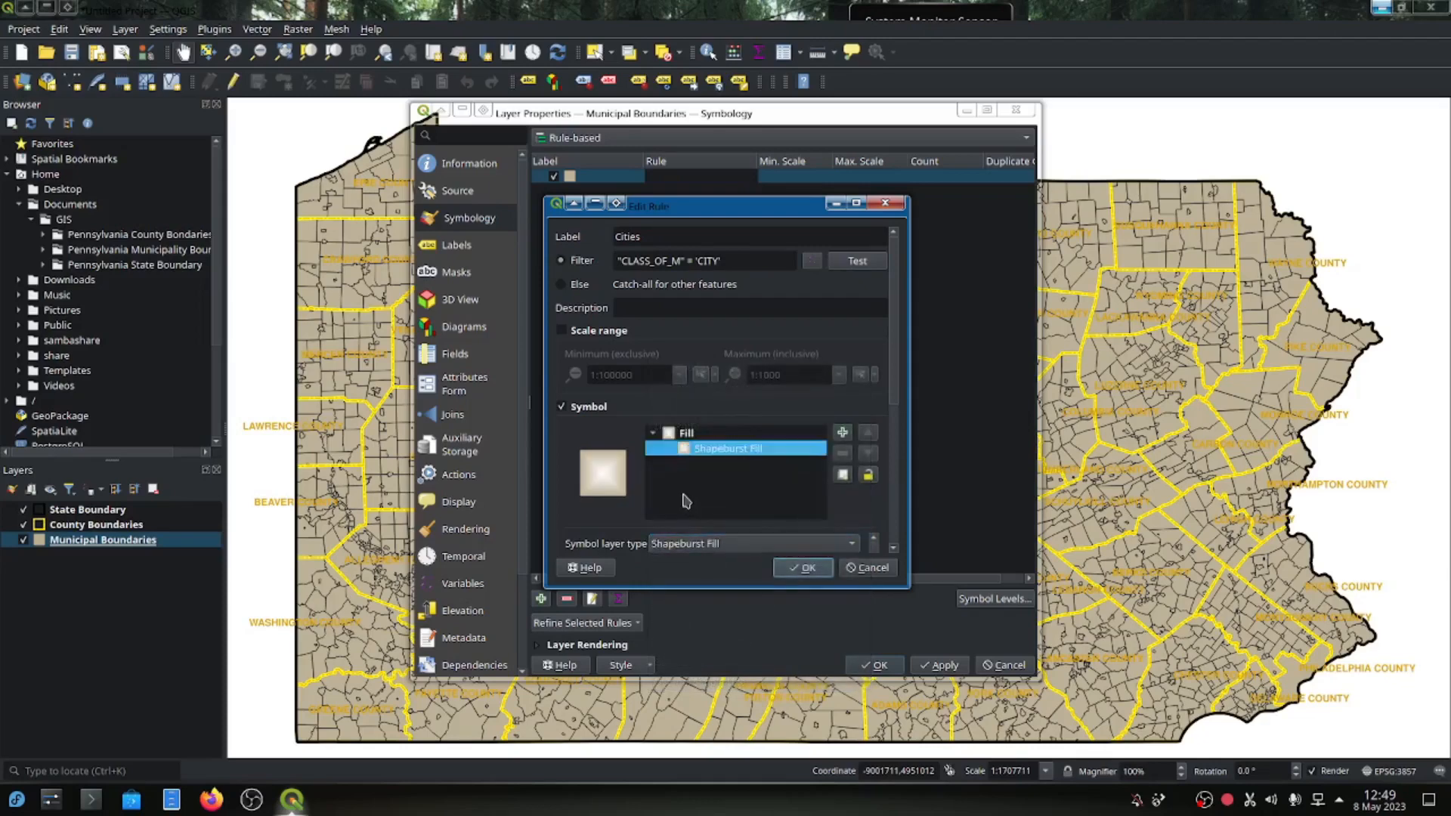
# Set the first color of the two-color shapeburst gradient to #ffc000 and accept white (#ffffff) as the second.
pyautogui.scroll(-2, 713, 486)
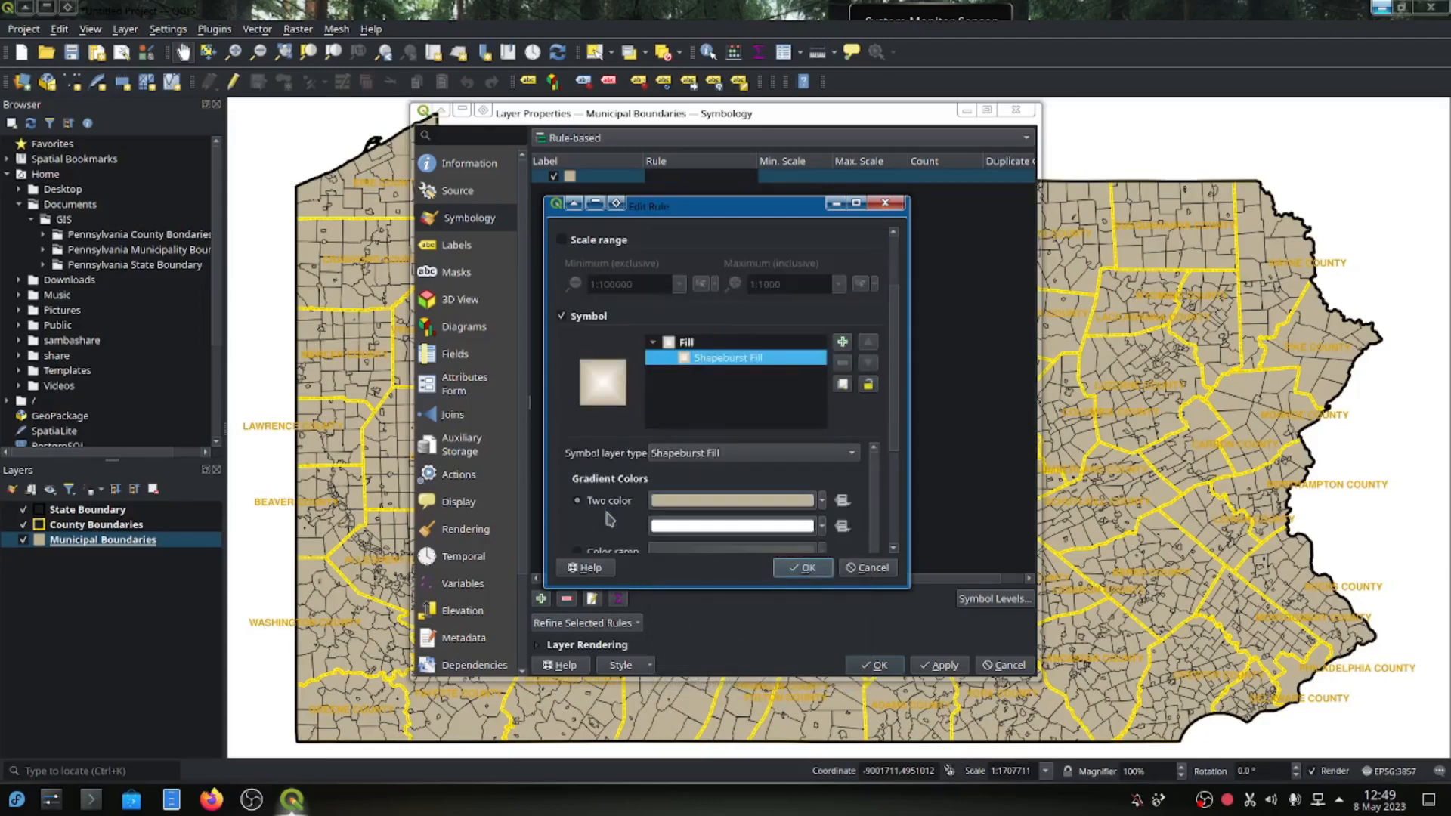
pyautogui.click(716, 501)
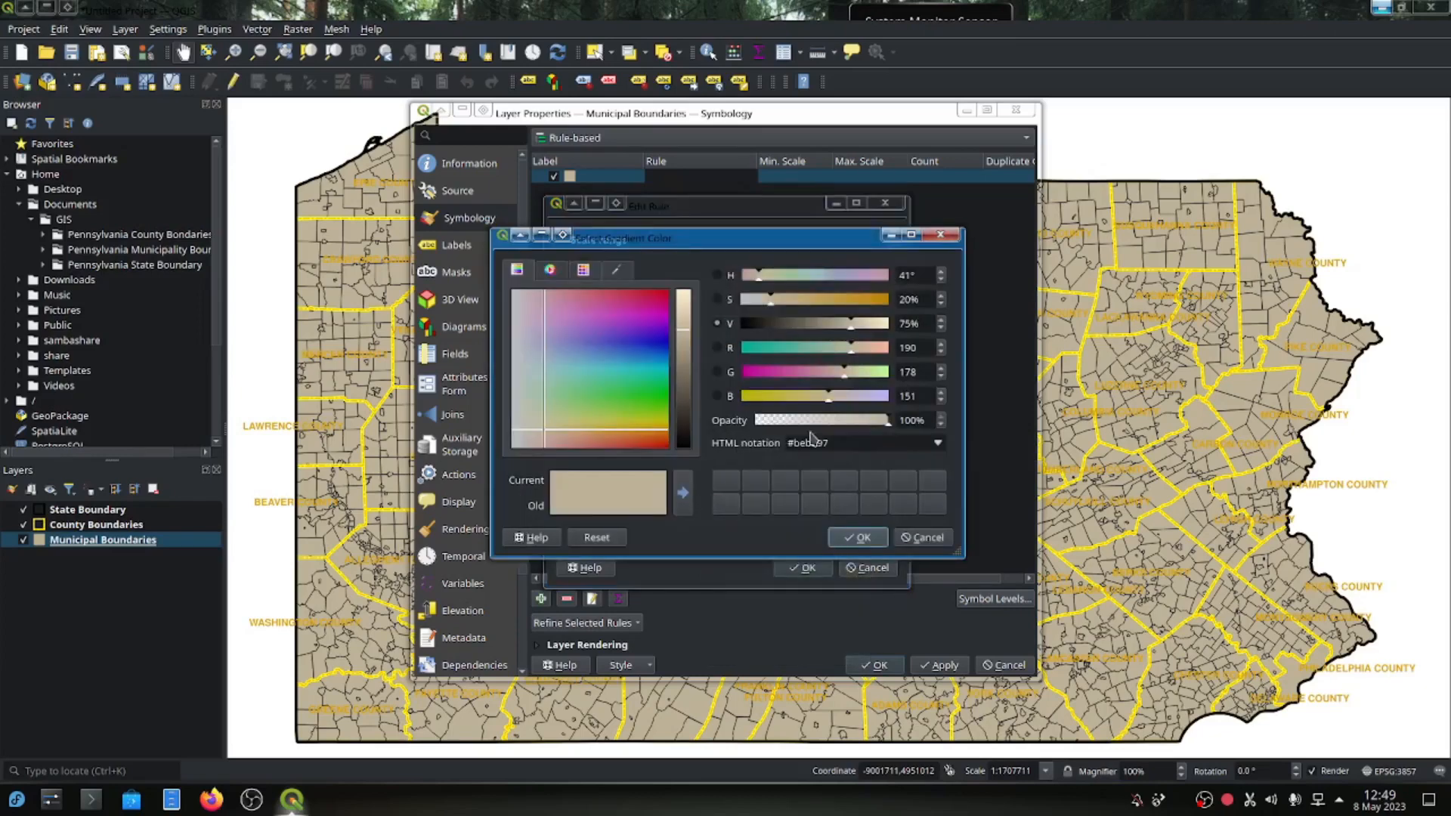
pyautogui.moveTo(840, 443); pyautogui.dragTo(795, 443)
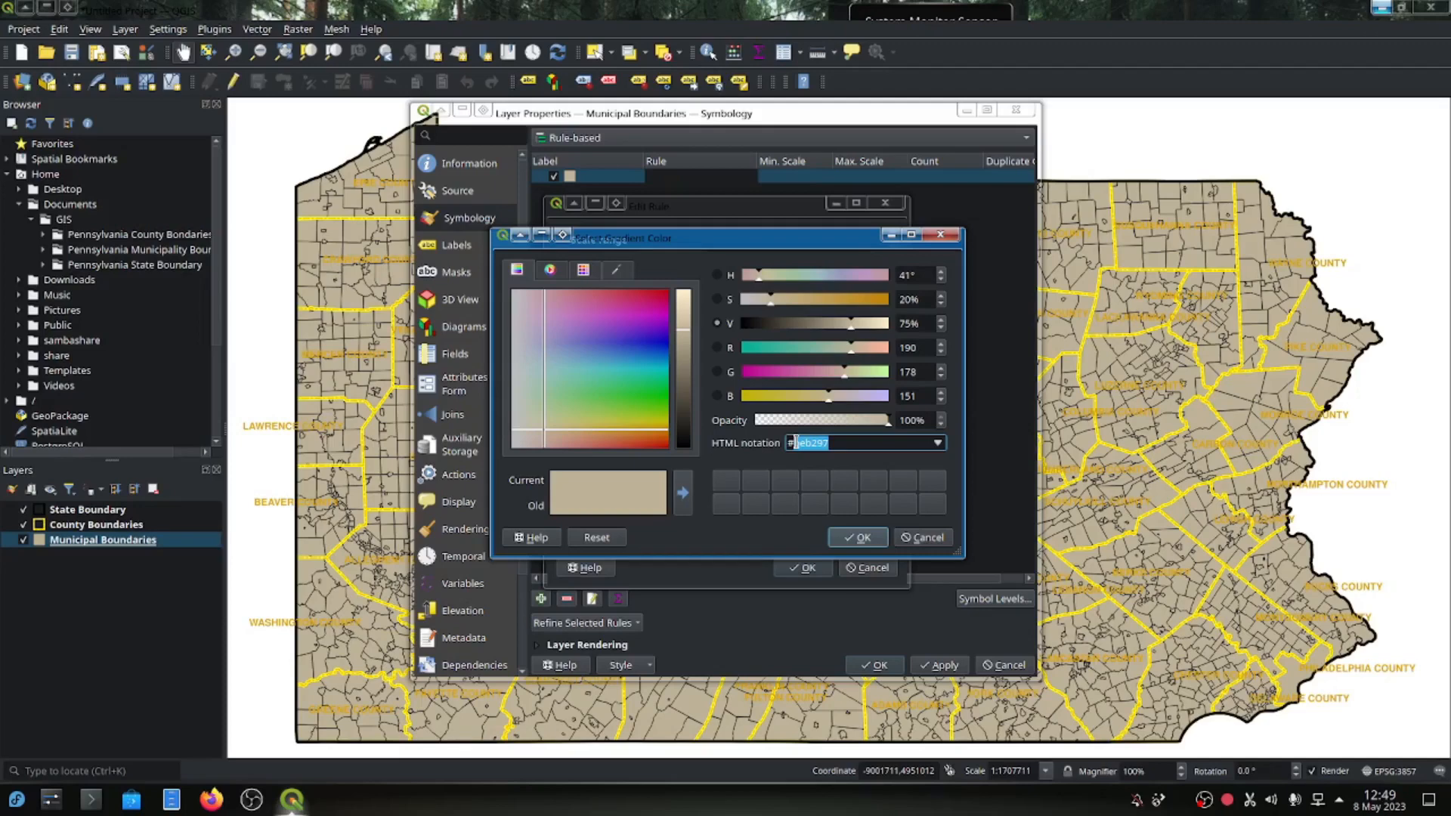
pyautogui.press('BackSpace')
pyautogui.write('ffc000')
pyautogui.press('Tab')
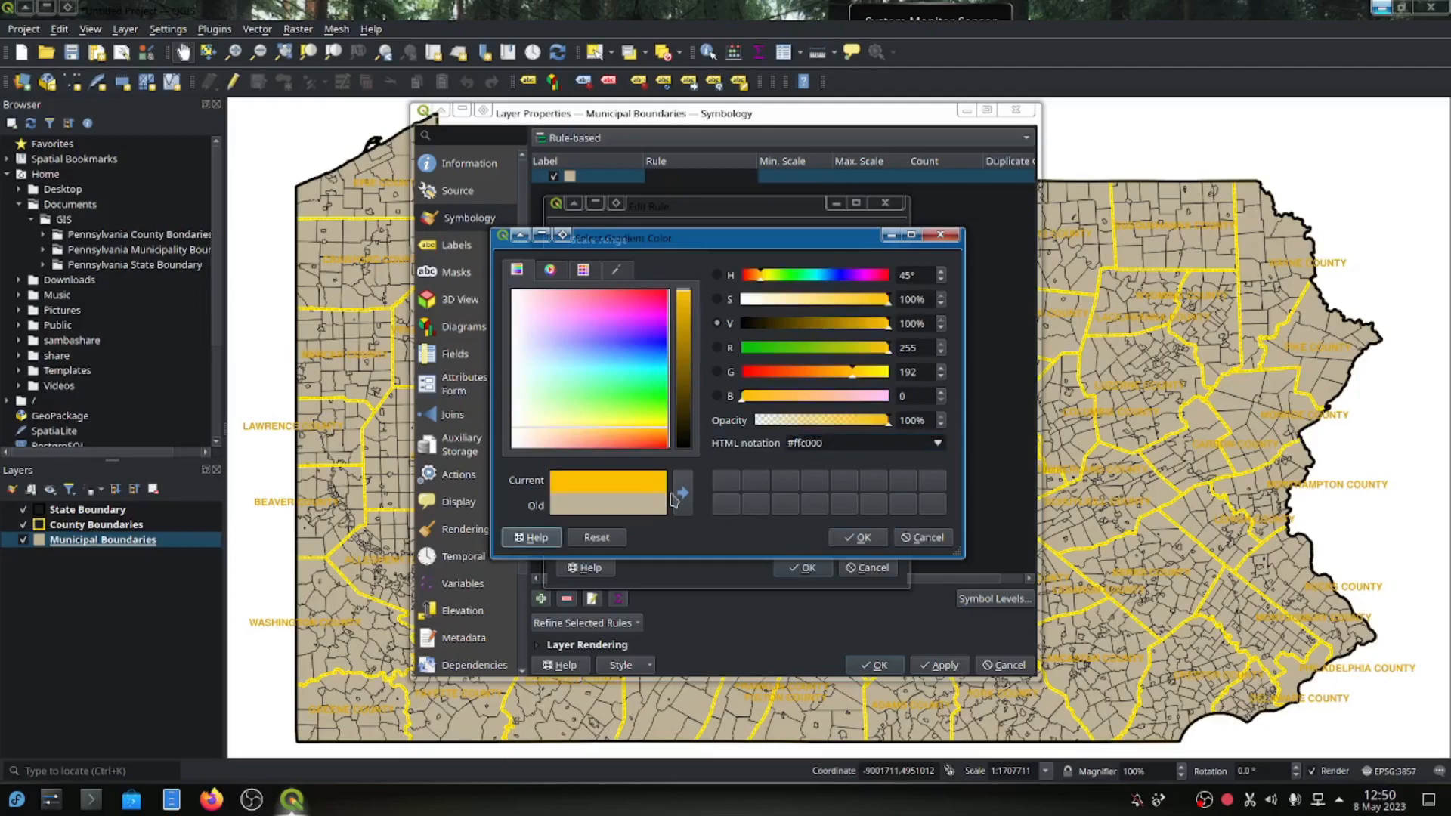
pyautogui.click(858, 538)
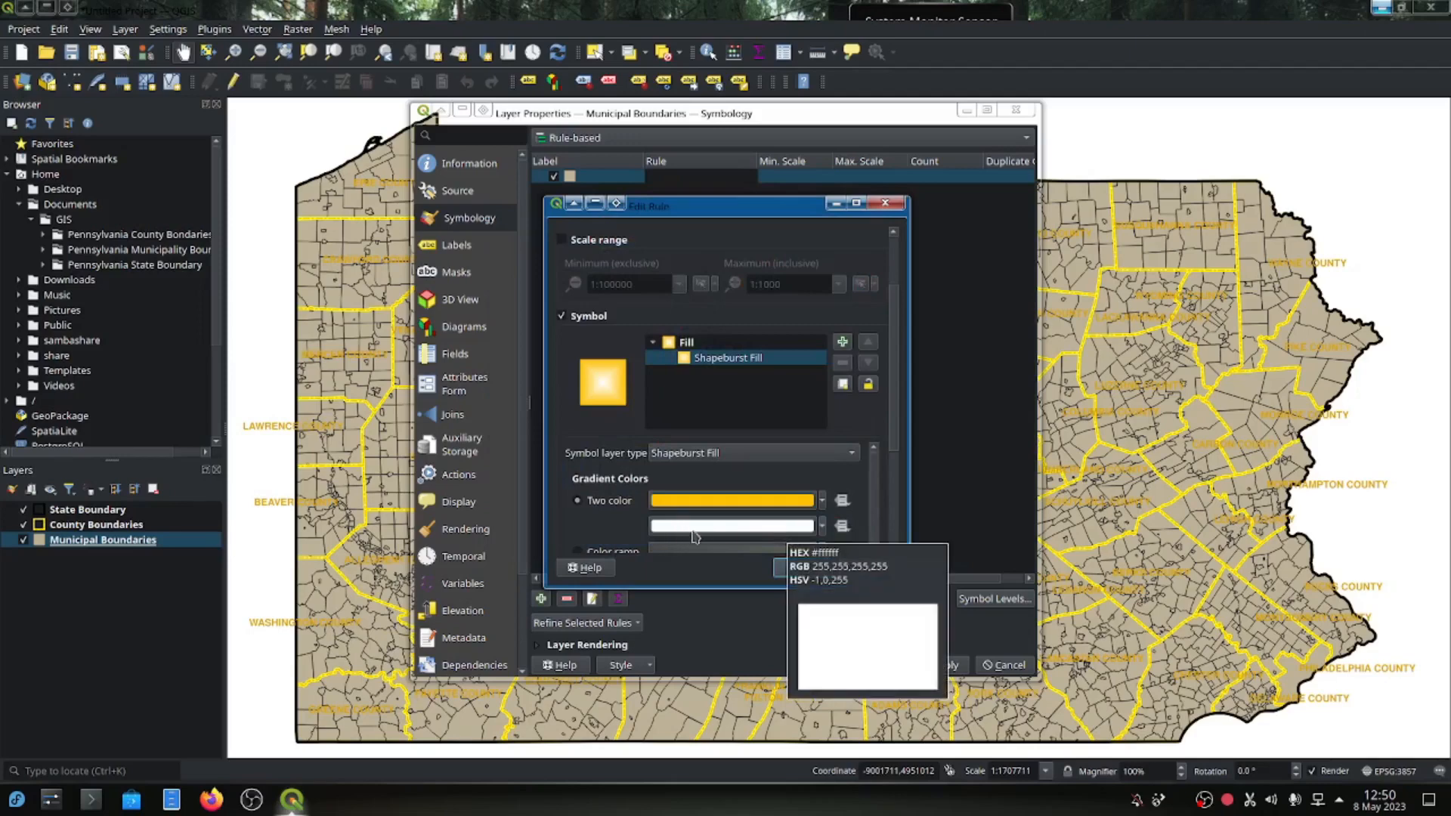
pyautogui.click(730, 527)
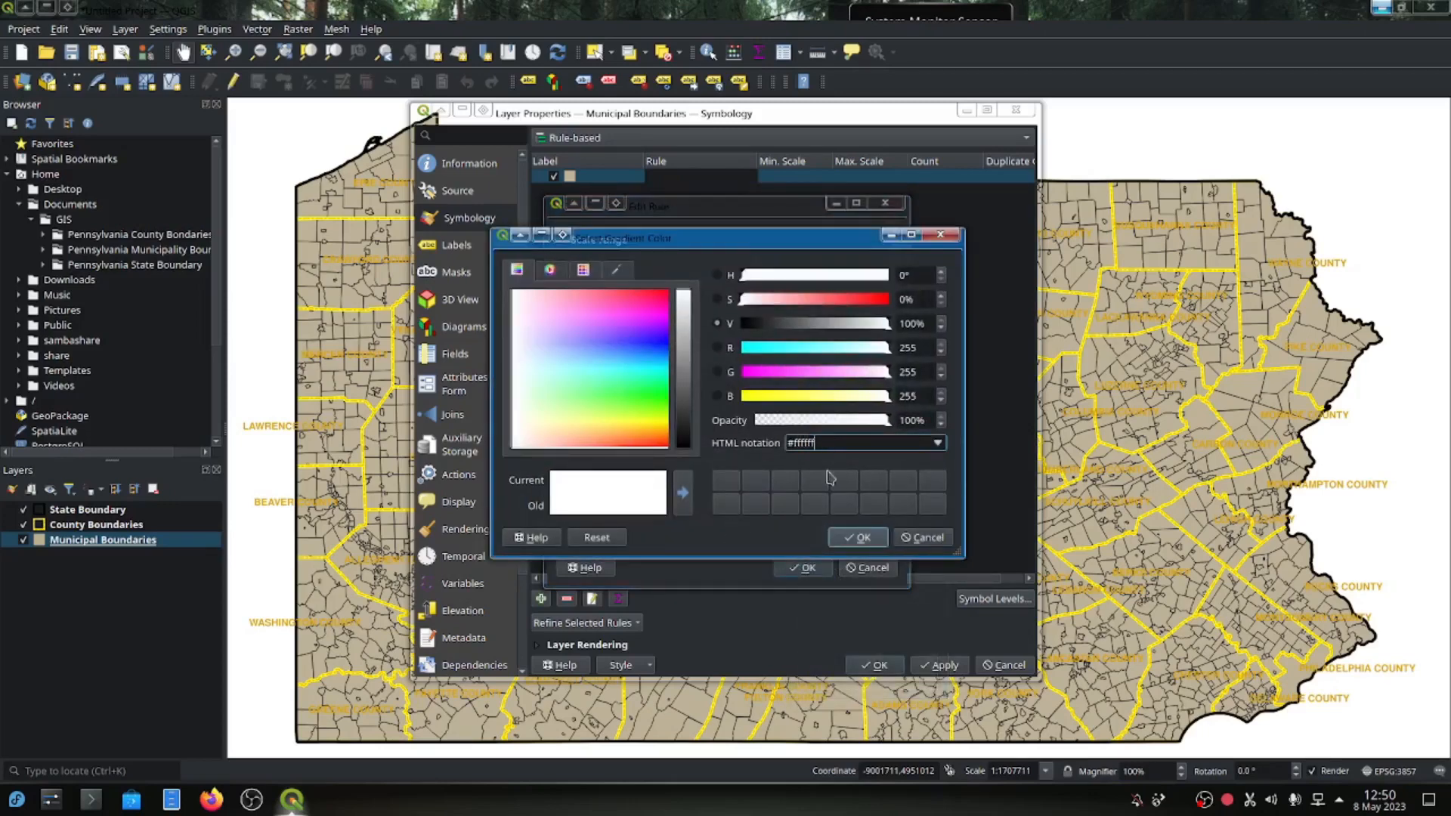
pyautogui.click(848, 541)
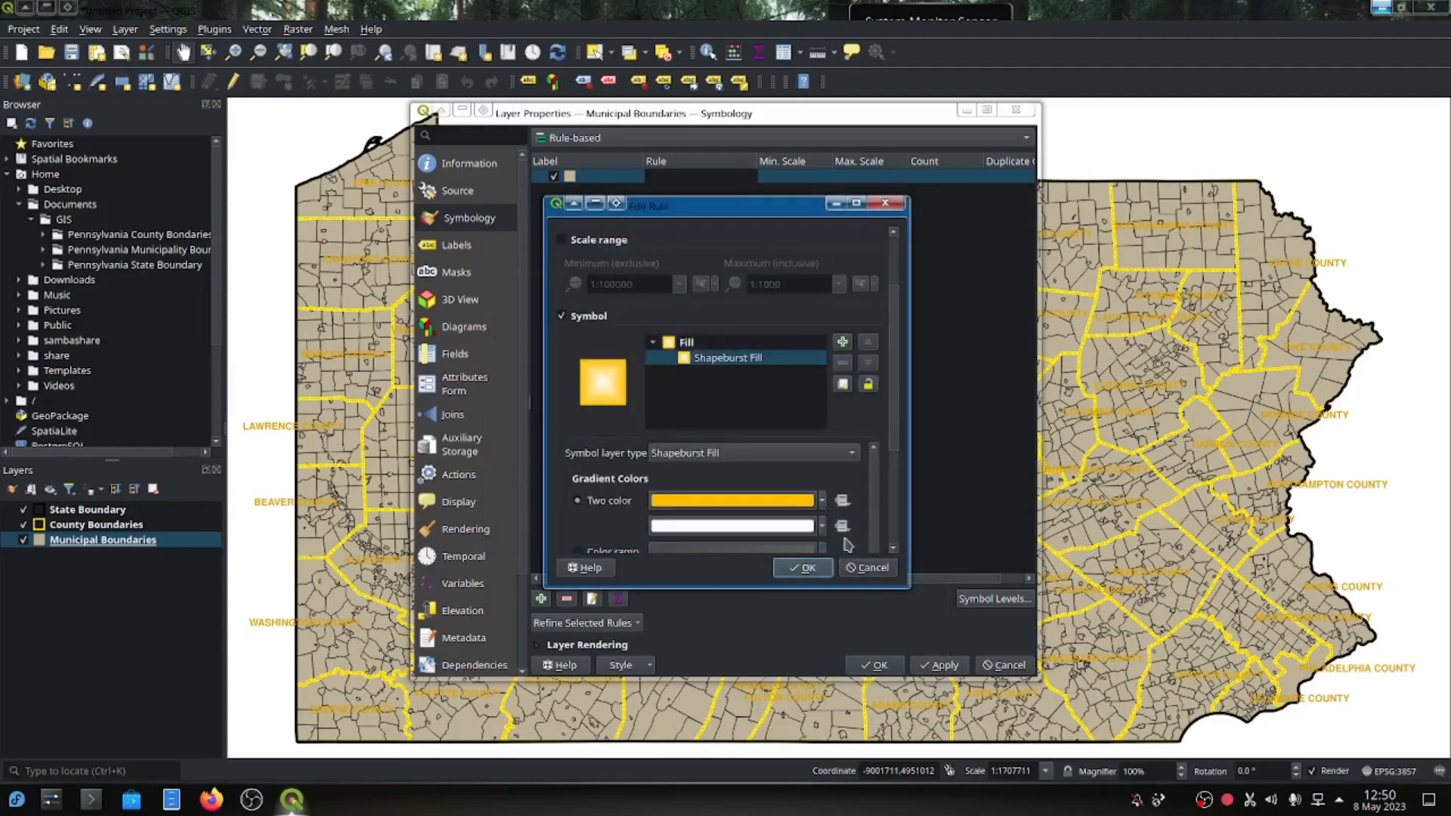
# Set the opacity of the first gradient color to 50%.
pyautogui.click(755, 503)
pyautogui.doubleClick(900, 420)
pyautogui.write('50')
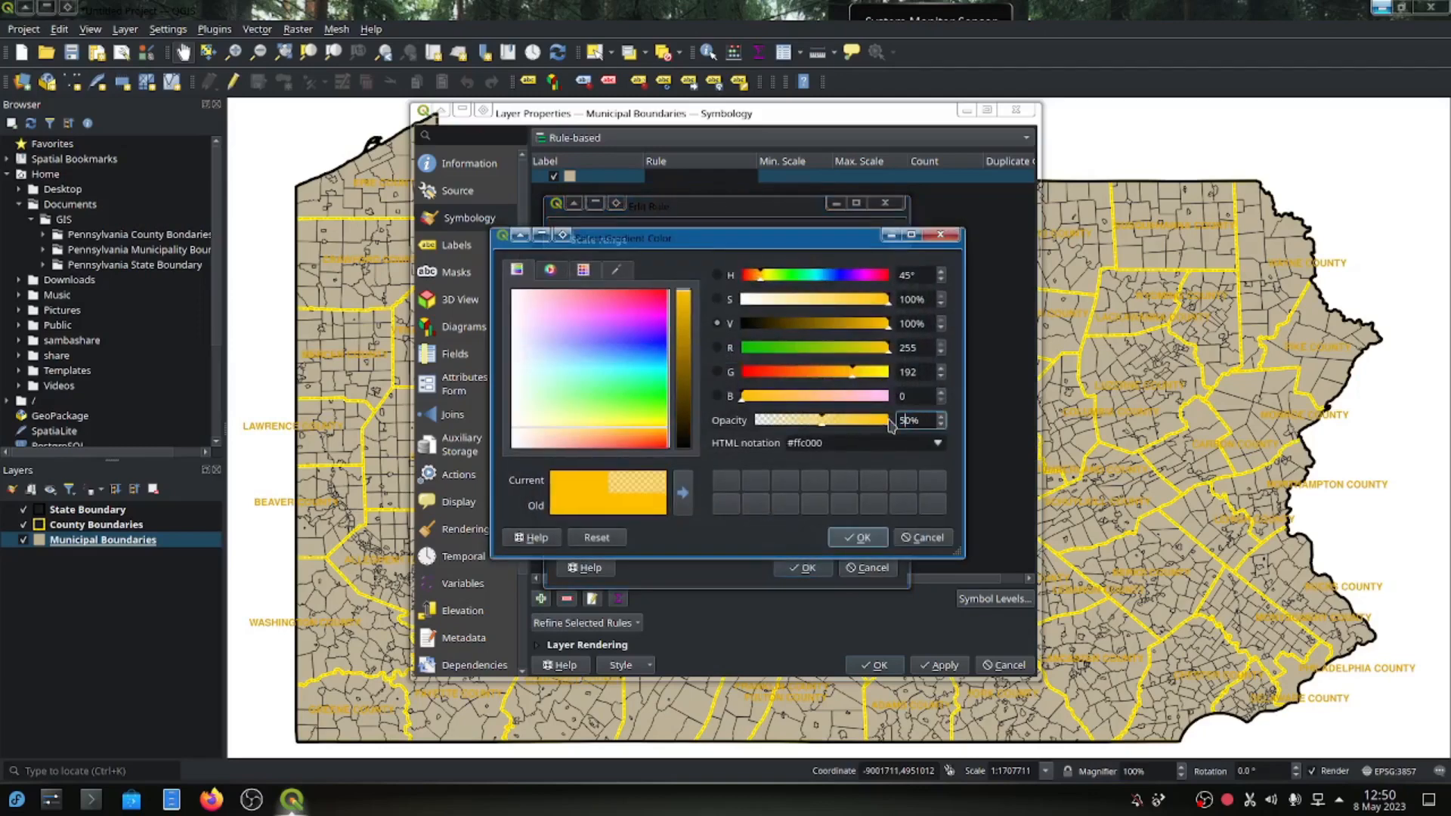
pyautogui.press('Tab')
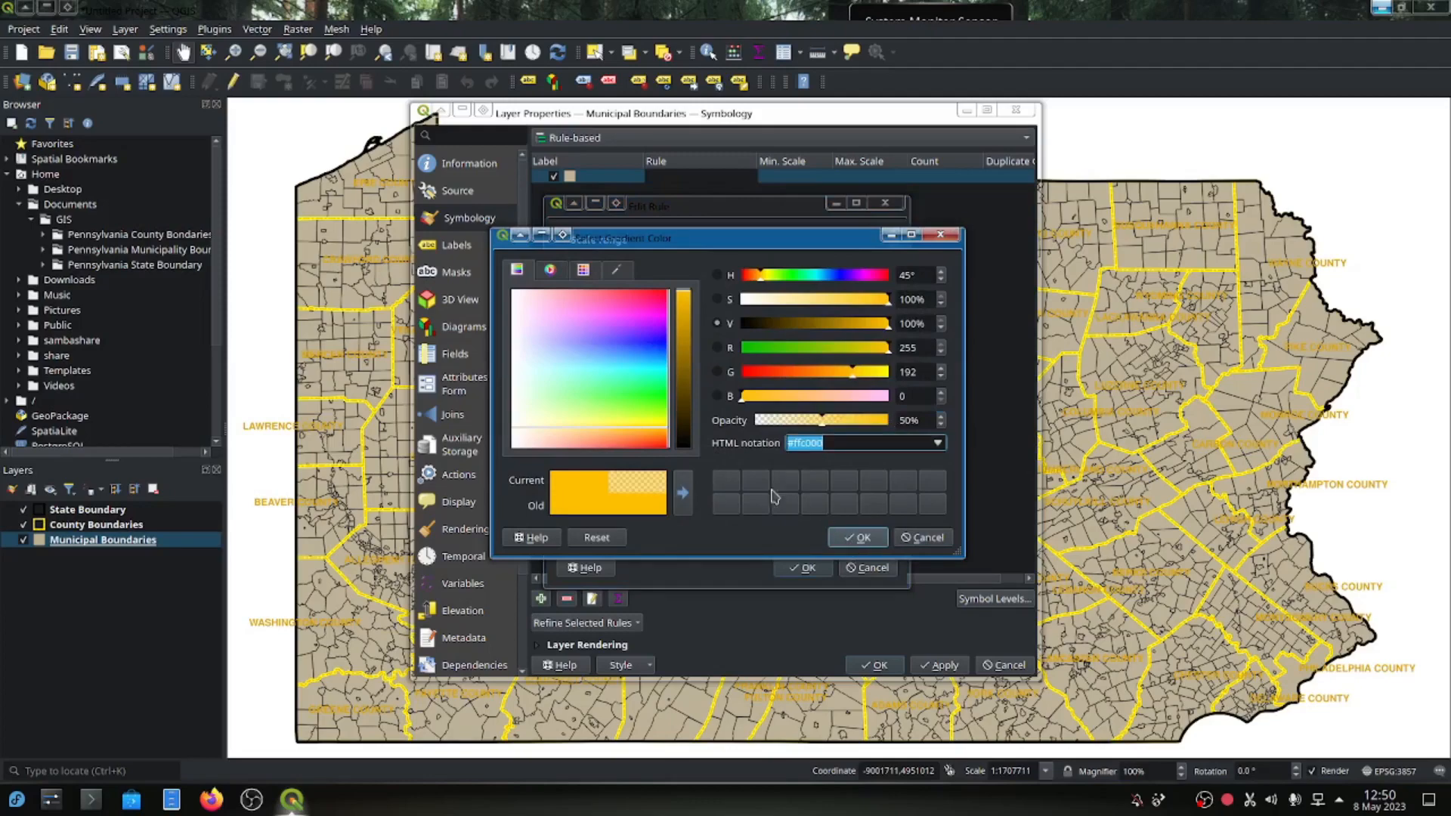
pyautogui.click(858, 538)
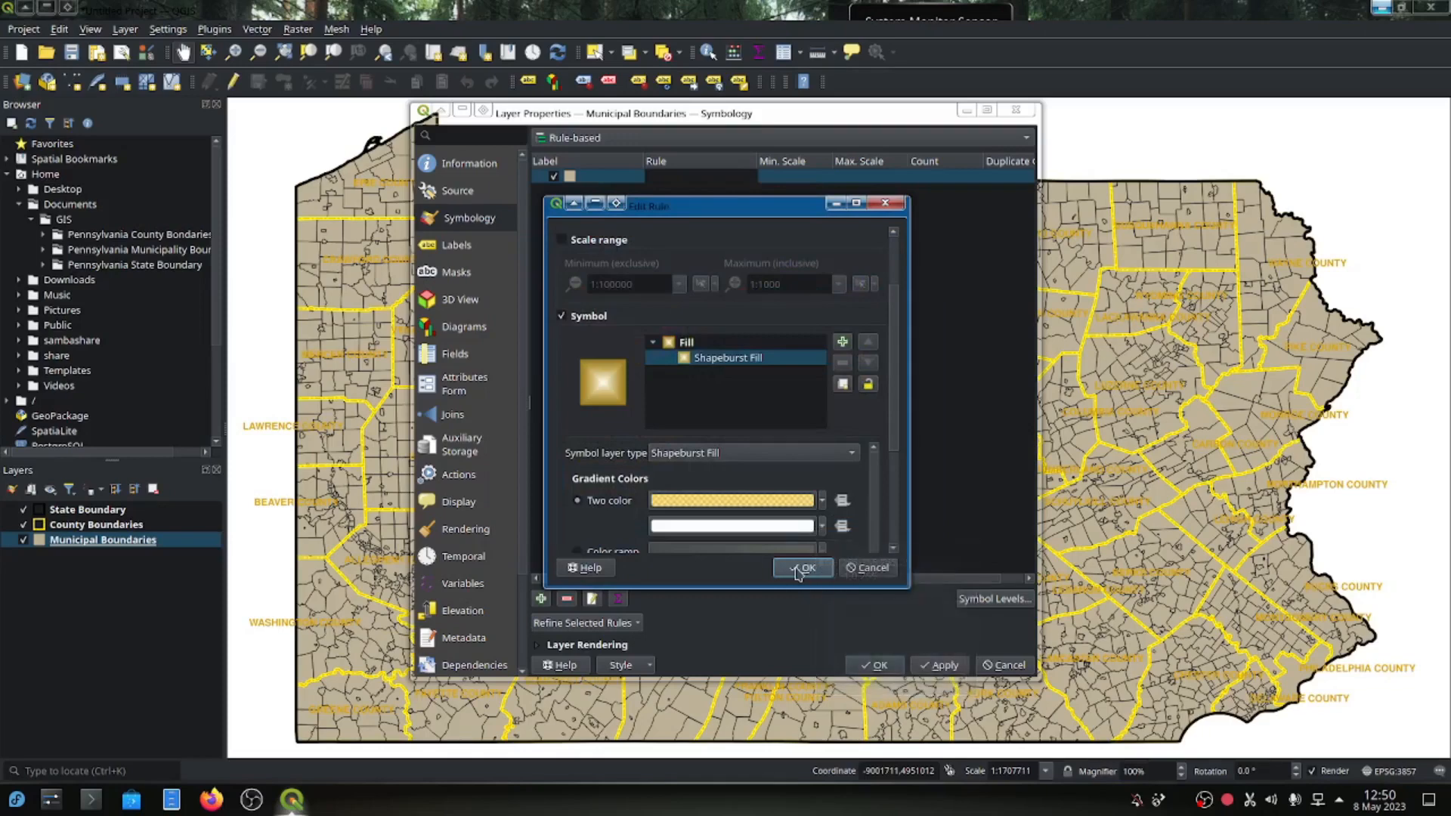
# Switch the shapeburst shading style to Set distance, then accept the Cities rule and apply the symbology to the layer.
pyautogui.scroll(-5, 891, 447)
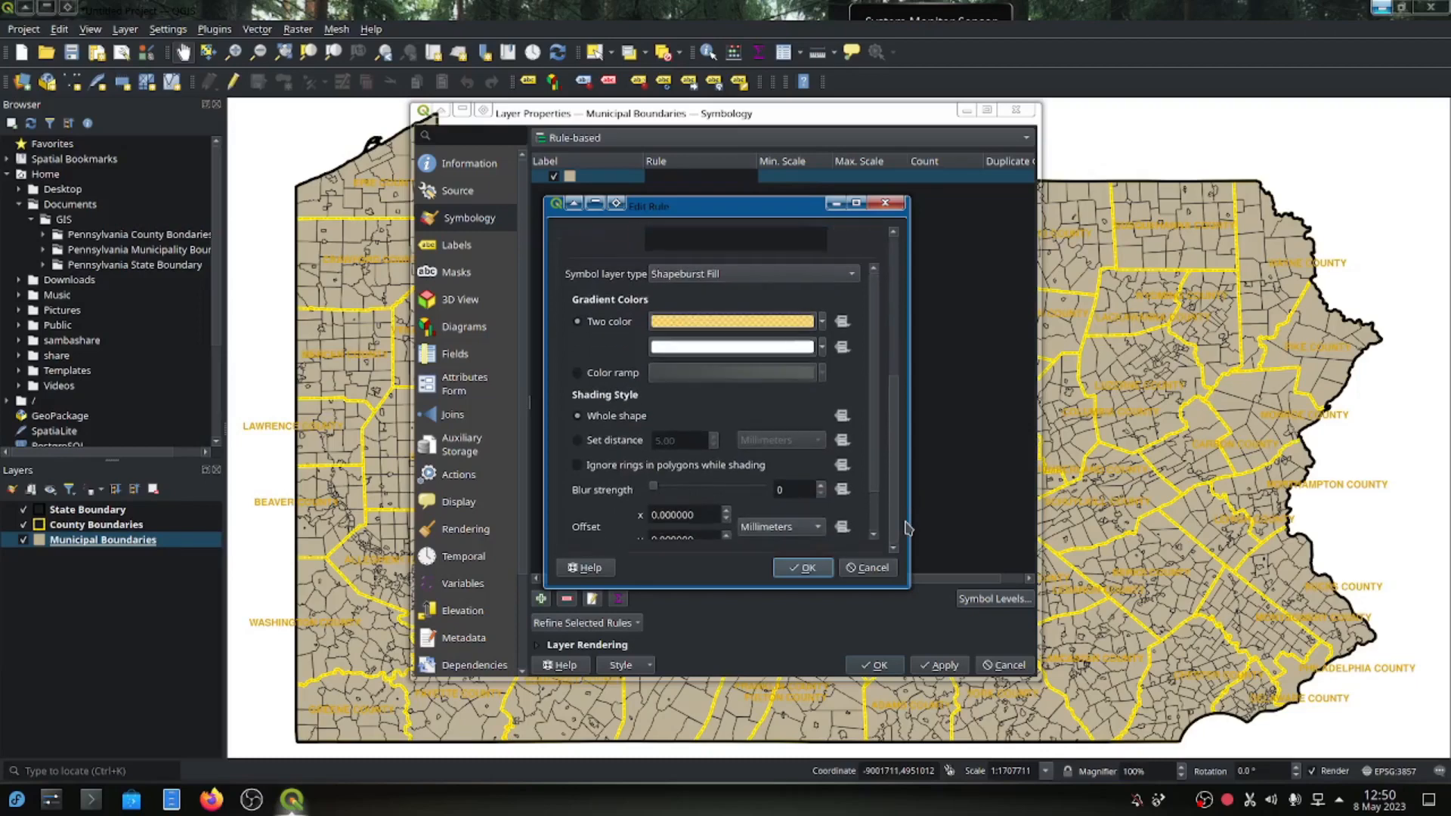
pyautogui.click(594, 445)
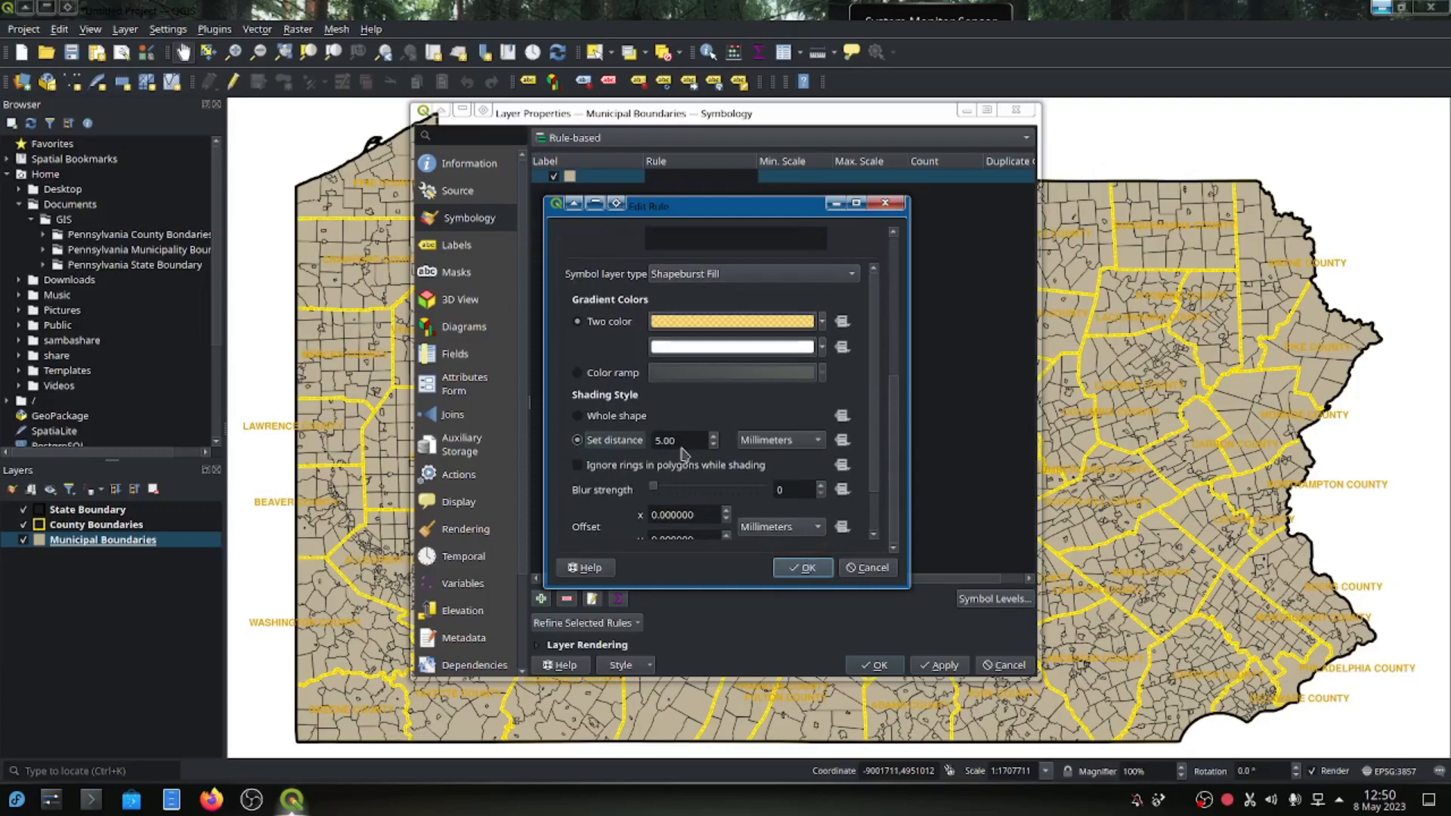
pyautogui.click(802, 573)
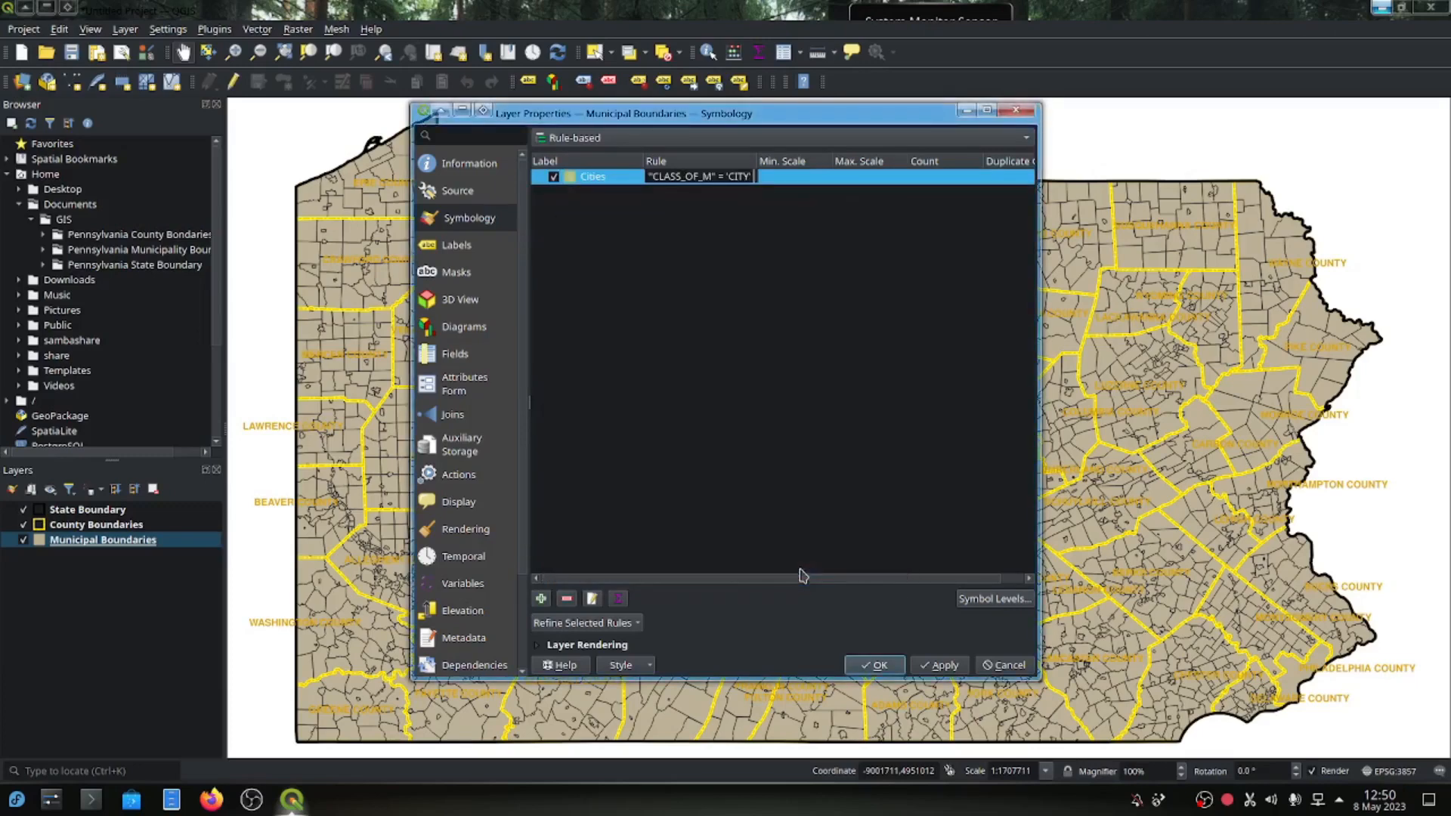
pyautogui.click(938, 672)
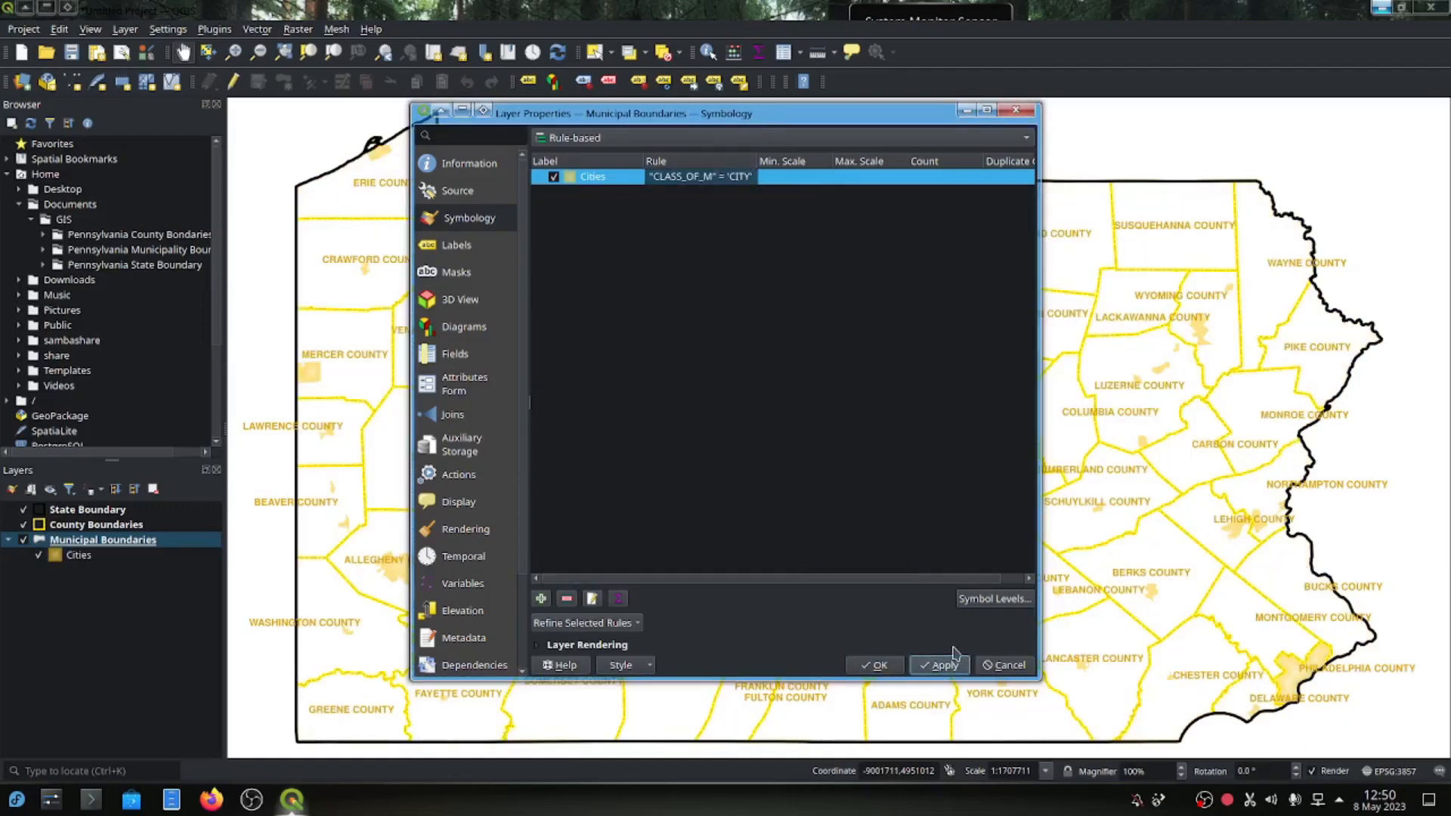
pyautogui.click(877, 666)
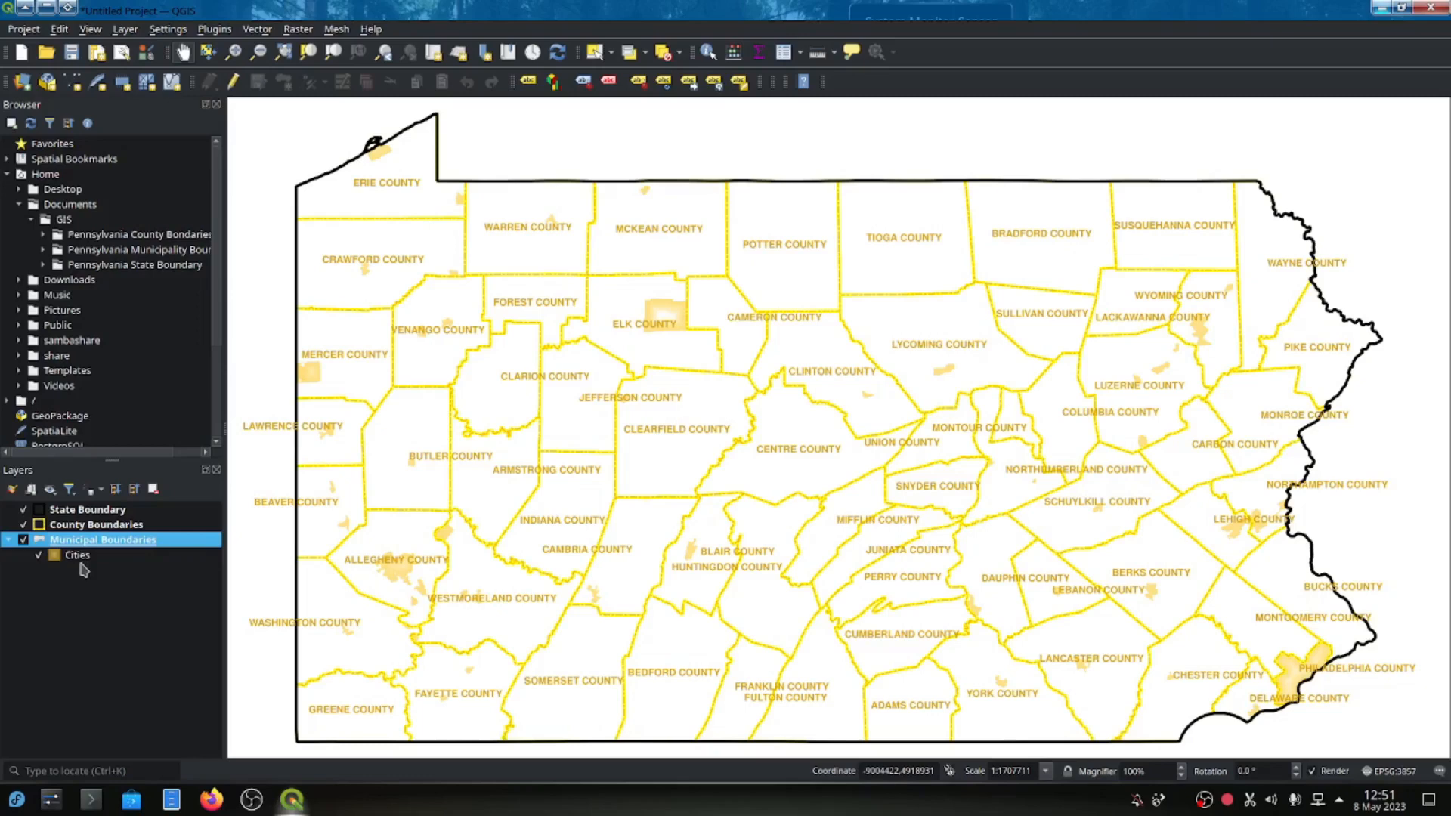
# Reopen the Municipal Boundaries symbology properties and add a new rule labelled Boros and Town.
pyautogui.moveTo(173, 551)
pyautogui.rightClick(173, 549)
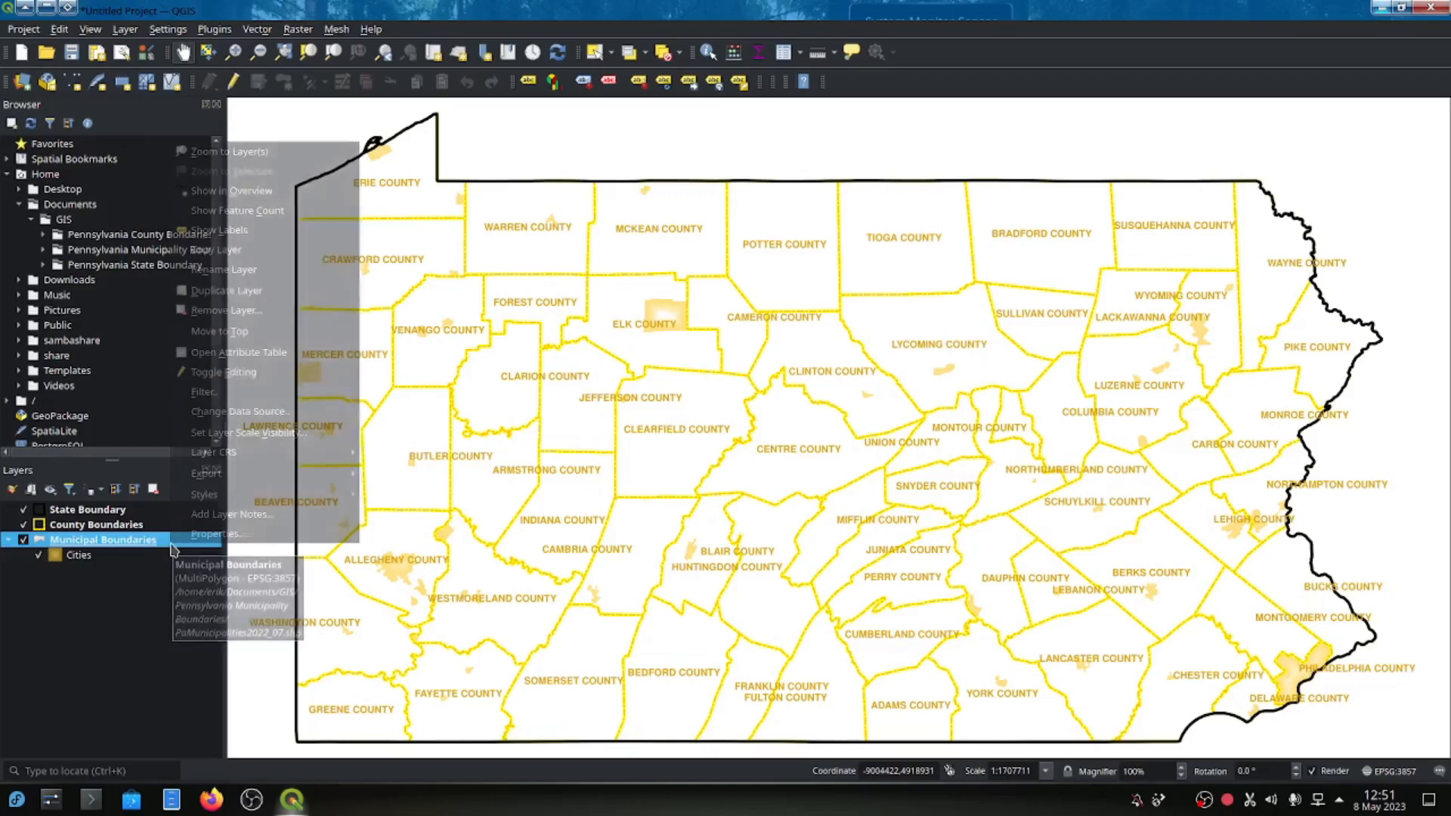
pyautogui.click(215, 535)
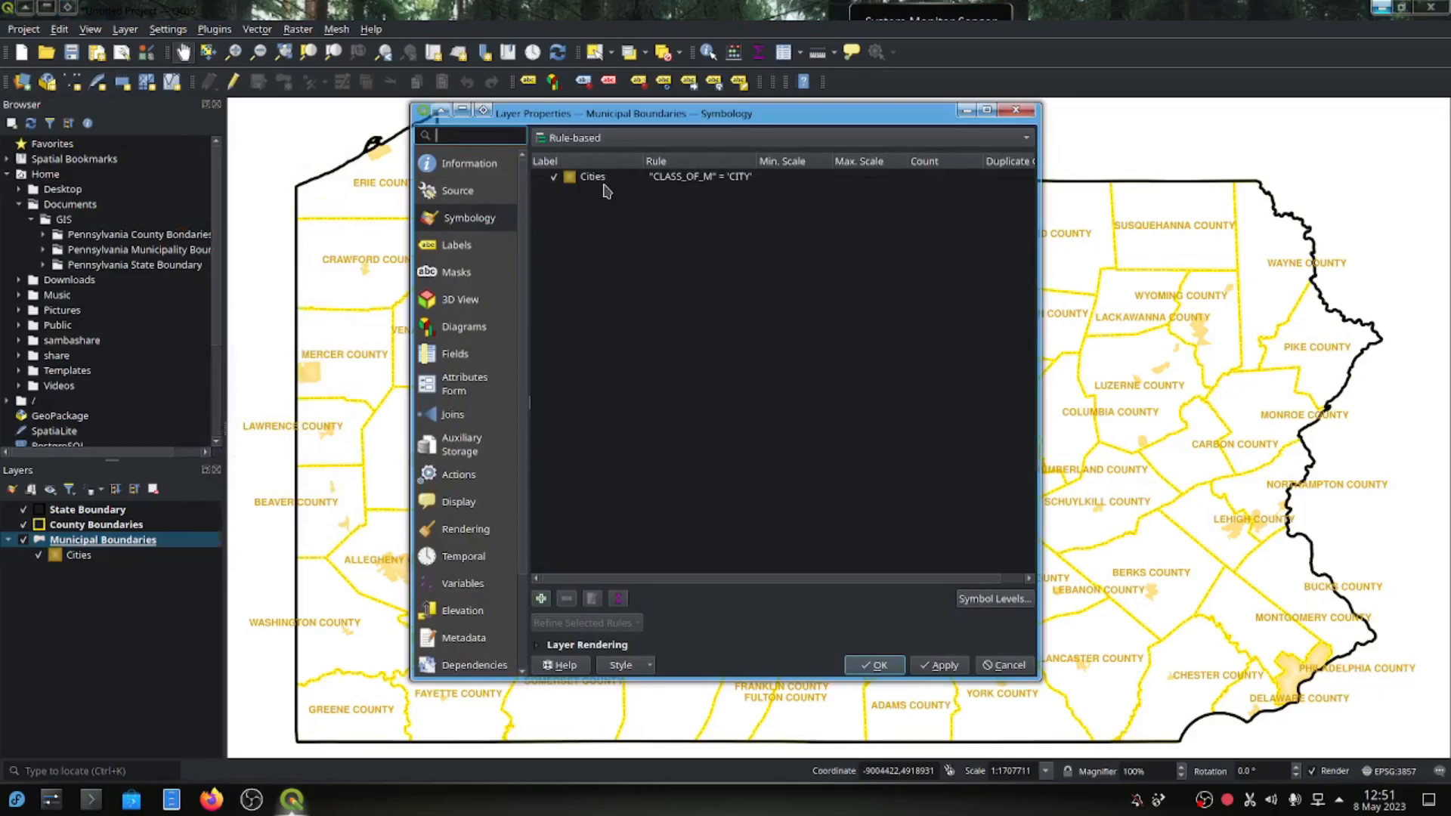
pyautogui.click(541, 598)
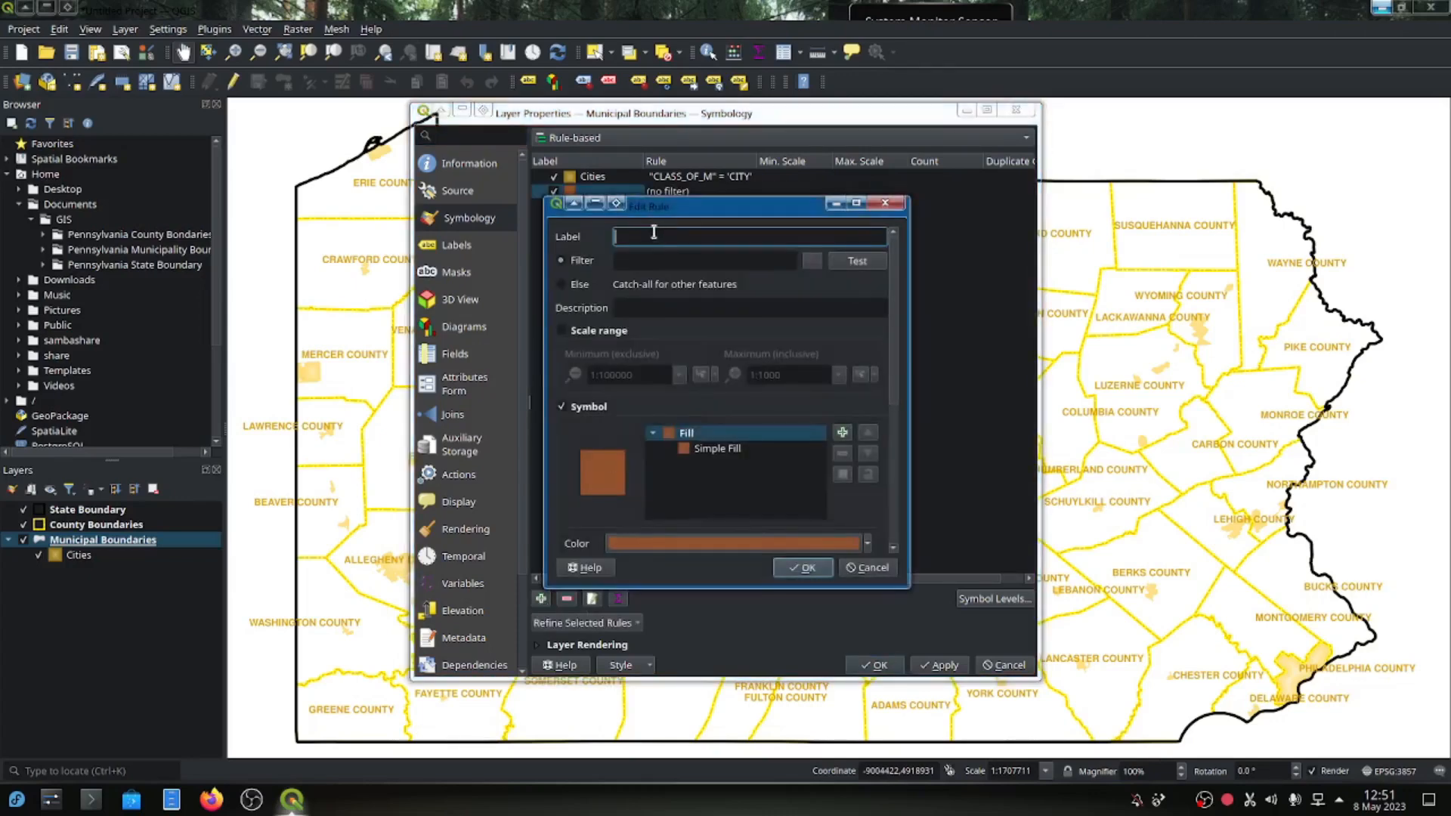
pyautogui.write('Cities and')
pyautogui.hotkey('ctrl', 'a')
pyautogui.write('Boros and Town')
# Start the Boros and Town rule's filter expression with the condition "CLASS_OF_M" = 'BORO', picking the value from the field's unique values.
pyautogui.click(813, 265)
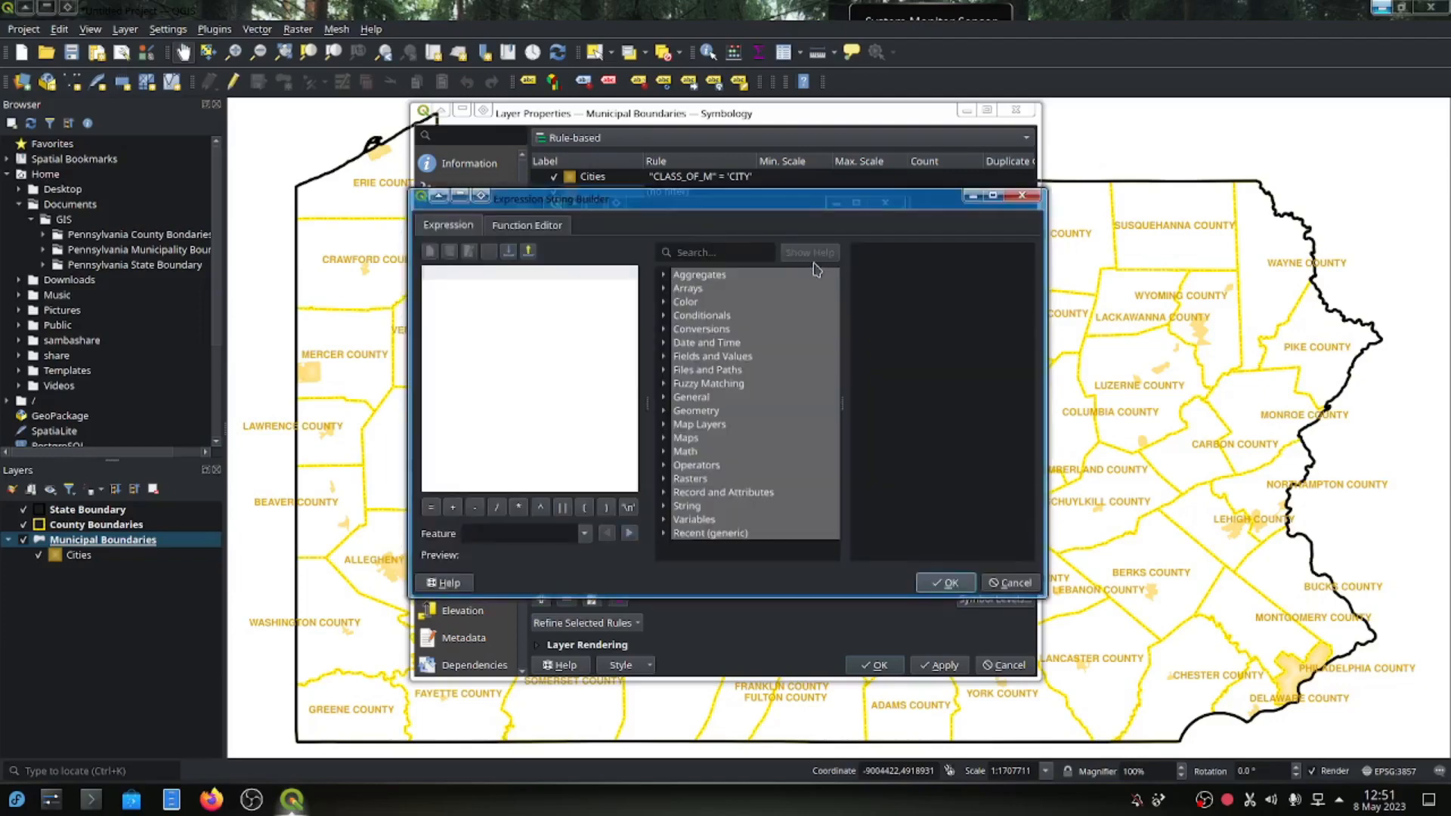
pyautogui.click(665, 358)
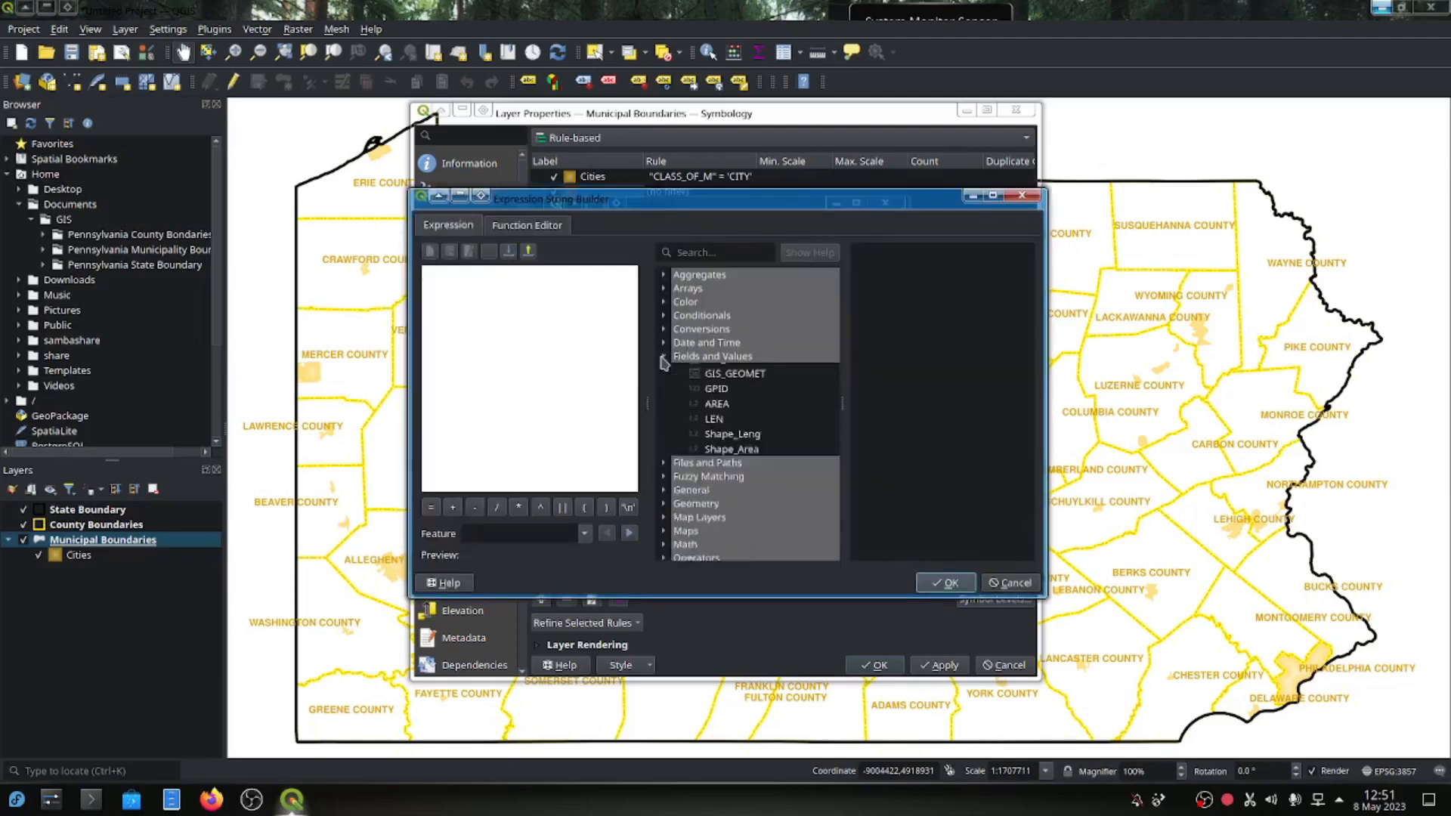
pyautogui.scroll(-2, 742, 439)
pyautogui.scroll(-2, 743, 439)
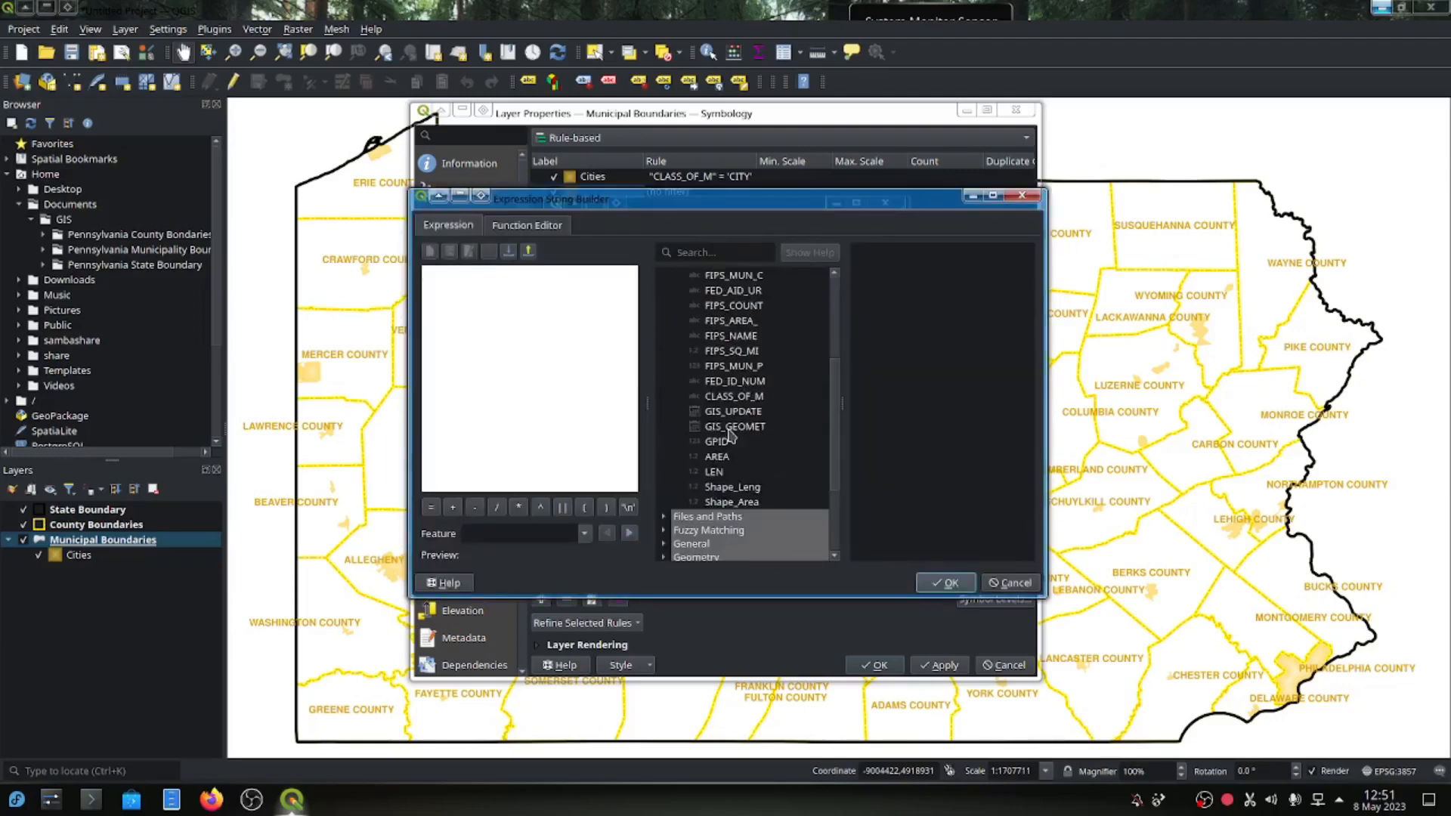
pyautogui.click(735, 397)
pyautogui.doubleClick(735, 397)
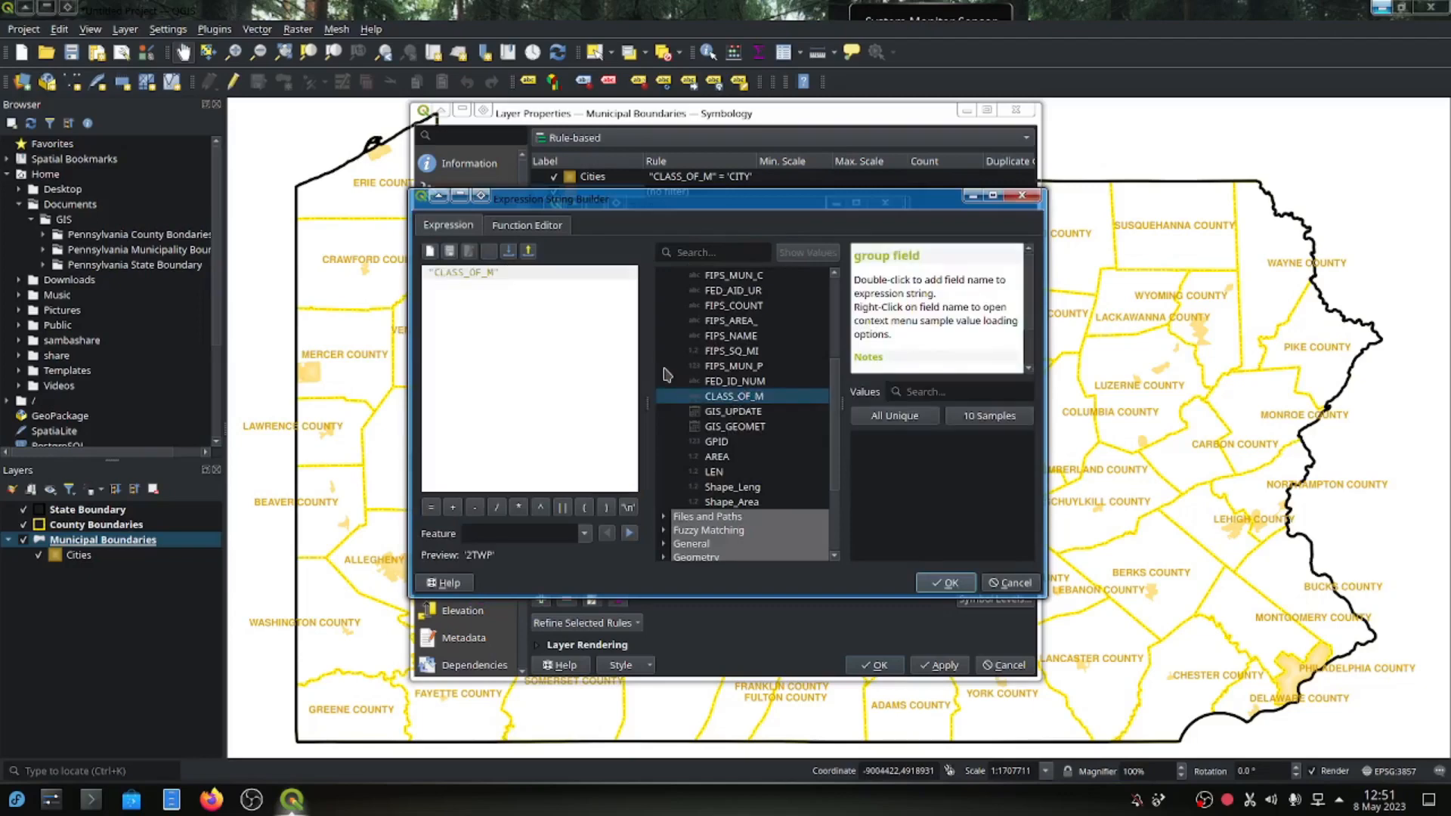
pyautogui.write('=')
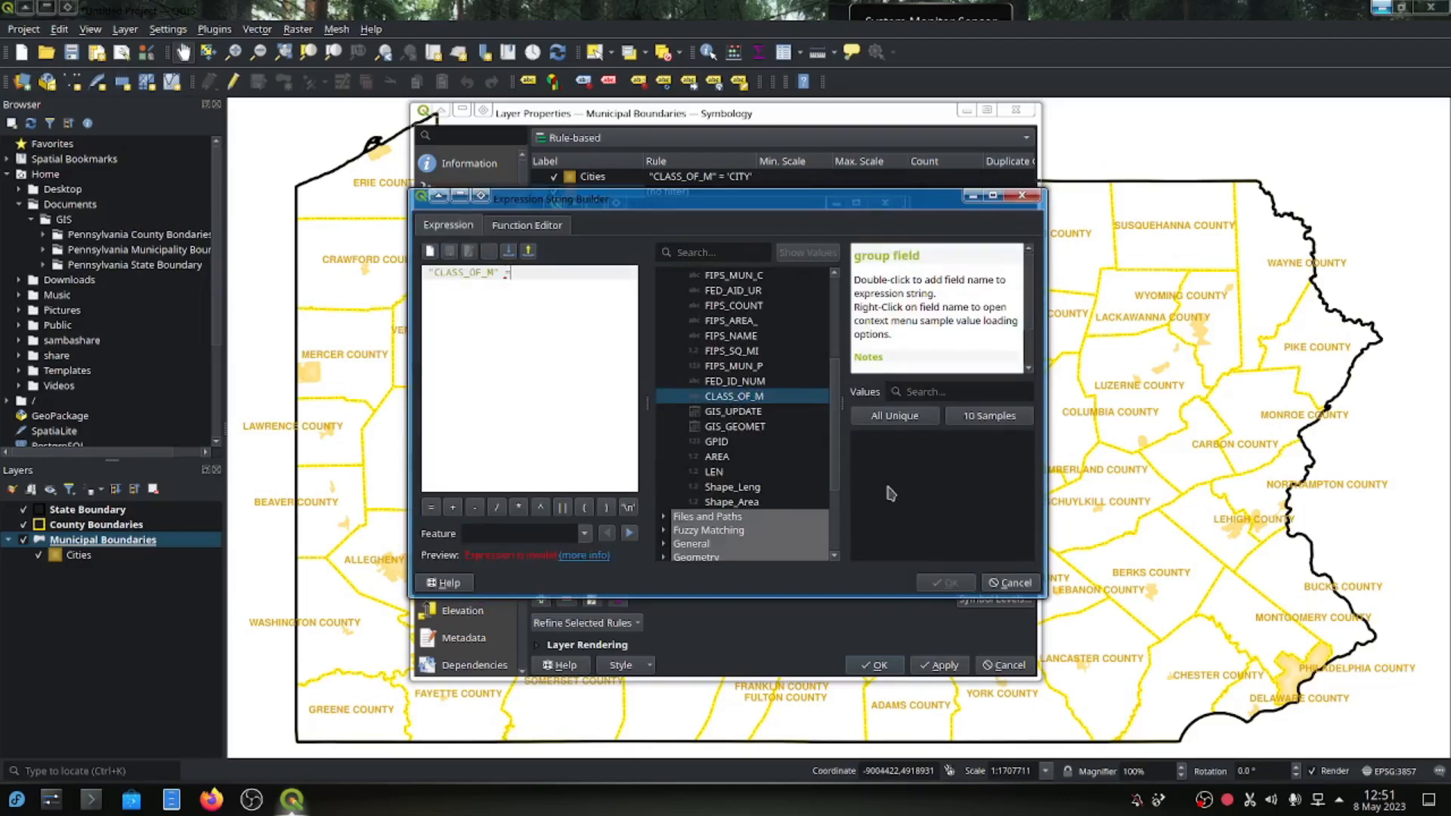
pyautogui.click(905, 420)
pyautogui.doubleClick(867, 465)
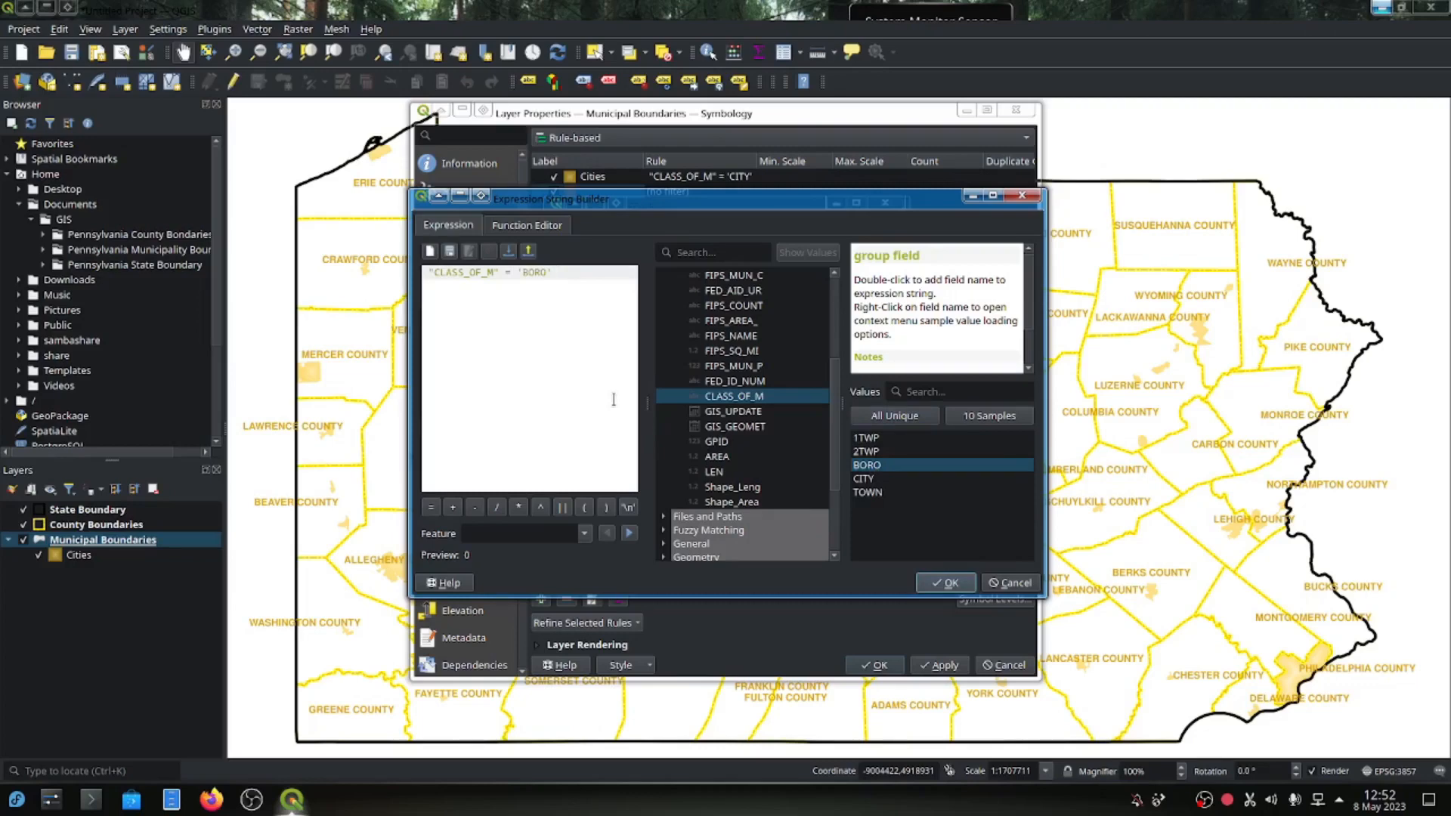
# Extend the filter with OR "CLASS_OF_M" = 'TOWN', accept the expression and test the filter.
pyautogui.write('OR')
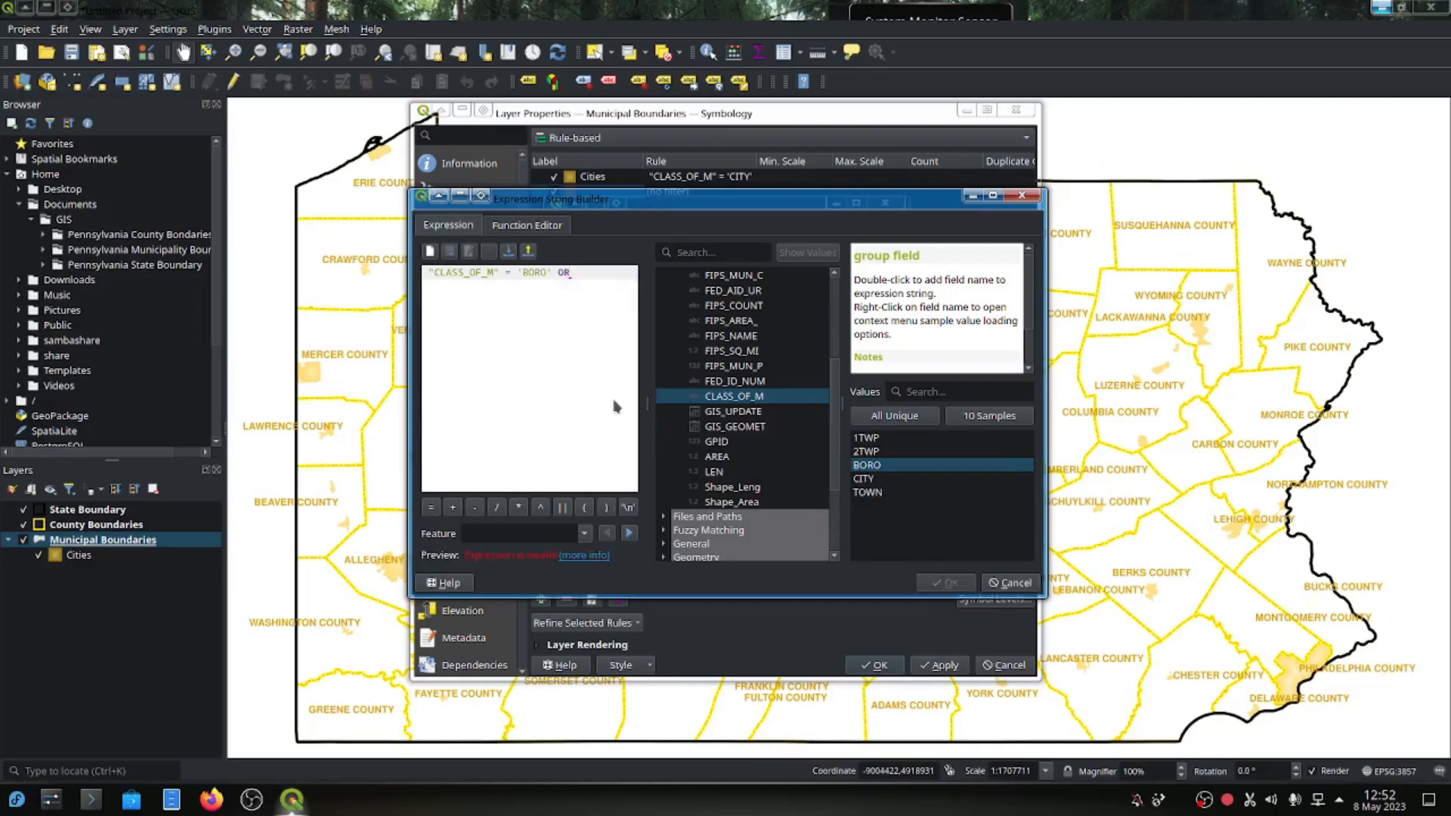
pyautogui.doubleClick(719, 397)
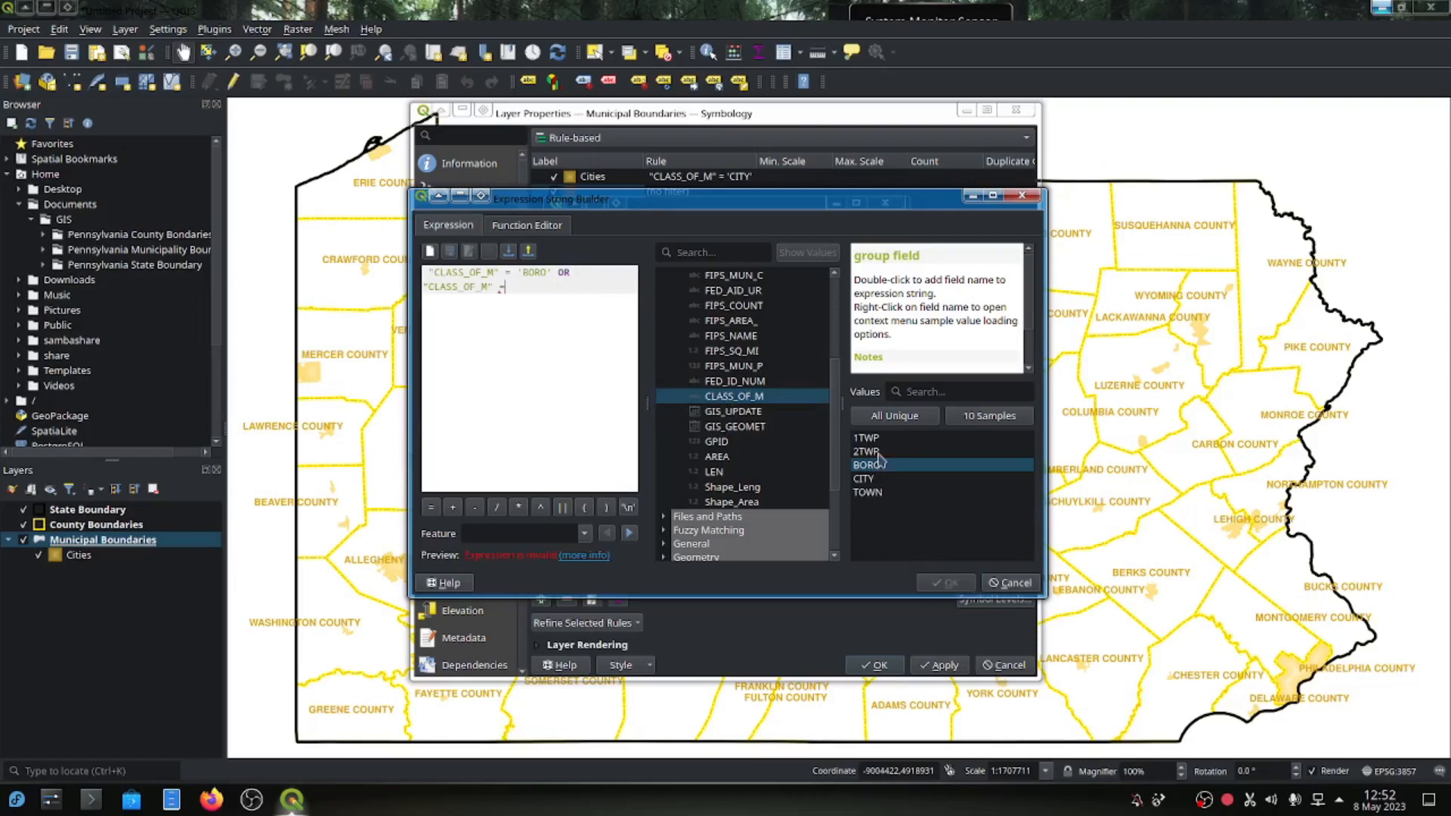
pyautogui.write('=')
pyautogui.click(877, 493)
pyautogui.doubleClick(876, 492)
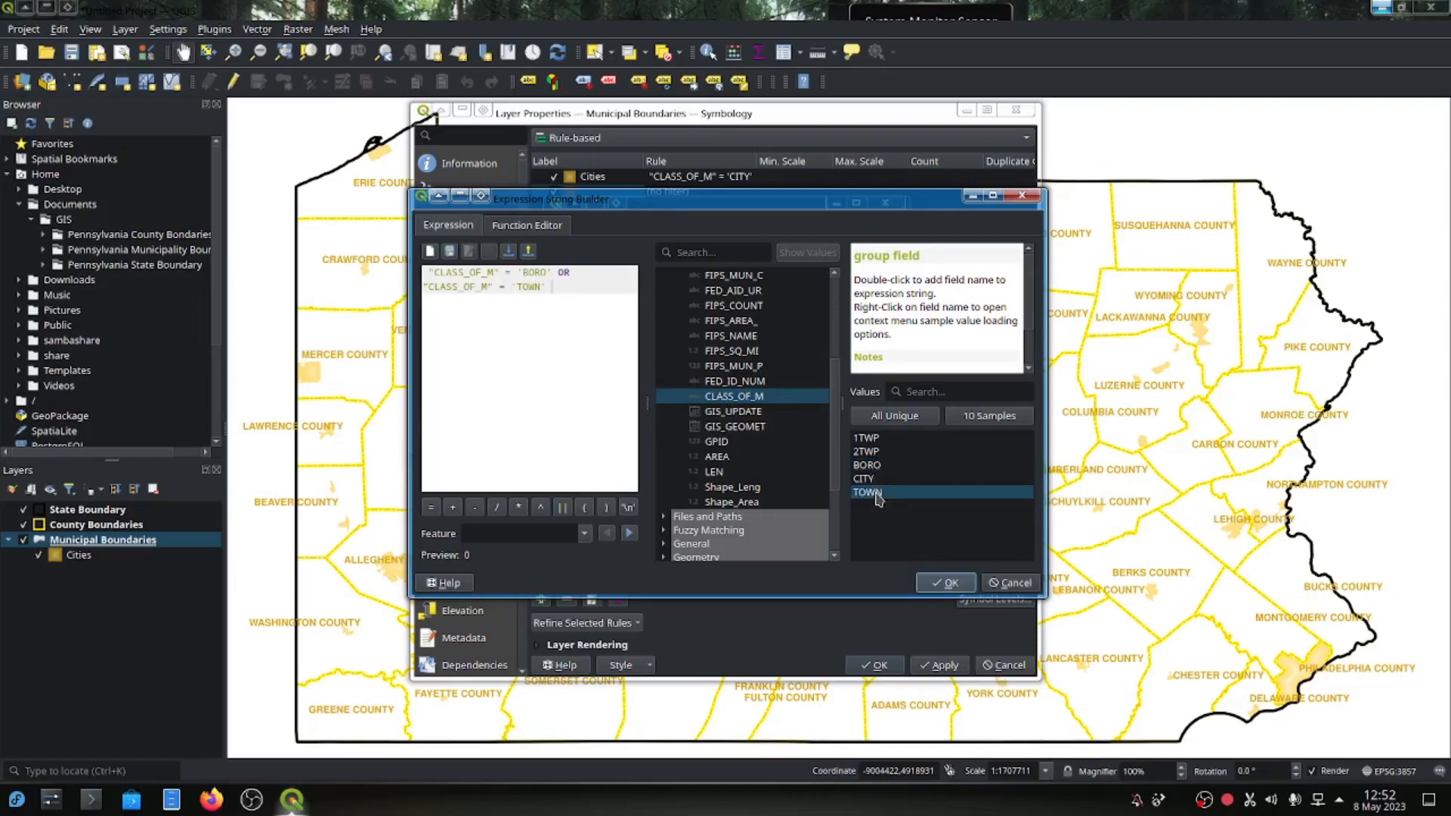
pyautogui.click(937, 588)
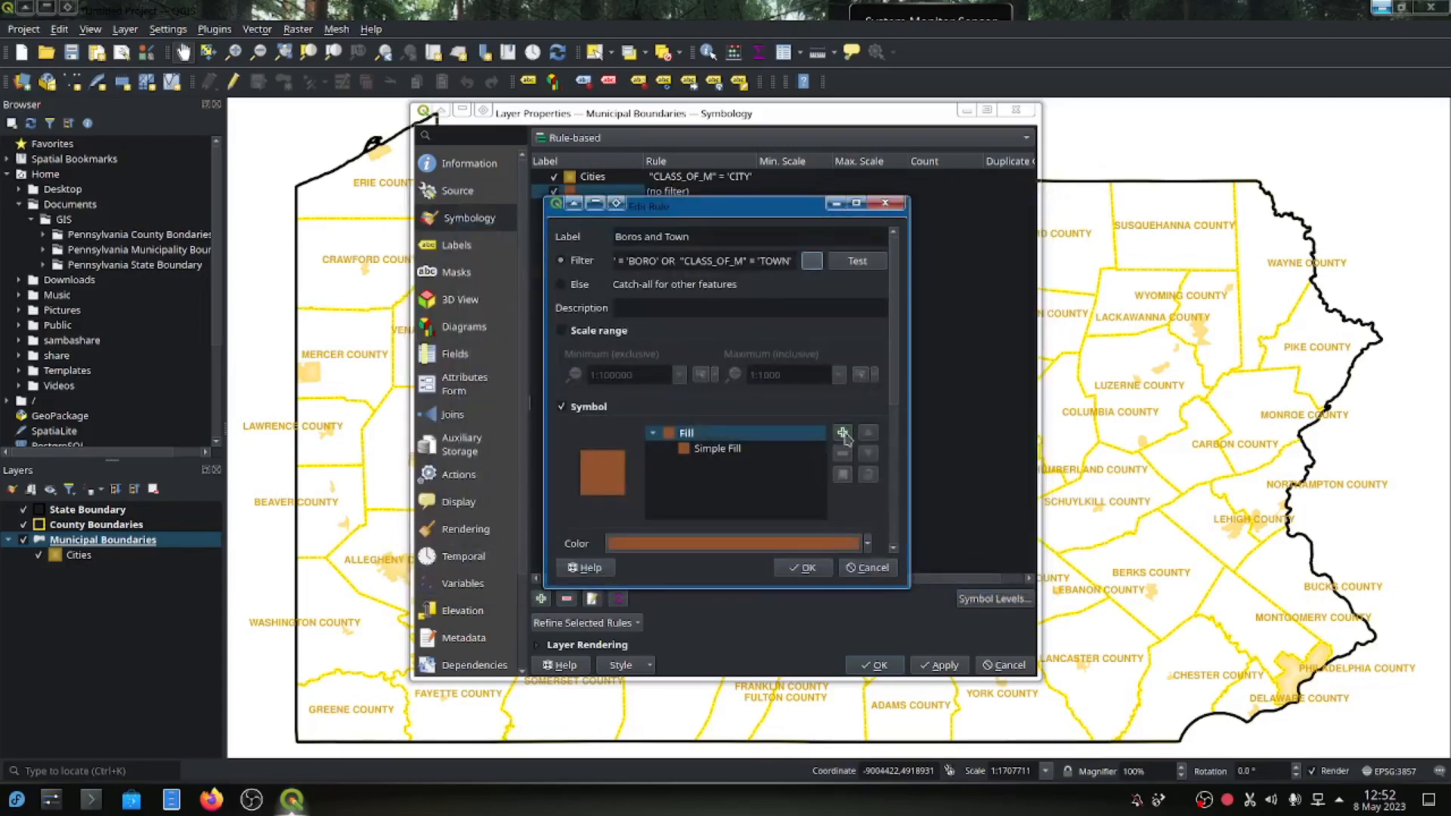
pyautogui.click(847, 265)
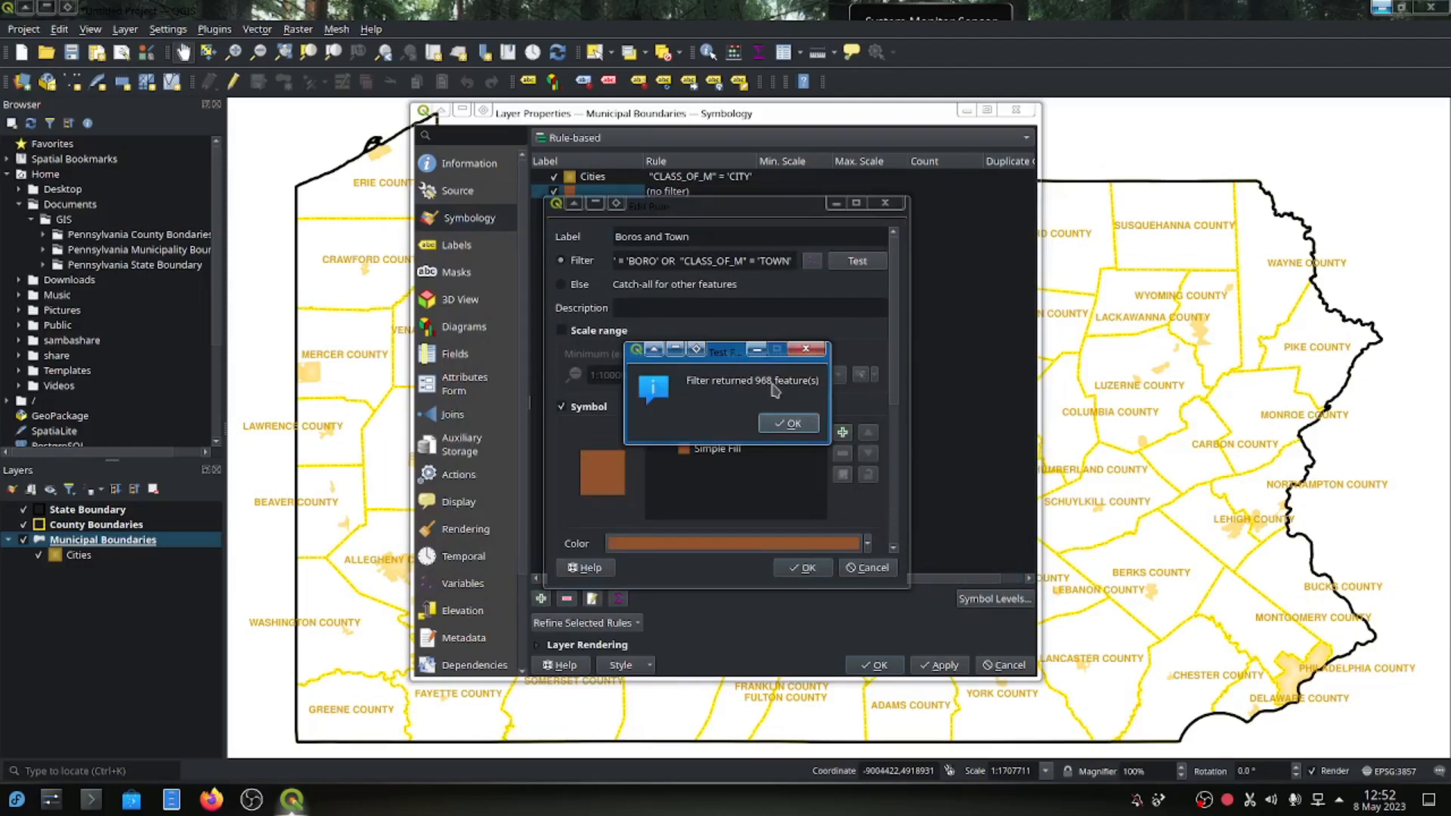
pyautogui.click(789, 426)
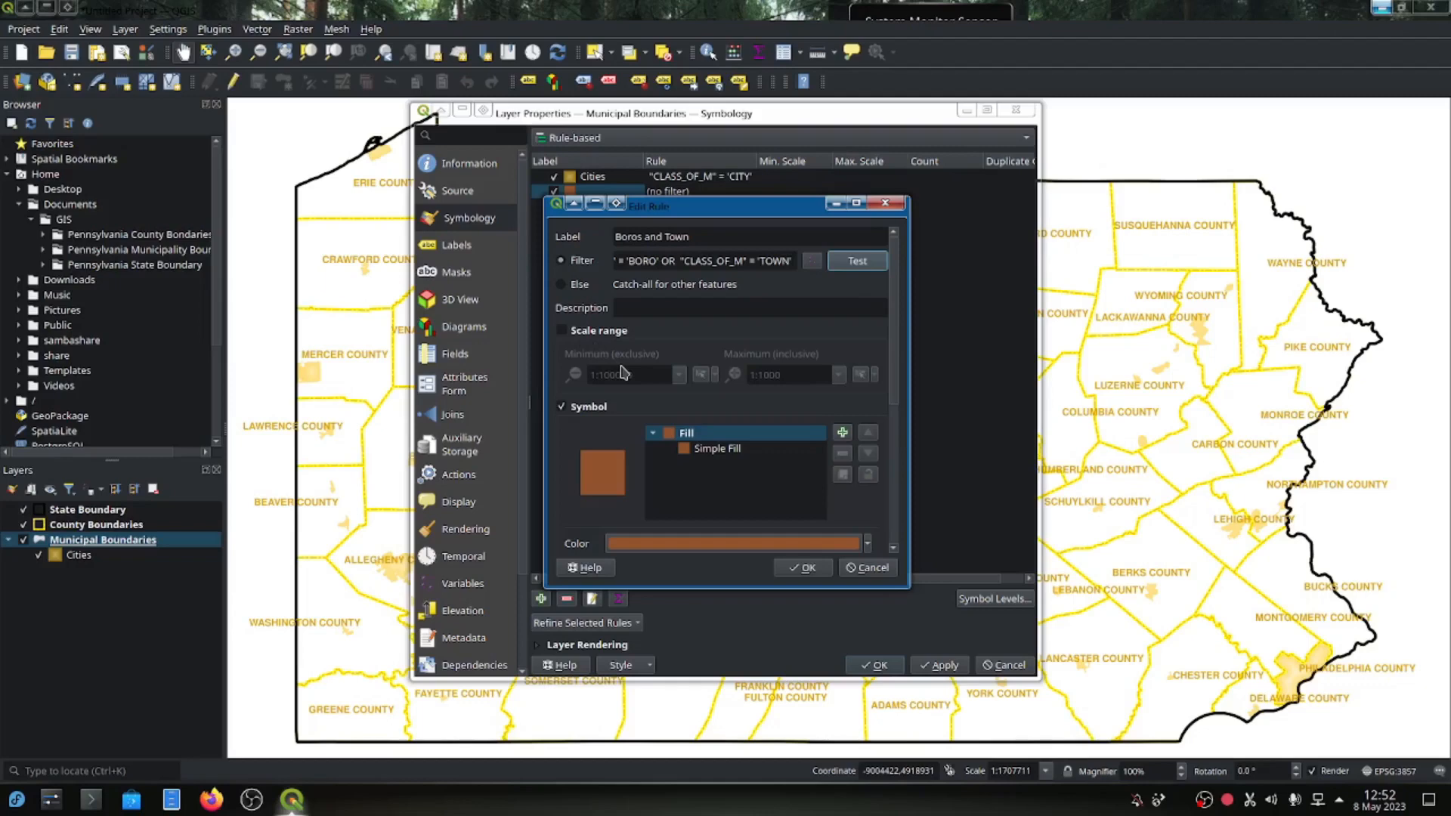
# Change the Boros and Town rule's symbol layer type from Simple Fill to Shapeburst Fill.
pyautogui.click(716, 451)
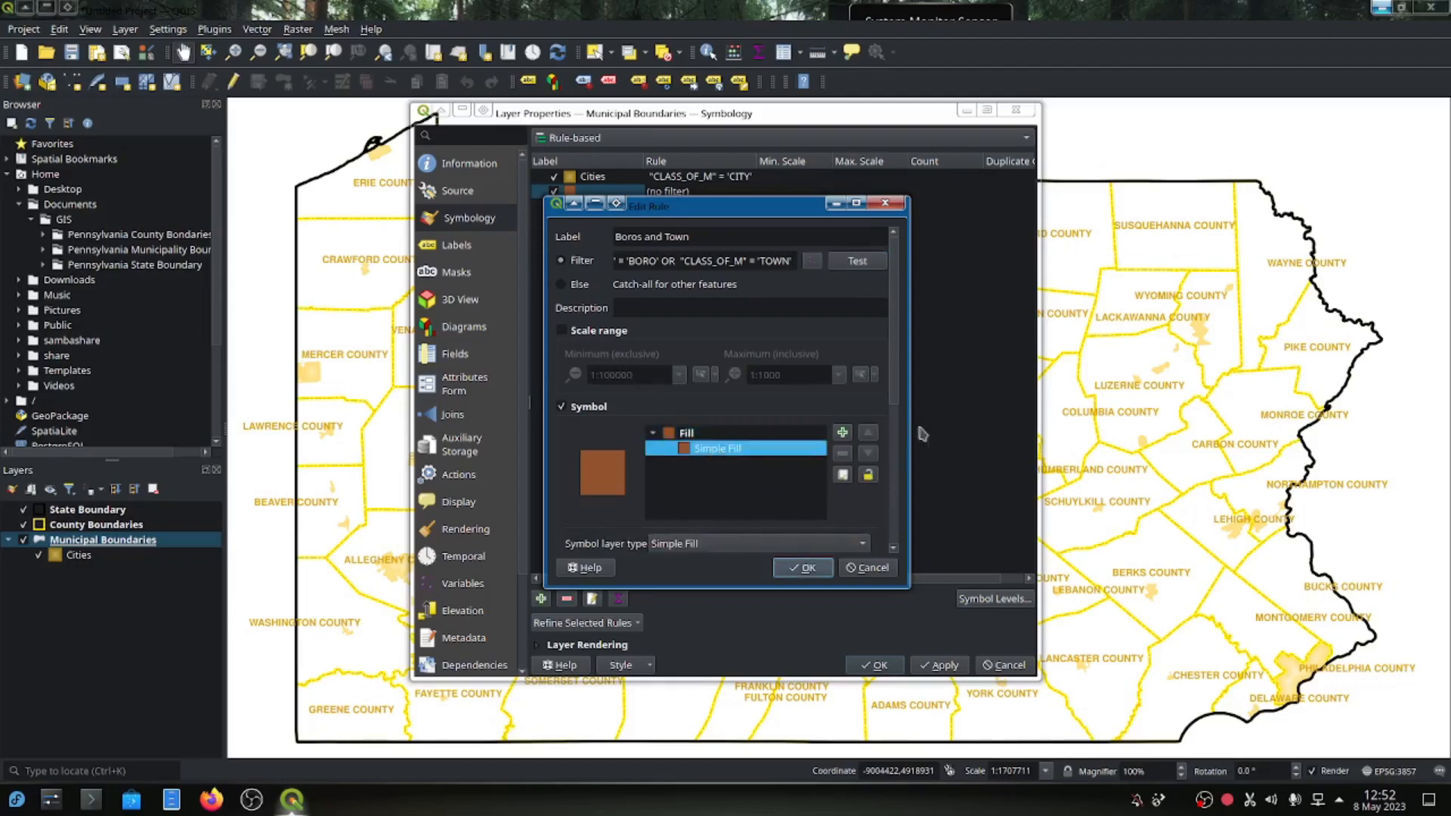
pyautogui.scroll(-4, 892, 374)
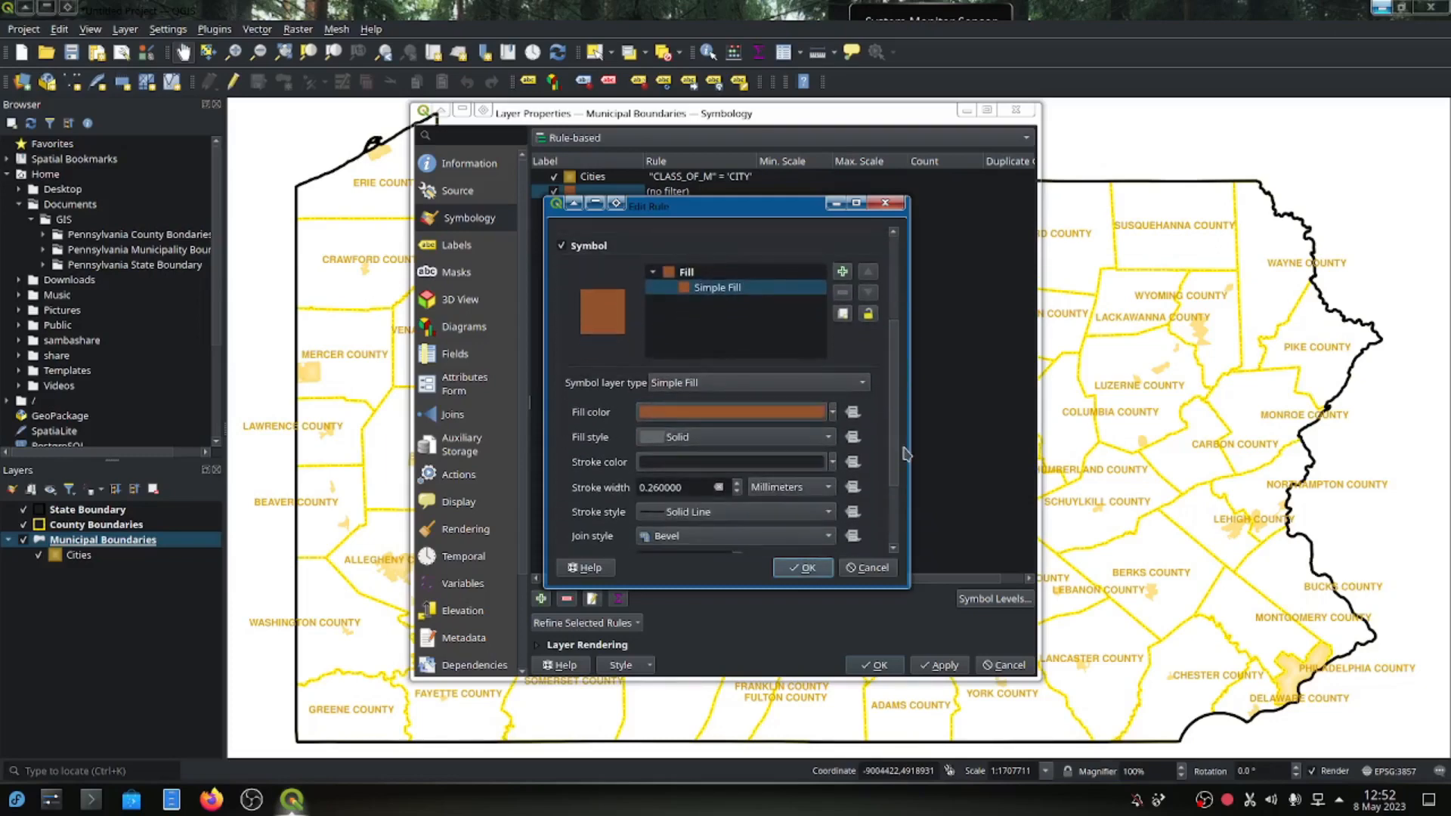
pyautogui.click(672, 382)
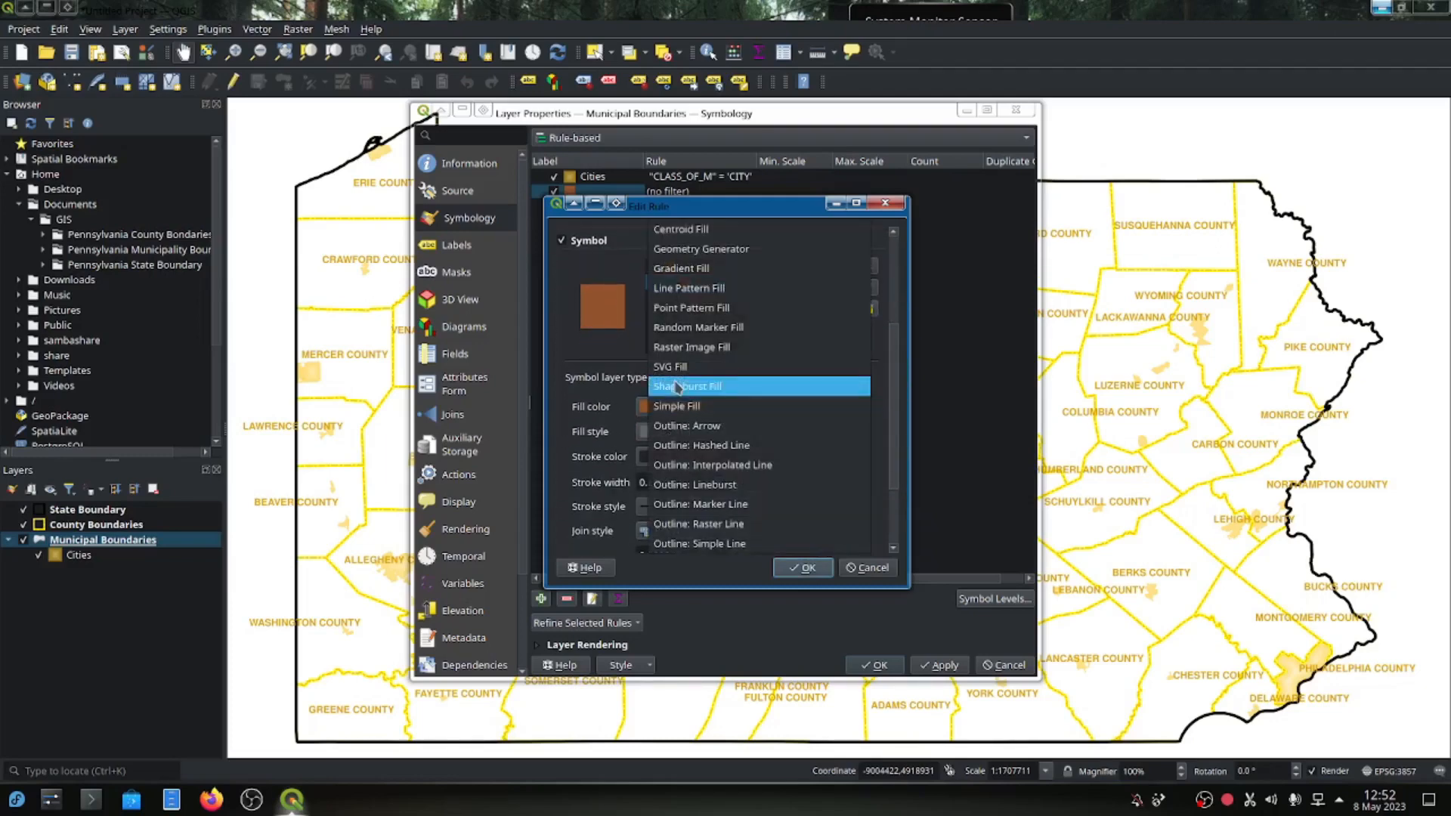
pyautogui.click(715, 388)
# Set the first color of the Boros and Town two-color gradient to #ffc000.
pyautogui.click(755, 430)
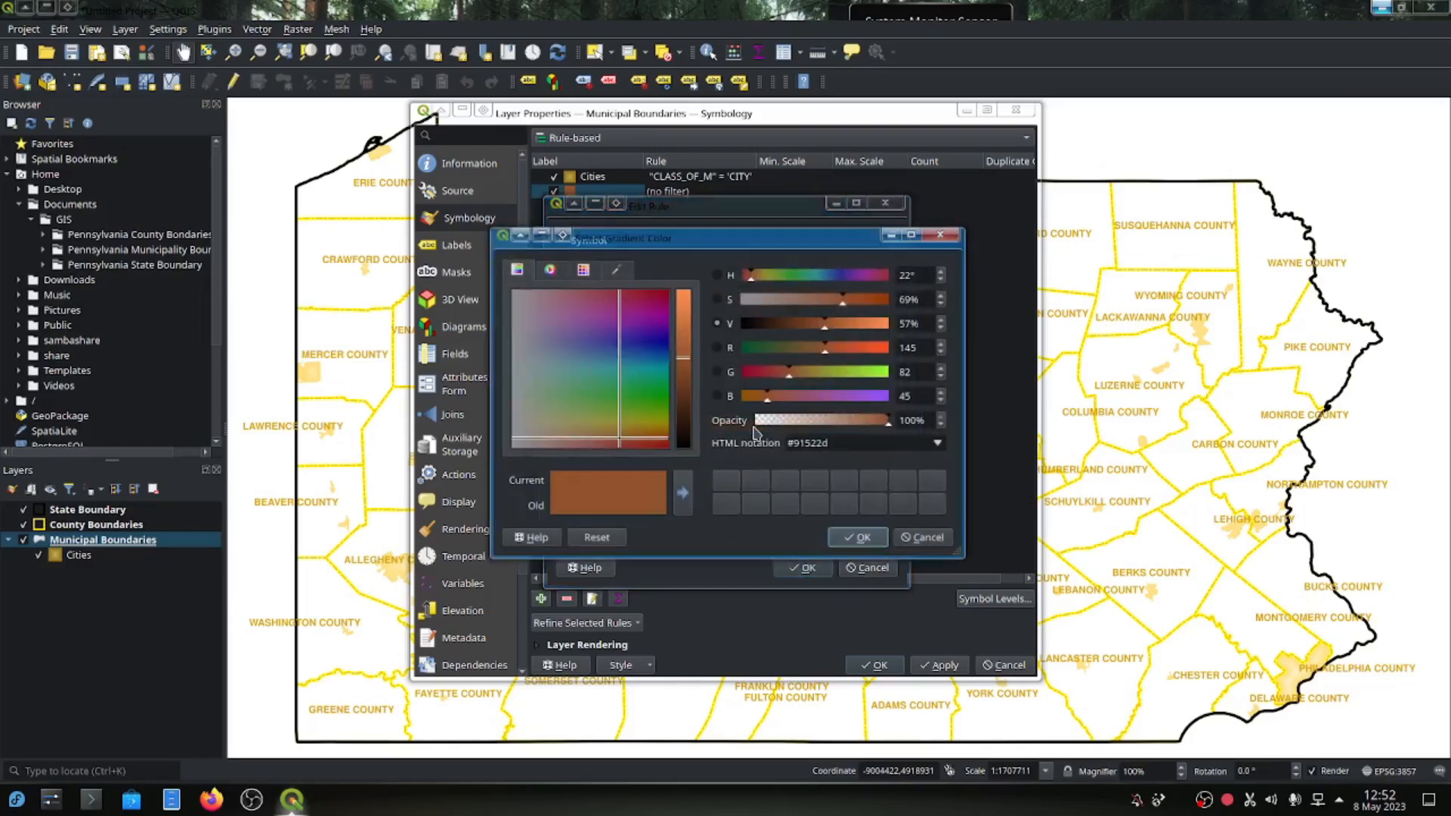
pyautogui.click(856, 443)
pyautogui.moveTo(799, 439); pyautogui.dragTo(792, 441)
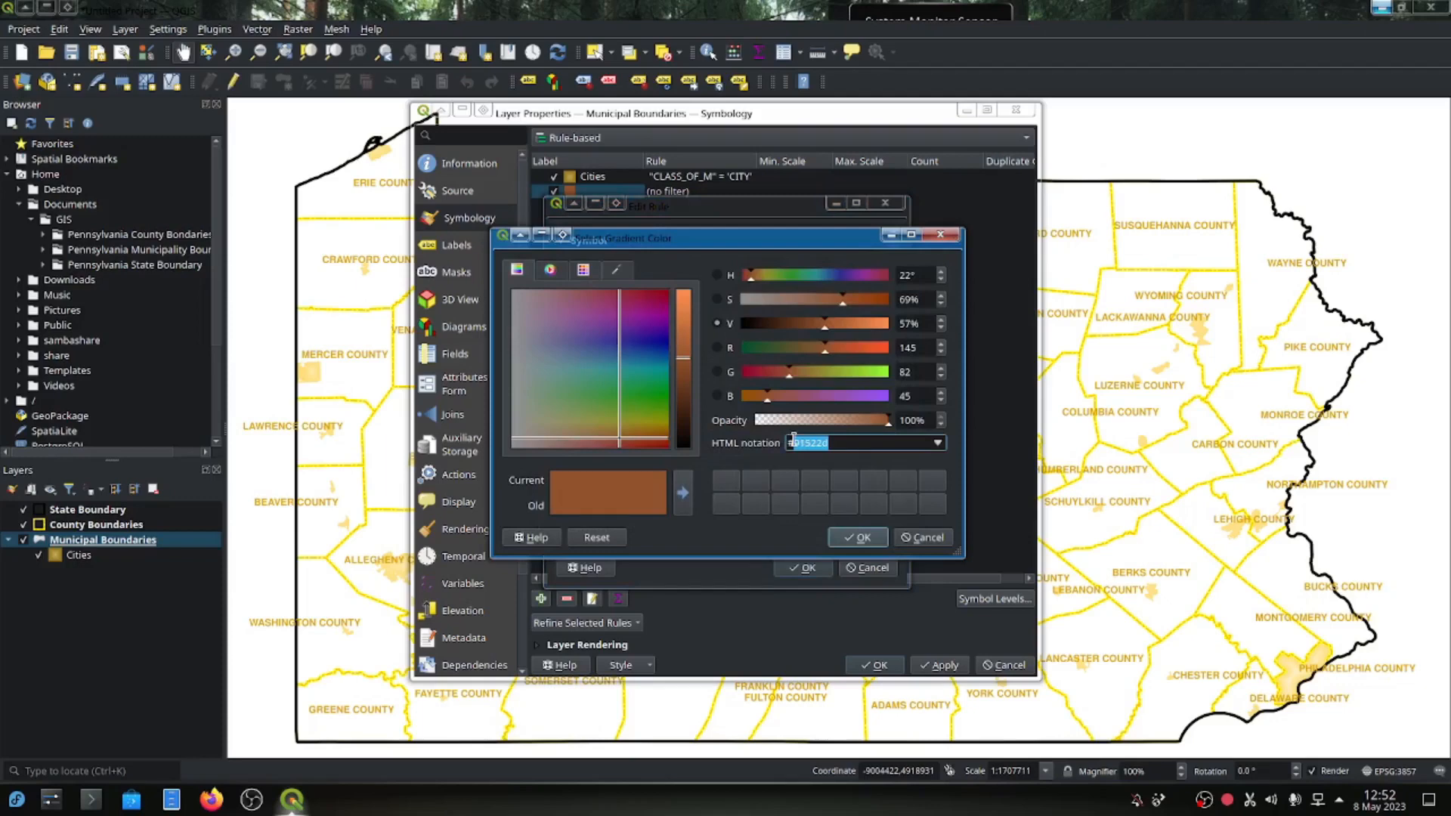
pyautogui.write('ffc000')
pyautogui.press('Tab')
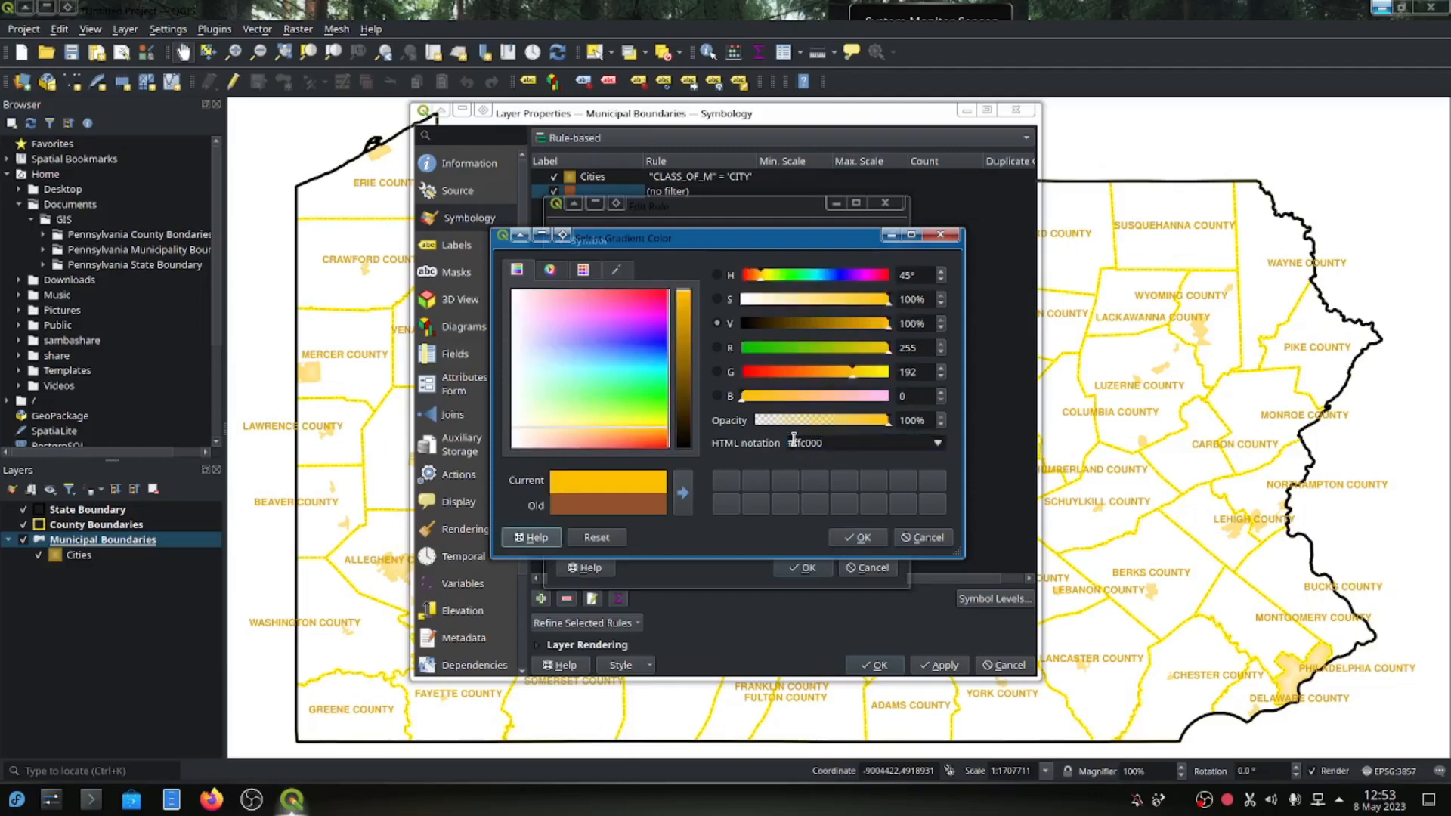
# Set the first gradient color's opacity to 25% and accept white (#ffffff) as the second color.
pyautogui.doubleClick(914, 421)
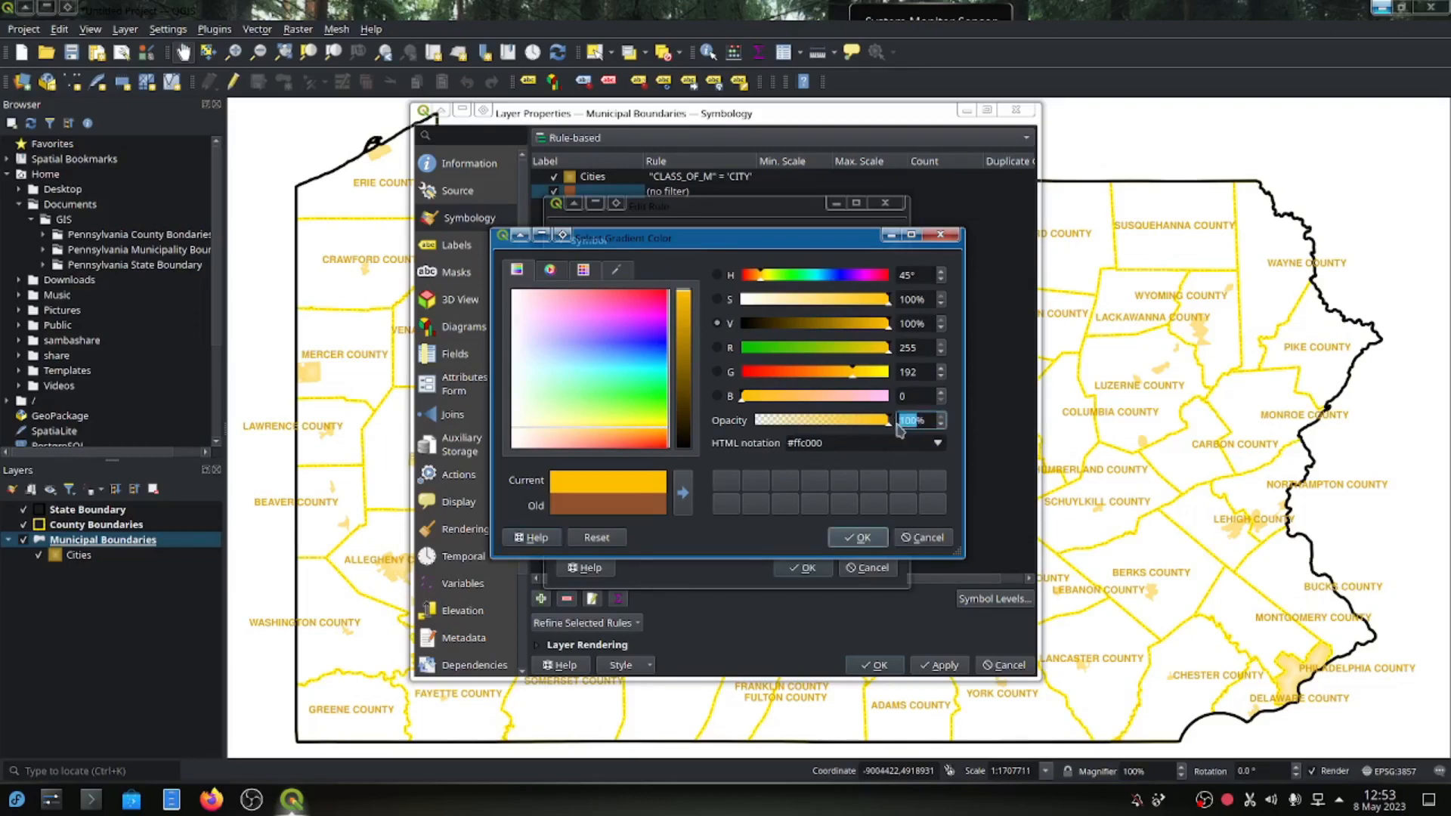
pyautogui.write('25')
pyautogui.press('Tab')
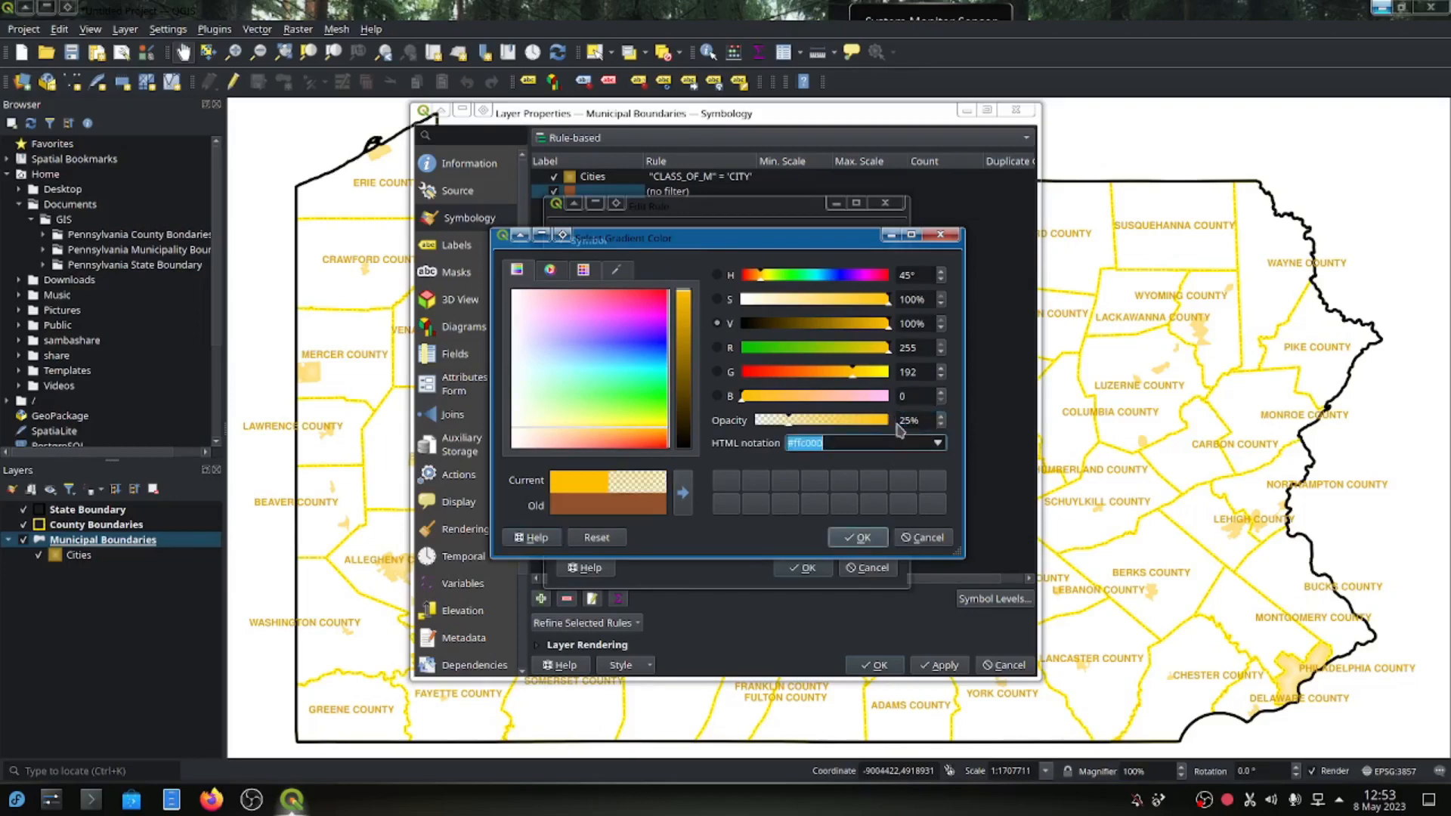
pyautogui.click(862, 538)
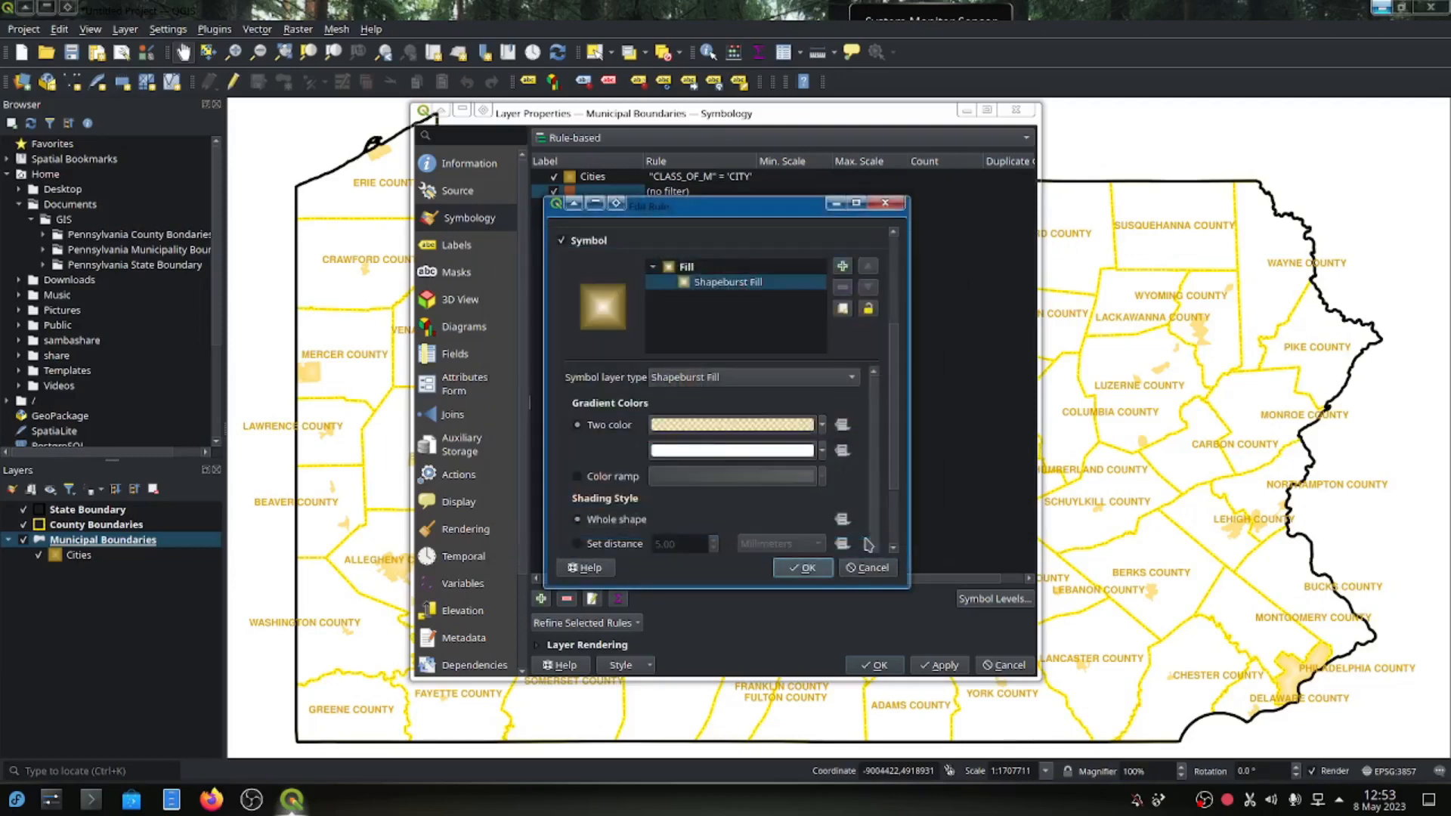
pyautogui.click(760, 456)
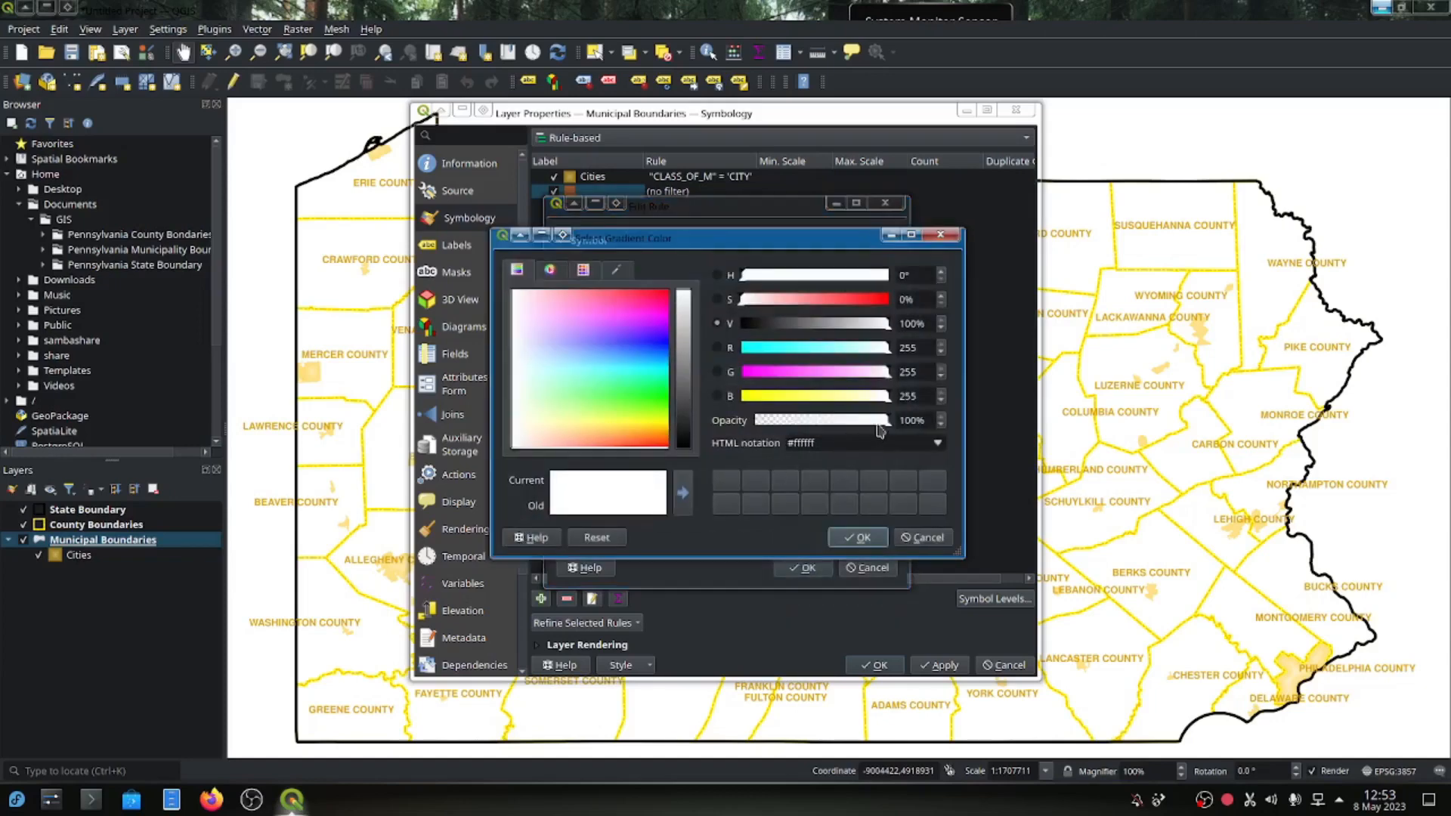
pyautogui.click(861, 538)
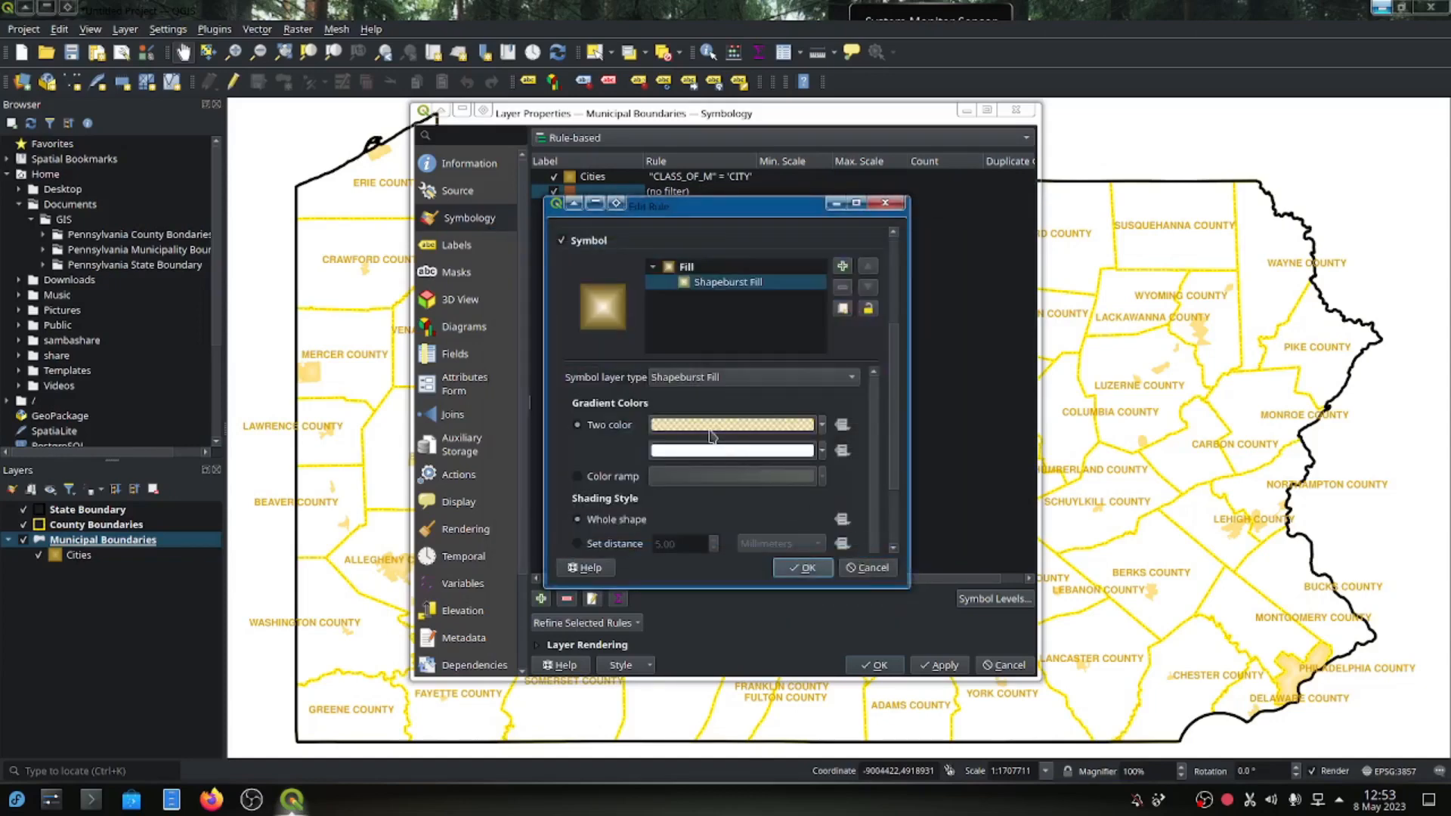
# Switch the shading style to Set distance at 3.00 millimeters, then accept the rule and apply the symbology to the layer.
pyautogui.moveTo(896, 395); pyautogui.dragTo(909, 445)
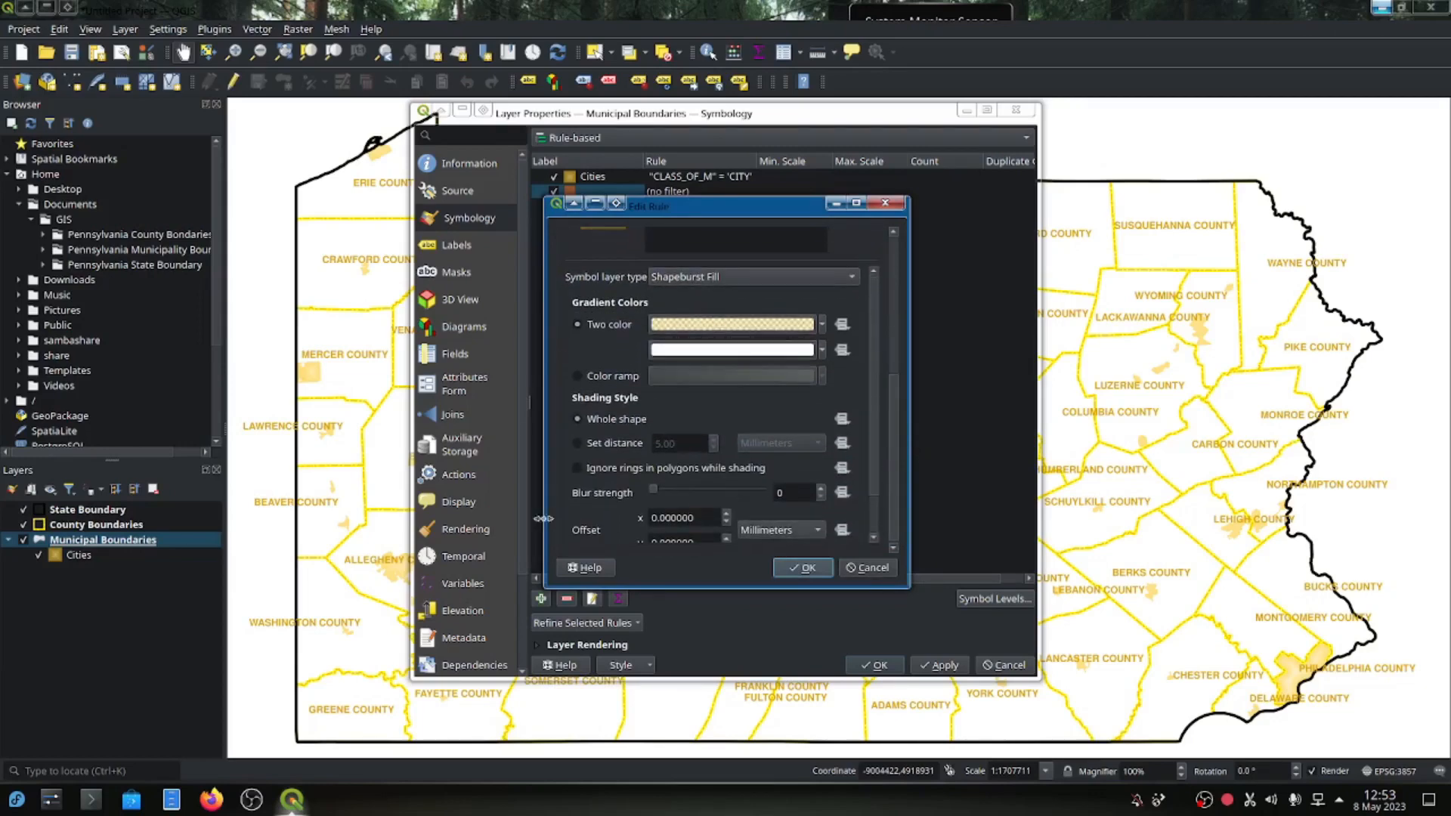
pyautogui.click(602, 449)
pyautogui.click(650, 444)
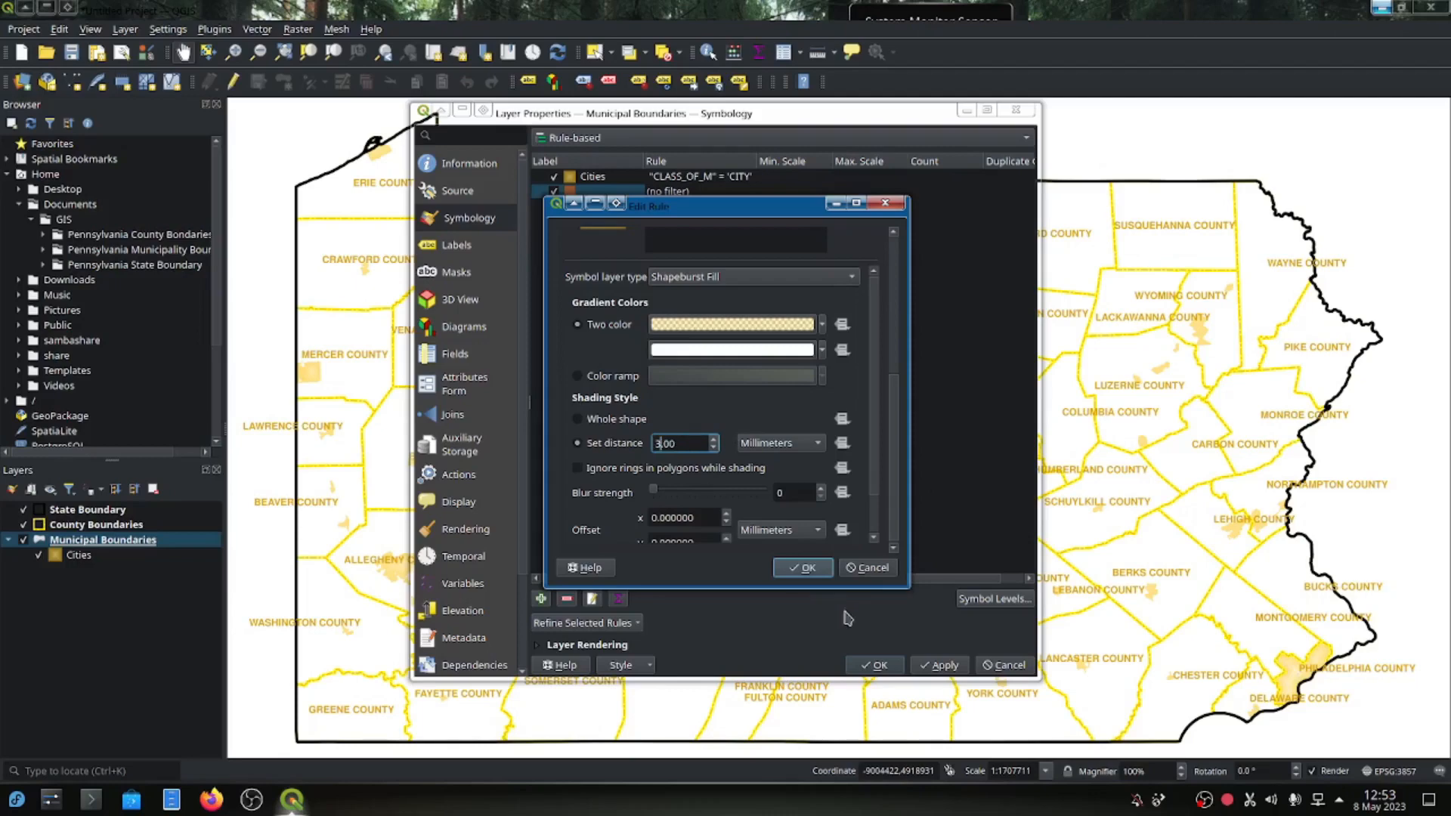
pyautogui.click(805, 568)
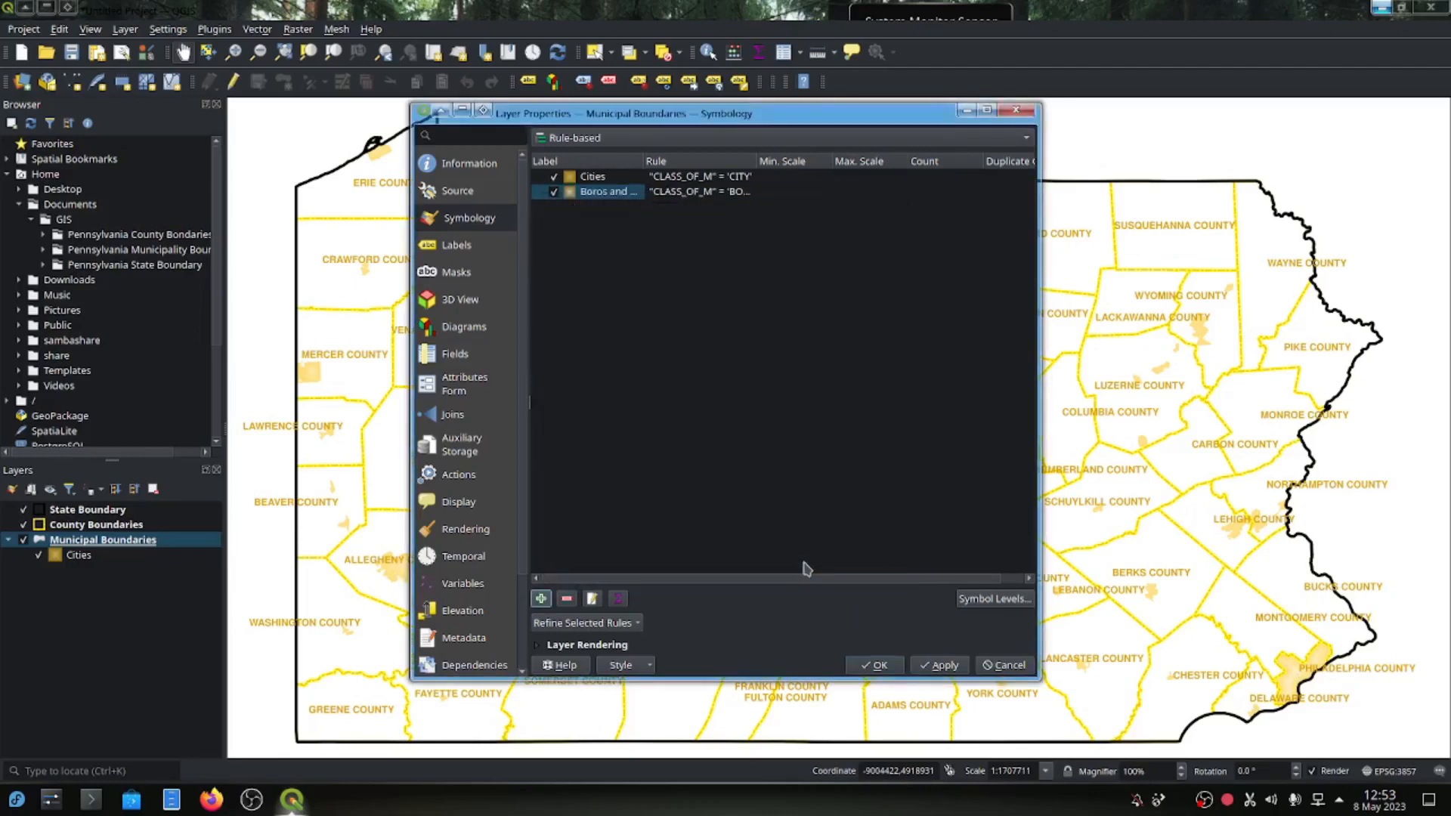
pyautogui.click(936, 673)
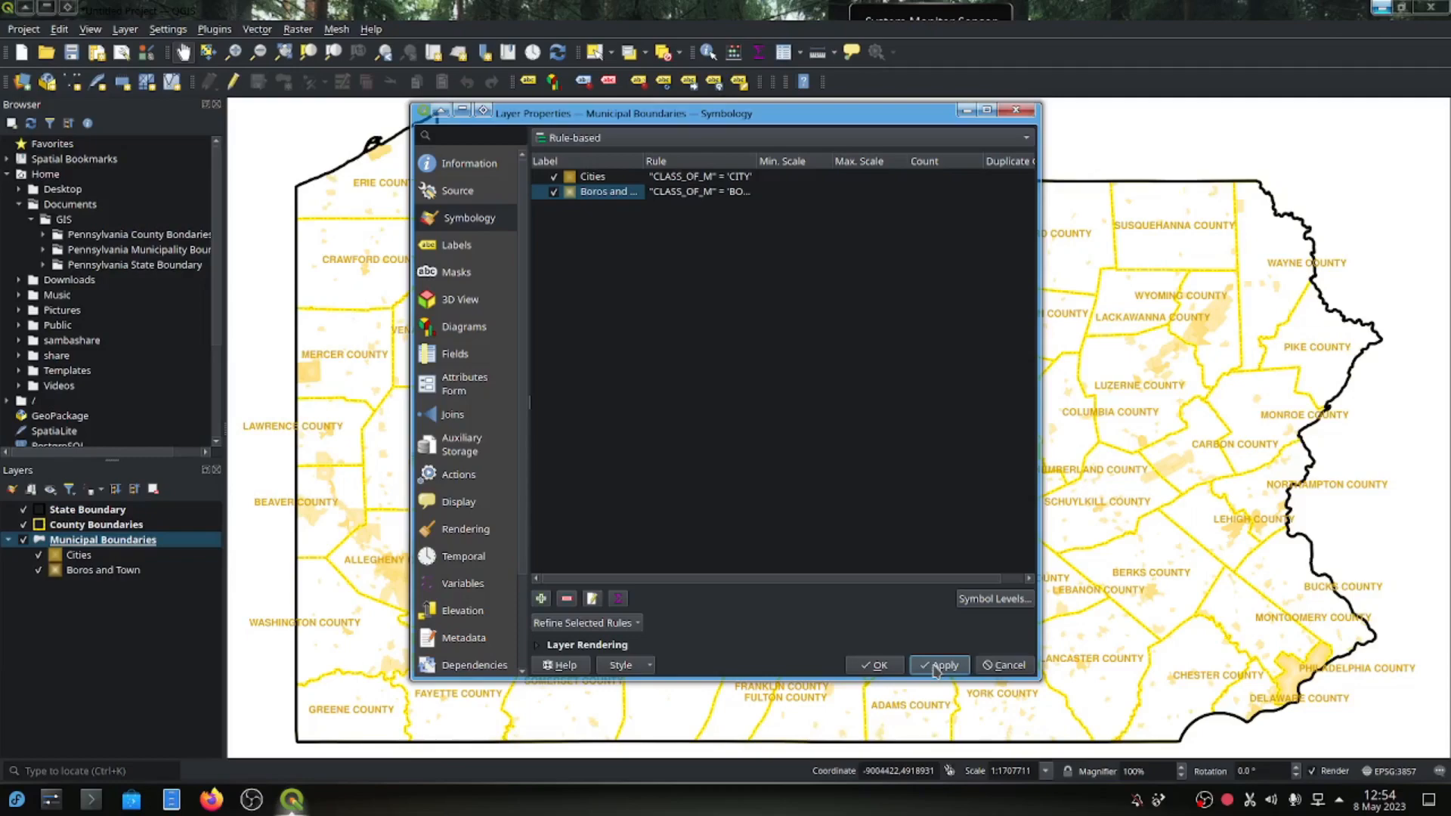
pyautogui.click(863, 667)
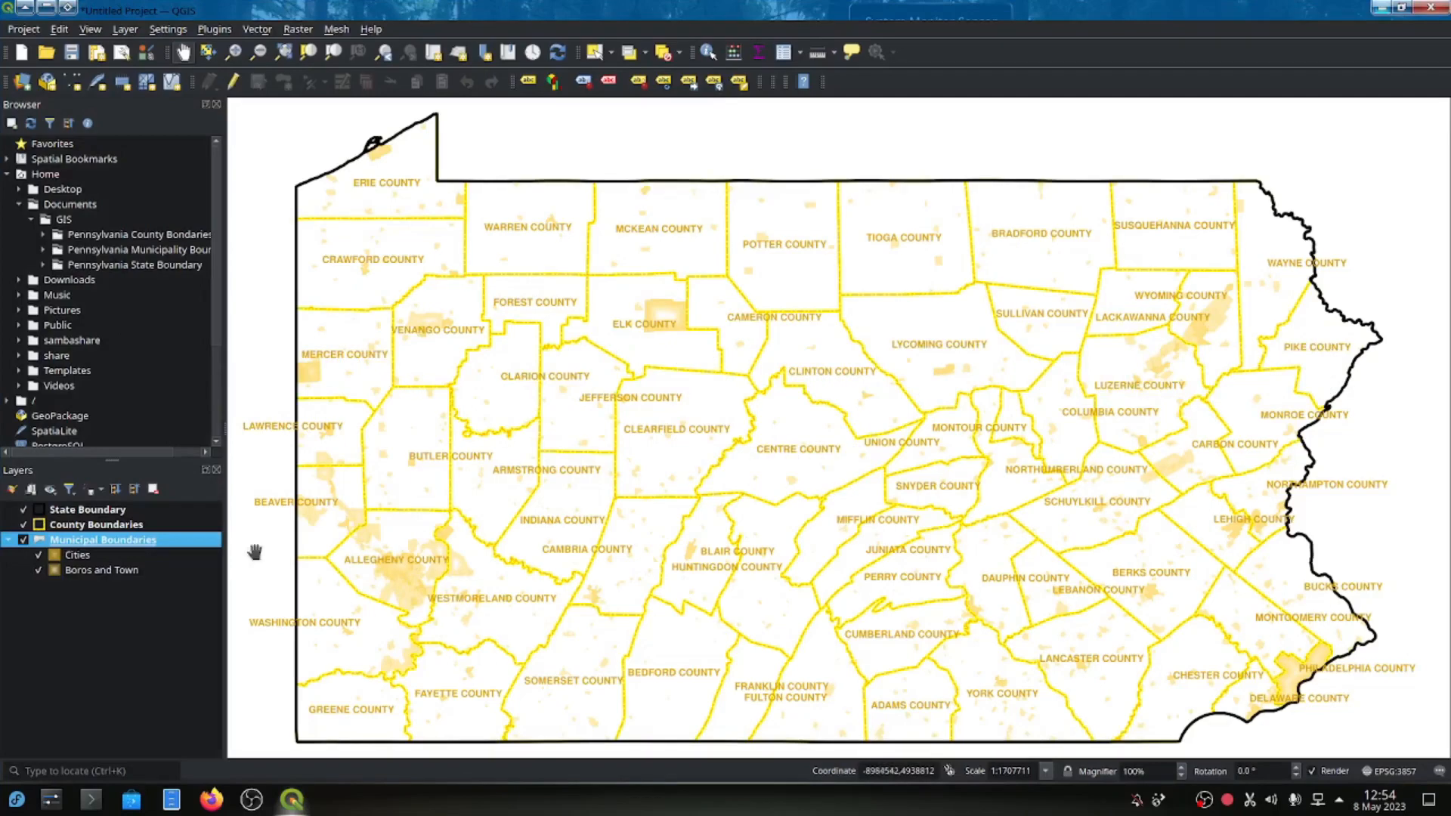
# Reopen the Municipal Boundaries symbology properties and add a new rule labelled Townships.
pyautogui.rightClick(178, 546)
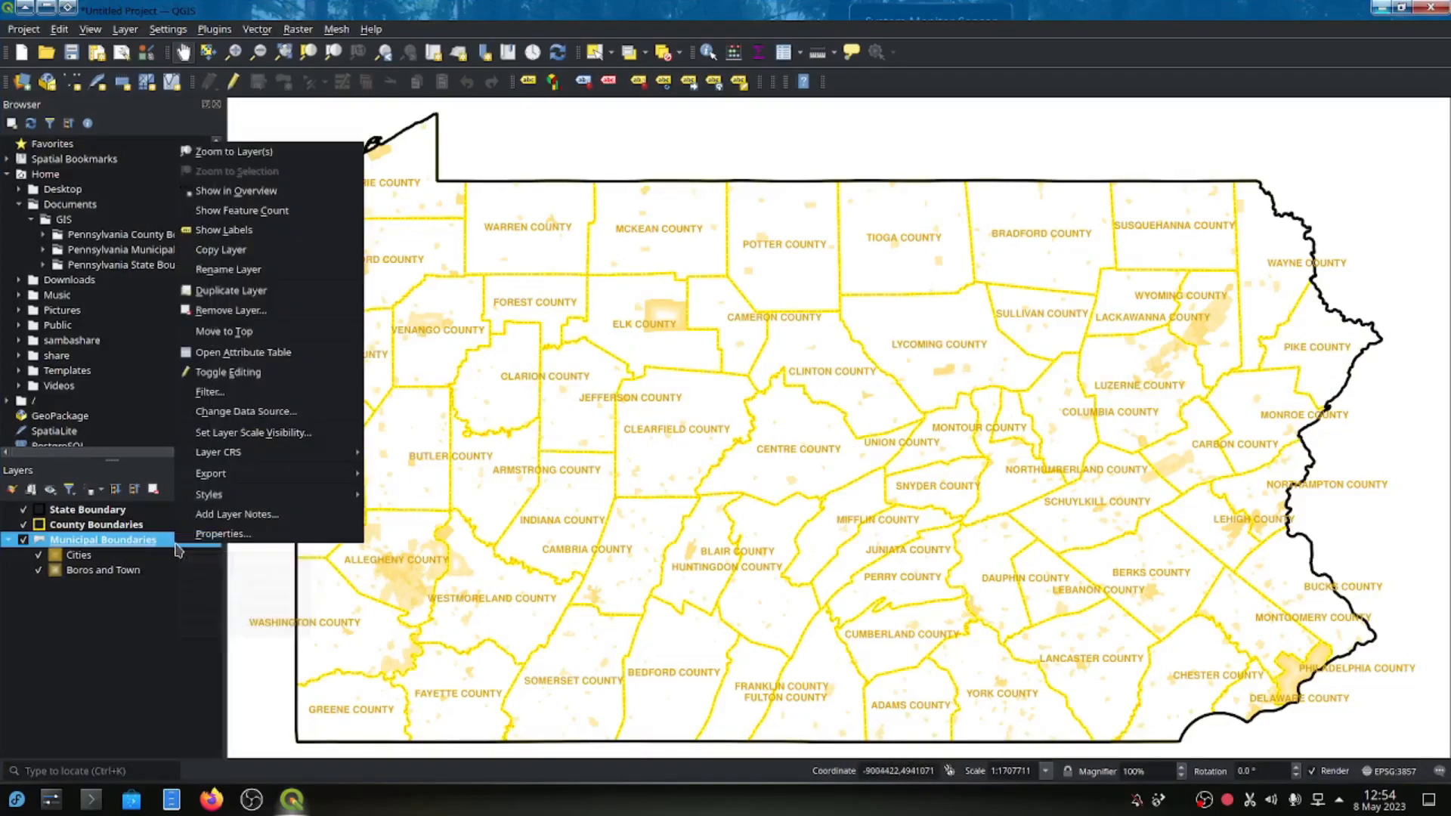
pyautogui.click(223, 535)
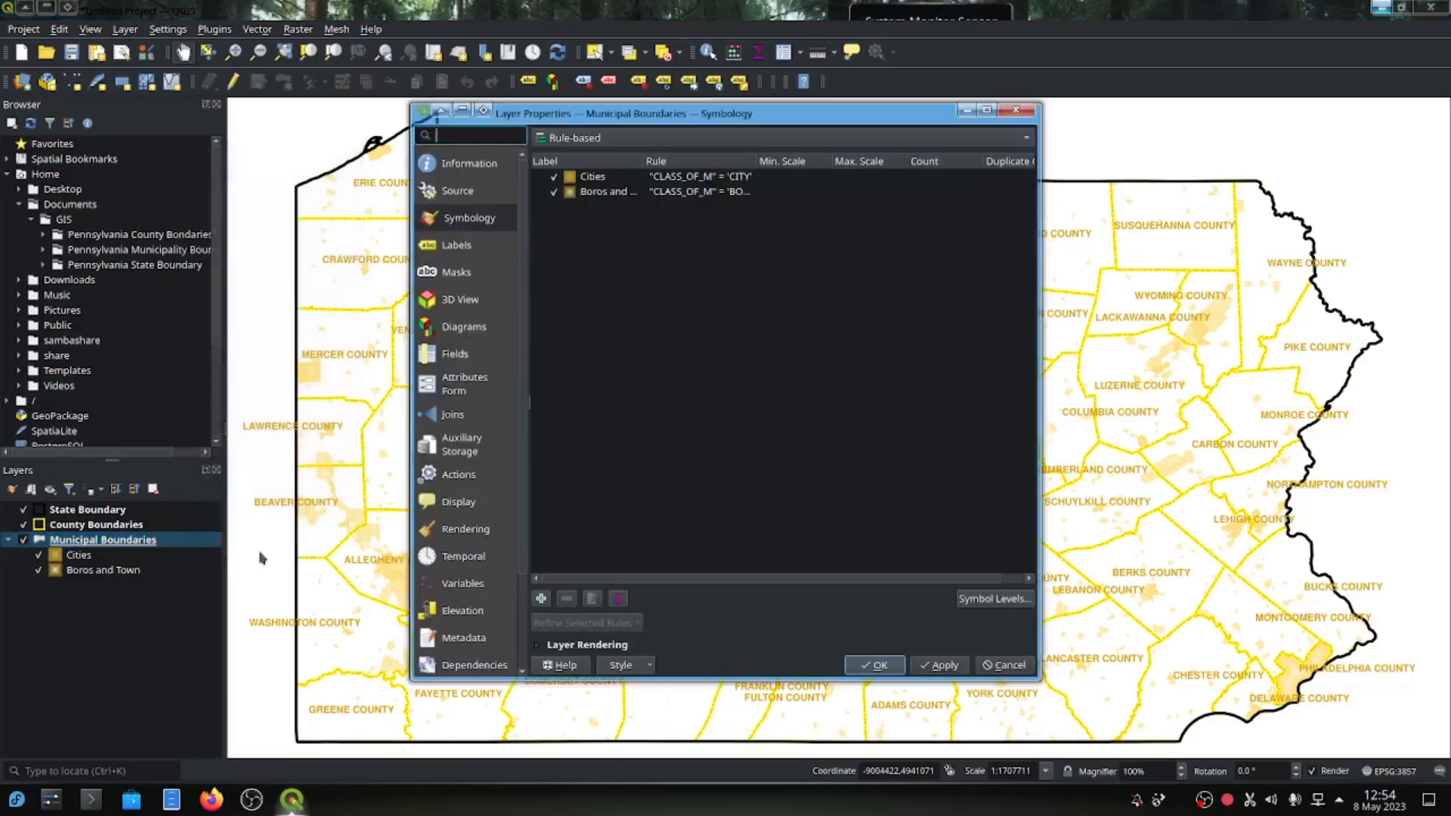
pyautogui.click(541, 602)
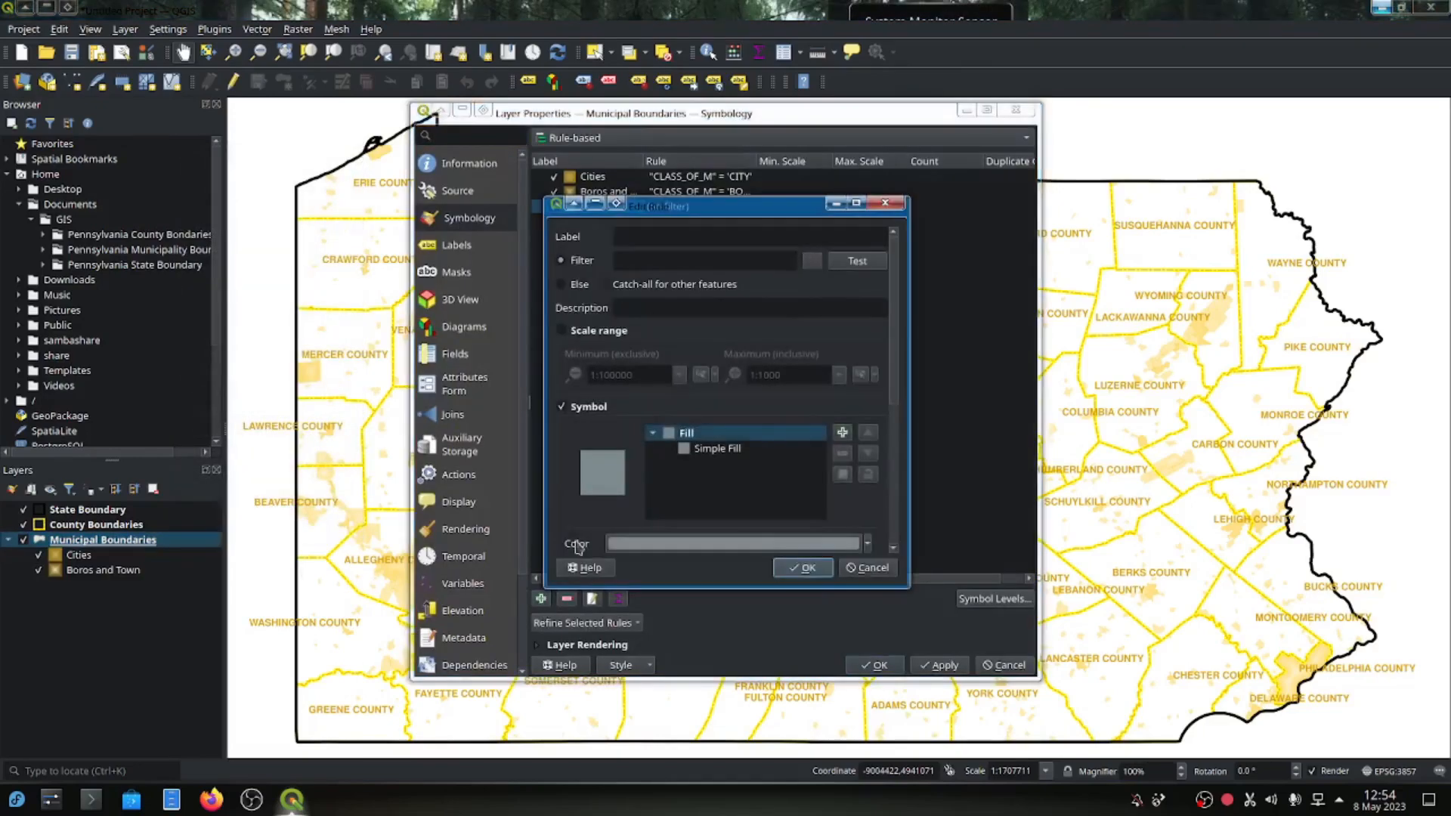
pyautogui.write('Townships')
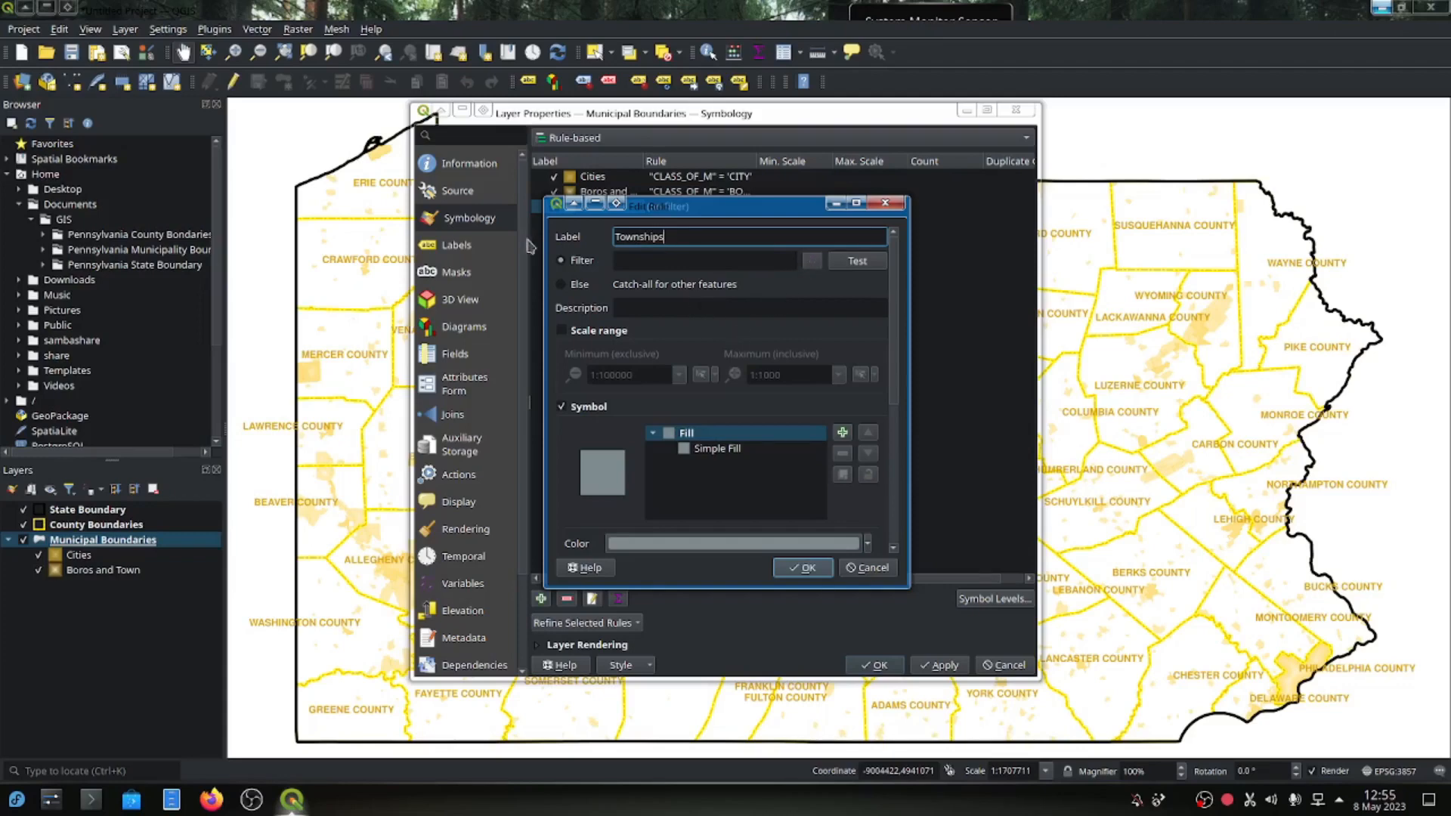
# Start the Townships rule's filter expression with "CLASS_OF_M" = and list all unique values of that field.
pyautogui.click(808, 265)
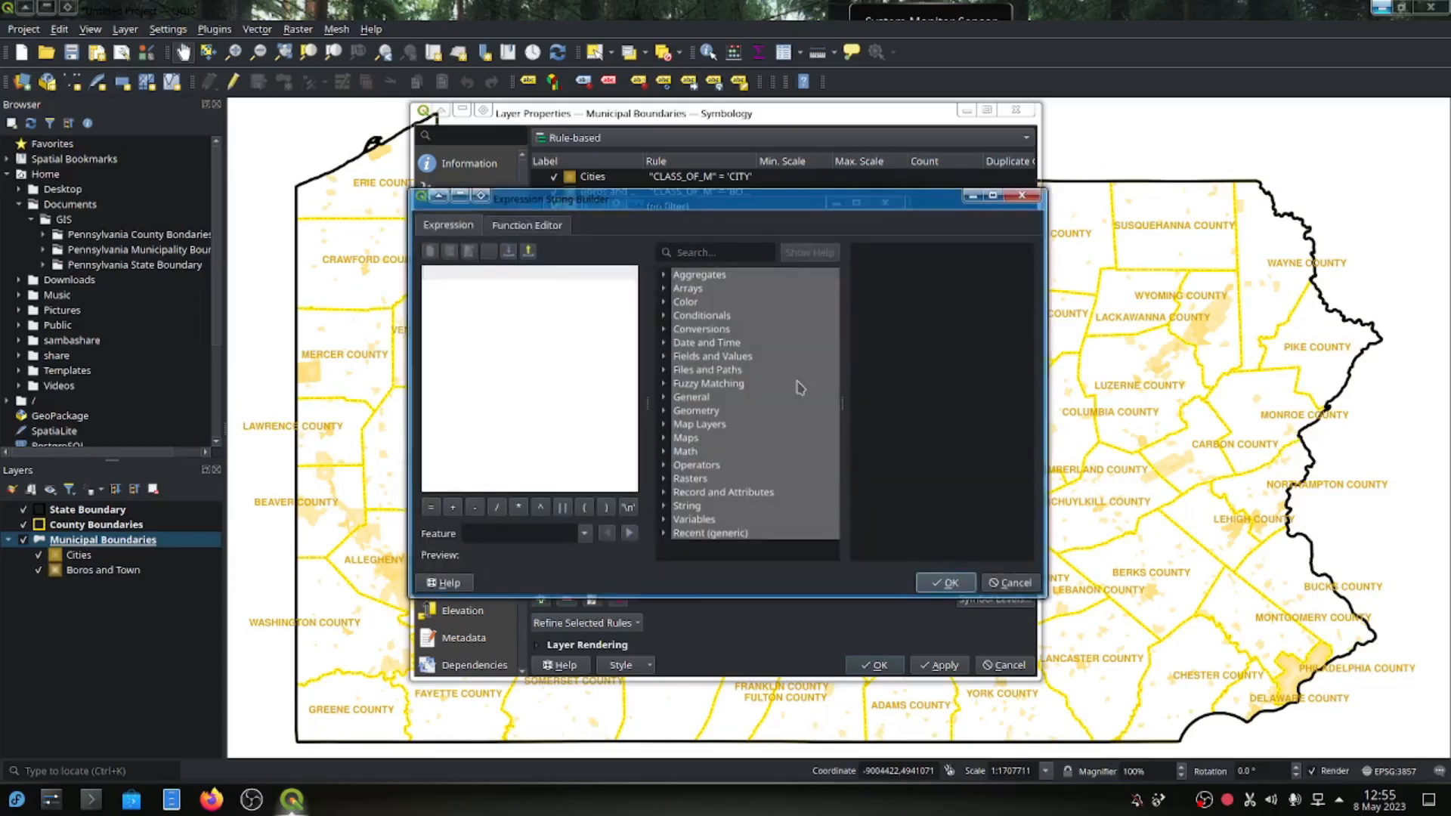
pyautogui.click(665, 358)
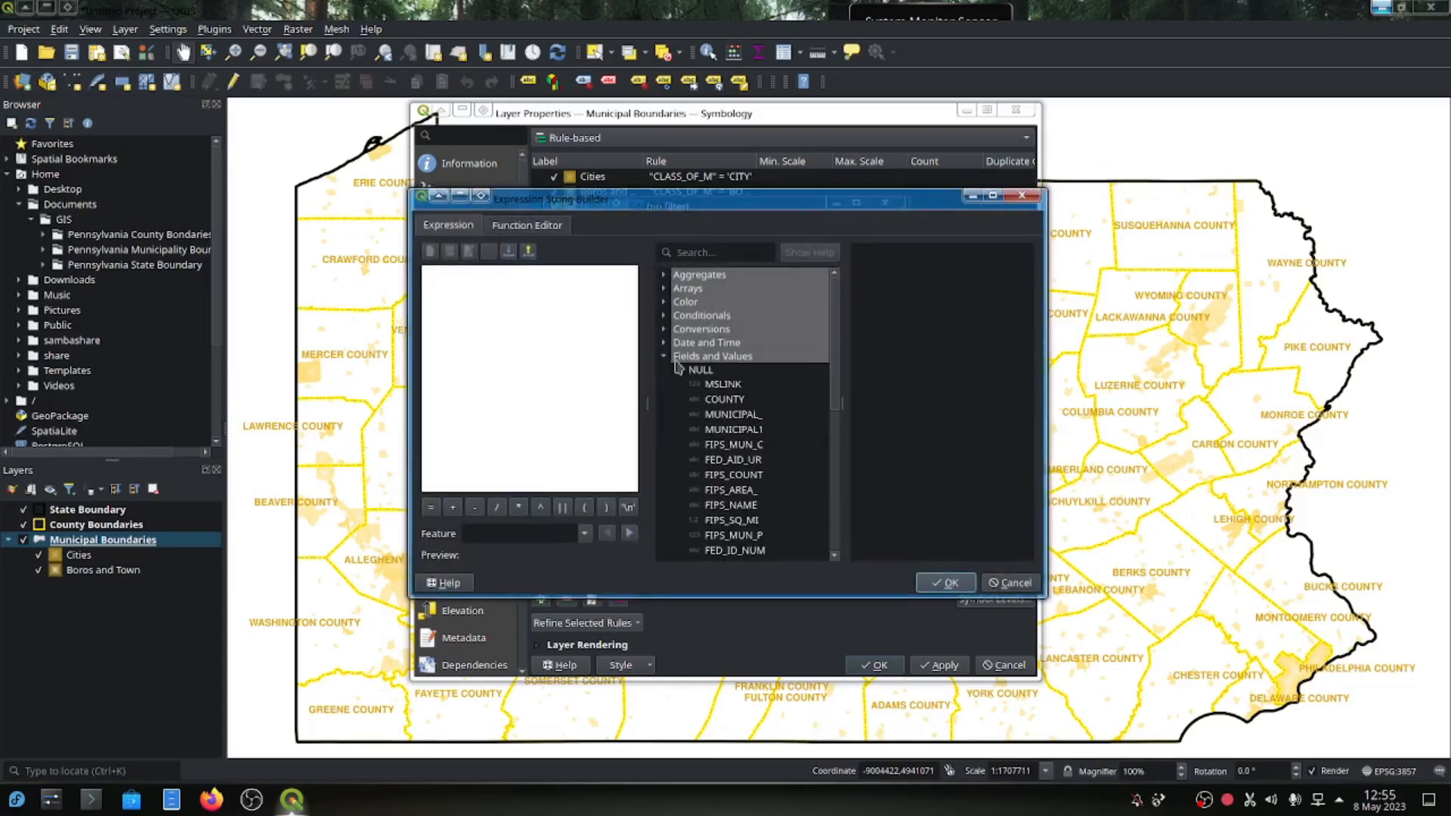
pyautogui.scroll(-3, 789, 442)
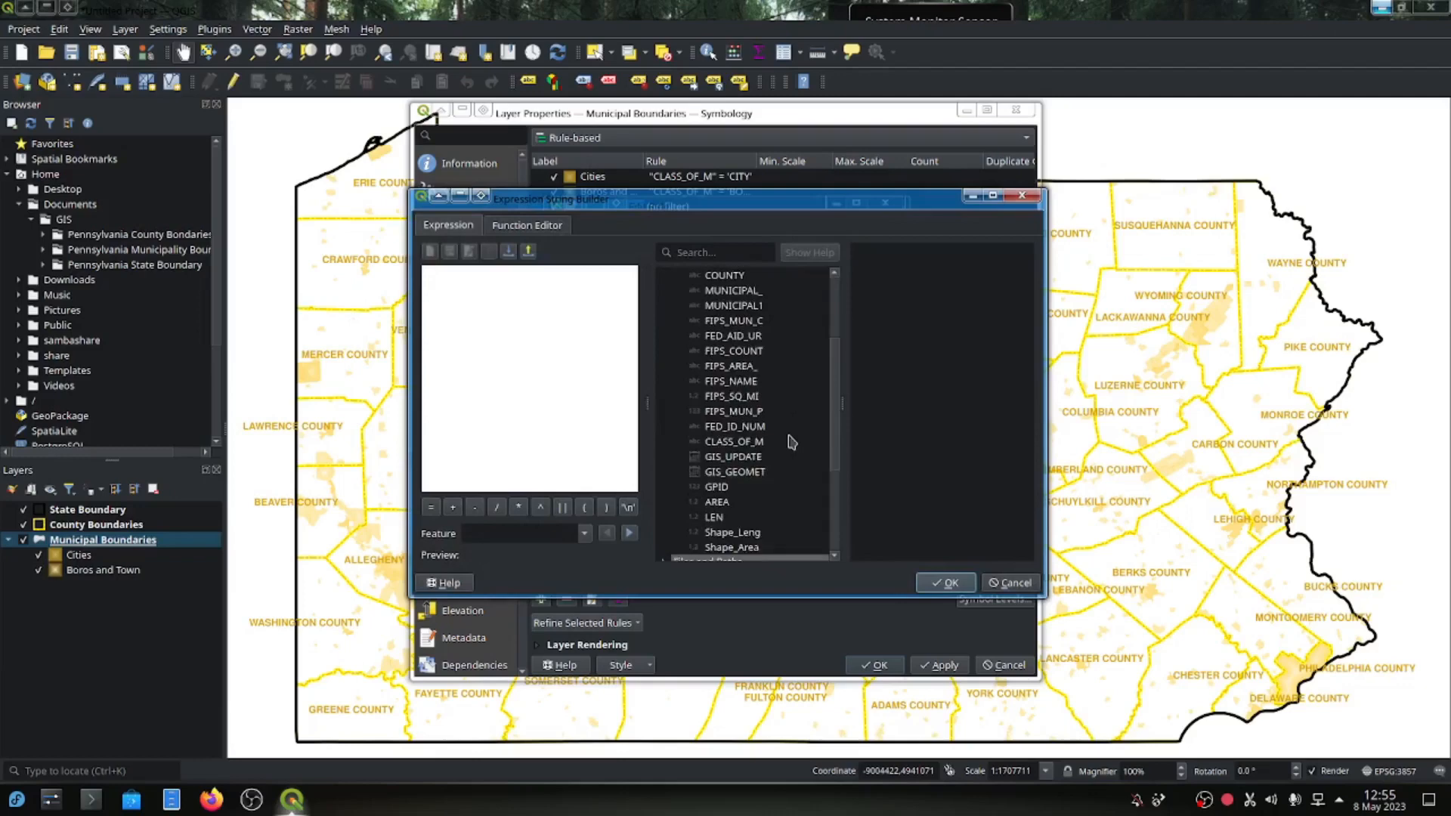
pyautogui.doubleClick(740, 446)
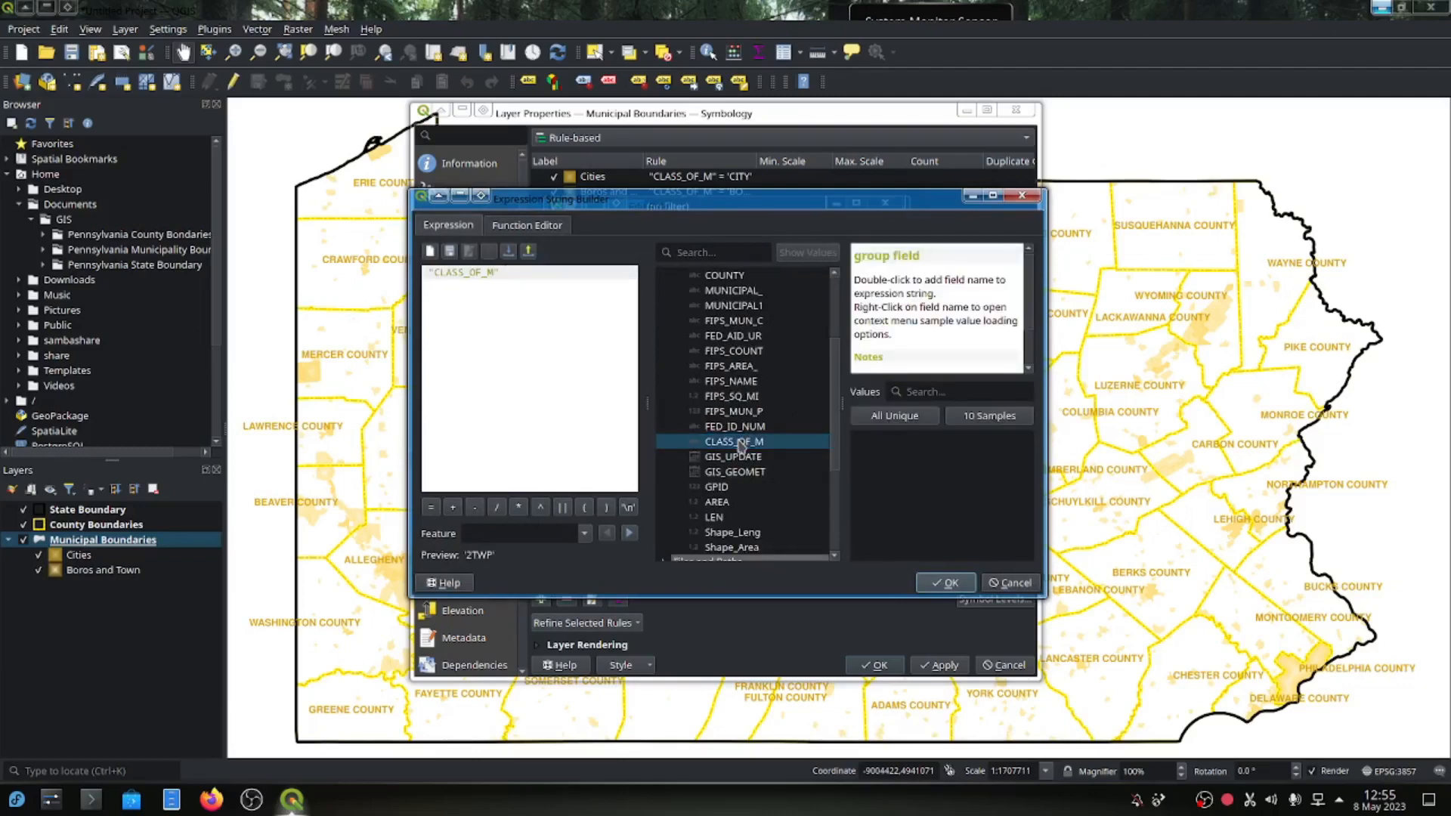
pyautogui.write('=')
pyautogui.click(880, 418)
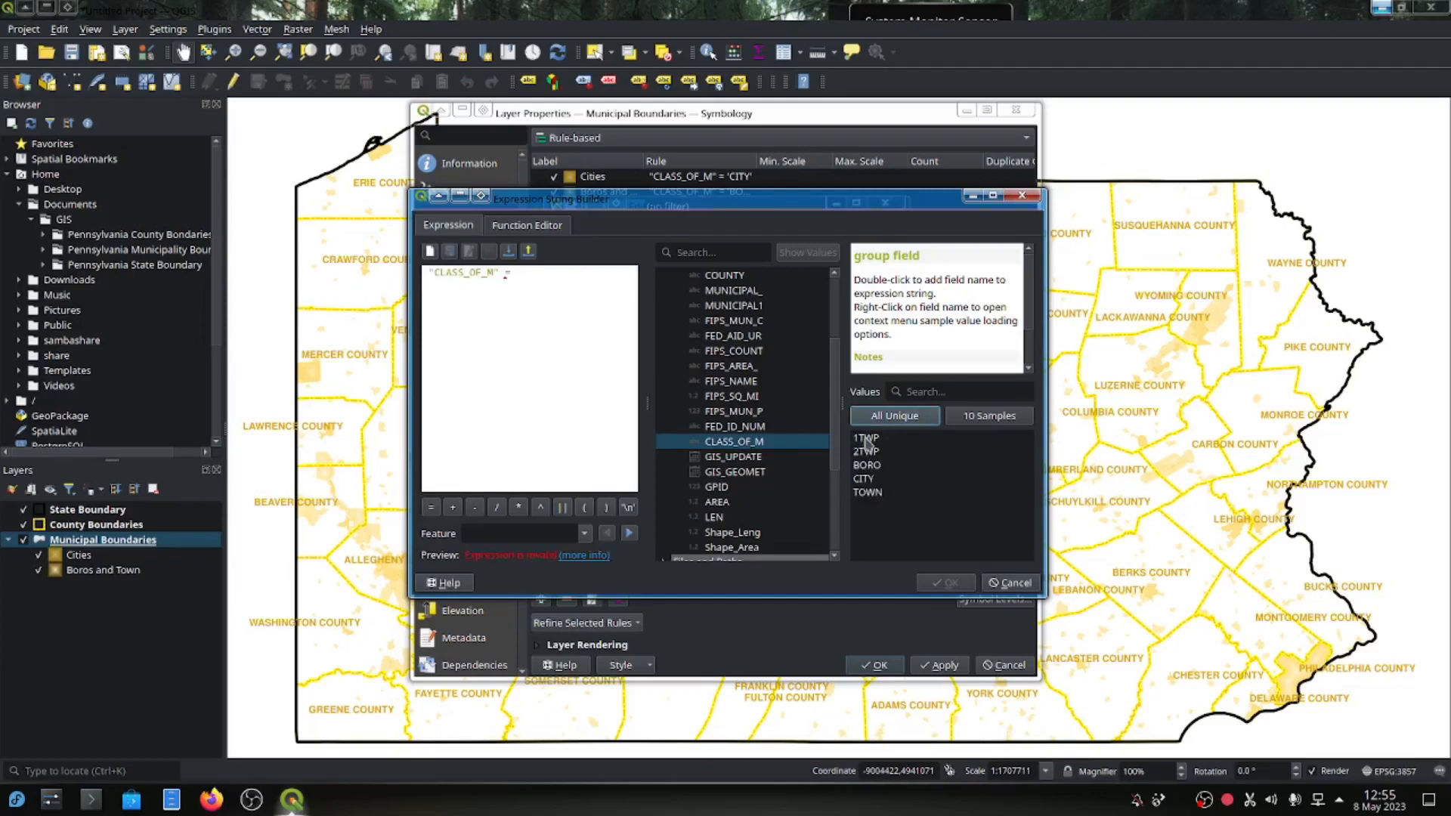
# Complete the Townships rule filter as "CLASS_OF_M" = '1TWP' OR "CLASS_OF_M" = '2TWP' and apply the rule to the layer.
pyautogui.doubleClick(867, 440)
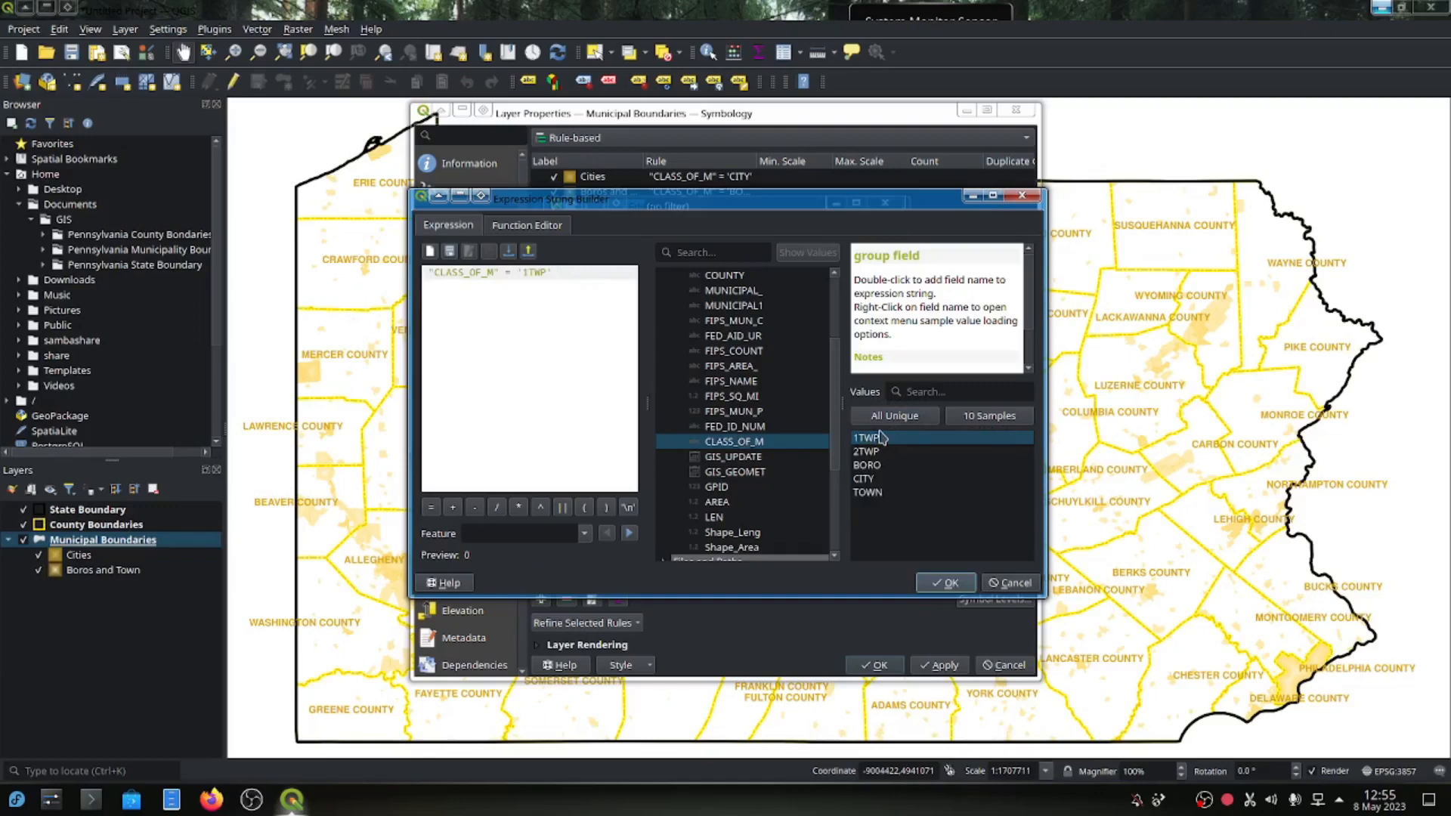
pyautogui.write('OR')
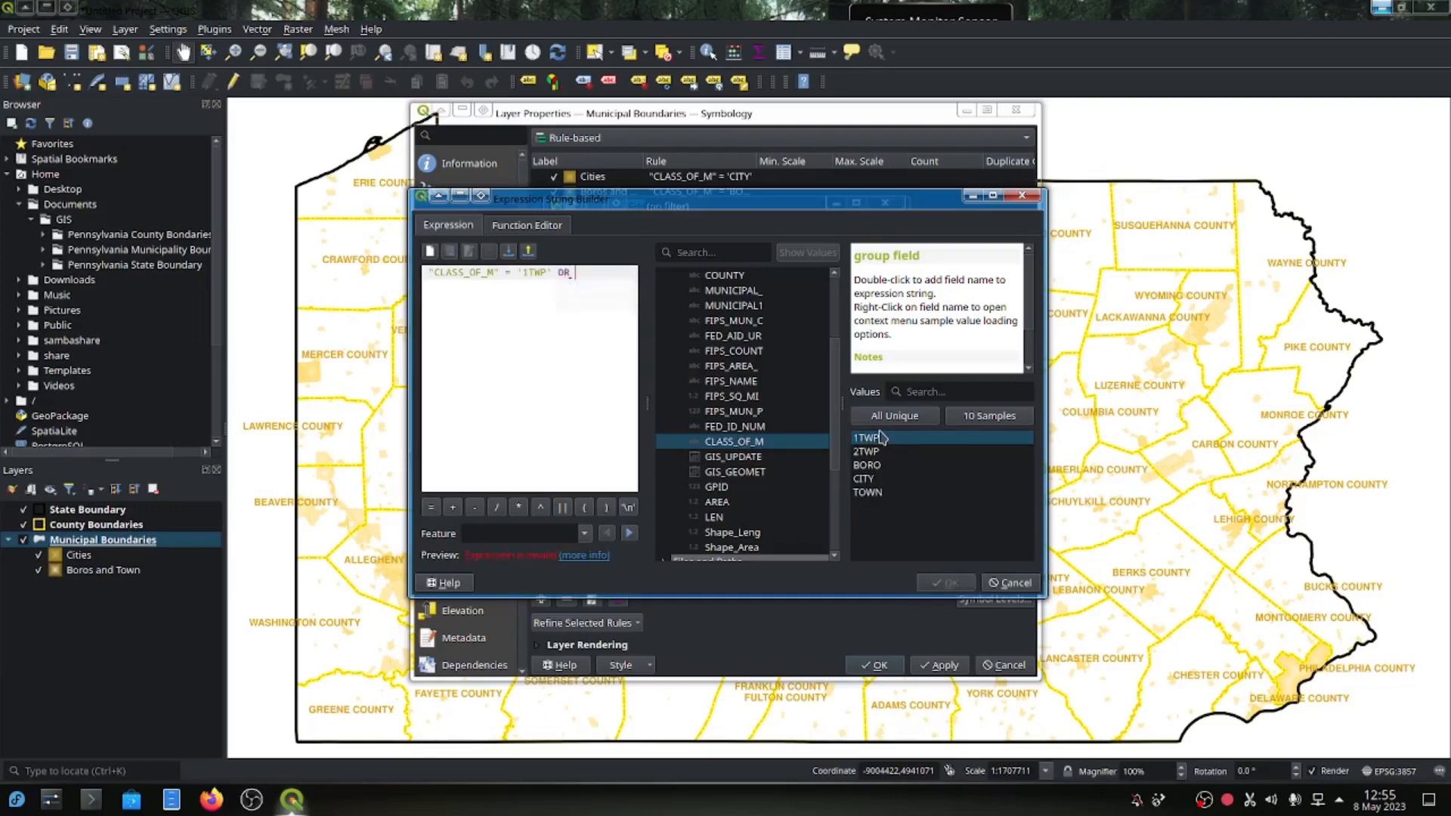
pyautogui.doubleClick(752, 442)
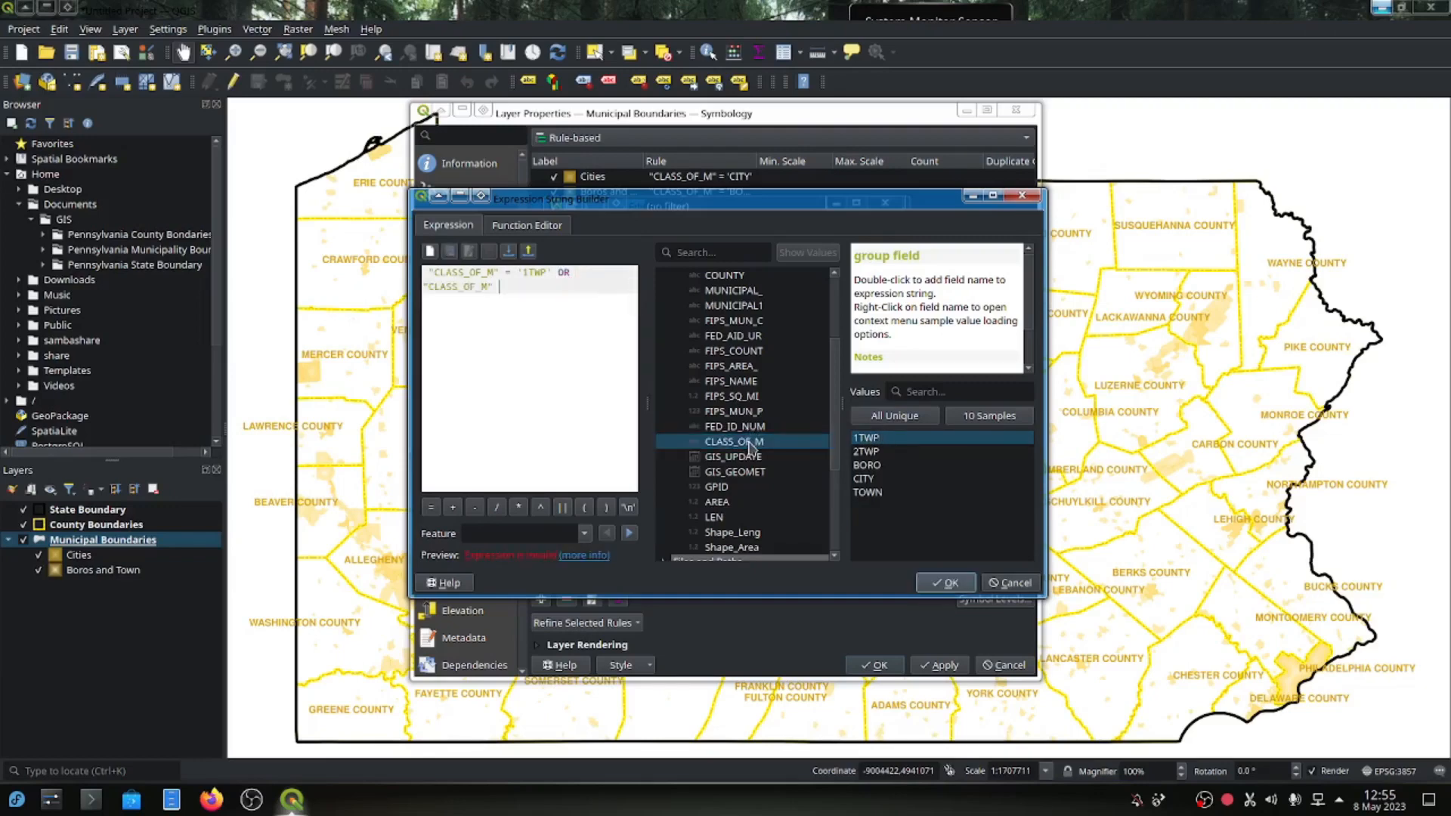
pyautogui.write('=')
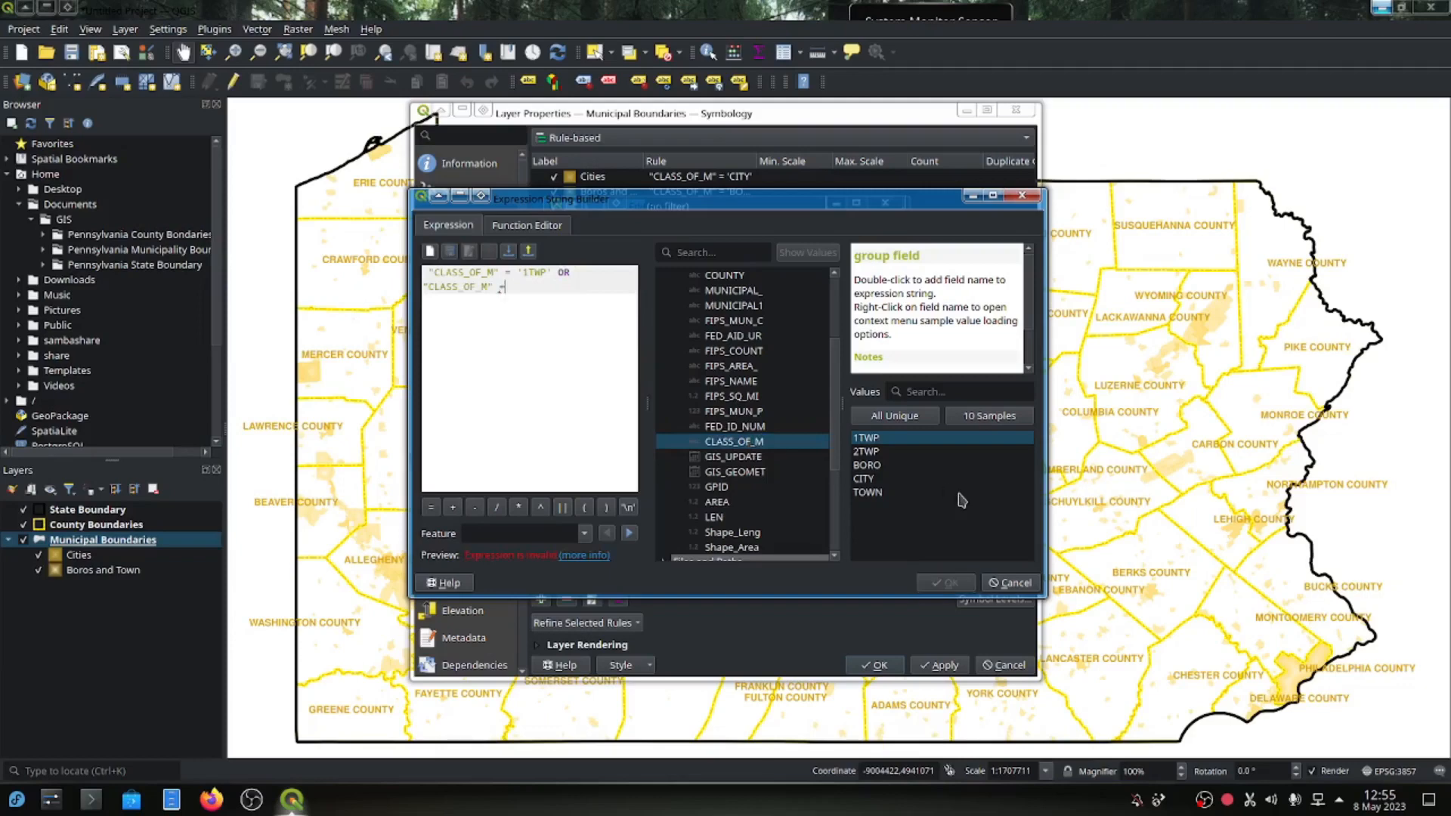
pyautogui.doubleClick(869, 452)
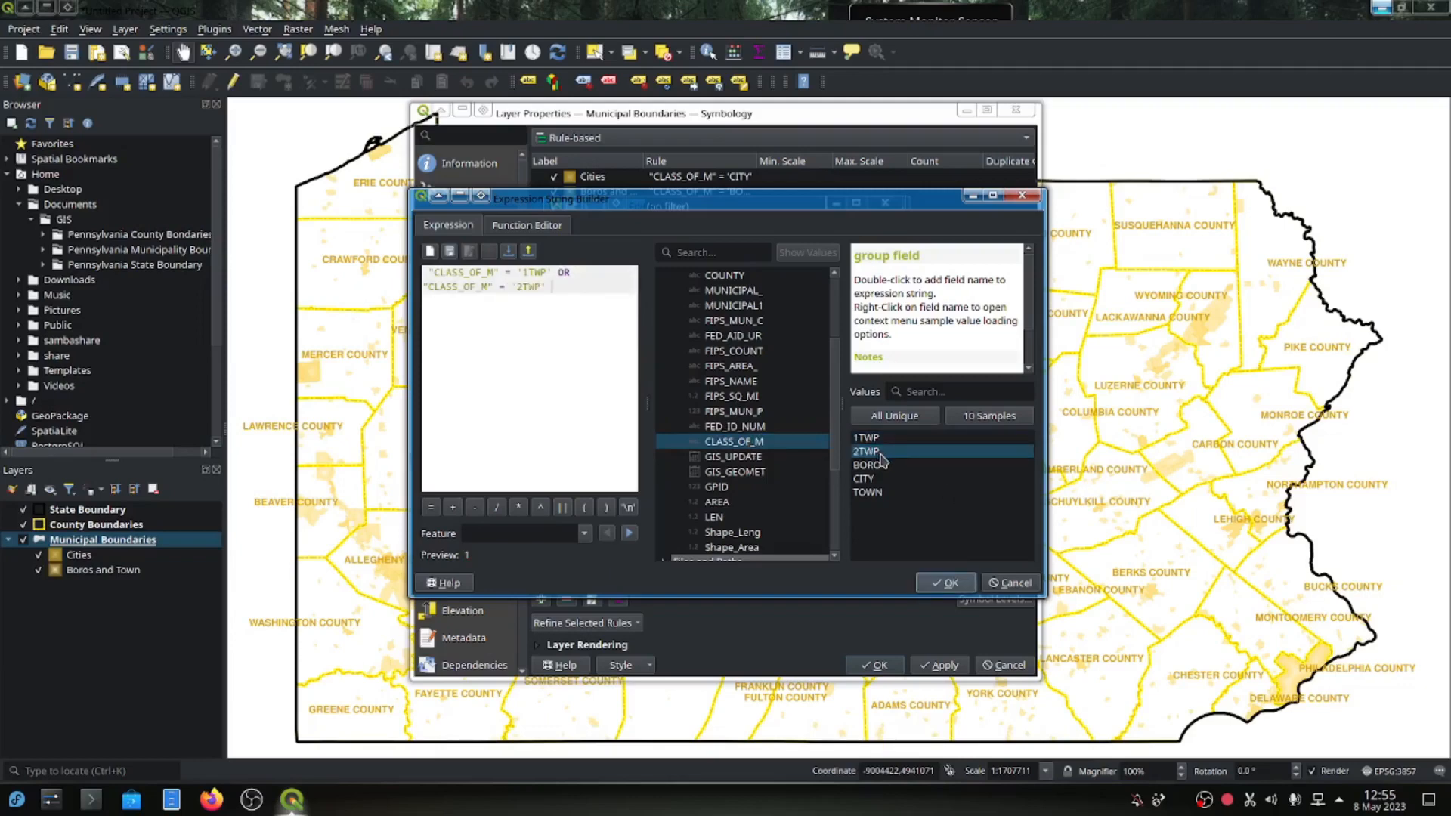
pyautogui.click(946, 583)
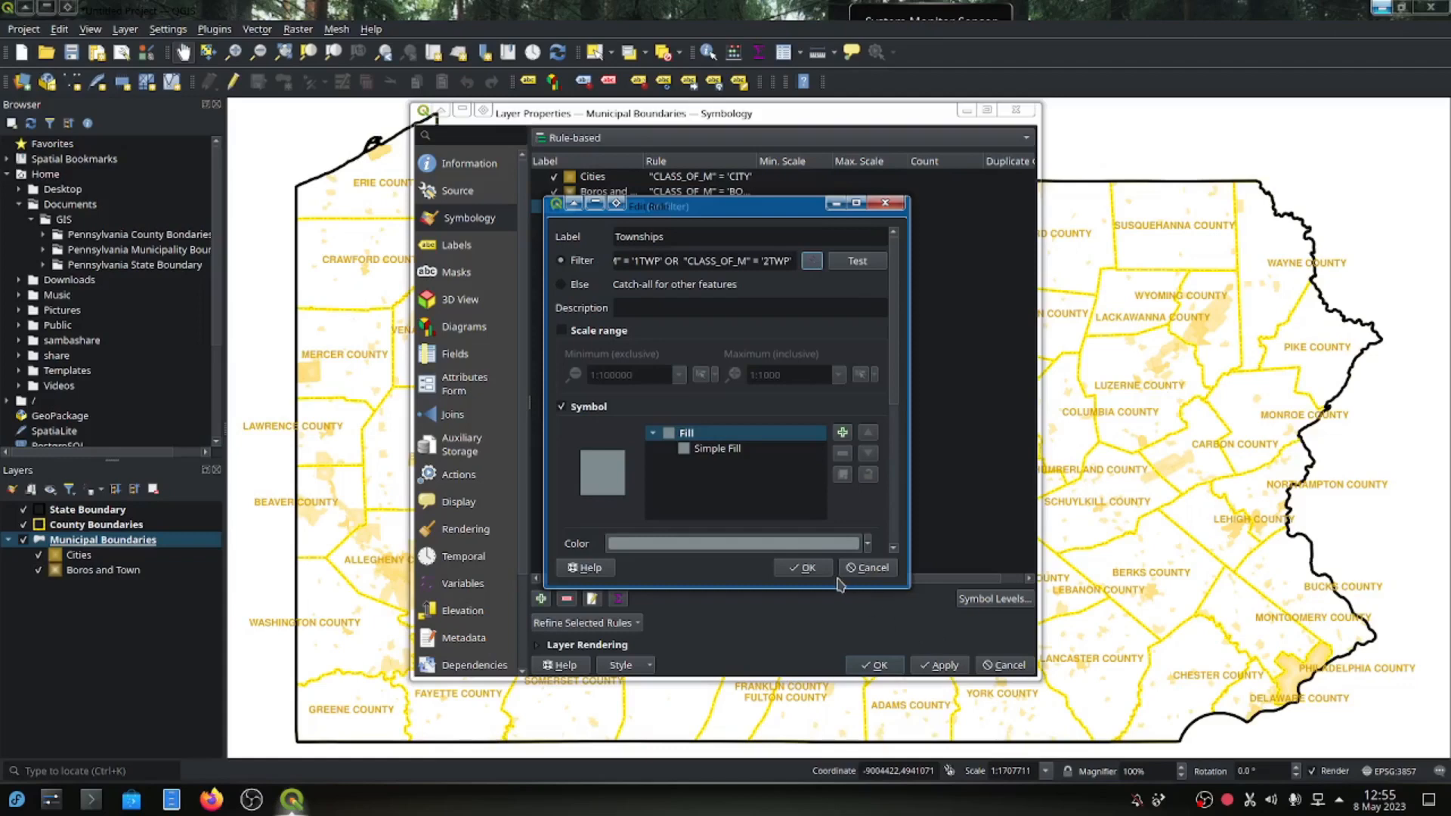
pyautogui.click(808, 568)
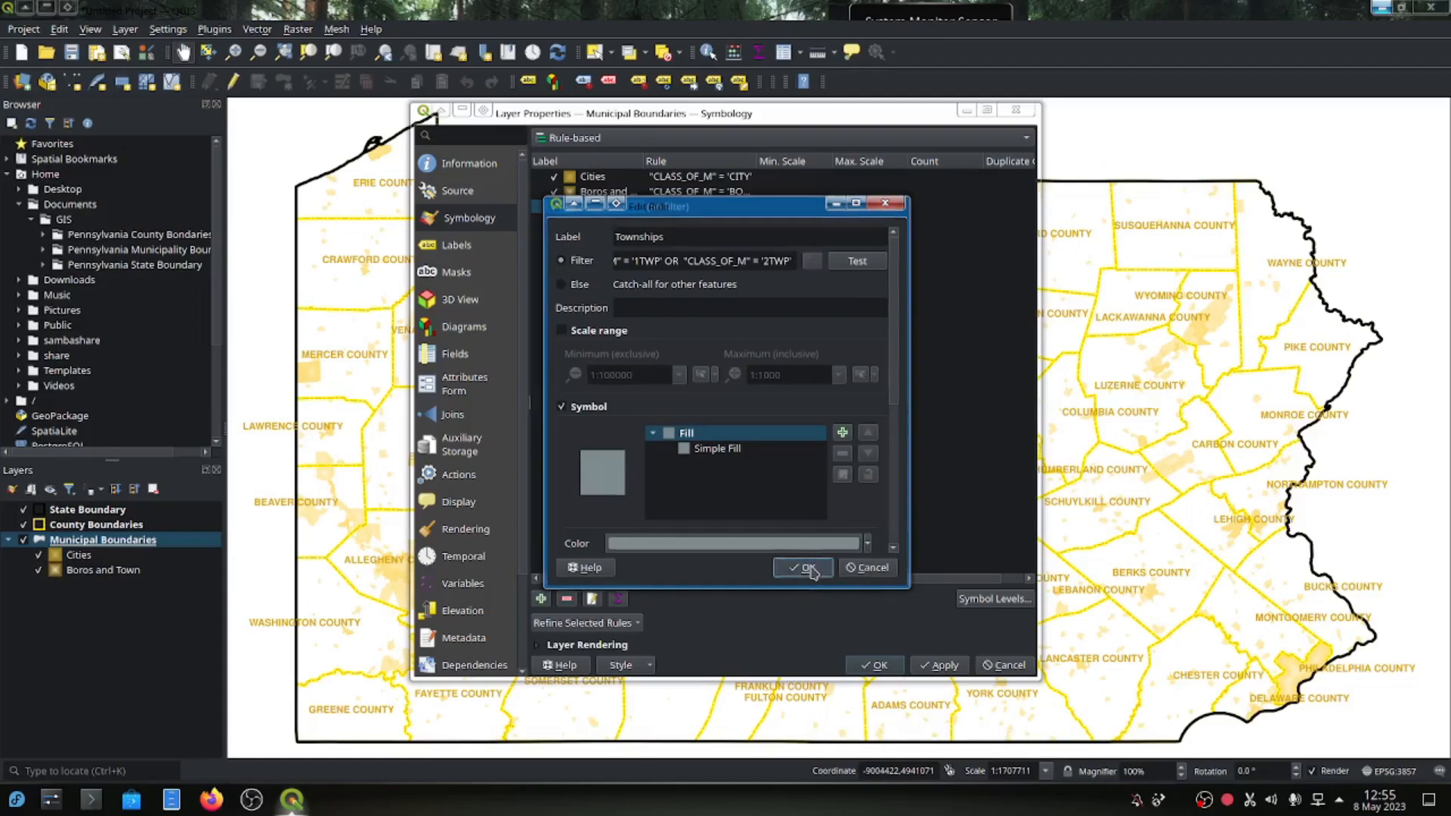
pyautogui.click(937, 667)
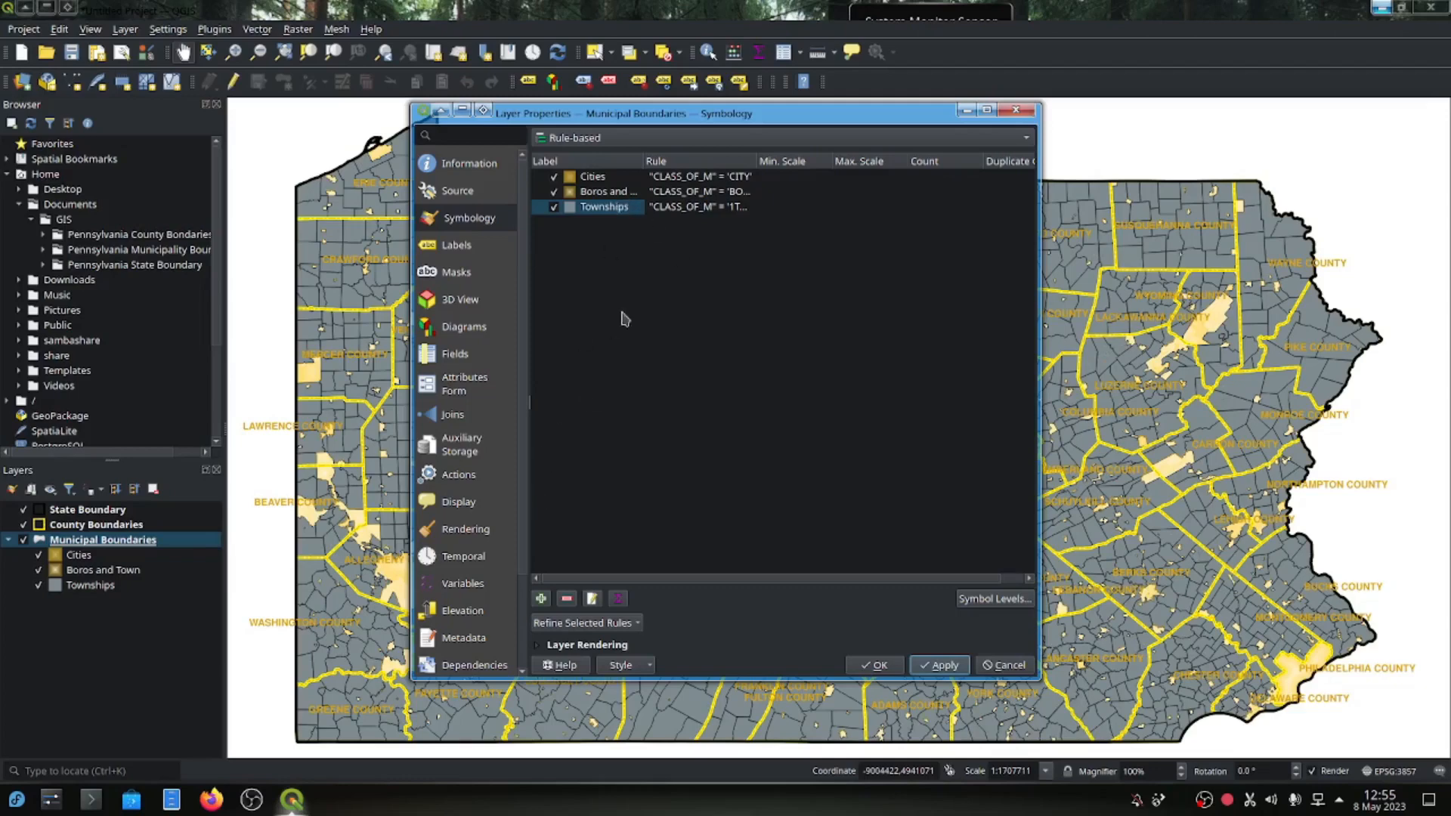
# Limit the Townships rule to a scale range of minimum 1:500000 and maximum 1:1, apply it and check it on the map.
pyautogui.doubleClick(631, 209)
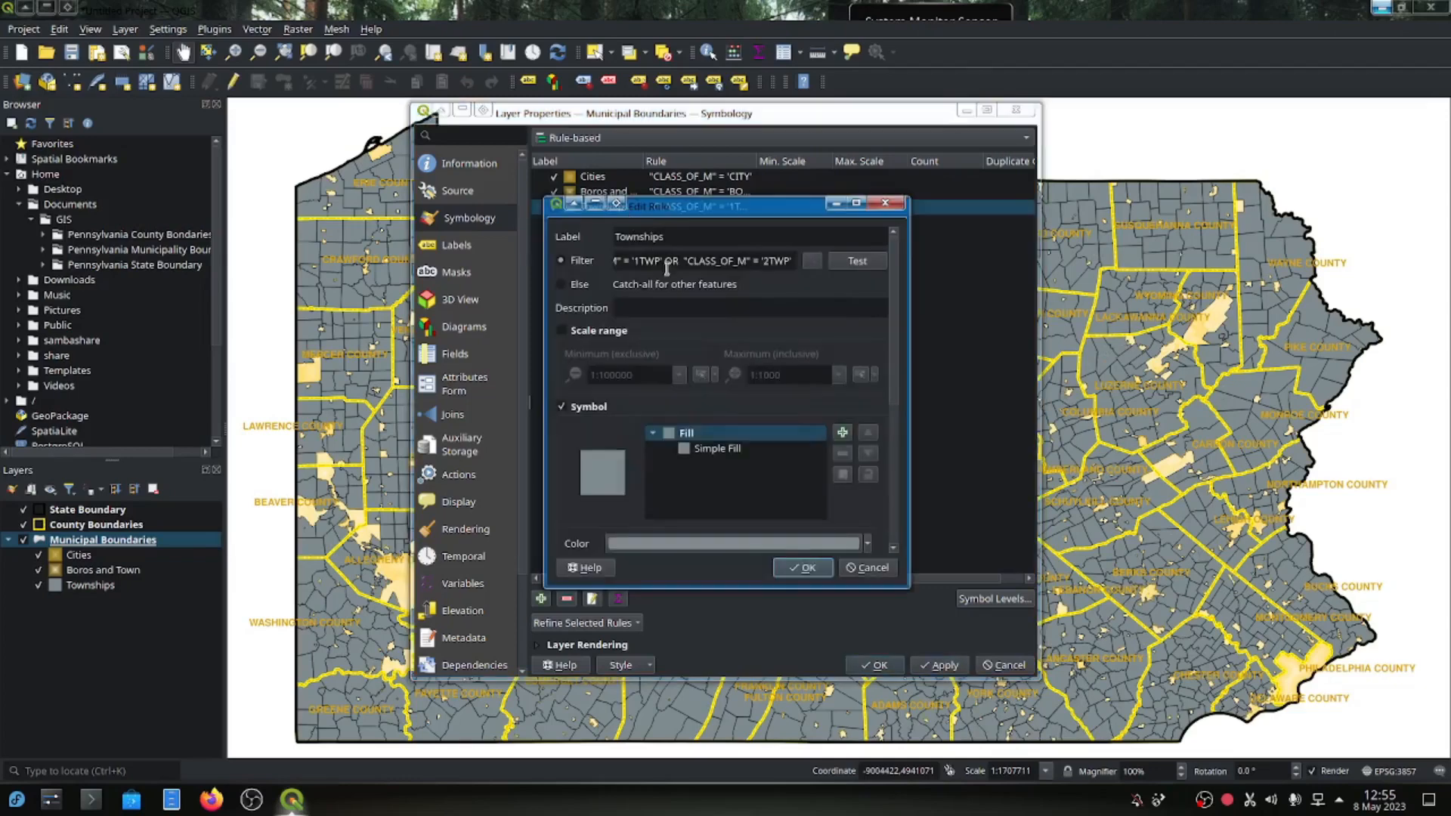
pyautogui.click(584, 333)
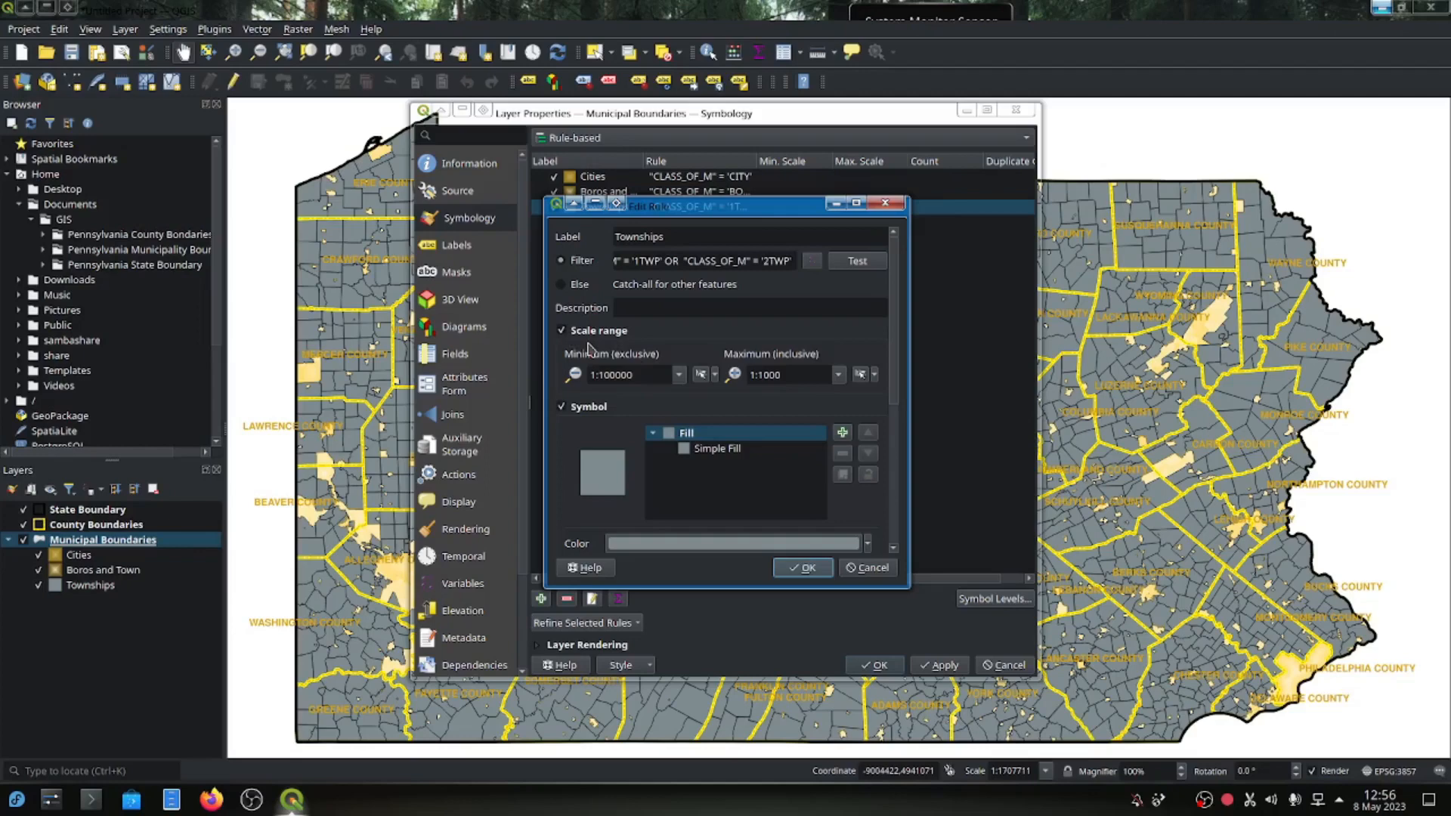
pyautogui.click(603, 374)
pyautogui.moveTo(780, 374); pyautogui.dragTo(771, 374)
pyautogui.press('BackSpace')
pyautogui.click(802, 577)
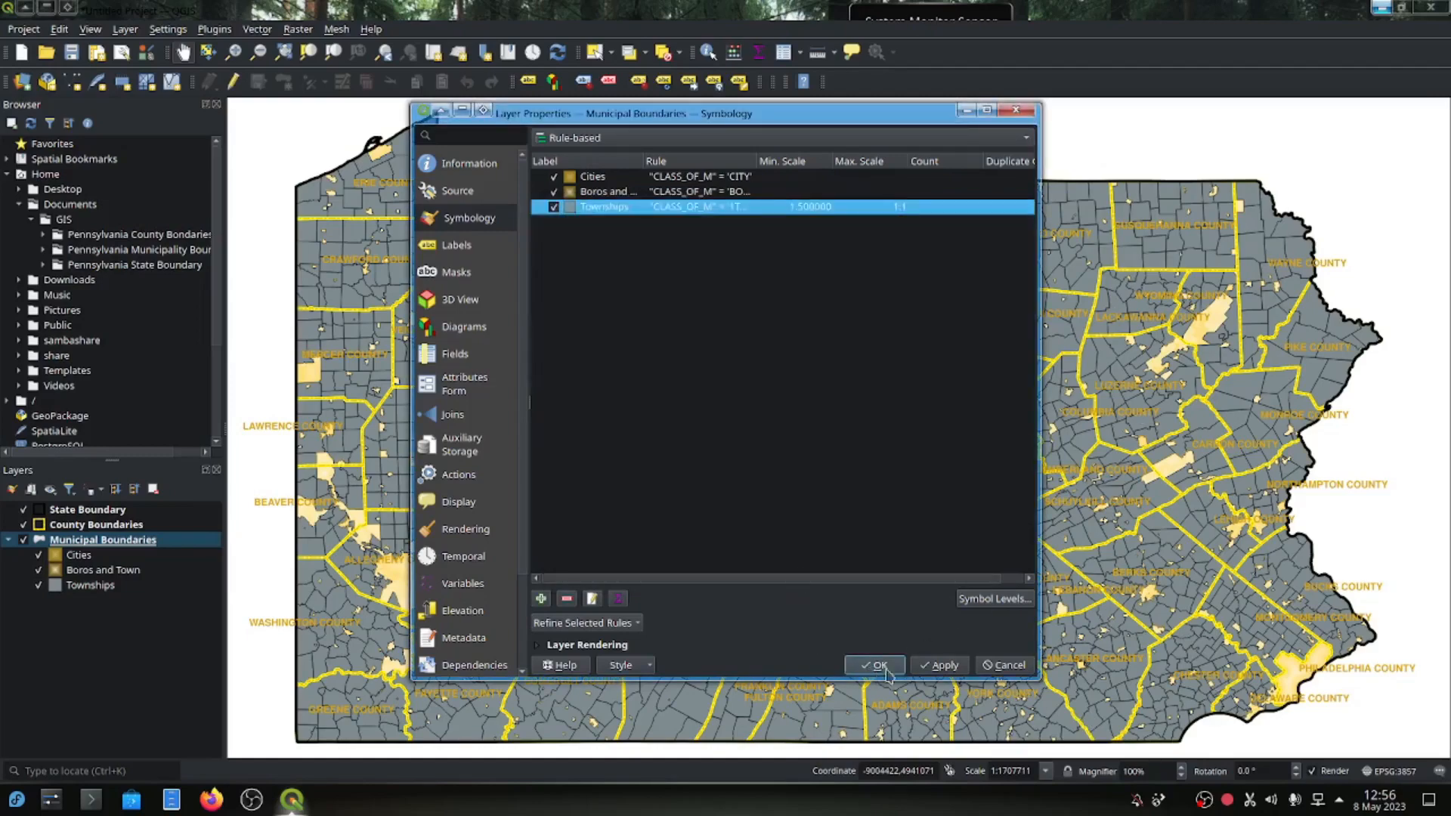
pyautogui.click(931, 665)
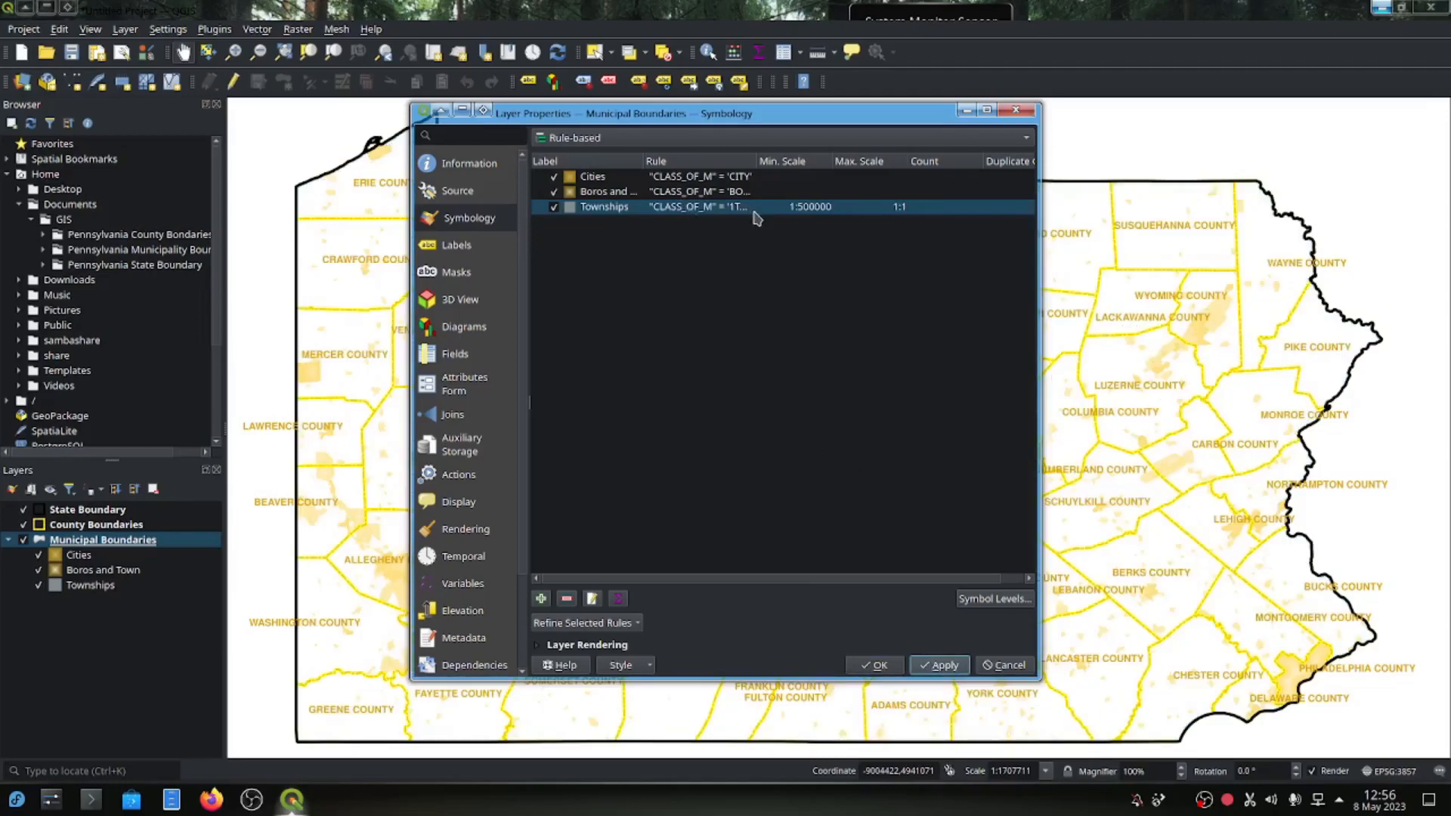
pyautogui.click(875, 668)
pyautogui.scroll(2, 791, 502)
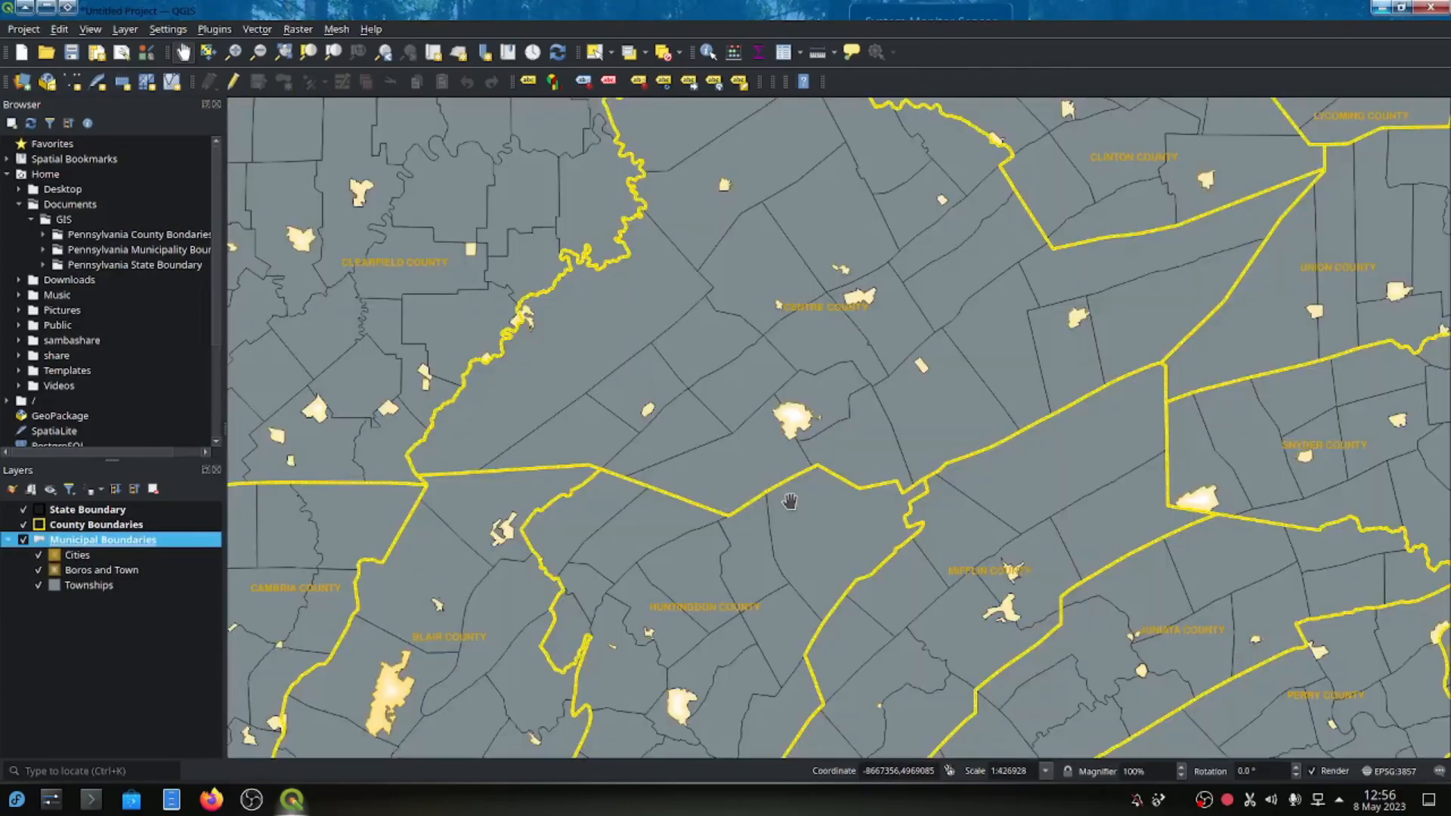
pyautogui.scroll(-1, 807, 508)
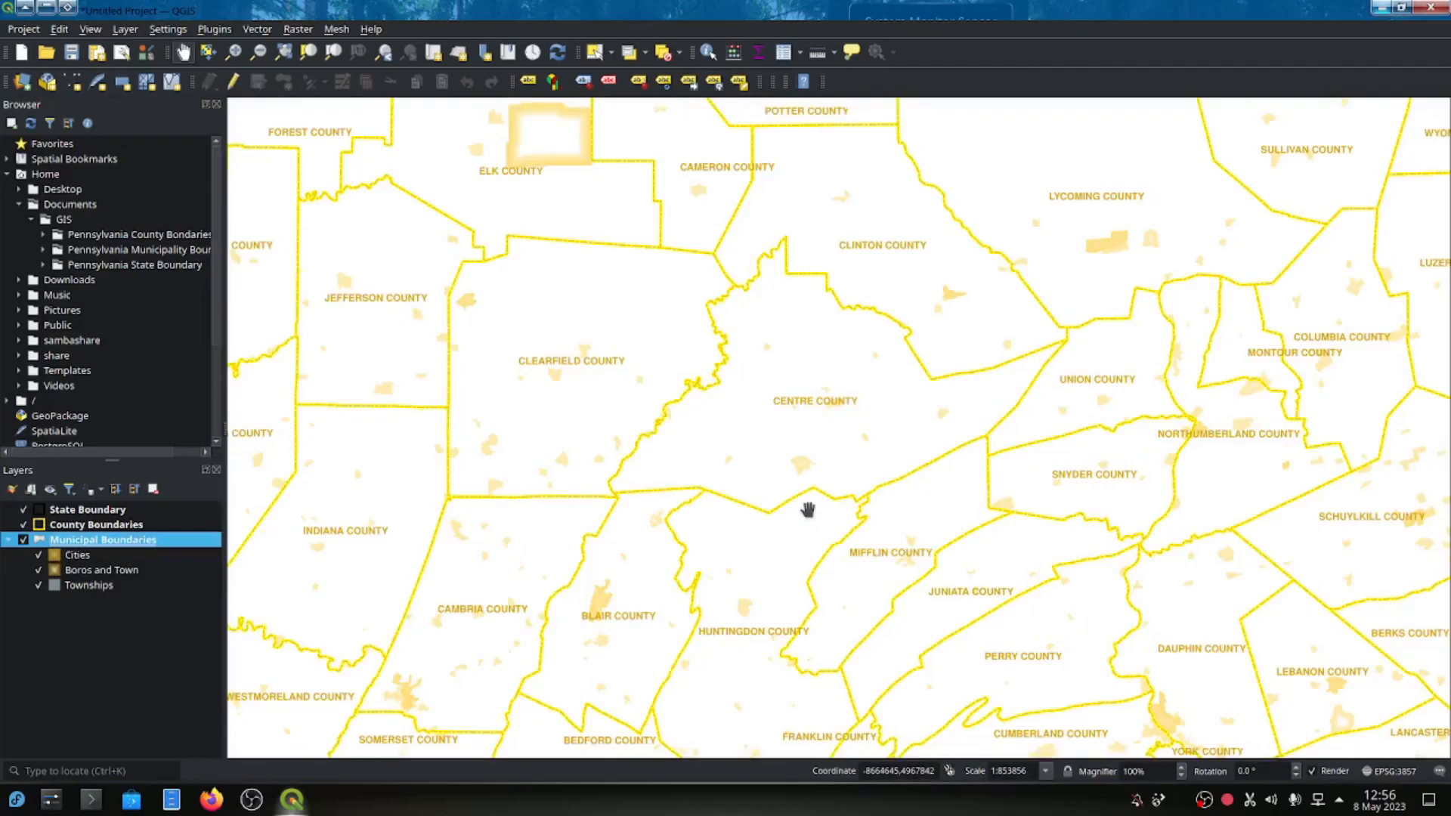
pyautogui.scroll(-1, 808, 511)
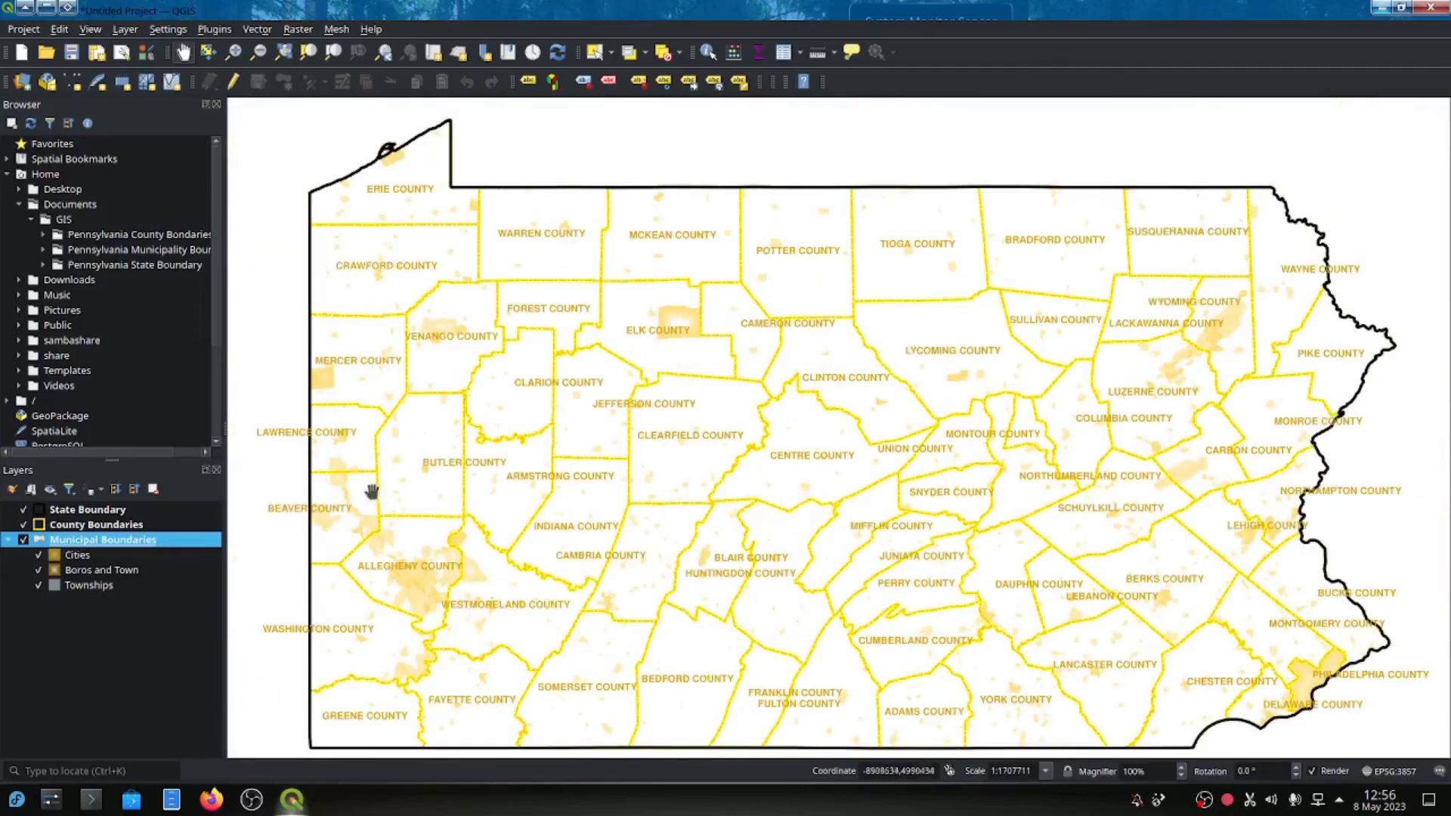
pyautogui.click(119, 589)
pyautogui.rightClick(136, 591)
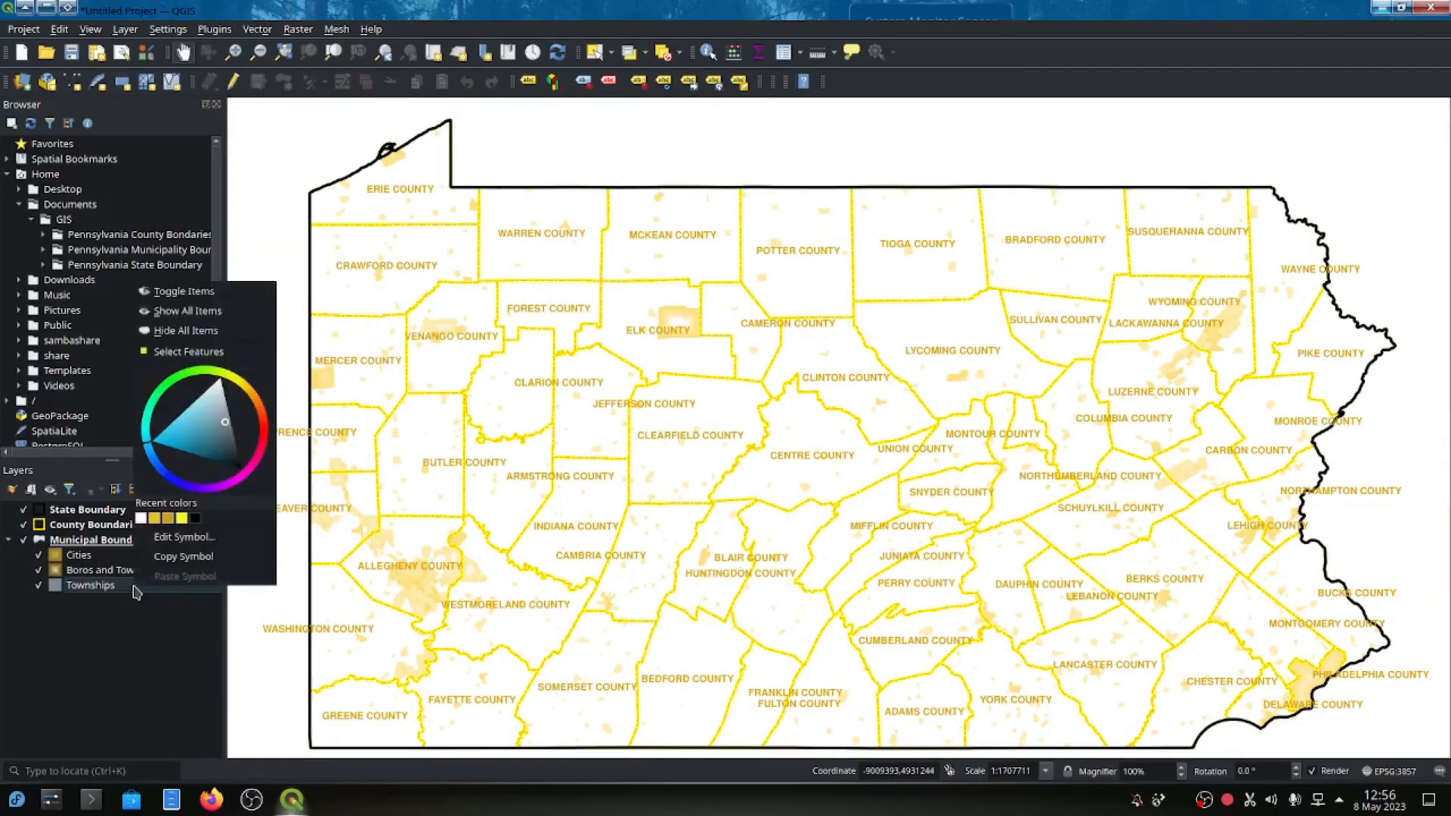
pyautogui.click(106, 598)
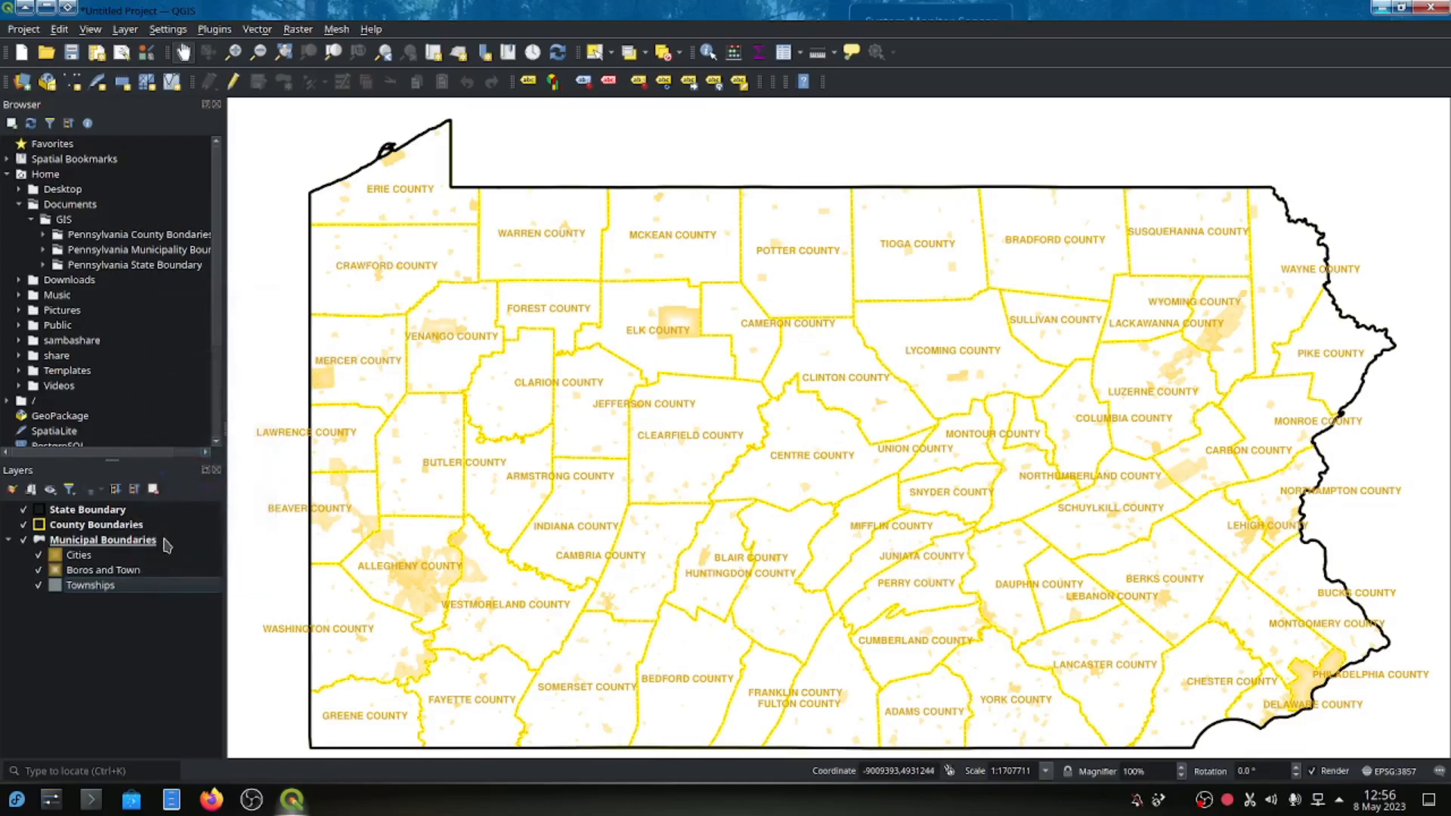
# Change the Townships rule's symbol layer type in the Municipal Boundaries symbology to Outline: Simple Line.
pyautogui.rightClick(166, 541)
pyautogui.click(210, 532)
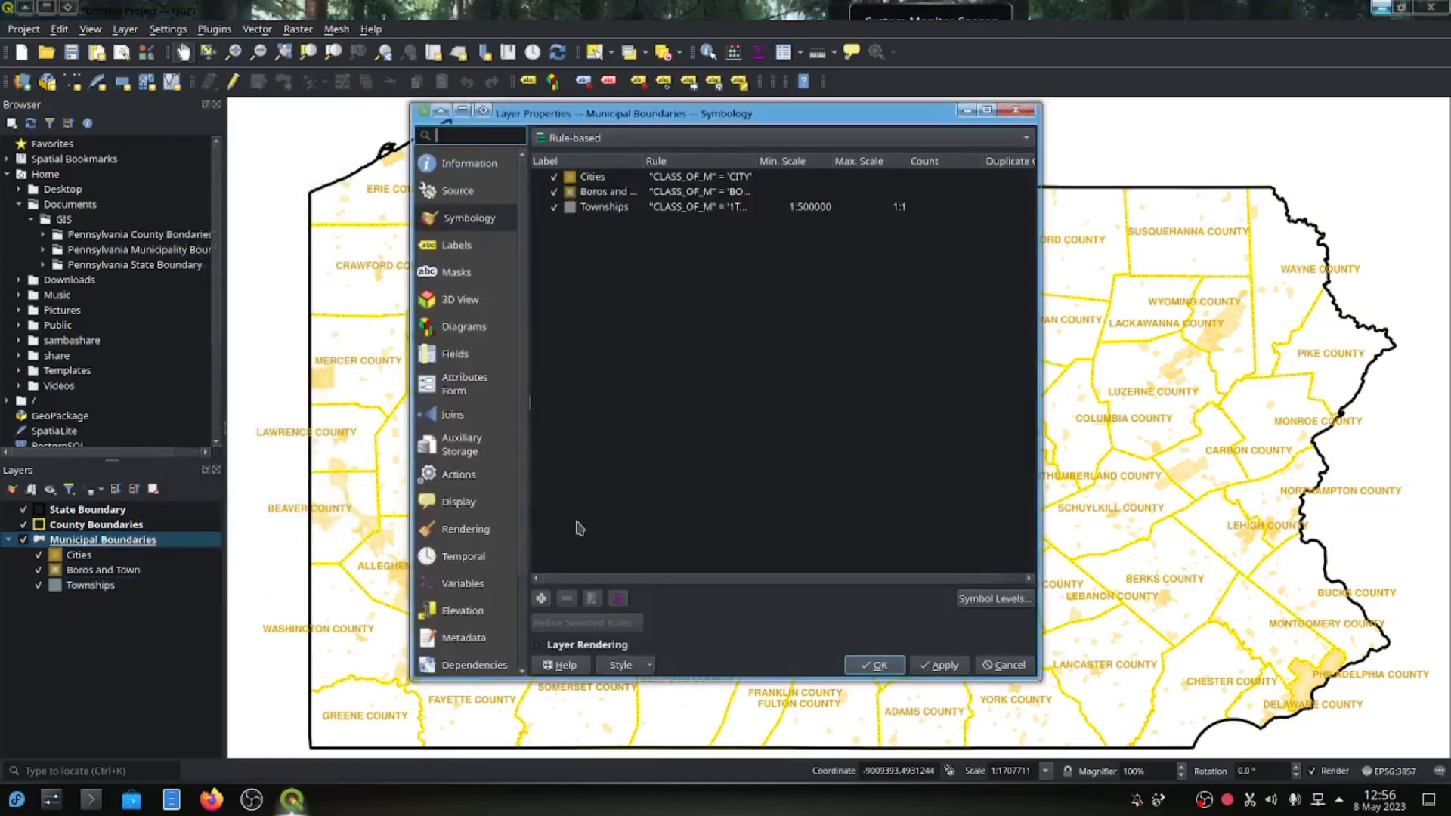
pyautogui.click(656, 210)
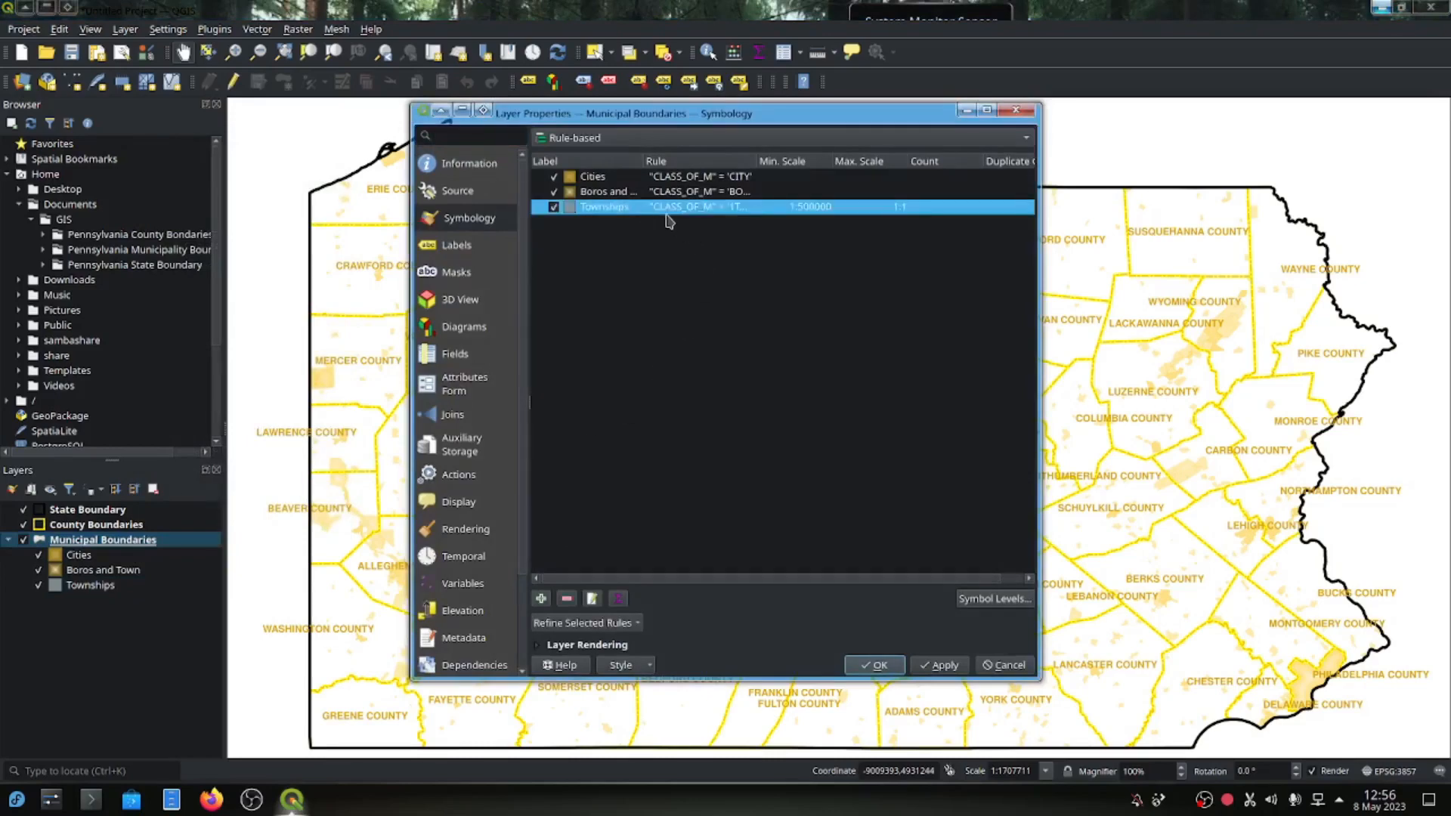
pyautogui.doubleClick(671, 213)
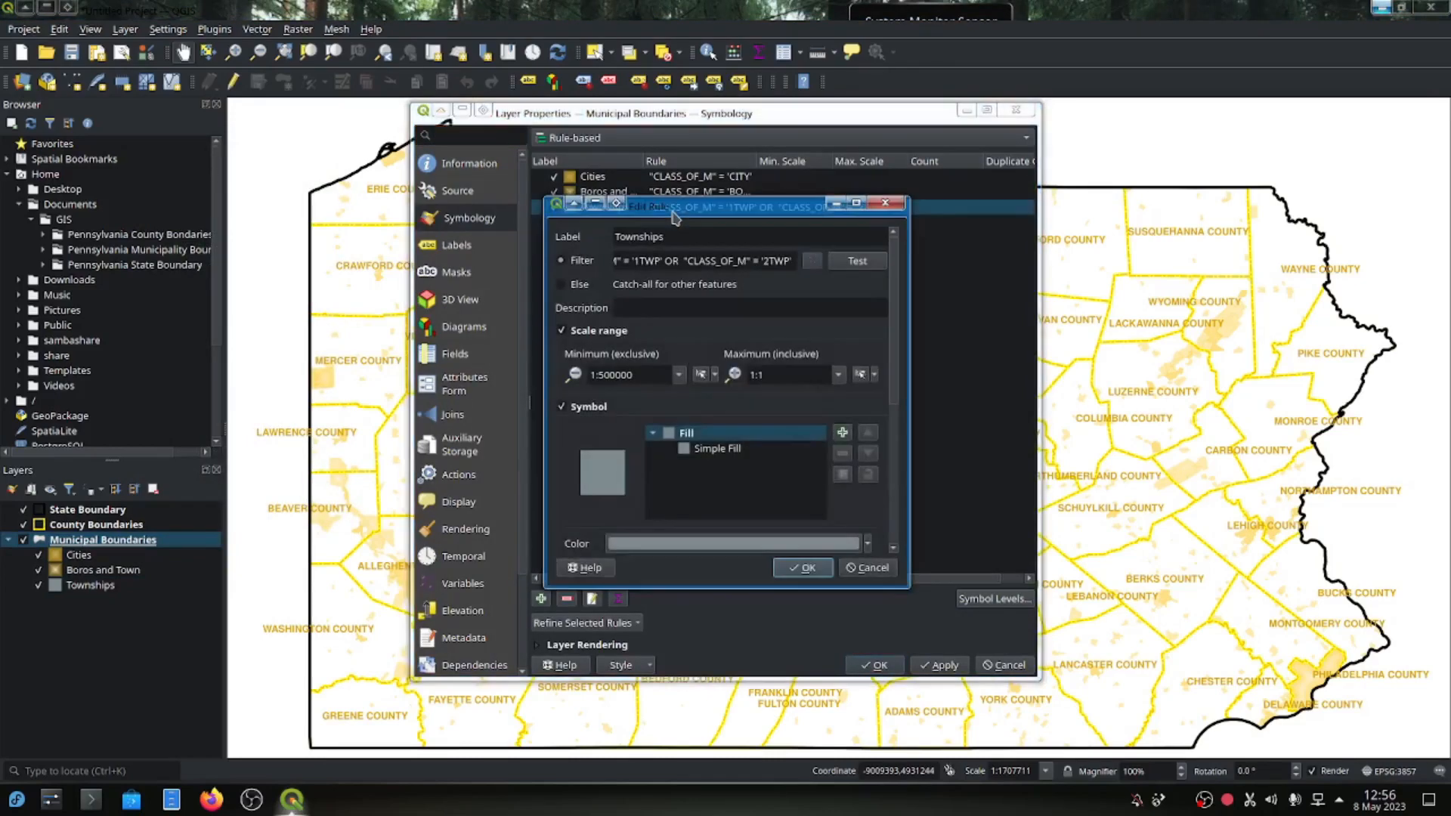
pyautogui.moveTo(898, 334); pyautogui.dragTo(903, 388)
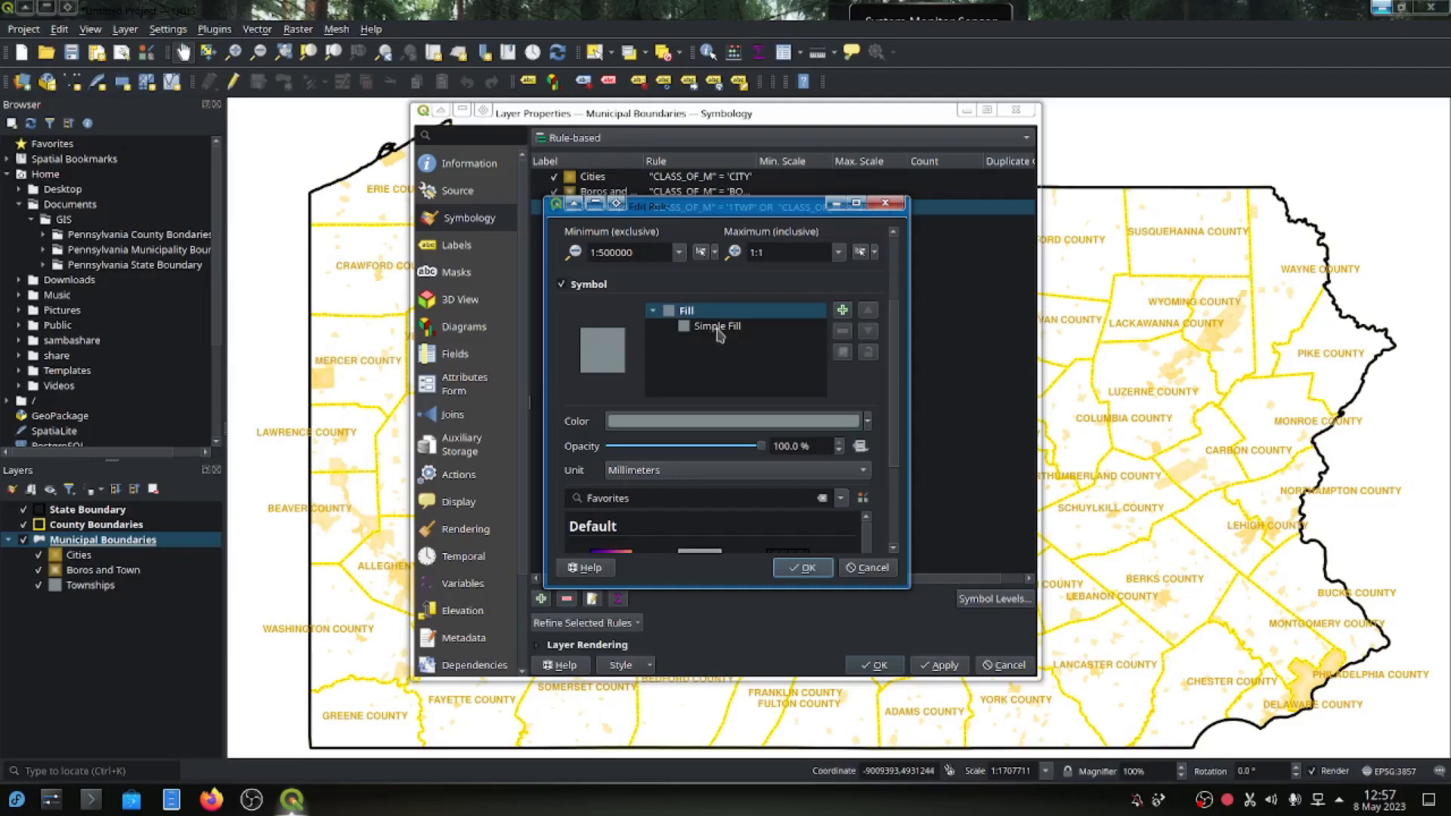
pyautogui.click(724, 331)
pyautogui.click(718, 430)
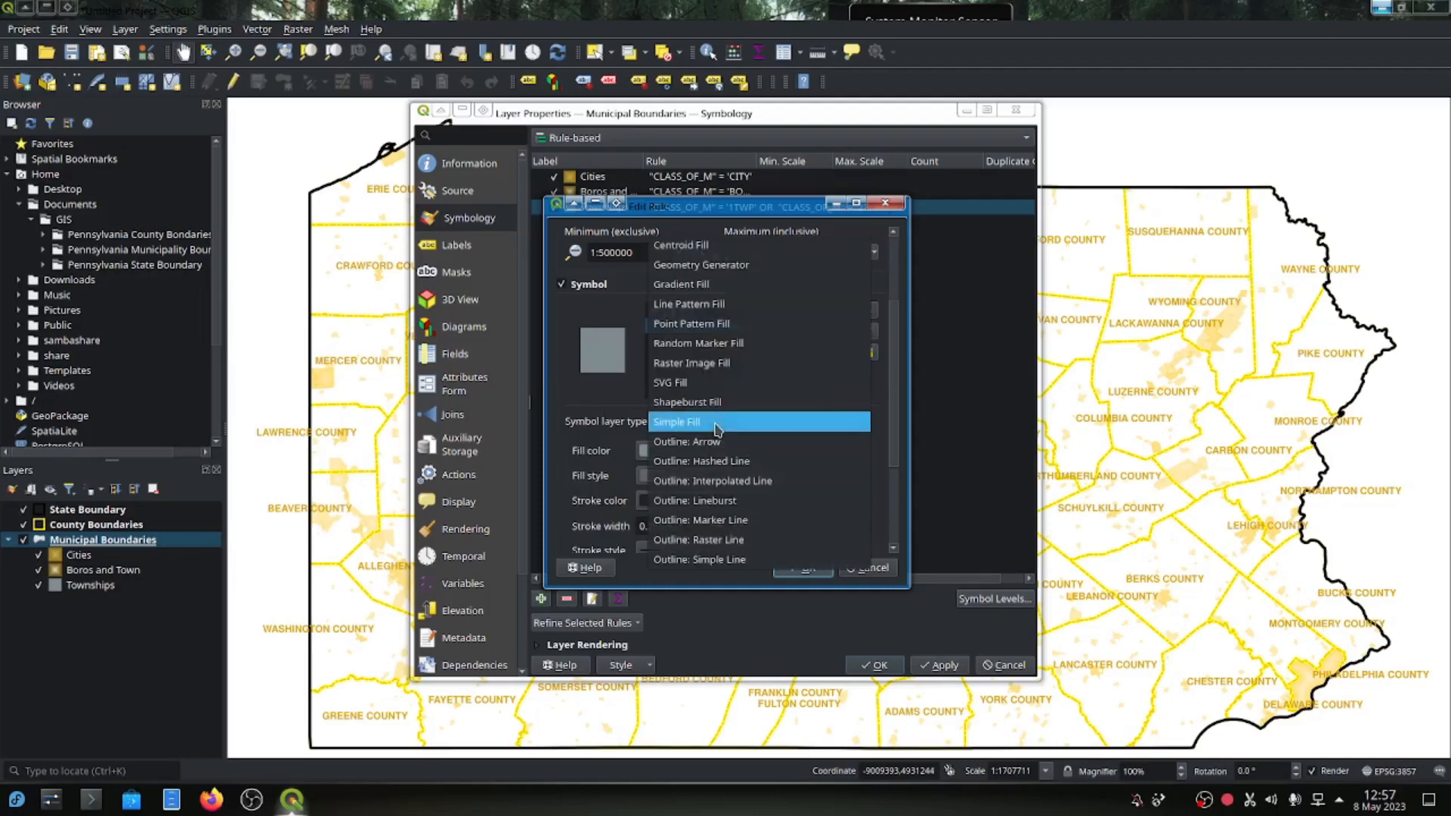
pyautogui.click(741, 563)
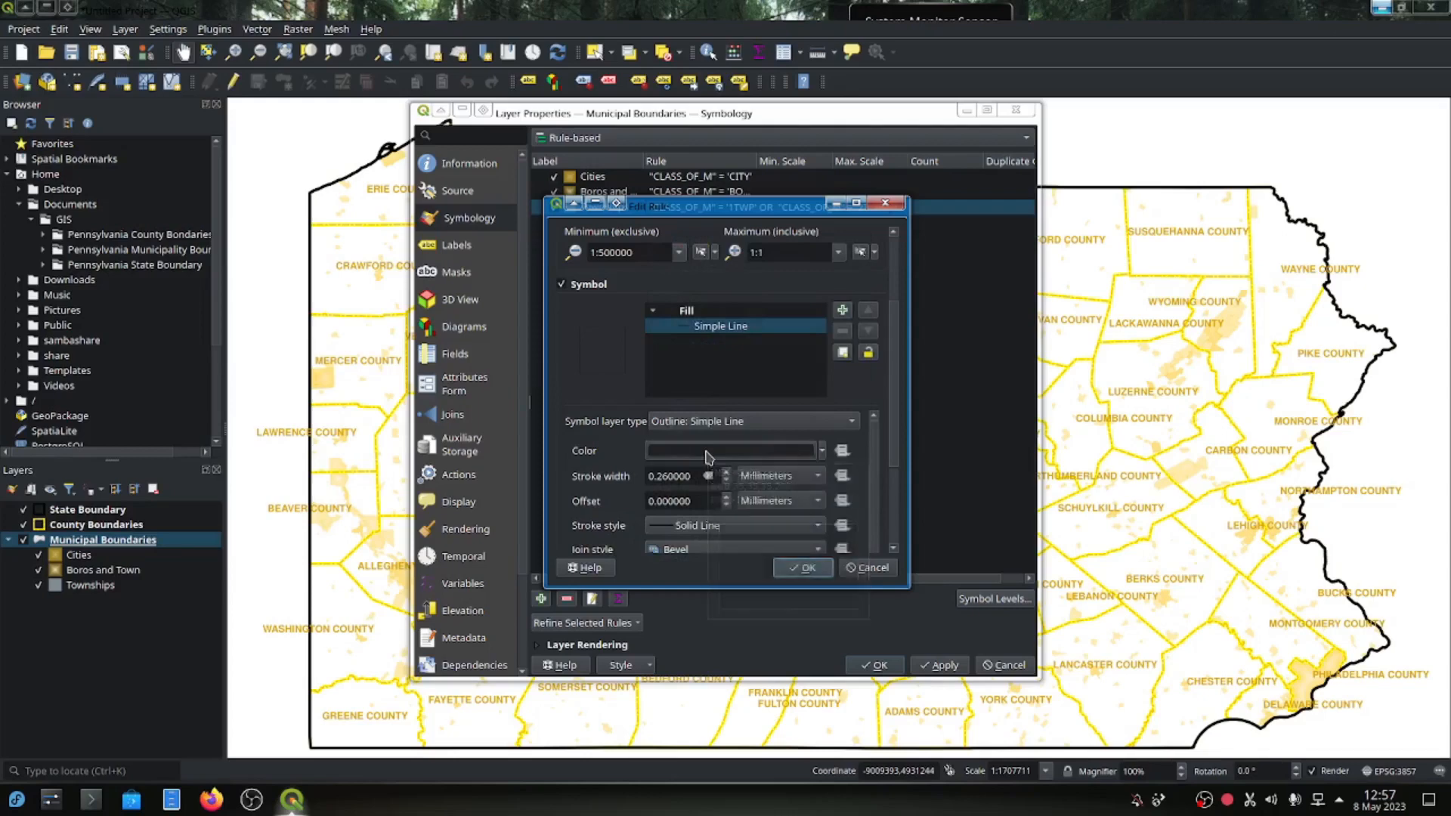
# Set the Townships outline colour to #ffc000 and its stroke width to 0.25 mm.
pyautogui.click(708, 452)
pyautogui.doubleClick(802, 443)
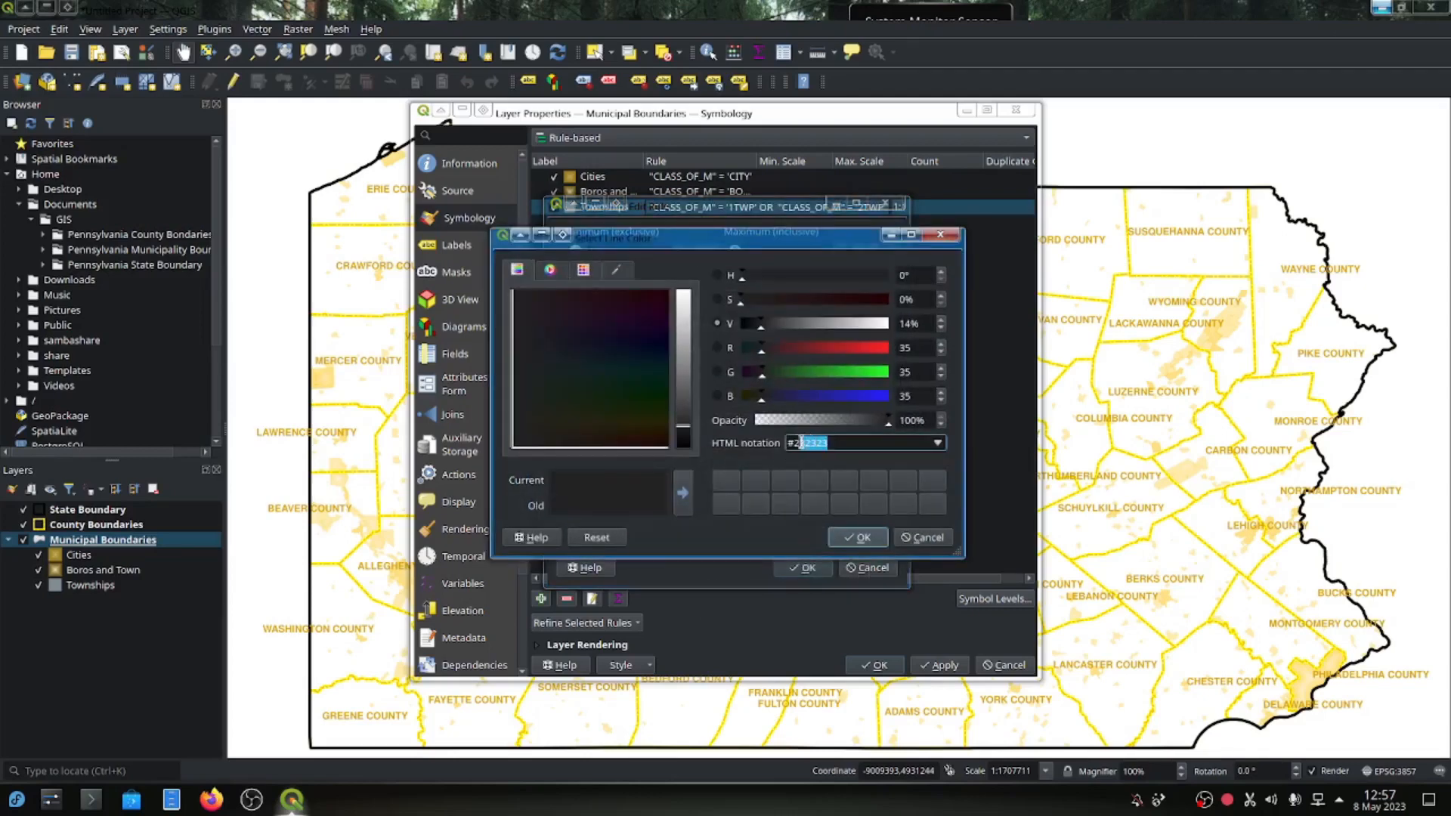
pyautogui.press('BackSpace')
pyautogui.click(860, 538)
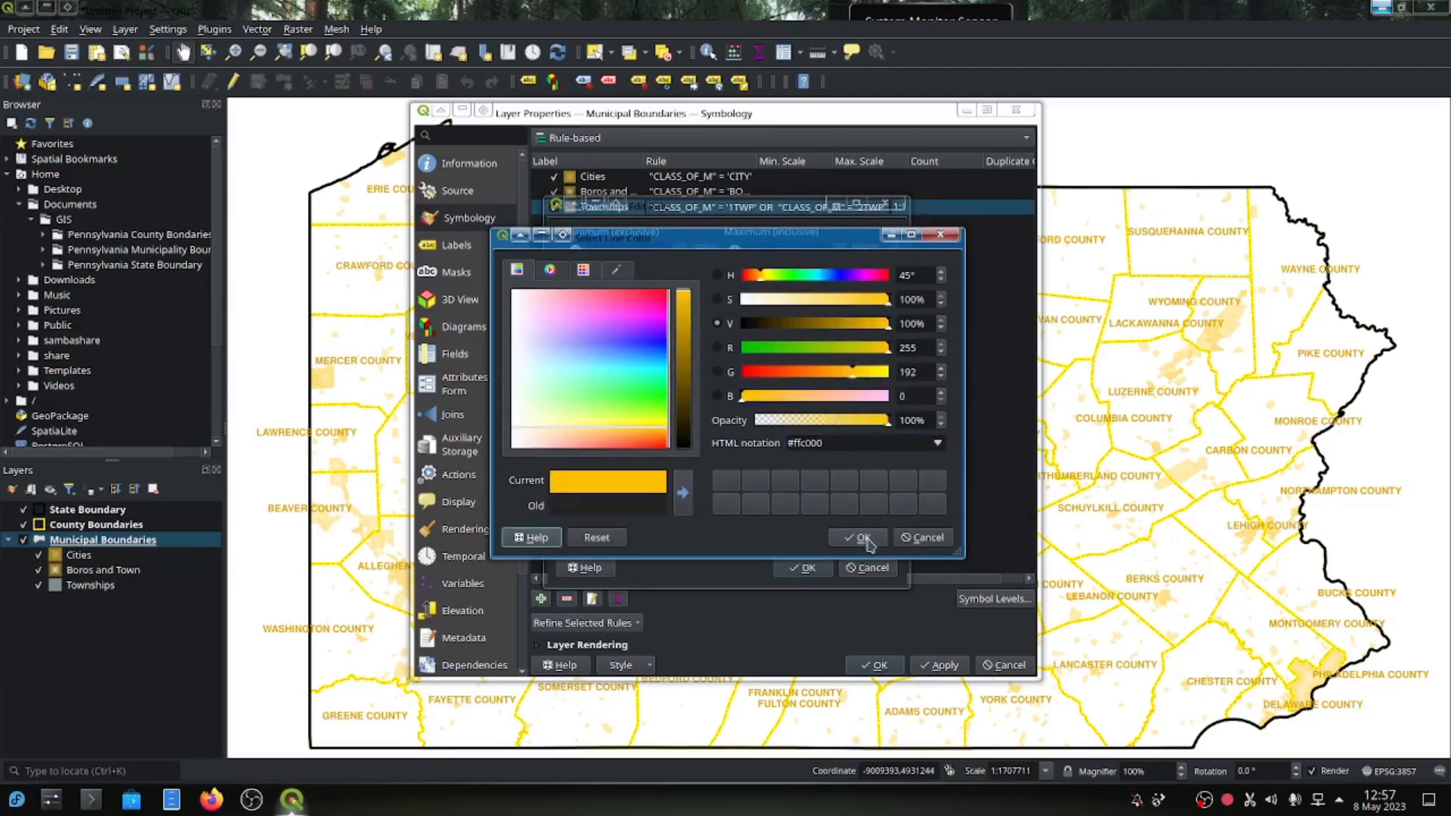
pyautogui.click(860, 537)
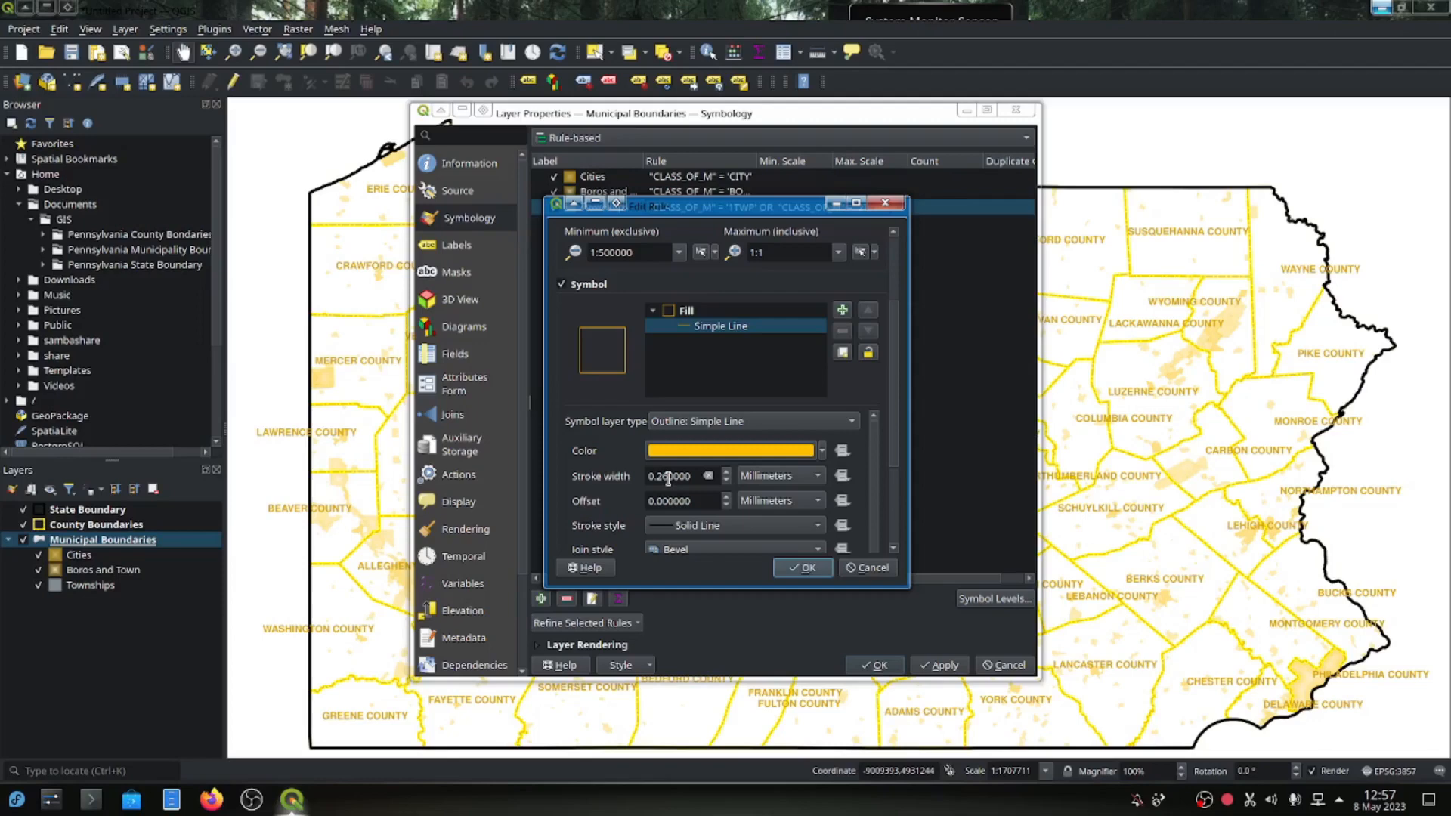
pyautogui.click(667, 476)
pyautogui.press('BackSpace')
pyautogui.press('Tab')
# Set the Townships outline stroke style to Dash Dot Dot Line and apply the symbology to the Municipal Boundaries layer.
pyautogui.scroll(-2, 632, 502)
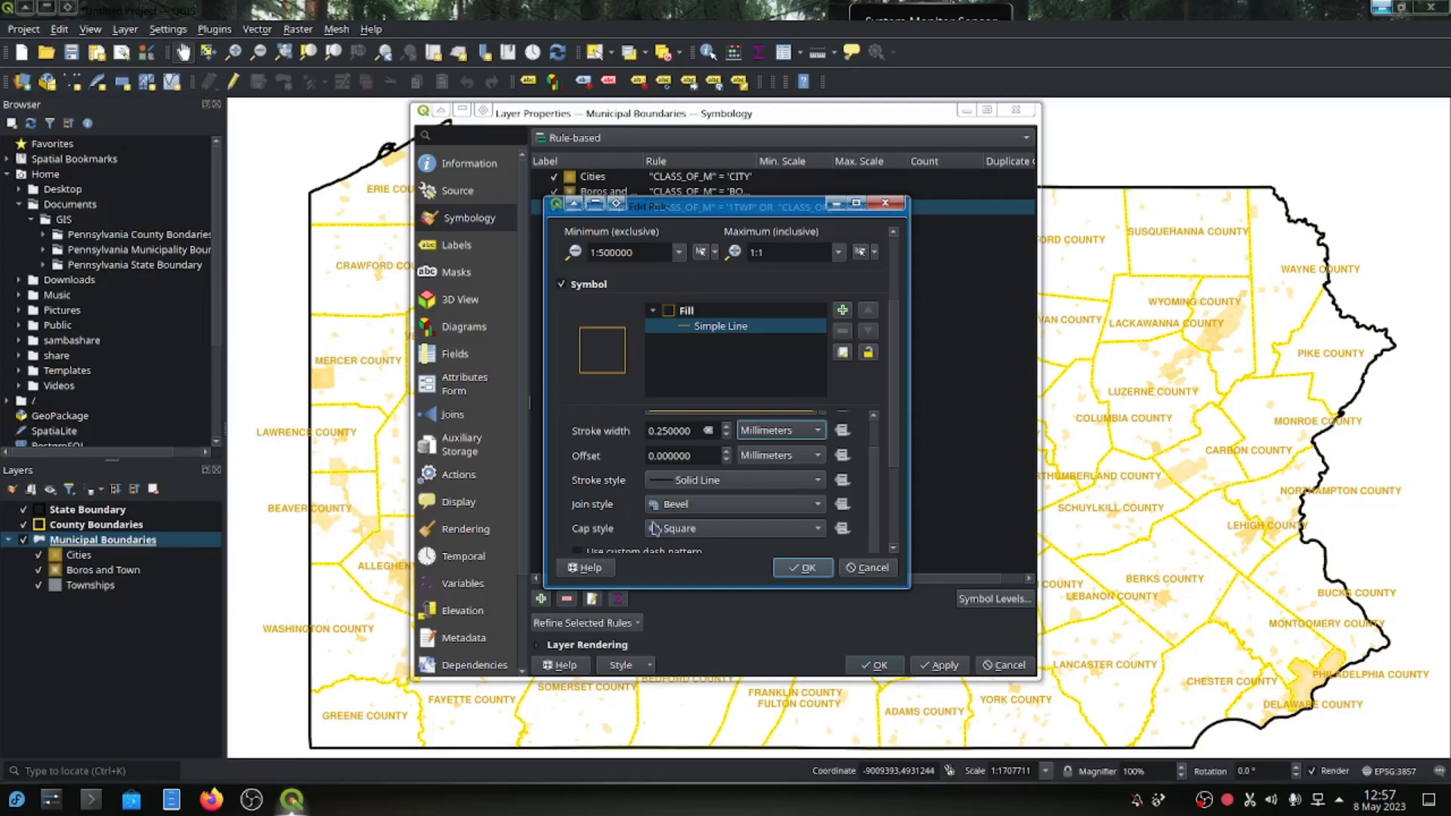
pyautogui.click(720, 483)
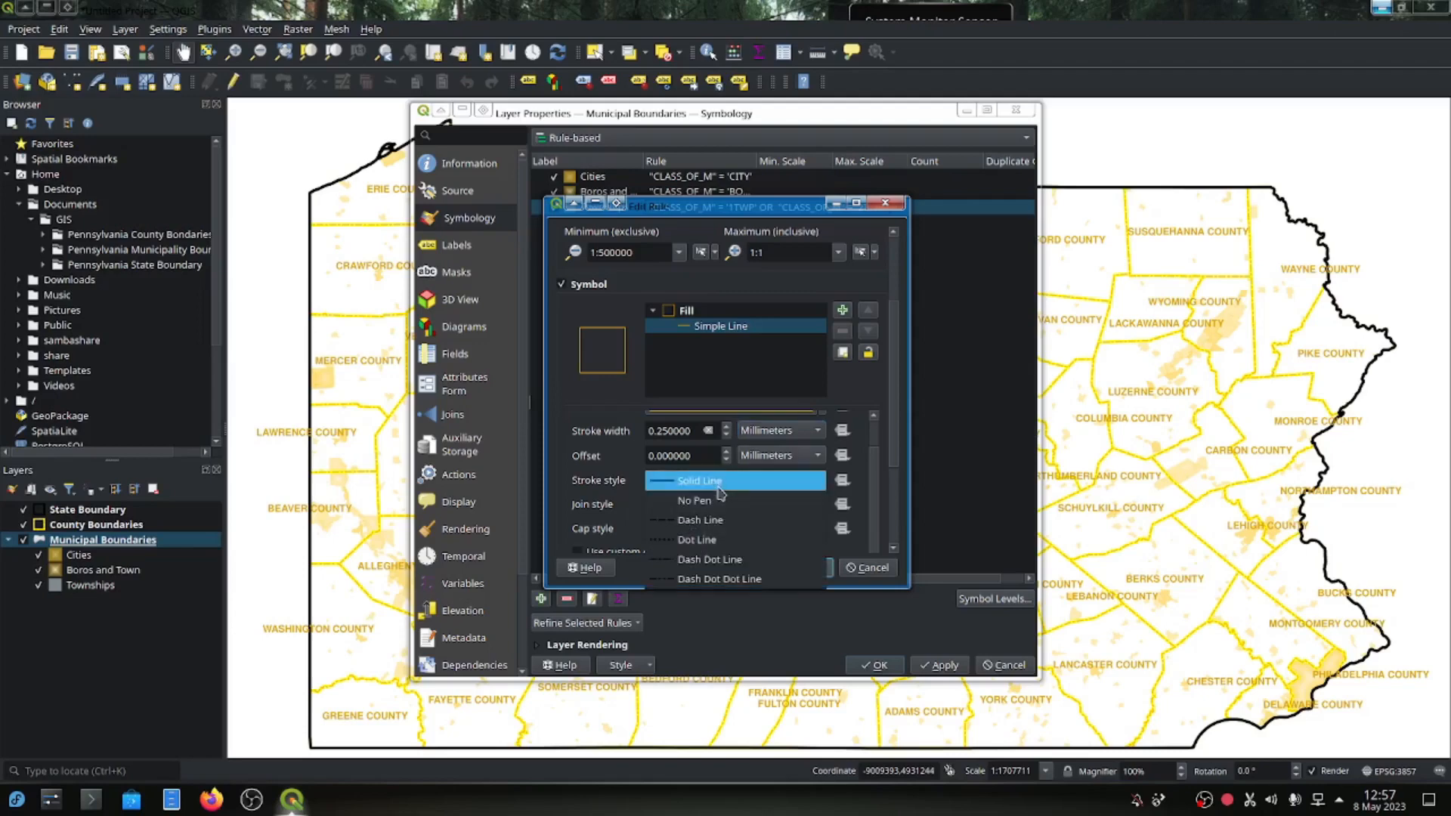
pyautogui.click(753, 579)
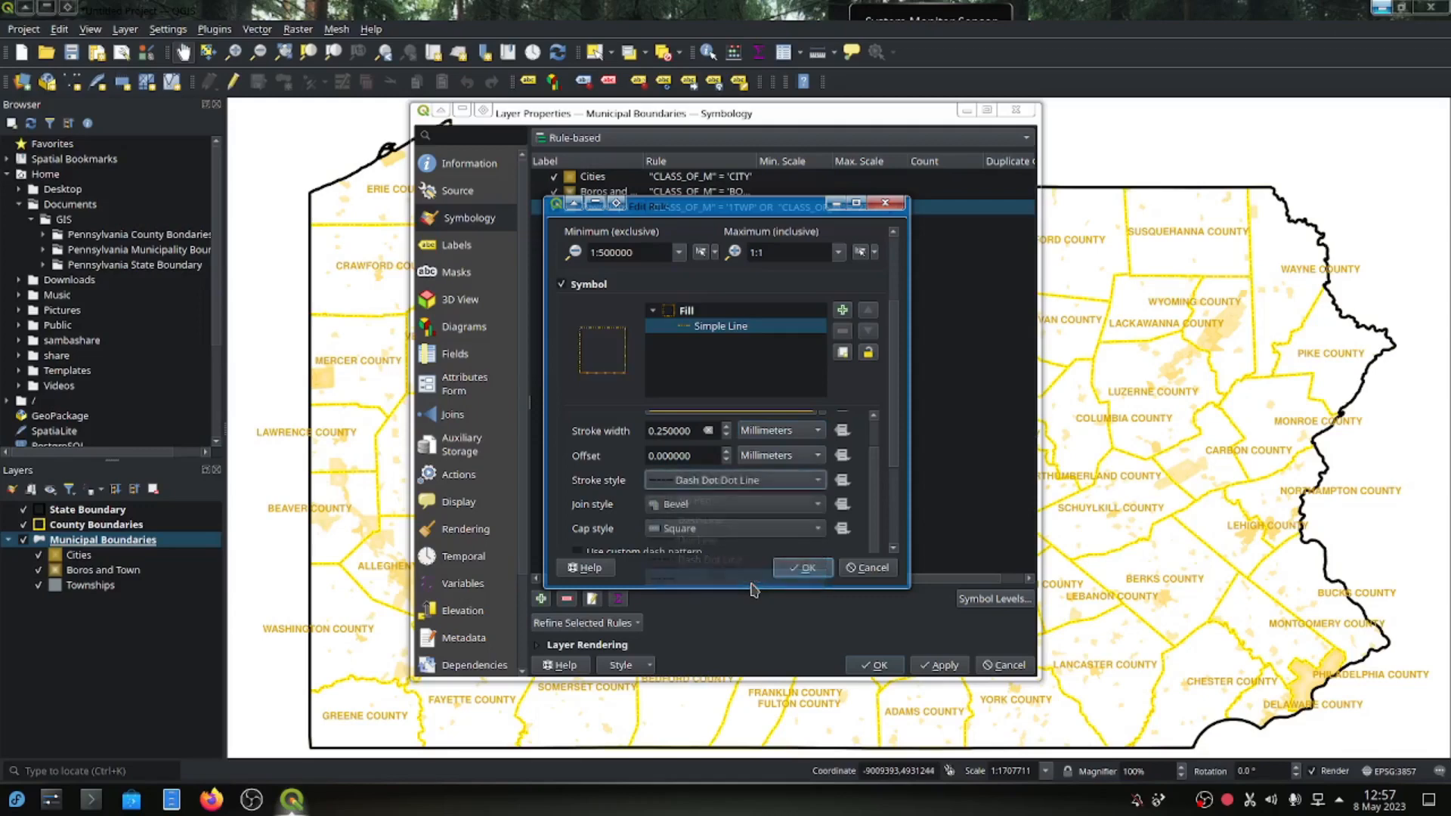
pyautogui.scroll(-2, 875, 456)
pyautogui.scroll(1, 879, 470)
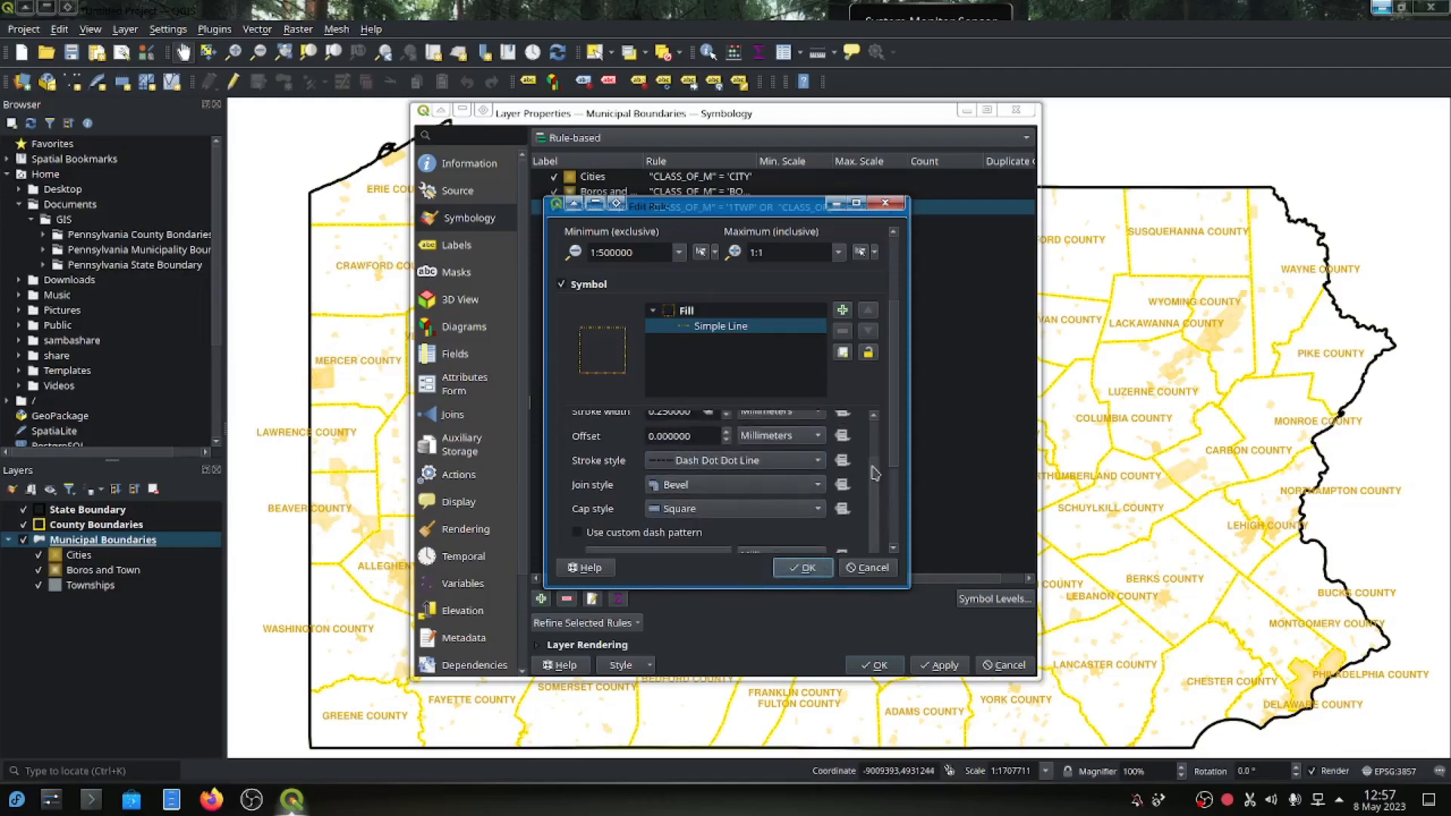
pyautogui.moveTo(873, 467); pyautogui.dragTo(873, 468)
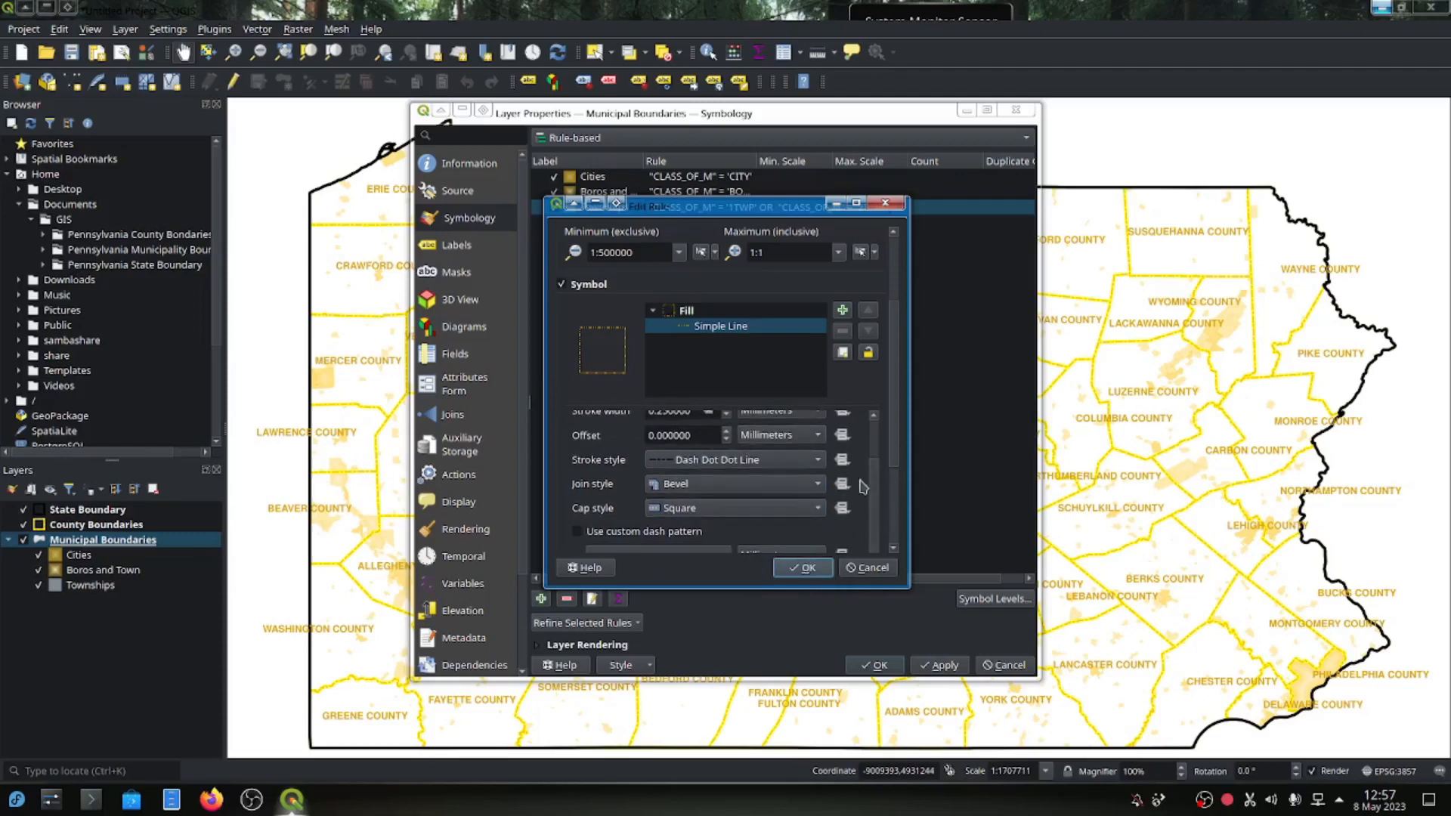
pyautogui.scroll(-3, 895, 446)
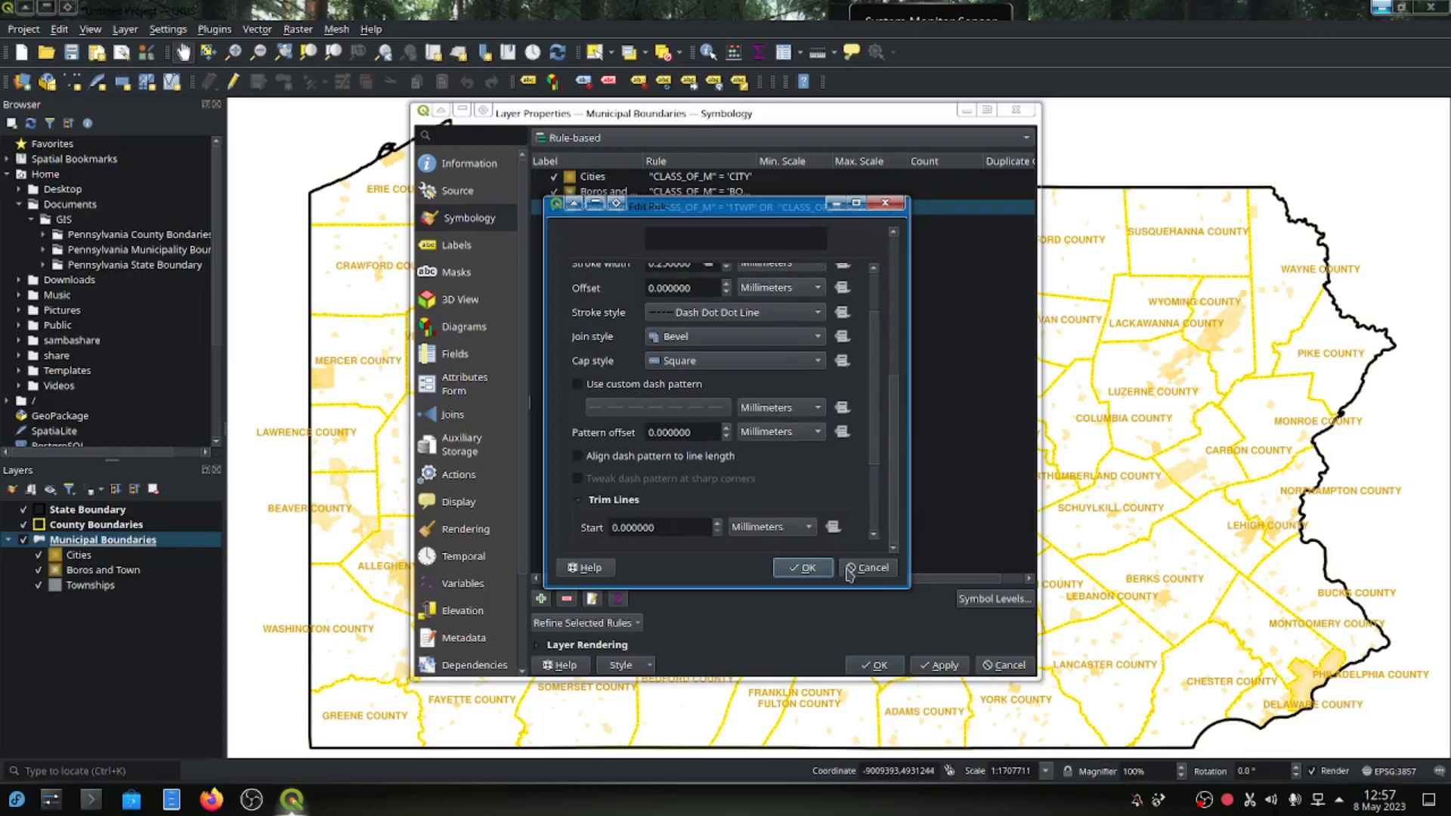
pyautogui.click(804, 575)
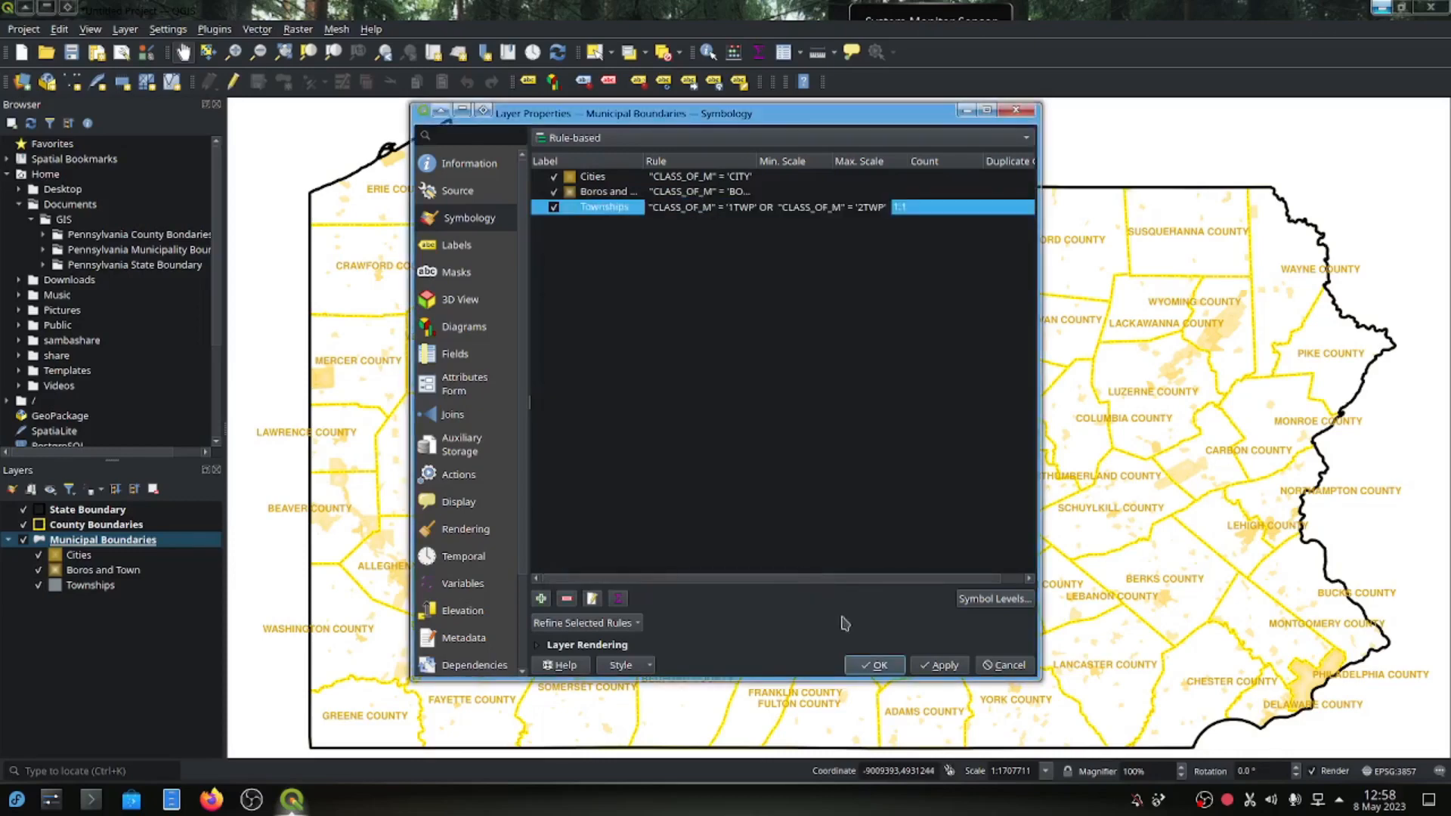
pyautogui.click(939, 669)
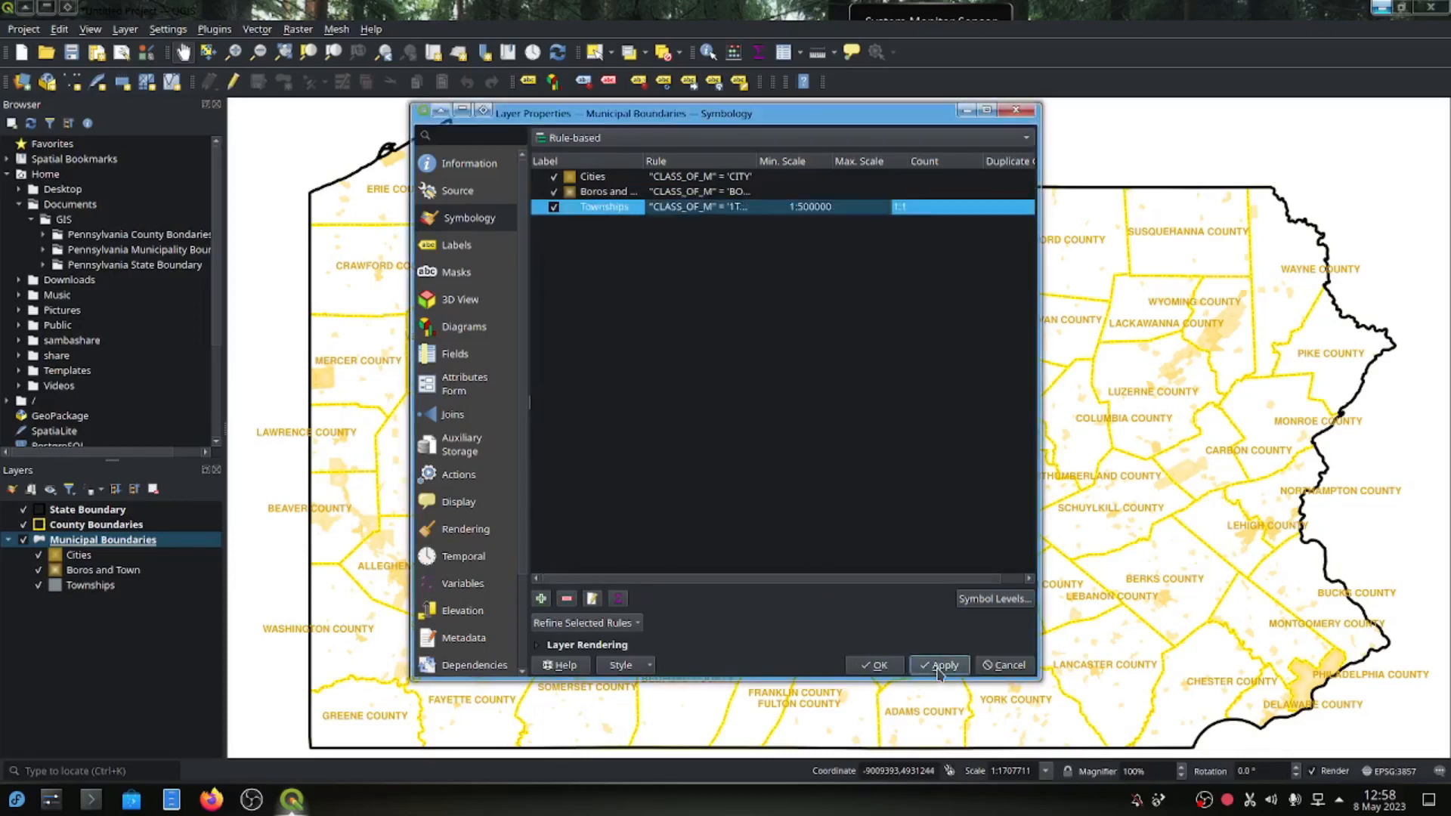
pyautogui.click(877, 666)
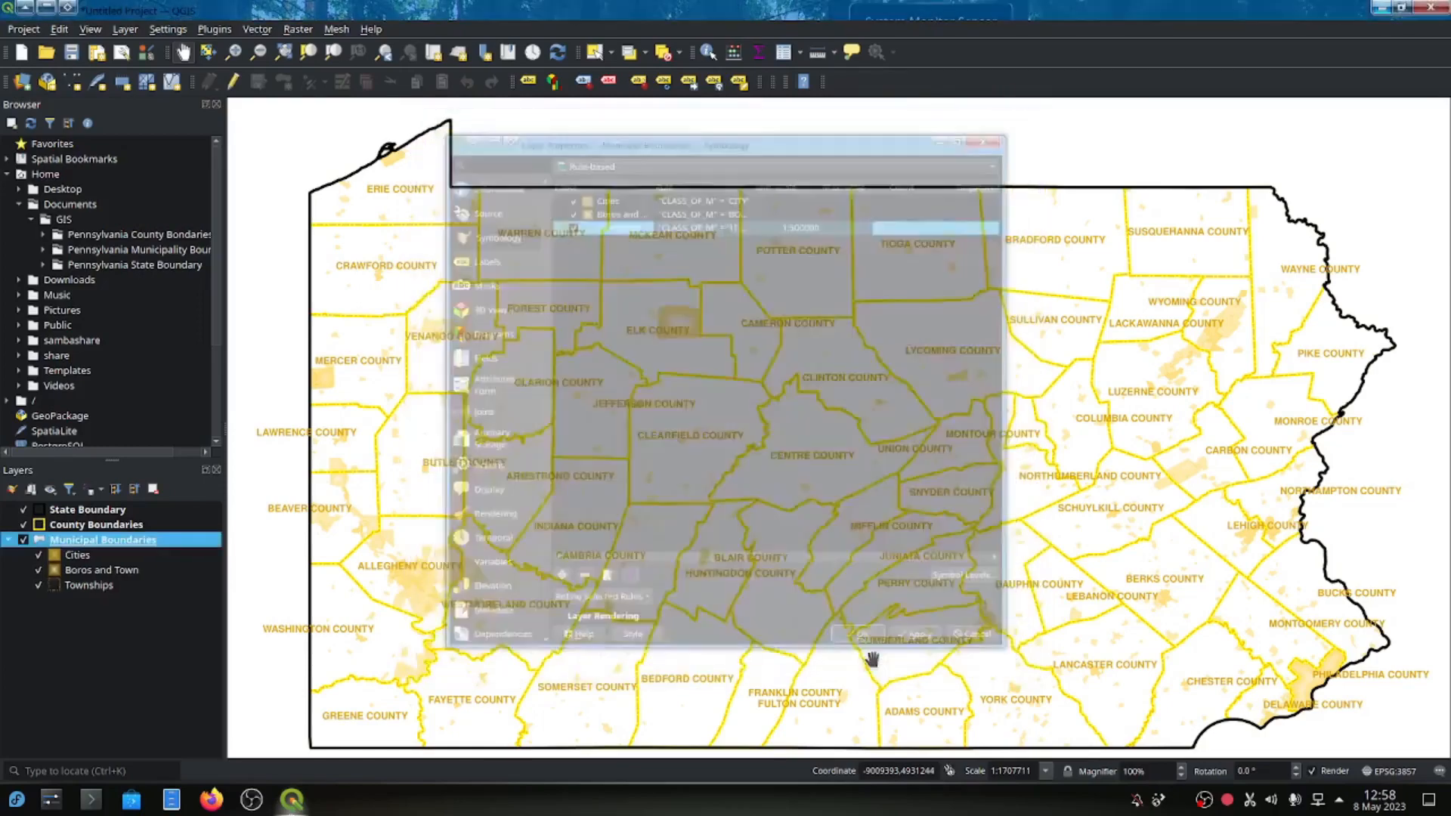
# Examine the township outlines on the map at scales from the whole state down to about 1:213464.
pyautogui.scroll(1, 678, 458)
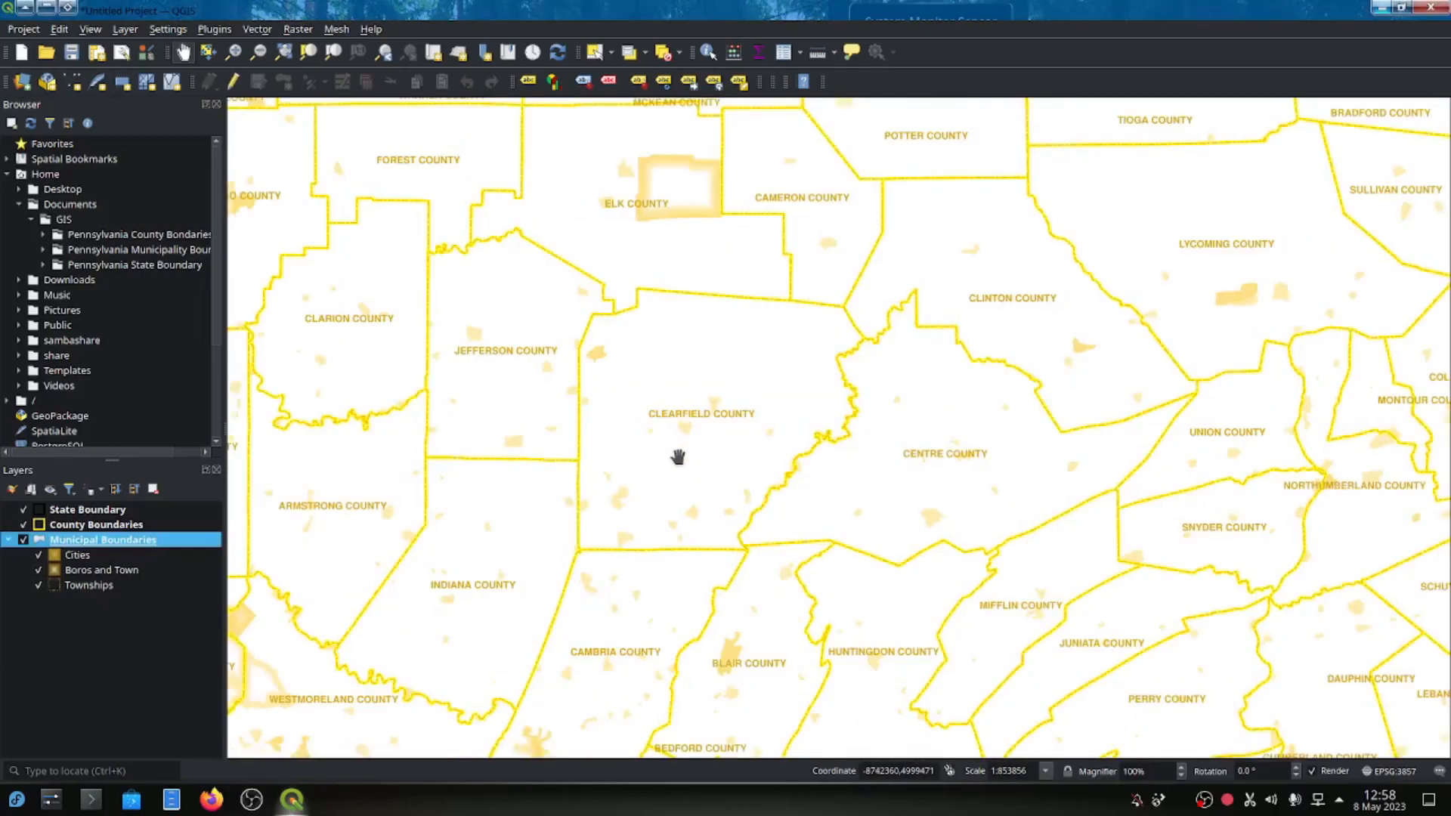
pyautogui.scroll(1, 678, 457)
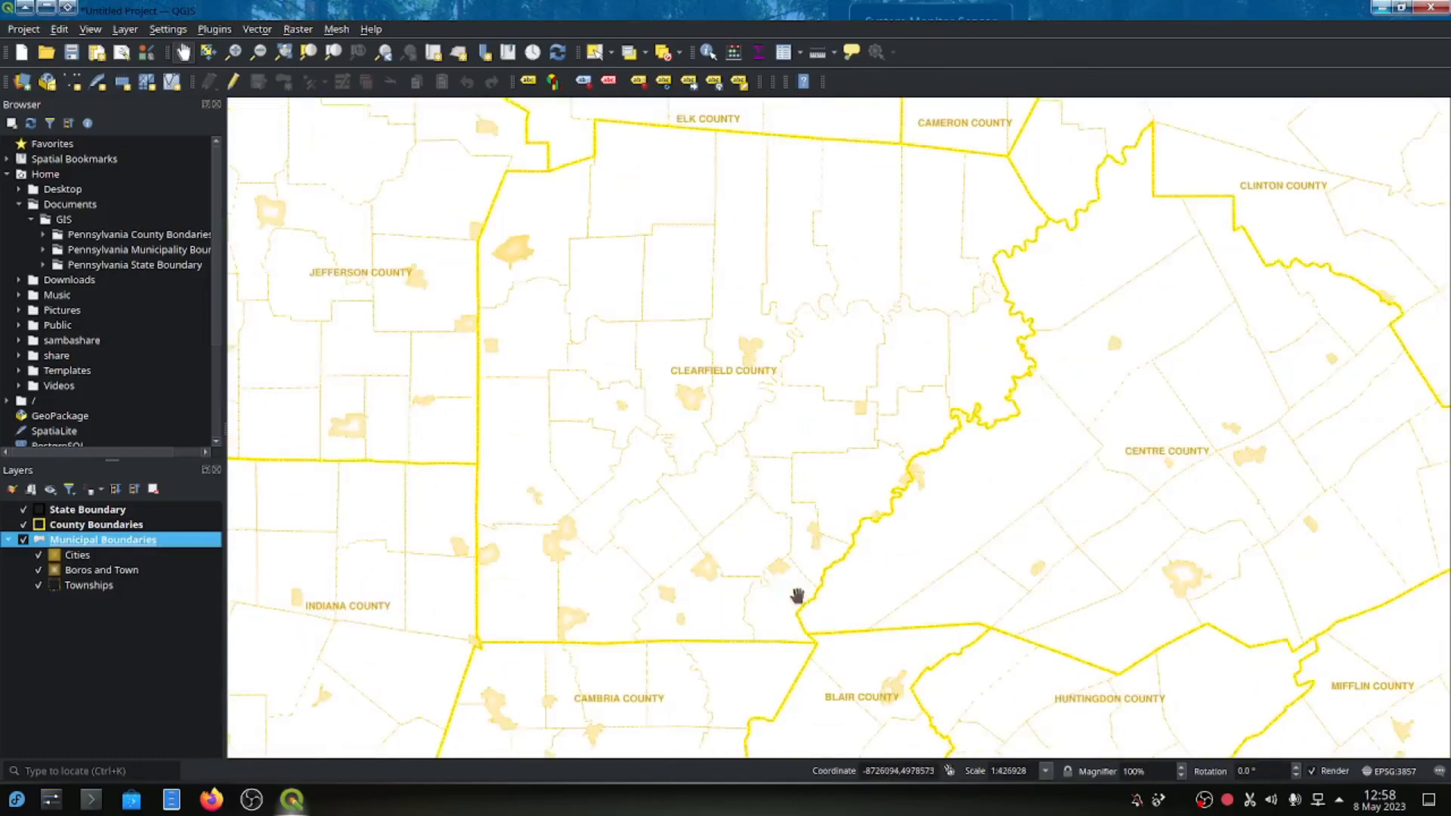
pyautogui.moveTo(966, 452); pyautogui.dragTo(712, 609)
pyautogui.moveTo(891, 647); pyautogui.dragTo(721, 520)
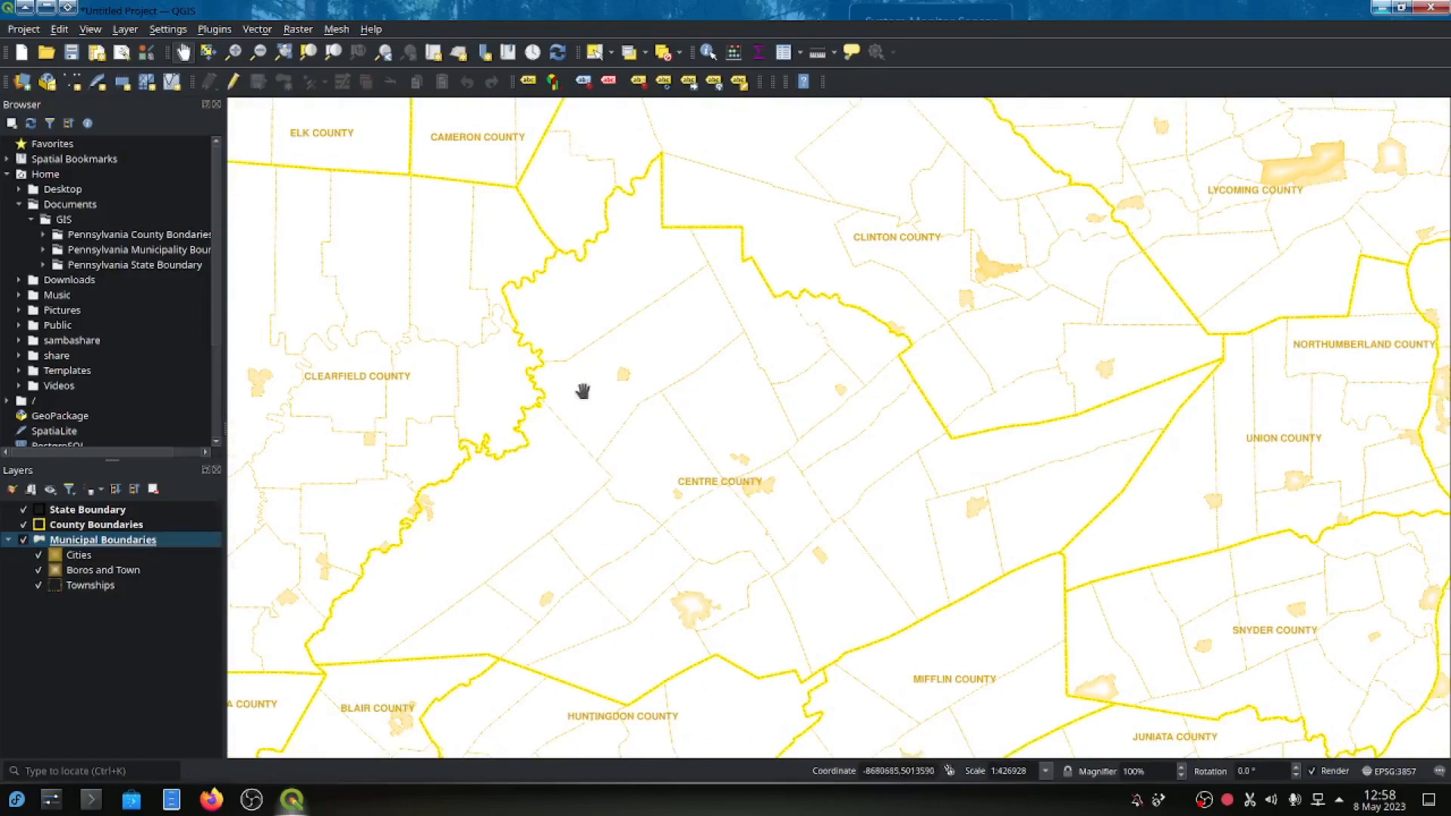
pyautogui.scroll(2, 875, 519)
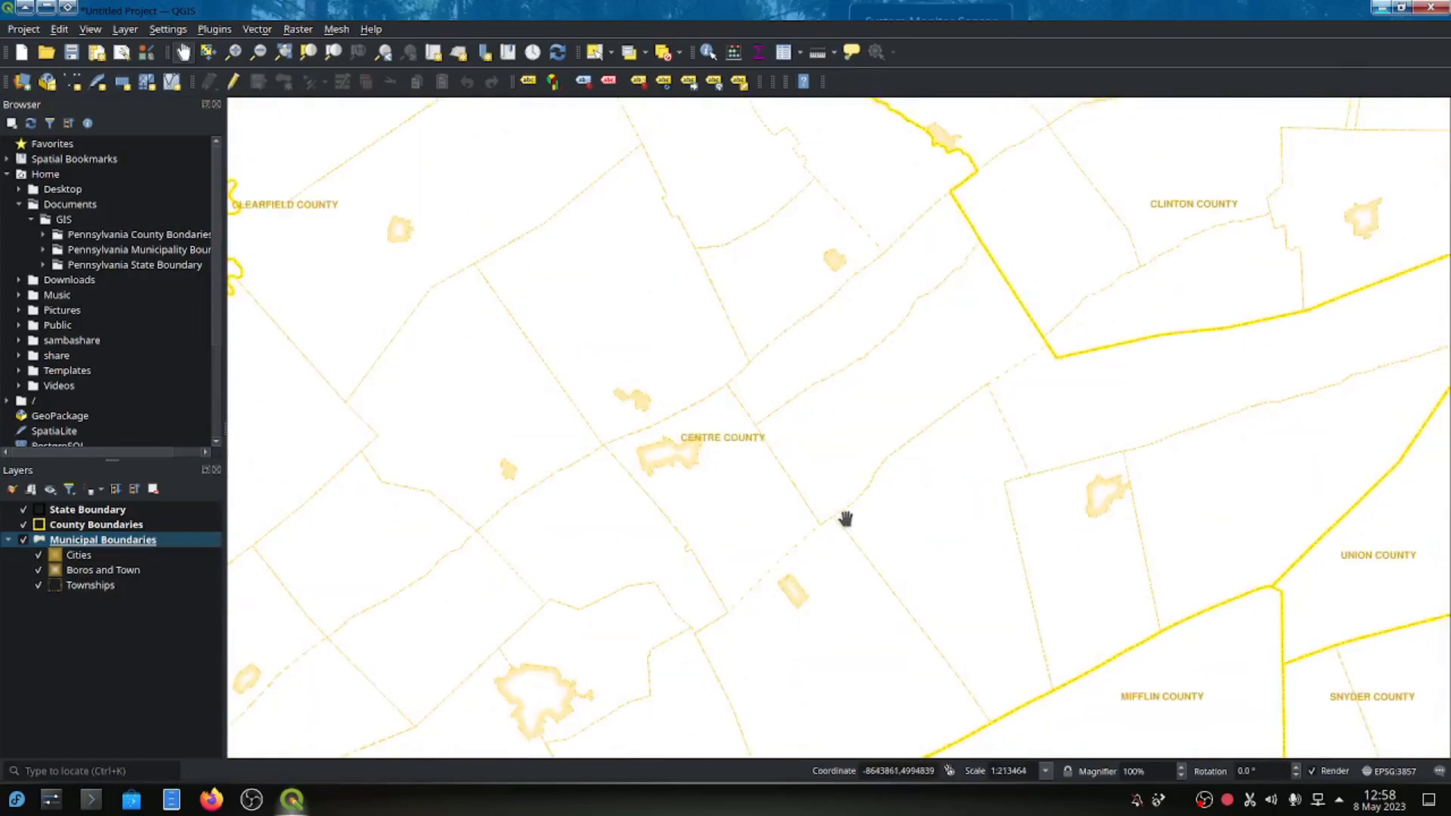
pyautogui.scroll(-4, 845, 519)
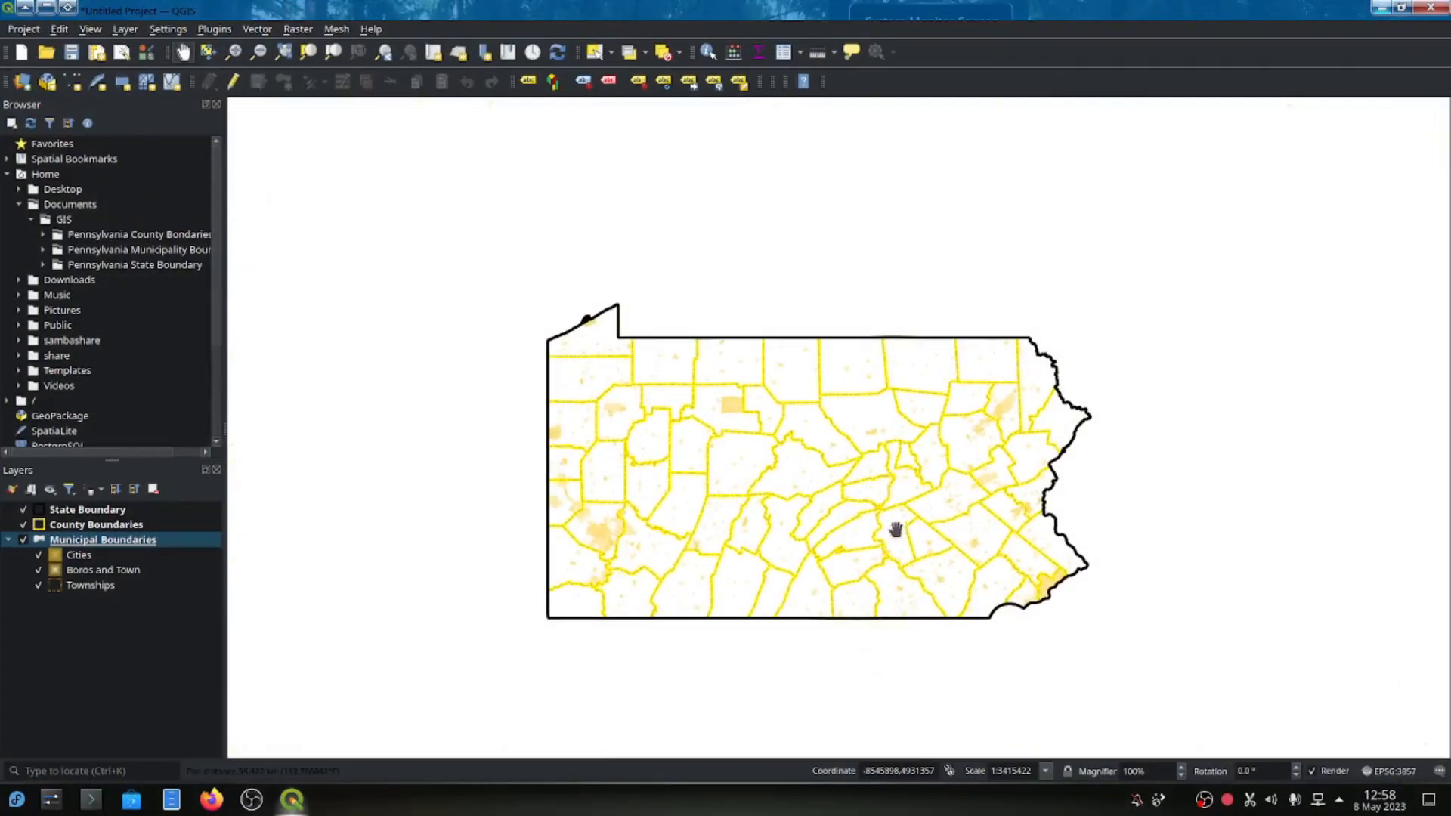
pyautogui.scroll(1, 830, 486)
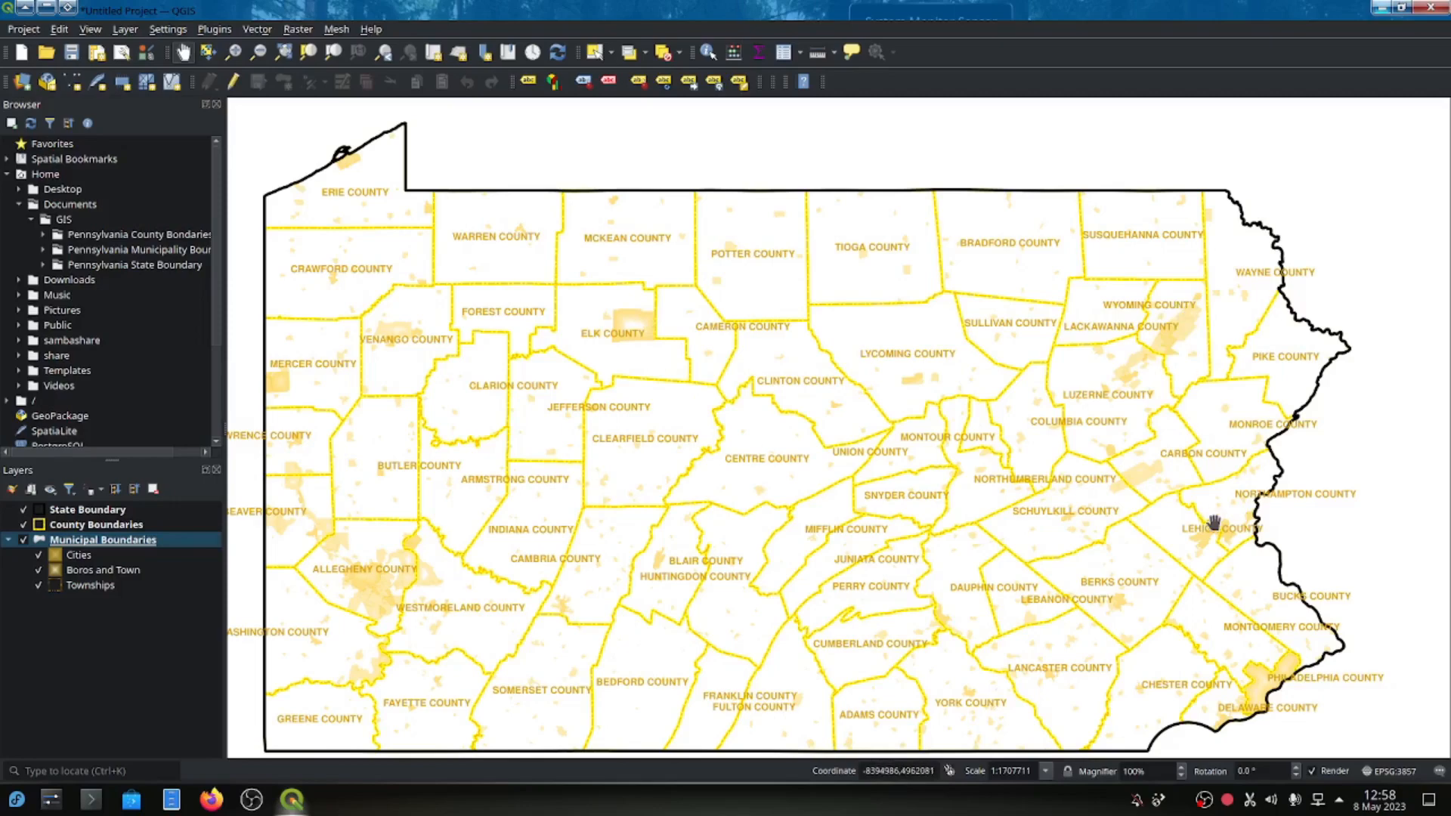
pyautogui.scroll(1, 790, 536)
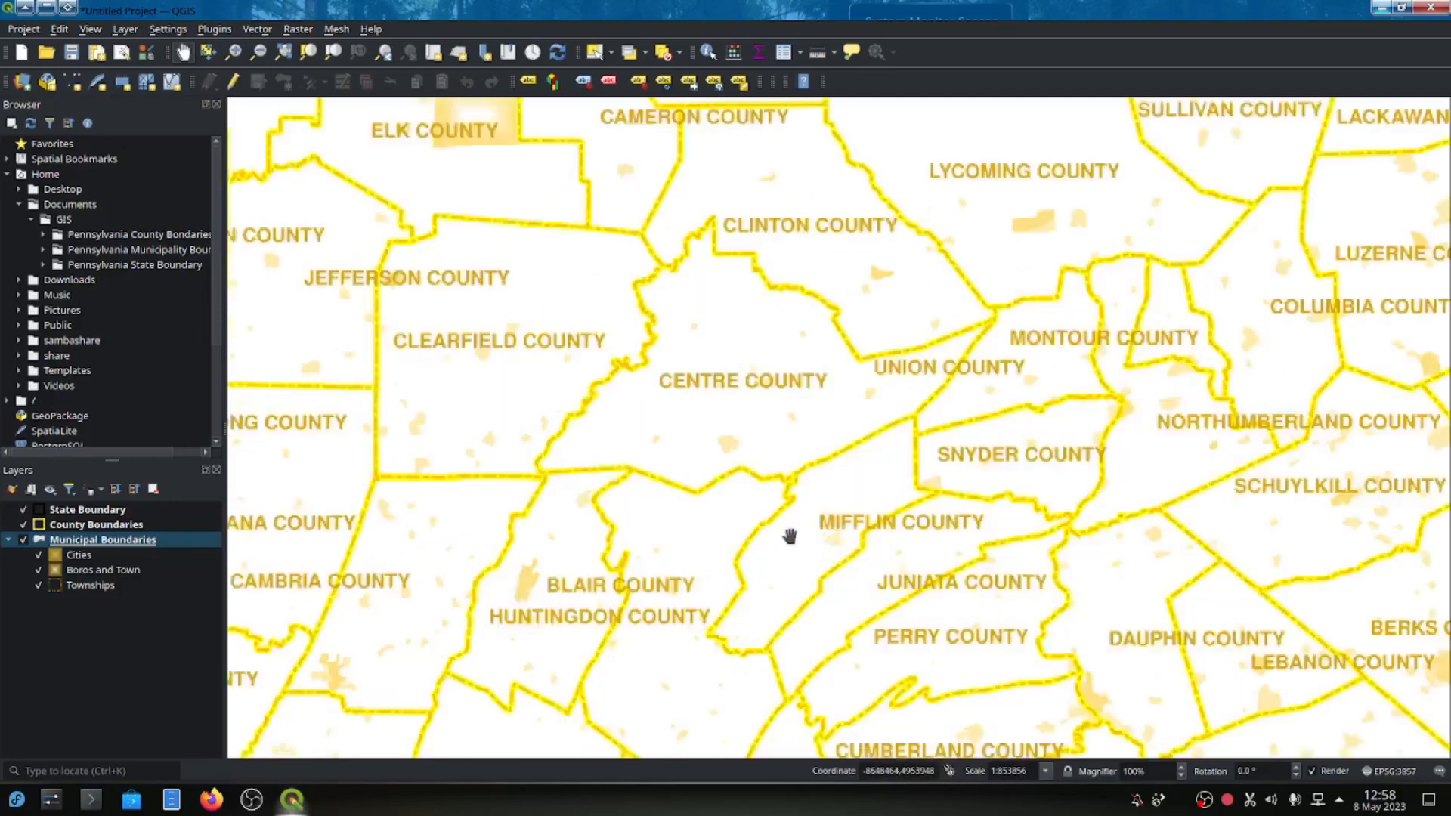
pyautogui.scroll(2, 790, 536)
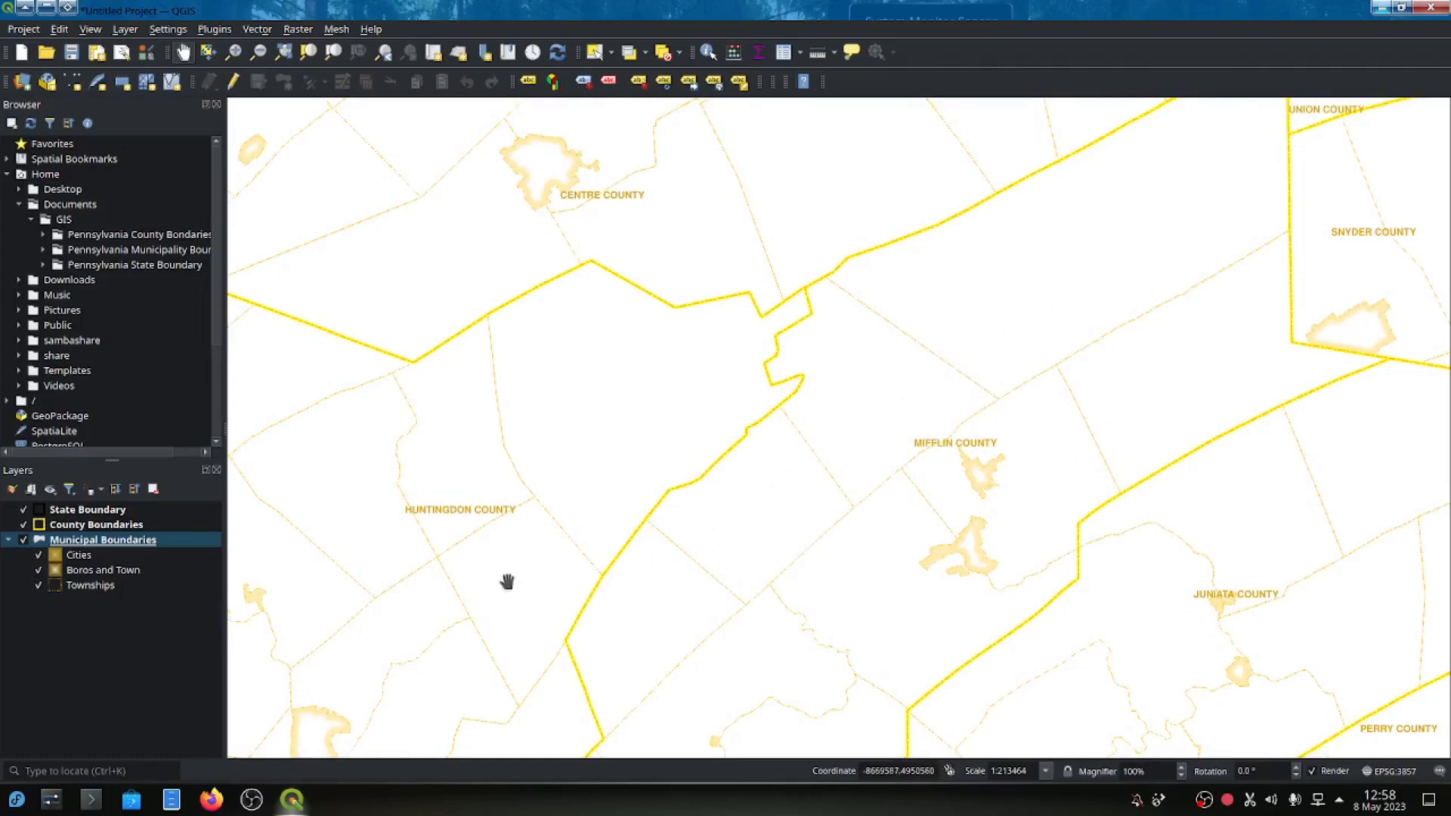
pyautogui.scroll(-3, 857, 463)
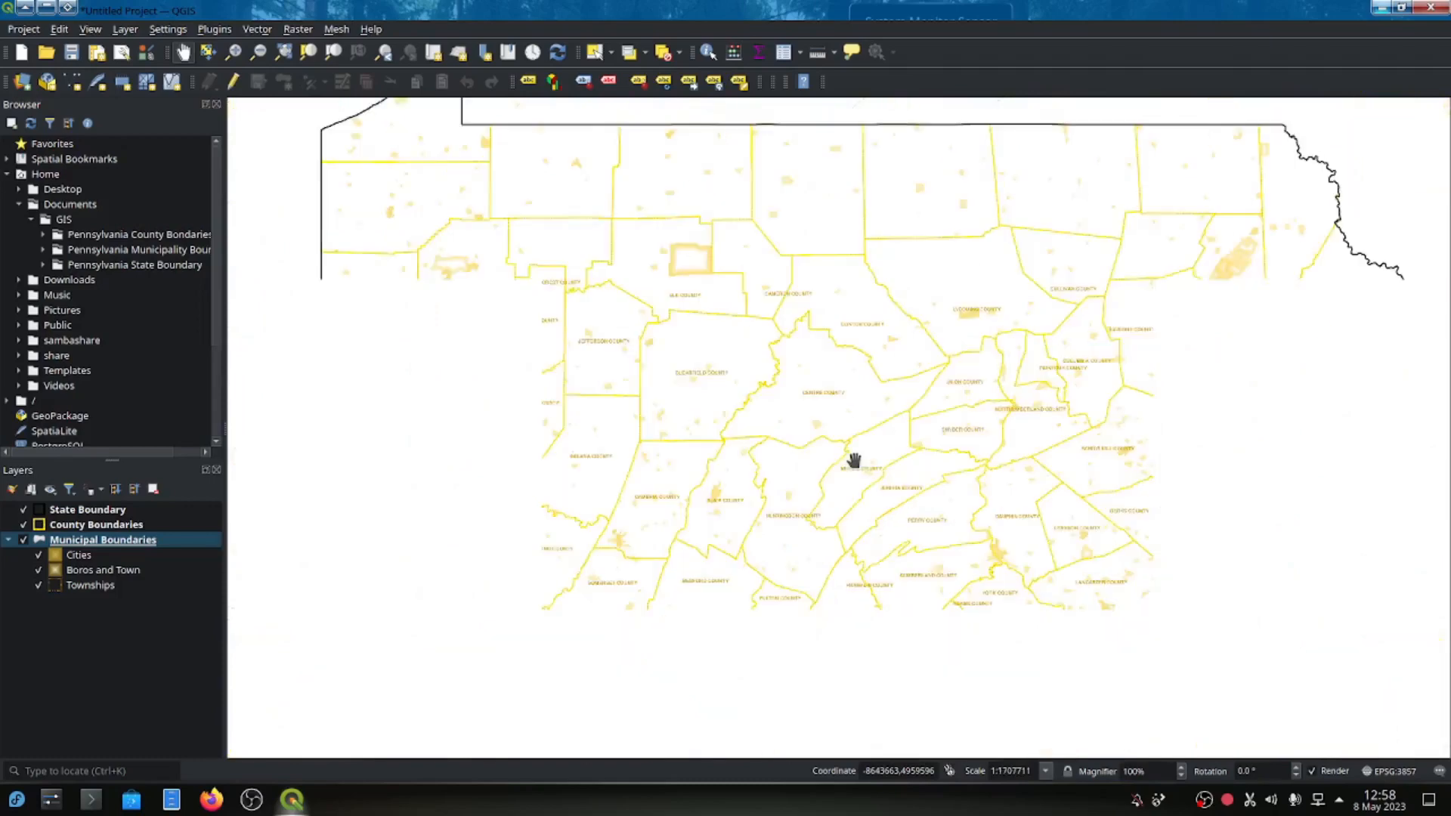
pyautogui.moveTo(859, 428); pyautogui.dragTo(868, 479)
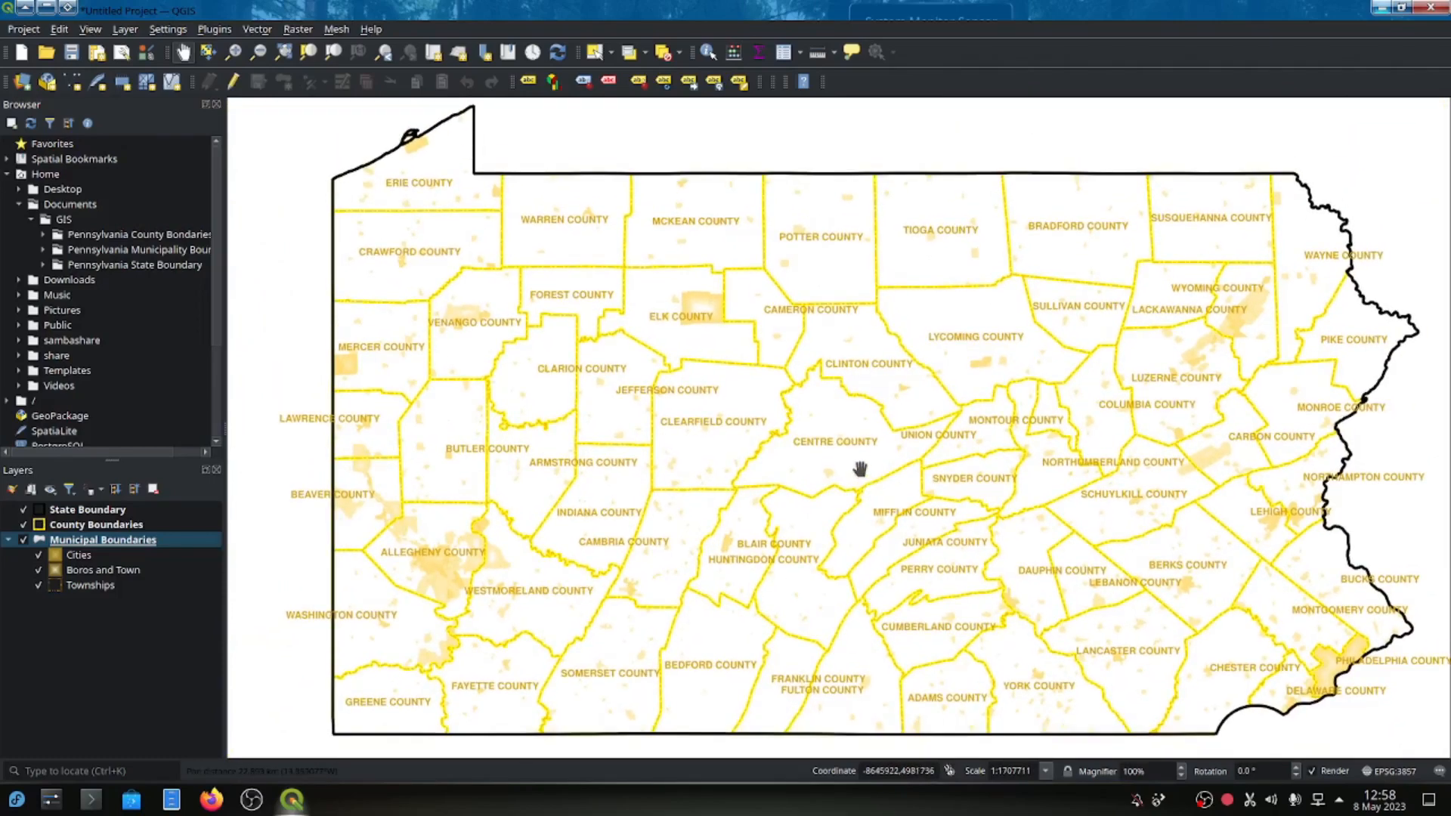
# Set the Municipal Boundaries layer's labels to Rule-based Labeling and add a label rule described as Cities.
pyautogui.rightClick(174, 541)
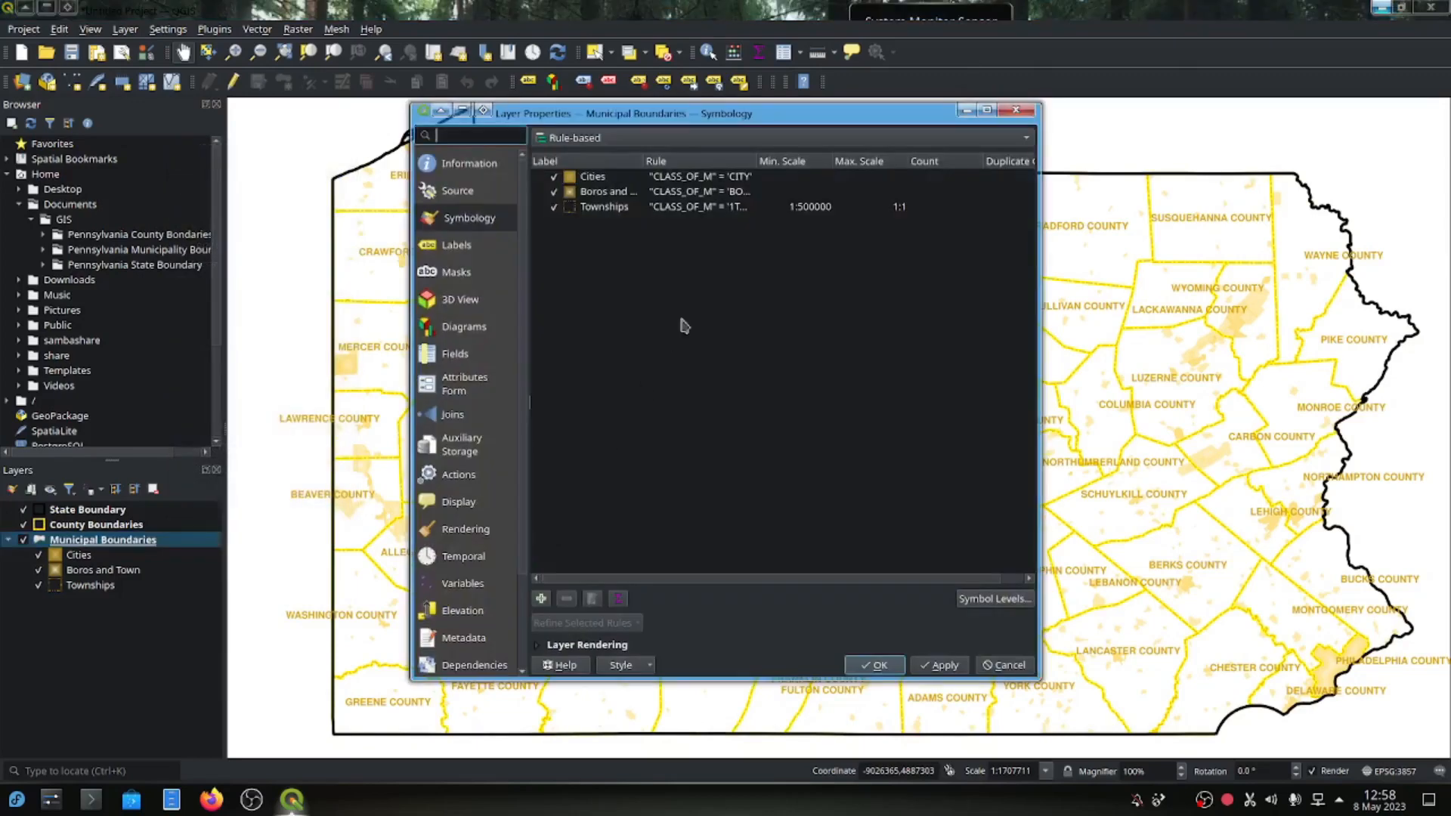
pyautogui.click(457, 246)
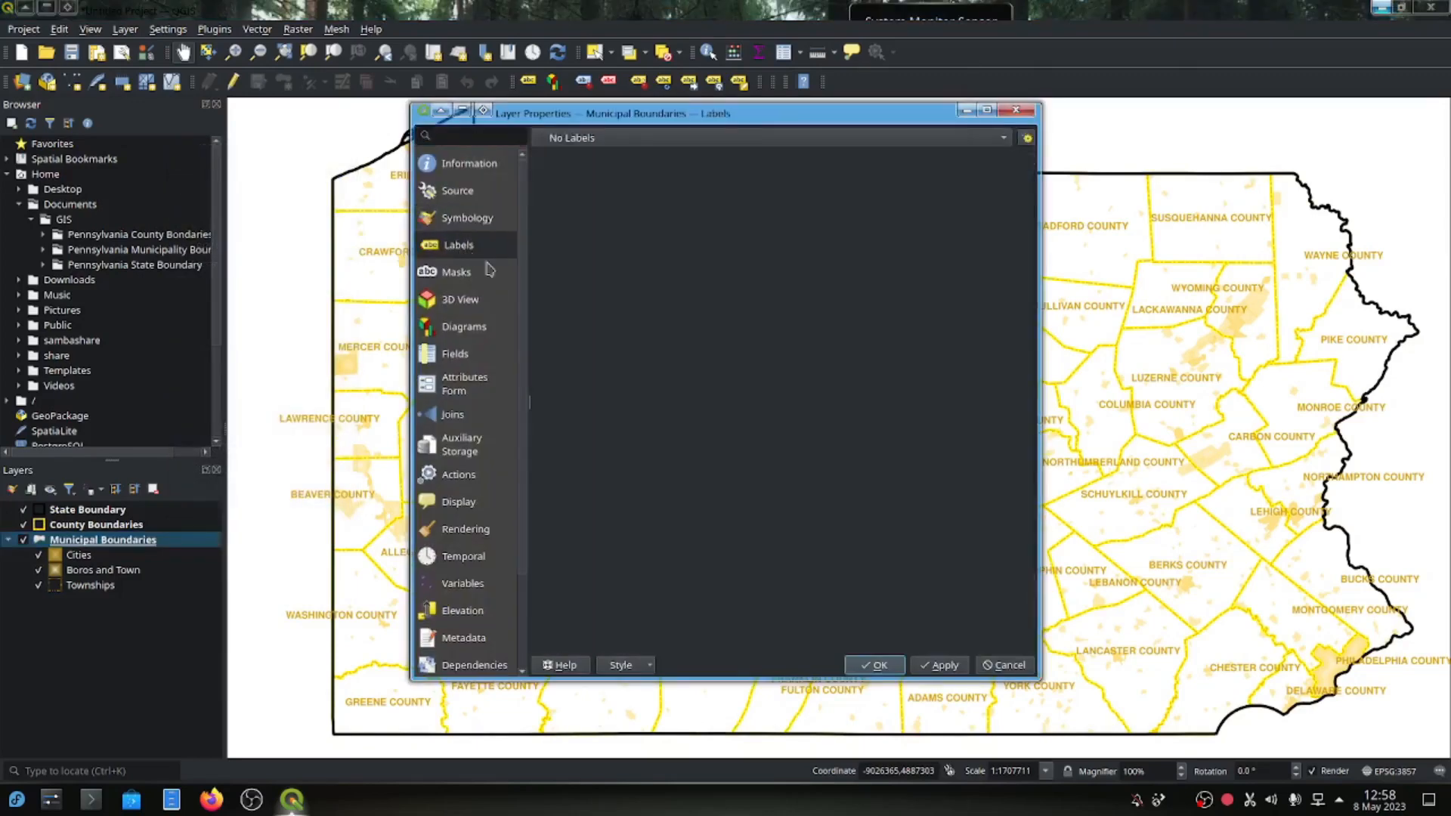
pyautogui.click(721, 145)
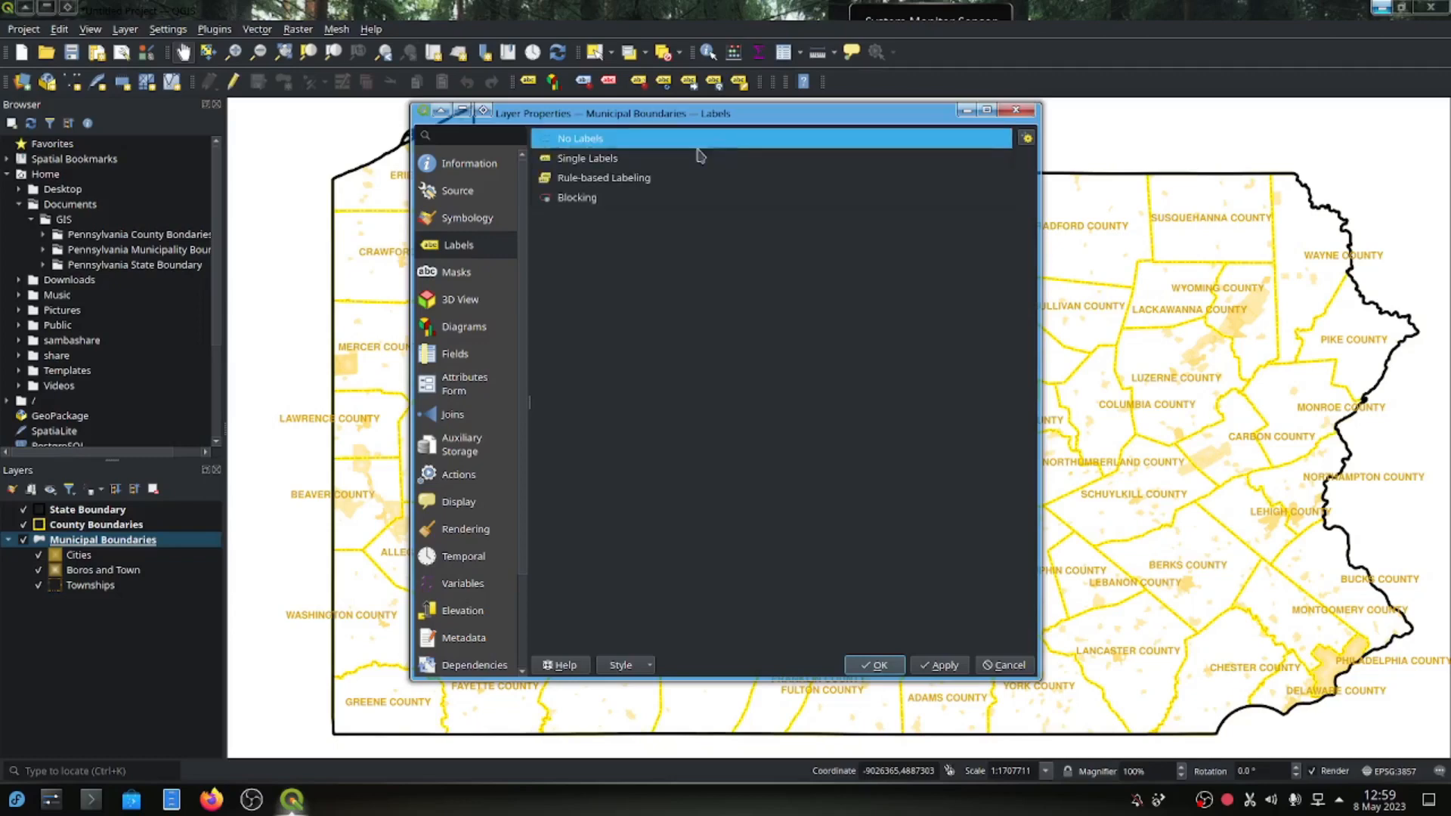
pyautogui.click(593, 179)
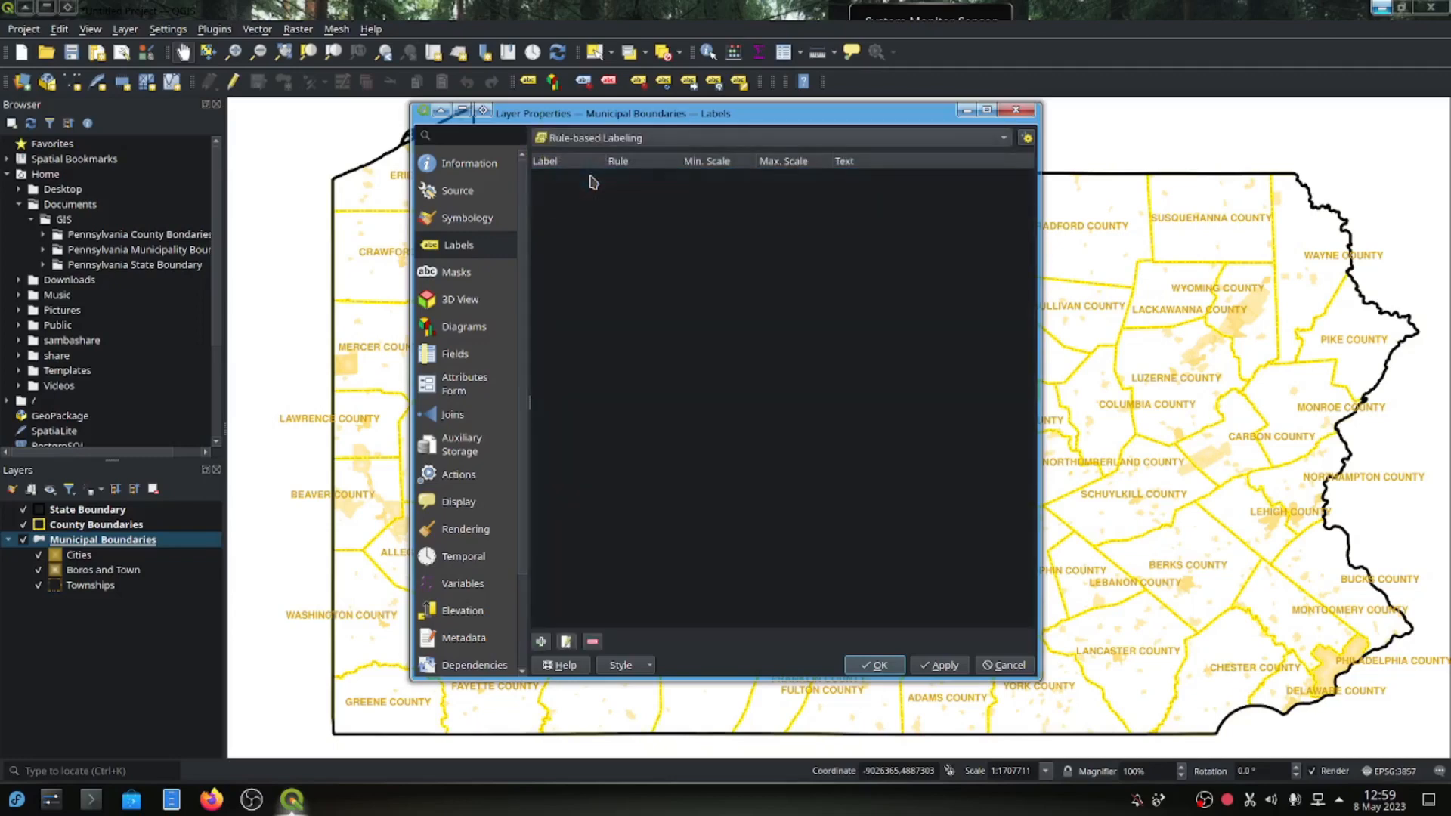
pyautogui.click(540, 643)
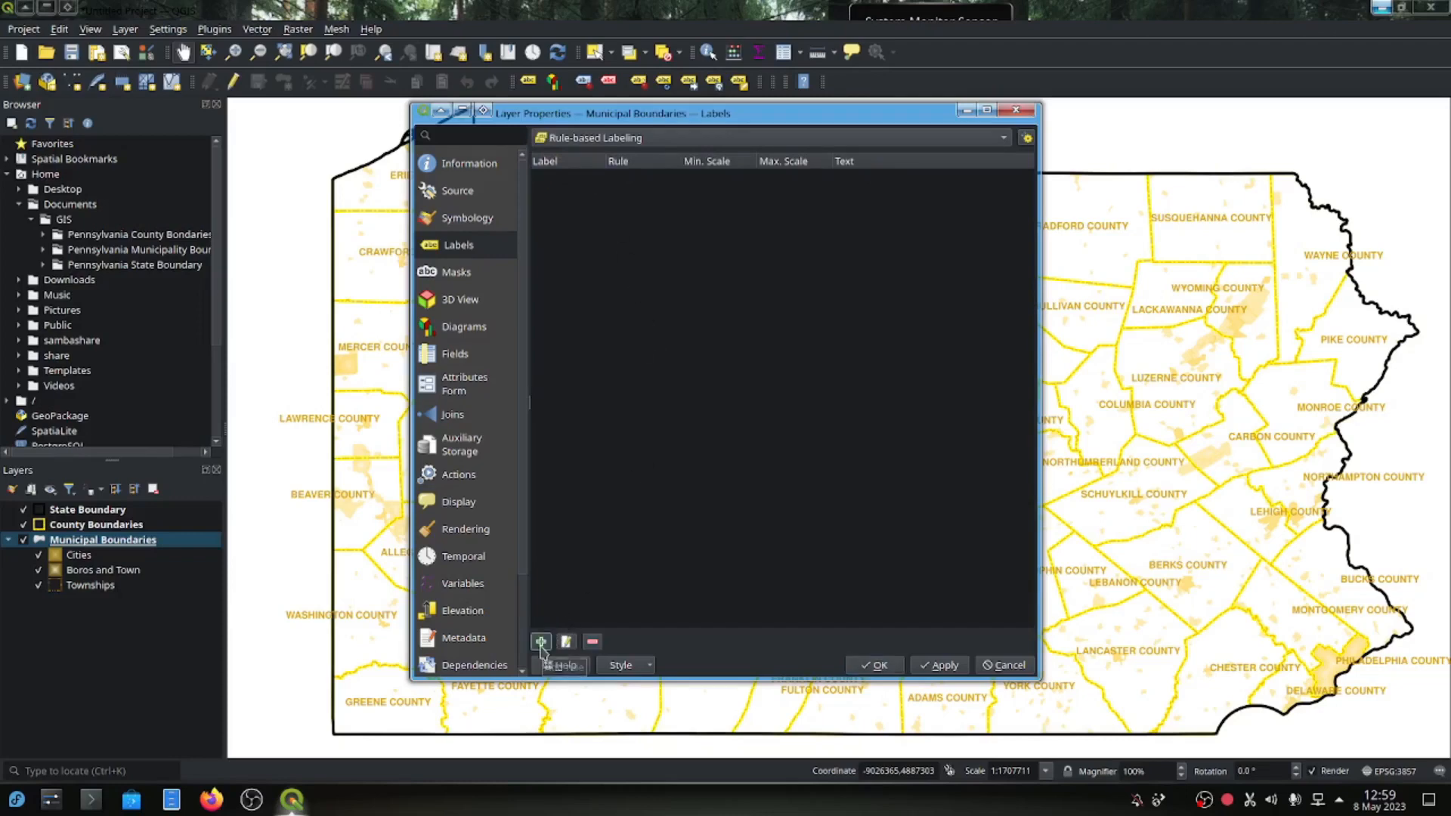
pyautogui.click(577, 235)
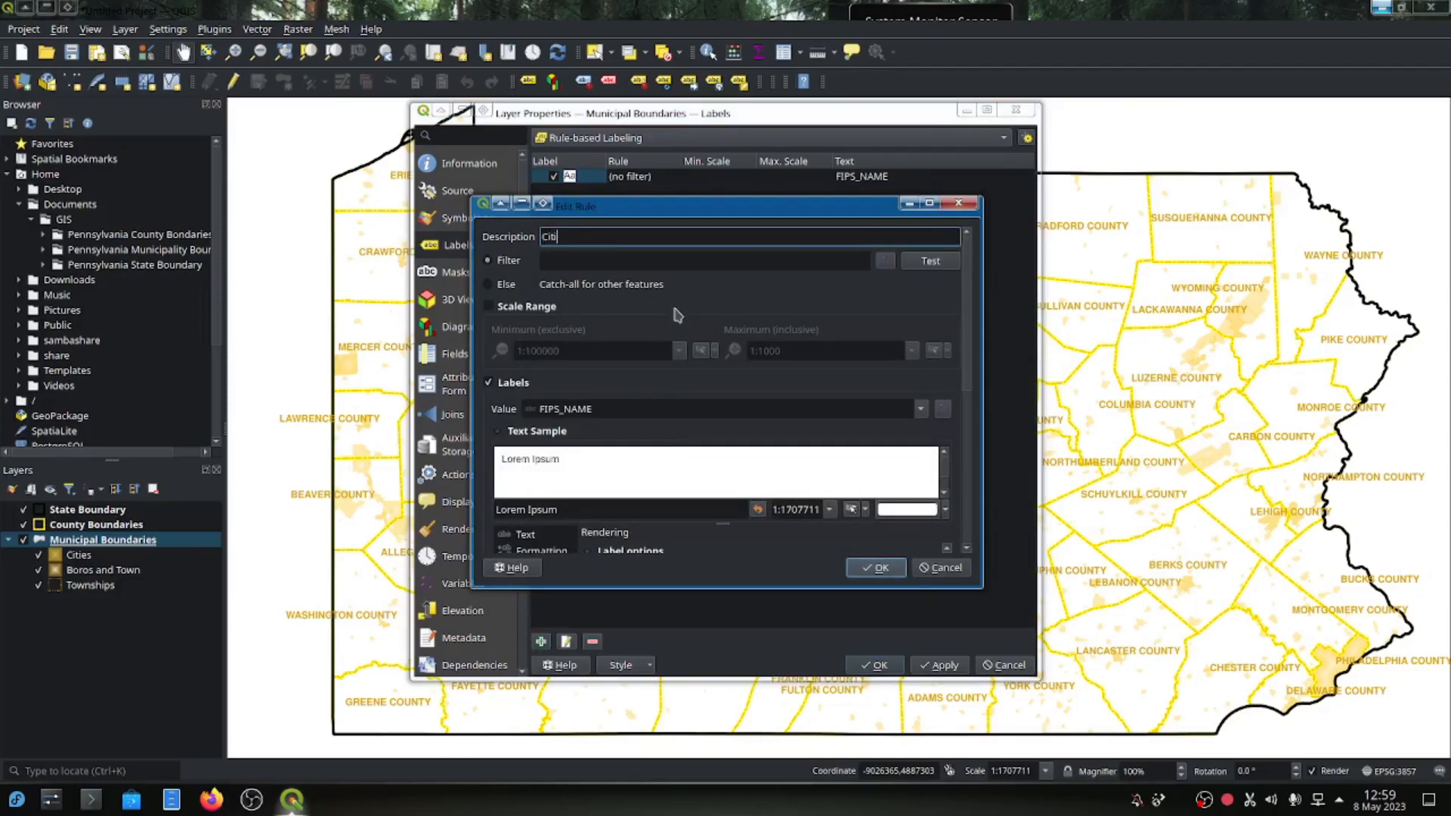
pyautogui.press('Tab')
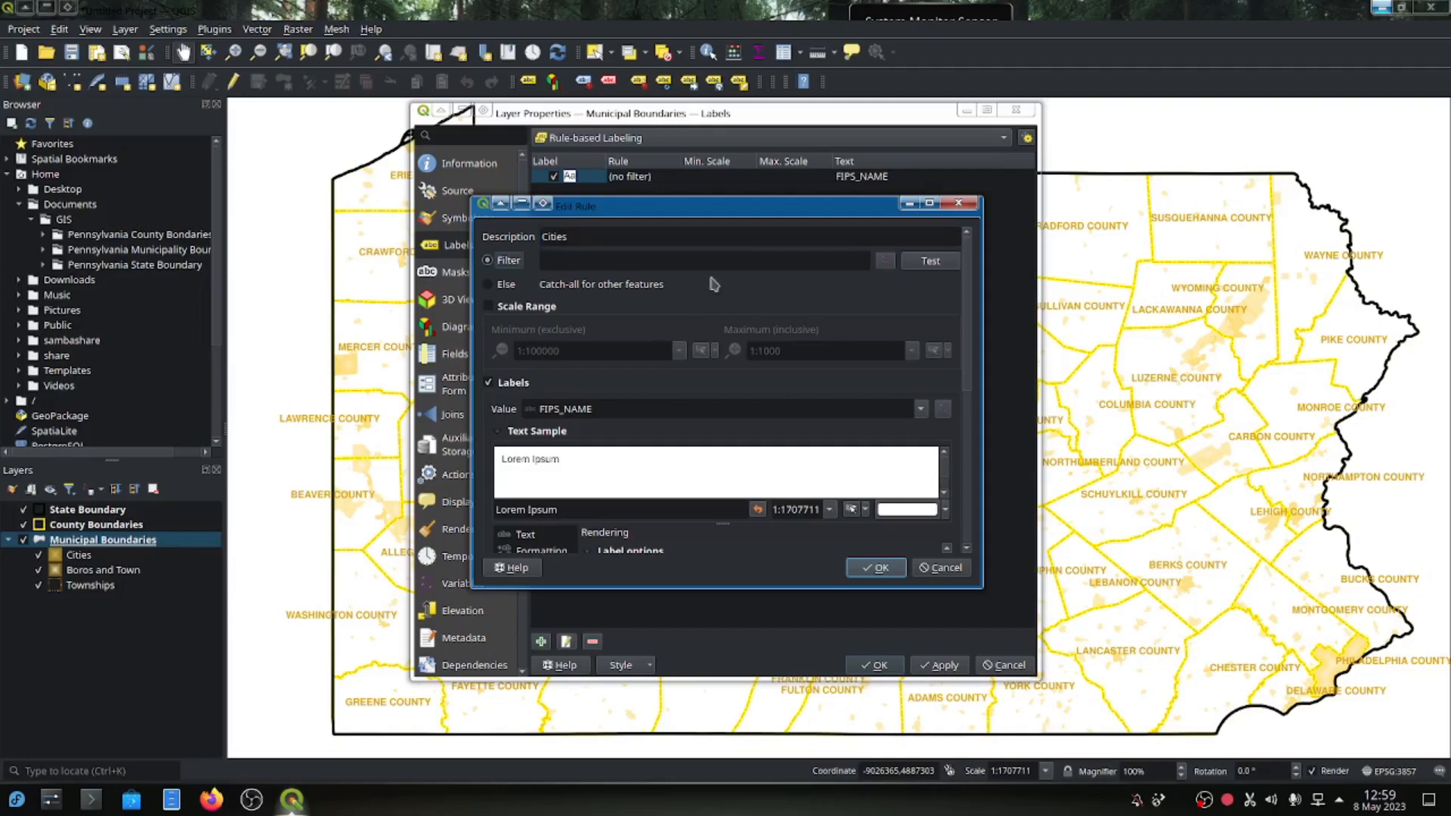
# Build the Cities label rule's filter expression "CLASS_OF_M" = 'CITY' and test it.
pyautogui.click(886, 264)
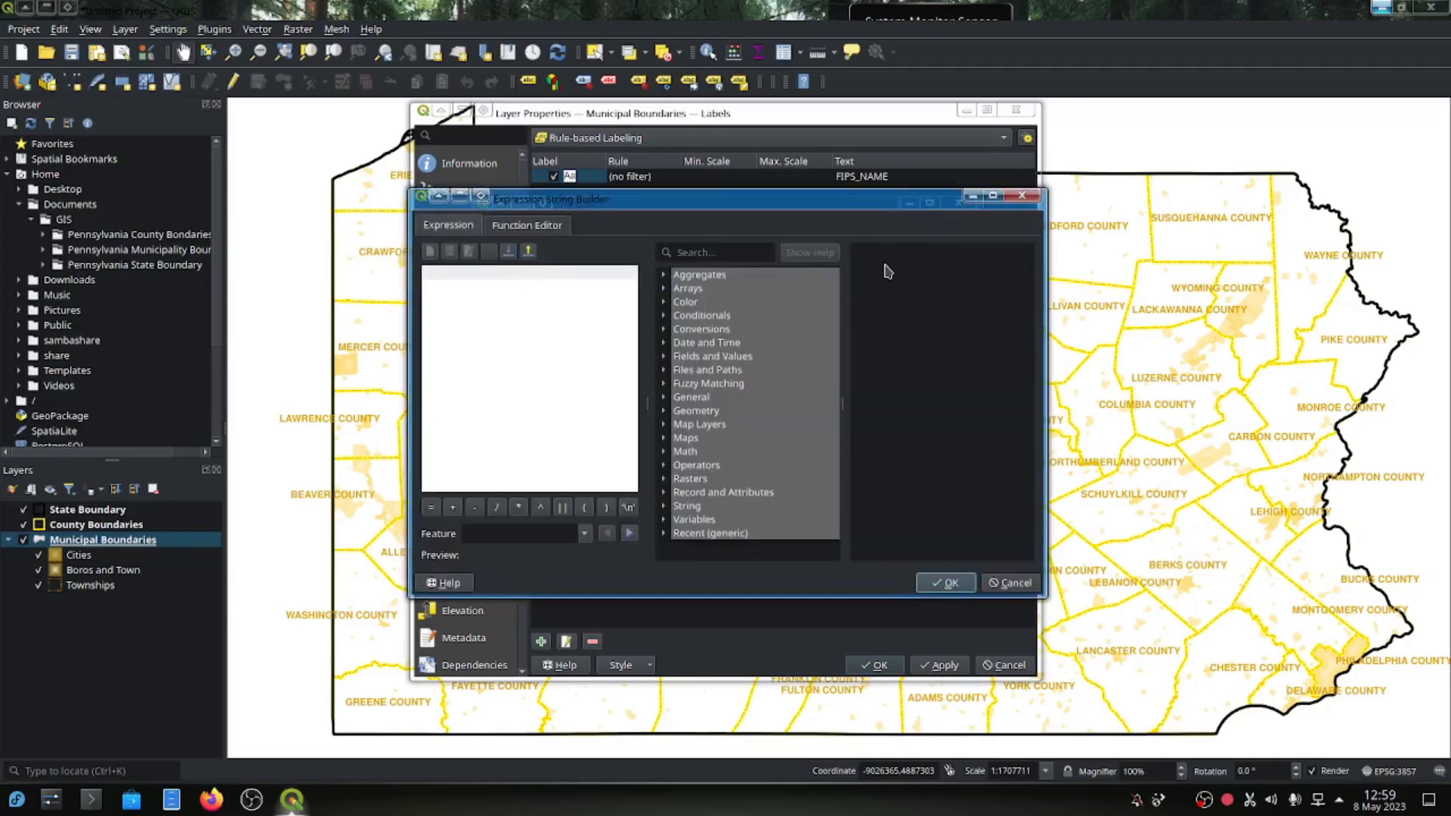
pyautogui.click(665, 356)
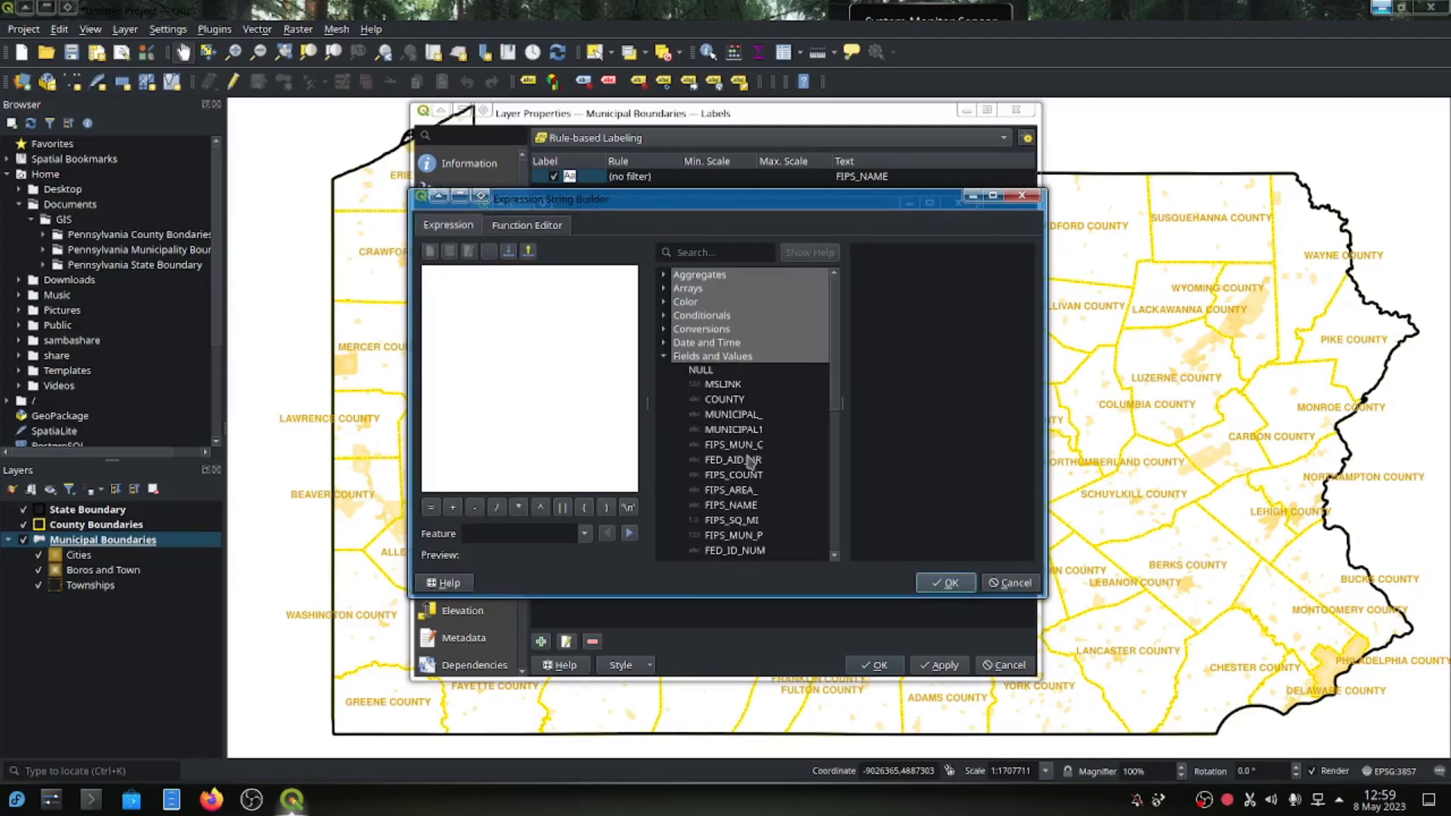
pyautogui.scroll(-2, 771, 453)
pyautogui.doubleClick(732, 485)
pyautogui.write('=')
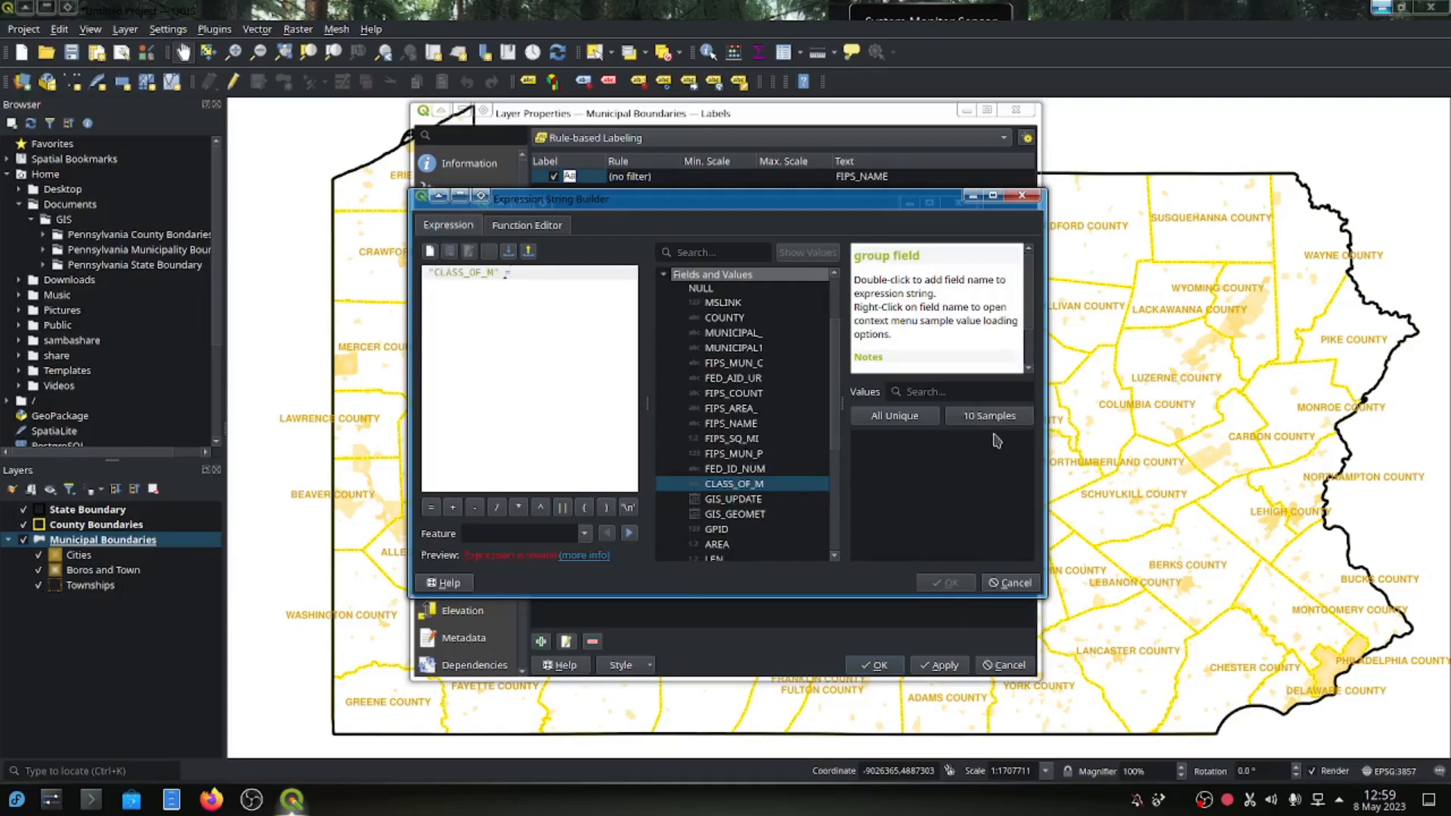
pyautogui.click(933, 417)
pyautogui.doubleClick(877, 478)
pyautogui.click(946, 584)
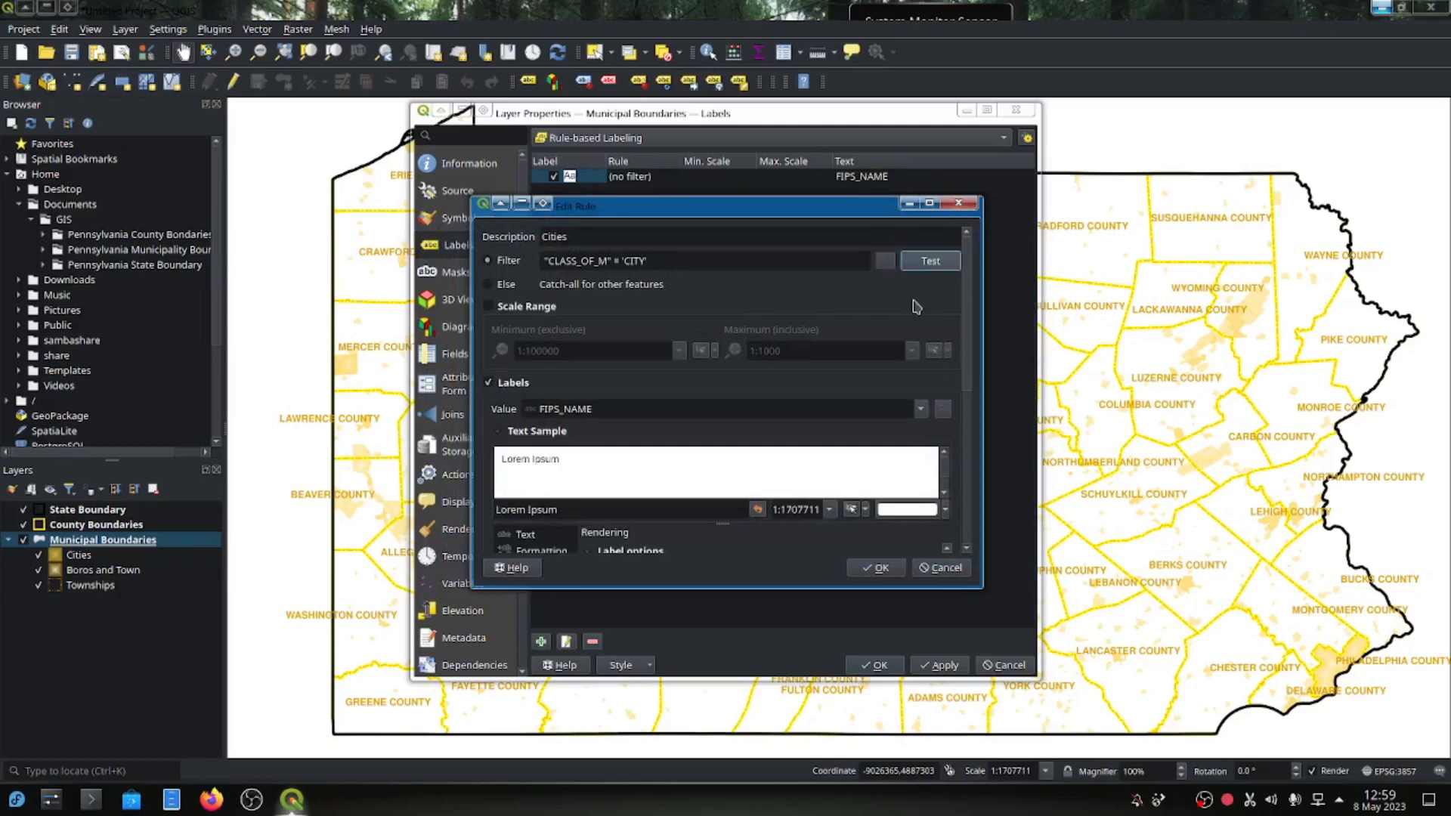
pyautogui.click(930, 261)
pyautogui.click(790, 425)
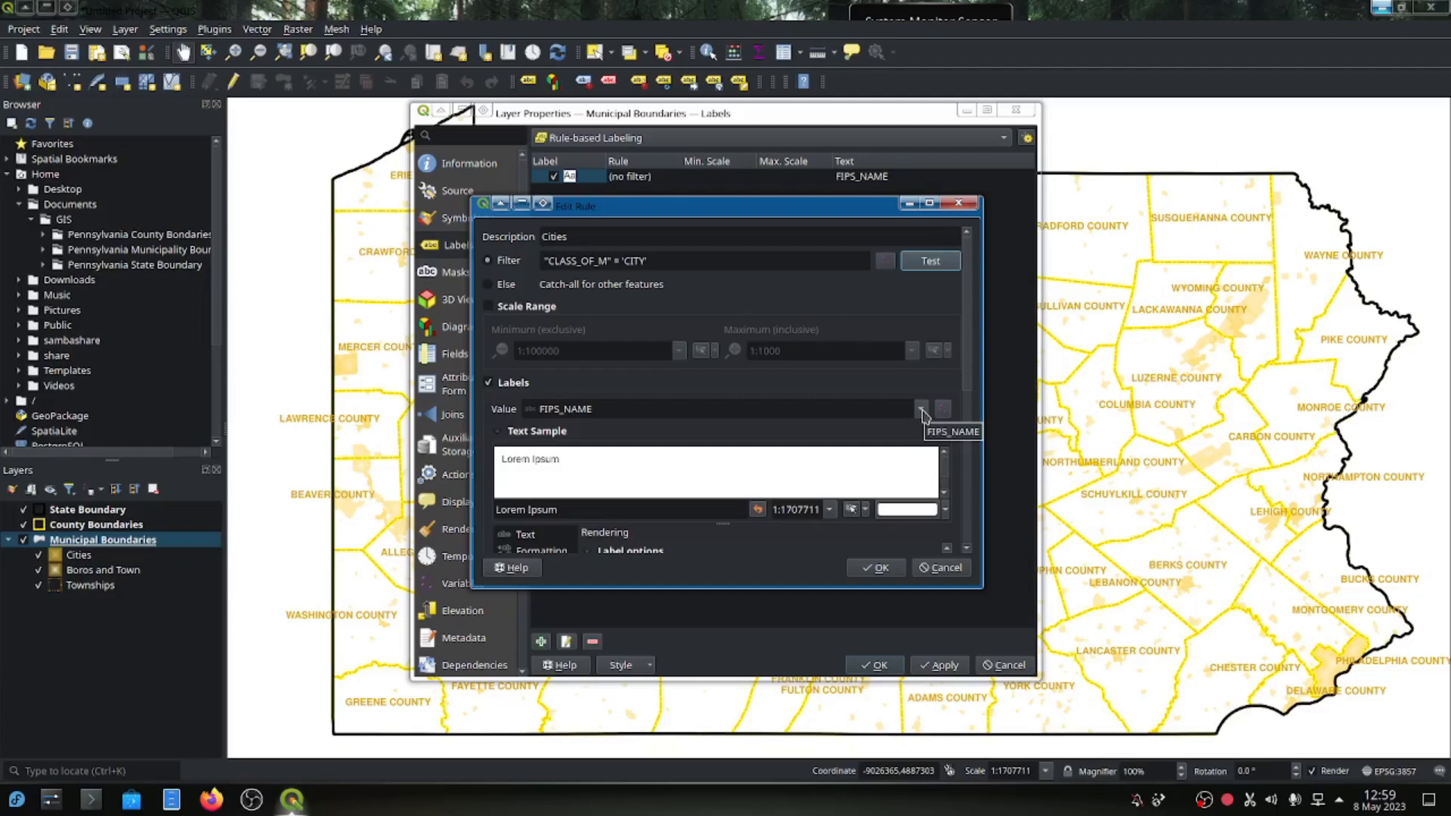
# Label the Cities rule with the MUNICIPAL1 field and set its text font to Nimbus Sans [UKWN].
pyautogui.click(921, 410)
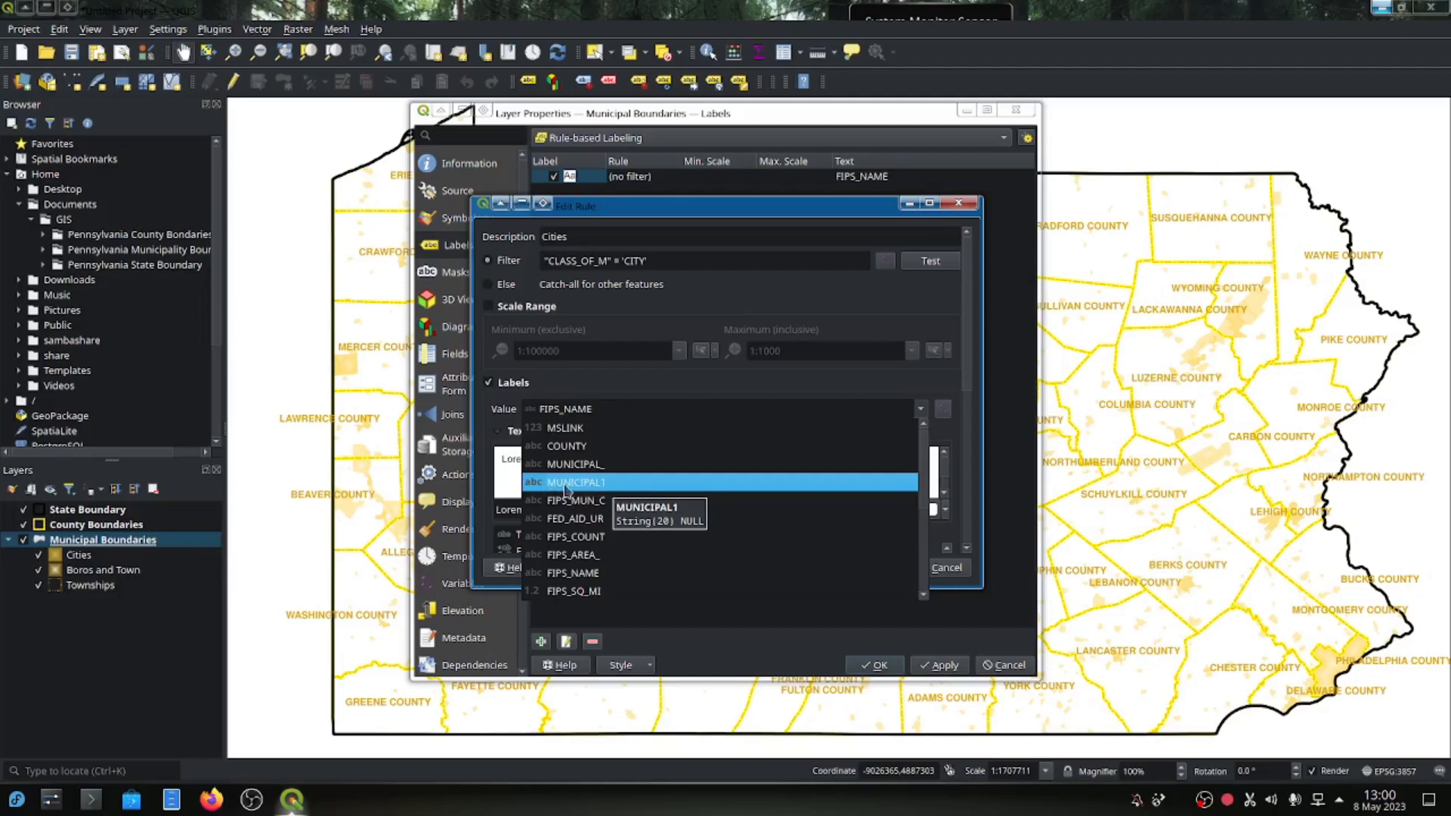
pyautogui.click(616, 488)
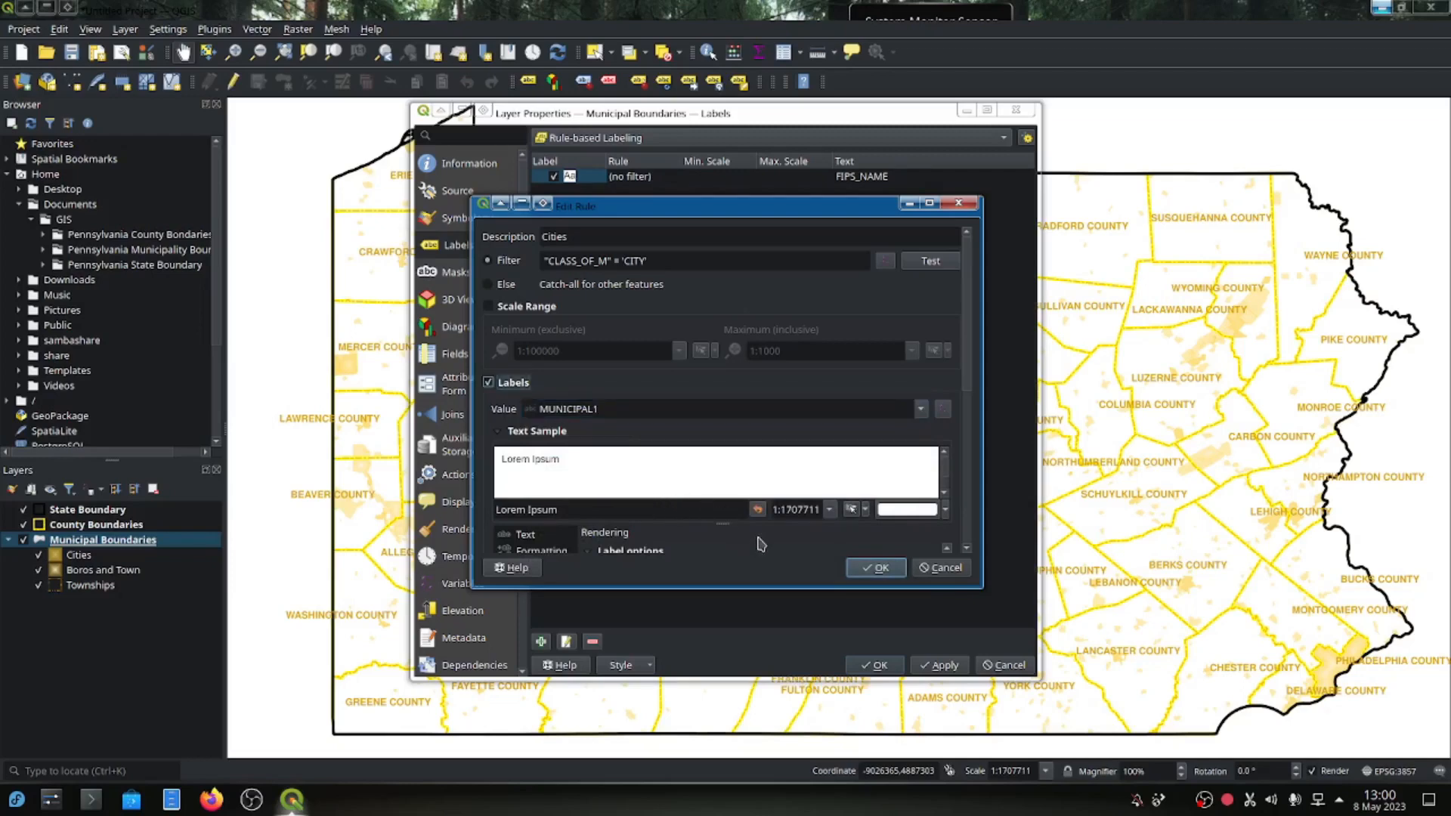
pyautogui.scroll(-1, 758, 542)
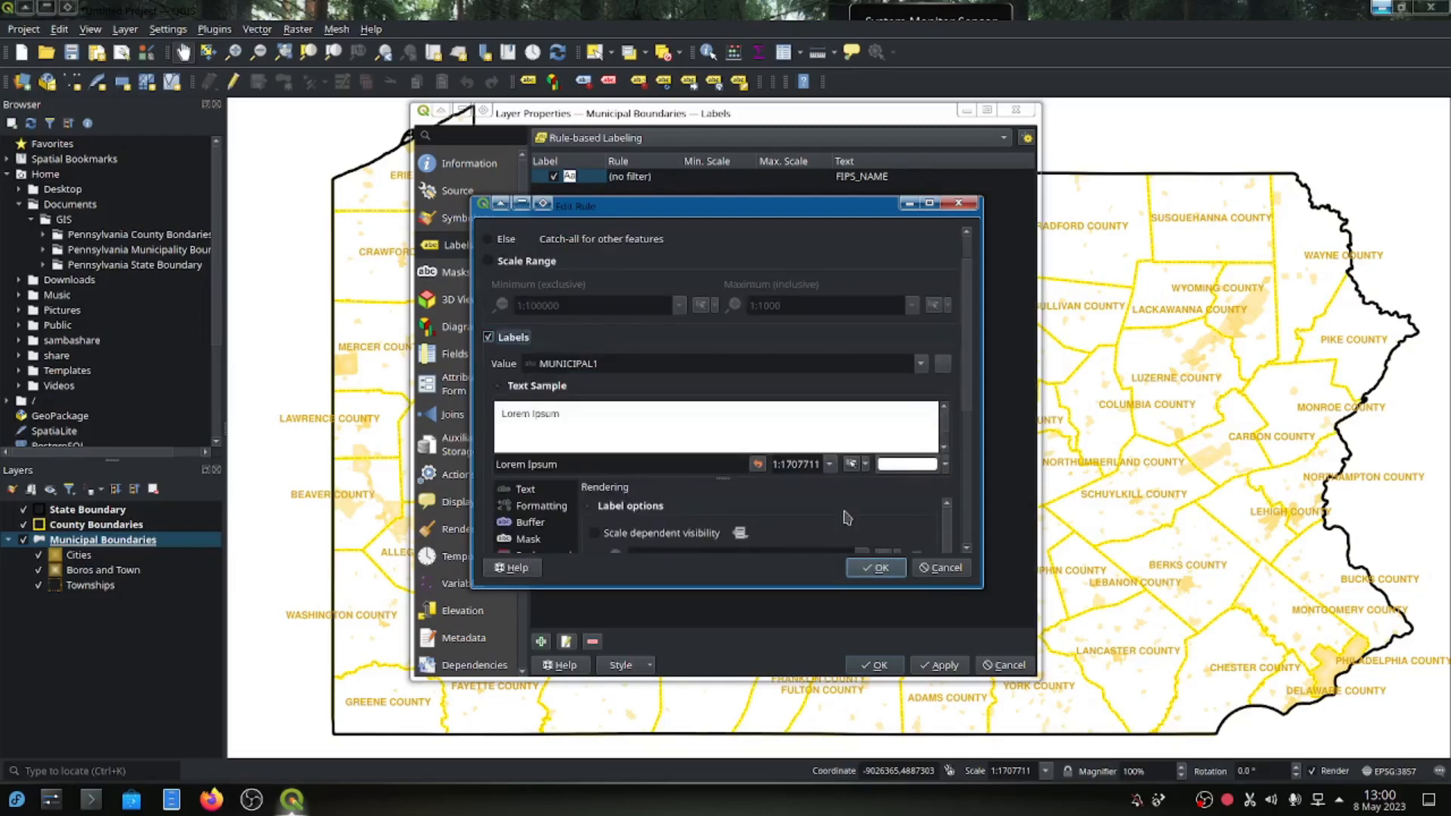
pyautogui.moveTo(967, 388); pyautogui.dragTo(986, 473)
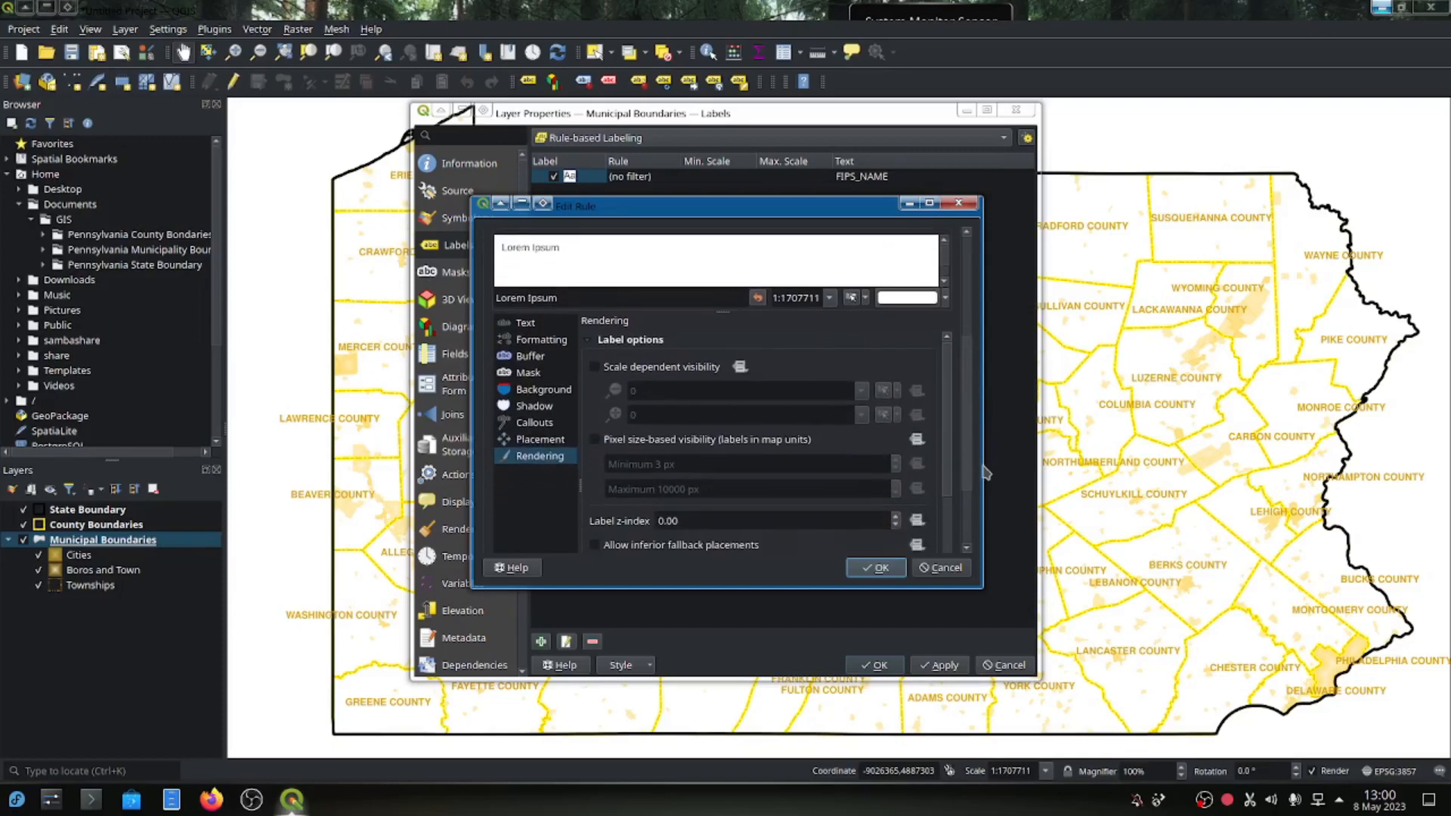
pyautogui.moveTo(986, 474); pyautogui.dragTo(985, 480)
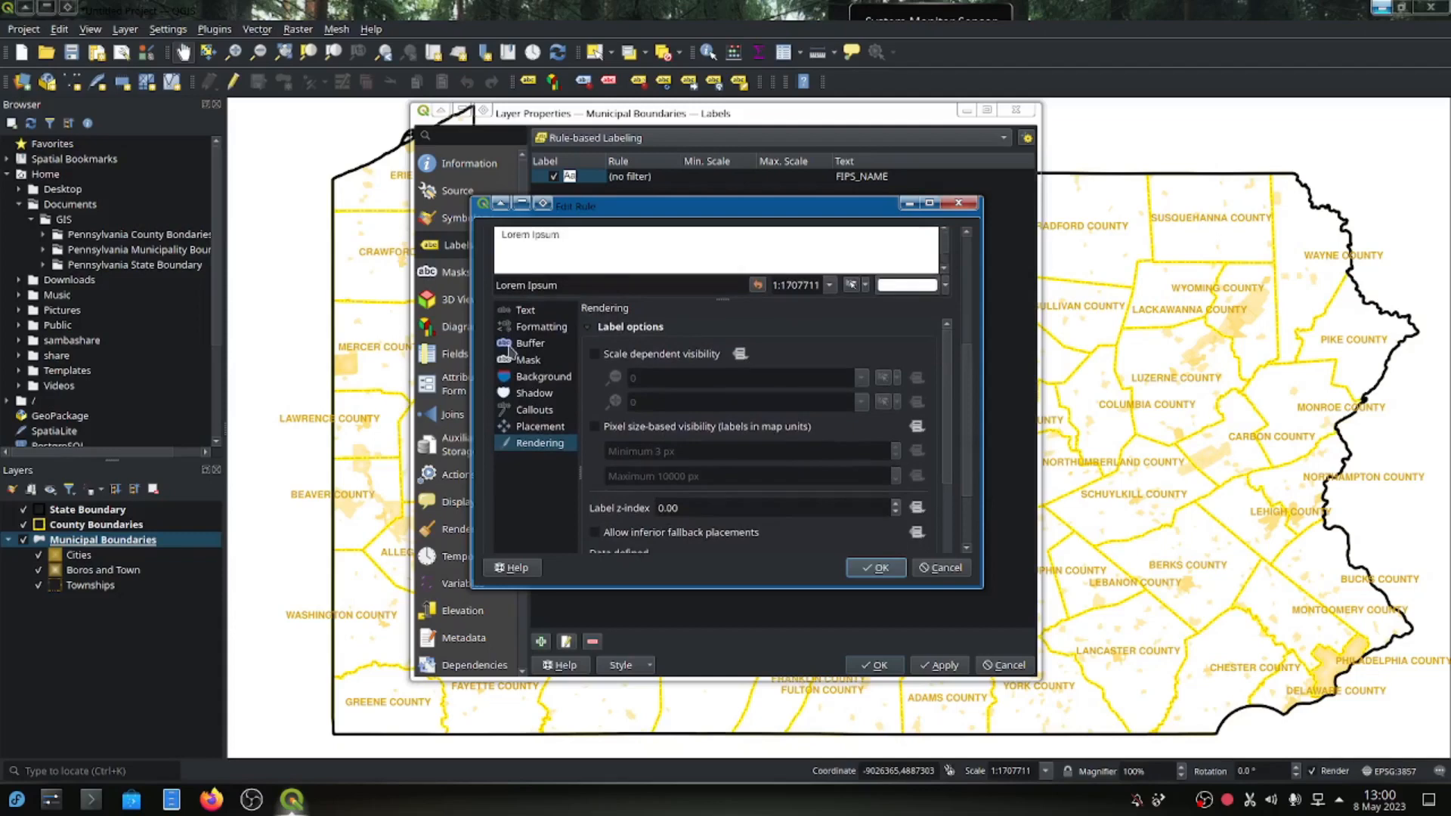
pyautogui.click(525, 310)
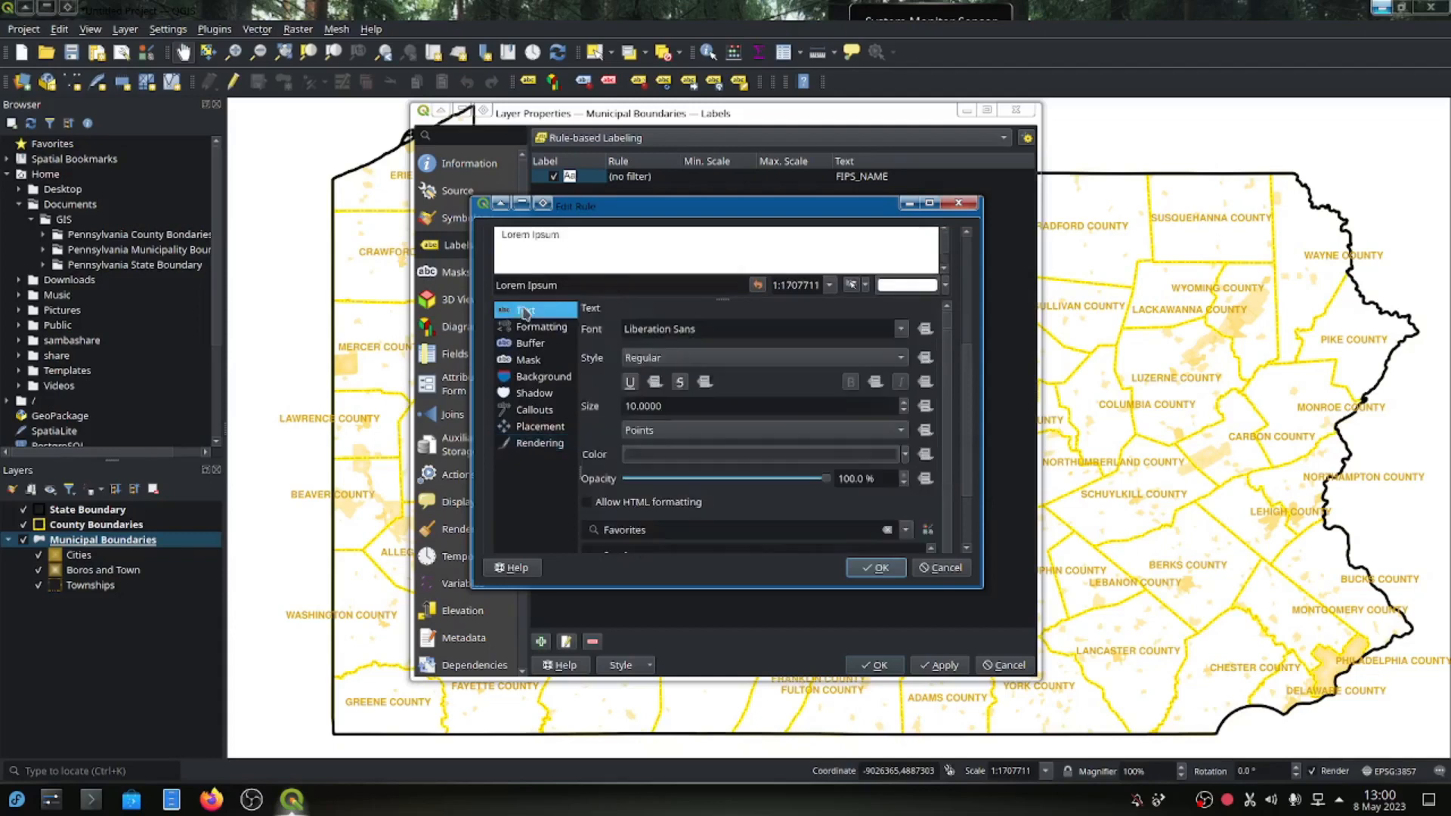
pyautogui.click(901, 330)
pyautogui.scroll(-2, 813, 453)
pyautogui.scroll(-4, 814, 453)
pyautogui.scroll(-1, 748, 488)
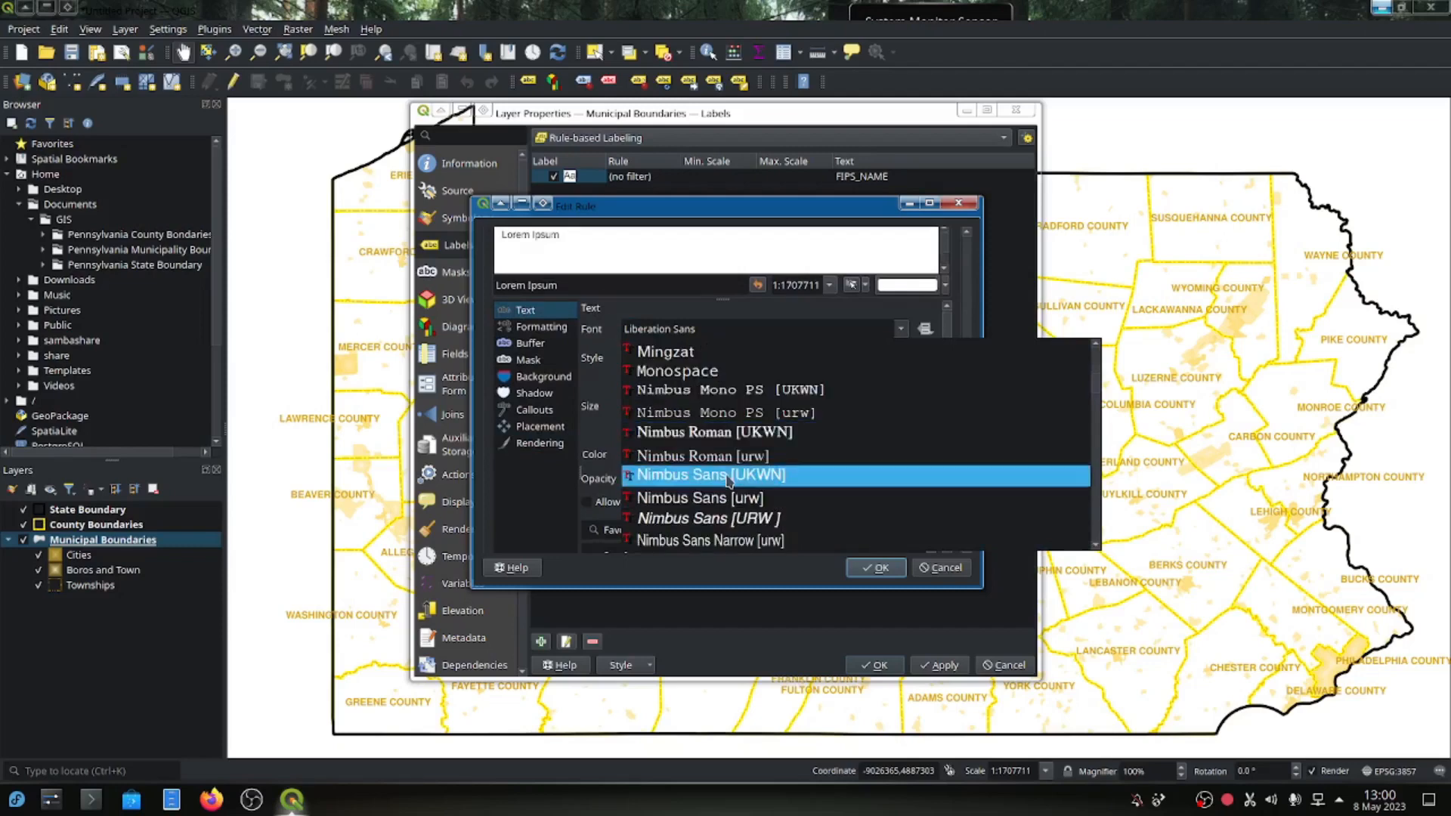
pyautogui.click(727, 480)
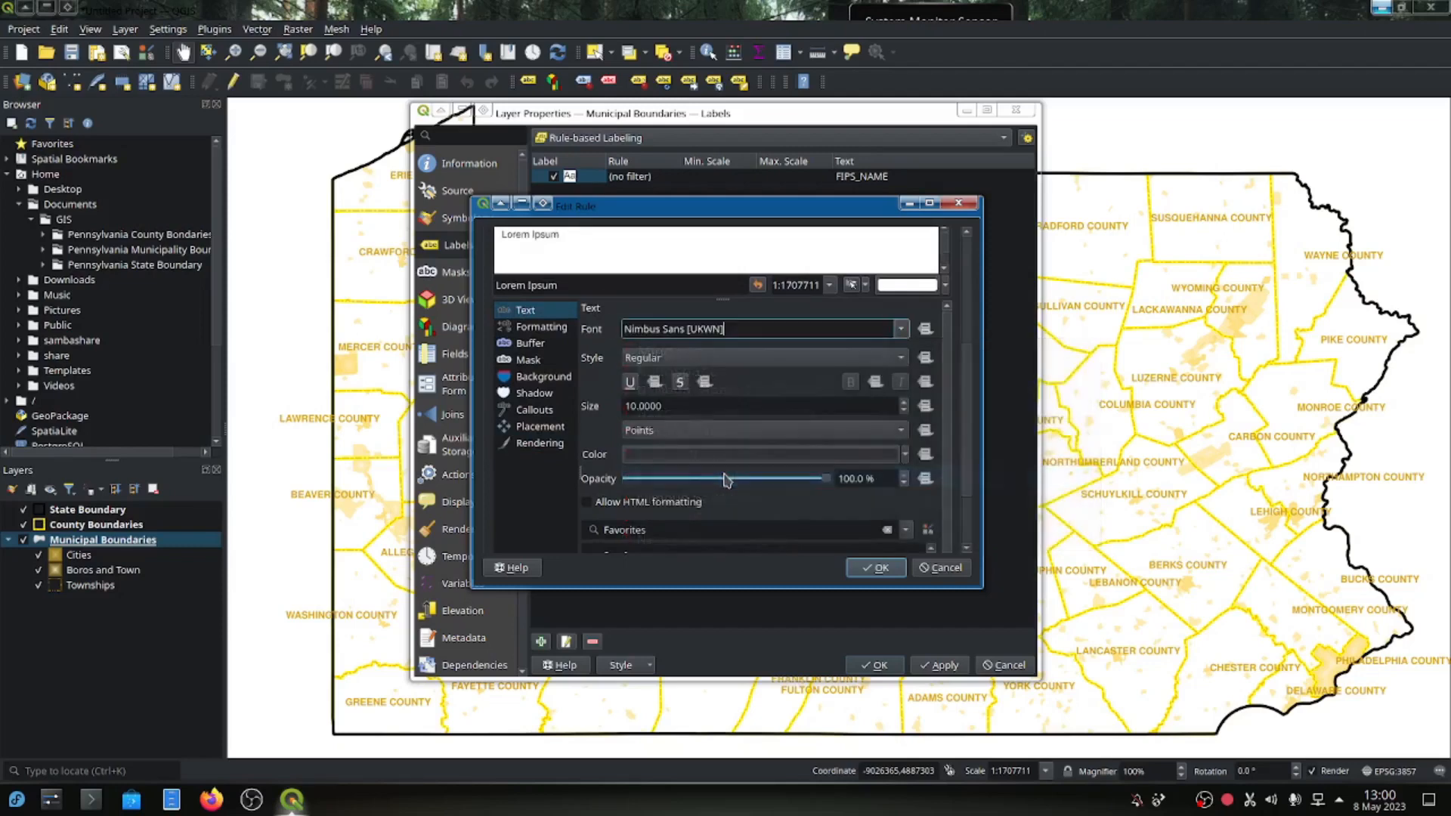
# Set the Cities label text to Bold style at a size of 12 points.
pyautogui.click(684, 359)
pyautogui.click(684, 382)
pyautogui.click(634, 407)
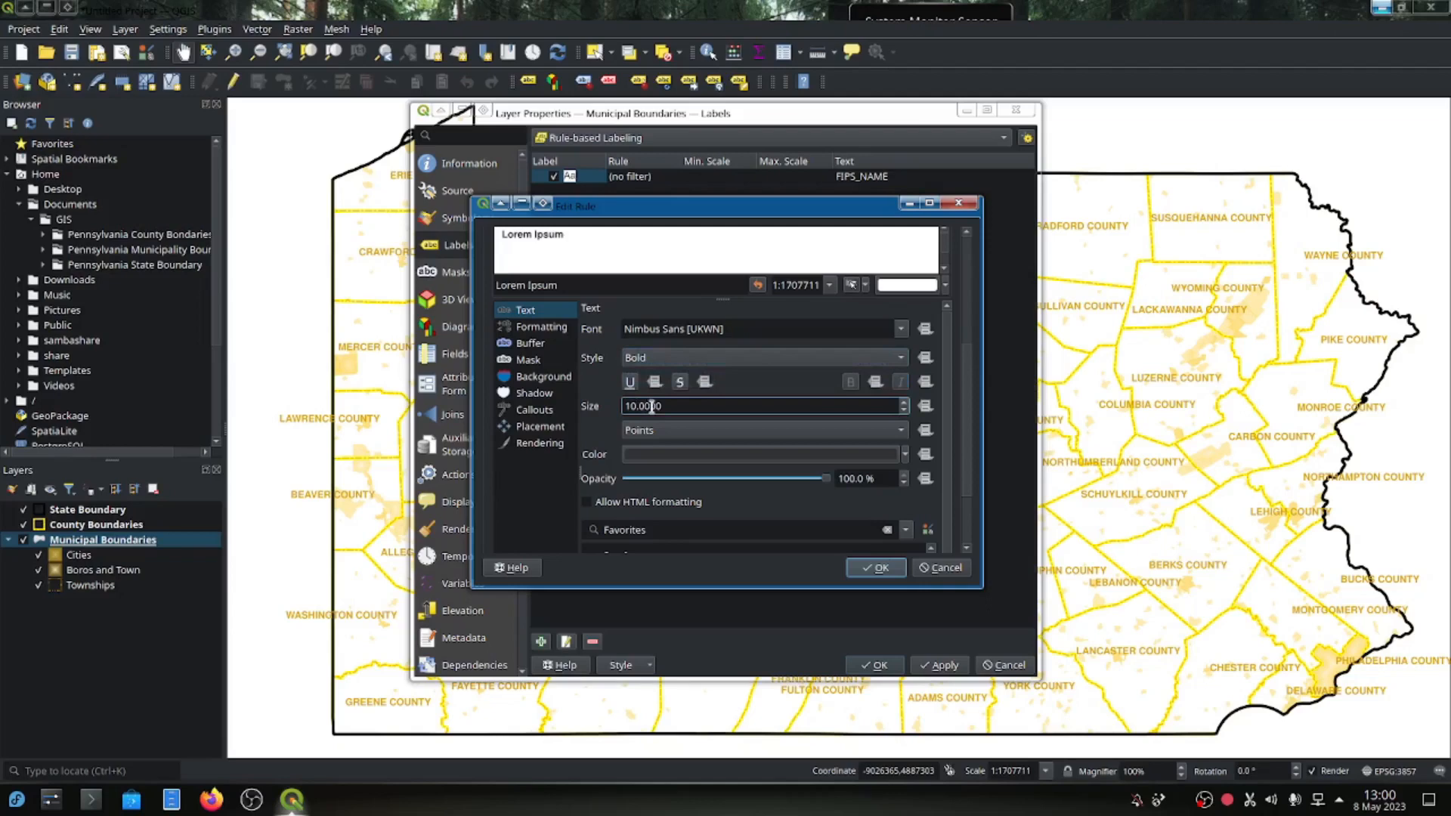
pyautogui.scroll(2, 652, 407)
pyautogui.press('Tab')
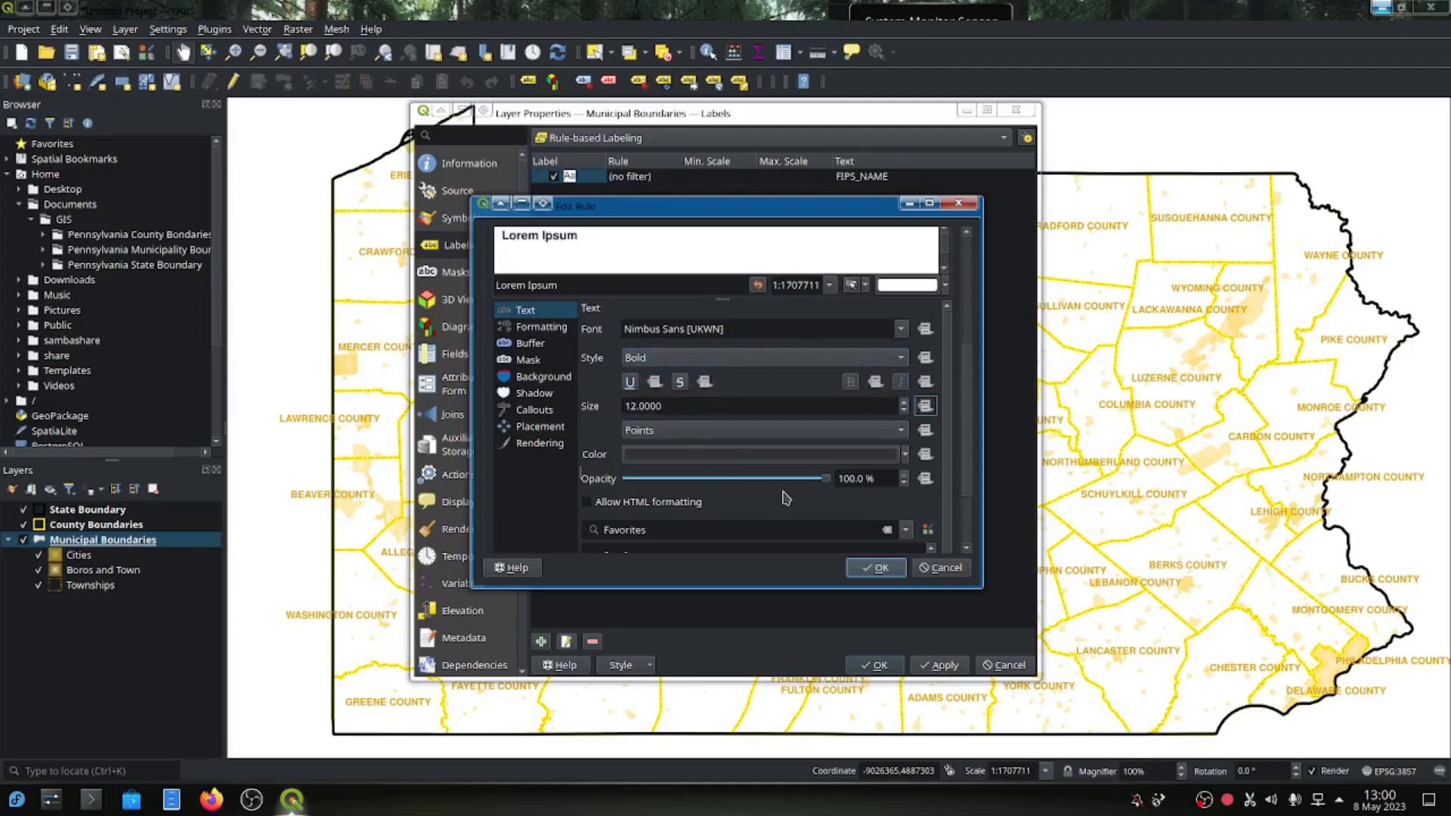
# Set the Cities label text color to #bf8f00.
pyautogui.click(703, 454)
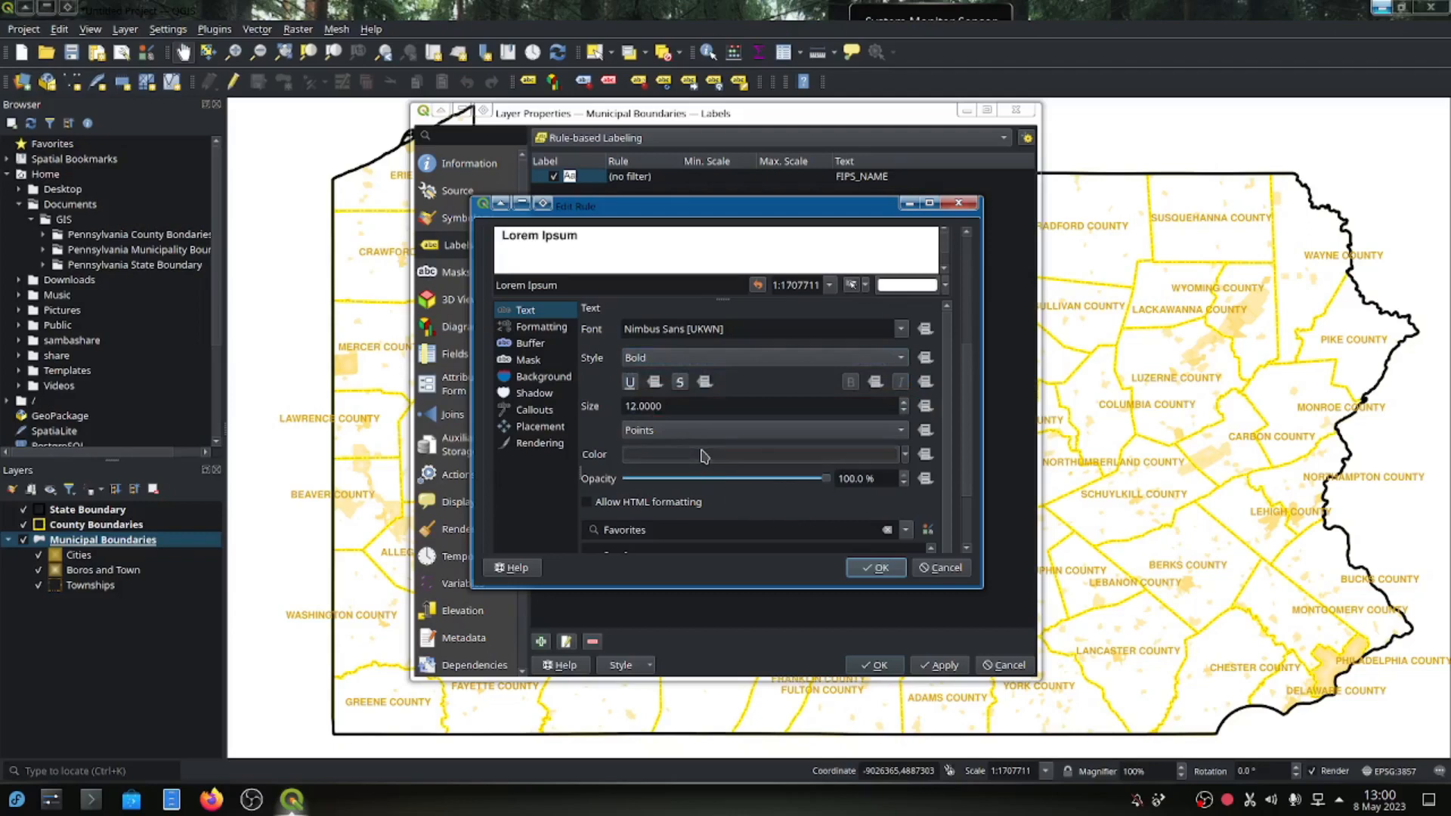
pyautogui.moveTo(843, 418); pyautogui.dragTo(799, 420)
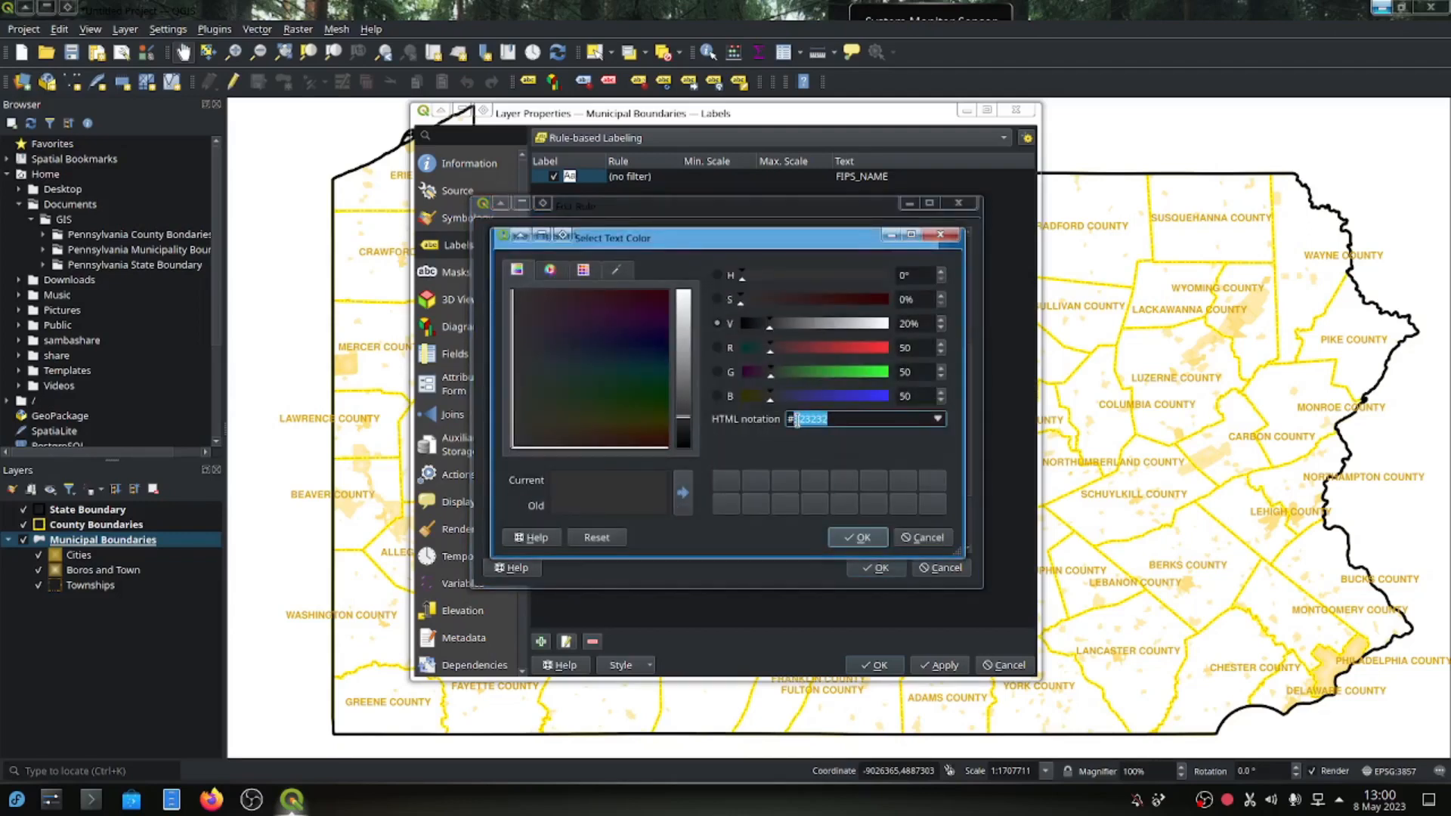
pyautogui.press('BackSpace')
pyautogui.press('Tab')
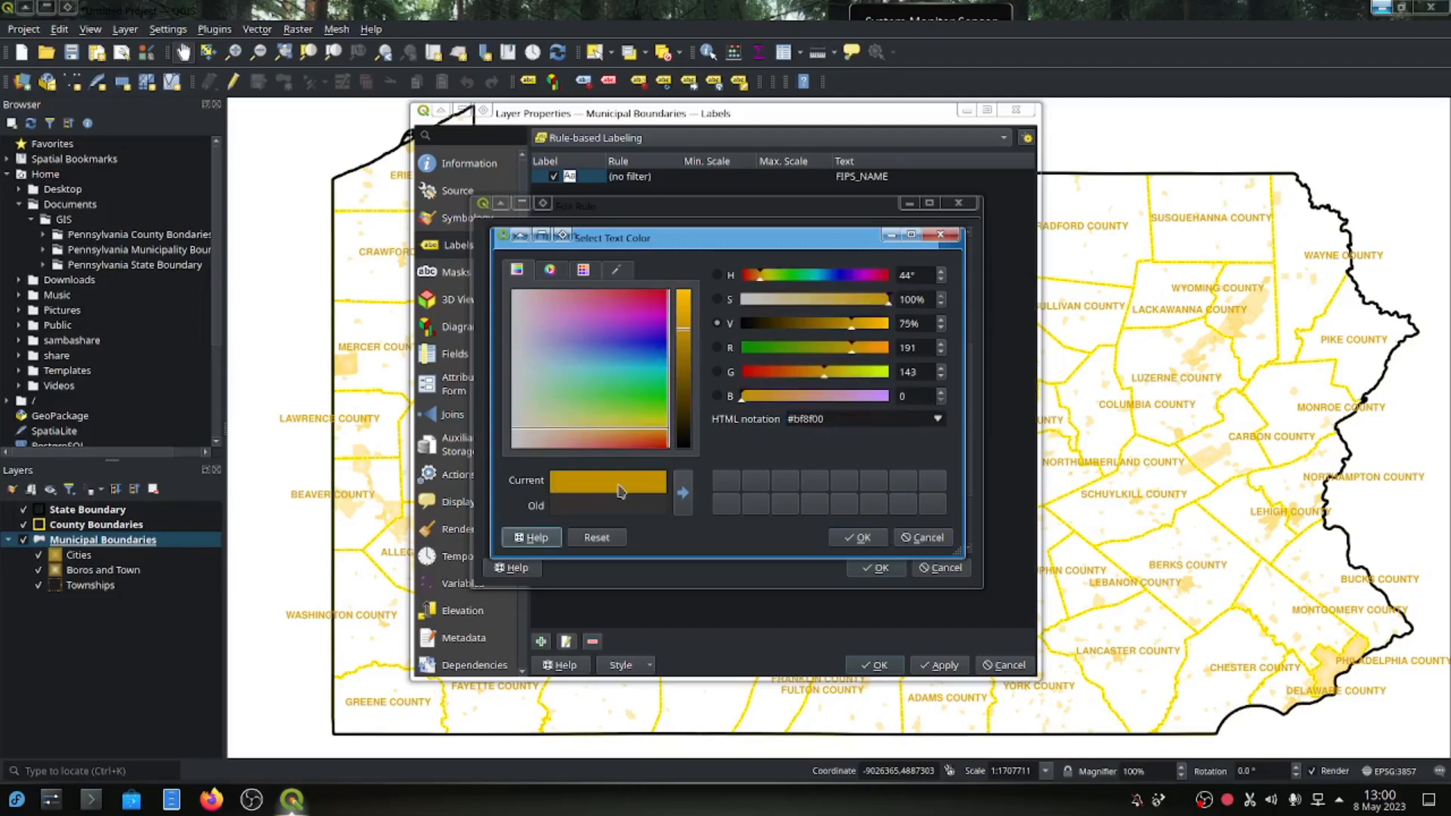
pyautogui.click(864, 540)
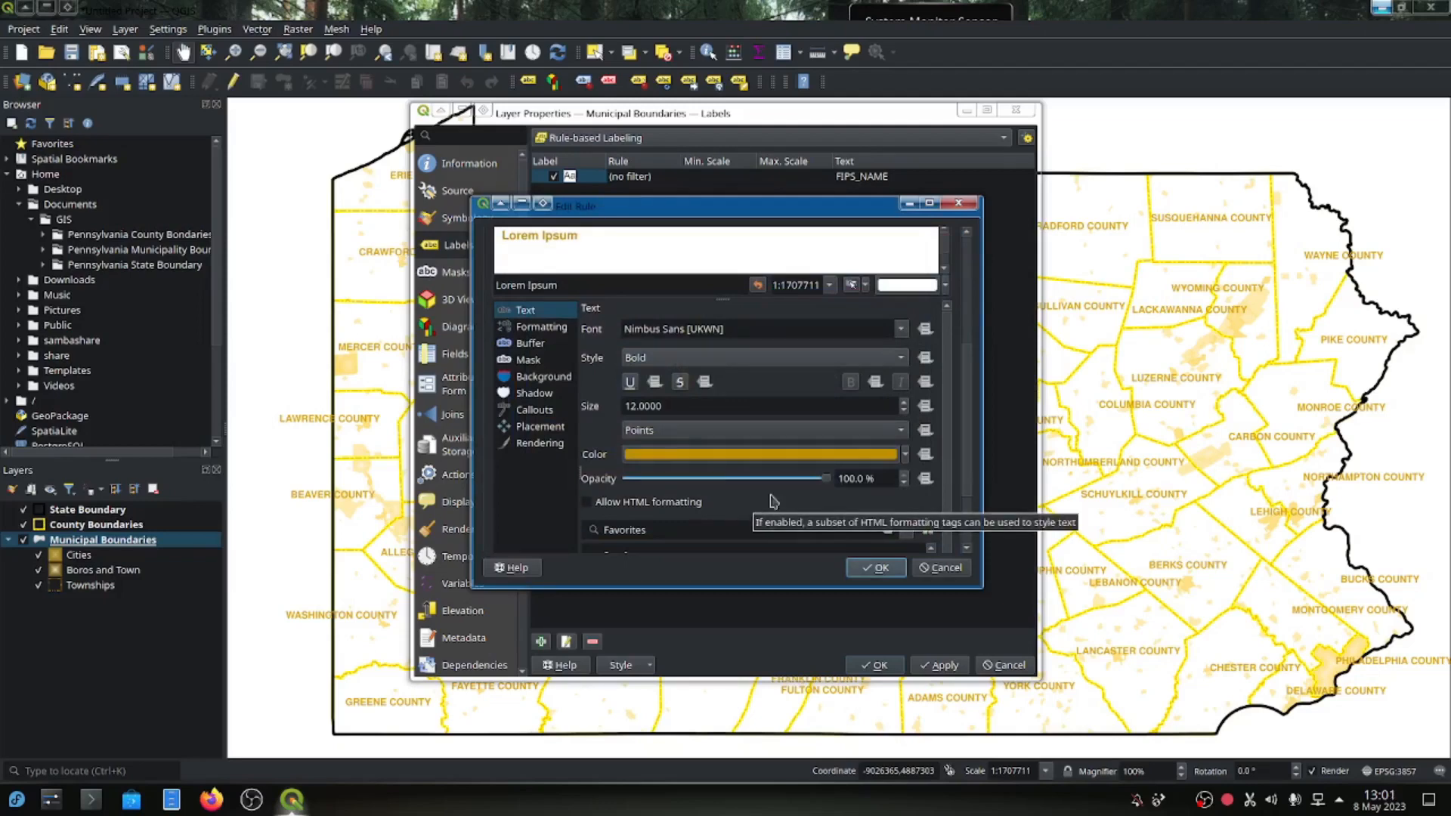
# Suppress Cities labels on features smaller than 5.00 mm, then save the rule and apply the layer properties.
pyautogui.moveTo(965, 385)
pyautogui.mouseDown()
pyautogui.moveTo(967, 467)
pyautogui.moveTo(968, 371)
pyautogui.mouseUp()
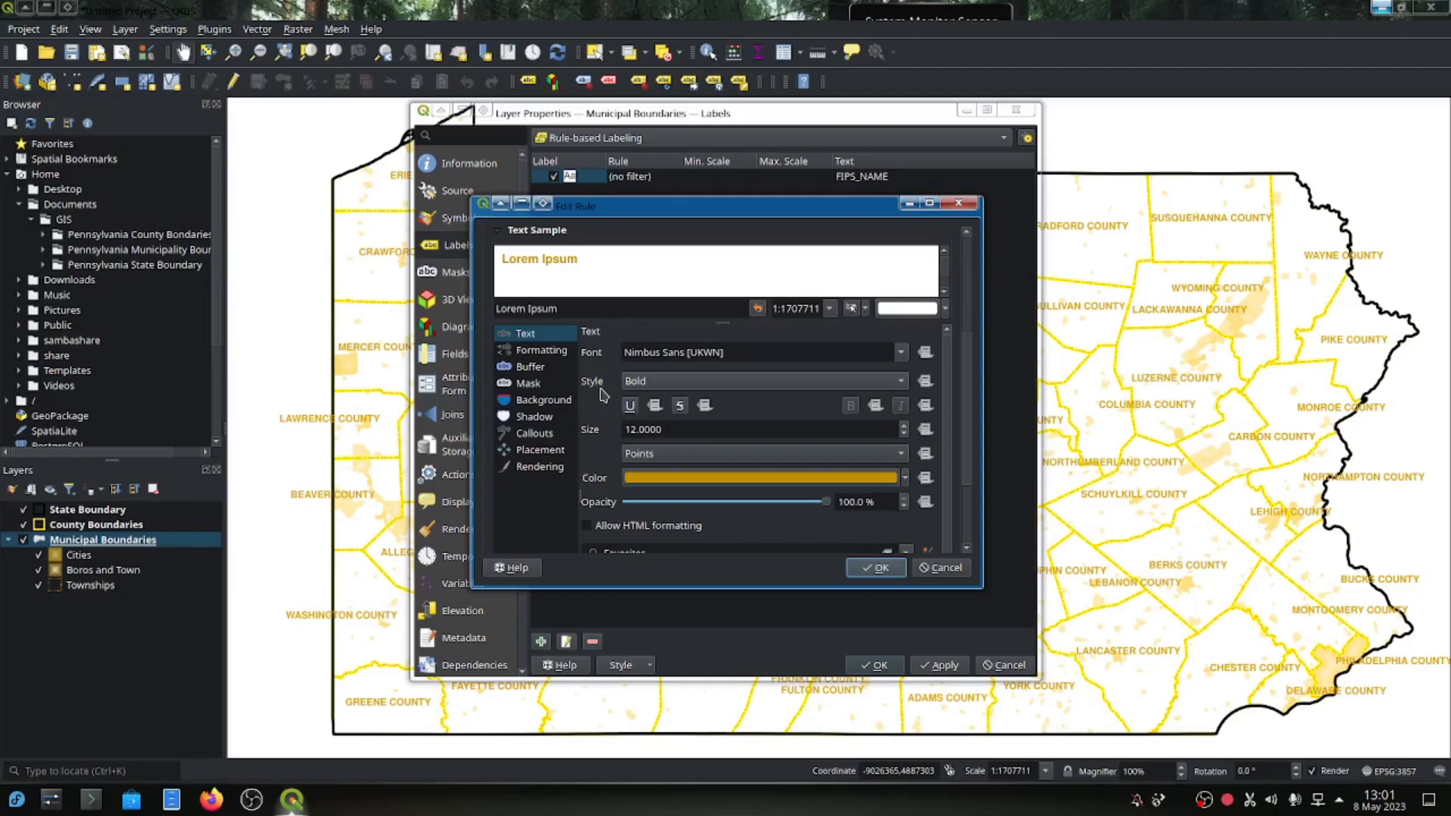
pyautogui.click(541, 468)
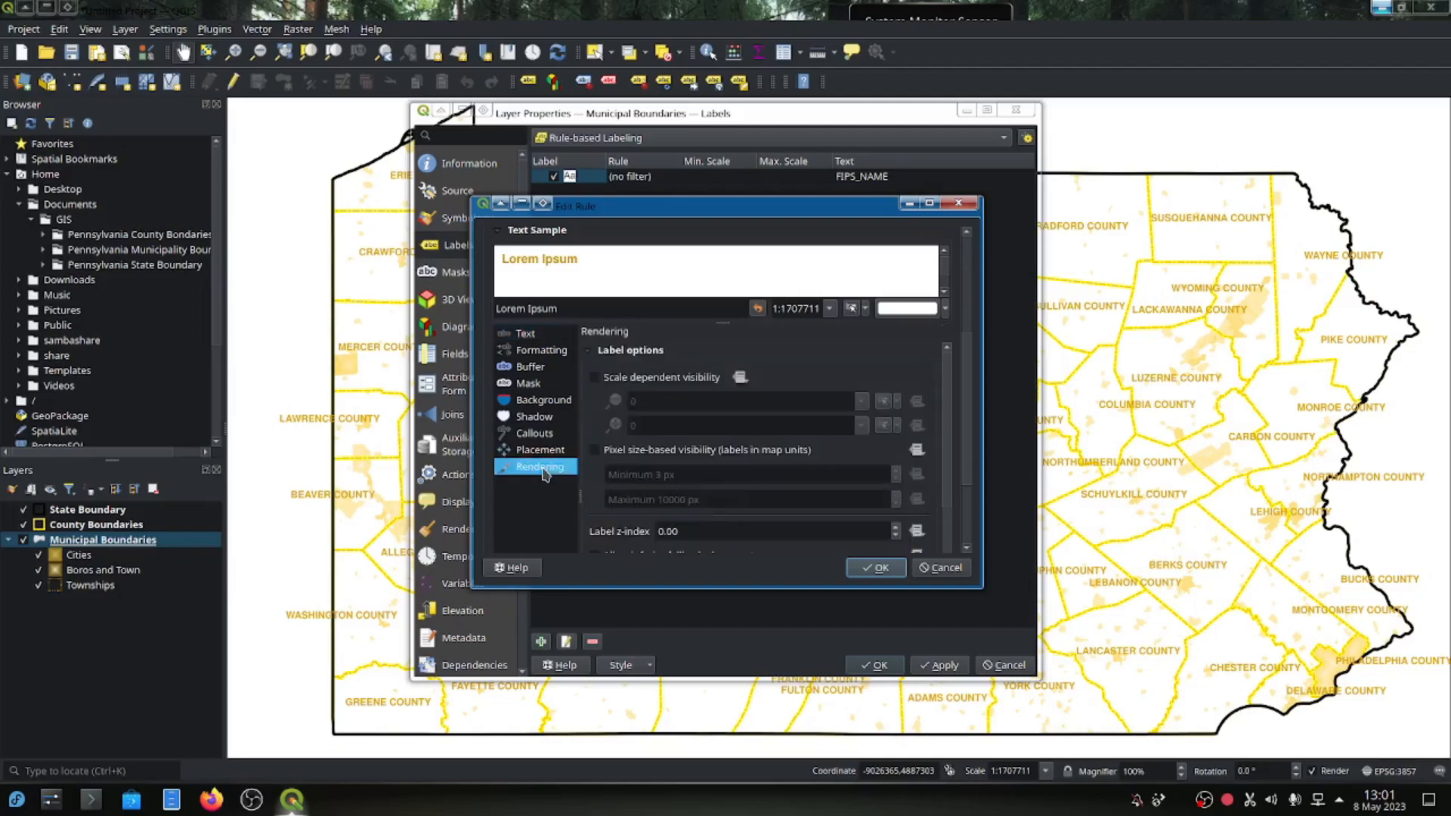
pyautogui.moveTo(968, 354); pyautogui.dragTo(982, 396)
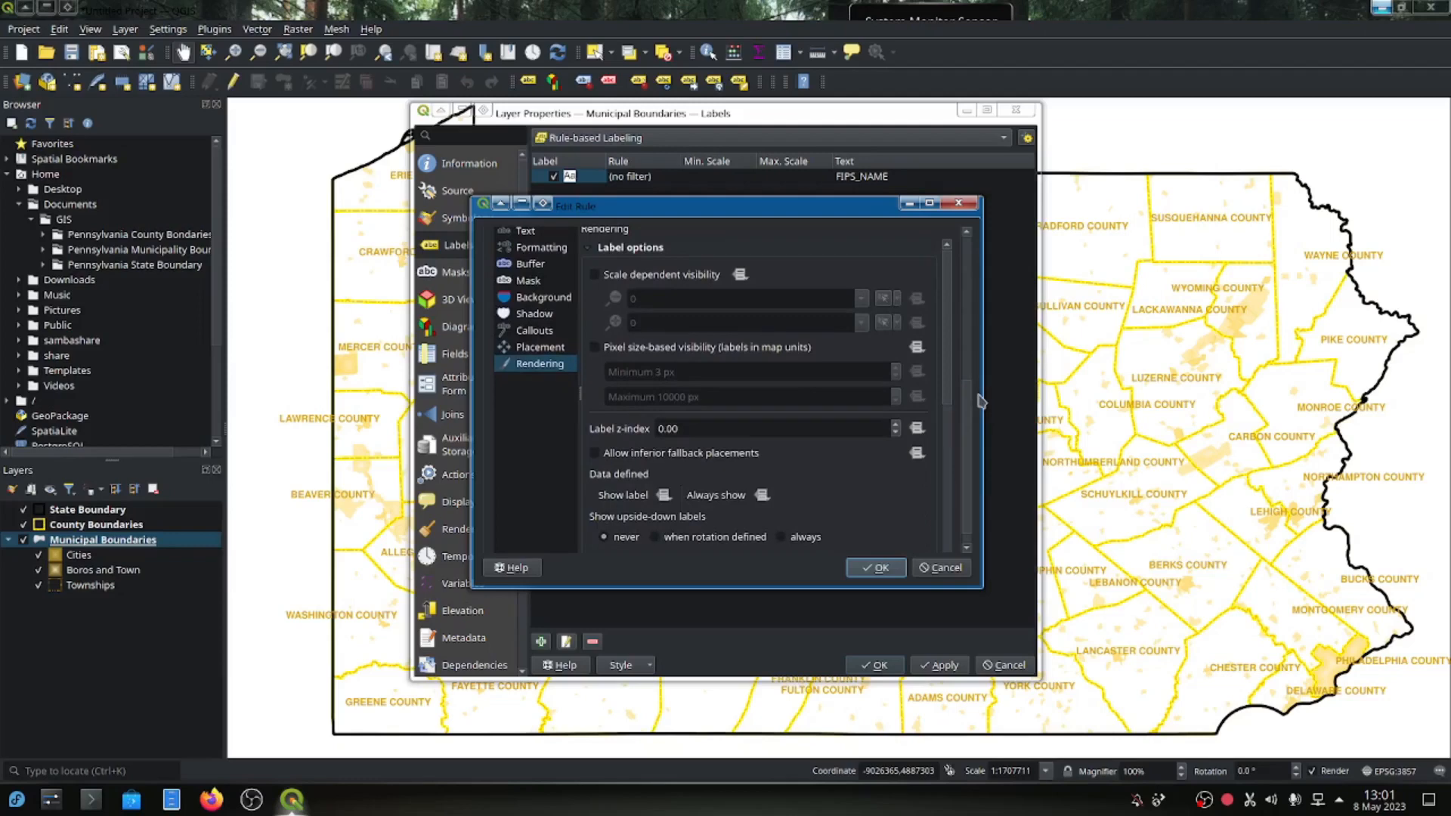
pyautogui.scroll(-1, 967, 415)
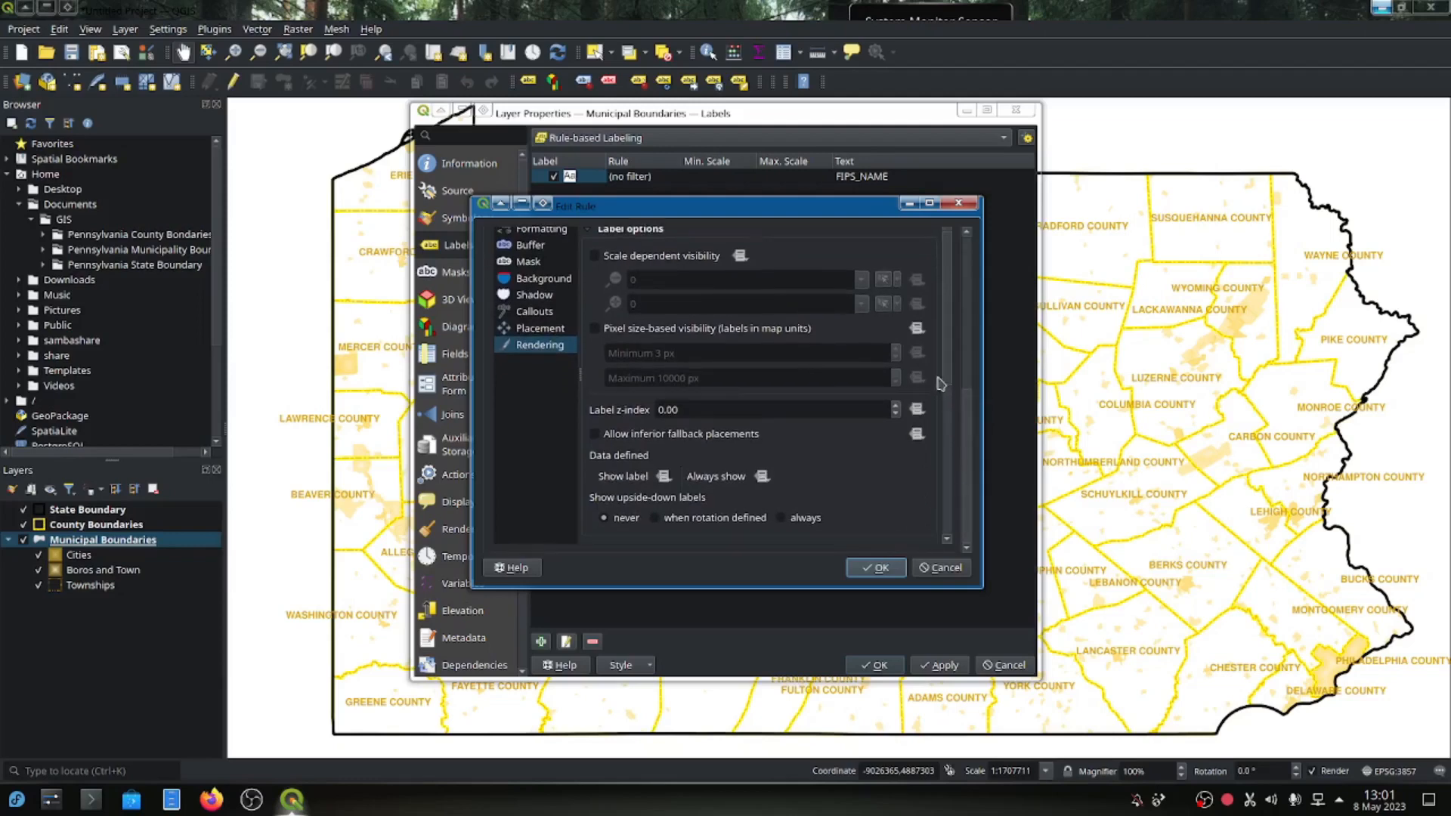
pyautogui.scroll(-5, 950, 370)
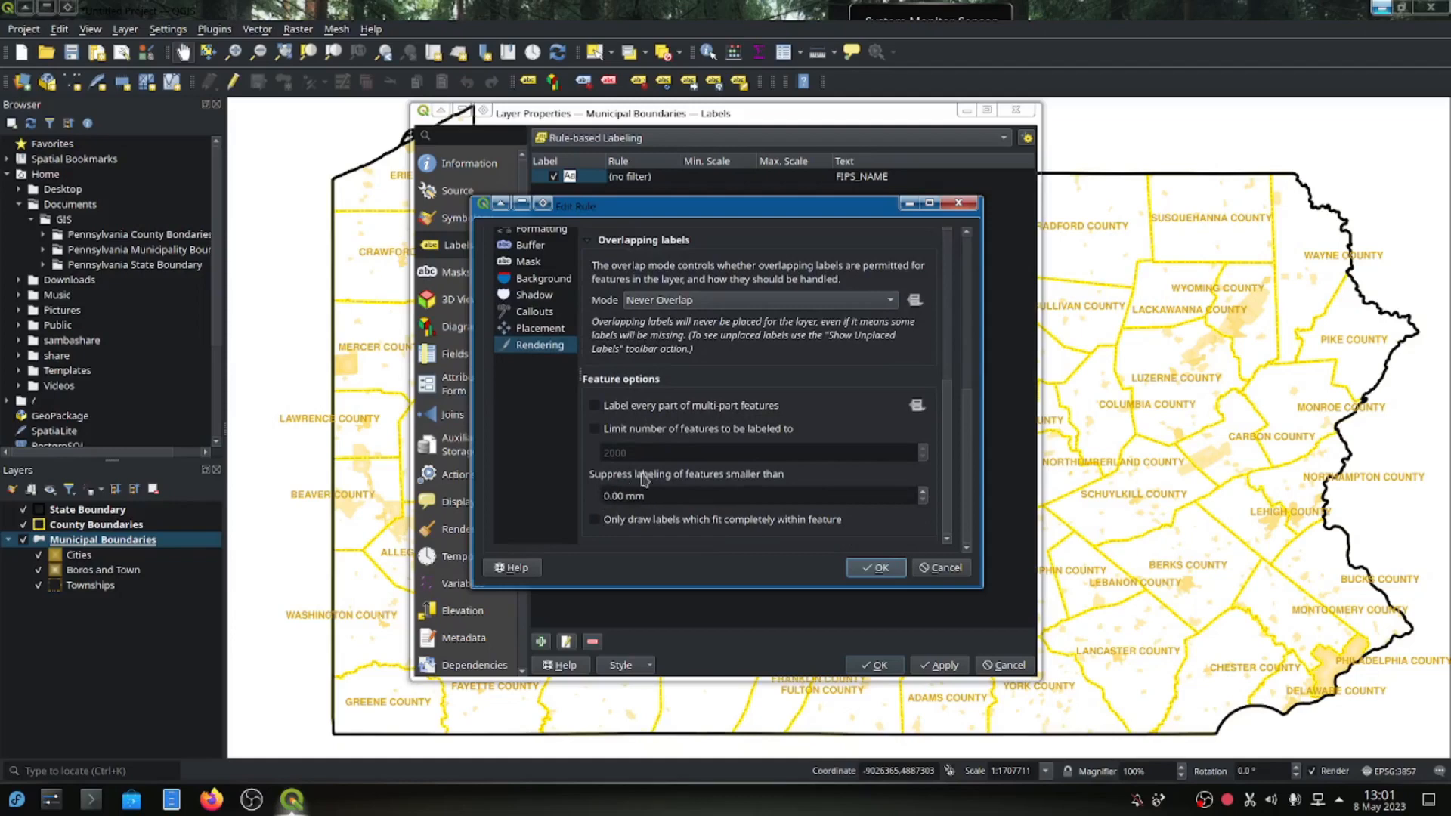
pyautogui.click(609, 496)
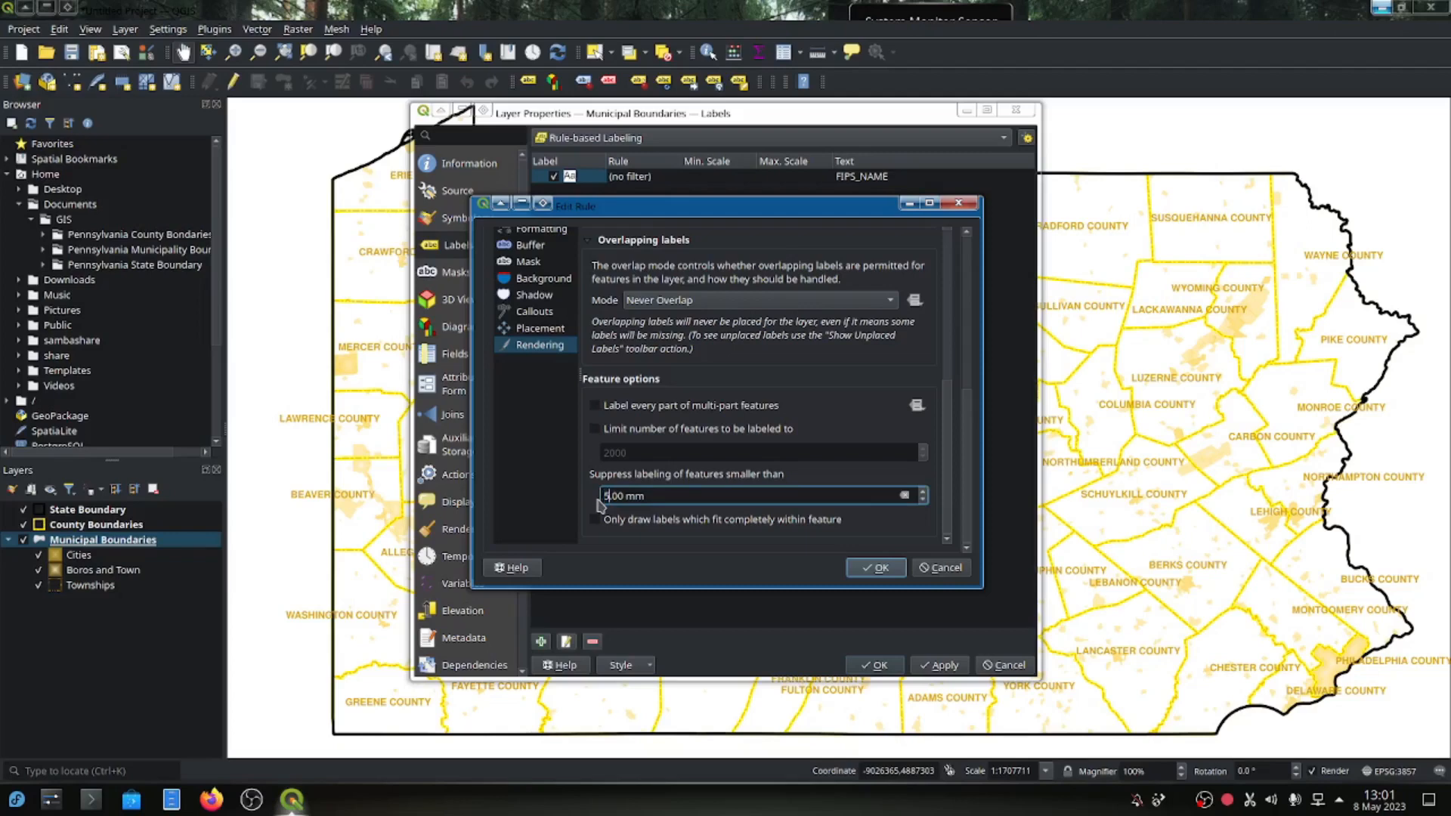
pyautogui.press('Tab')
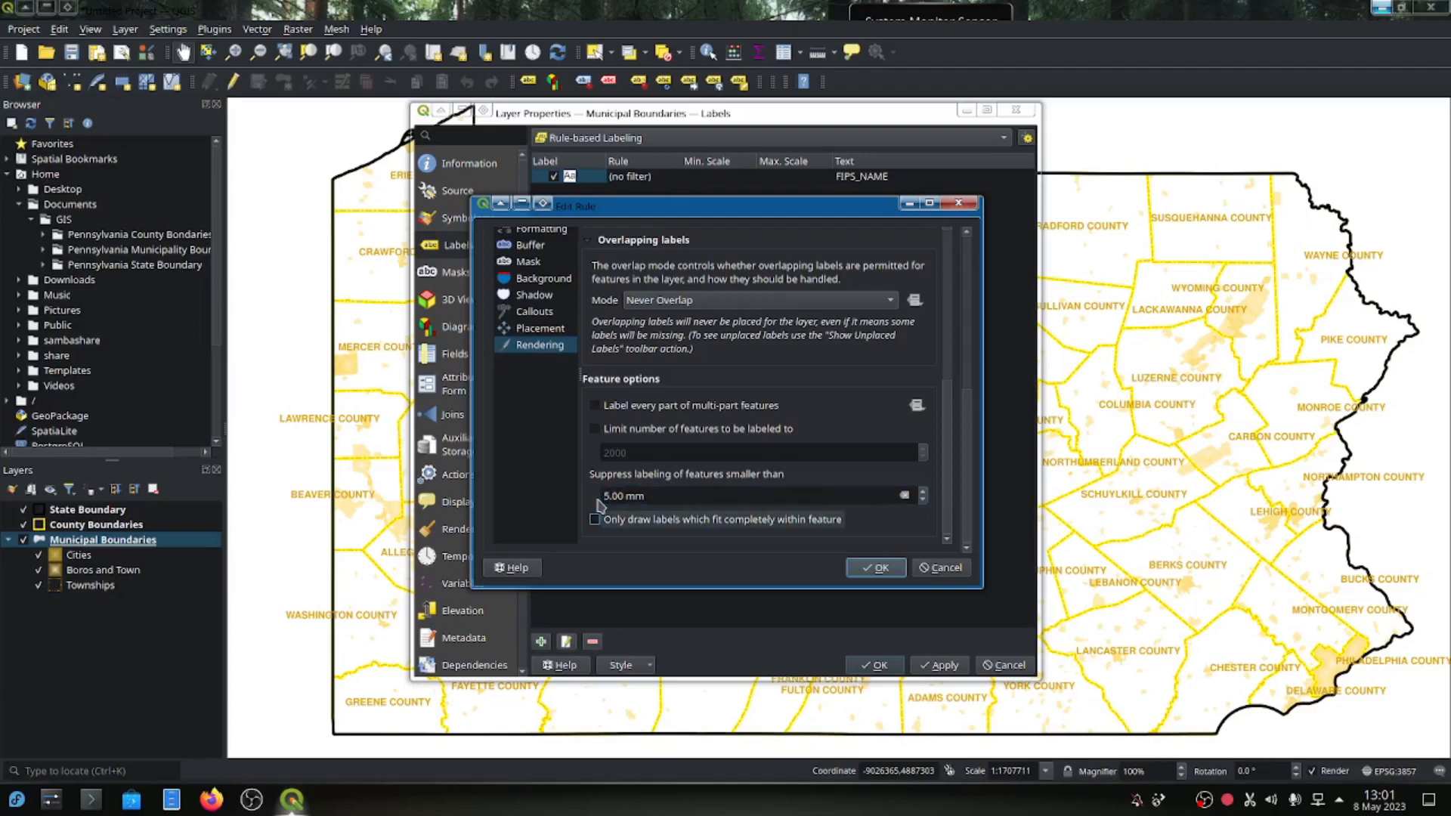
pyautogui.click(876, 568)
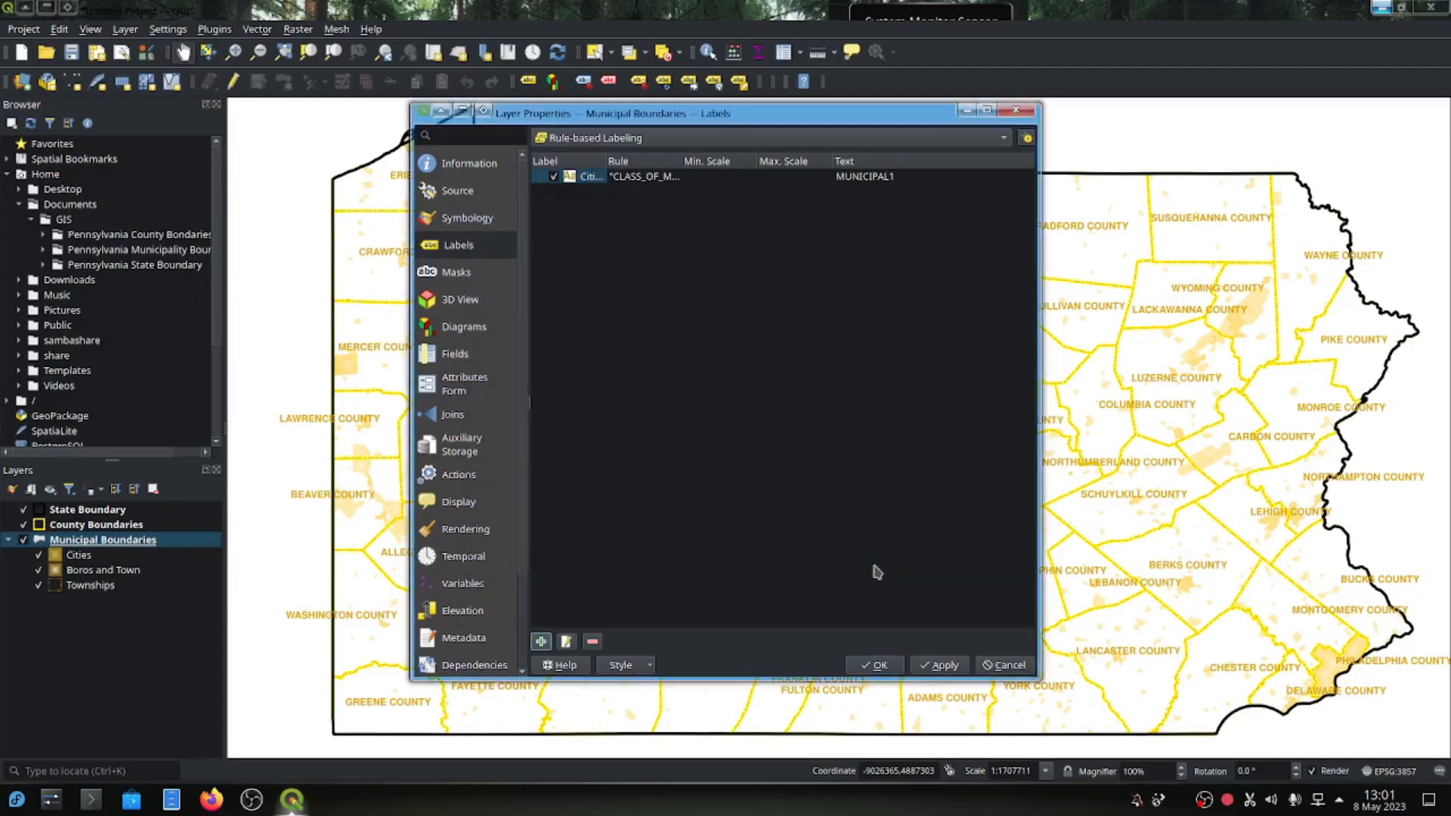
pyautogui.click(877, 672)
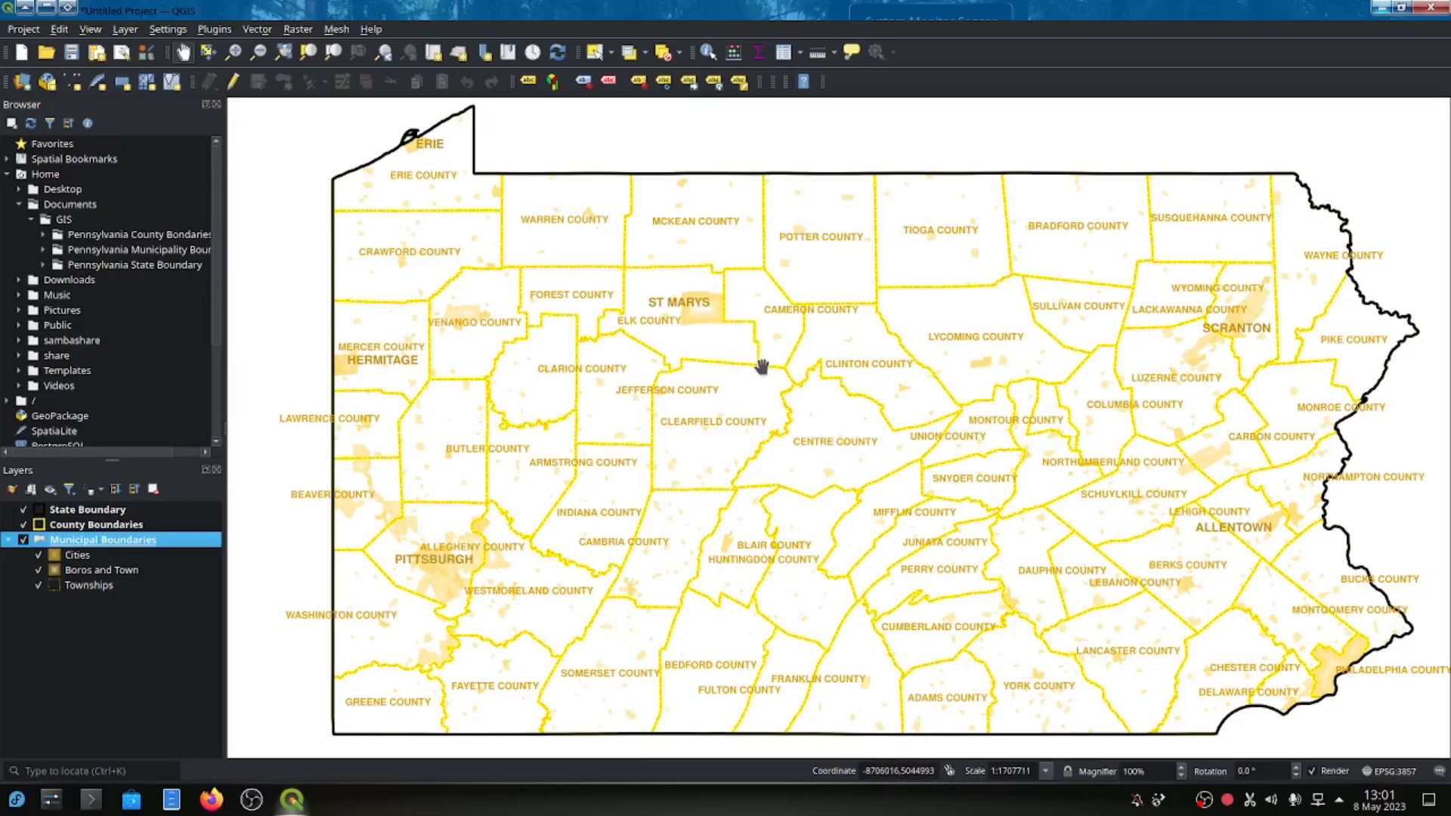
# Examine how the city labels display at different map scales across Pennsylvania, then return to the whole state.
pyautogui.scroll(-1, 762, 367)
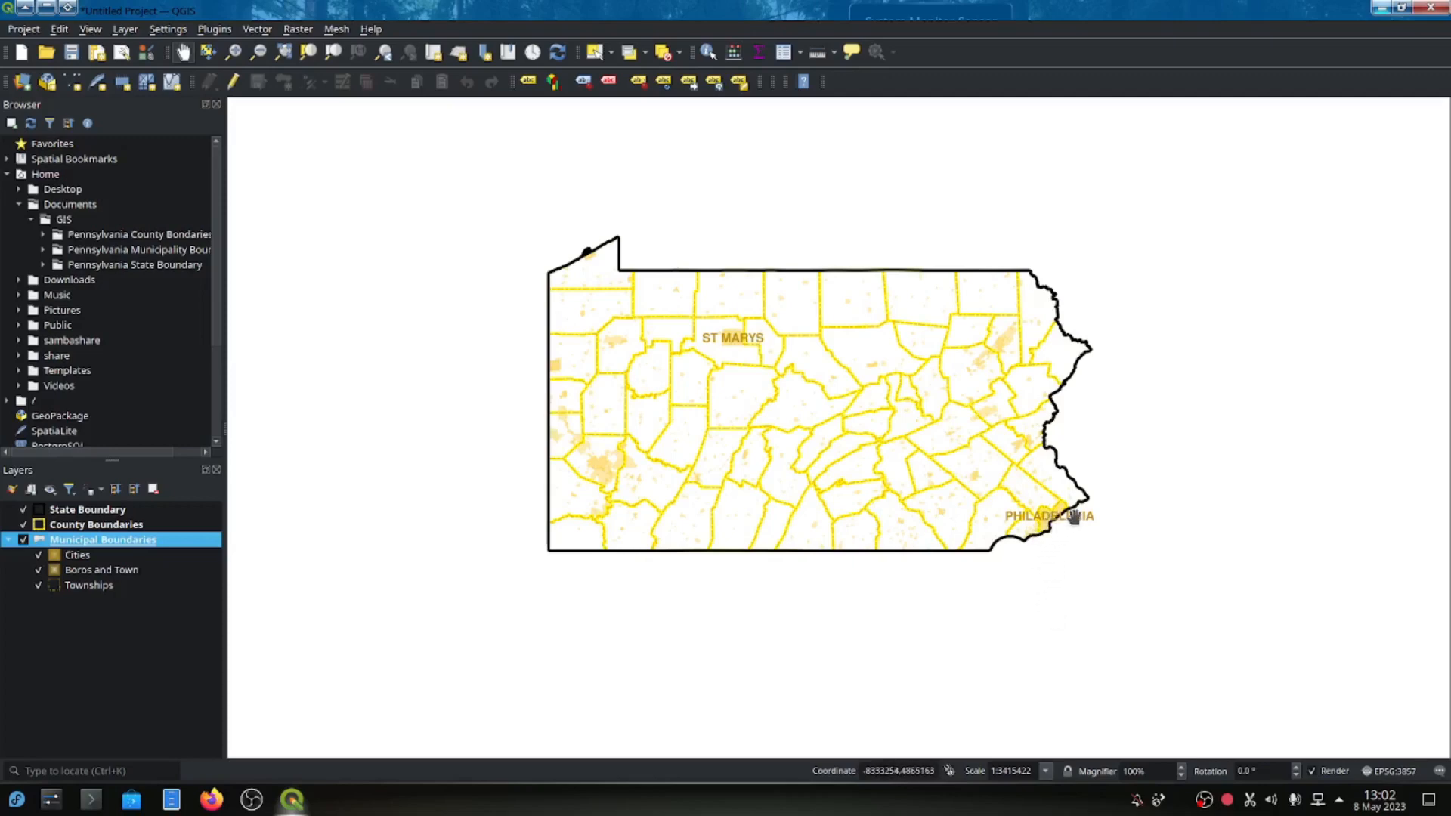
pyautogui.scroll(1, 1056, 502)
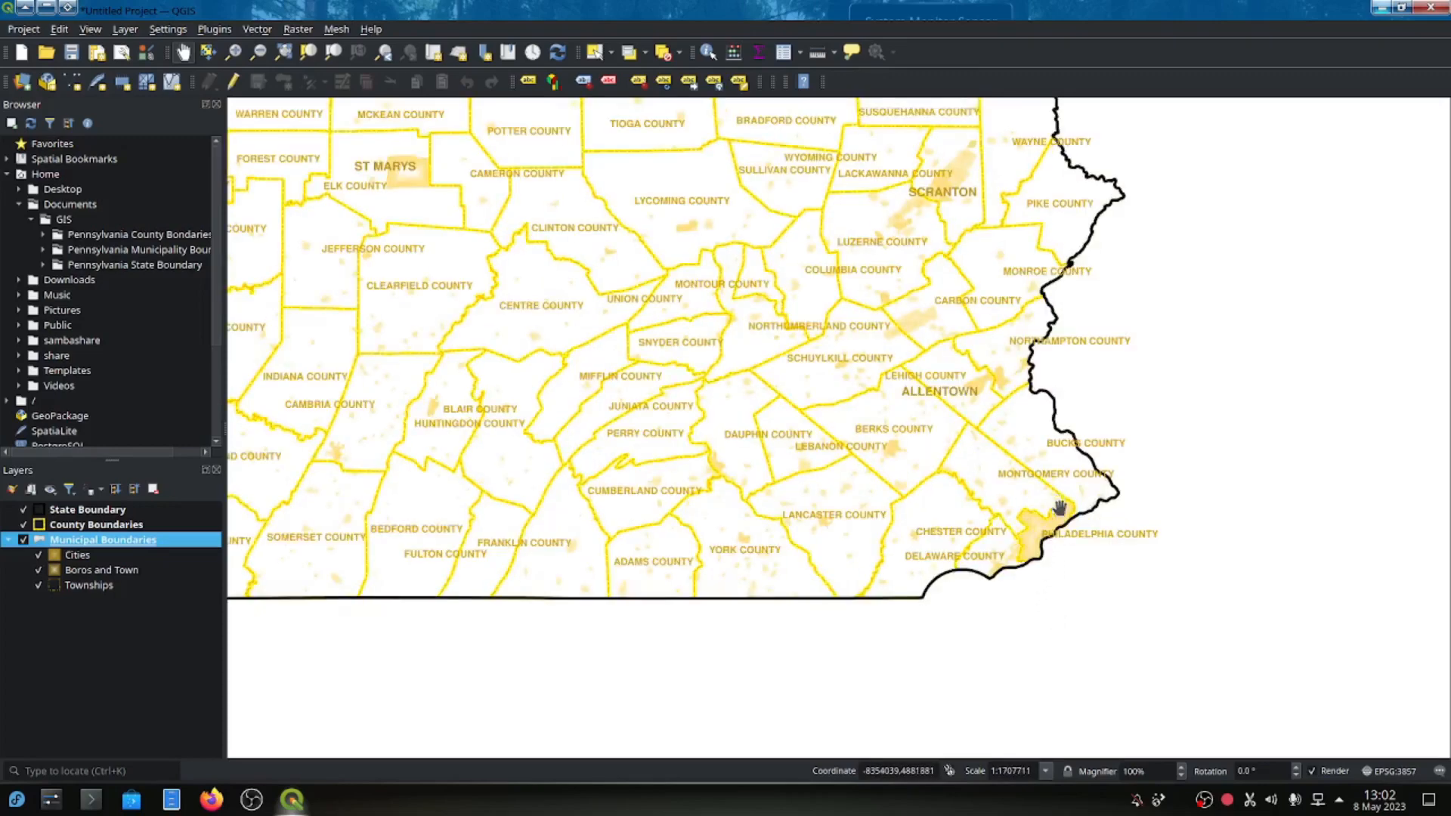
pyautogui.scroll(1, 1041, 530)
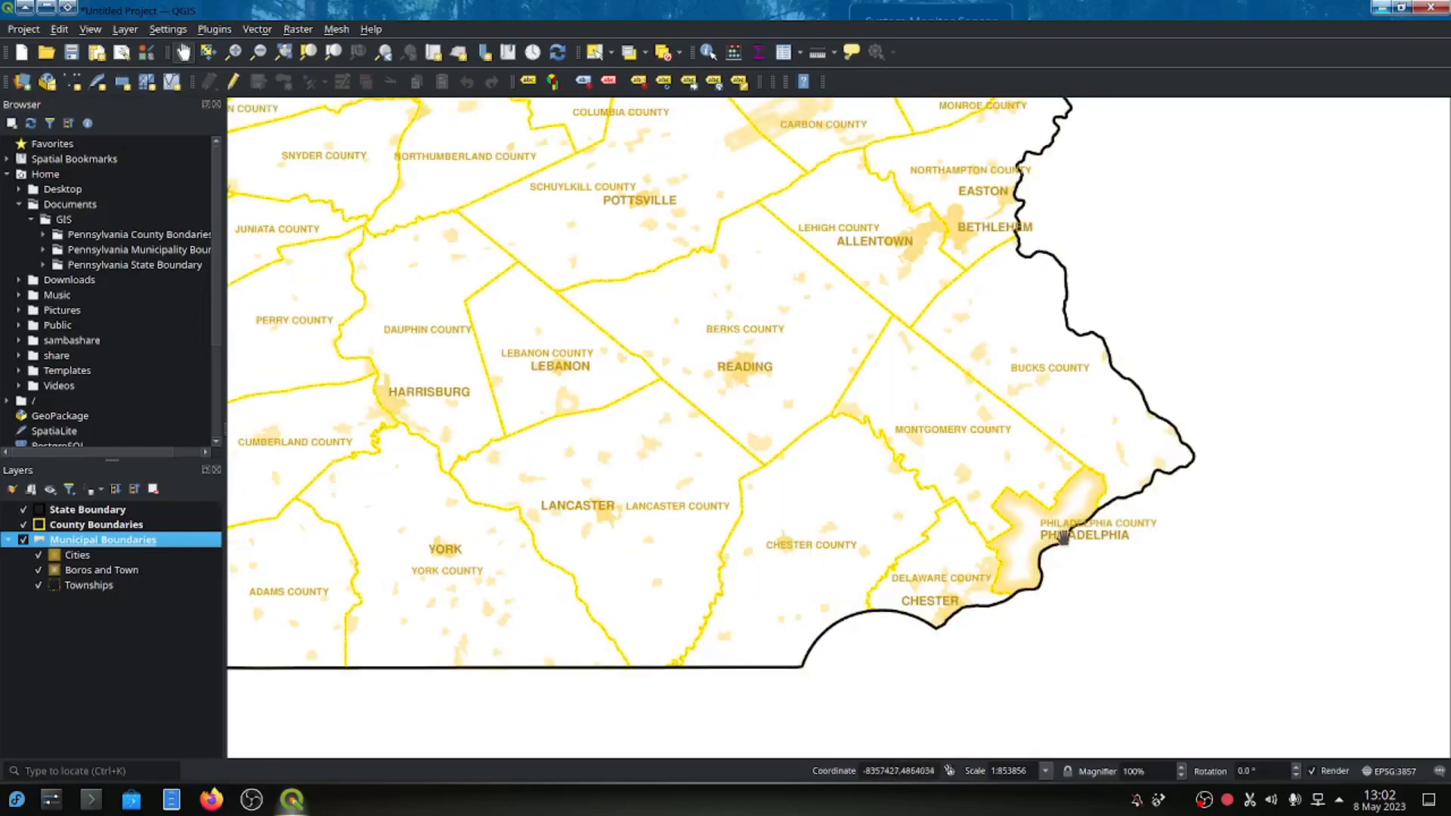
pyautogui.scroll(-1, 1032, 548)
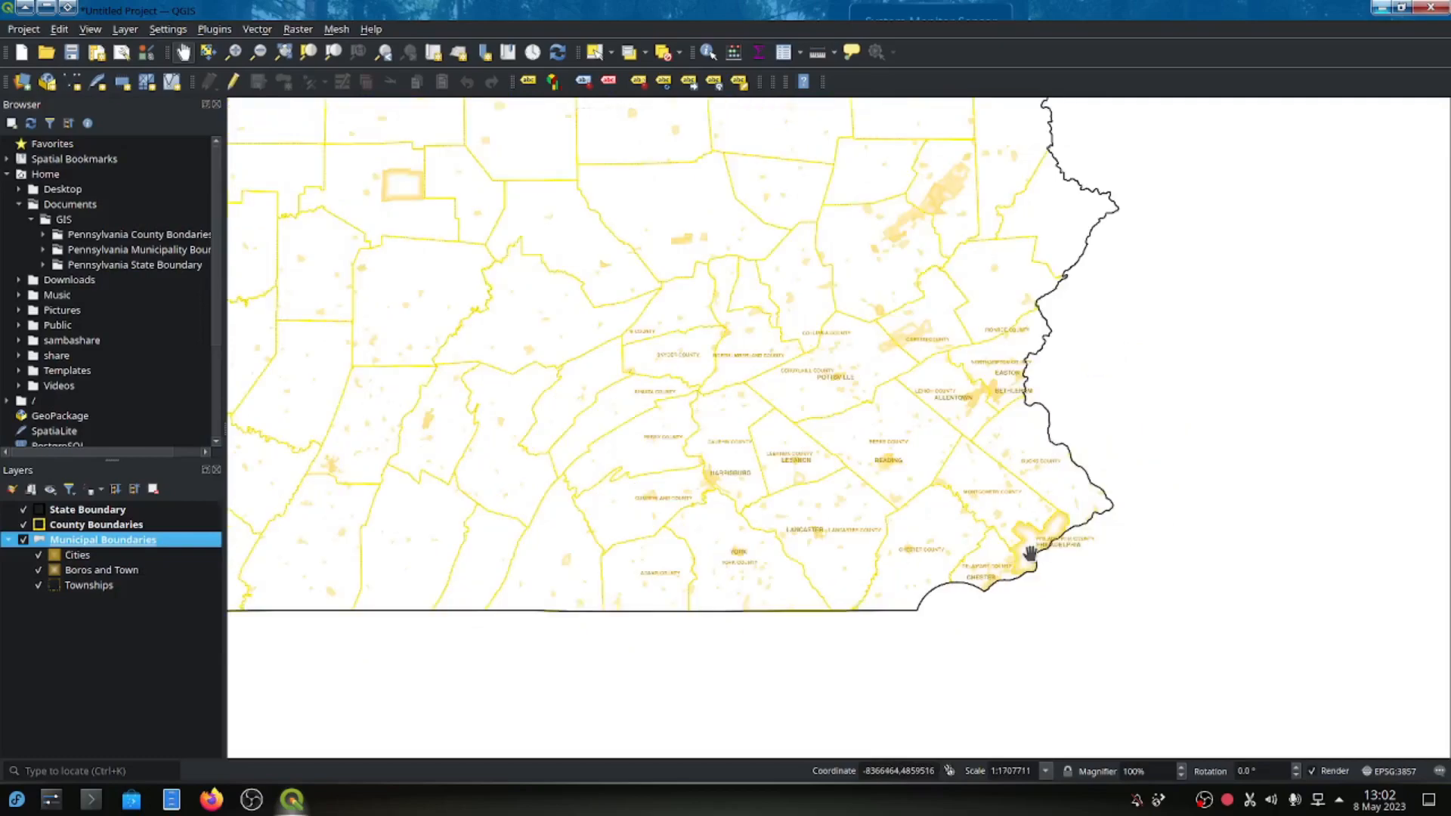
pyautogui.moveTo(748, 404); pyautogui.dragTo(786, 639)
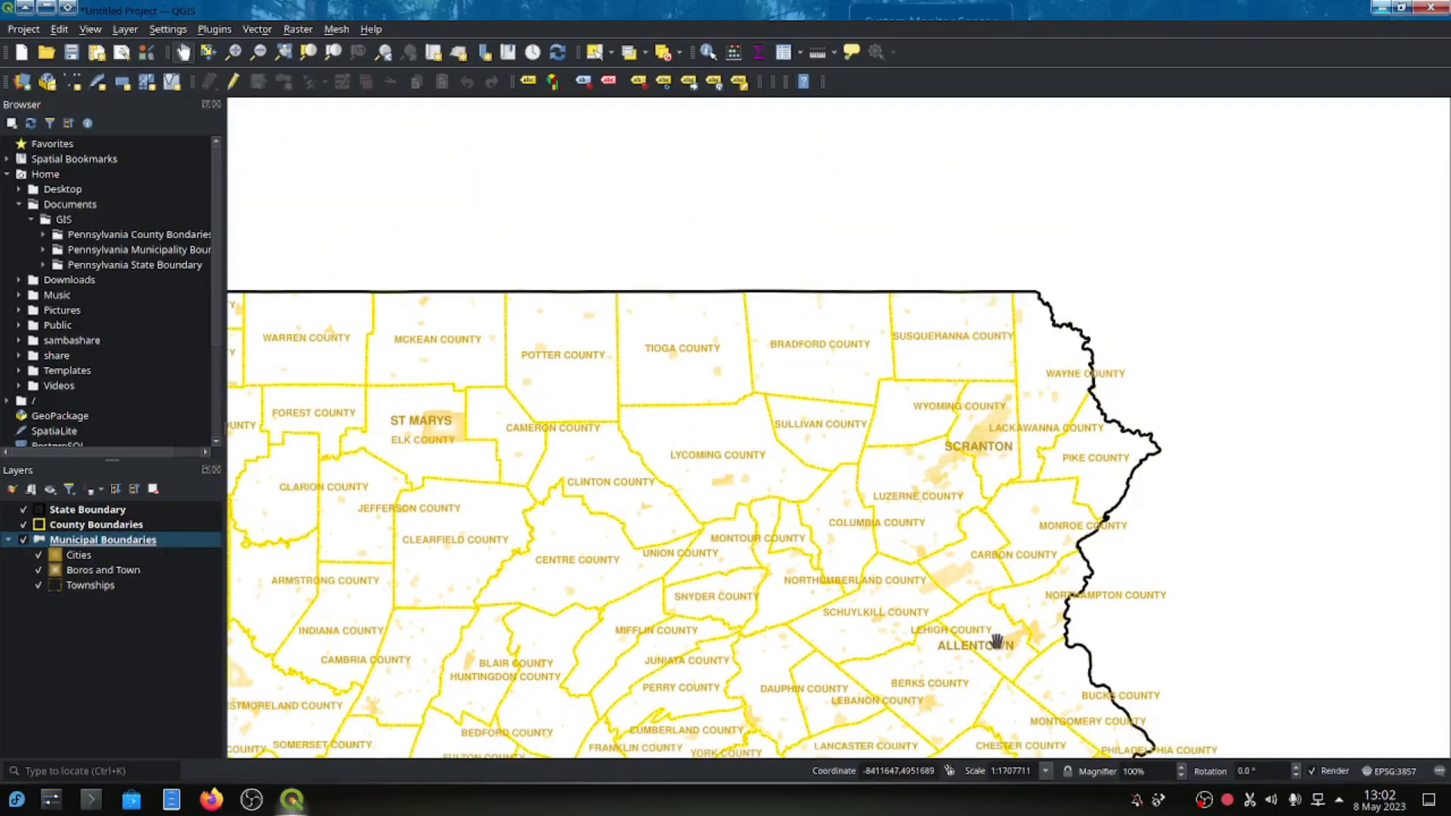
pyautogui.moveTo(535, 735); pyautogui.dragTo(836, 603)
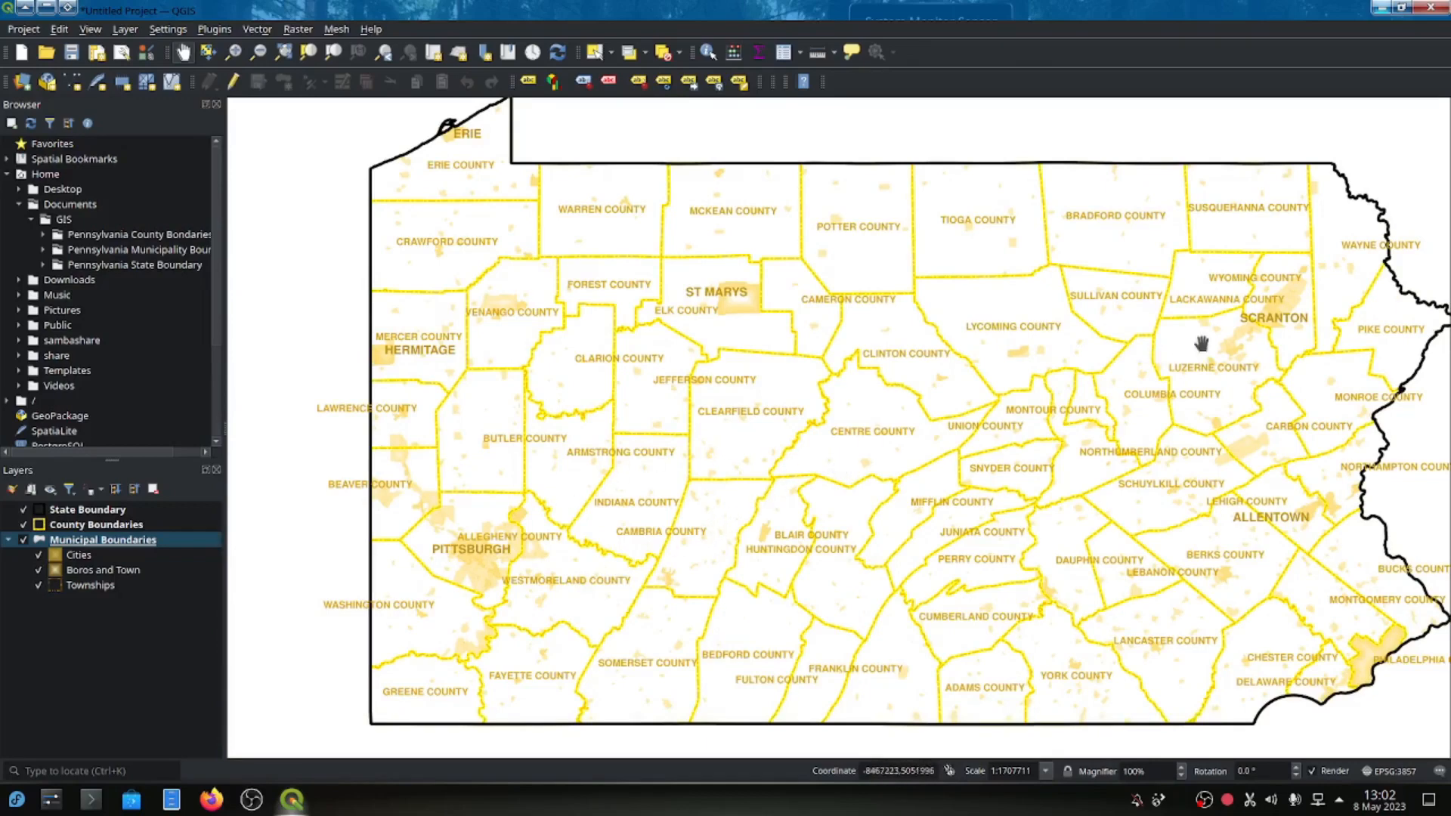
pyautogui.scroll(1, 1291, 317)
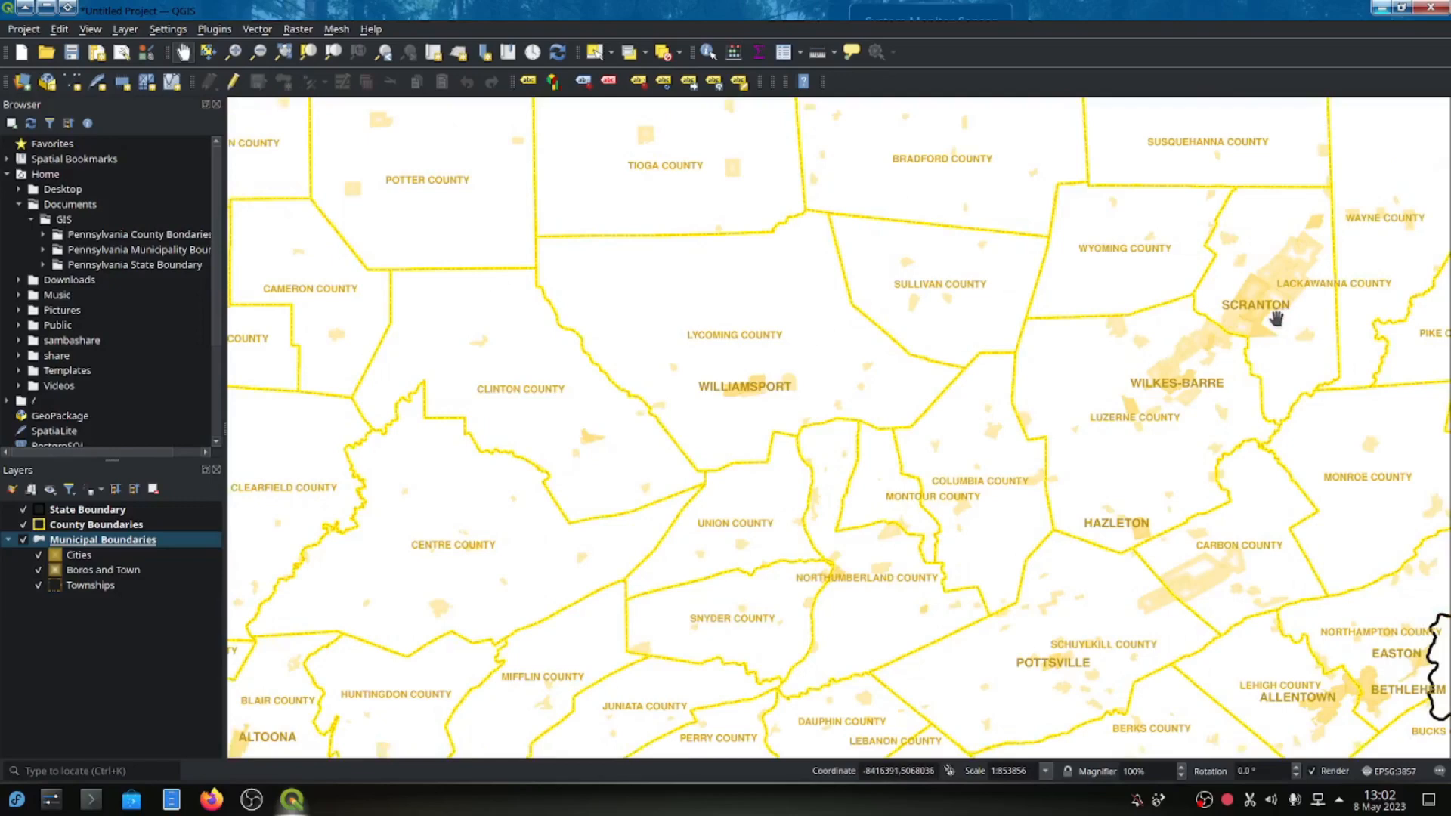
pyautogui.moveTo(1269, 681); pyautogui.dragTo(1148, 634)
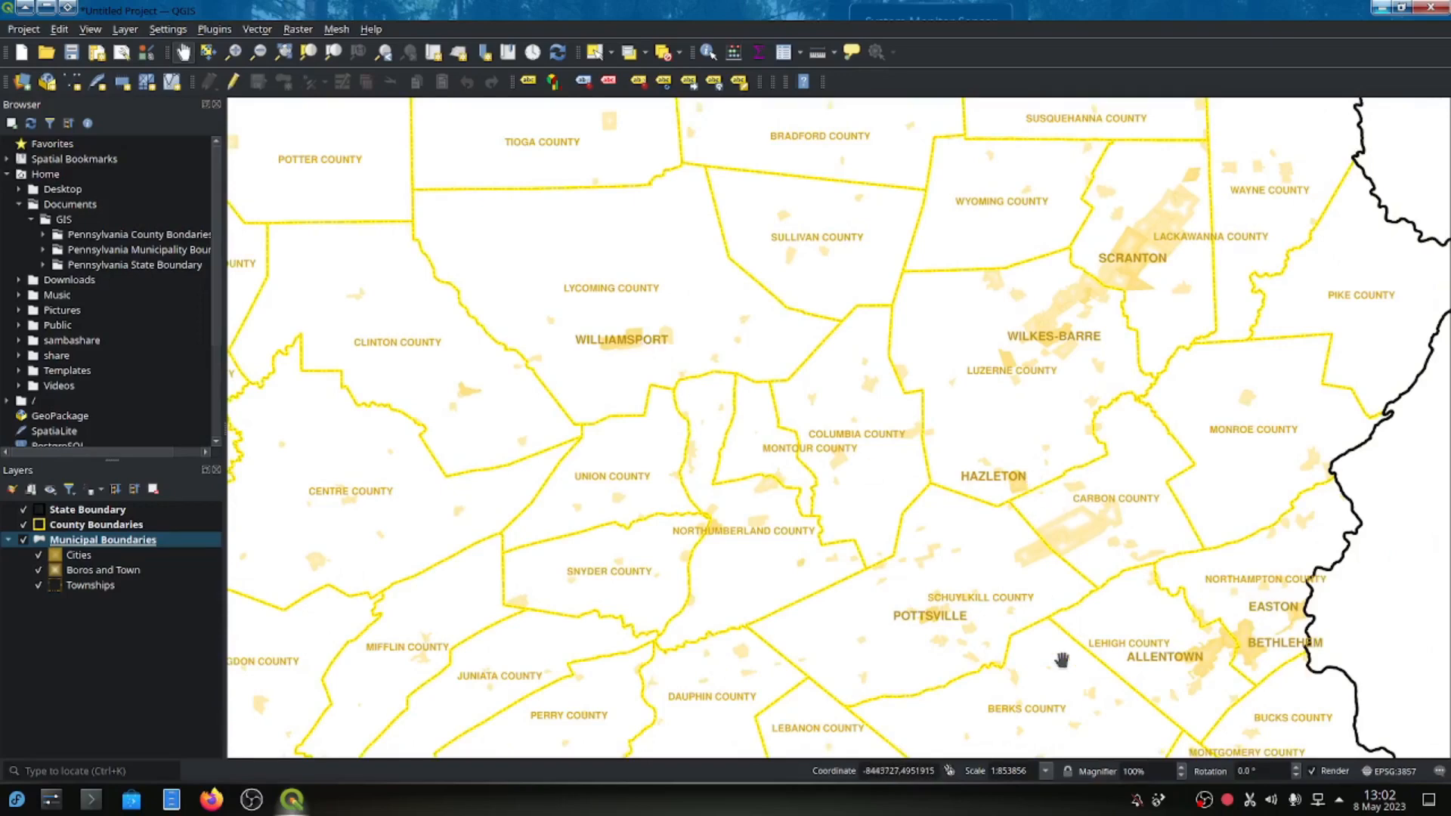
pyautogui.moveTo(1066, 661); pyautogui.dragTo(994, 557)
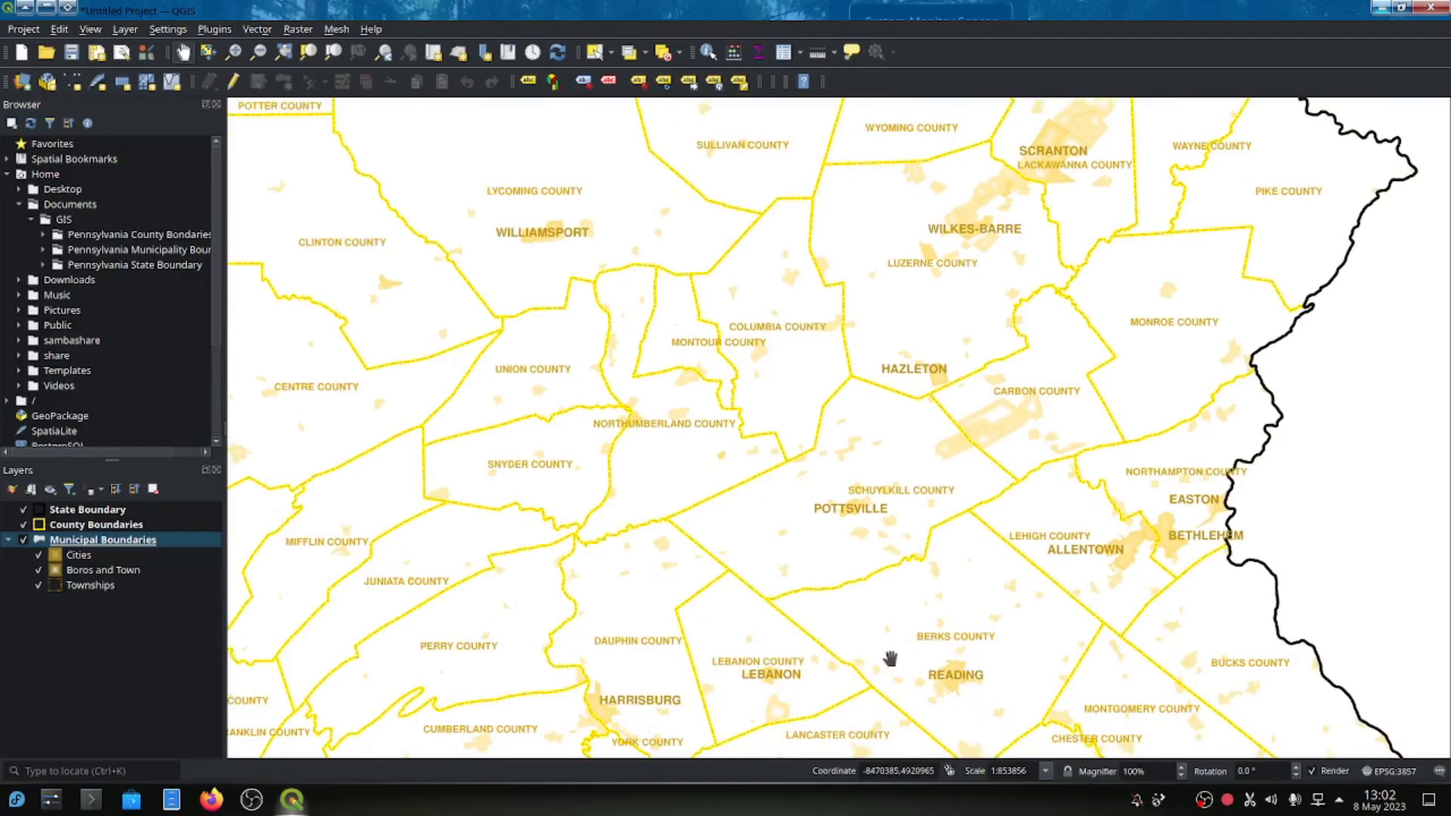
pyautogui.moveTo(871, 693); pyautogui.dragTo(1020, 463)
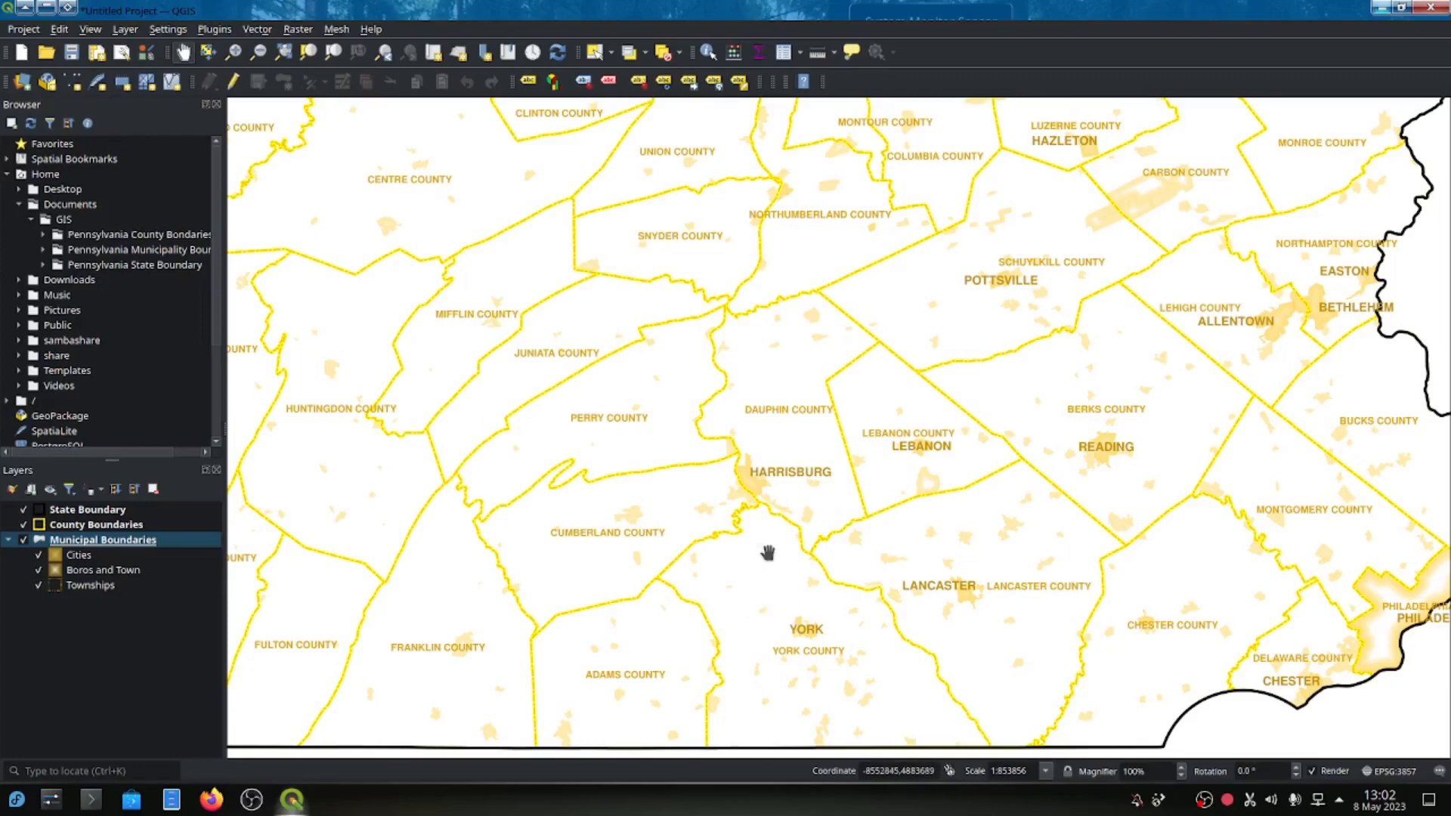
pyautogui.scroll(-1, 767, 552)
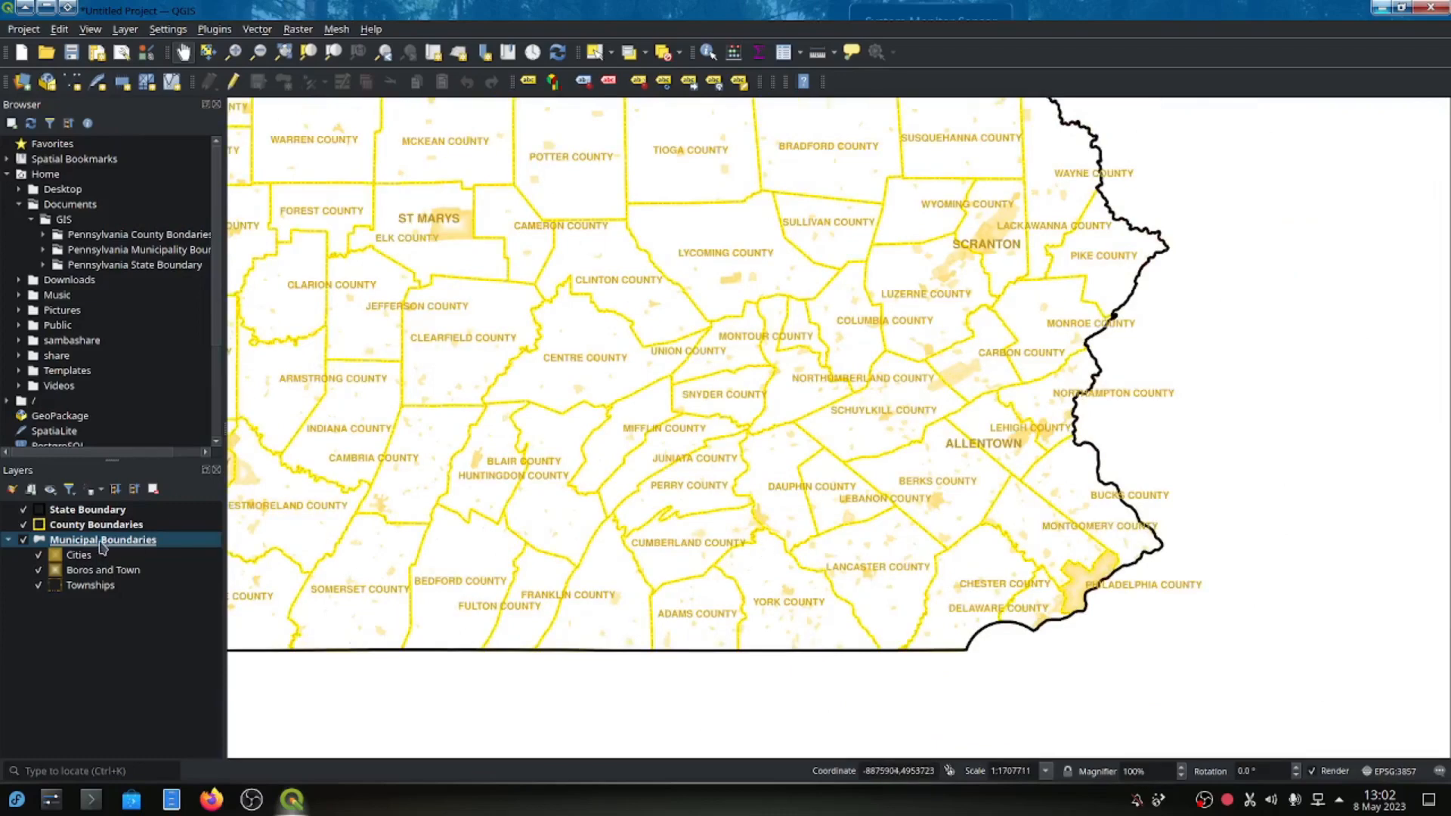
pyautogui.click(333, 54)
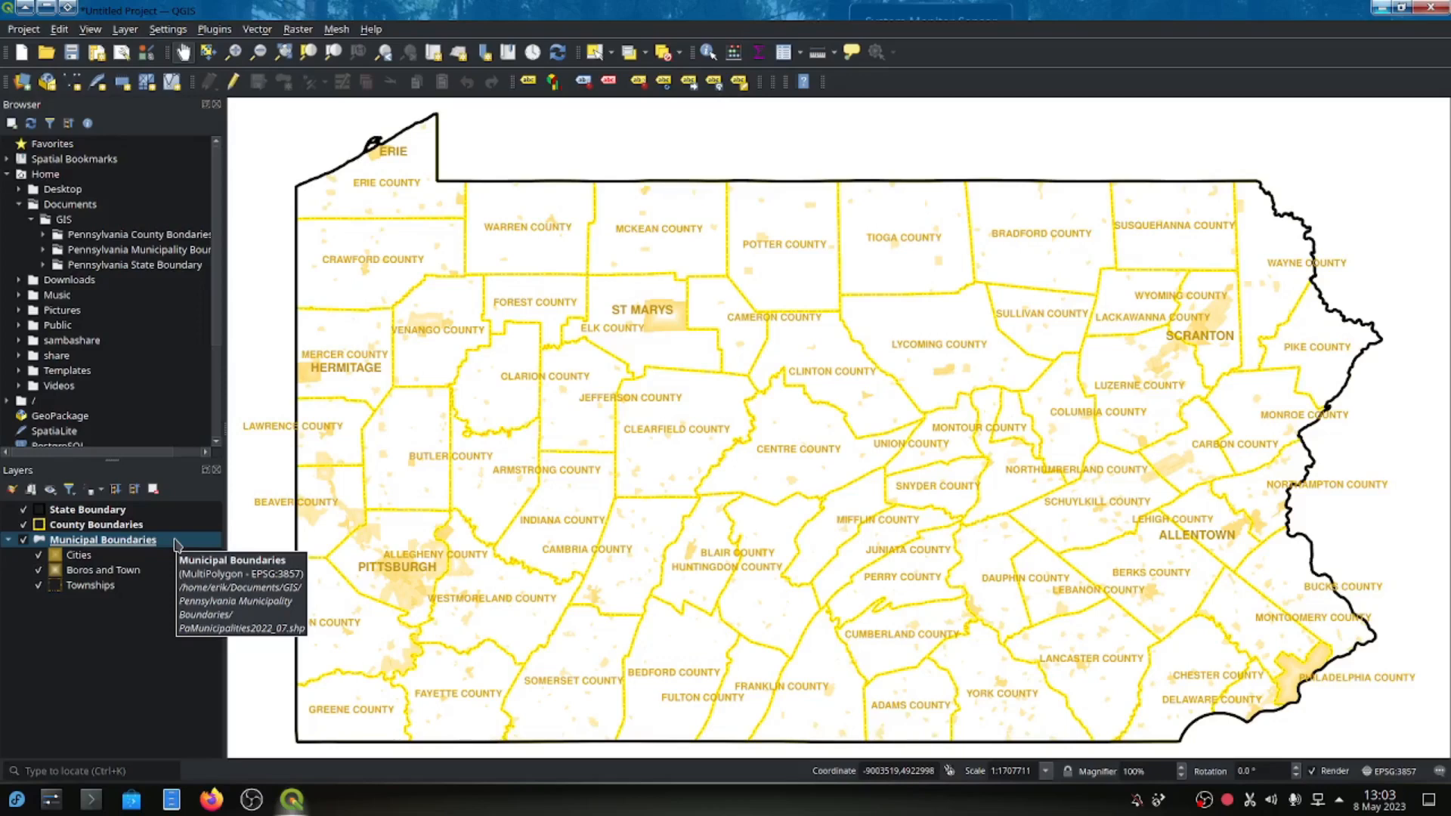
# Add another label rule to the Municipal Boundaries layer and describe it as Boros and Town.
pyautogui.rightClick(175, 543)
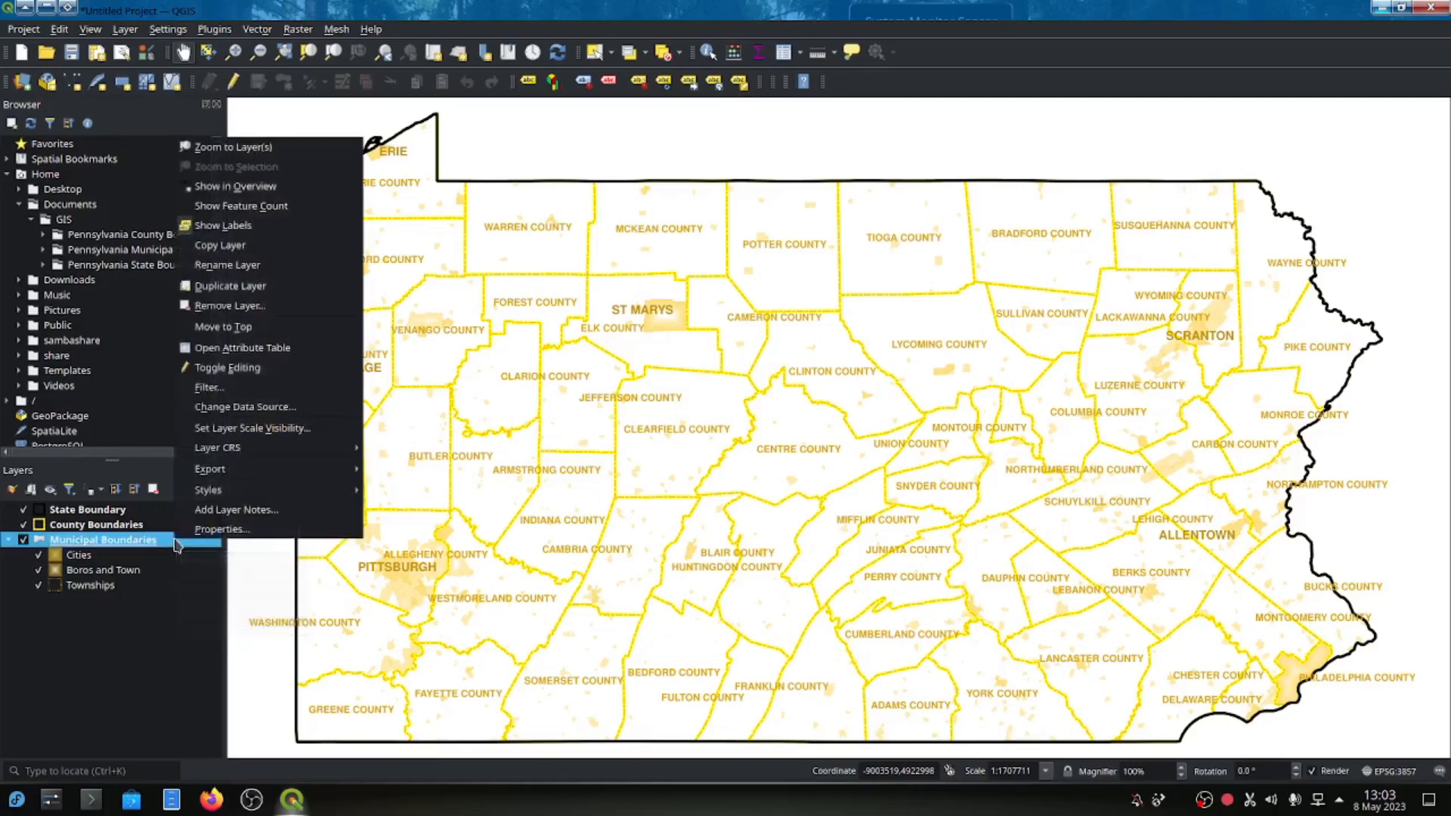
pyautogui.click(222, 530)
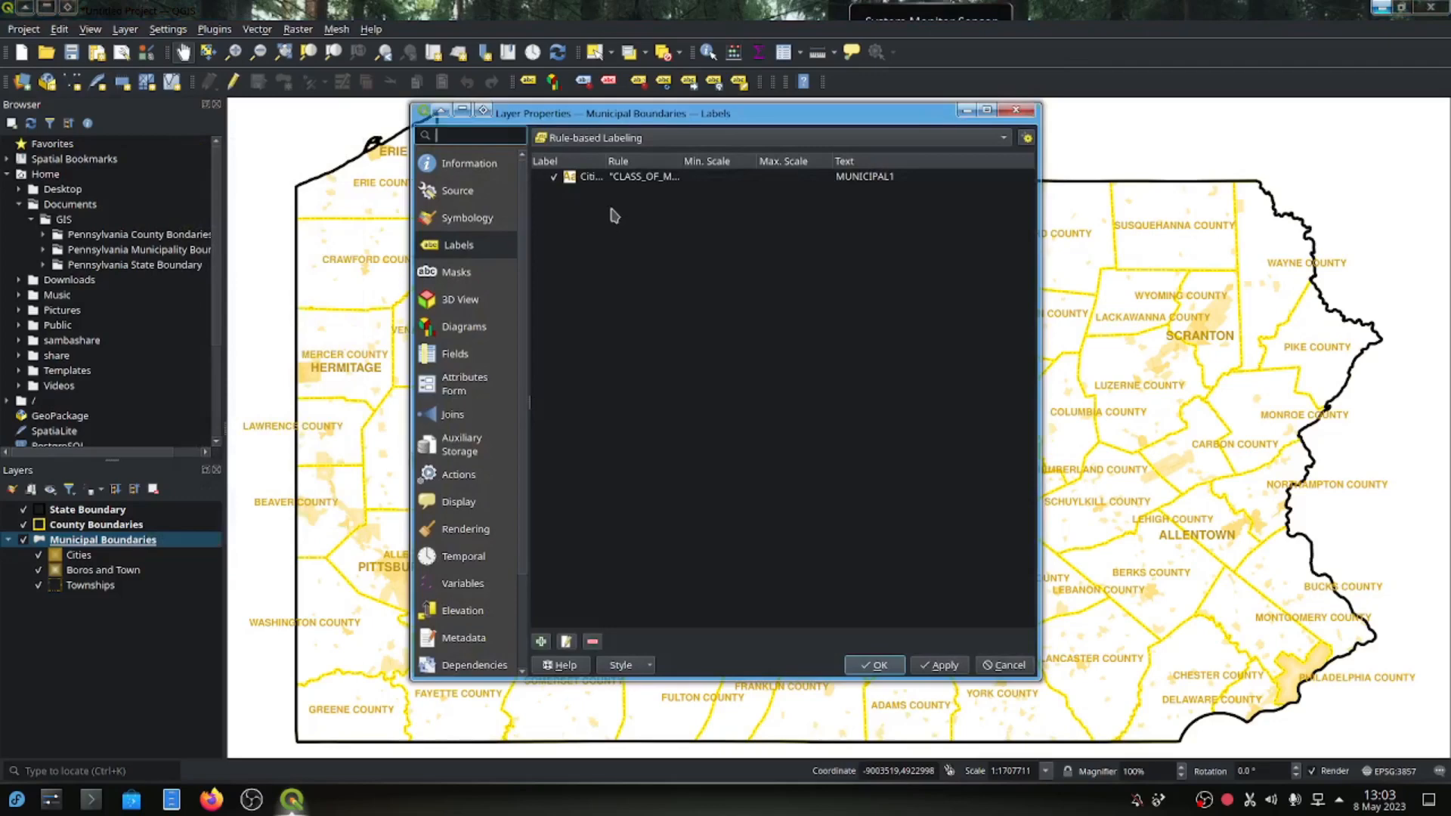
pyautogui.click(541, 641)
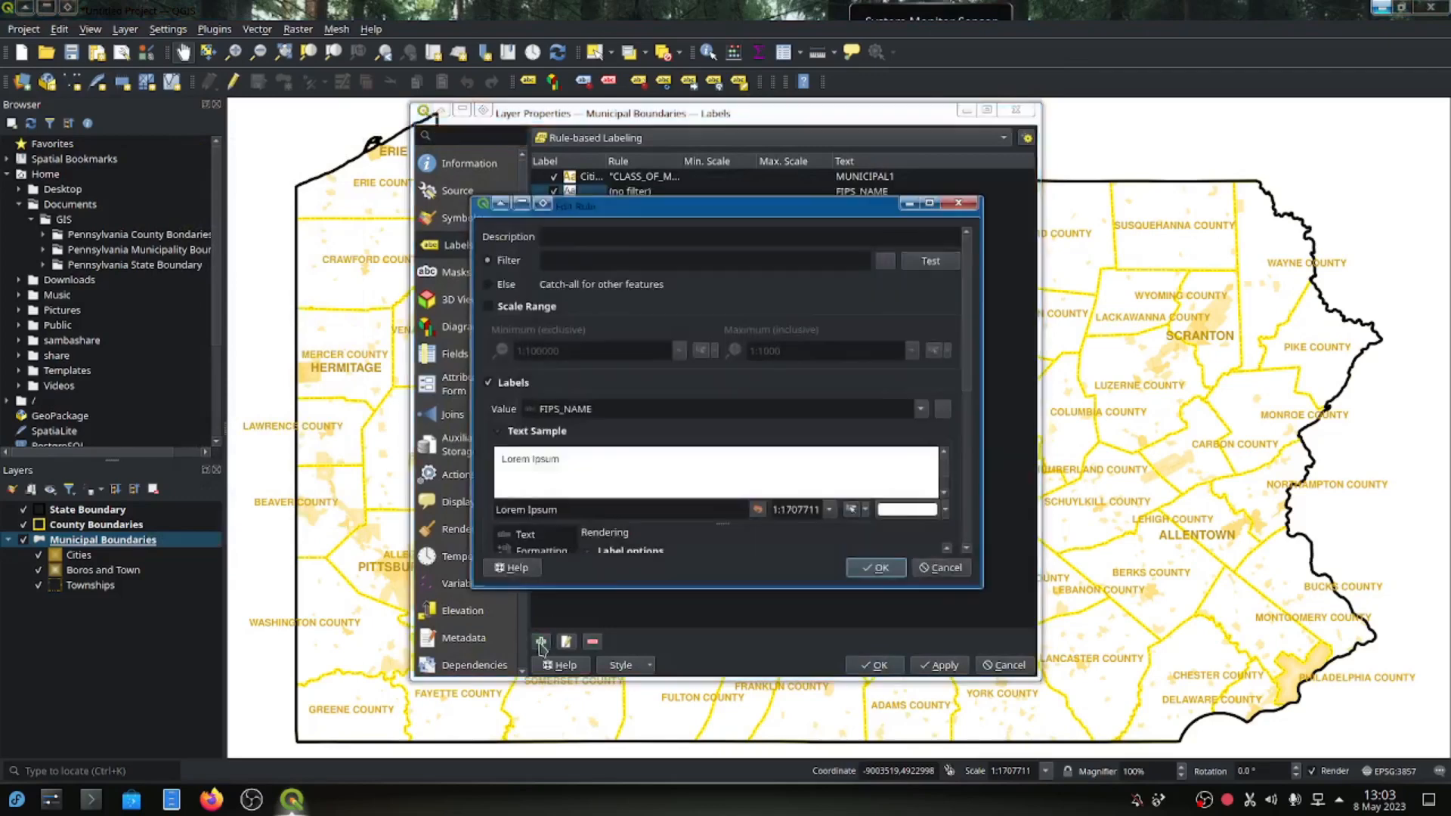
pyautogui.click(624, 239)
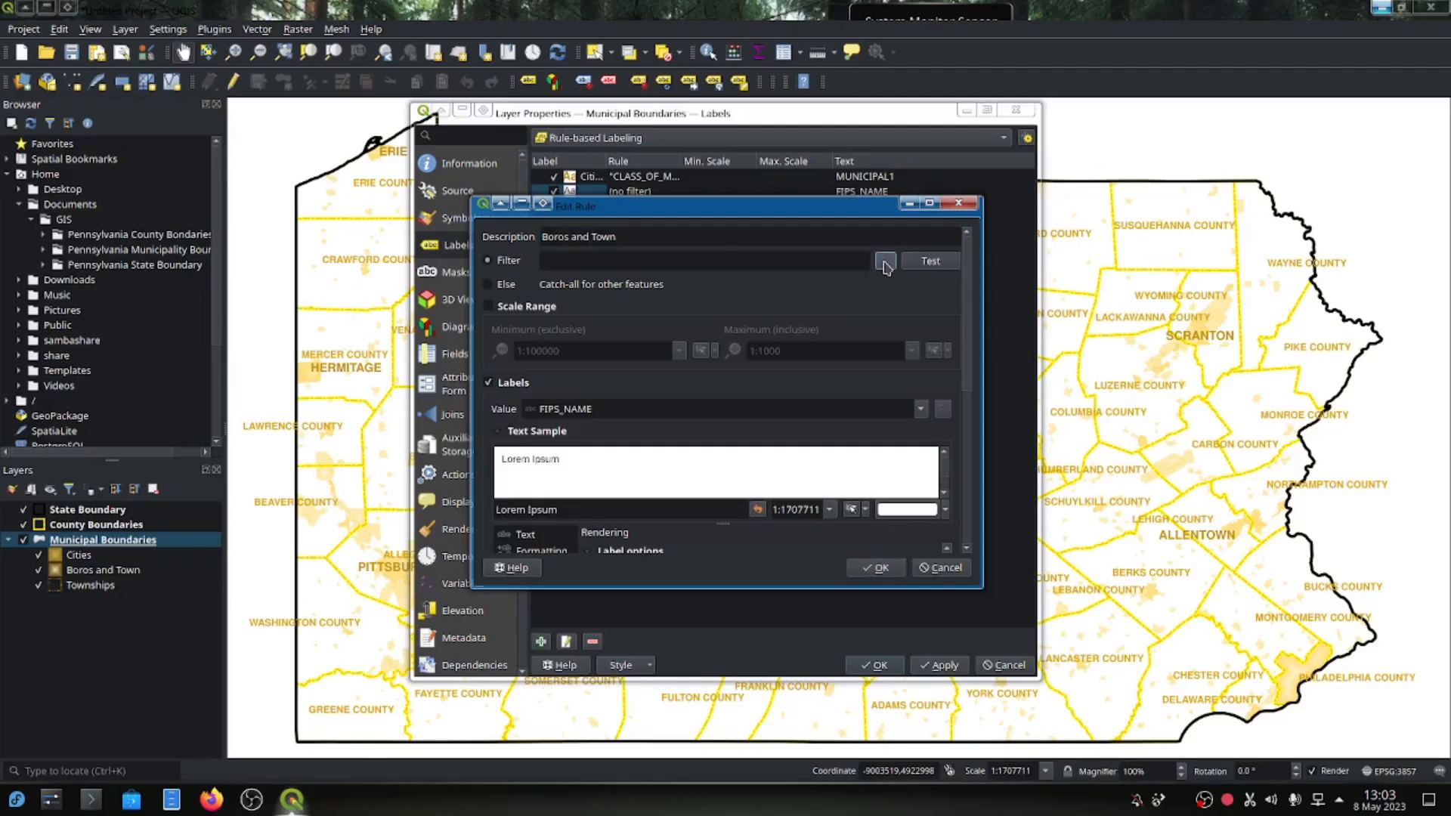
# Start the Boros and Town rule's filter expression with "CLASS_OF_M" = 'BORO'.
pyautogui.click(884, 263)
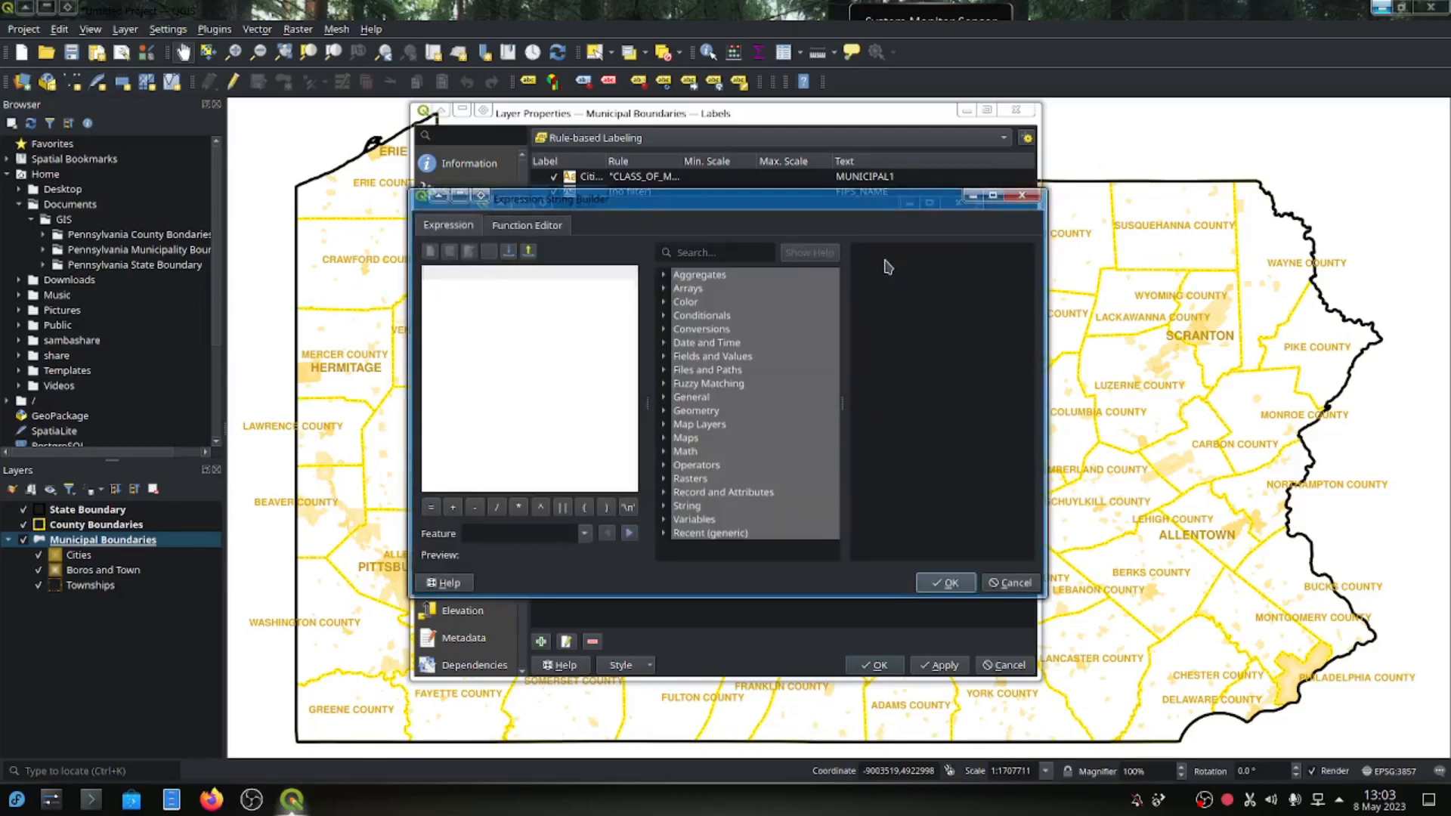
pyautogui.click(663, 357)
pyautogui.scroll(-2, 801, 452)
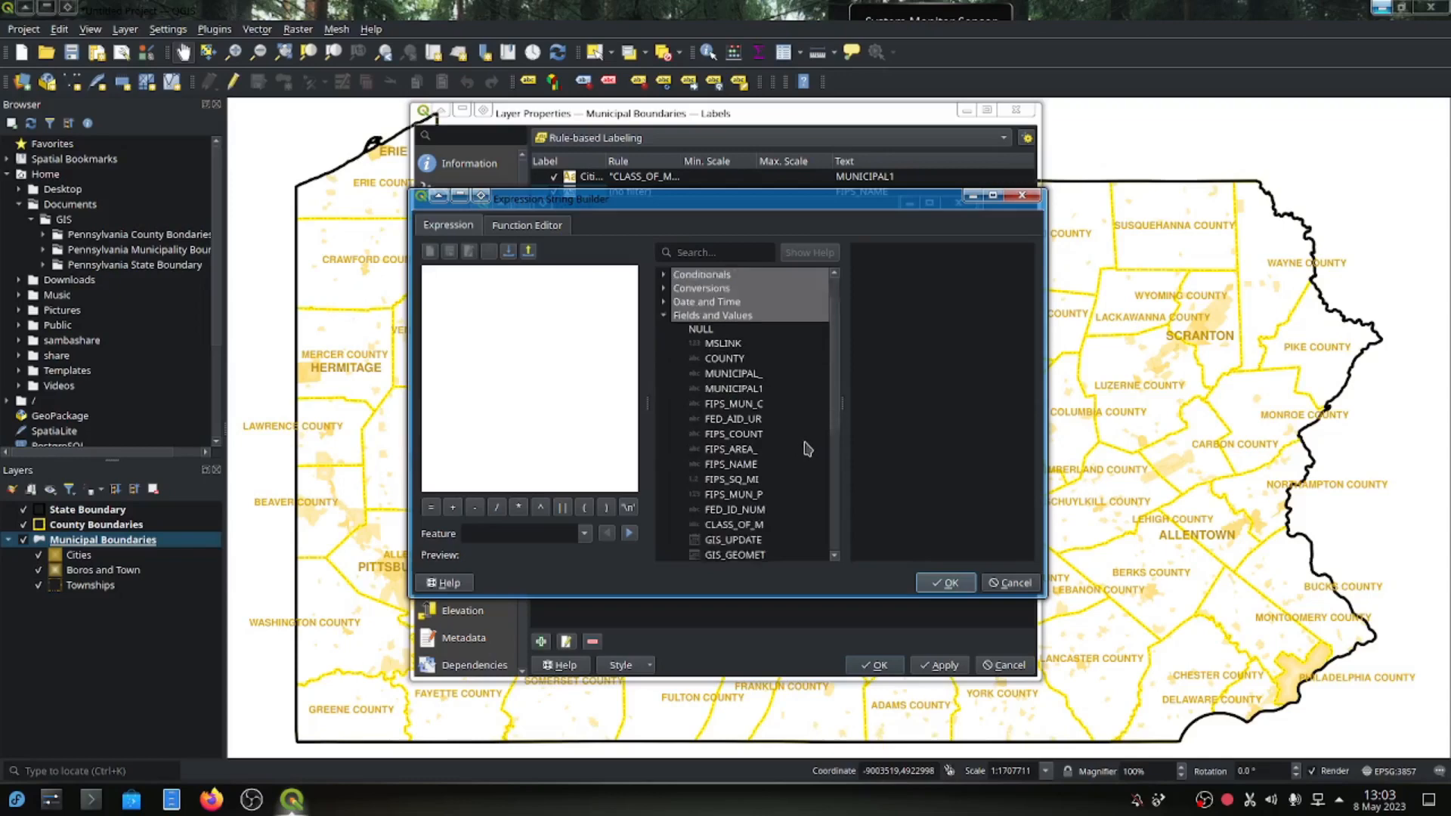
pyautogui.scroll(-2, 805, 449)
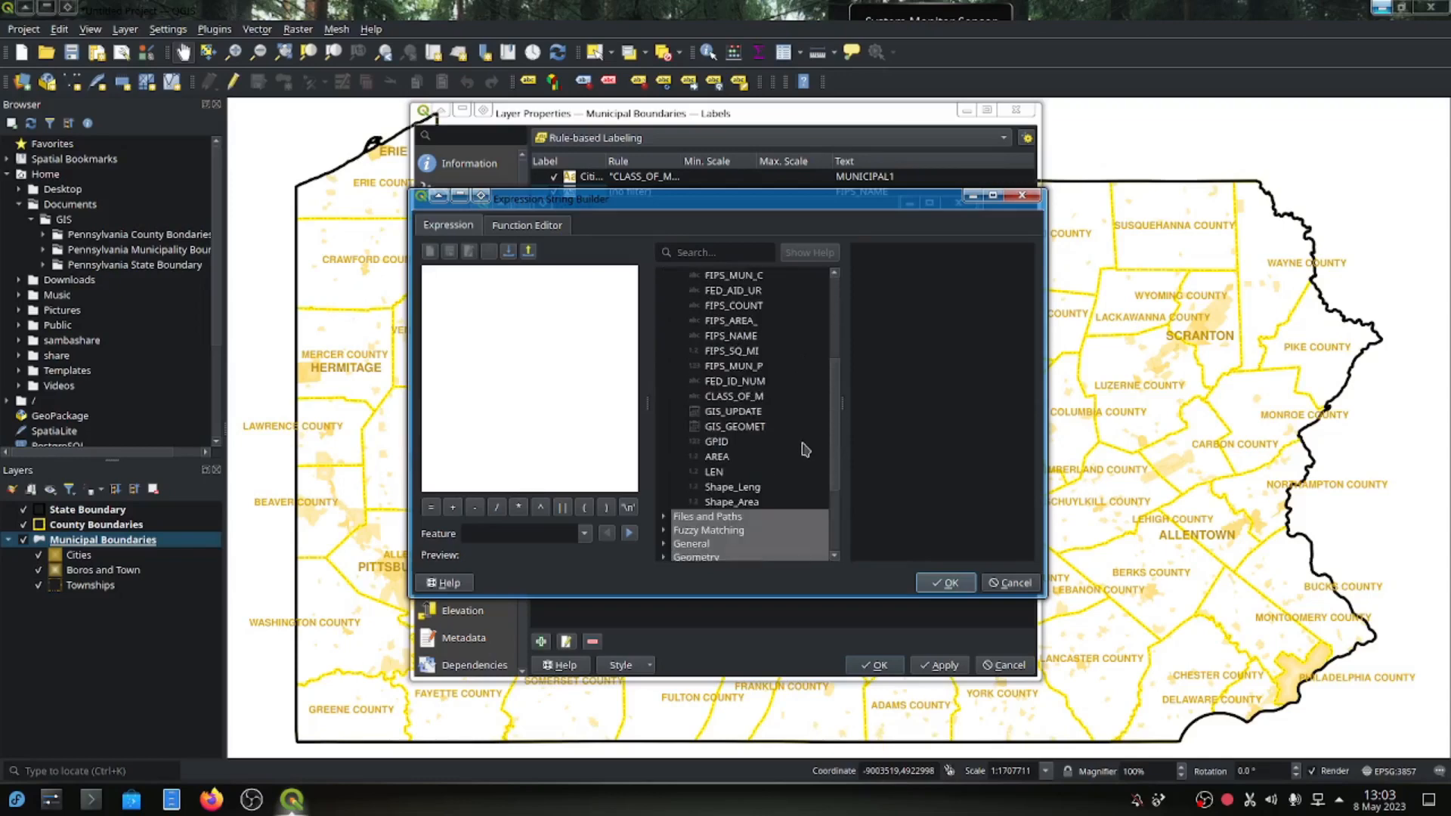
pyautogui.click(754, 401)
pyautogui.doubleClick(757, 400)
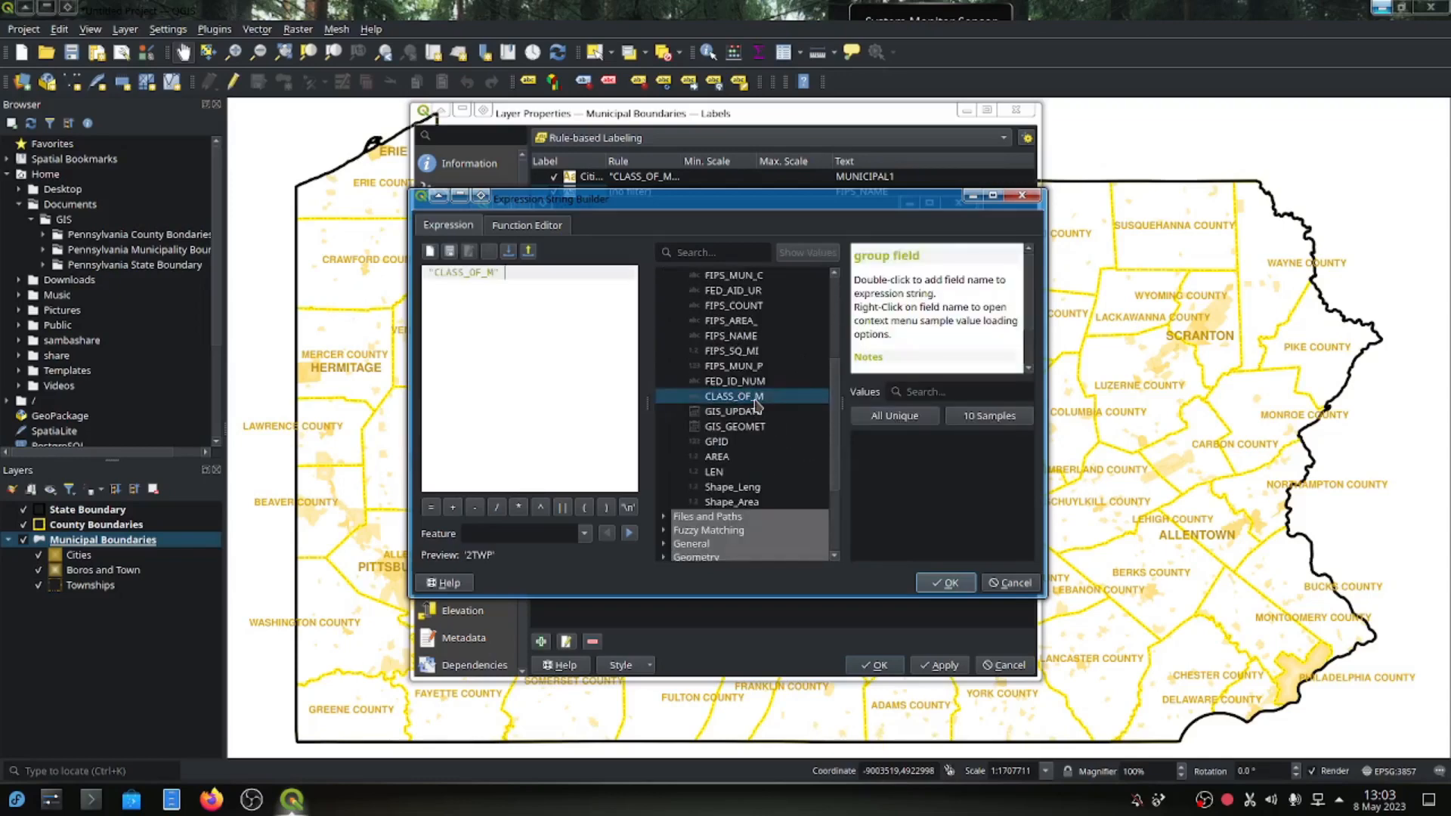
pyautogui.write('=')
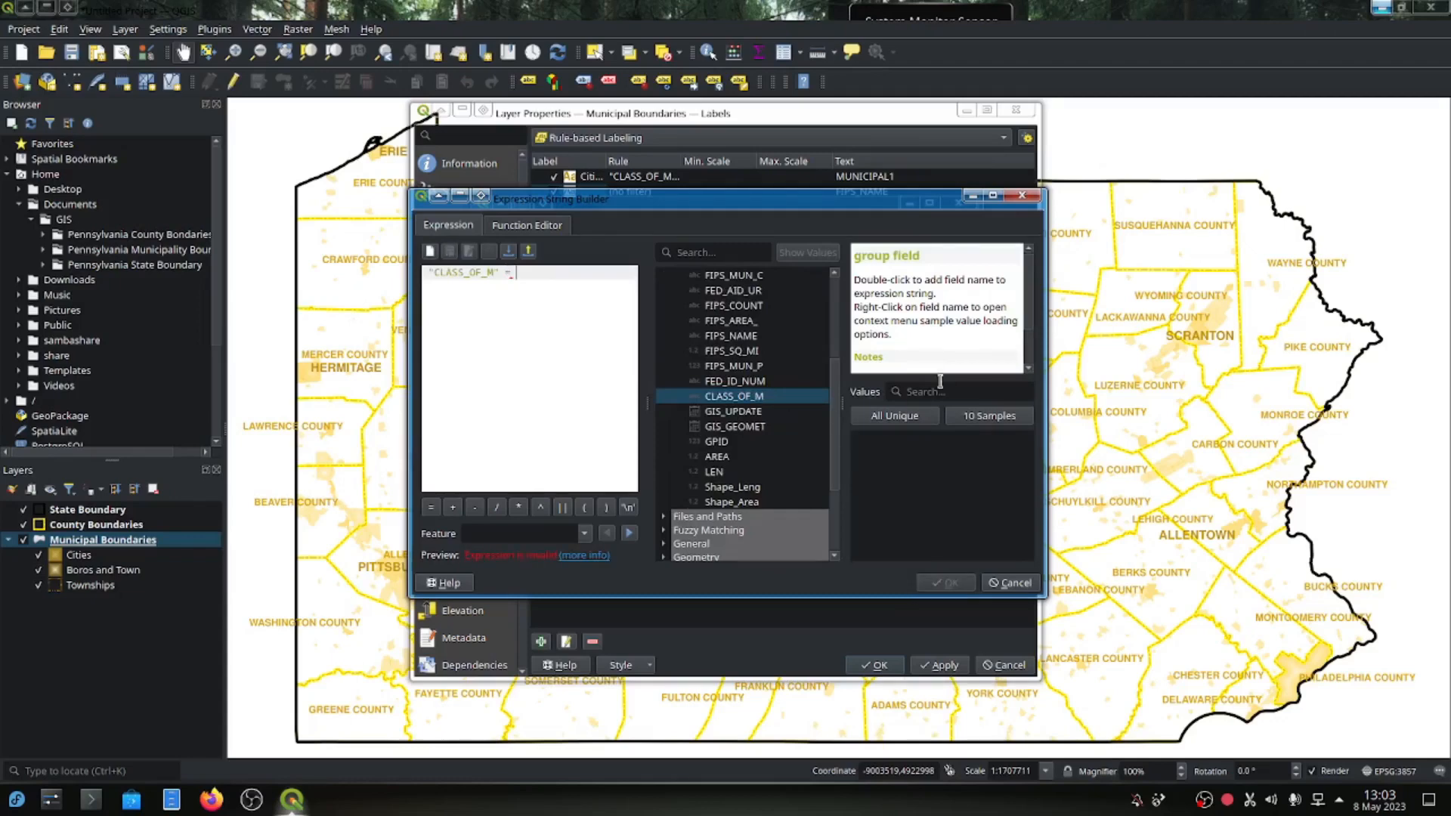
pyautogui.click(916, 420)
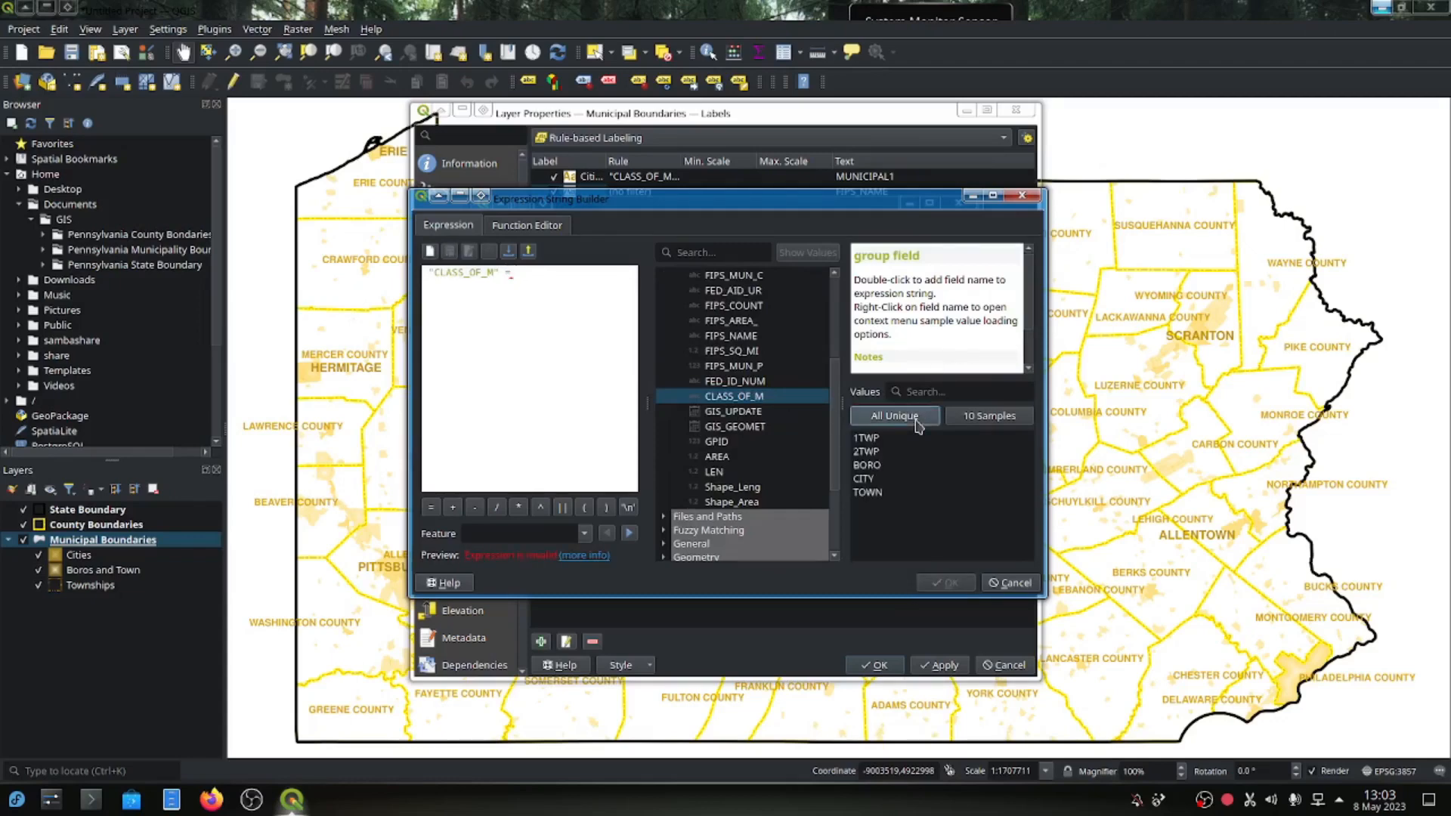
pyautogui.doubleClick(867, 465)
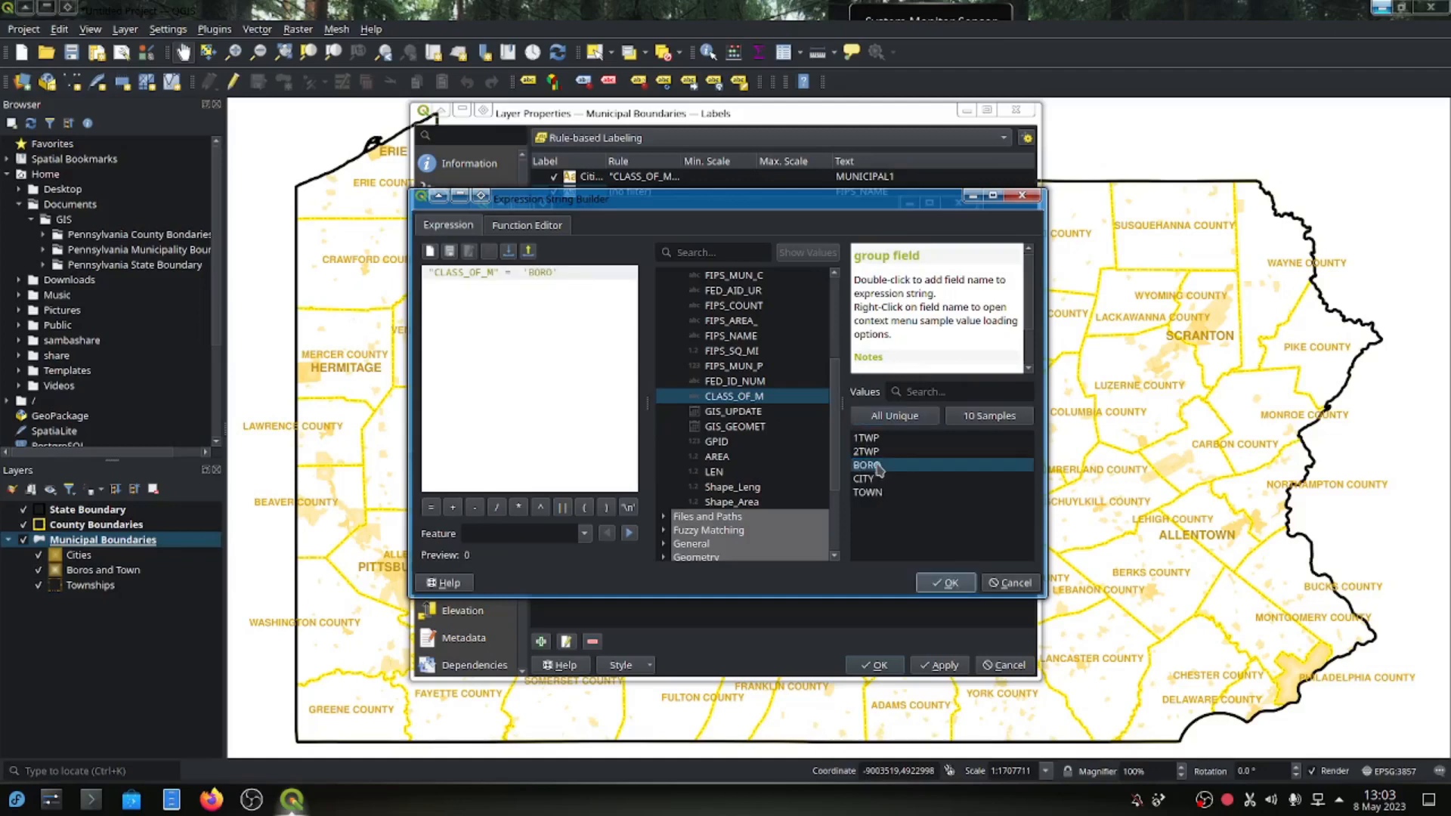
# Extend the filter with OR "CLASS_OF_M" = 'TOWN', accept the expression, and test the filter.
pyautogui.write('OR')
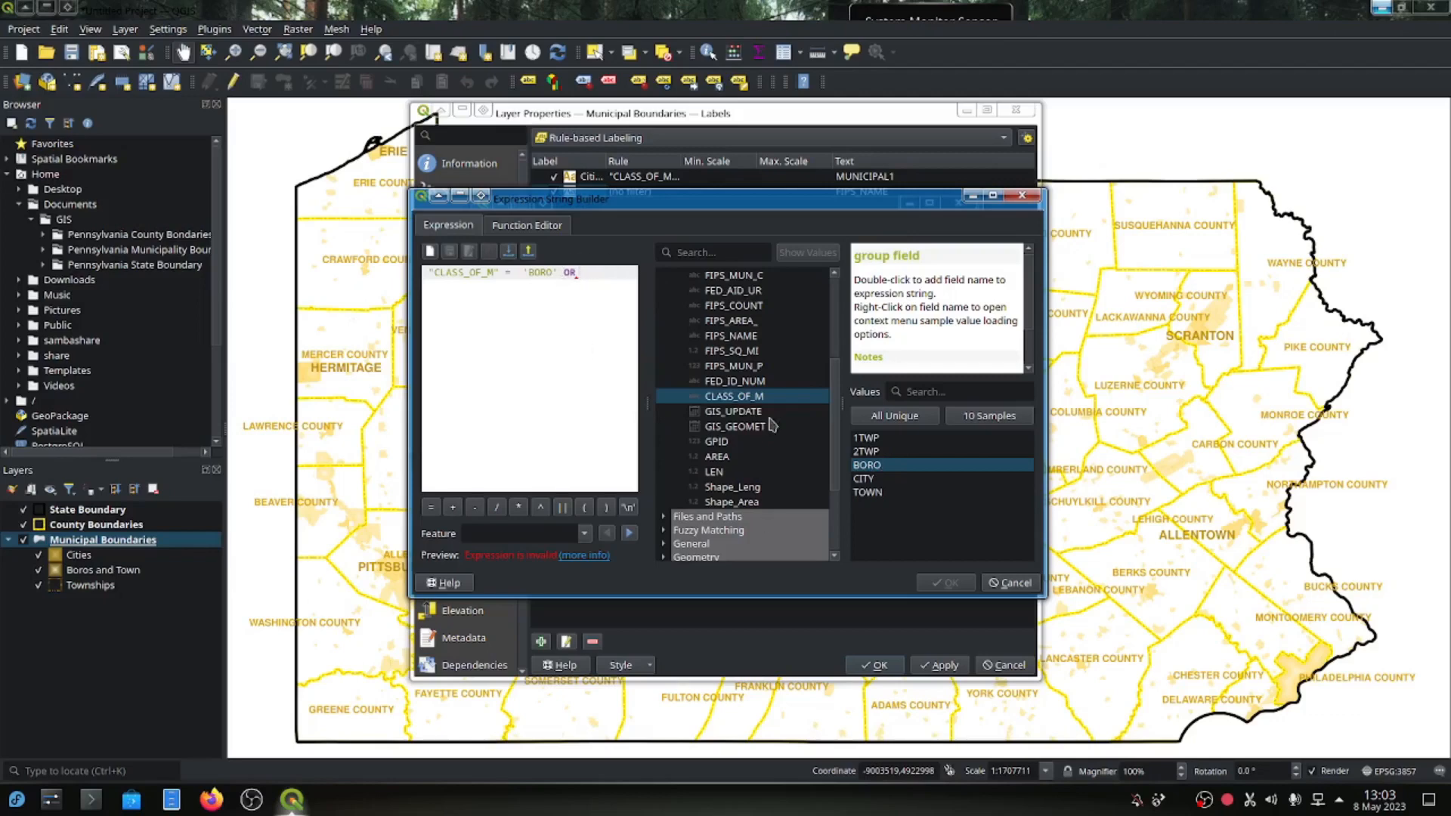
pyautogui.doubleClick(759, 397)
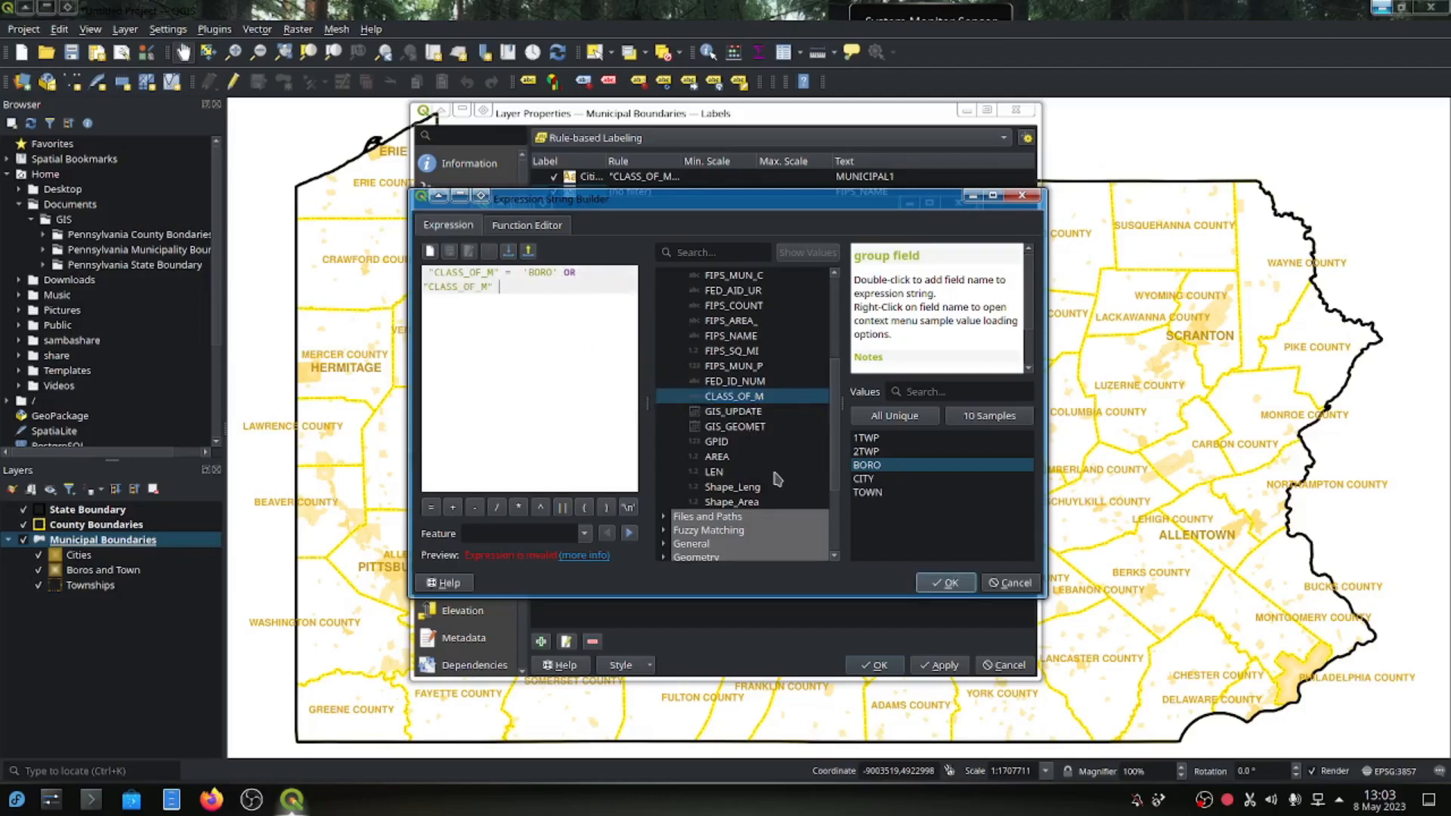
pyautogui.write('=')
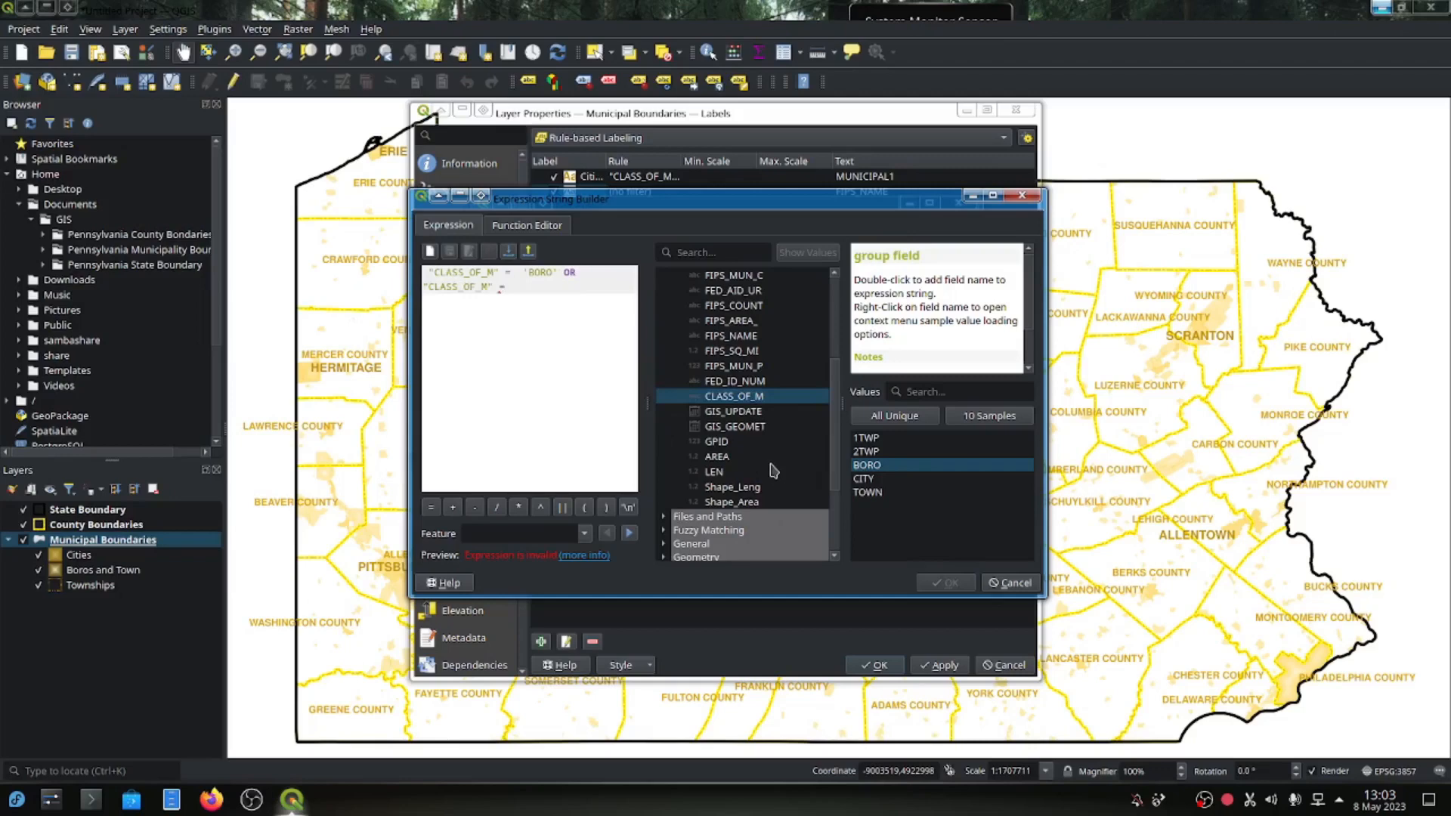
pyautogui.doubleClick(868, 492)
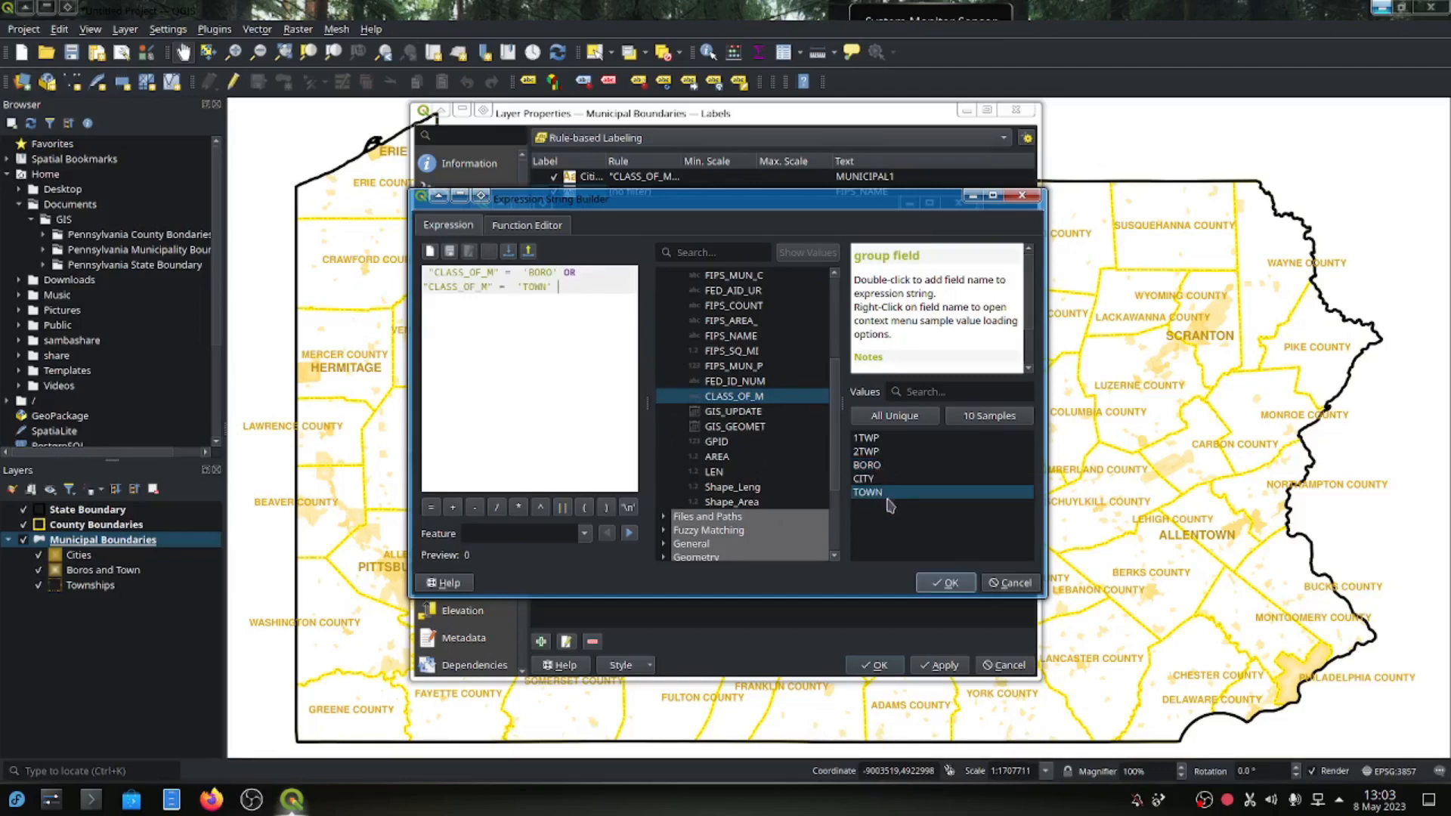
pyautogui.click(949, 584)
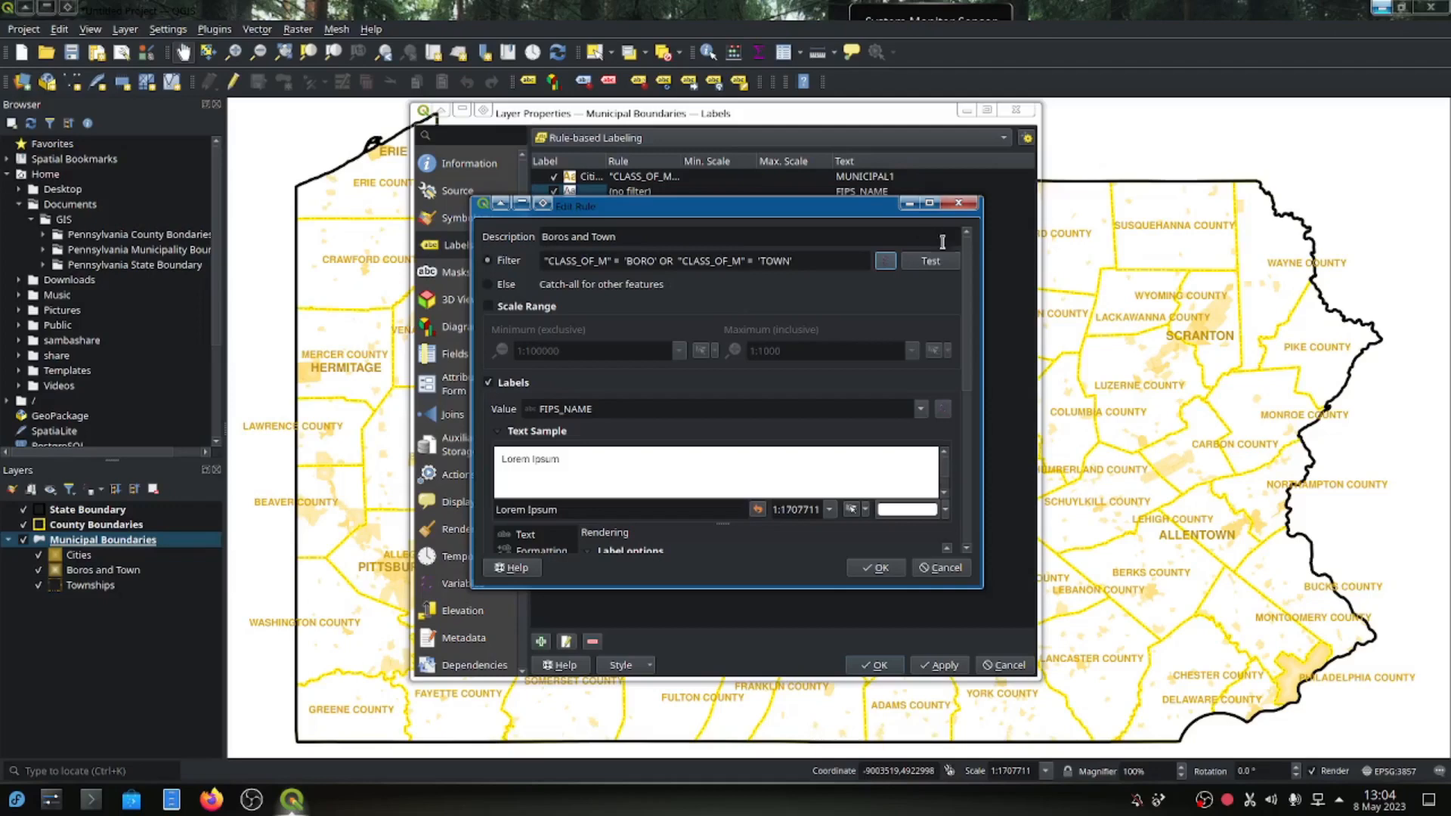
pyautogui.click(931, 261)
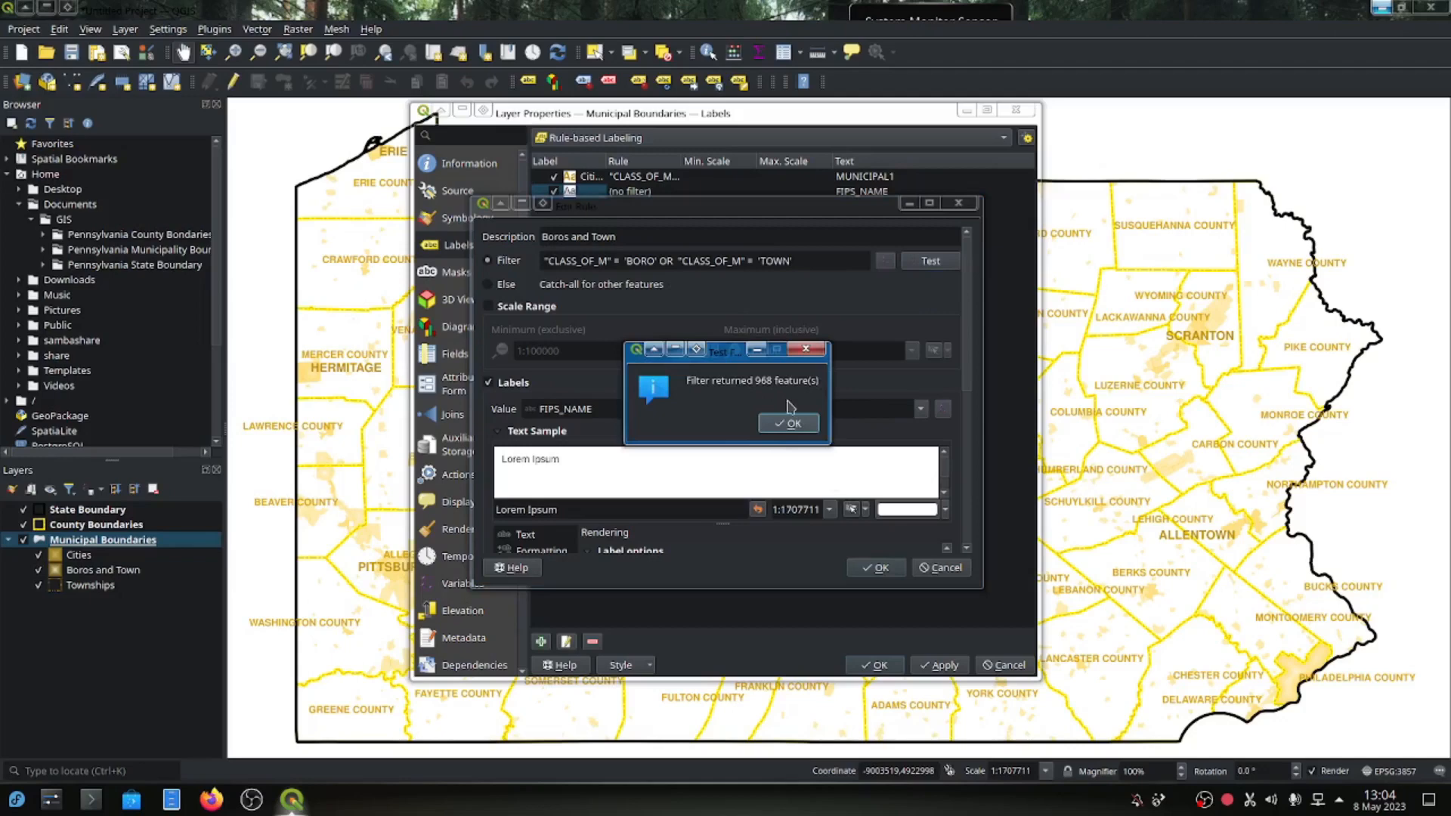
pyautogui.click(790, 424)
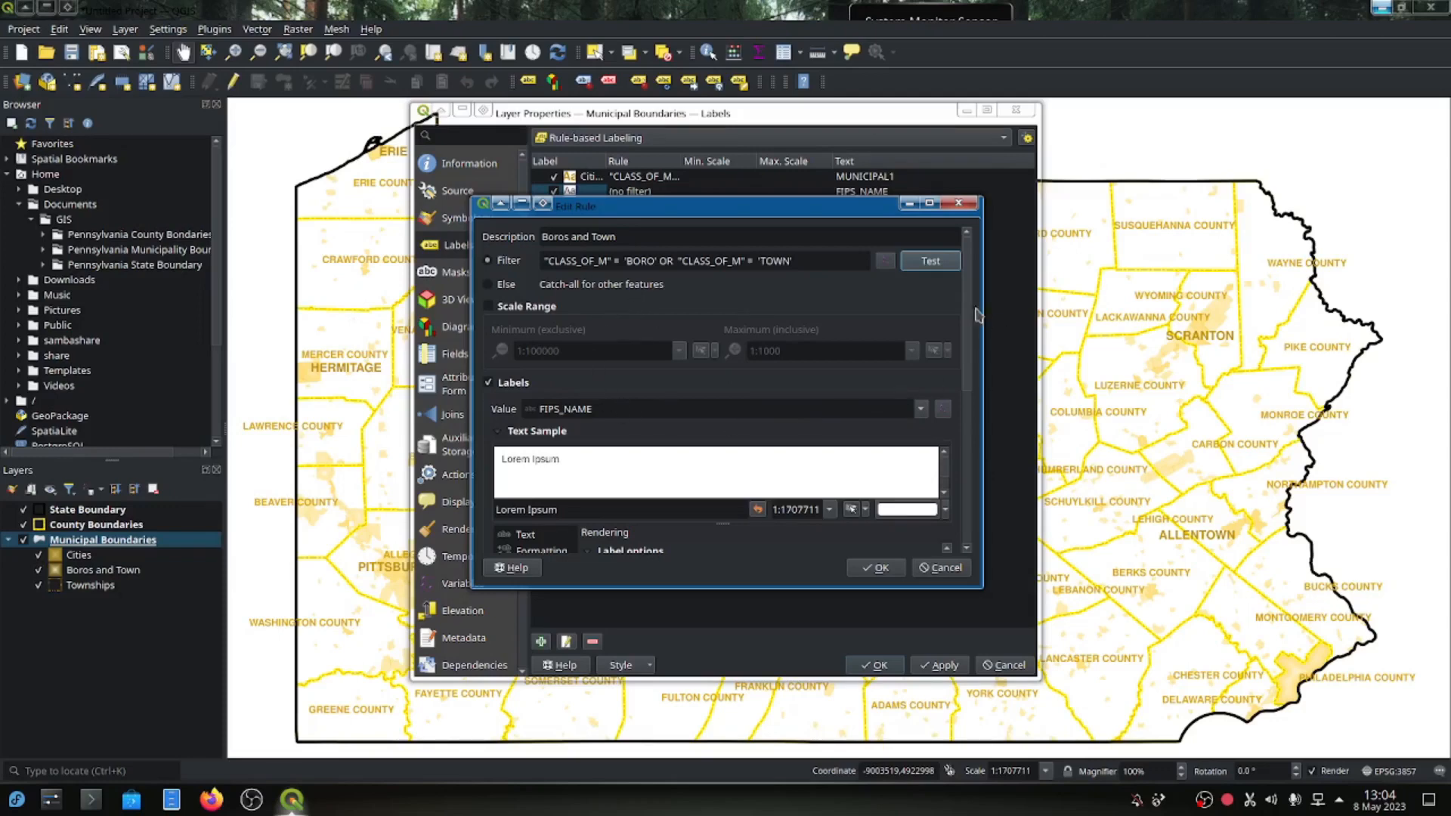
# Set the Boros and Town rule to label features with the MUNICIPAL1 field.
pyautogui.scroll(-2, 714, 334)
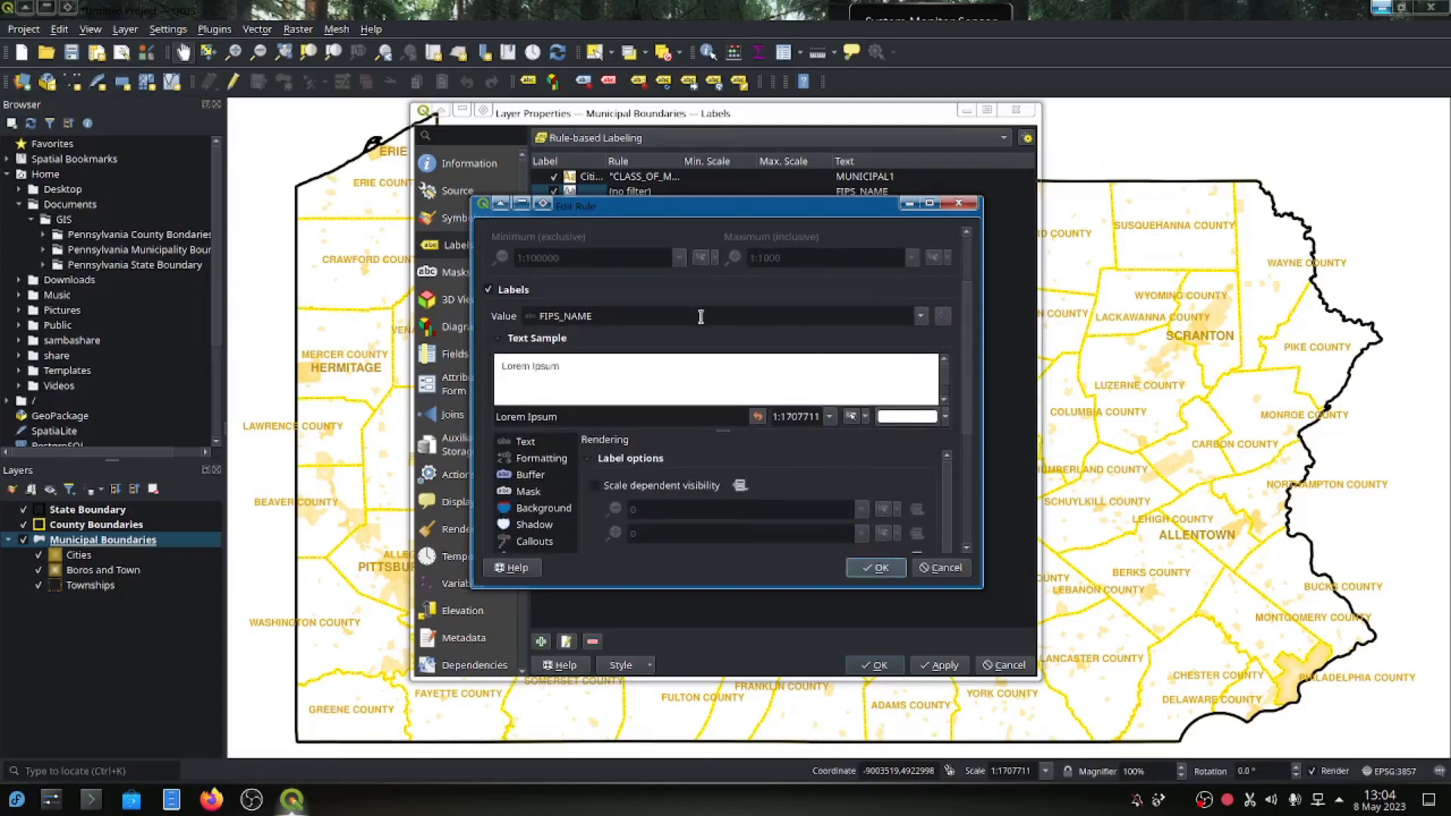
pyautogui.click(920, 316)
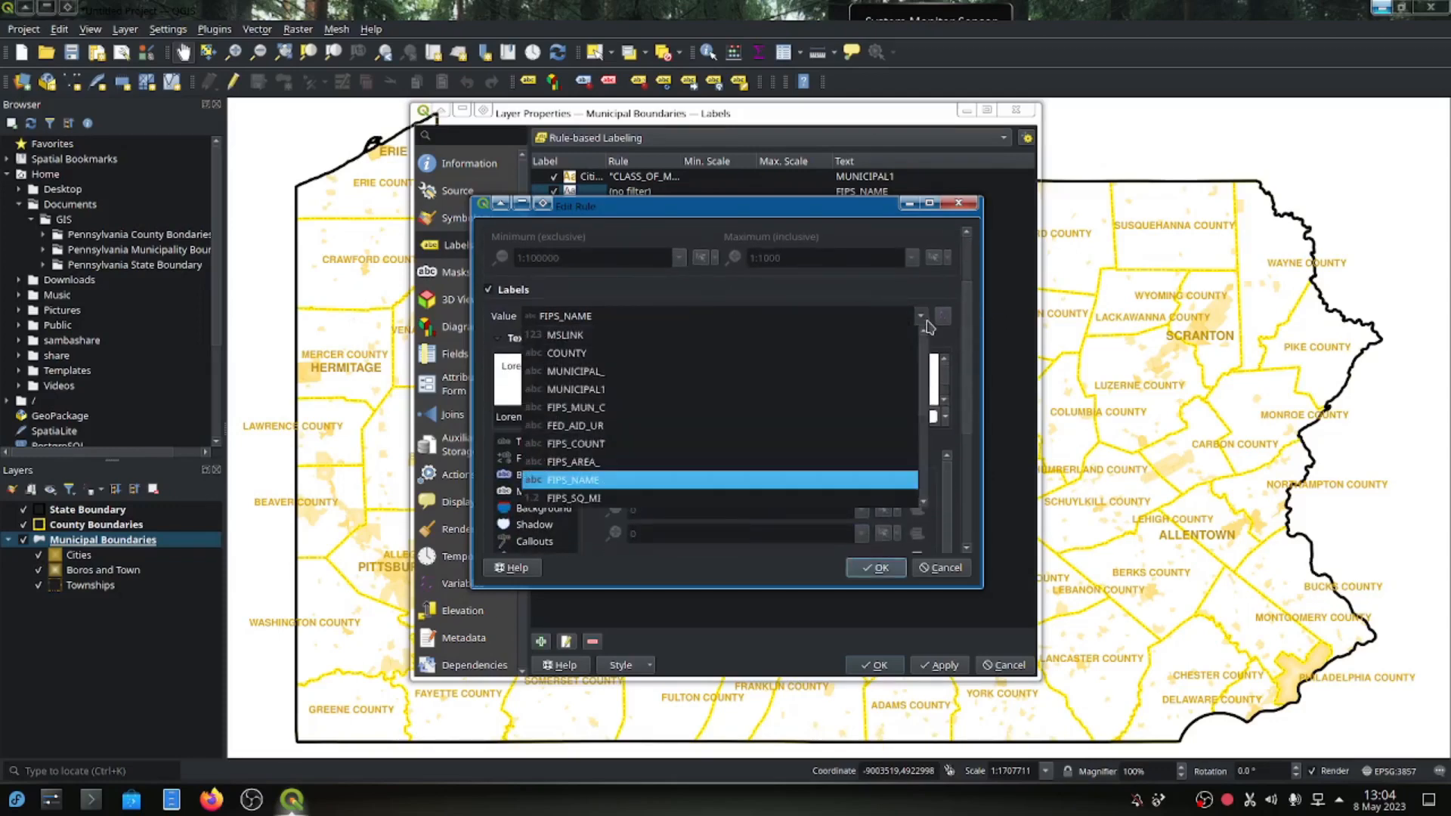
pyautogui.click(575, 395)
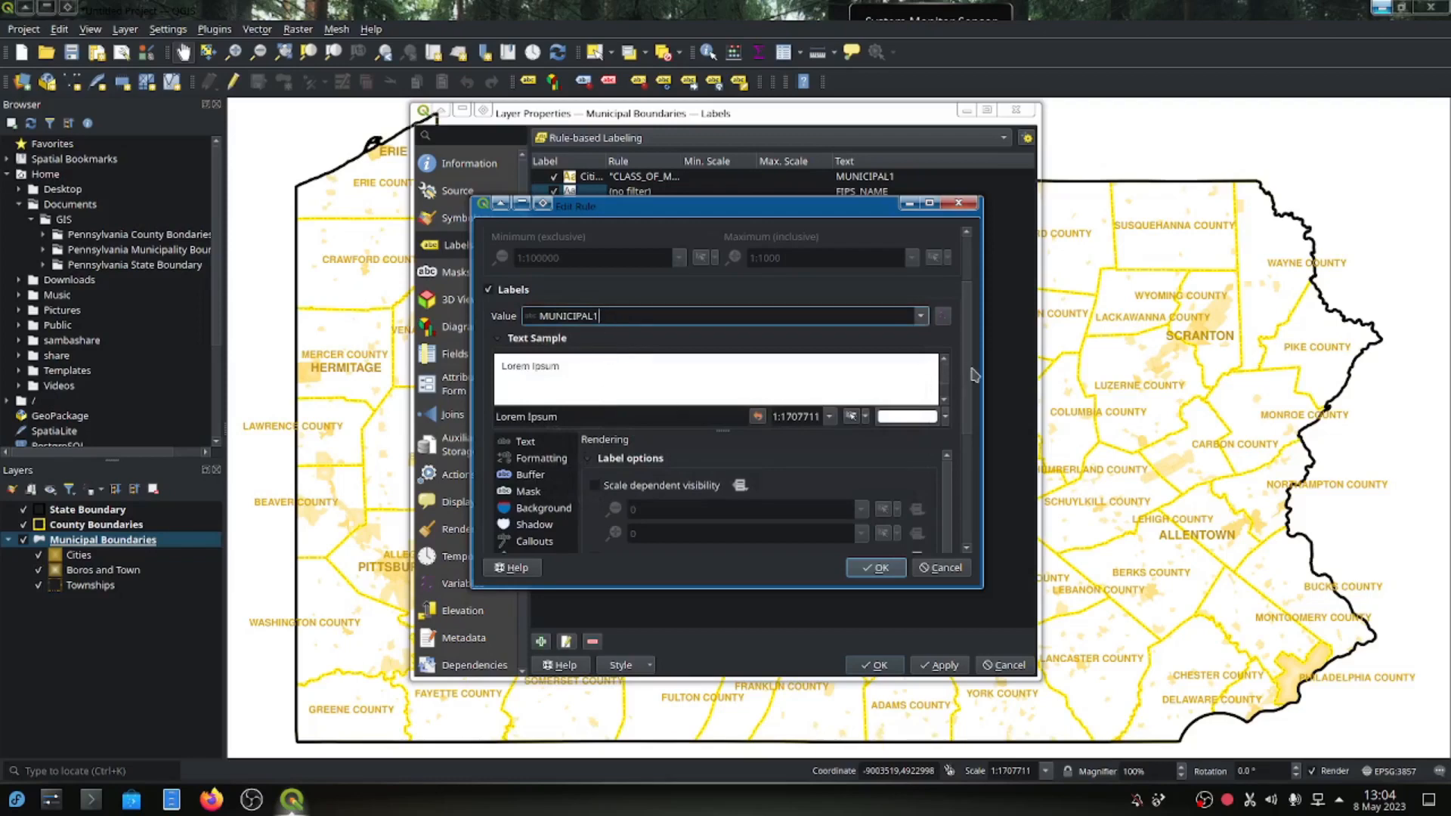
# Set the Boros and Town label font to Nimbus Sans [UKWN] in Bold style.
pyautogui.scroll(-3, 970, 366)
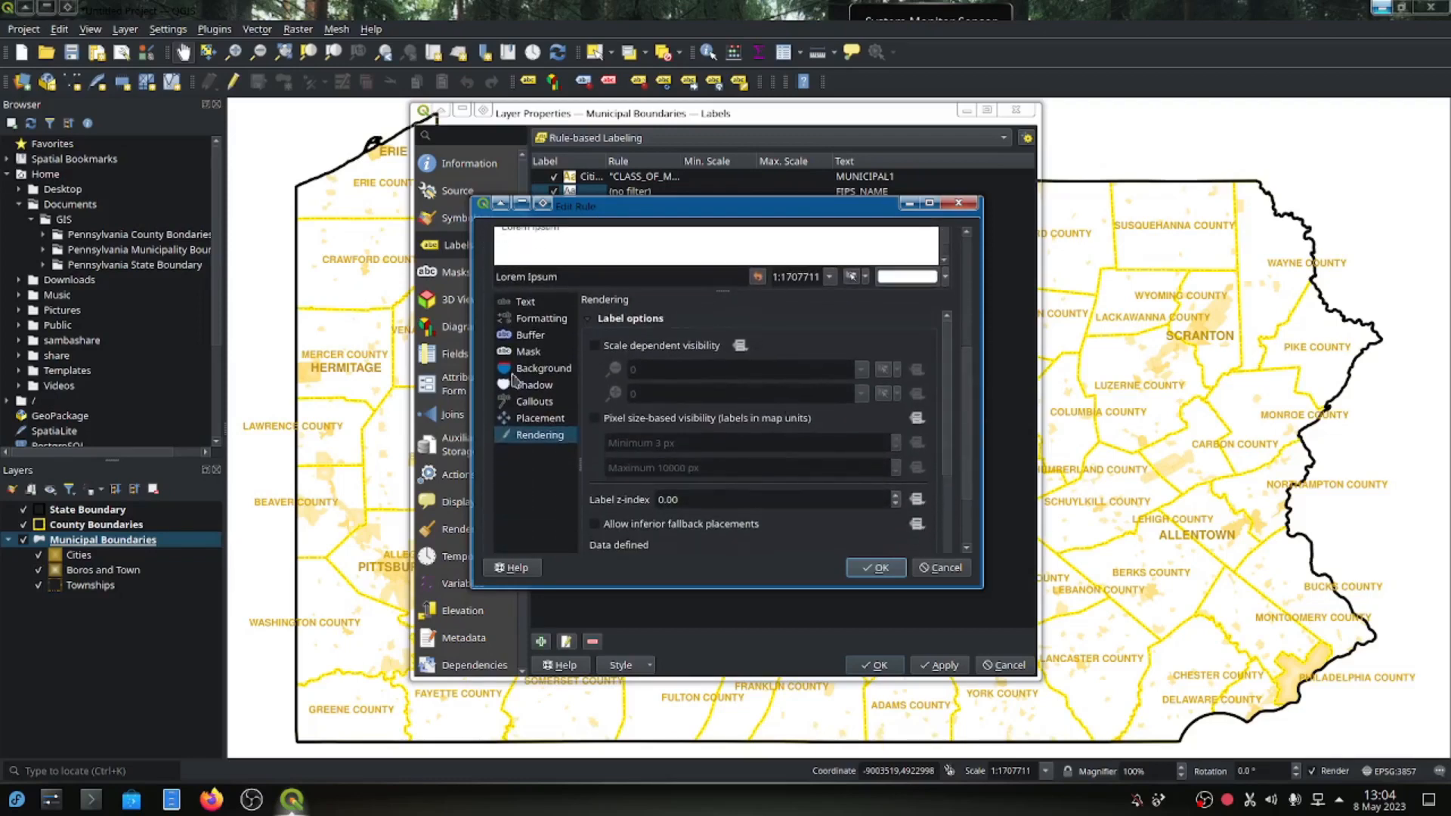
pyautogui.click(526, 303)
pyautogui.click(762, 318)
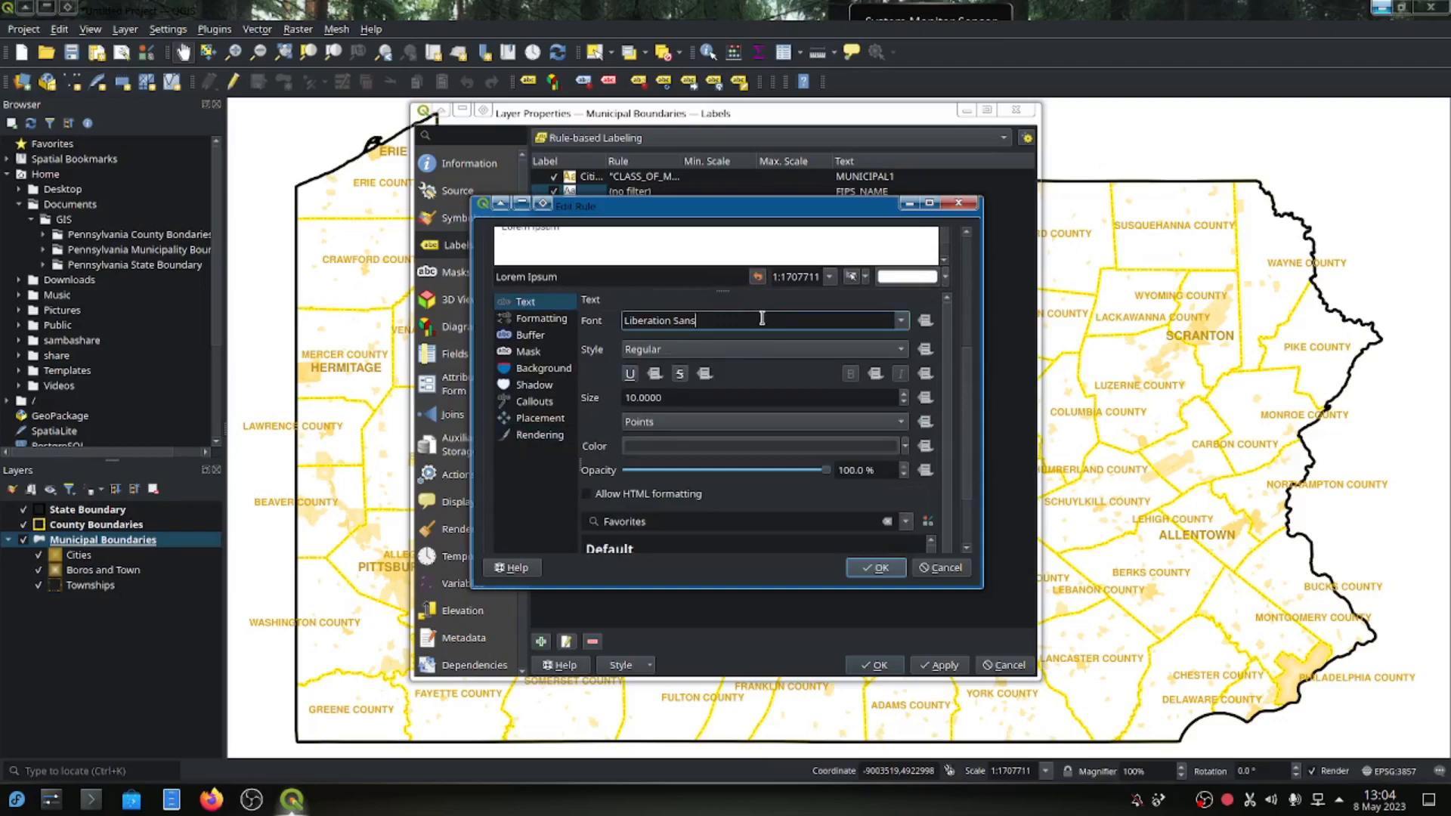
pyautogui.click(901, 321)
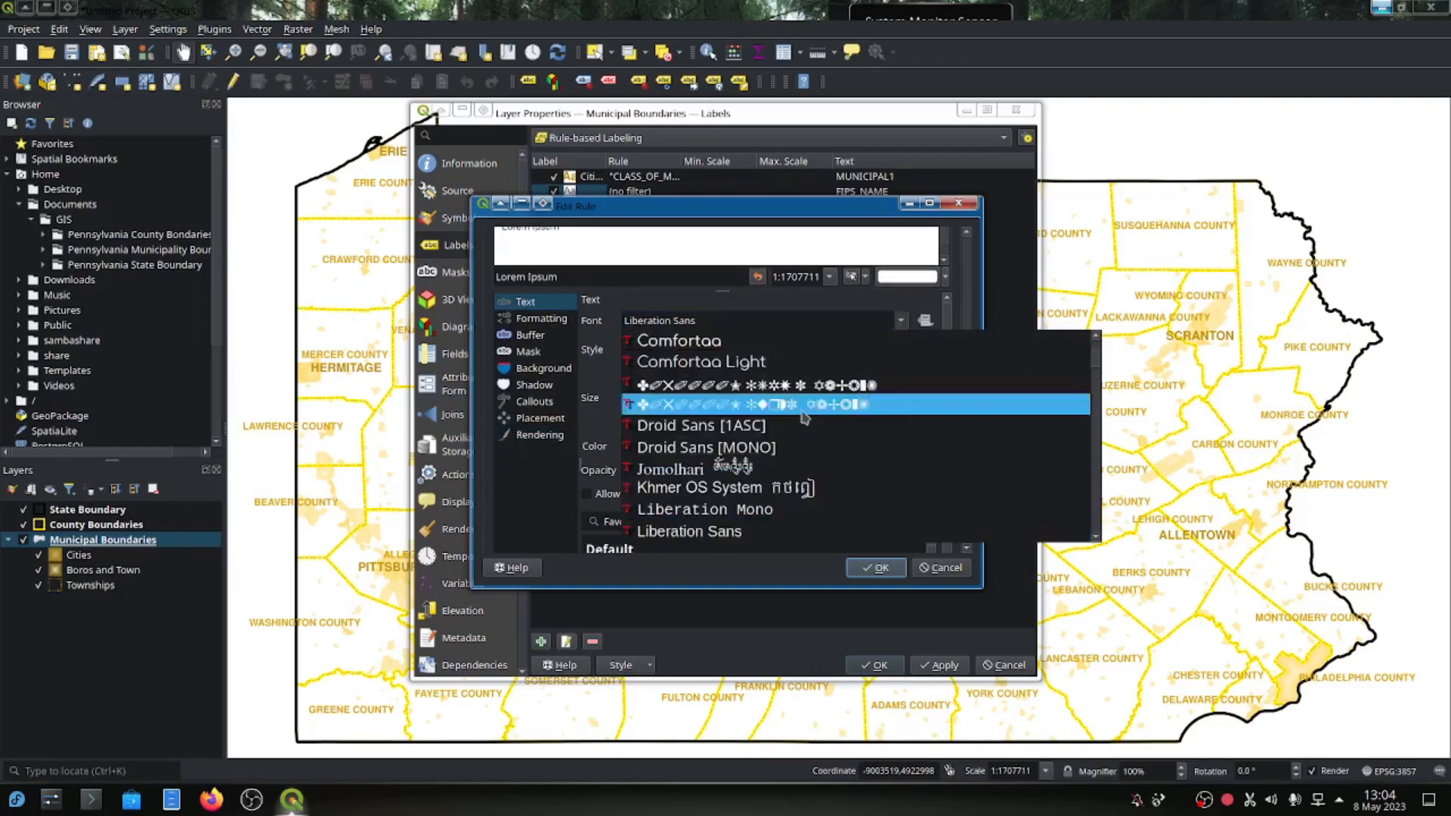
pyautogui.scroll(-4, 801, 423)
pyautogui.scroll(-5, 801, 438)
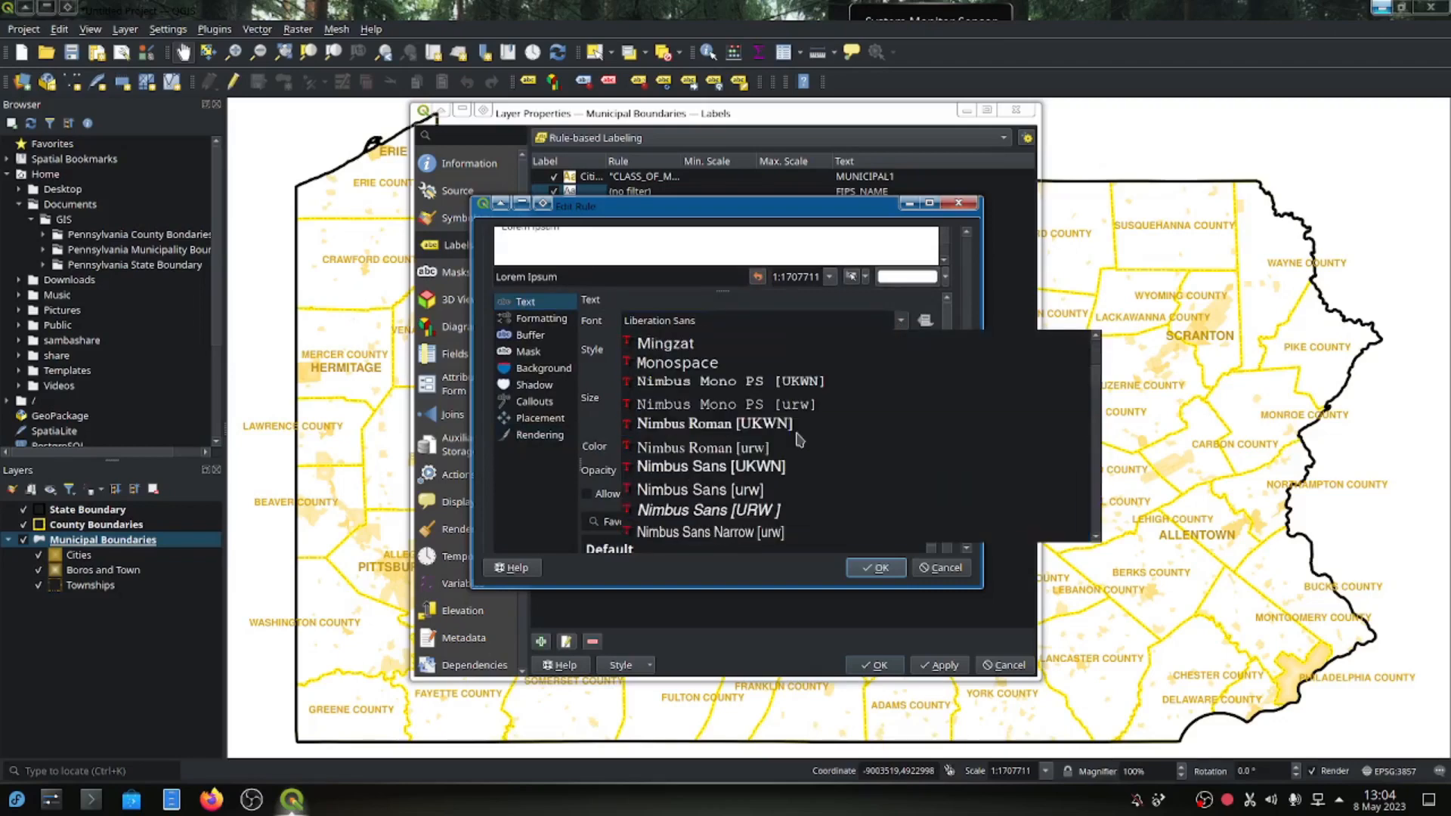
pyautogui.click(753, 468)
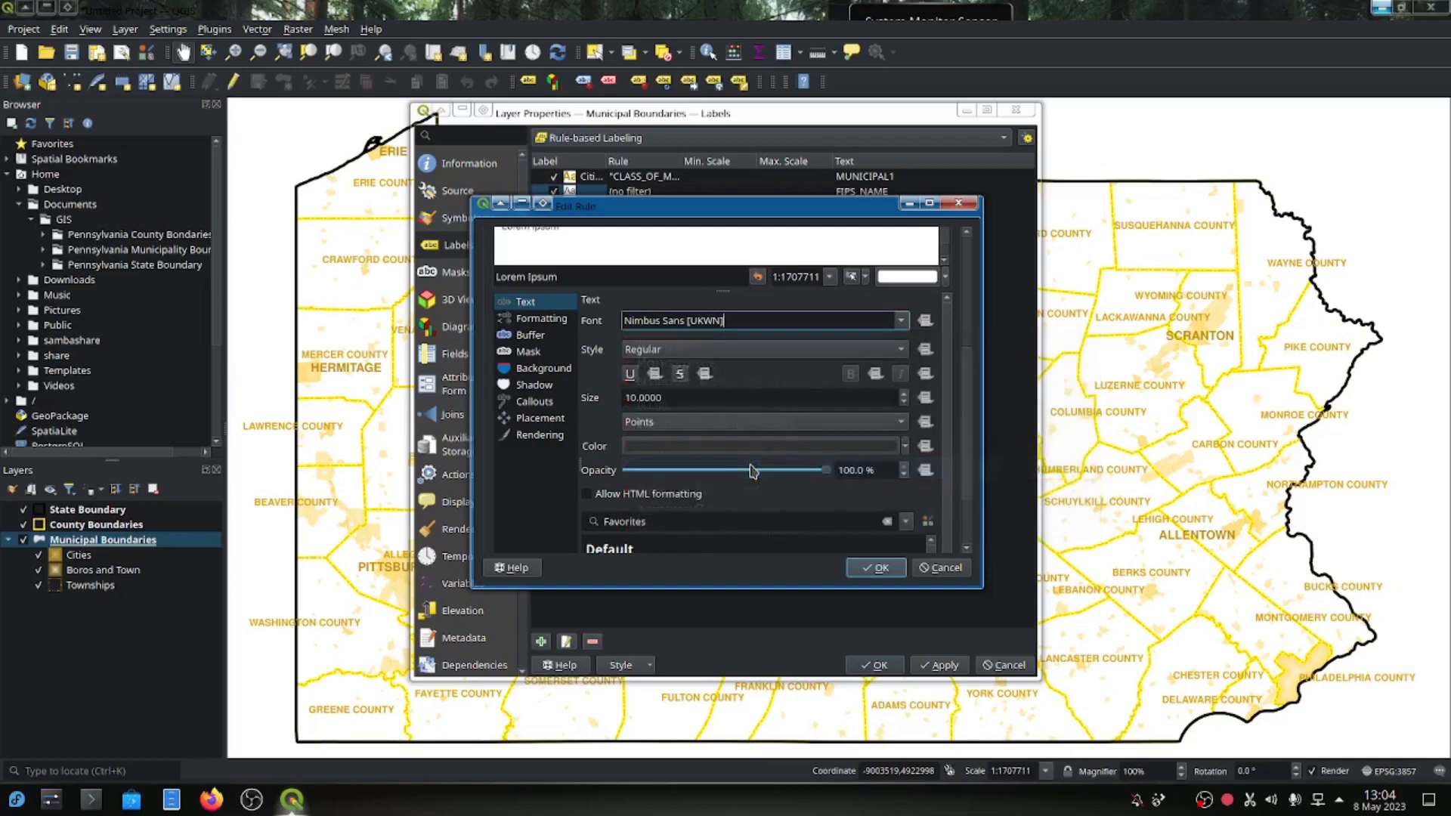
pyautogui.click(728, 352)
pyautogui.click(728, 372)
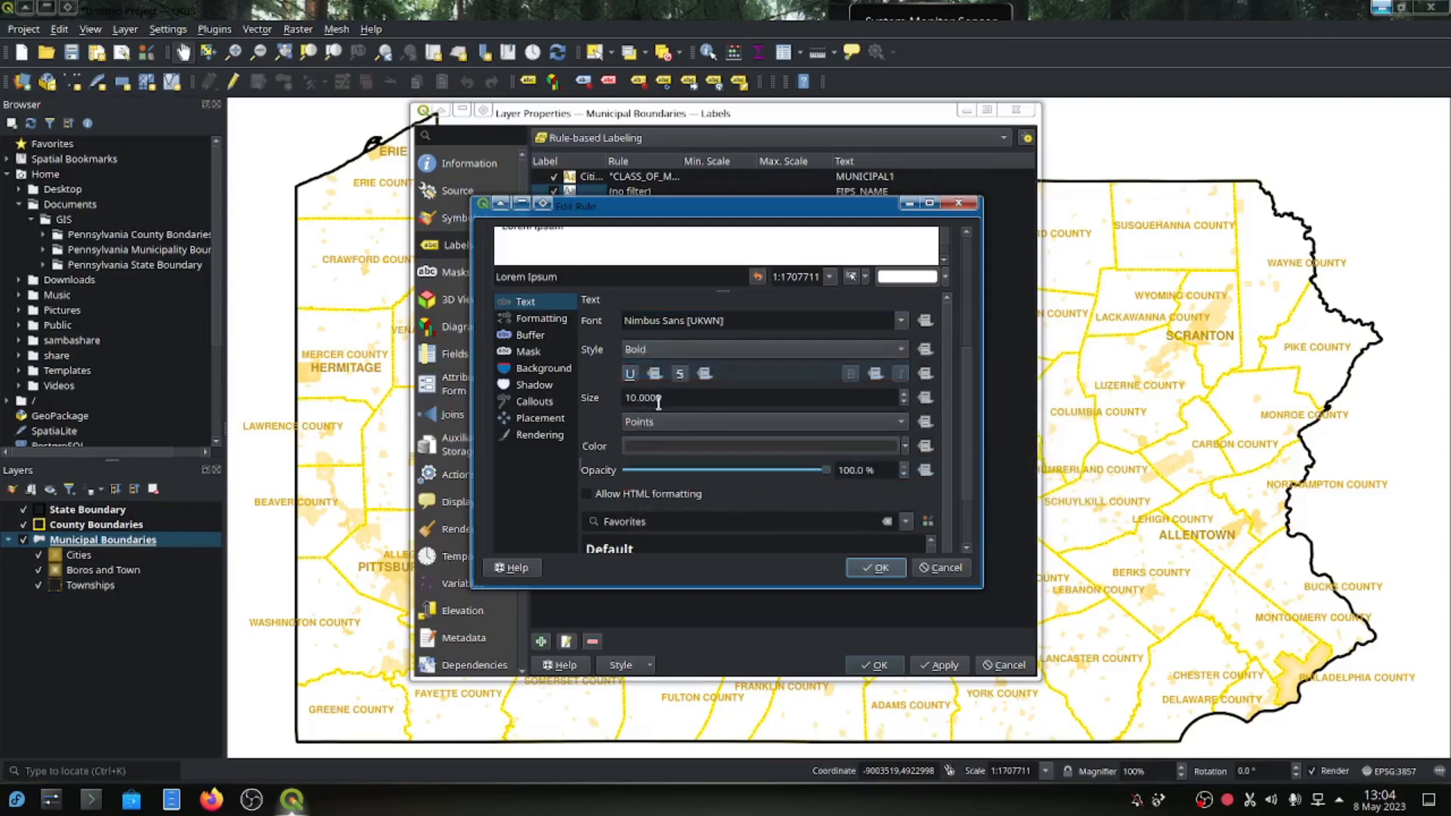
# Set the Boros and Town label text color to #bf8f00.
pyautogui.click(788, 448)
pyautogui.click(793, 418)
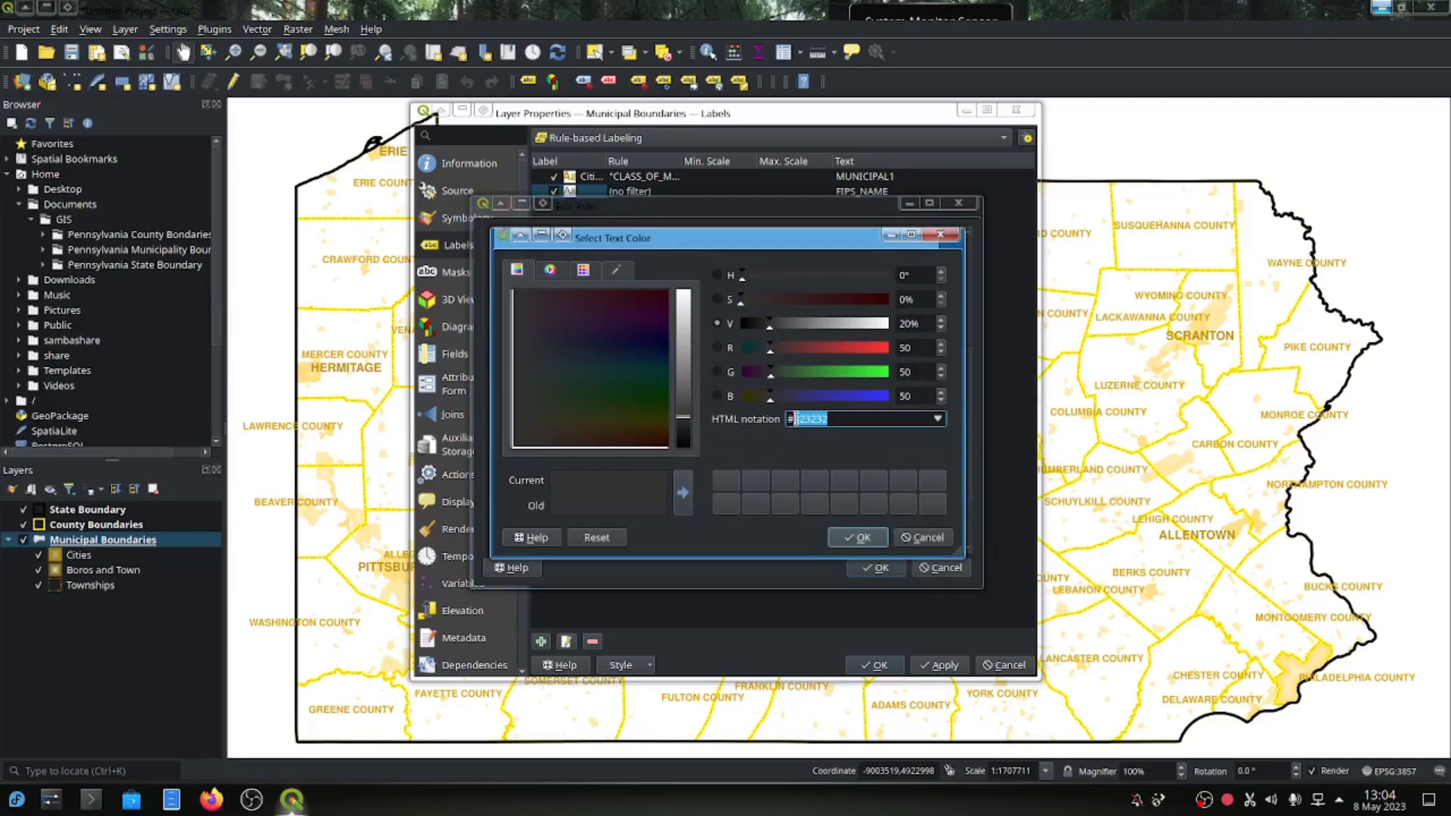
pyautogui.write('ff')
pyautogui.press('Tab')
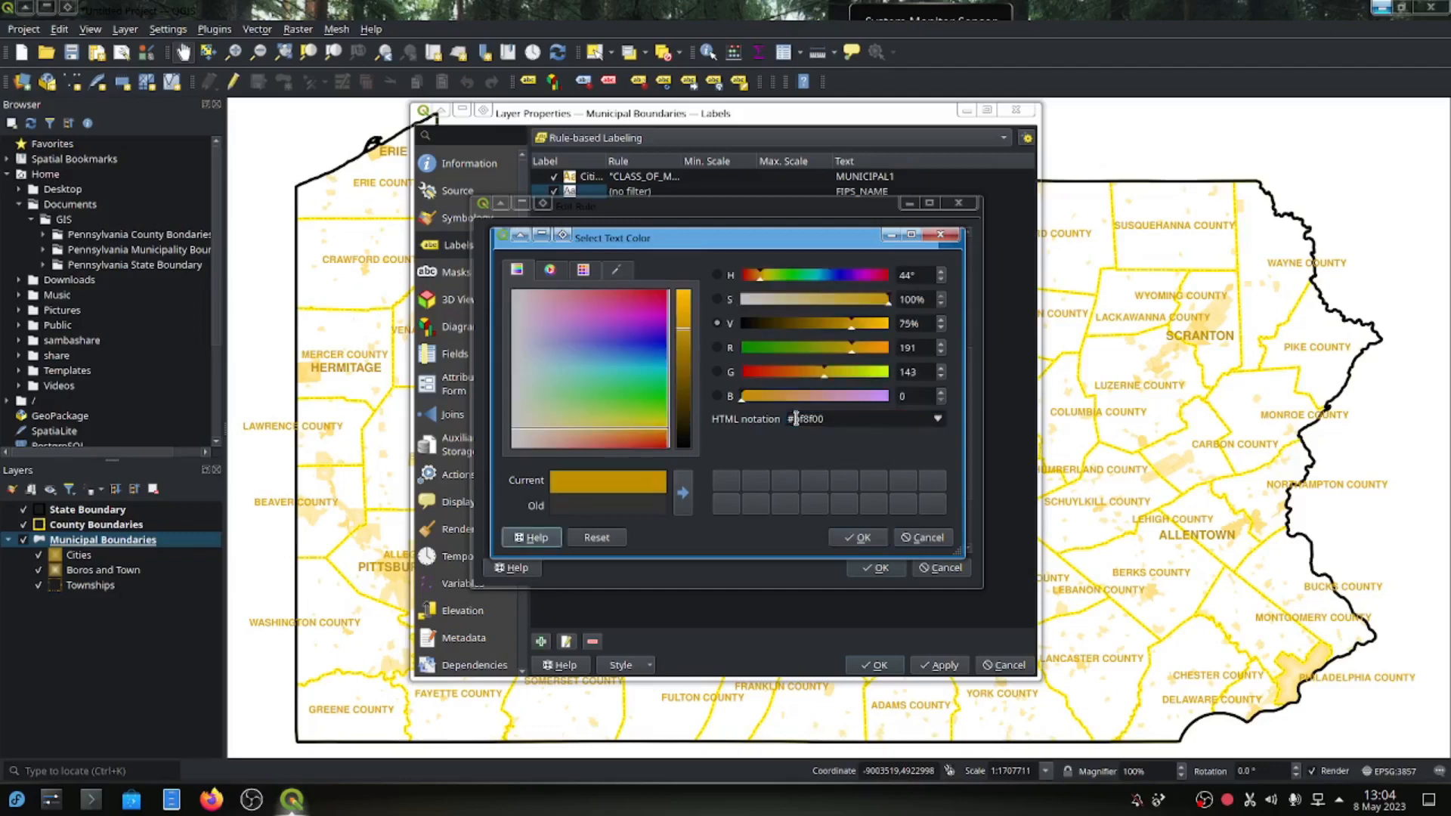
pyautogui.click(862, 538)
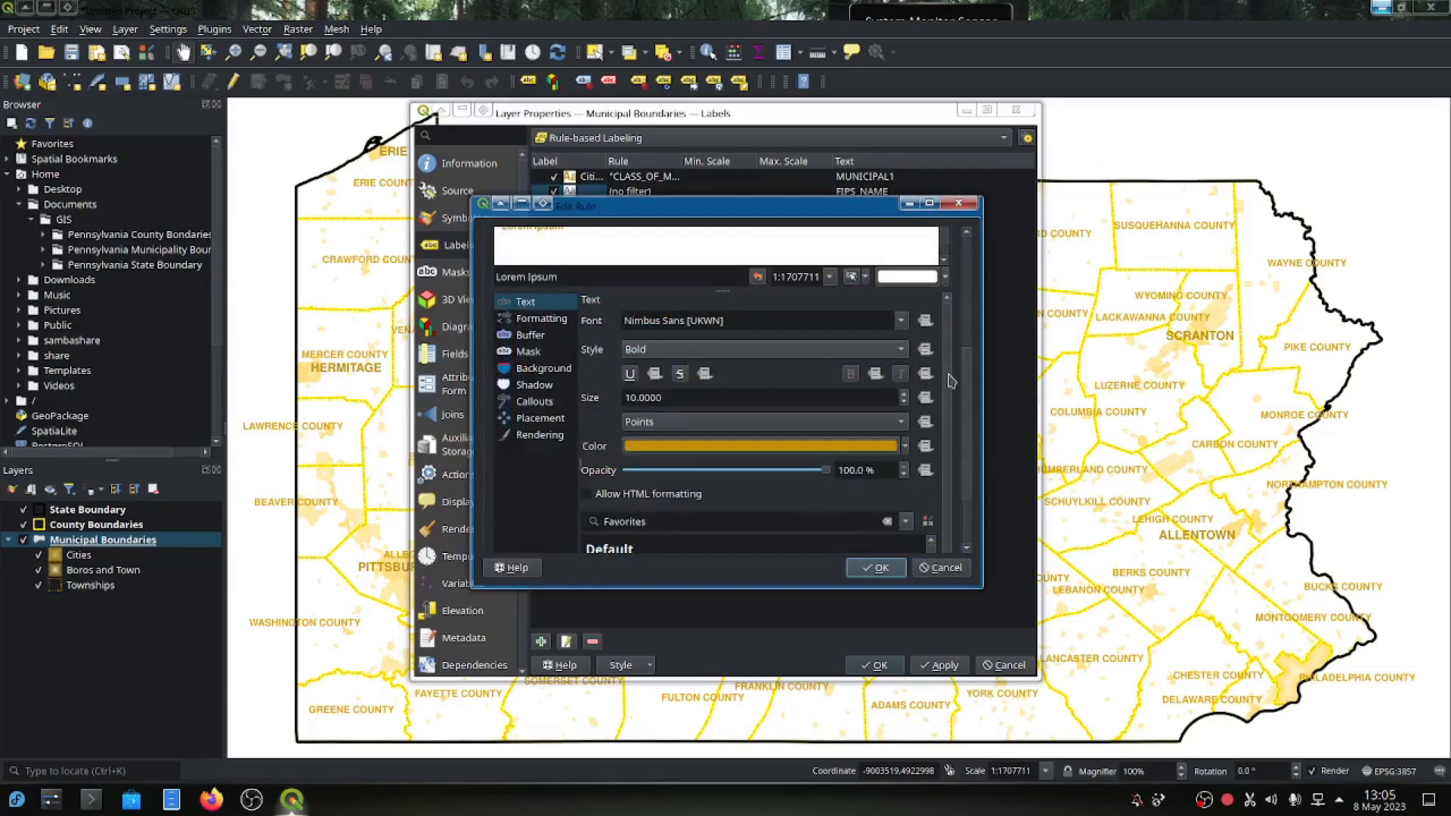
pyautogui.scroll(-2, 973, 379)
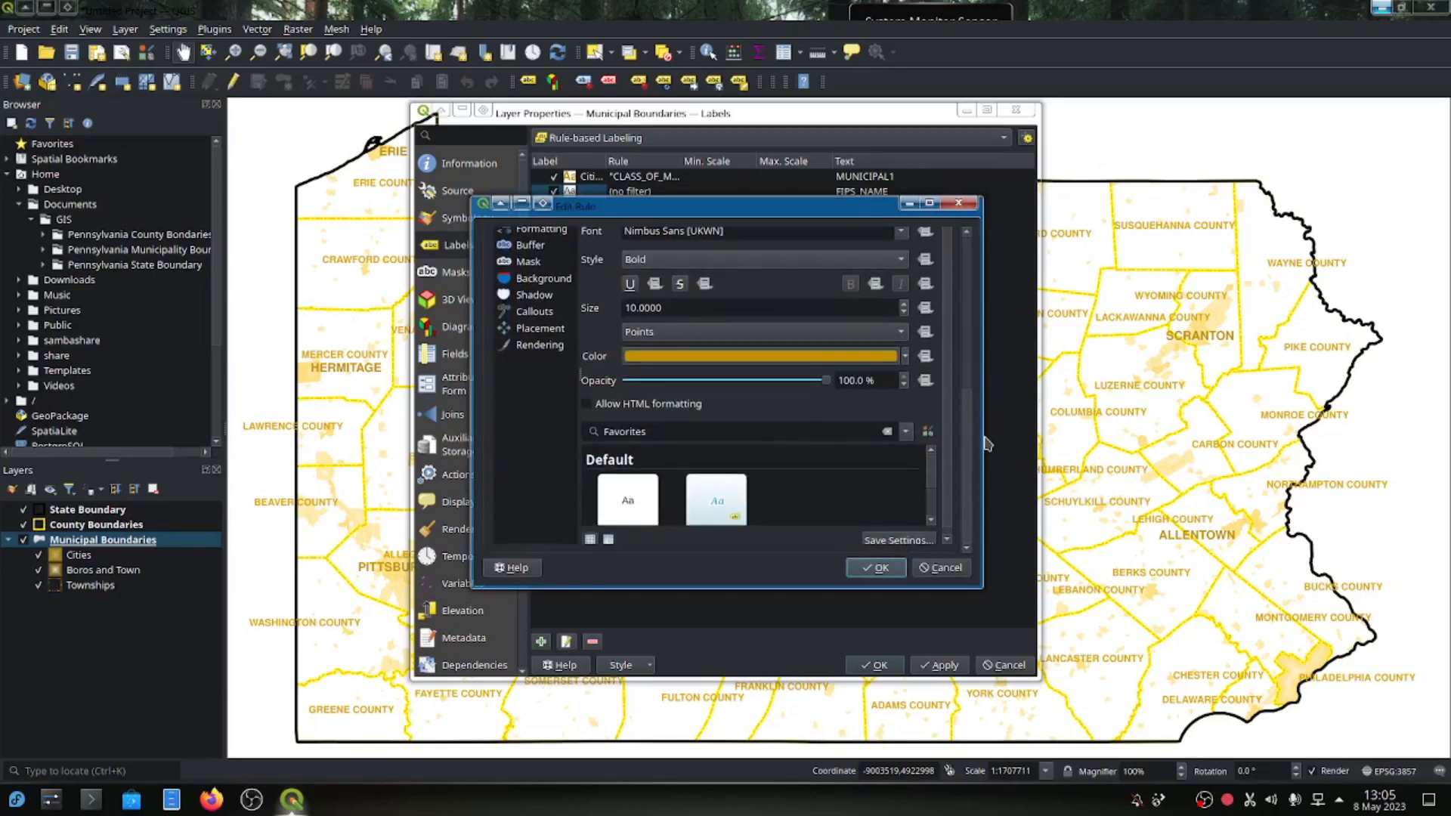
pyautogui.scroll(3, 972, 378)
pyautogui.moveTo(967, 364); pyautogui.dragTo(968, 369)
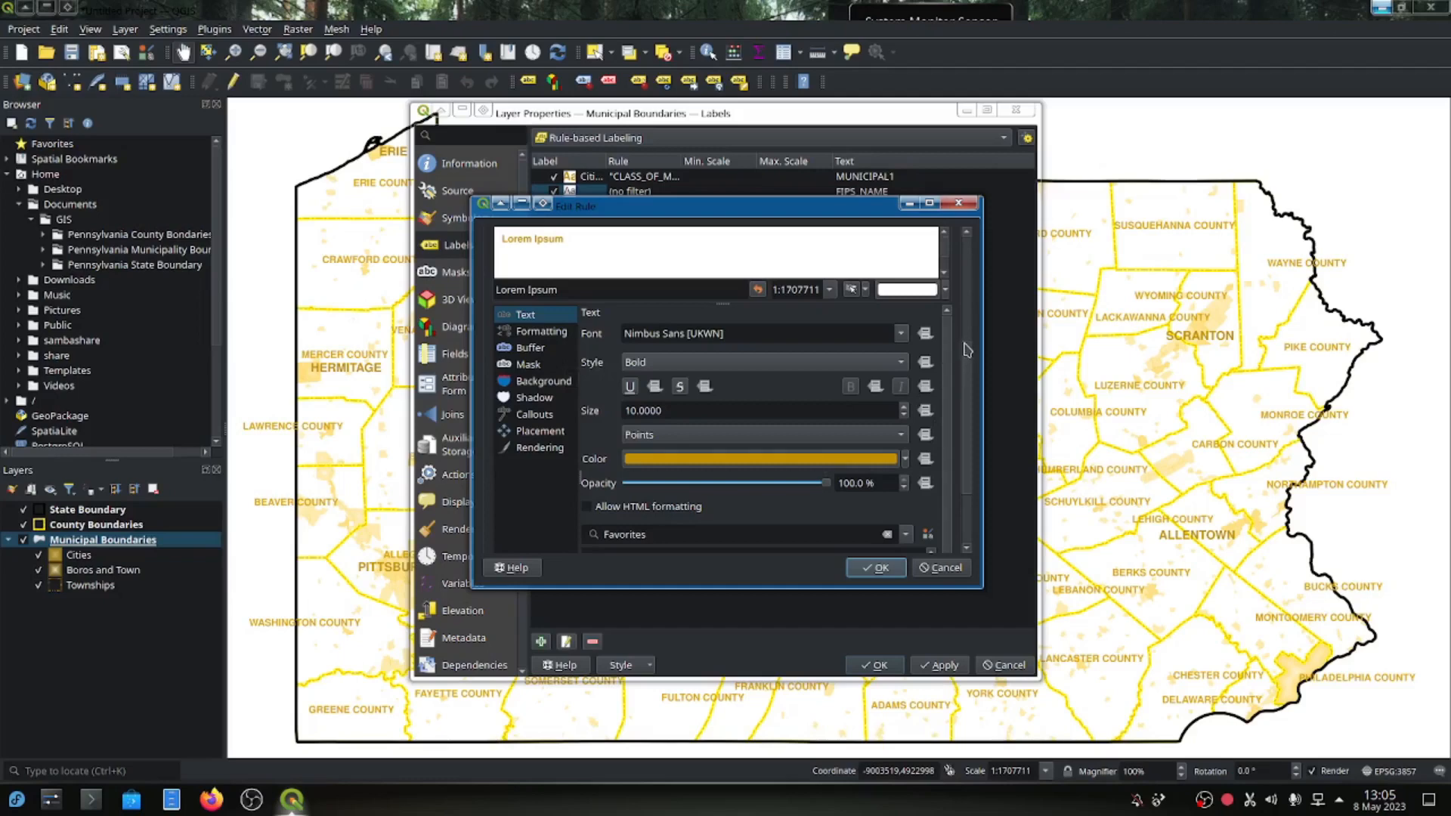
pyautogui.moveTo(967, 361); pyautogui.dragTo(975, 429)
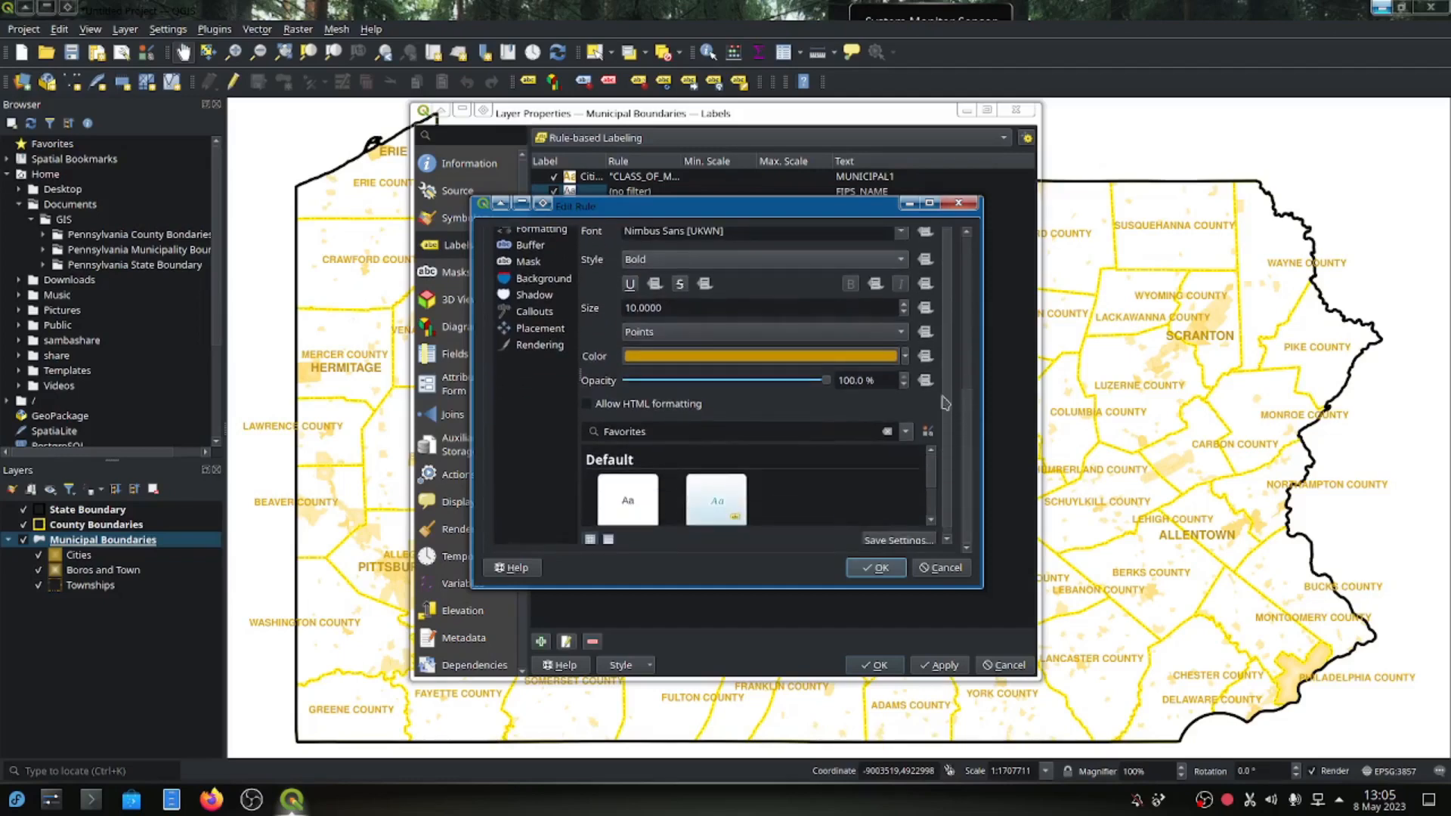
pyautogui.scroll(-1, 949, 401)
pyautogui.moveTo(930, 463); pyautogui.dragTo(928, 430)
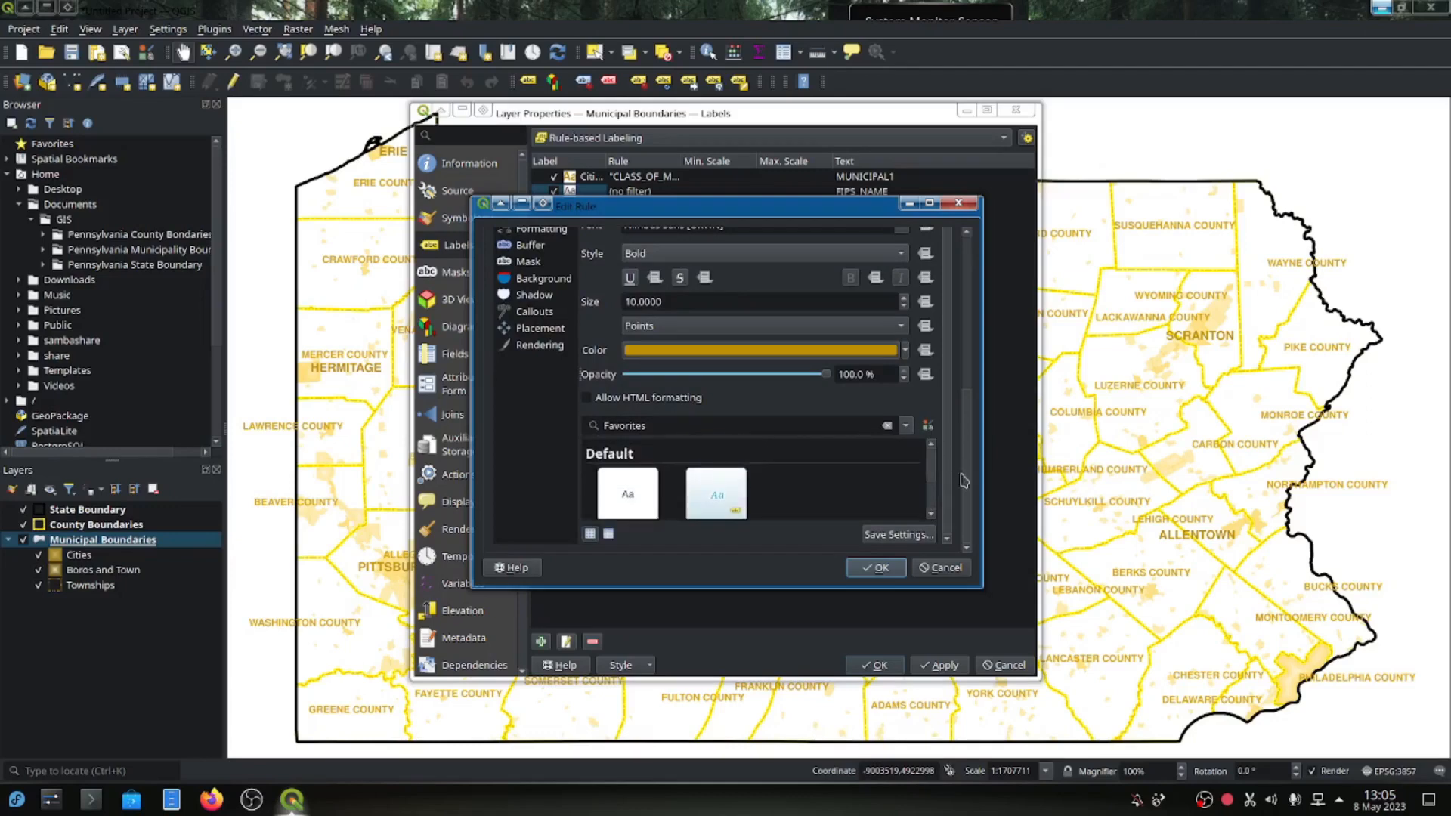
# Format the Boros and Town labels in Title Case and save the rule.
pyautogui.moveTo(968, 490); pyautogui.dragTo(958, 436)
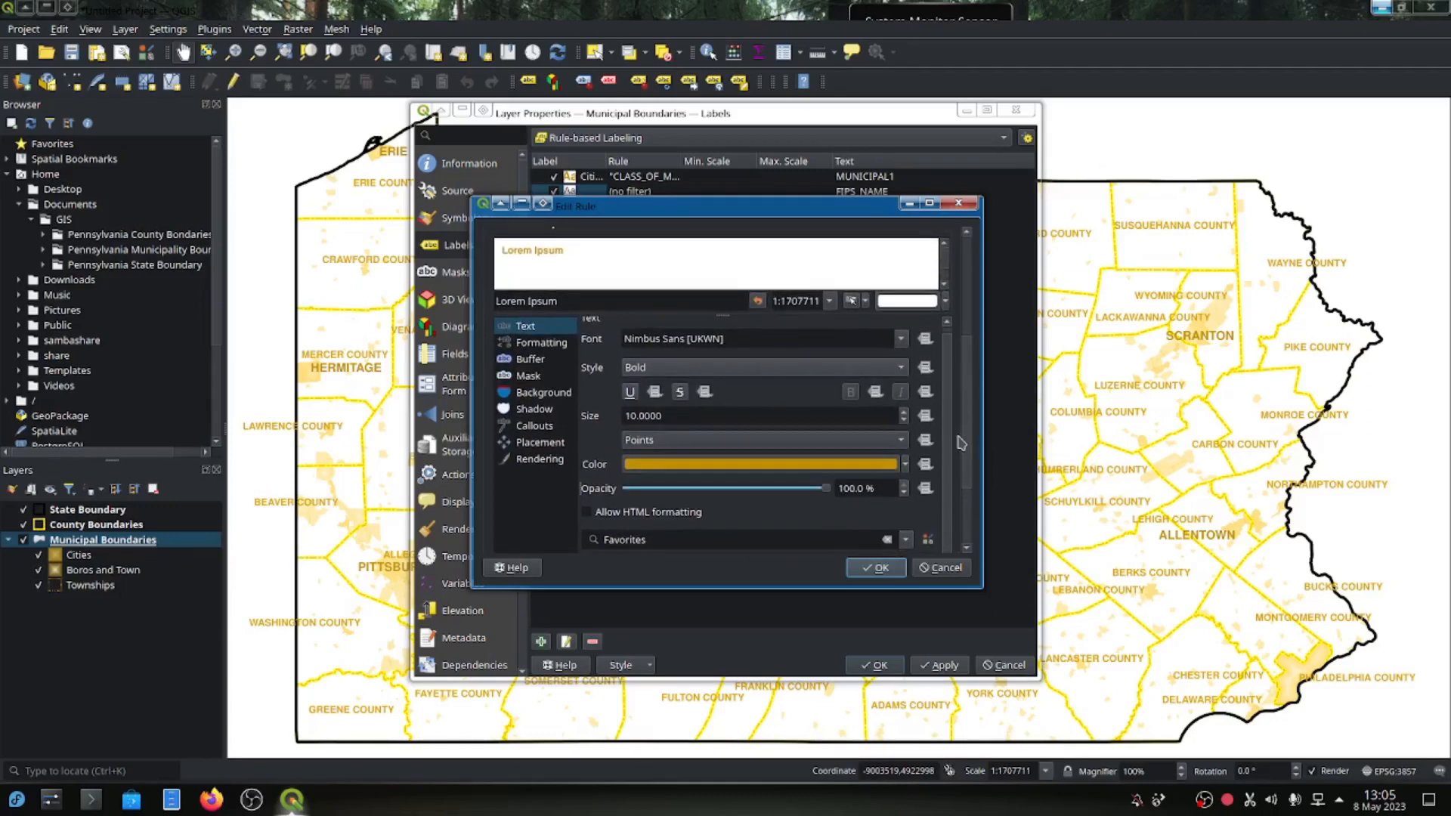
pyautogui.click(540, 344)
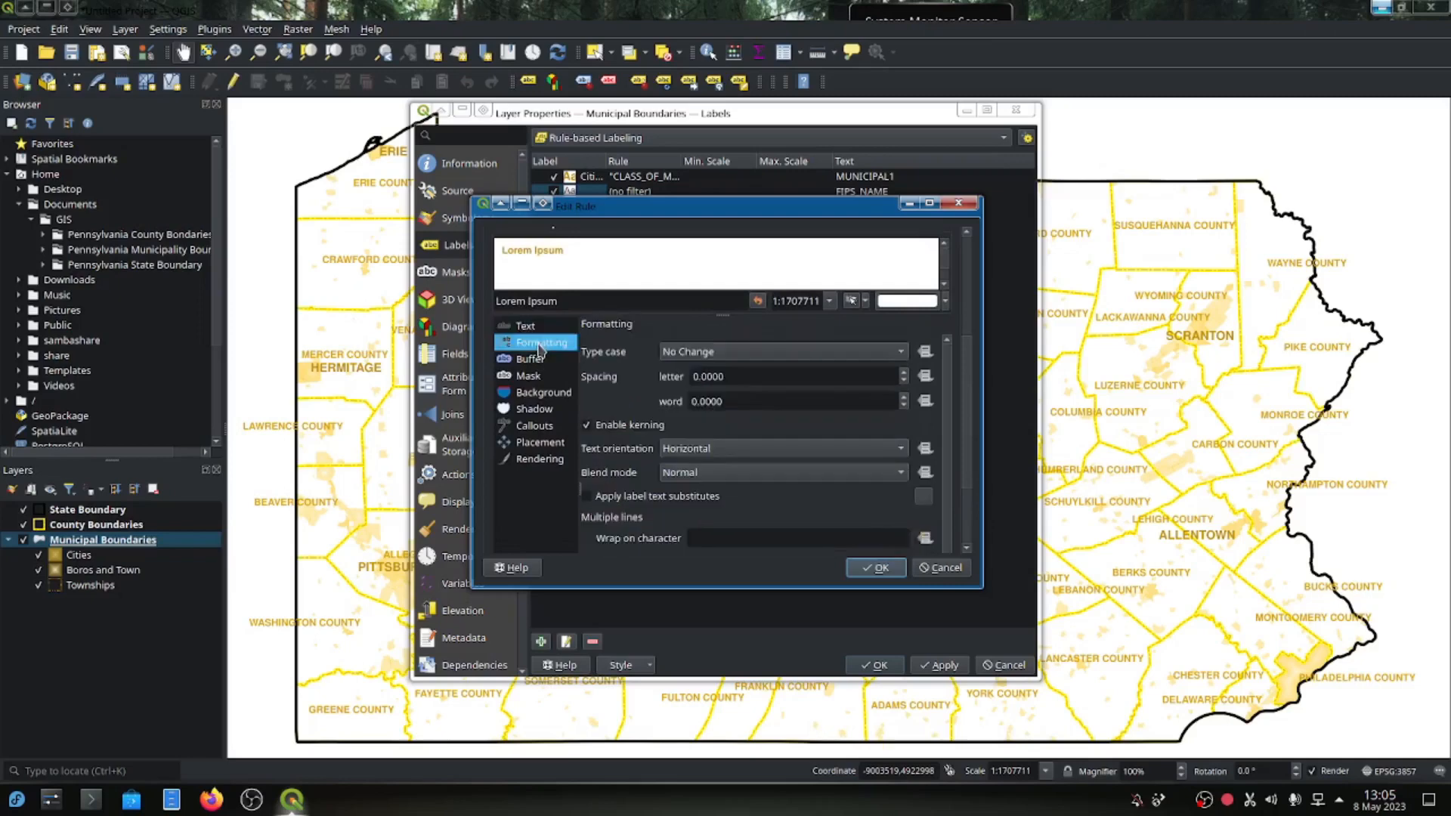
pyautogui.click(711, 352)
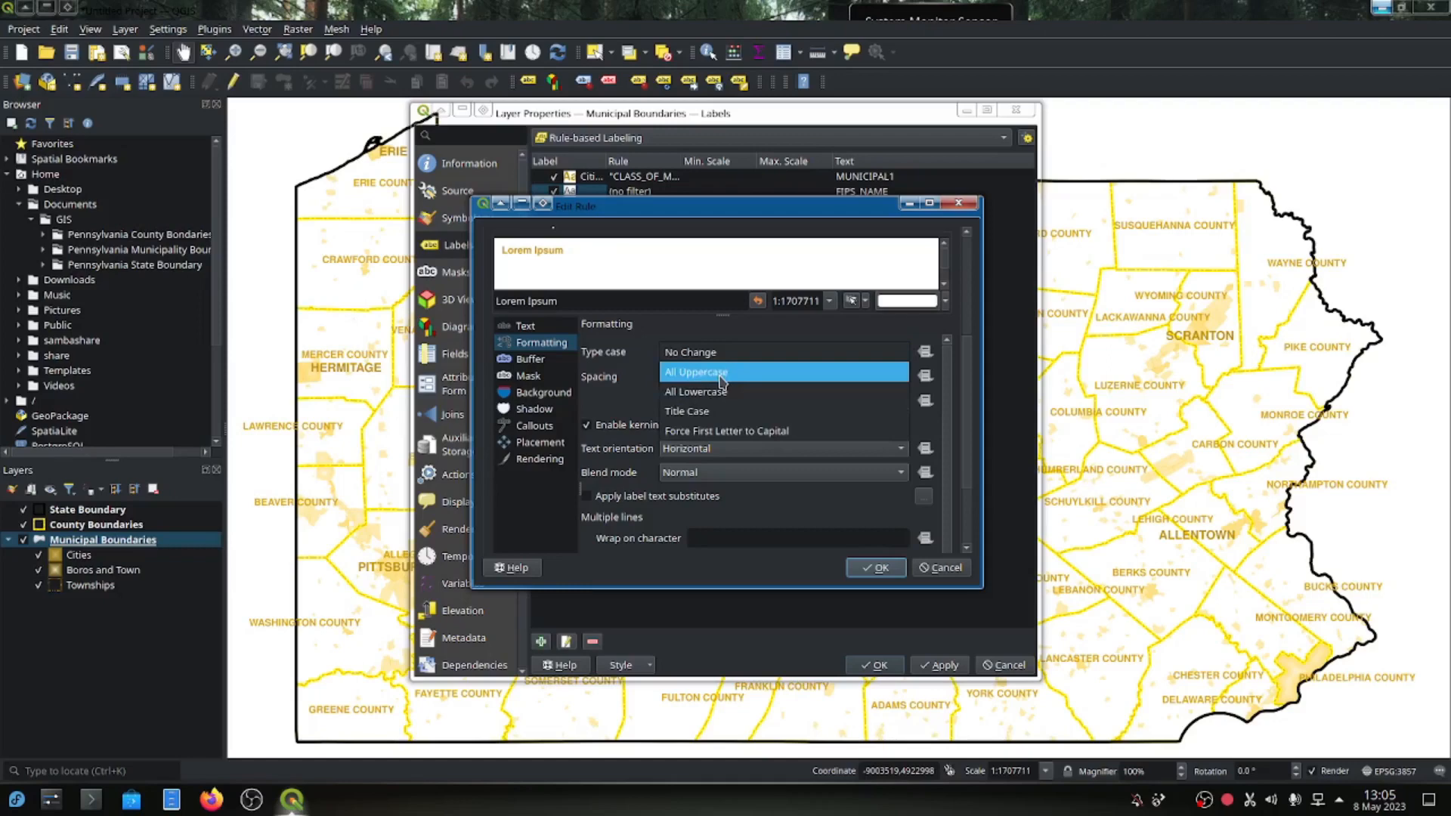
pyautogui.click(723, 415)
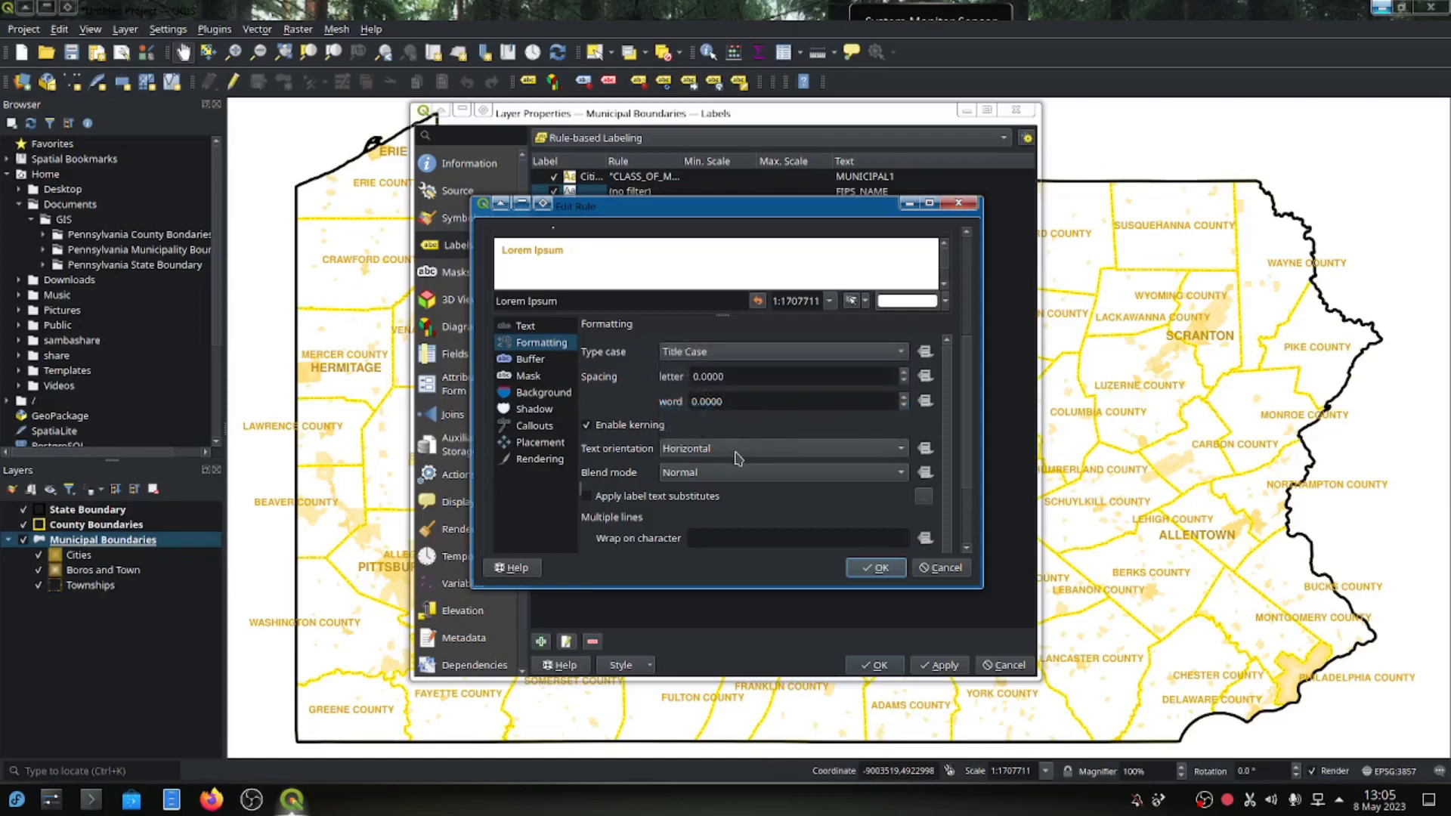
pyautogui.click(875, 568)
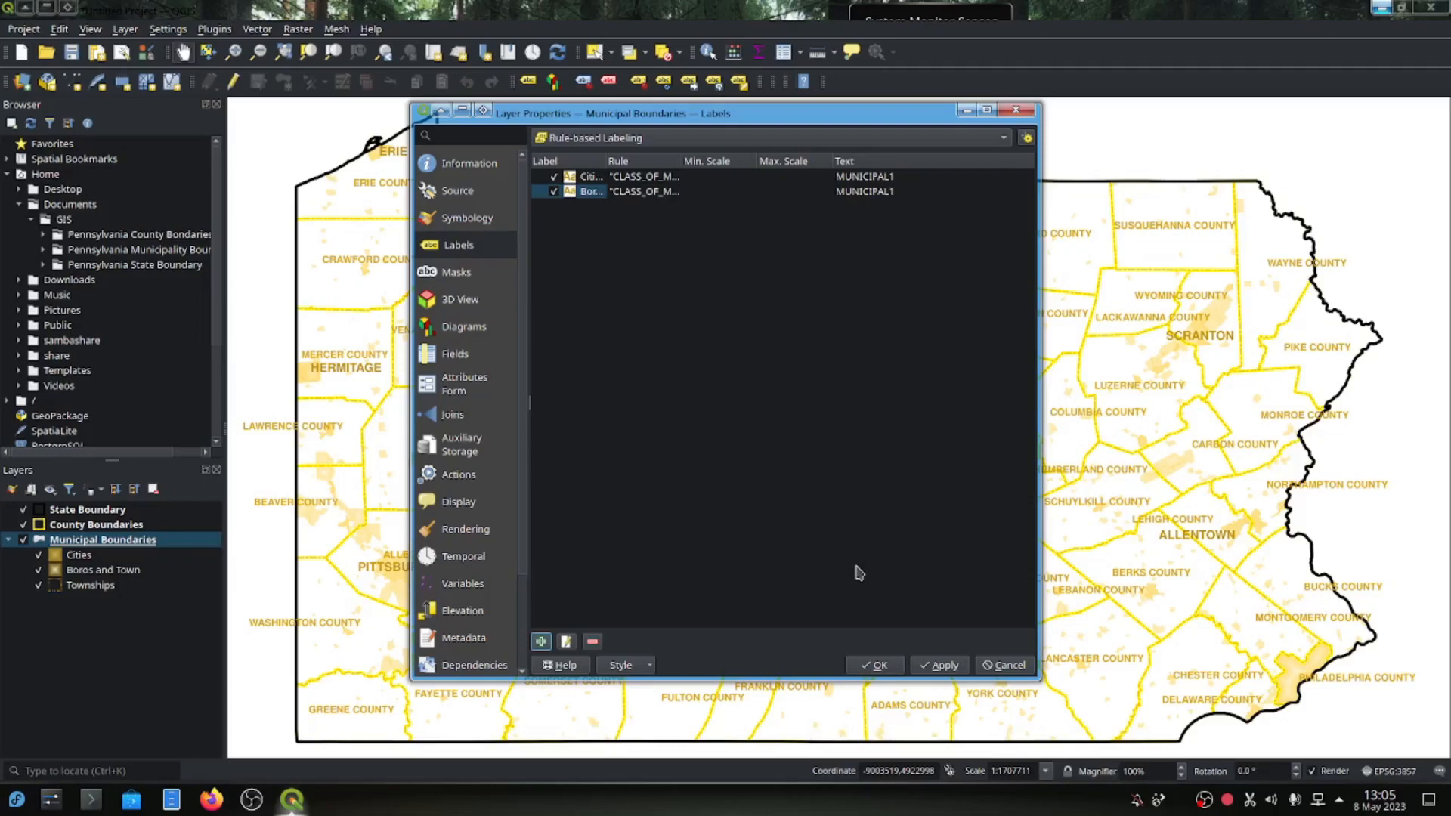
# Apply the new labels and suppress labeling of Boros and Town features smaller than 3.00 mm.
pyautogui.click(951, 667)
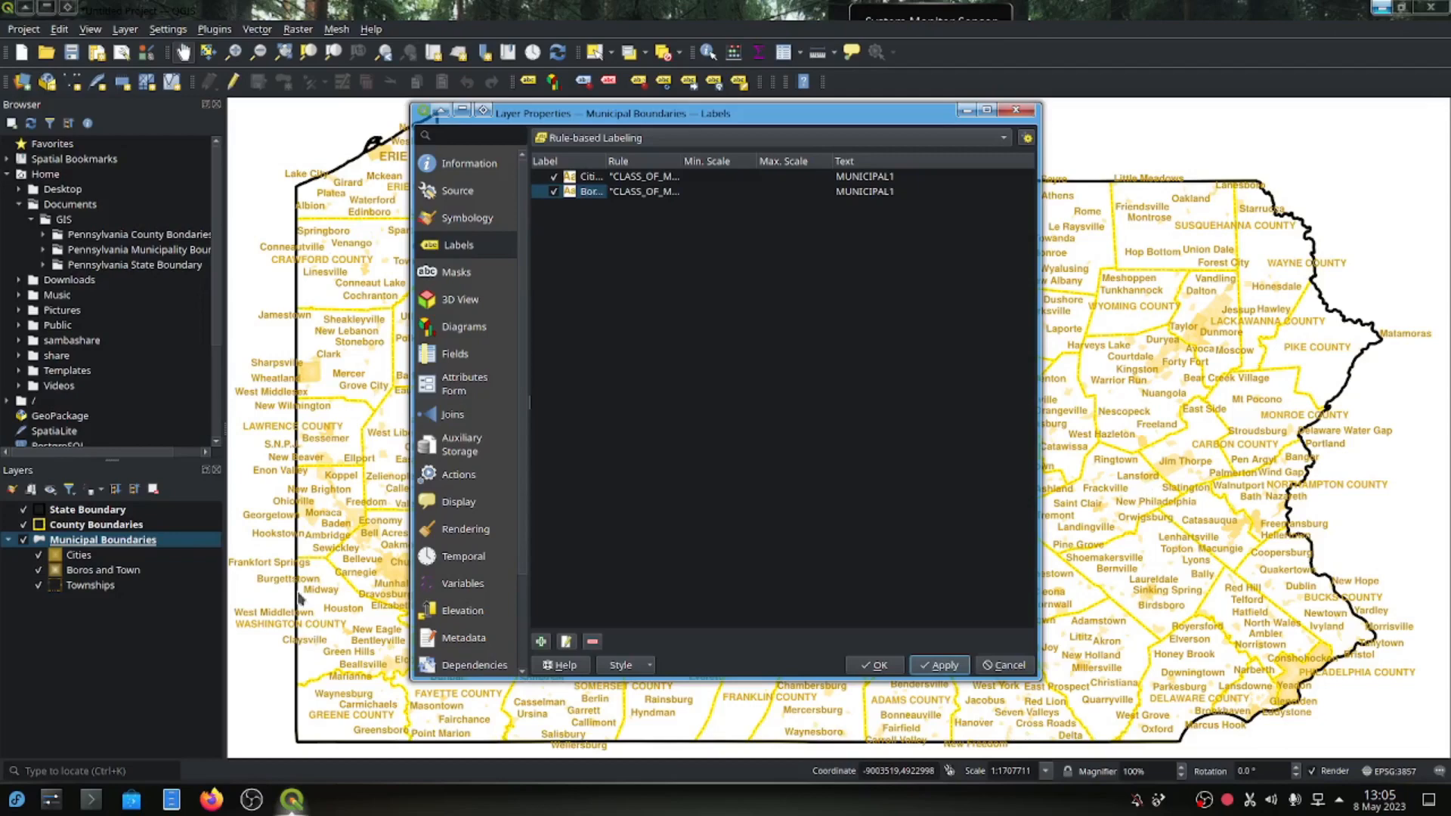
pyautogui.doubleClick(644, 191)
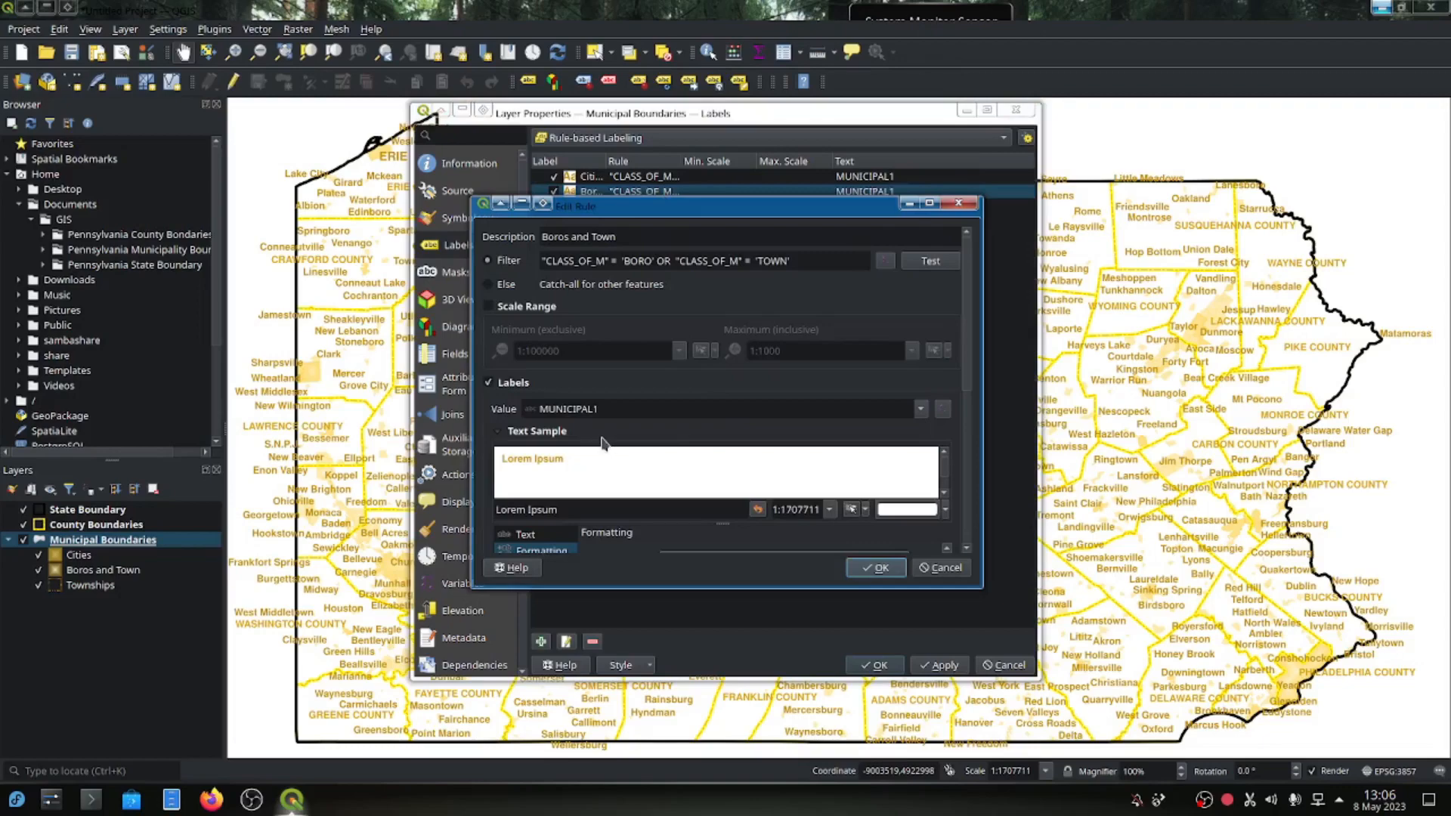
pyautogui.scroll(-1, 593, 451)
pyautogui.scroll(-3, 545, 552)
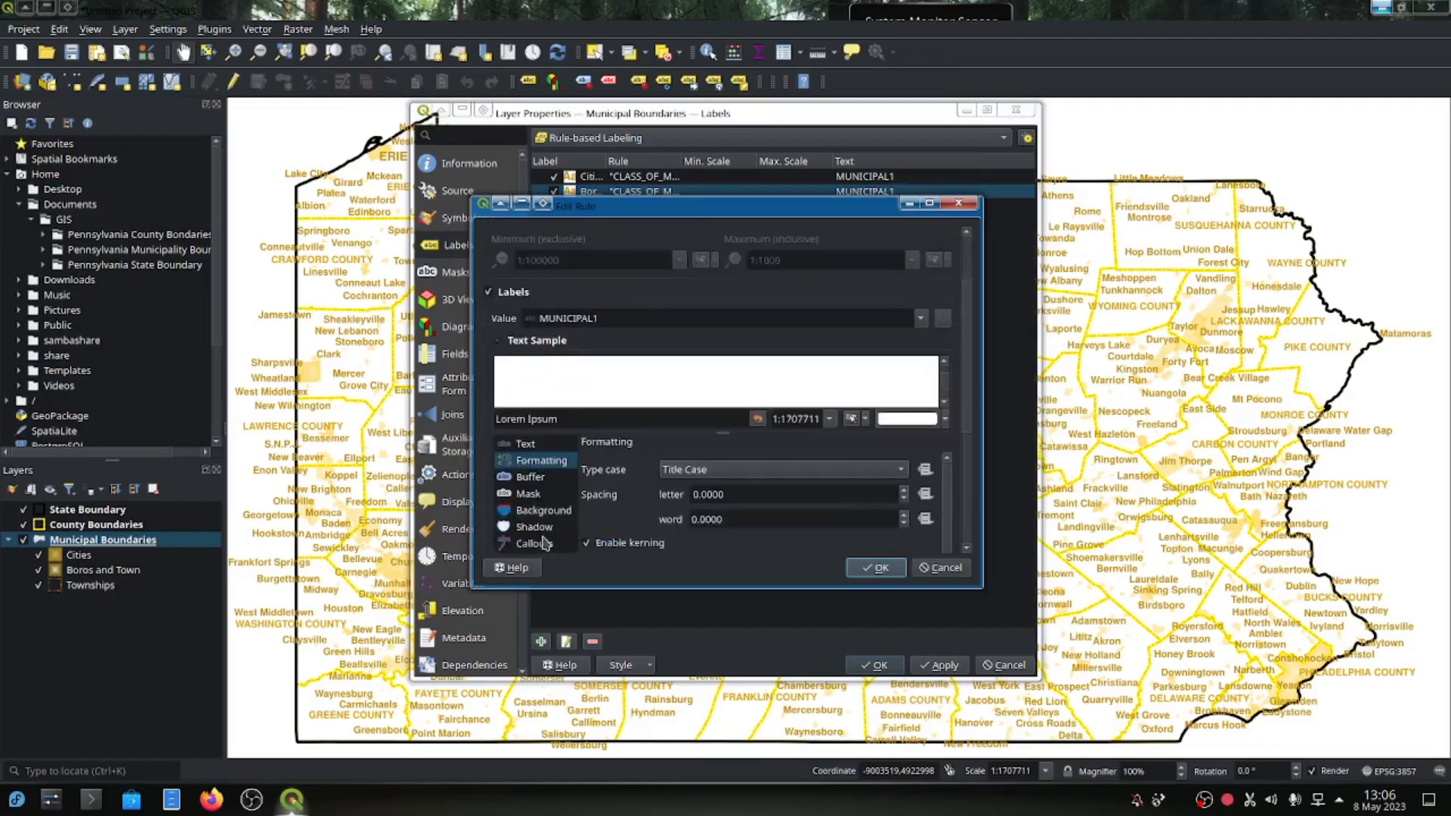
pyautogui.click(545, 488)
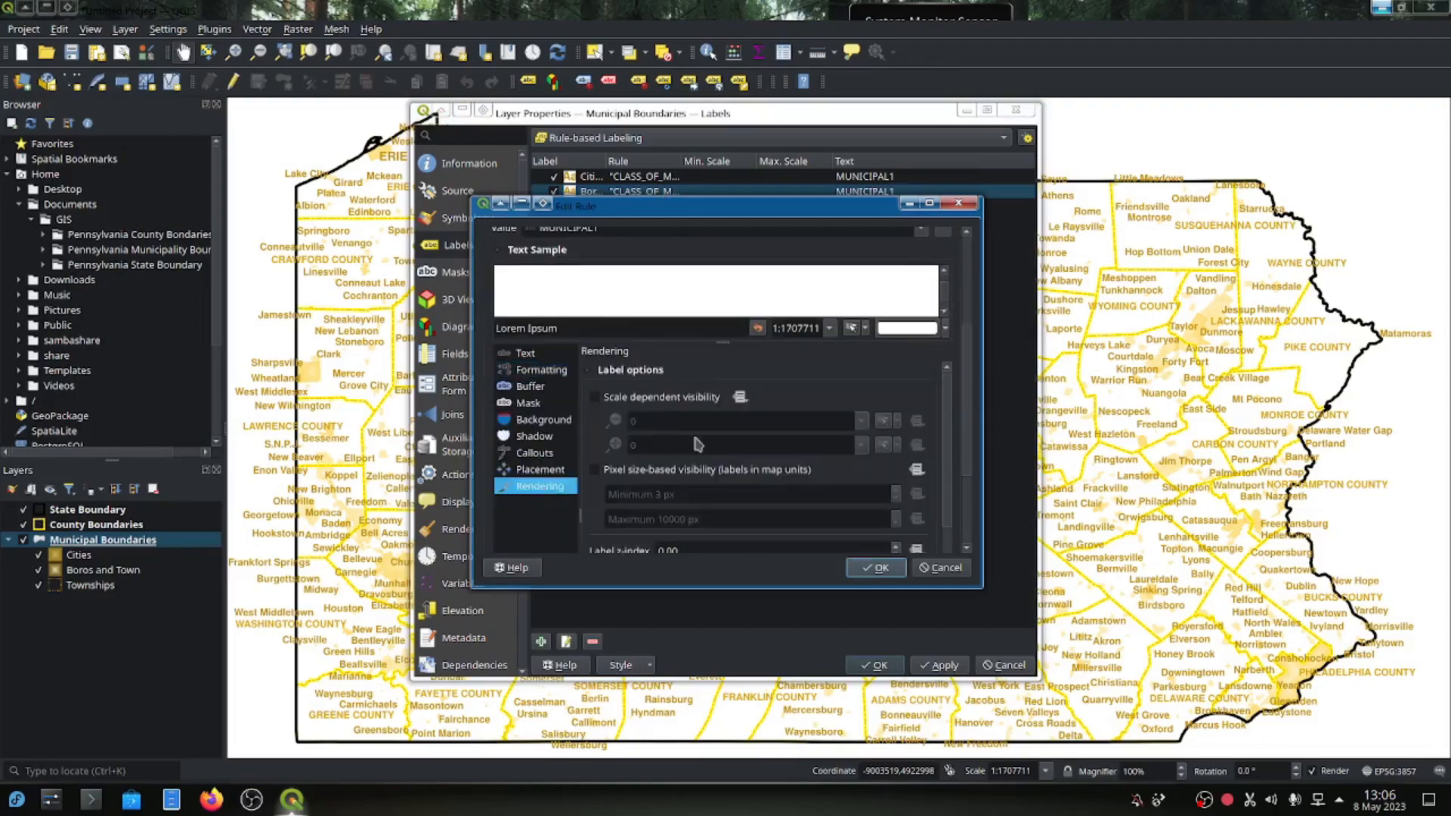
pyautogui.scroll(-3, 728, 521)
pyautogui.scroll(-3, 702, 529)
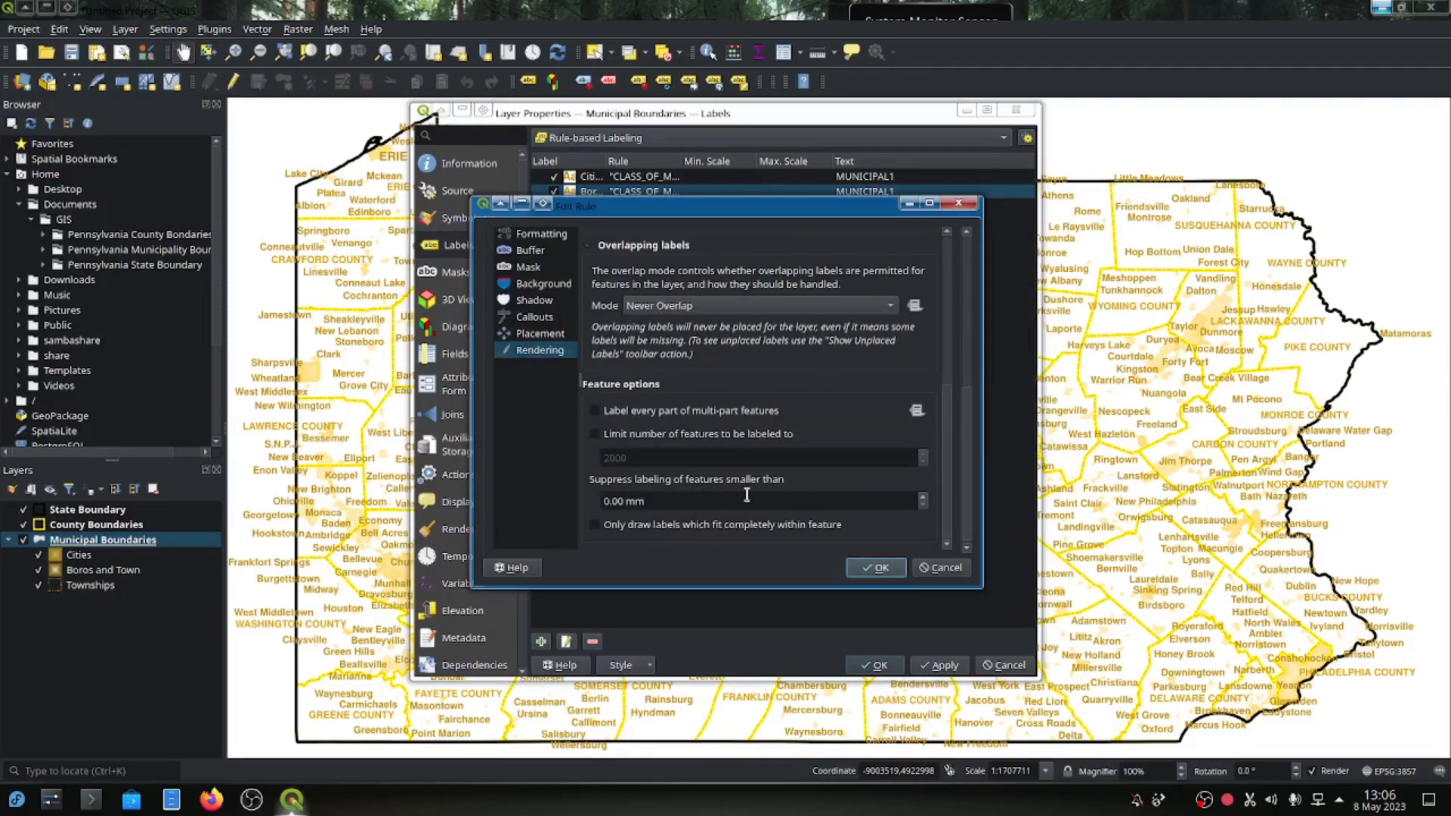
pyautogui.click(608, 500)
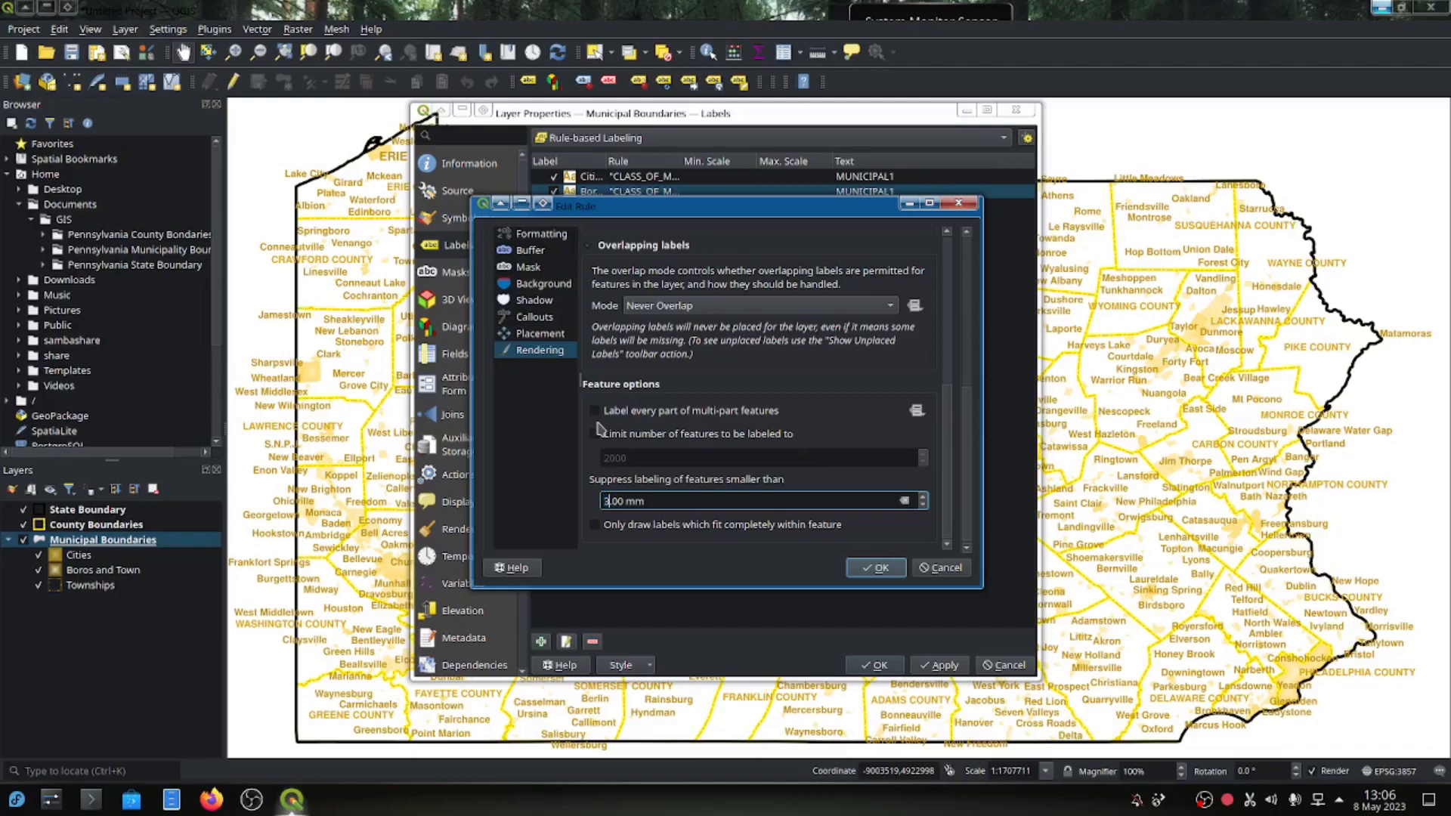
pyautogui.write('3')
pyautogui.click(875, 567)
pyautogui.click(943, 666)
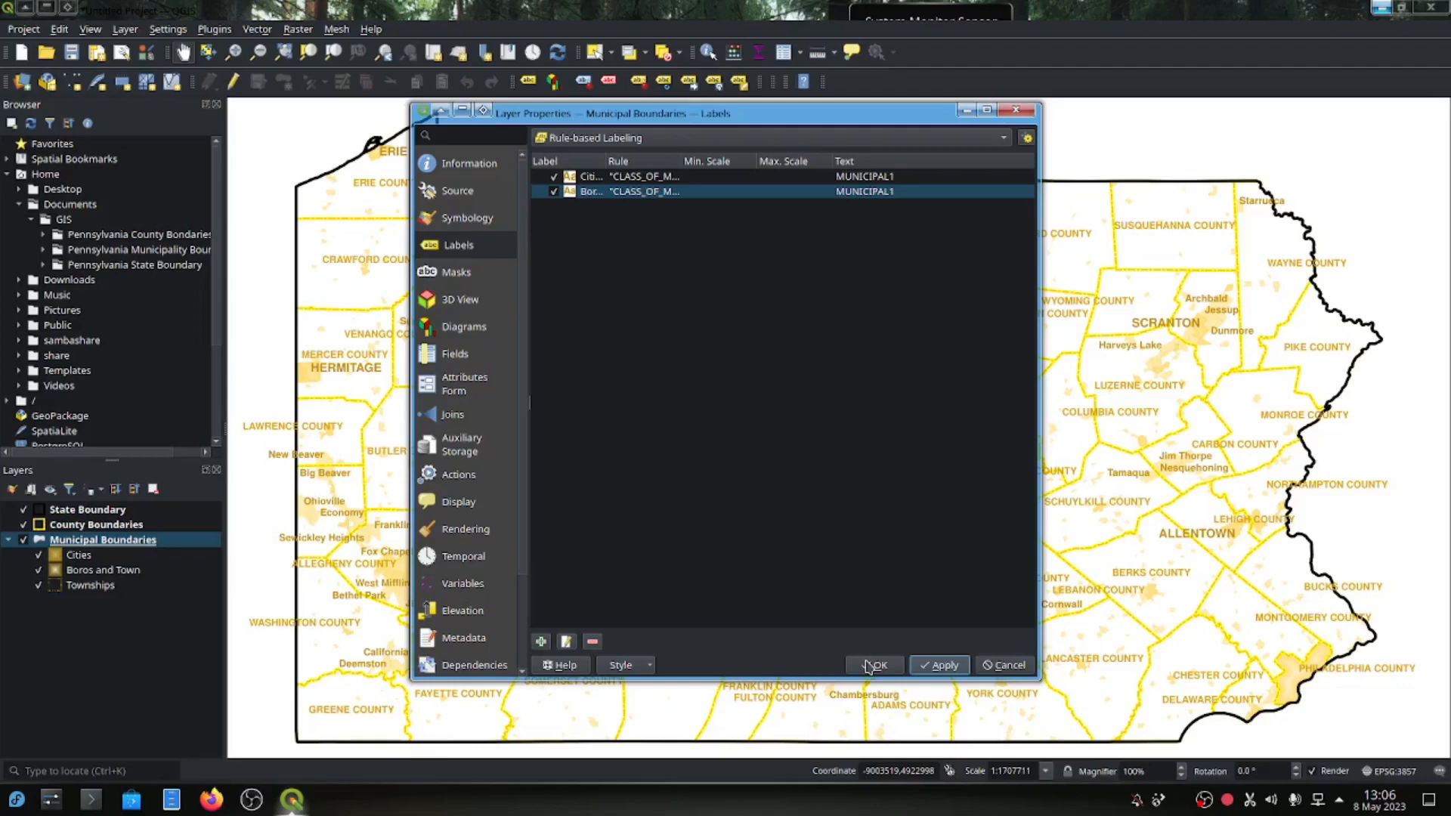
# Raise the Boros and Town rule's size threshold for suppressing labels of small features and save the layer properties.
pyautogui.click(678, 195)
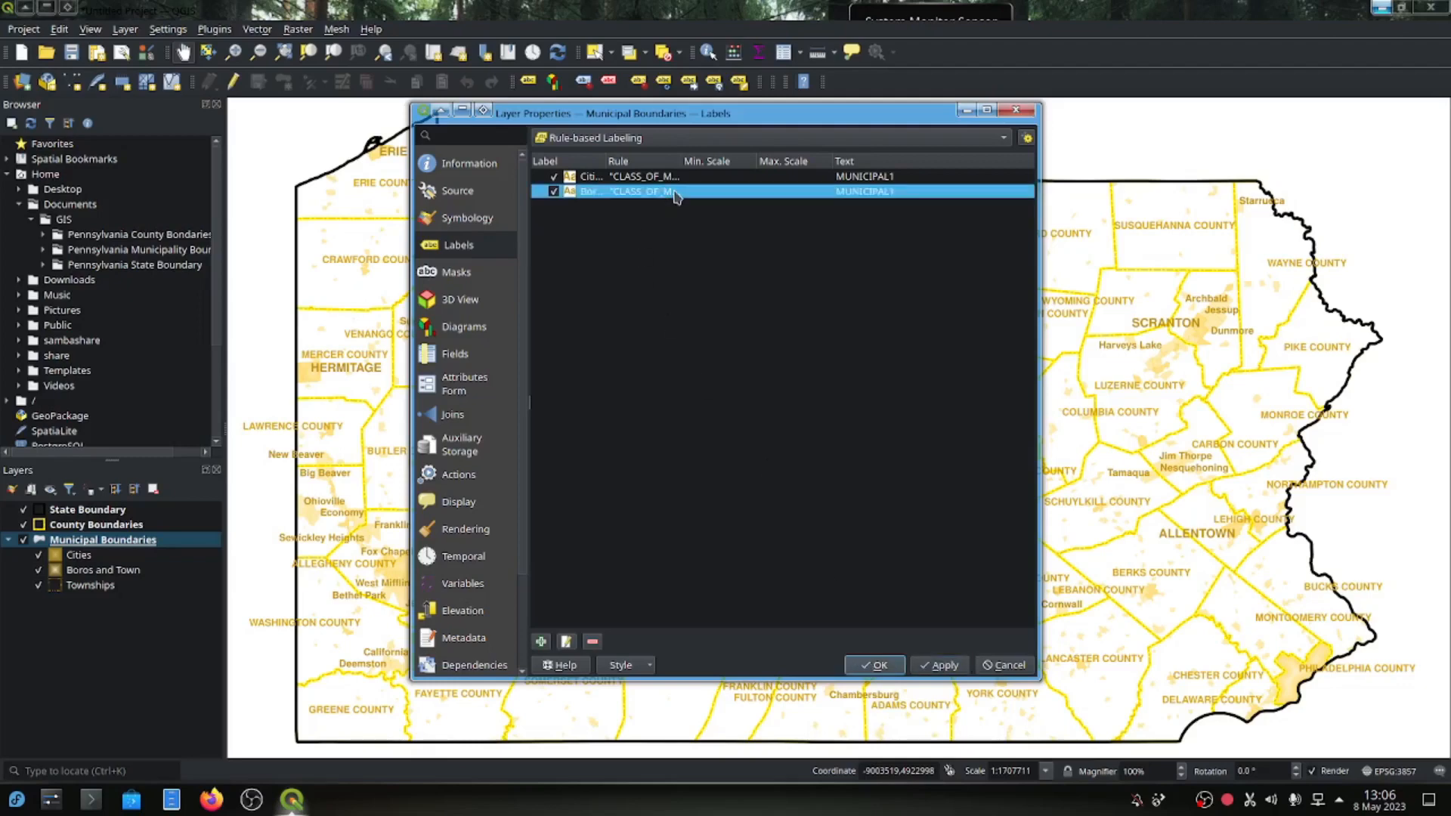
pyautogui.doubleClick(678, 194)
pyautogui.moveTo(969, 306); pyautogui.dragTo(989, 499)
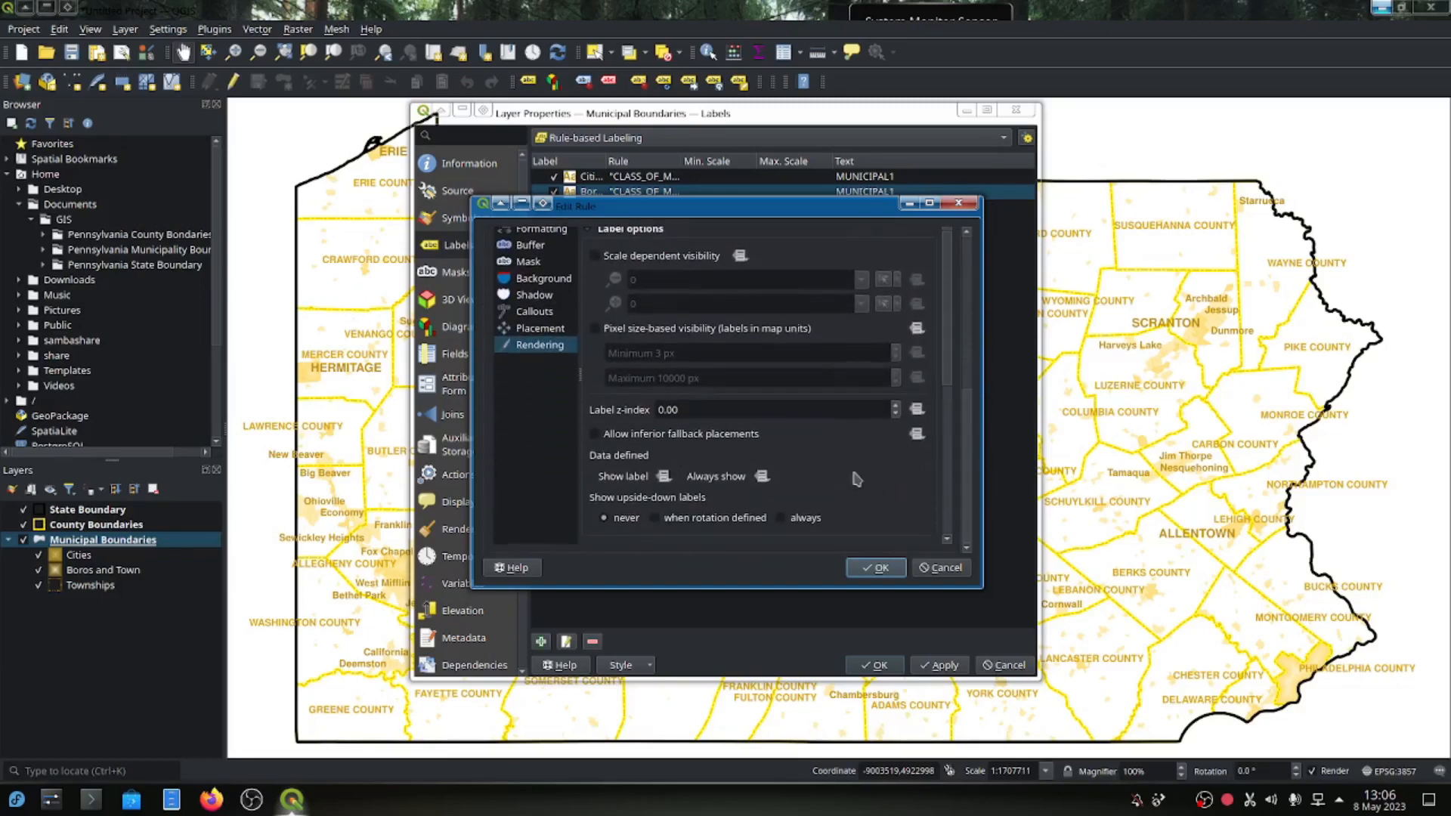
pyautogui.moveTo(945, 377); pyautogui.dragTo(938, 541)
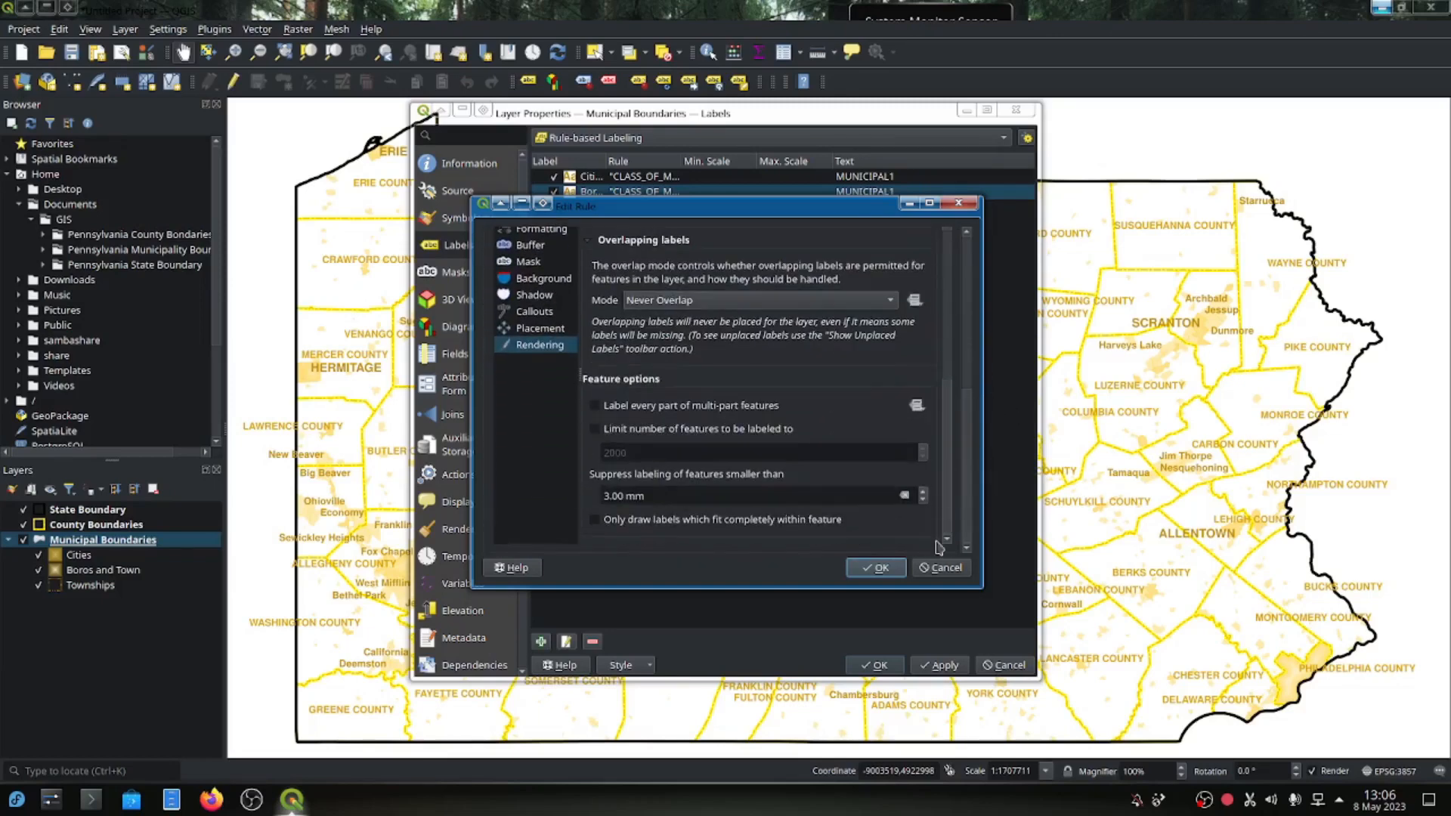
pyautogui.click(607, 494)
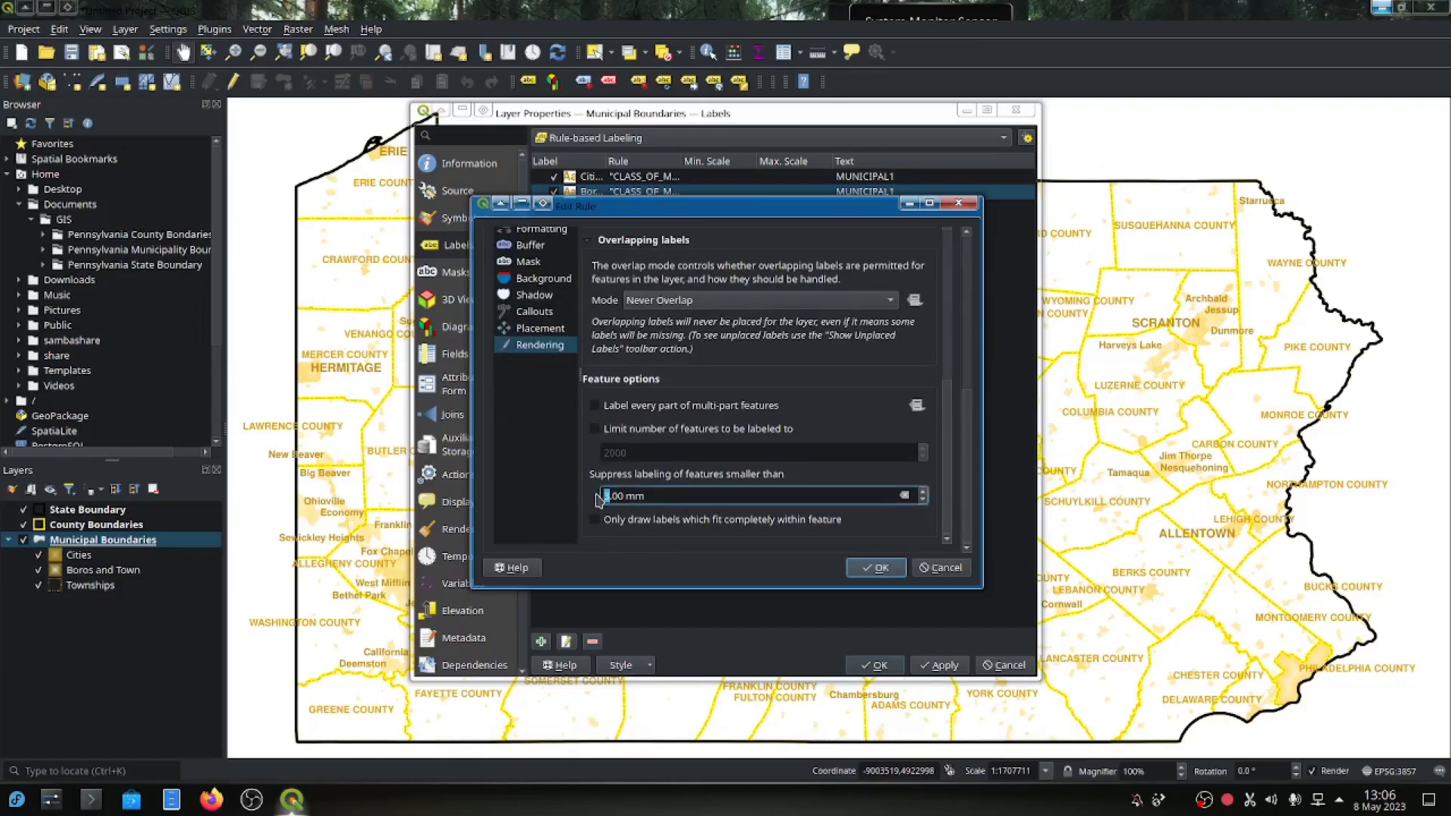
pyautogui.click(878, 569)
pyautogui.click(880, 667)
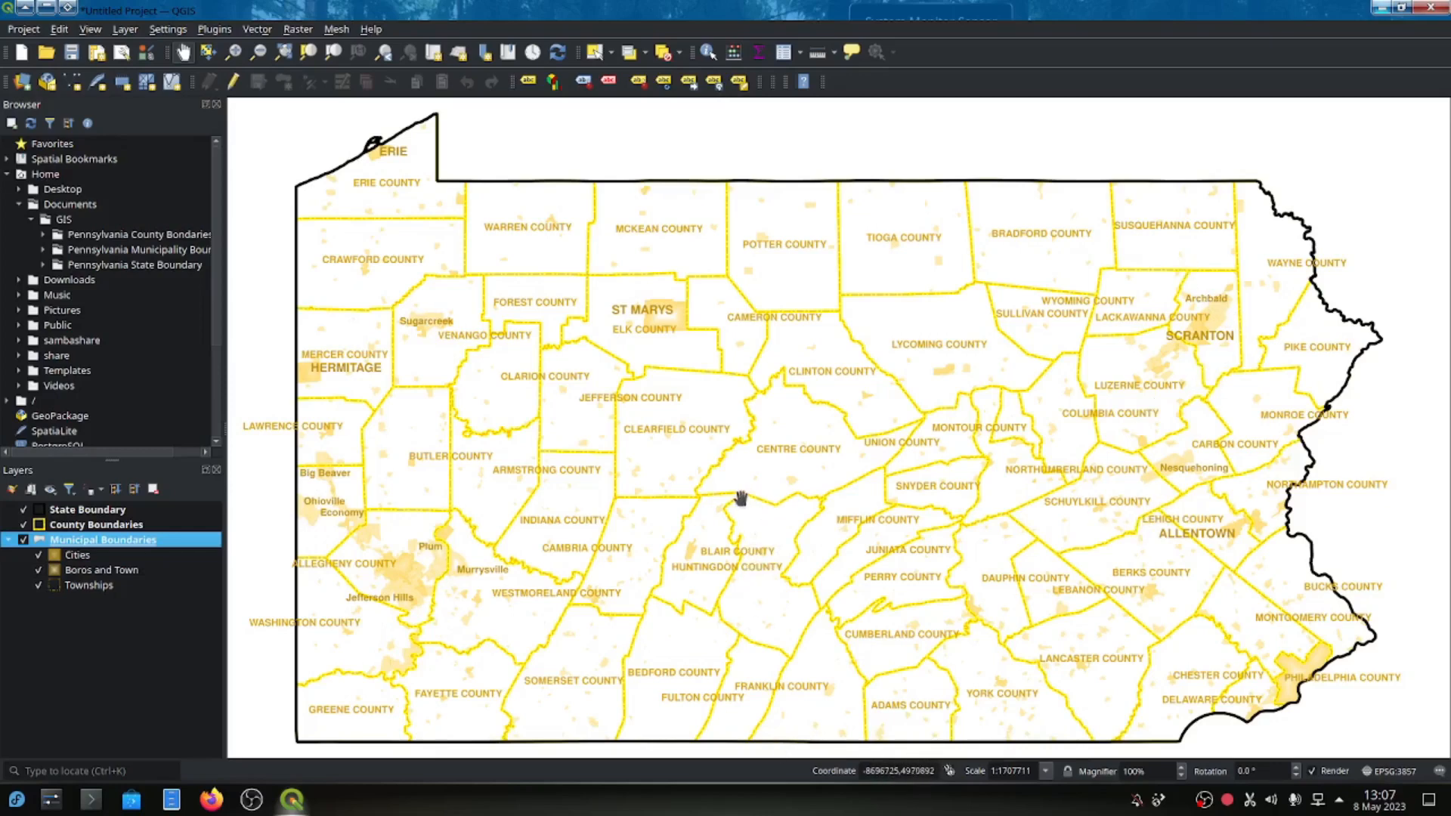
# Examine the city and boro labels around Pittsburgh and Beaver Falls at several scales and return to the full map extent.
pyautogui.scroll(1, 380, 579)
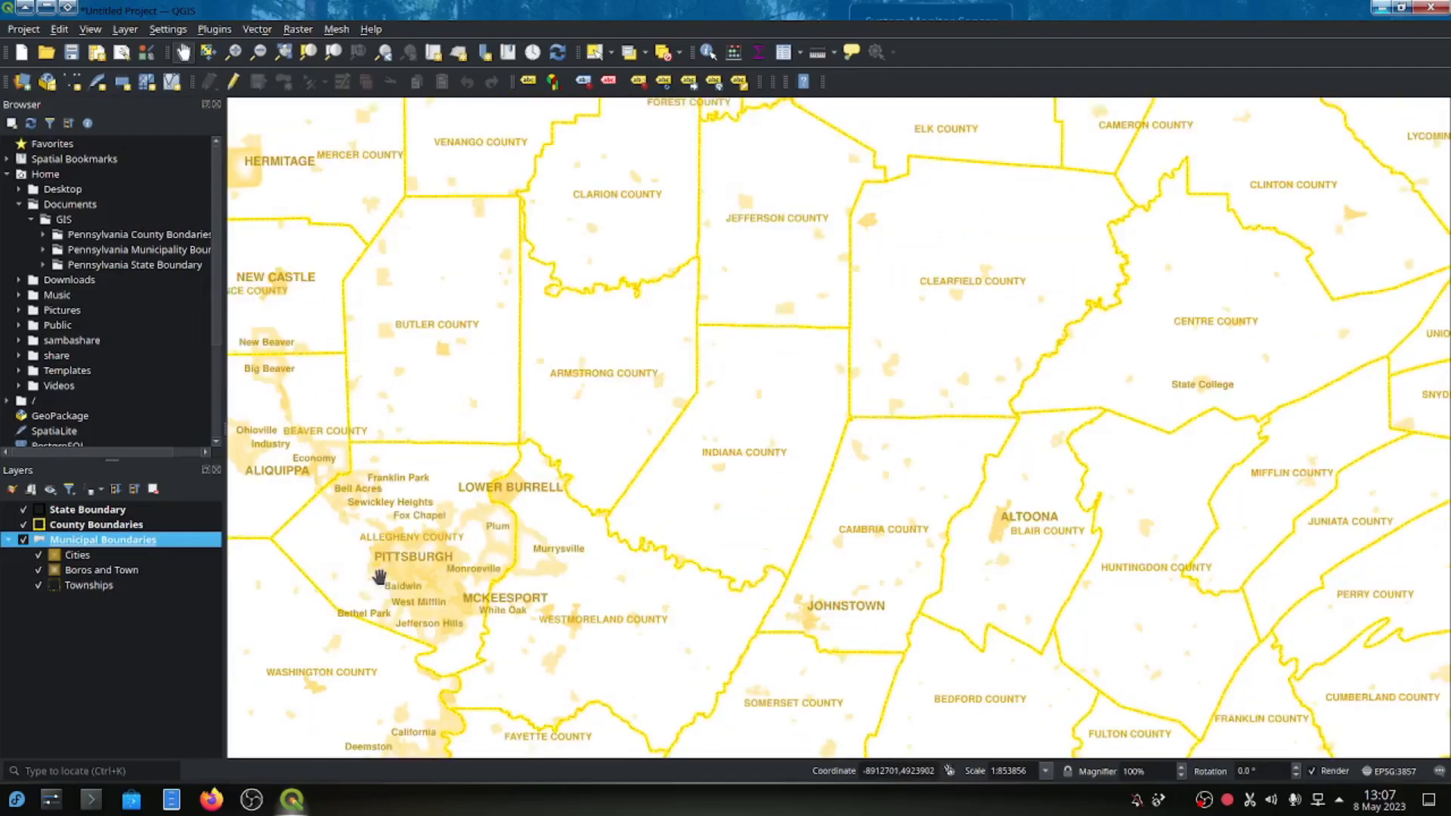
pyautogui.scroll(1, 395, 586)
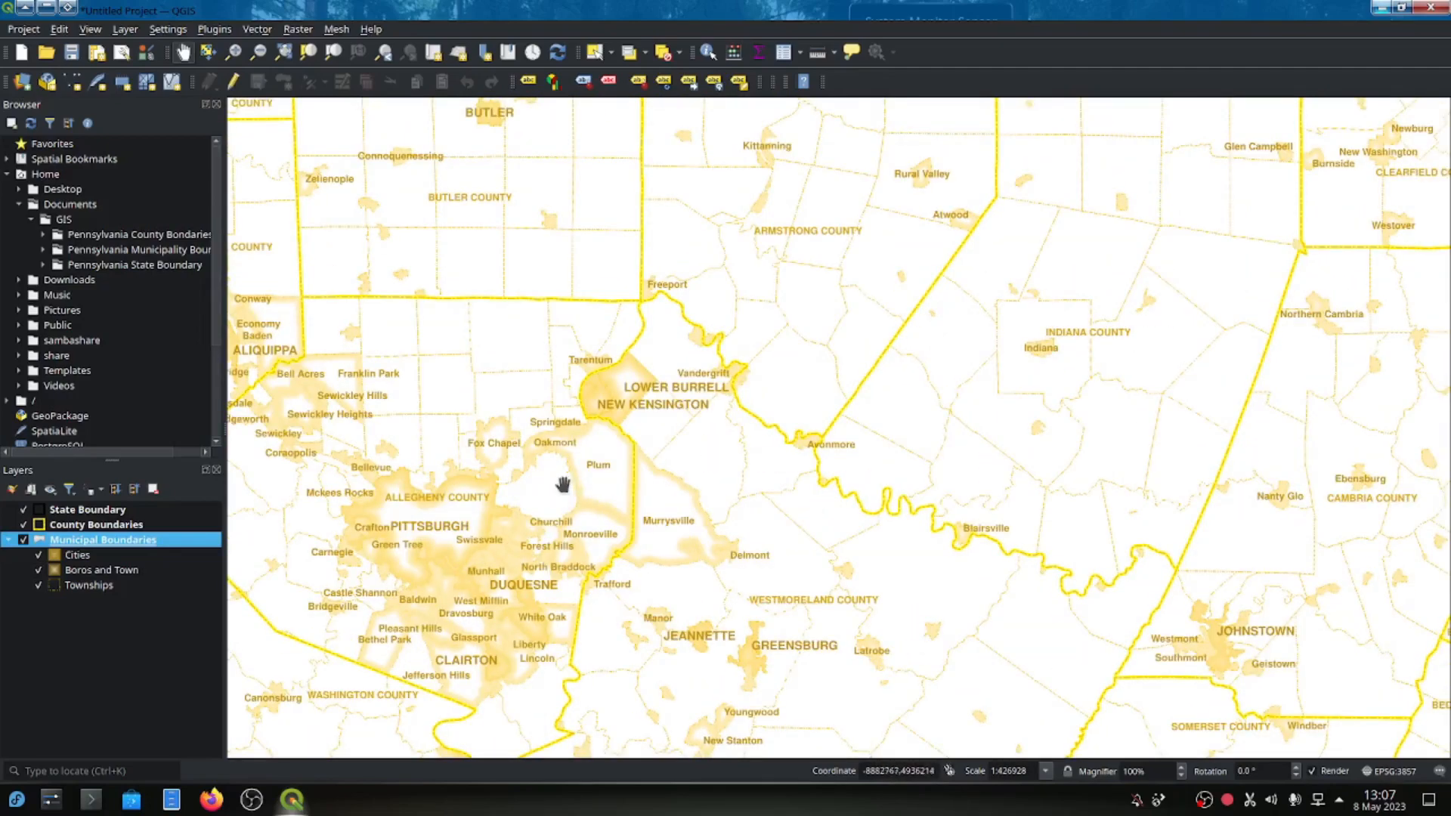
pyautogui.moveTo(483, 653); pyautogui.dragTo(812, 621)
pyautogui.scroll(1, 777, 469)
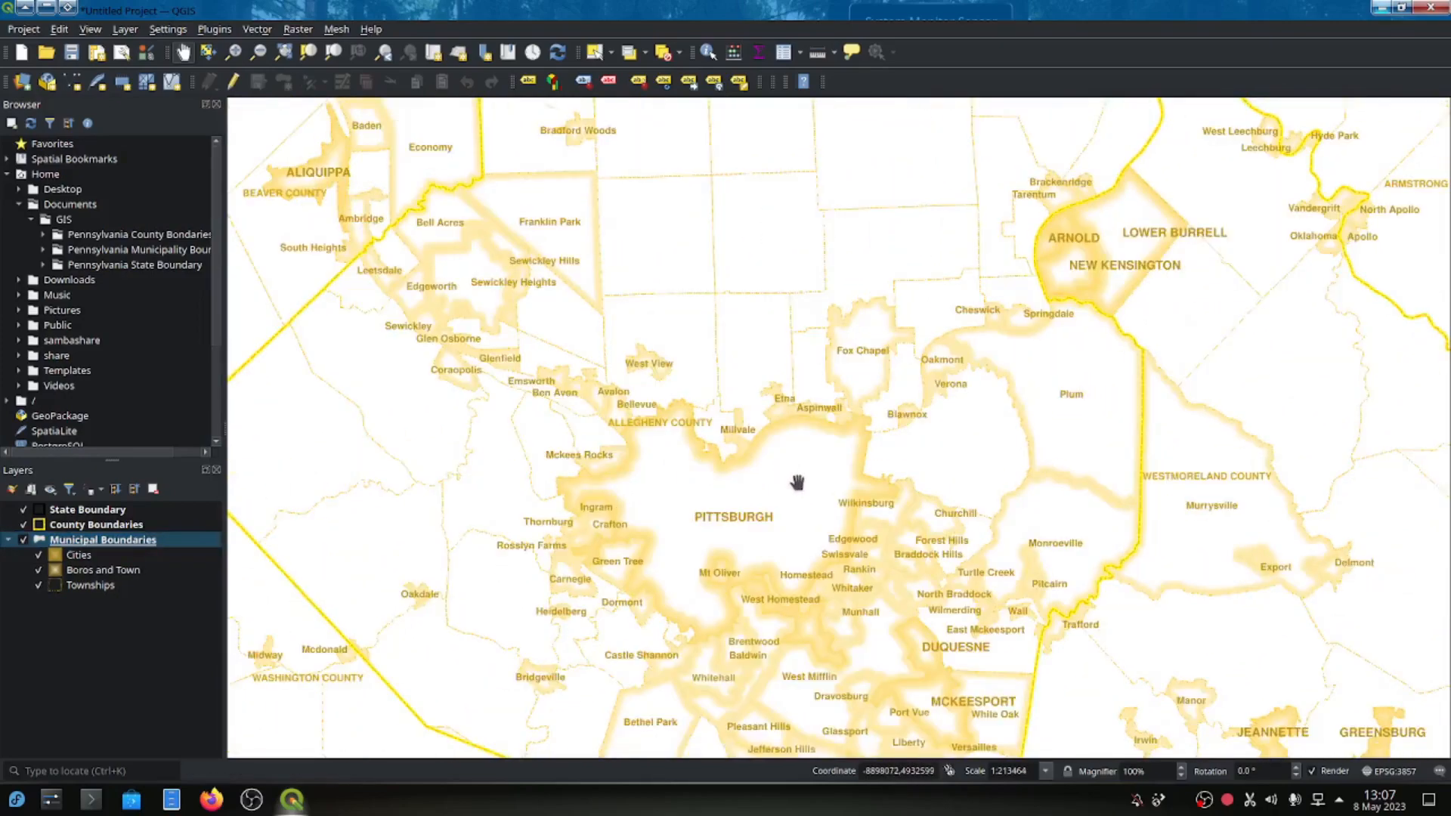
pyautogui.moveTo(860, 669); pyautogui.dragTo(937, 705)
pyautogui.moveTo(670, 424); pyautogui.dragTo(940, 745)
pyautogui.moveTo(670, 390); pyautogui.dragTo(823, 662)
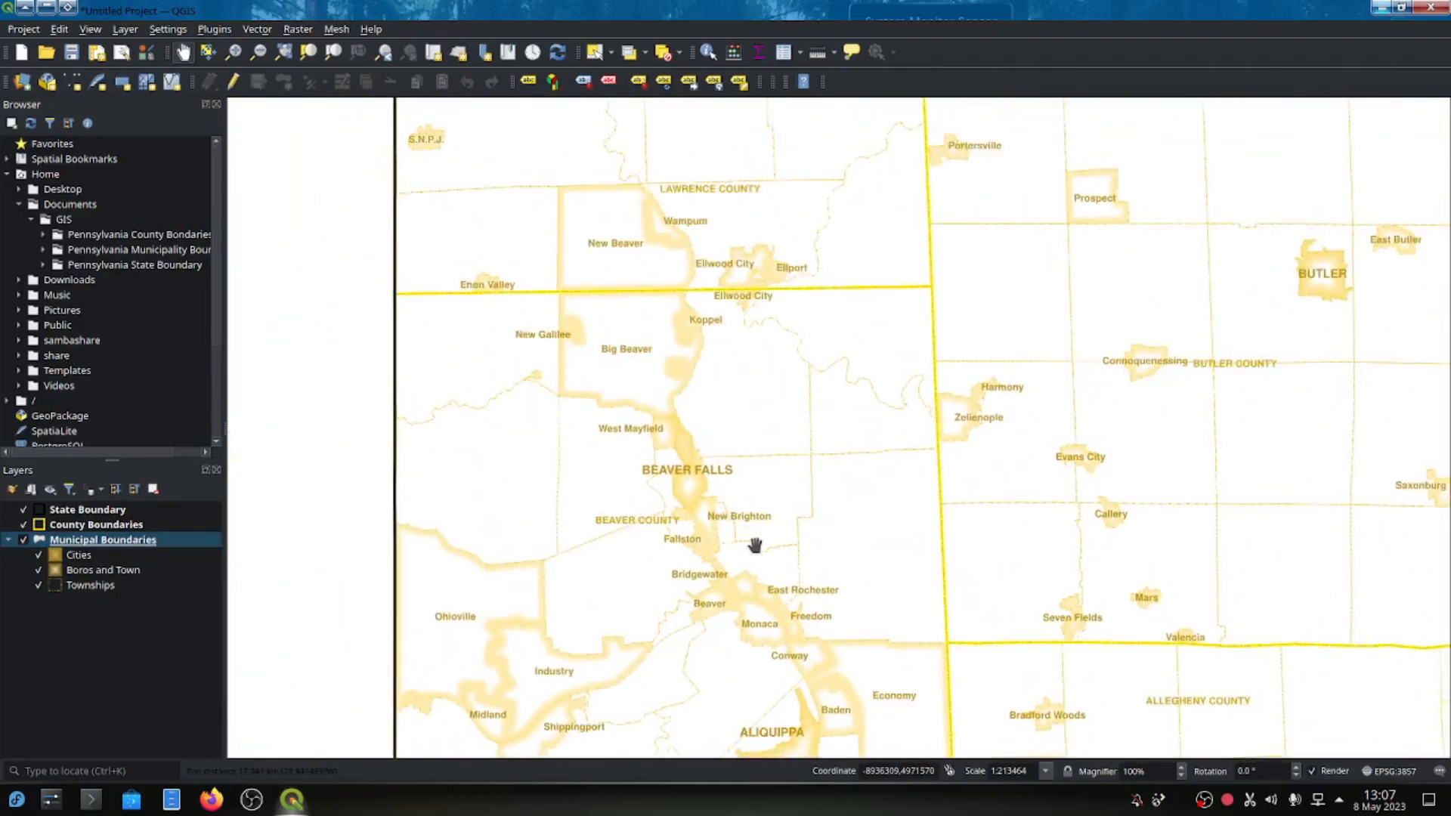
pyautogui.scroll(-2, 755, 544)
pyautogui.moveTo(1004, 632); pyautogui.dragTo(583, 557)
pyautogui.scroll(-1, 947, 492)
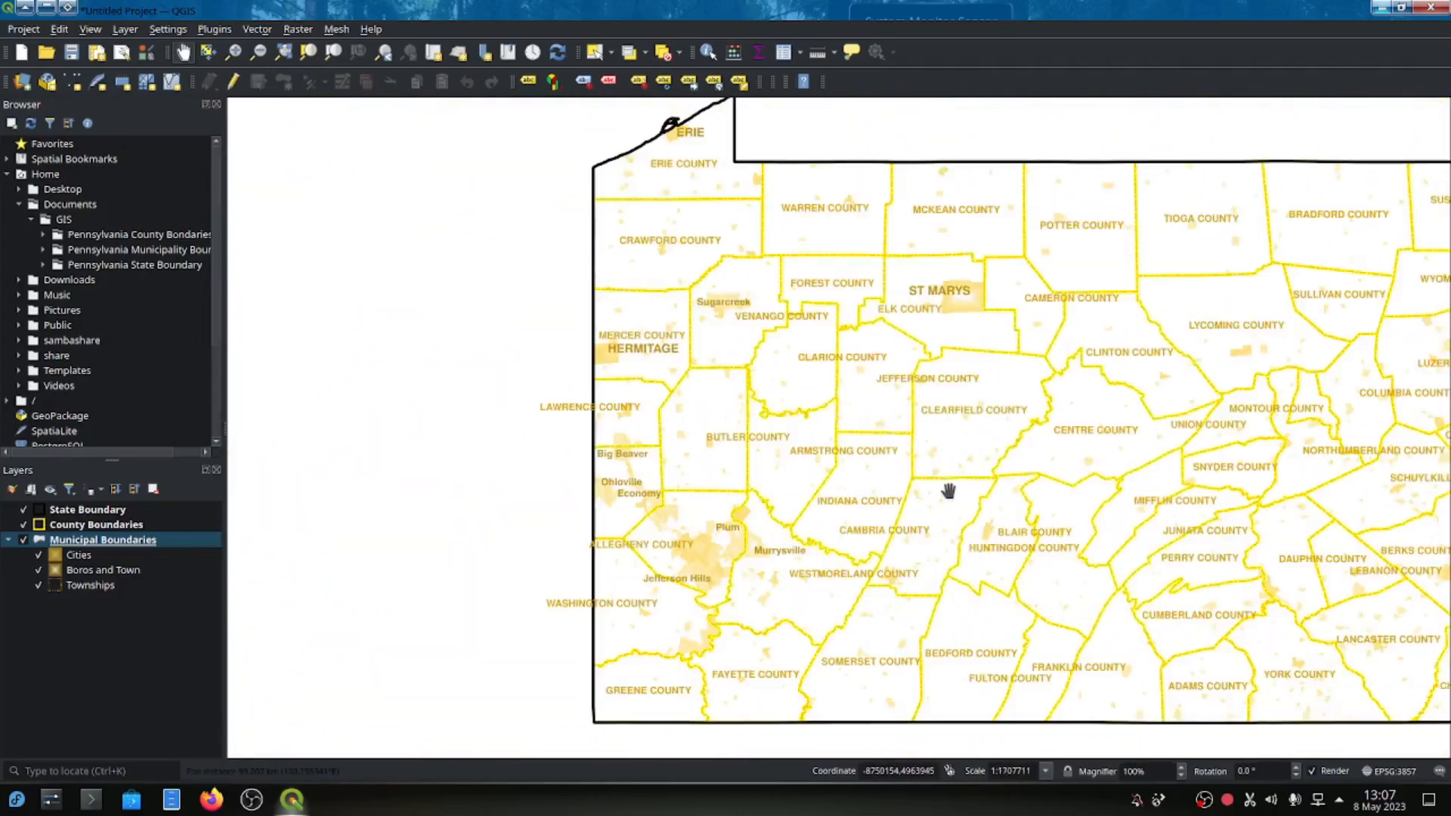
pyautogui.click(329, 57)
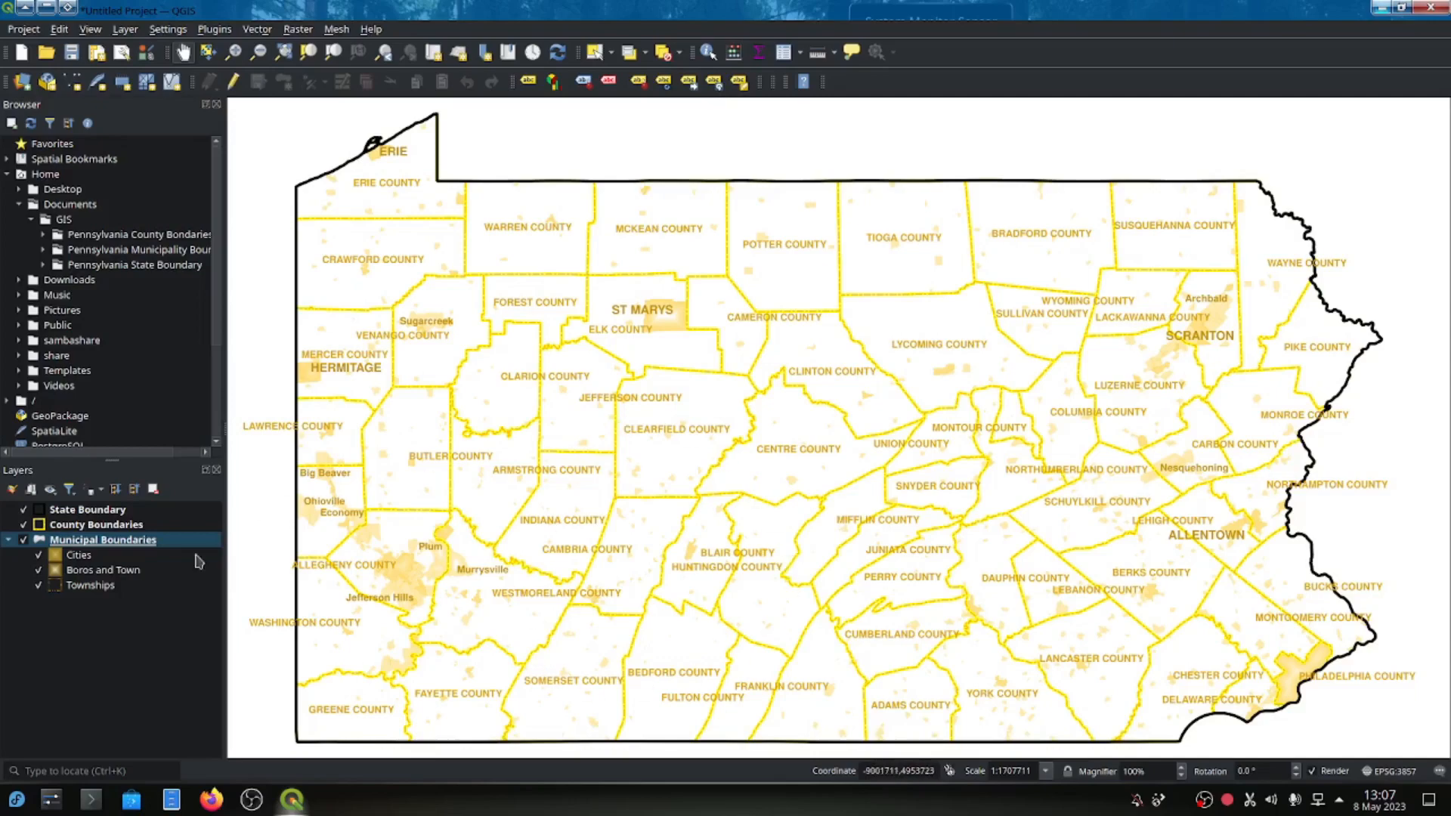
# Add a new label rule described as Townships to the Municipal Boundaries layer.
pyautogui.rightClick(163, 541)
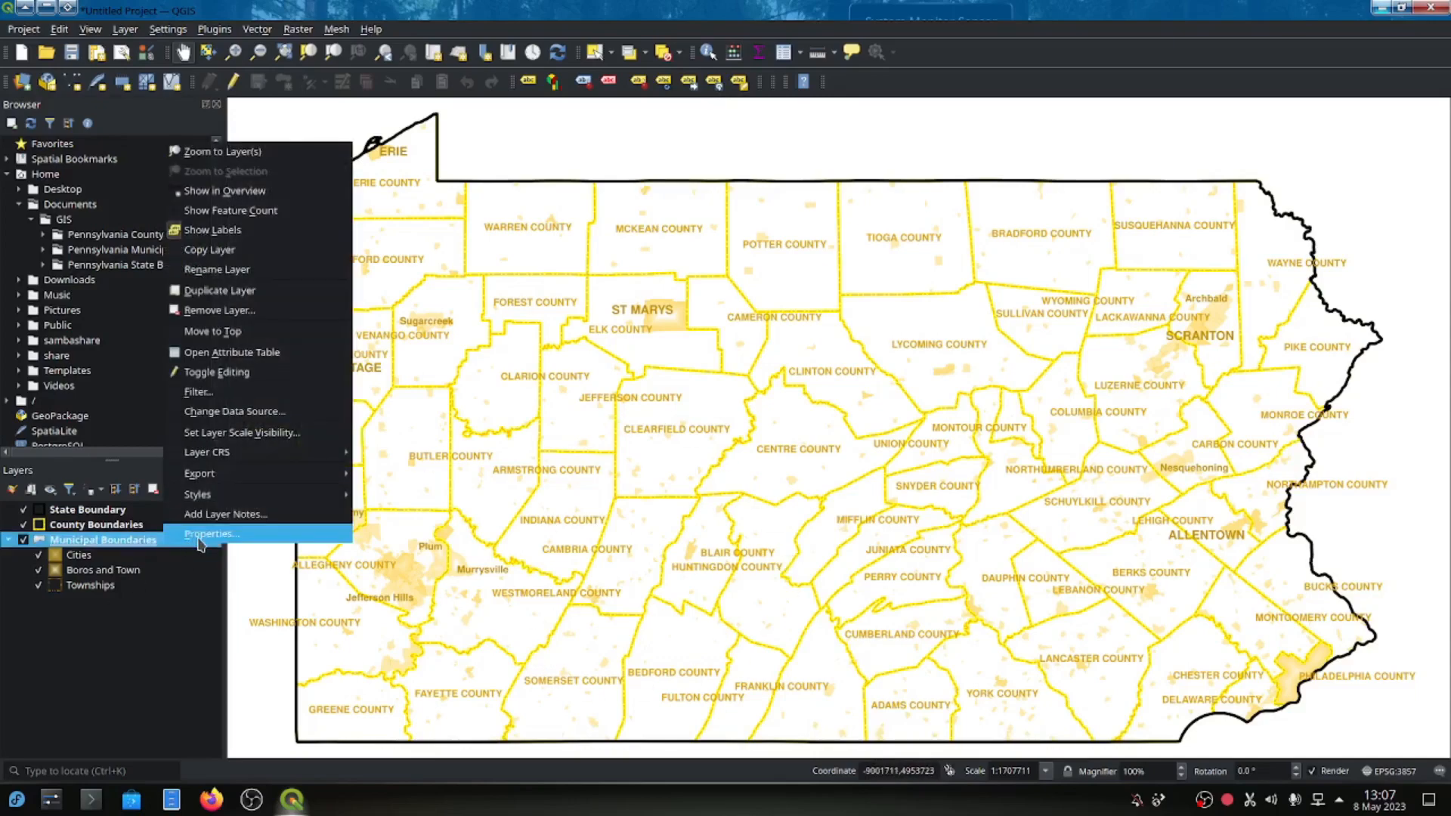
pyautogui.click(201, 537)
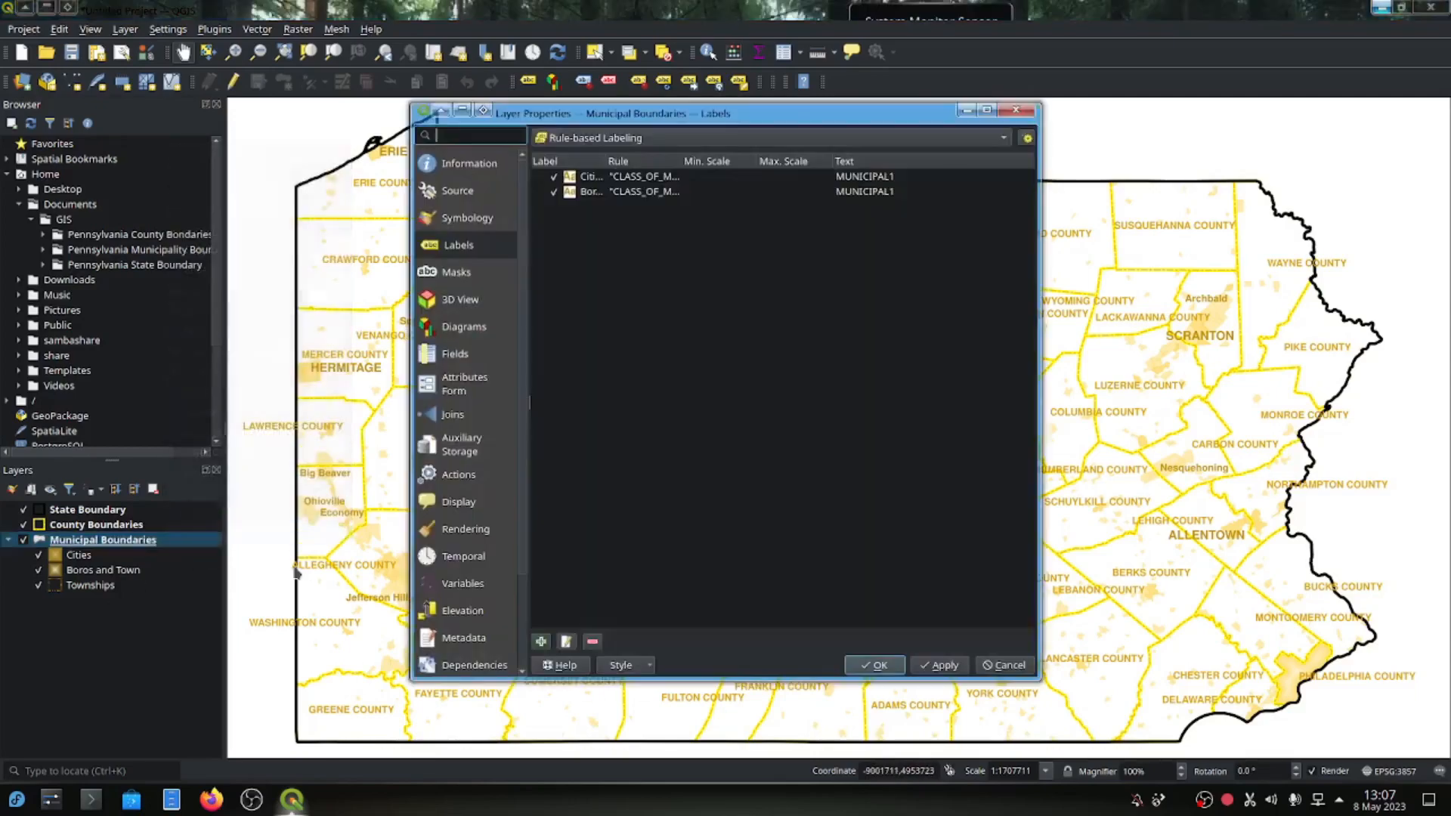
pyautogui.click(542, 642)
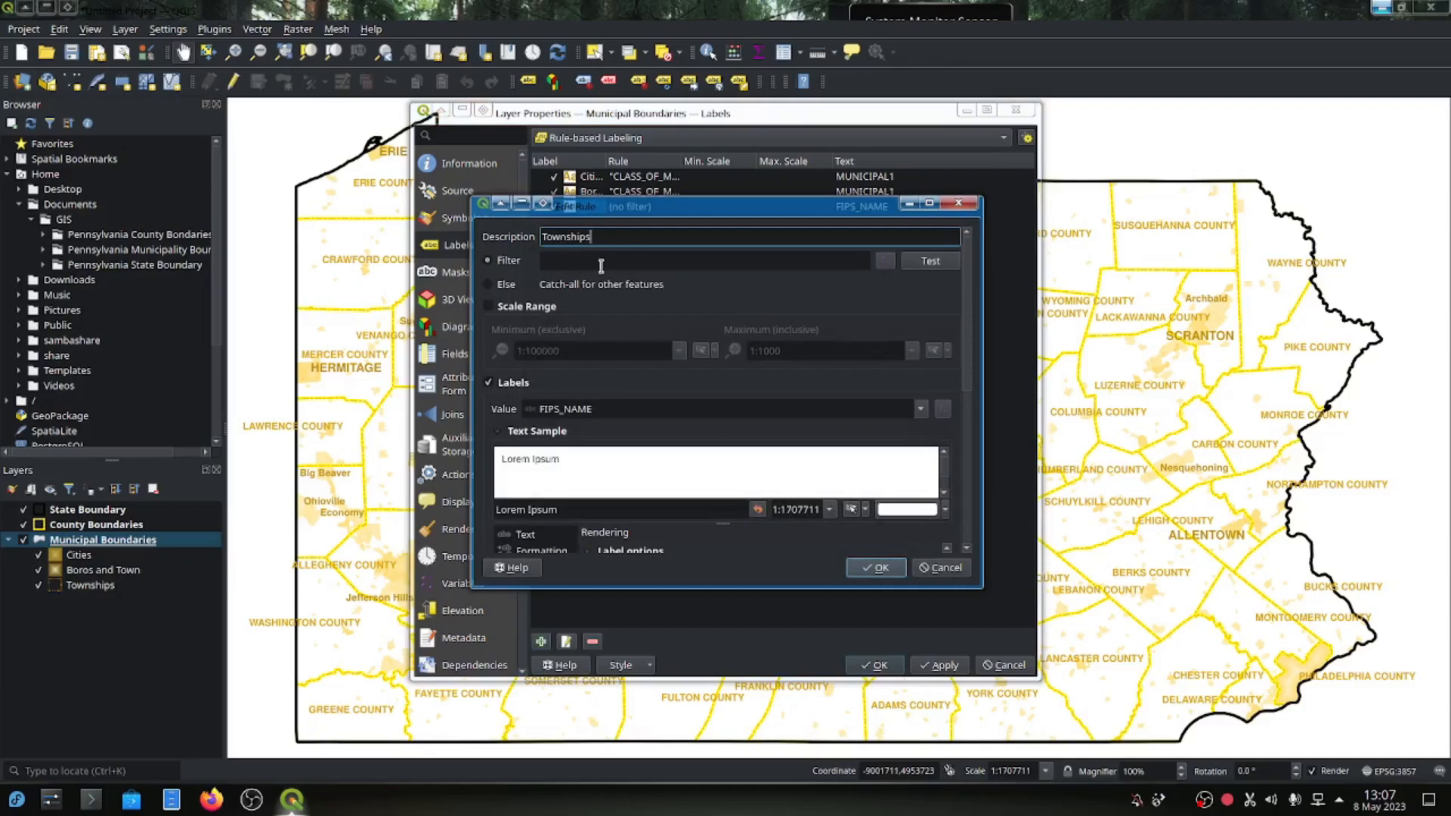
# Build the Townships rule filter with the condition "CLASS_OF_M" = '1TWP'.
pyautogui.click(886, 263)
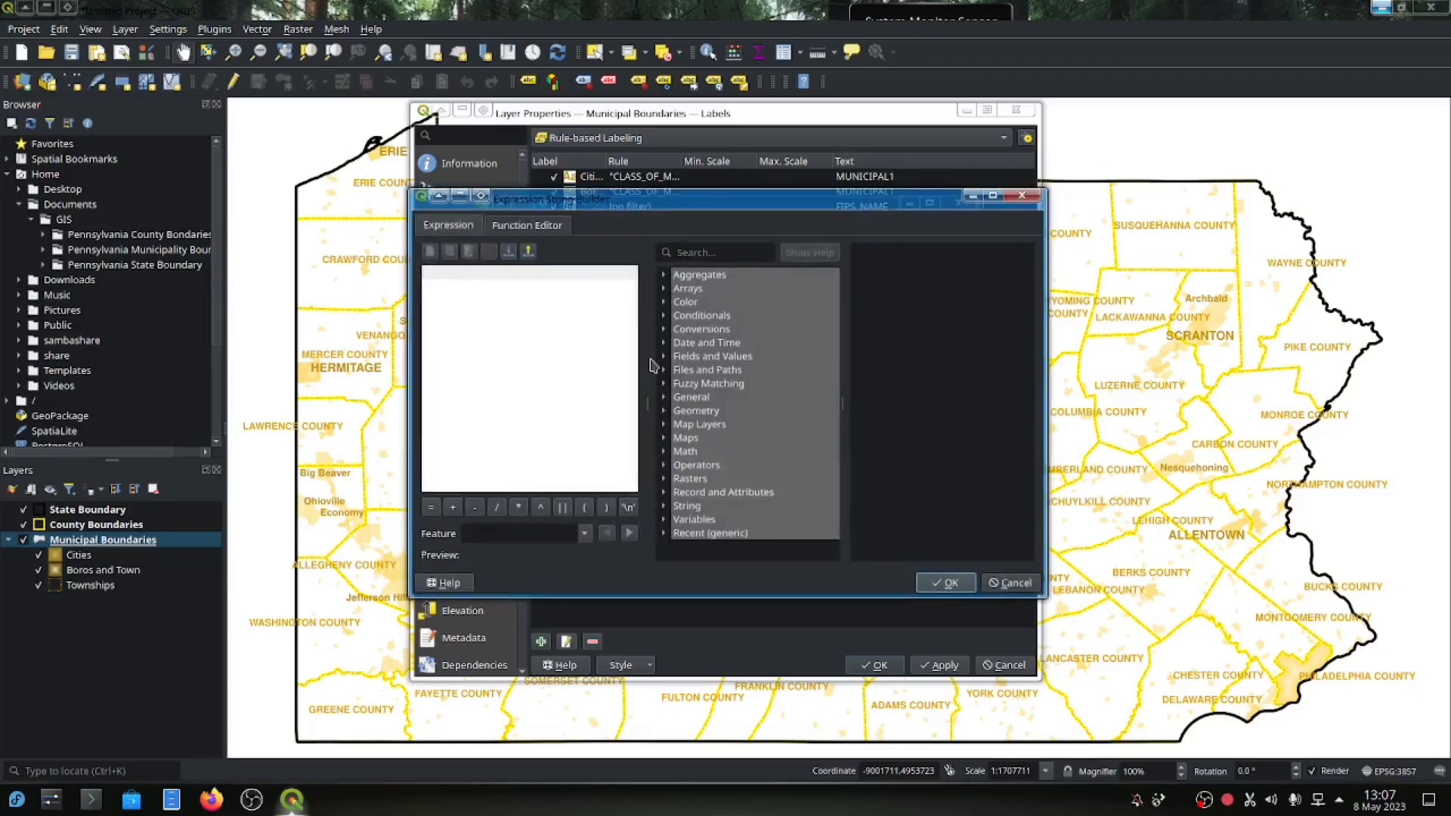
pyautogui.click(663, 358)
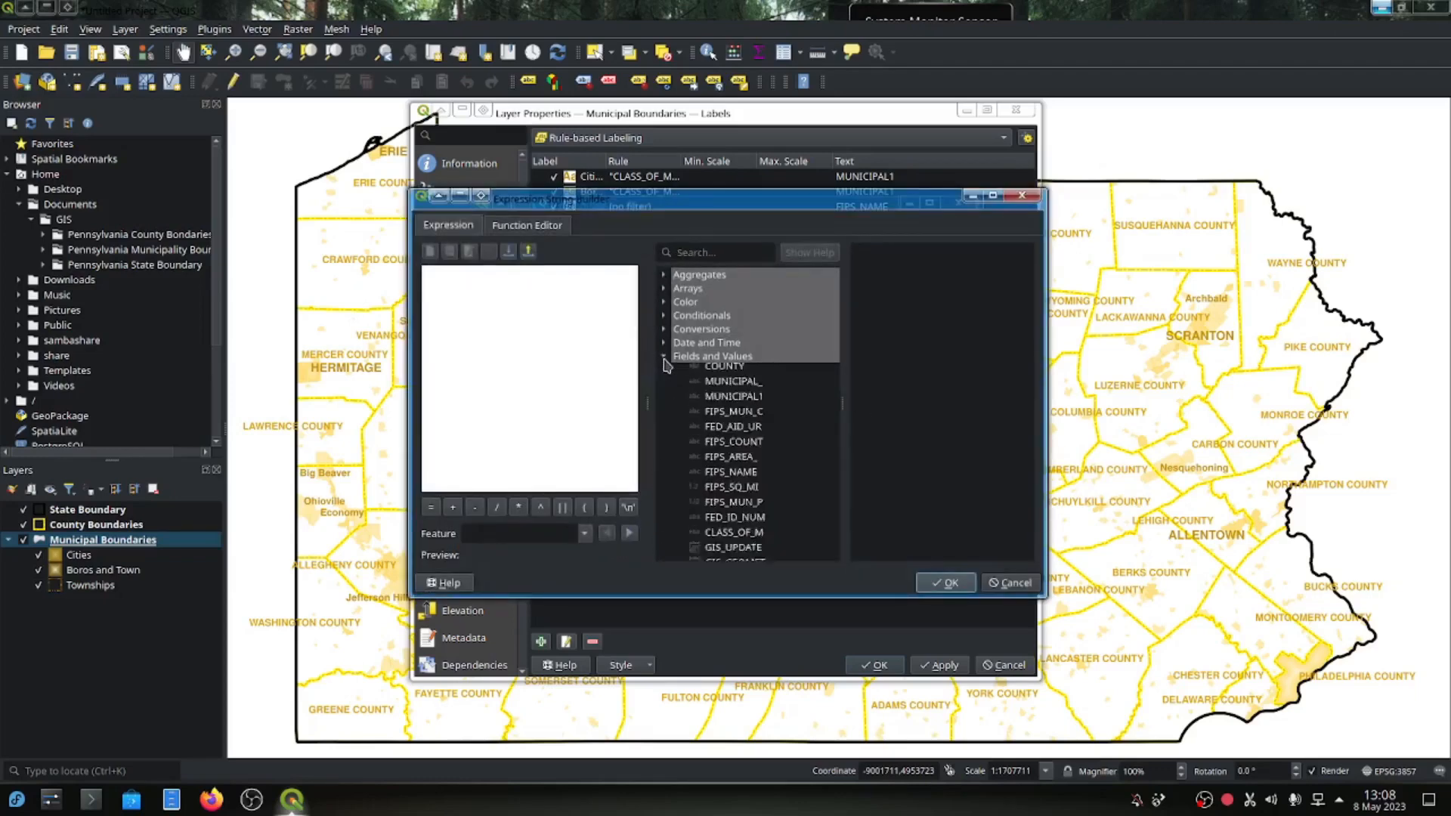
pyautogui.scroll(-2, 764, 446)
pyautogui.scroll(-2, 763, 446)
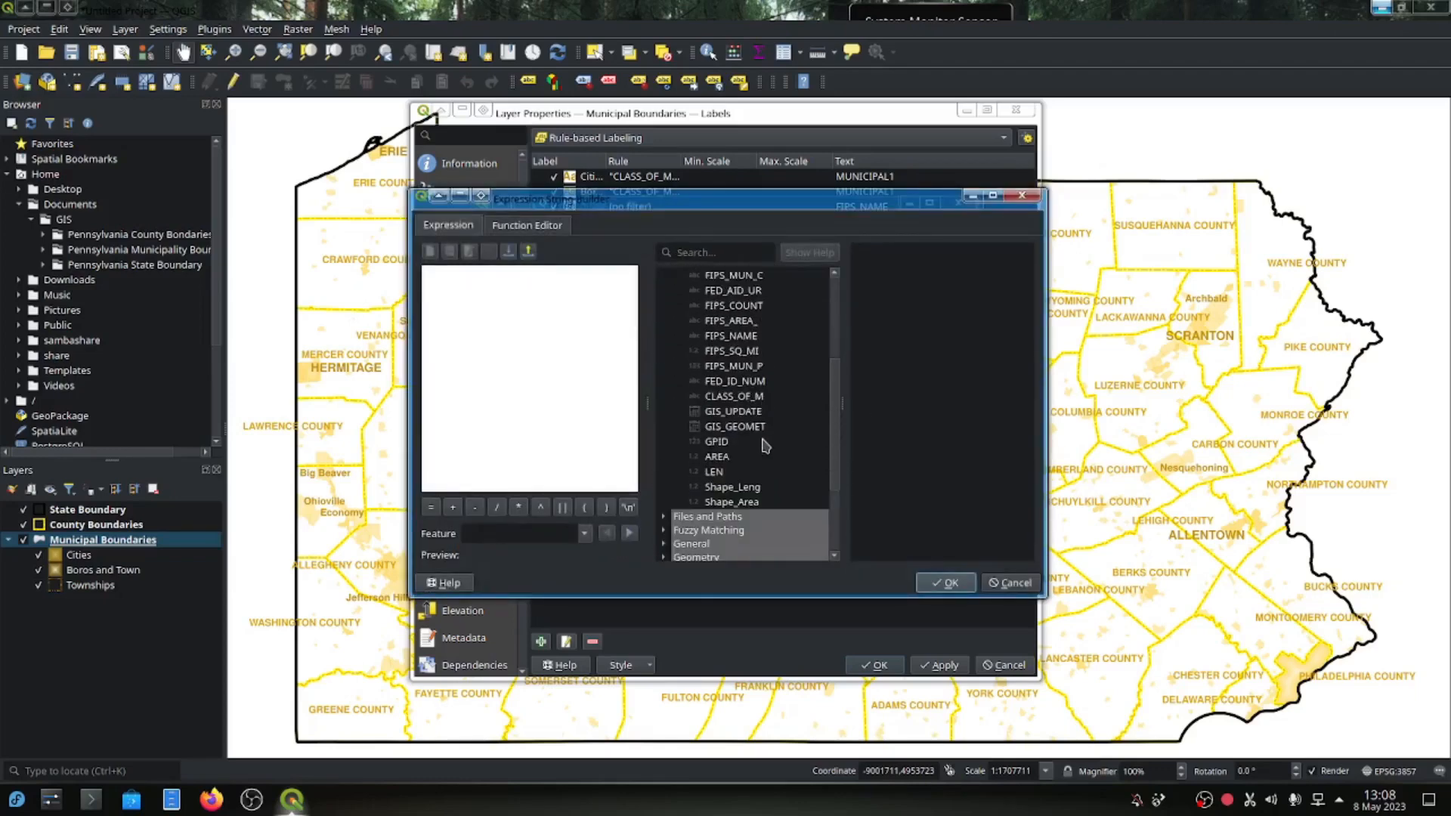
pyautogui.doubleClick(746, 399)
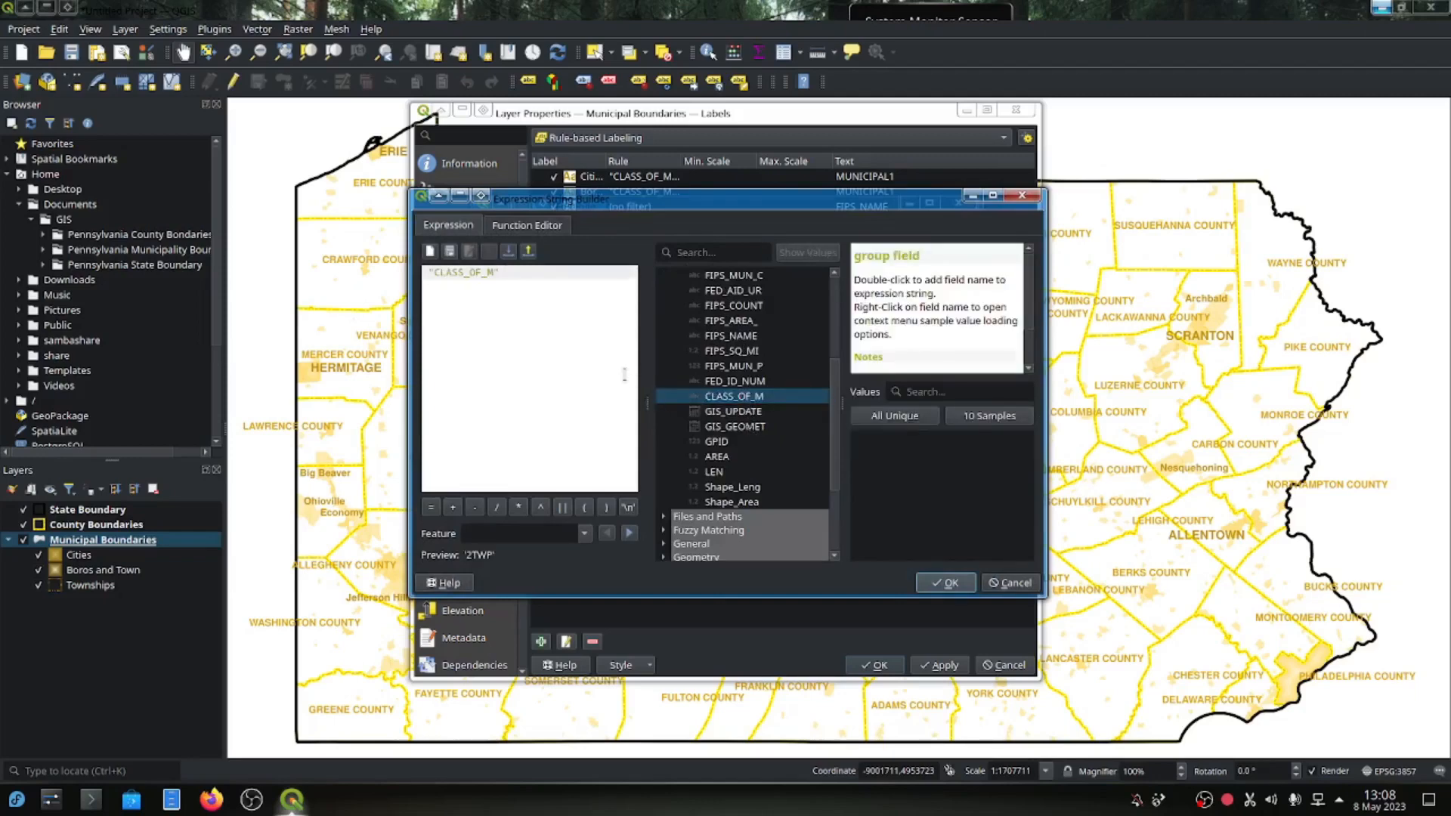
pyautogui.write('=')
pyautogui.click(896, 415)
pyautogui.doubleClick(869, 439)
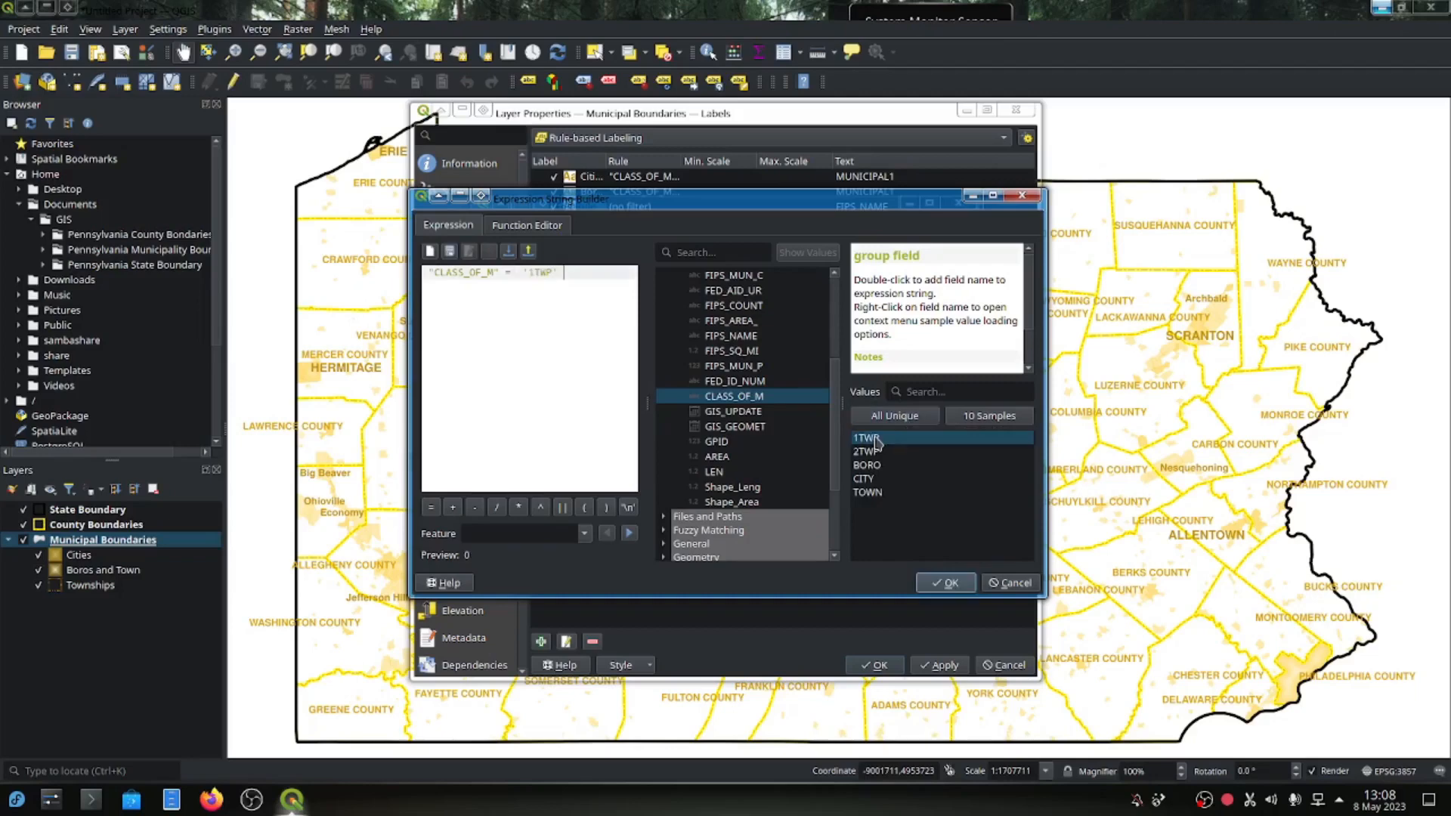
# Extend the Townships filter with OR "CLASS_OF_M" = '2TWP' and accept the expression.
pyautogui.write('OR')
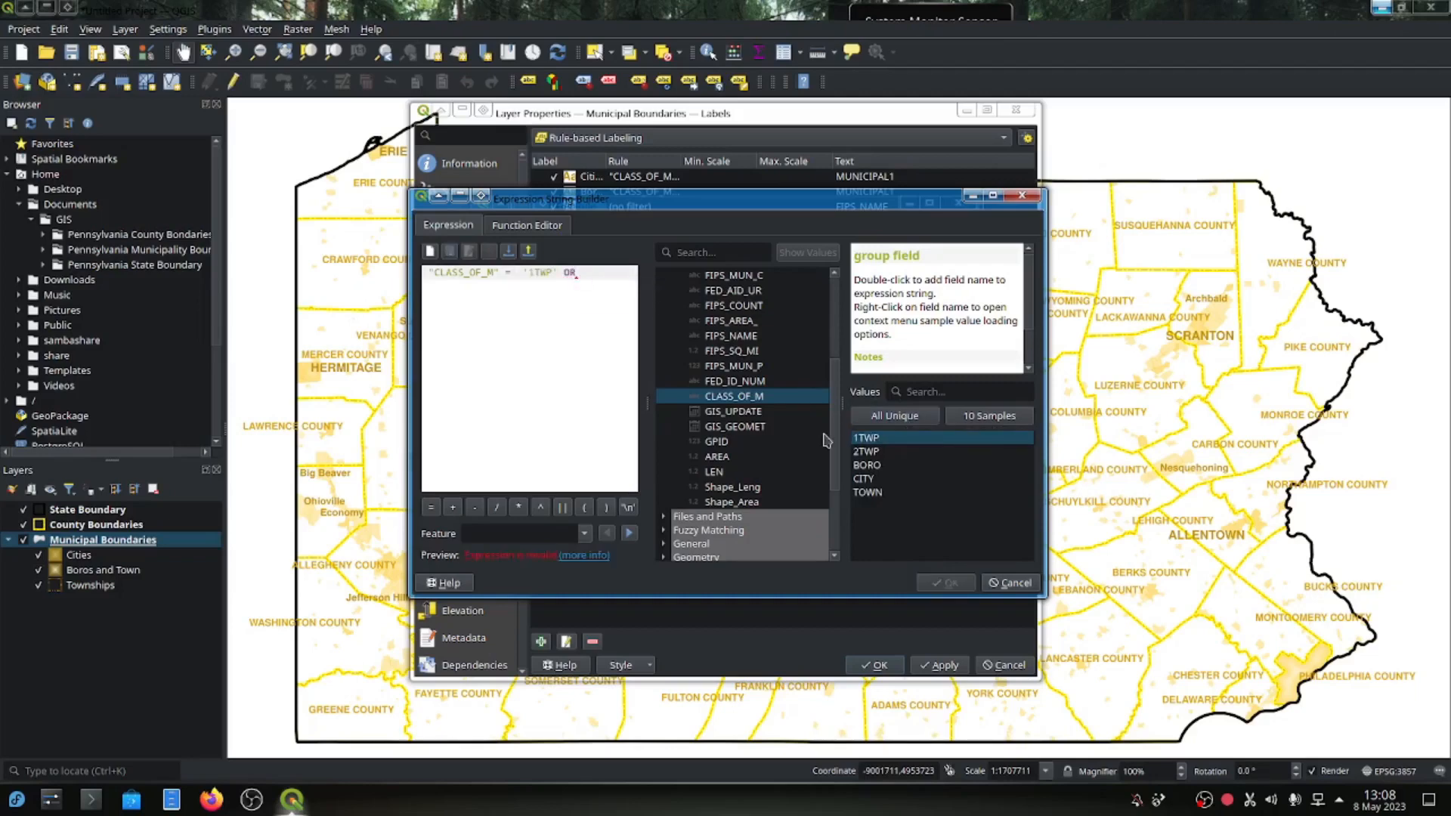
pyautogui.doubleClick(714, 399)
pyautogui.write('=')
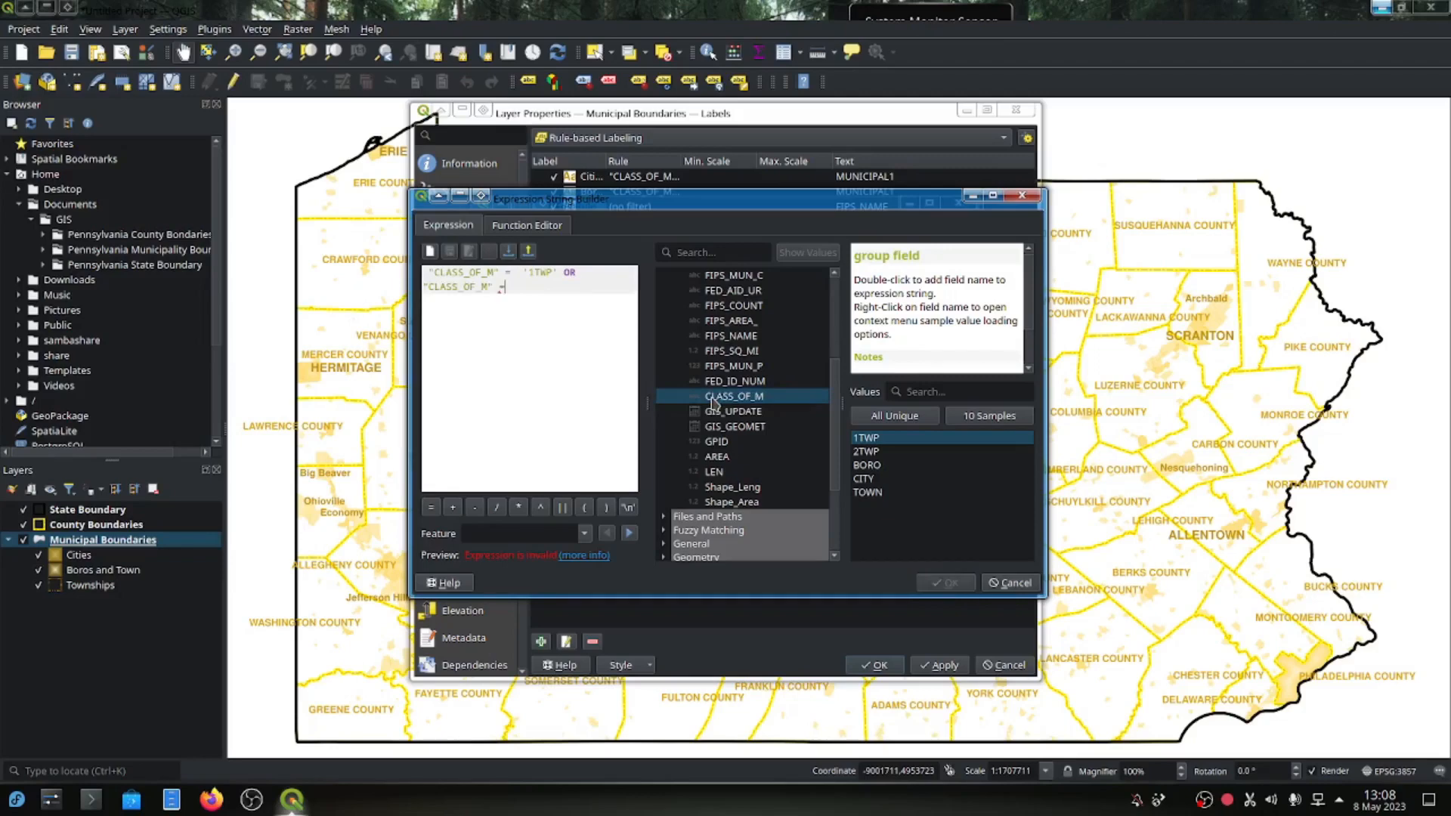
pyautogui.doubleClick(866, 452)
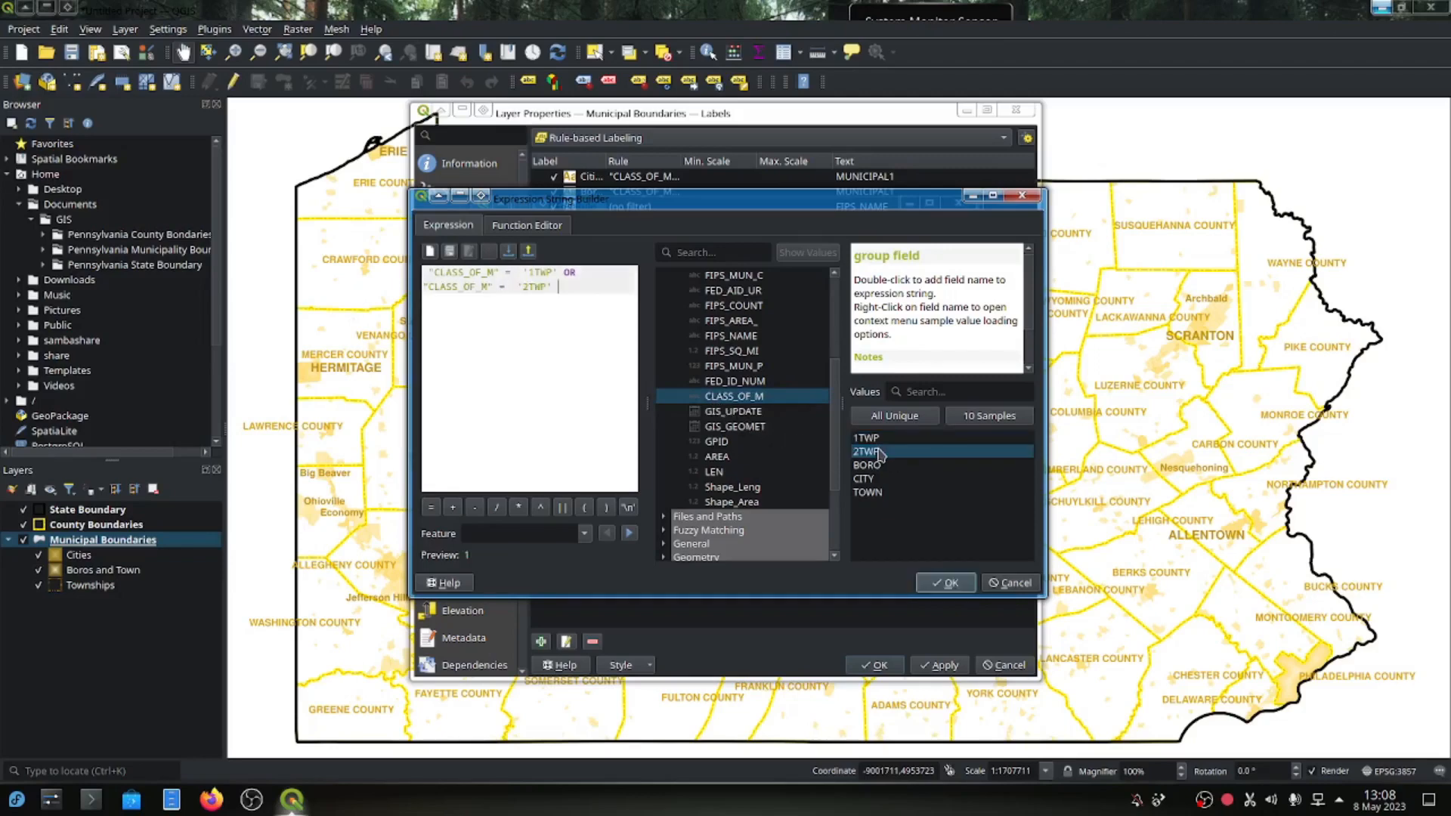
pyautogui.click(945, 584)
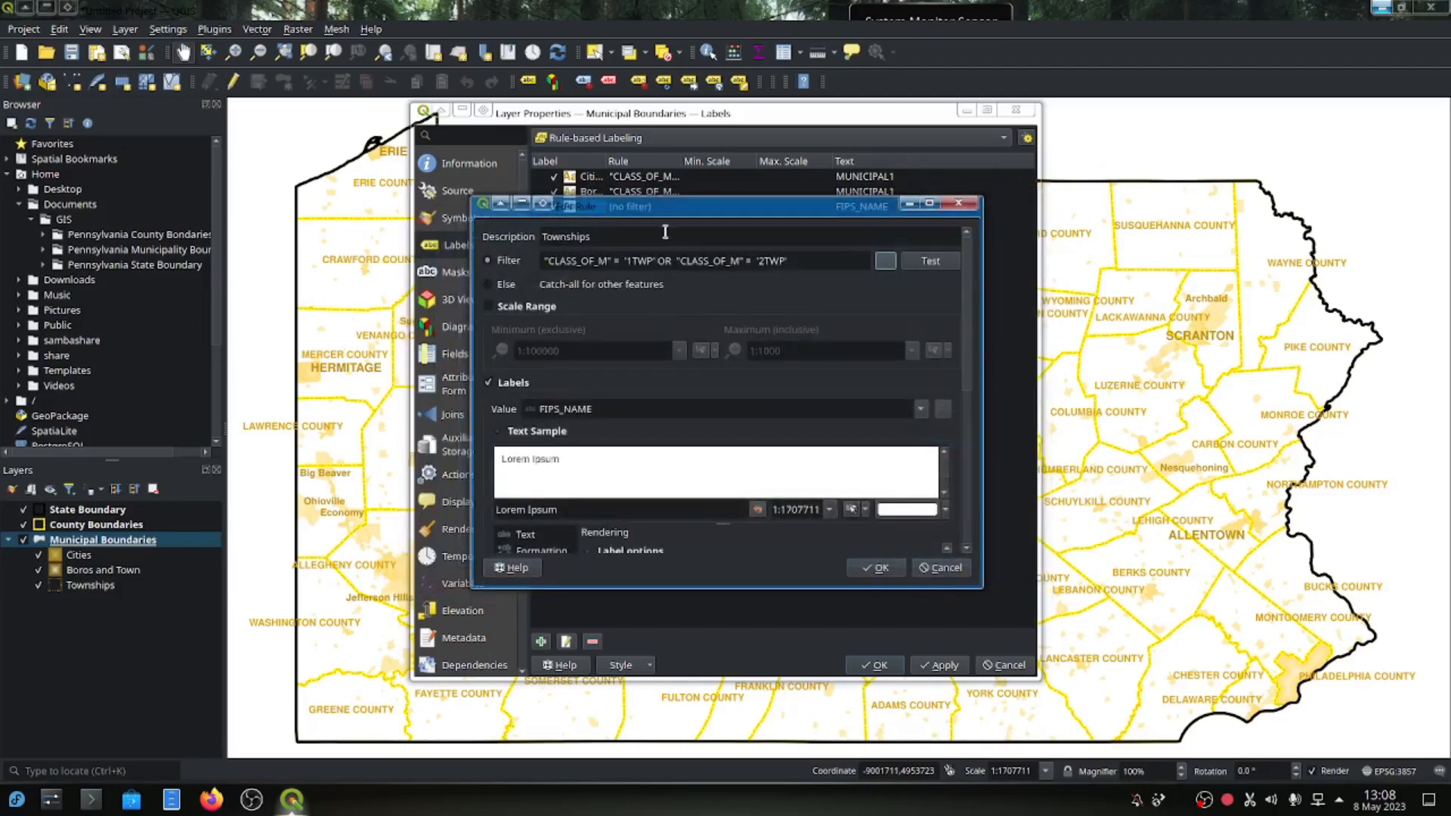
# Enable a scale range for the Townships rule from minimum 1:500000 to maximum 1:1, using FIPS_NAME as the label field.
pyautogui.click(527, 308)
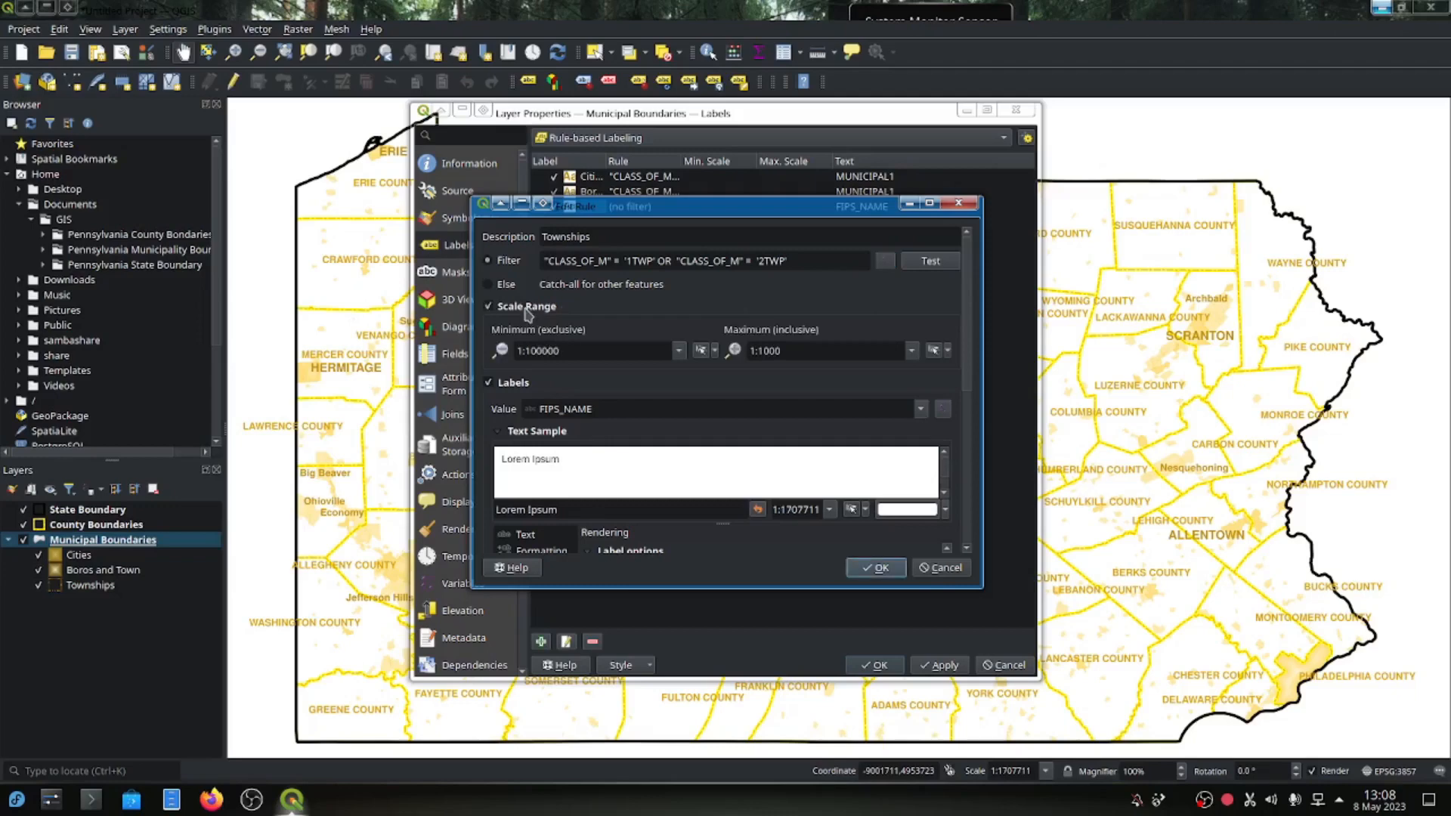
pyautogui.click(529, 352)
pyautogui.press('Tab')
pyautogui.press('Tab')
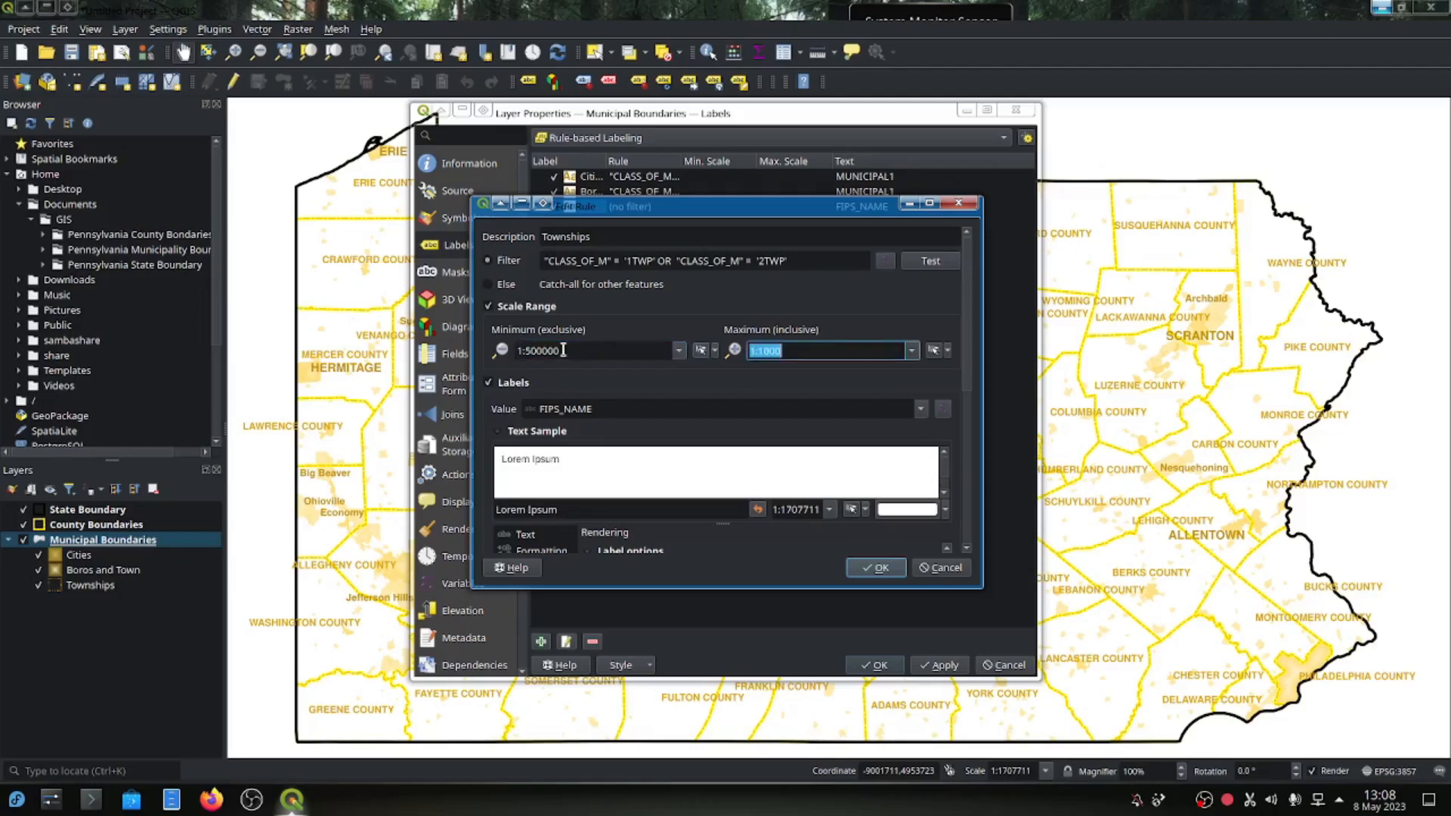
pyautogui.write('1')
pyautogui.press('Tab')
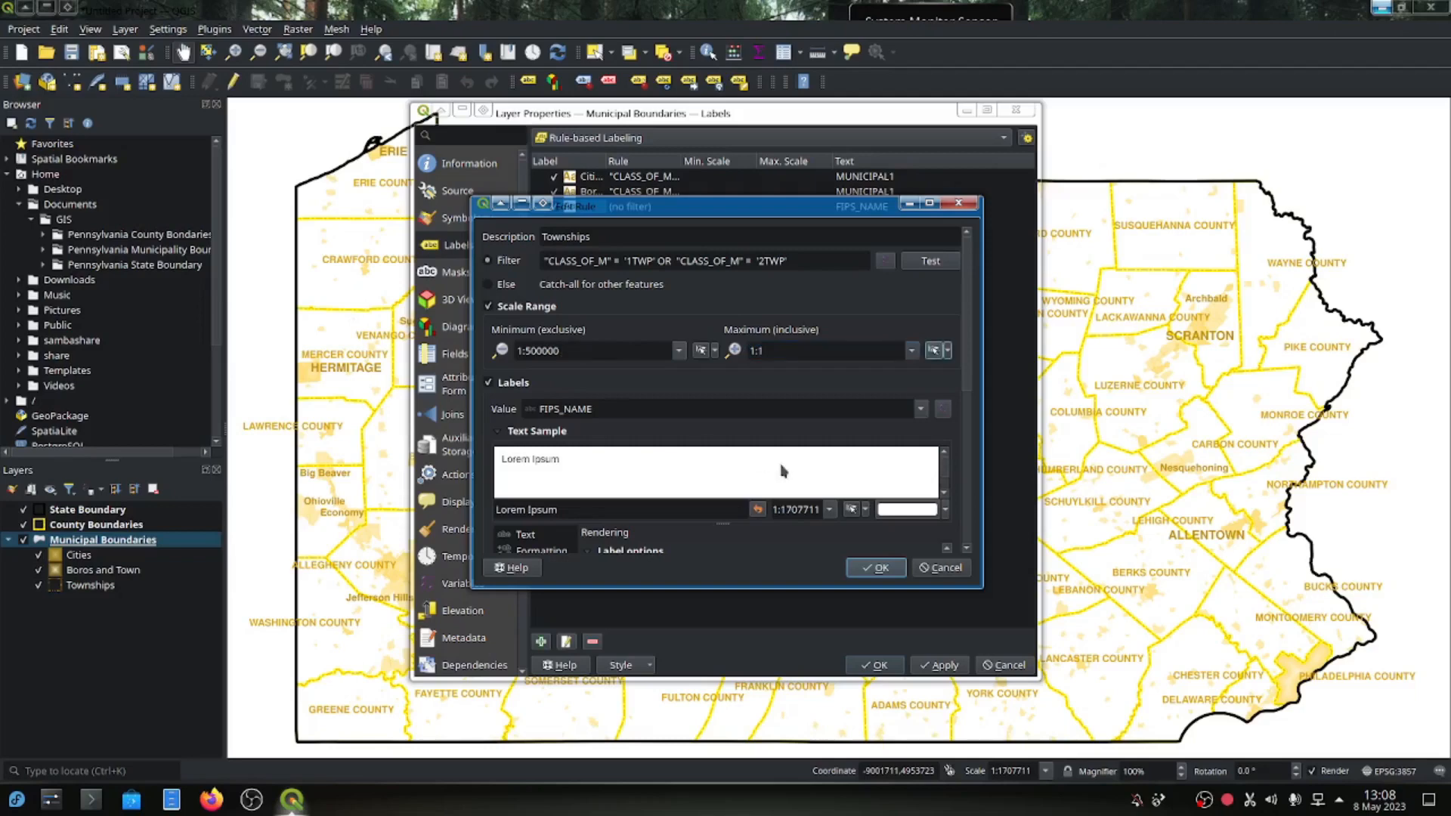
pyautogui.click(920, 414)
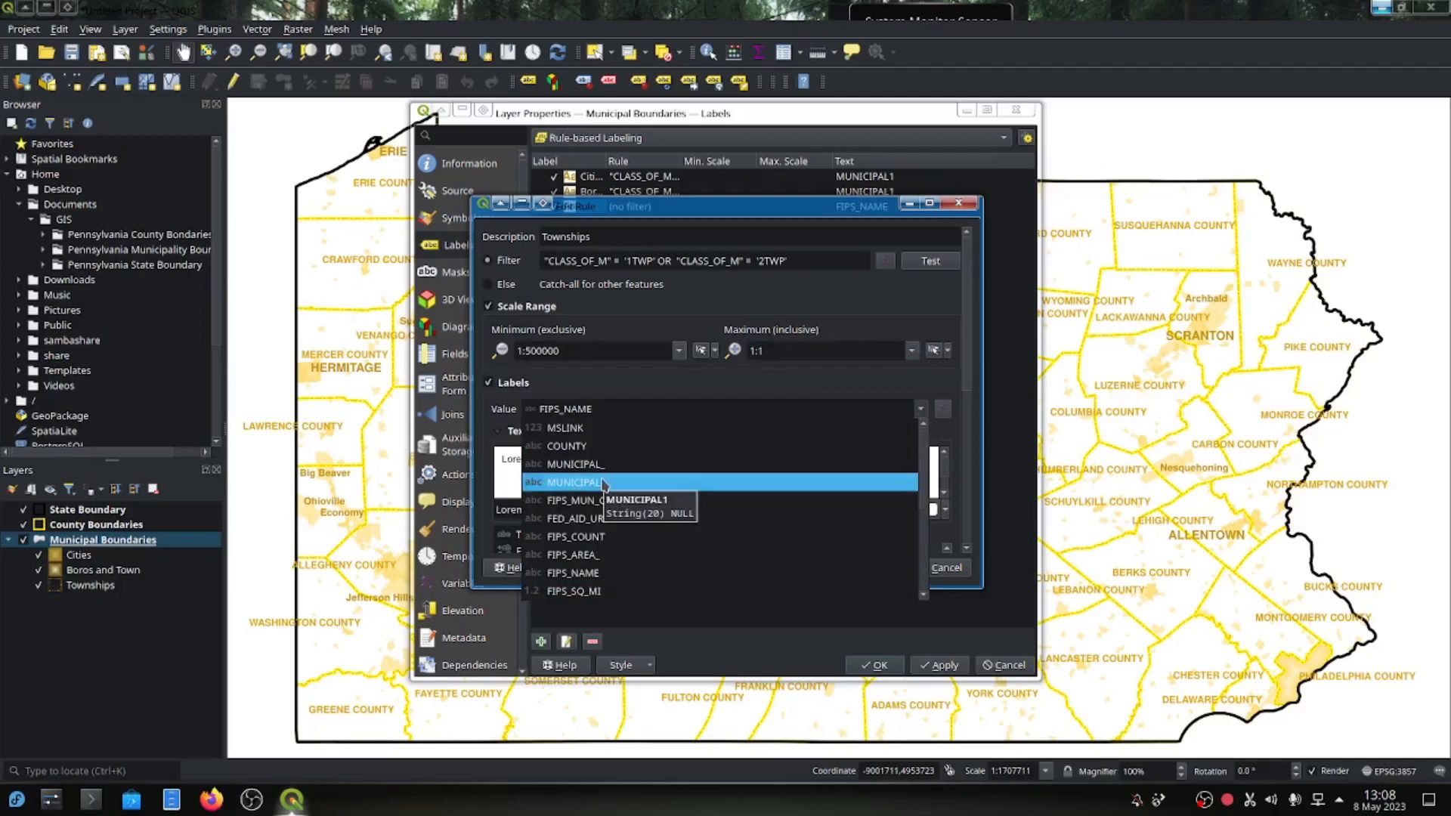
pyautogui.click(706, 414)
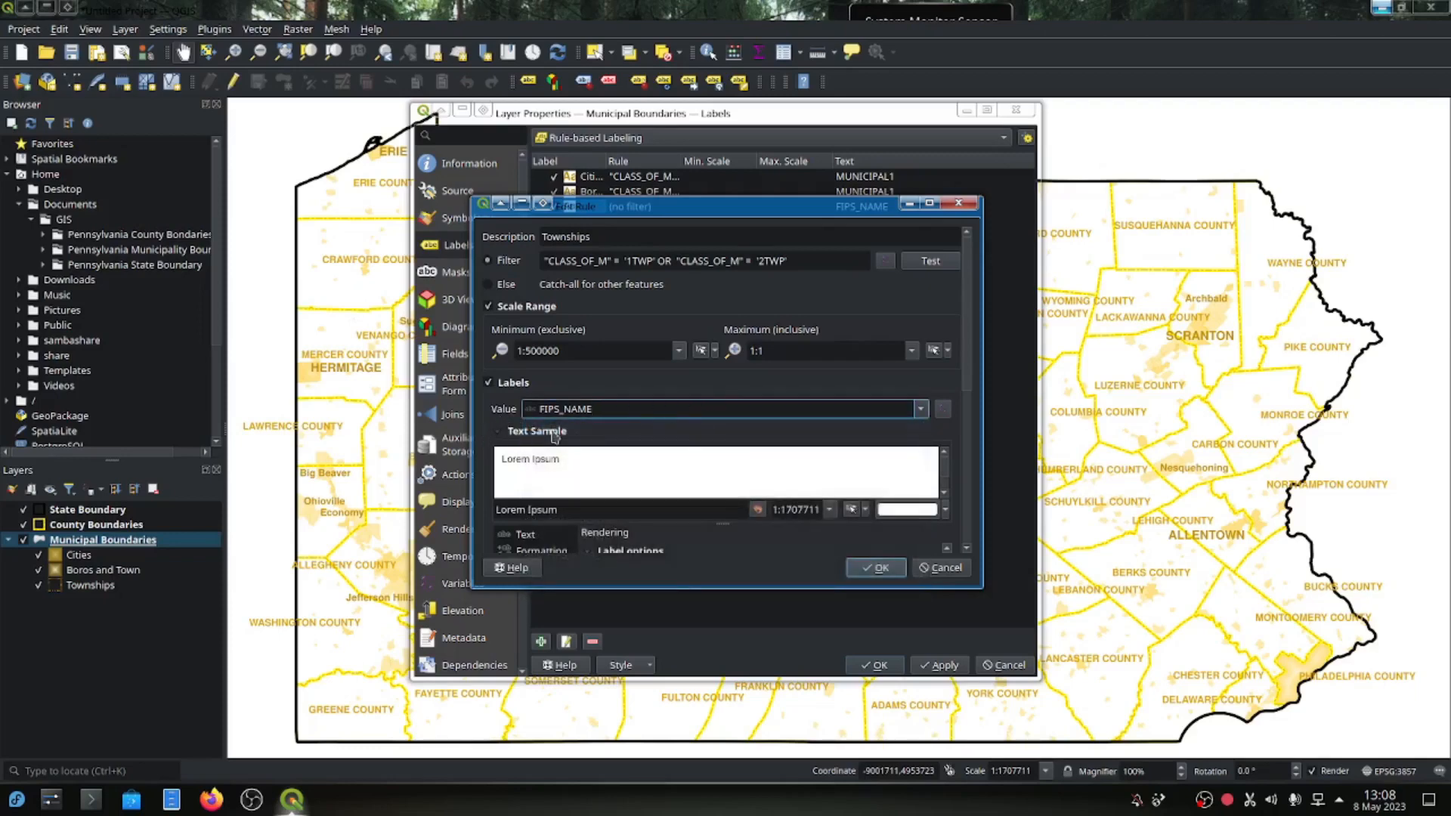
# Replace the FIPS_NAME label expression of the Townships rule with concat( "MUNICIPAL1" , " TWP").
pyautogui.click(943, 413)
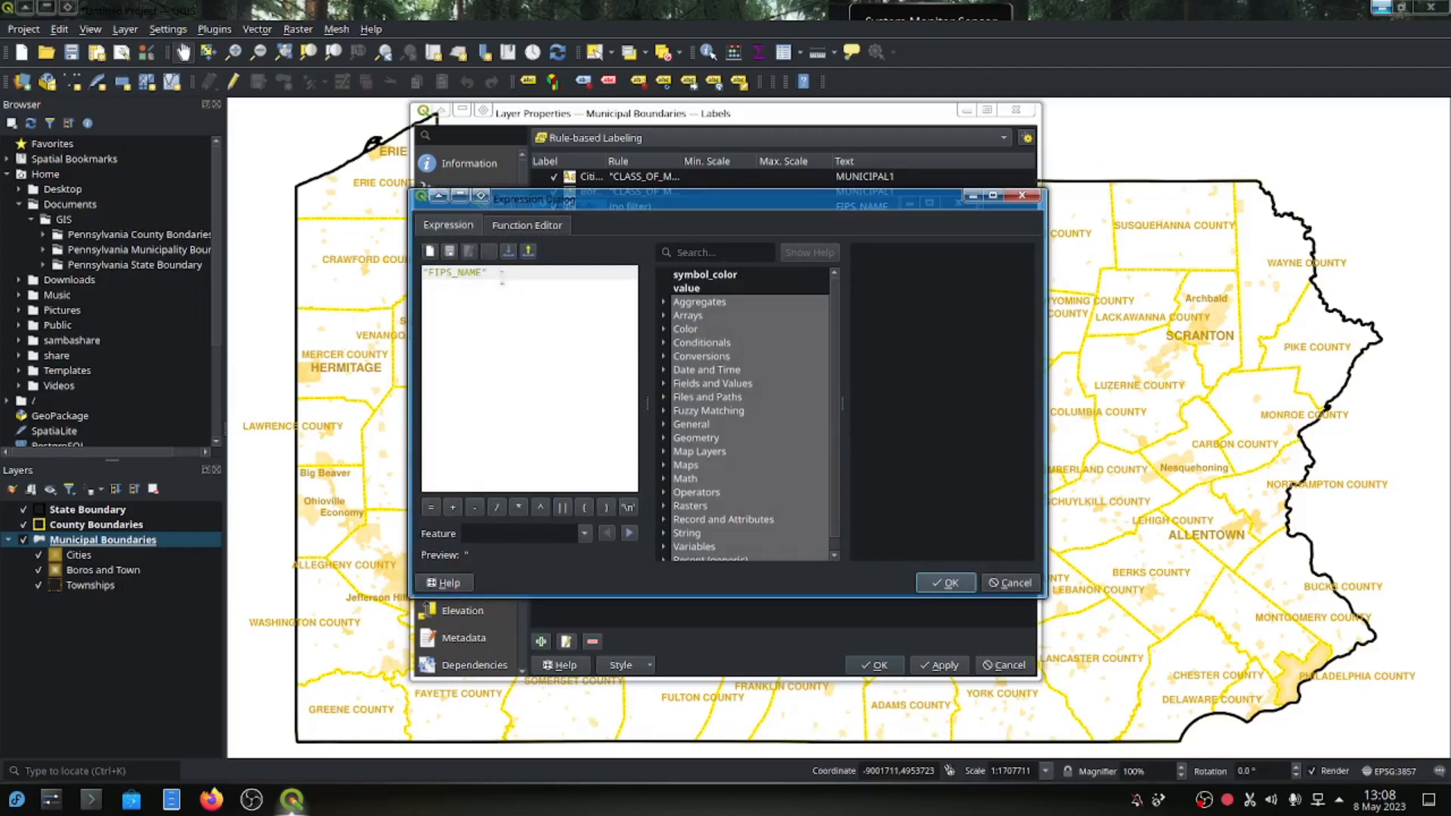
pyautogui.moveTo(499, 274); pyautogui.dragTo(406, 274)
pyautogui.press('BackSpace')
pyautogui.click(663, 383)
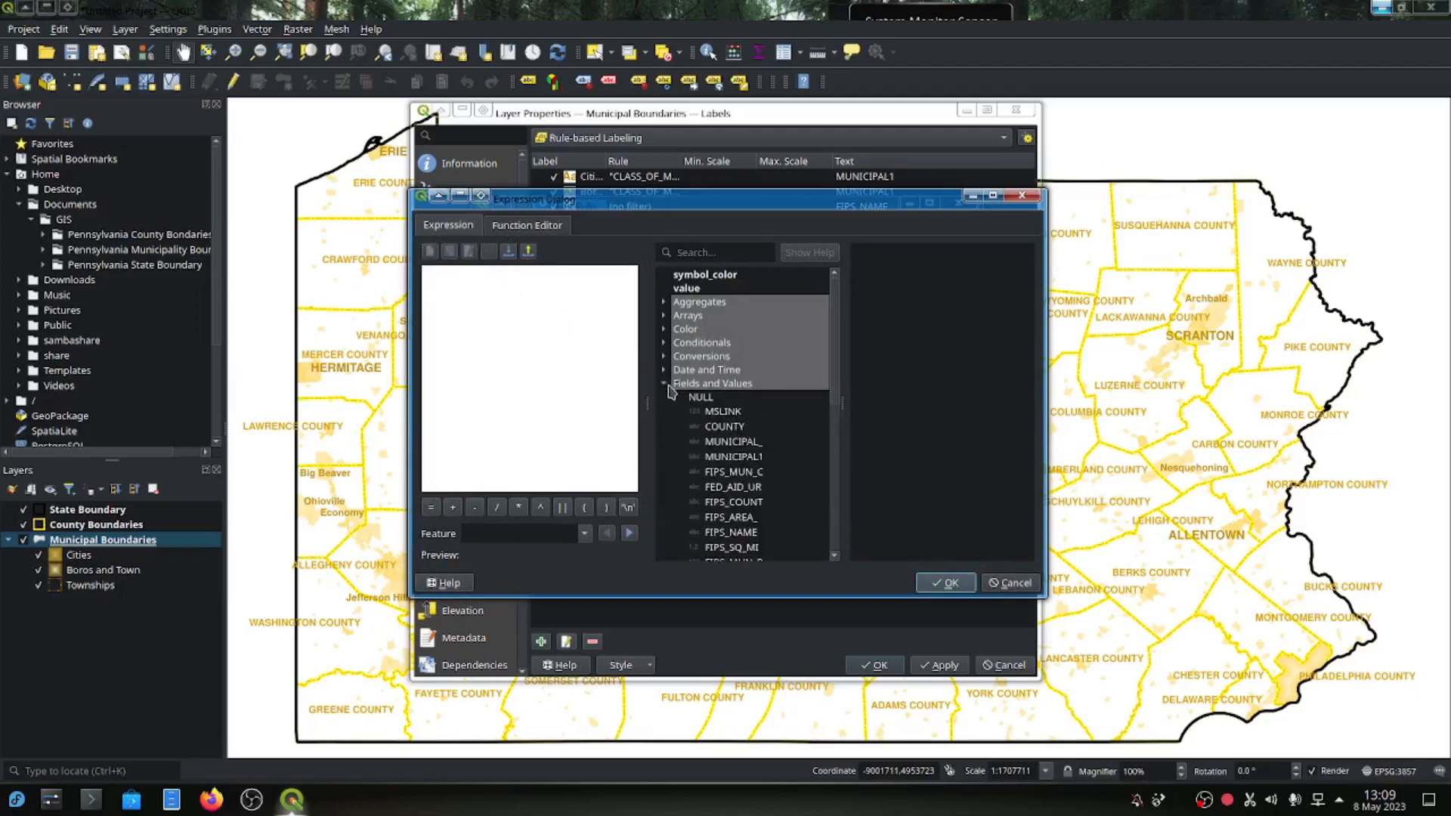
pyautogui.click(491, 292)
pyautogui.write('concat')
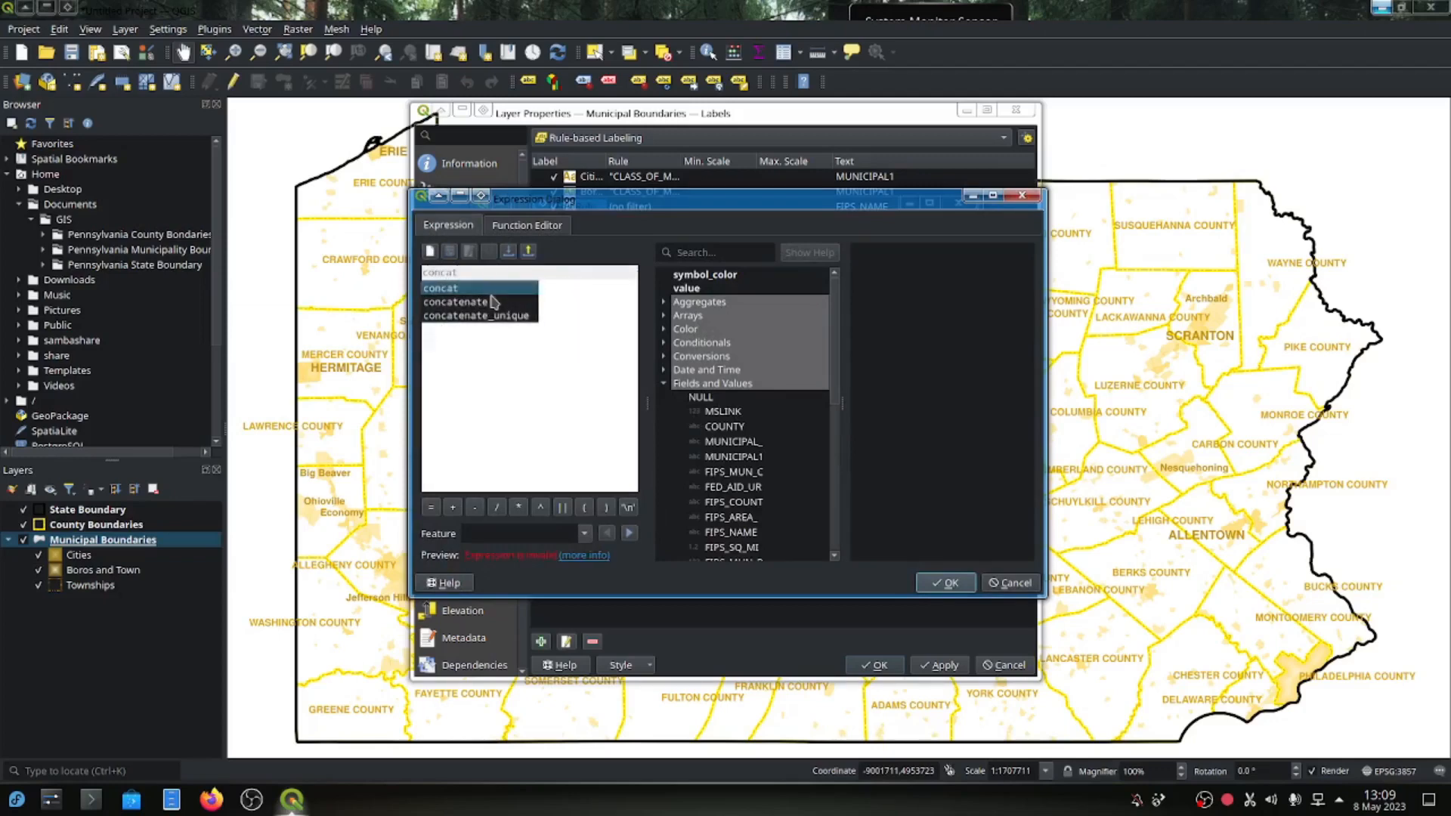
pyautogui.press('Return')
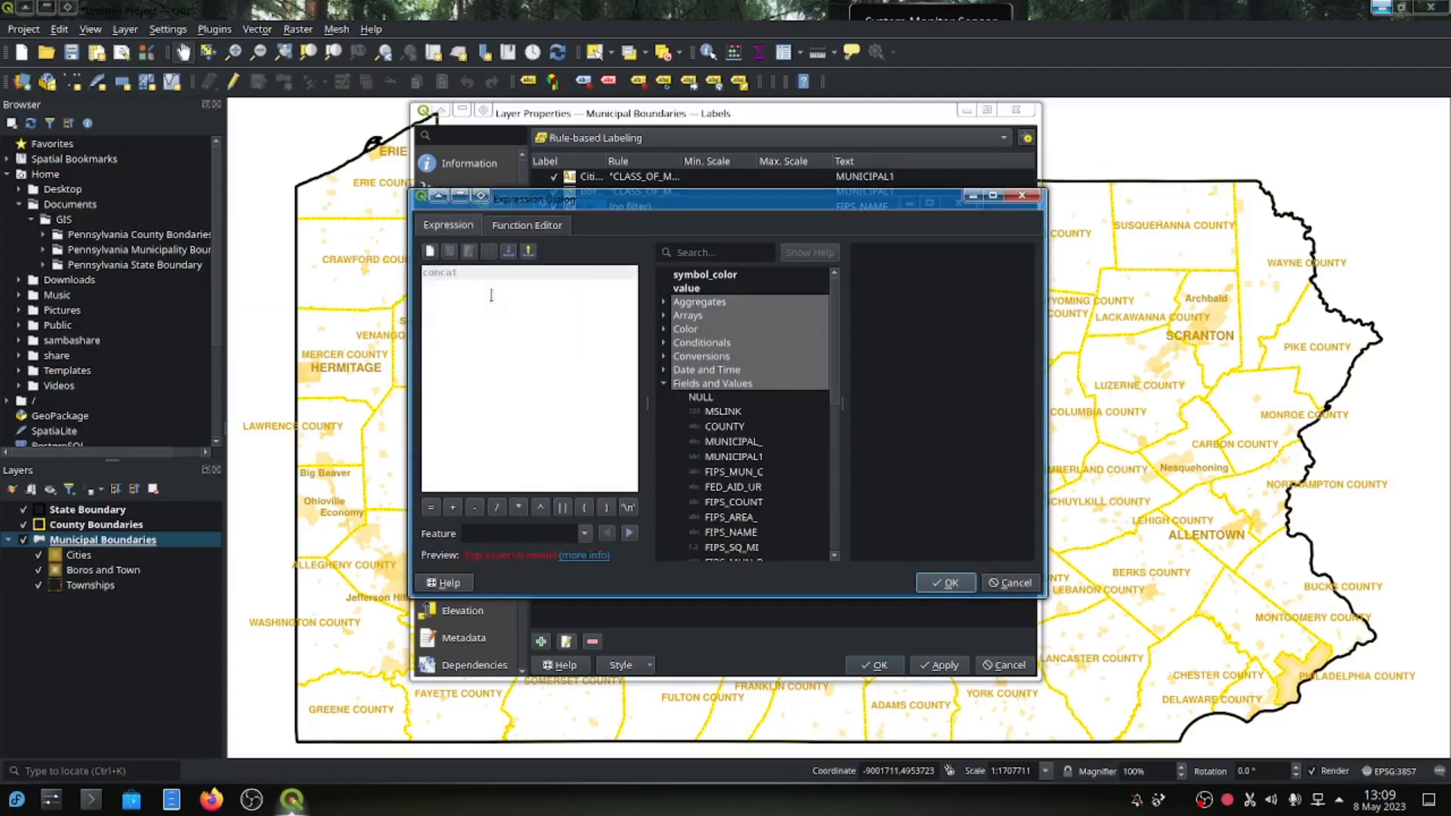
pyautogui.write('(')
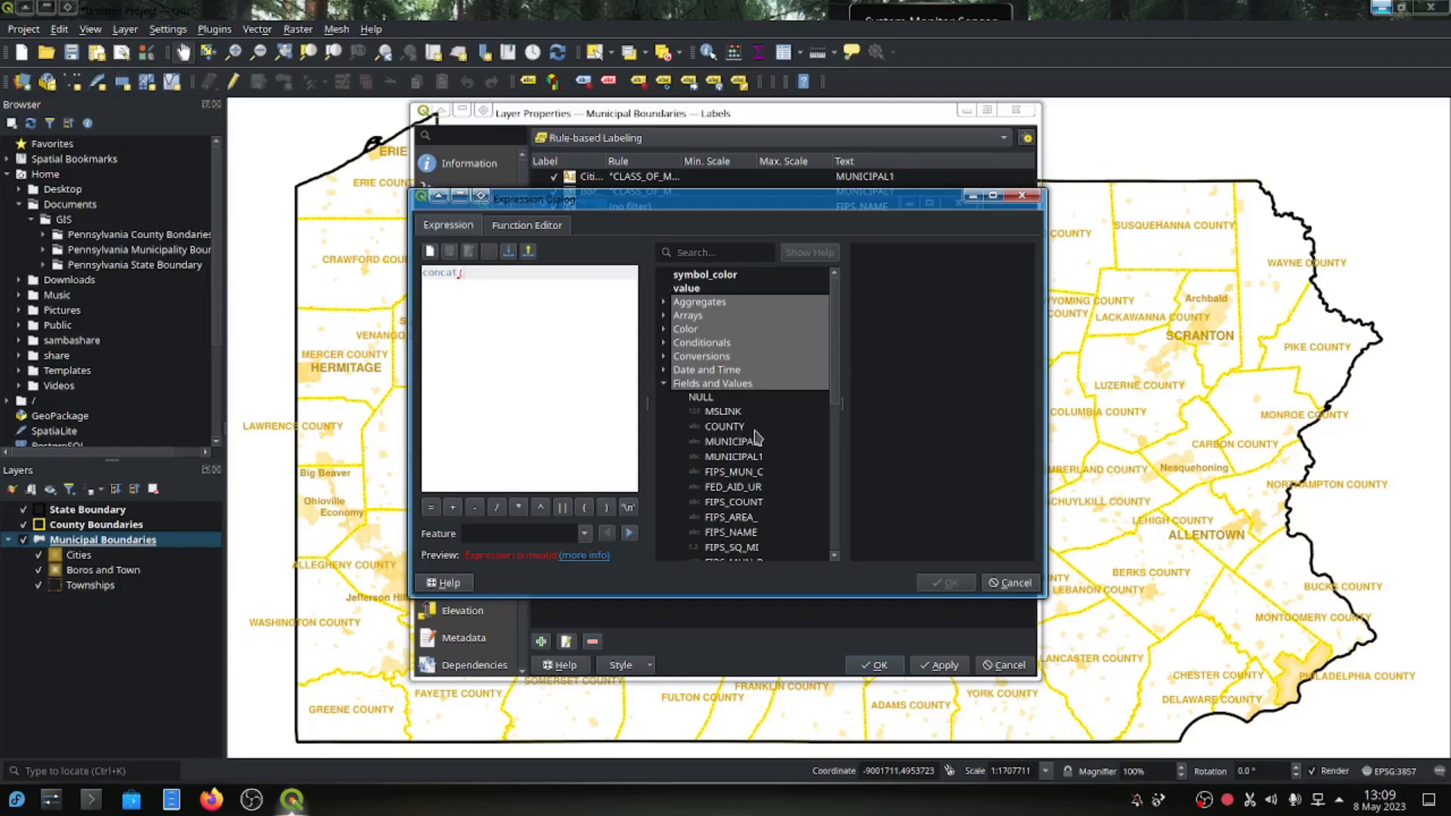
pyautogui.doubleClick(748, 458)
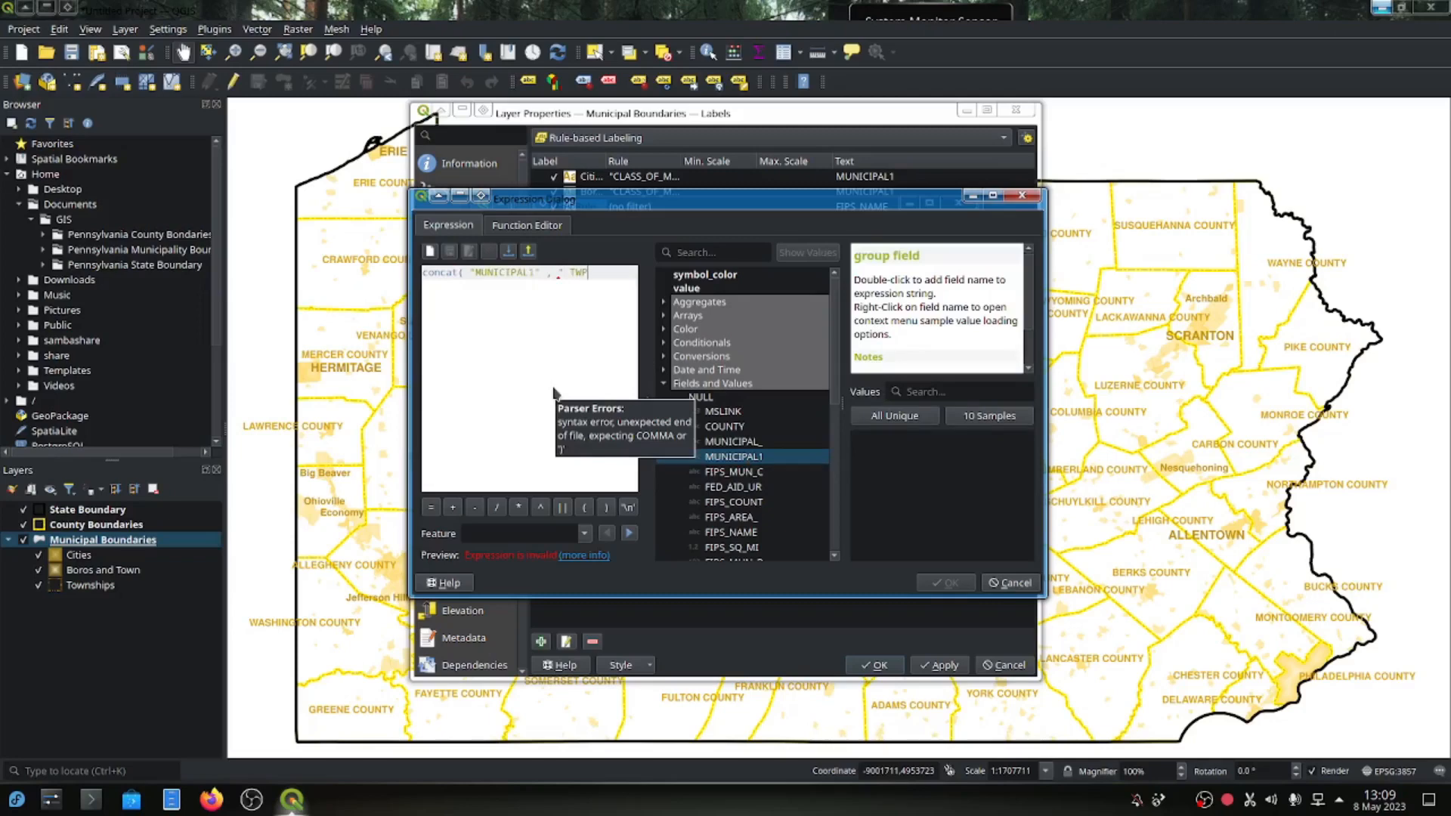
pyautogui.write(')')
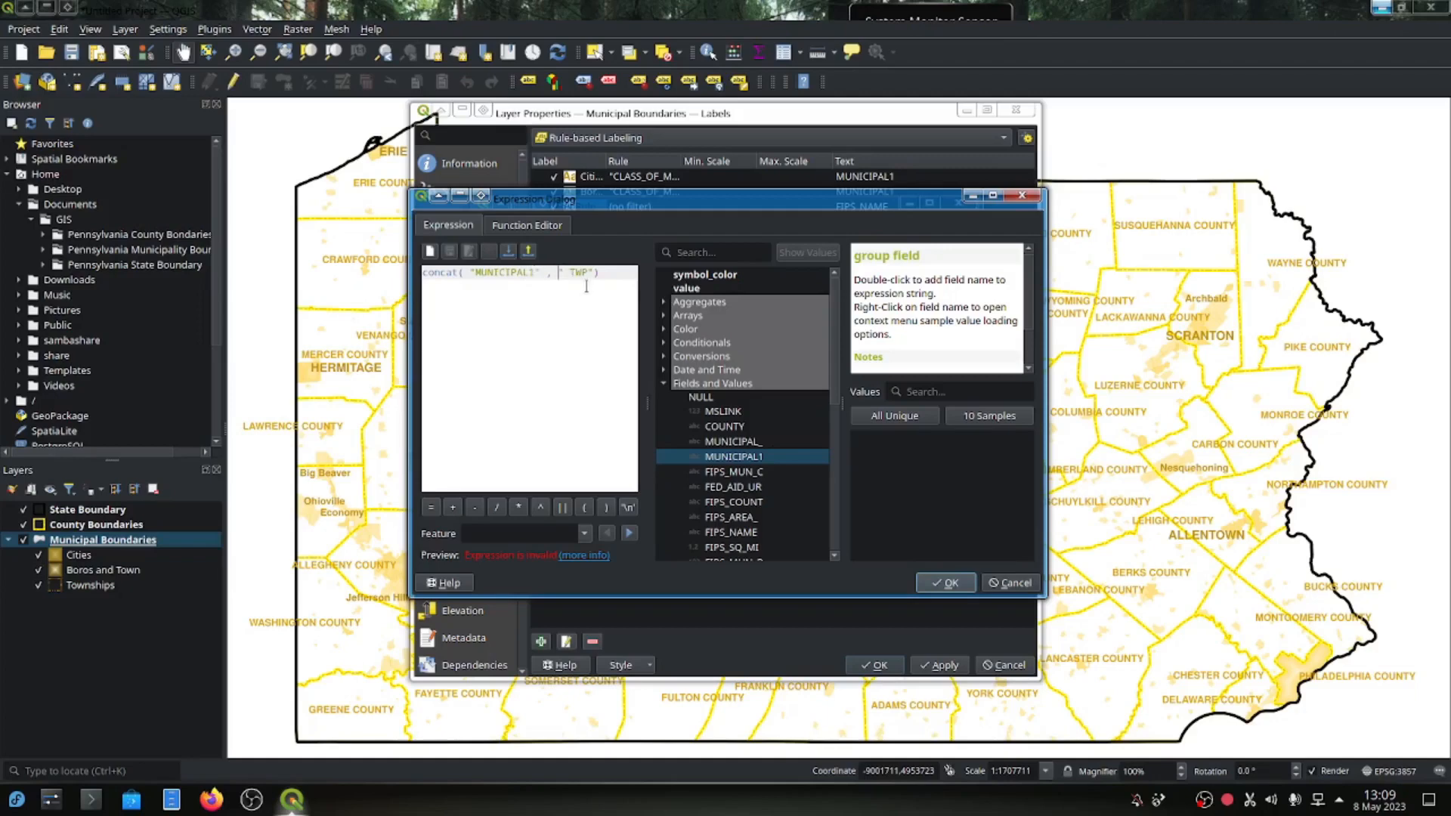
# Change the double quotes around TWP to single quotes, making the label expression concat( "MUNICIPAL1" , ' TWP').
pyautogui.press('Delete')
pyautogui.write("' TWP")
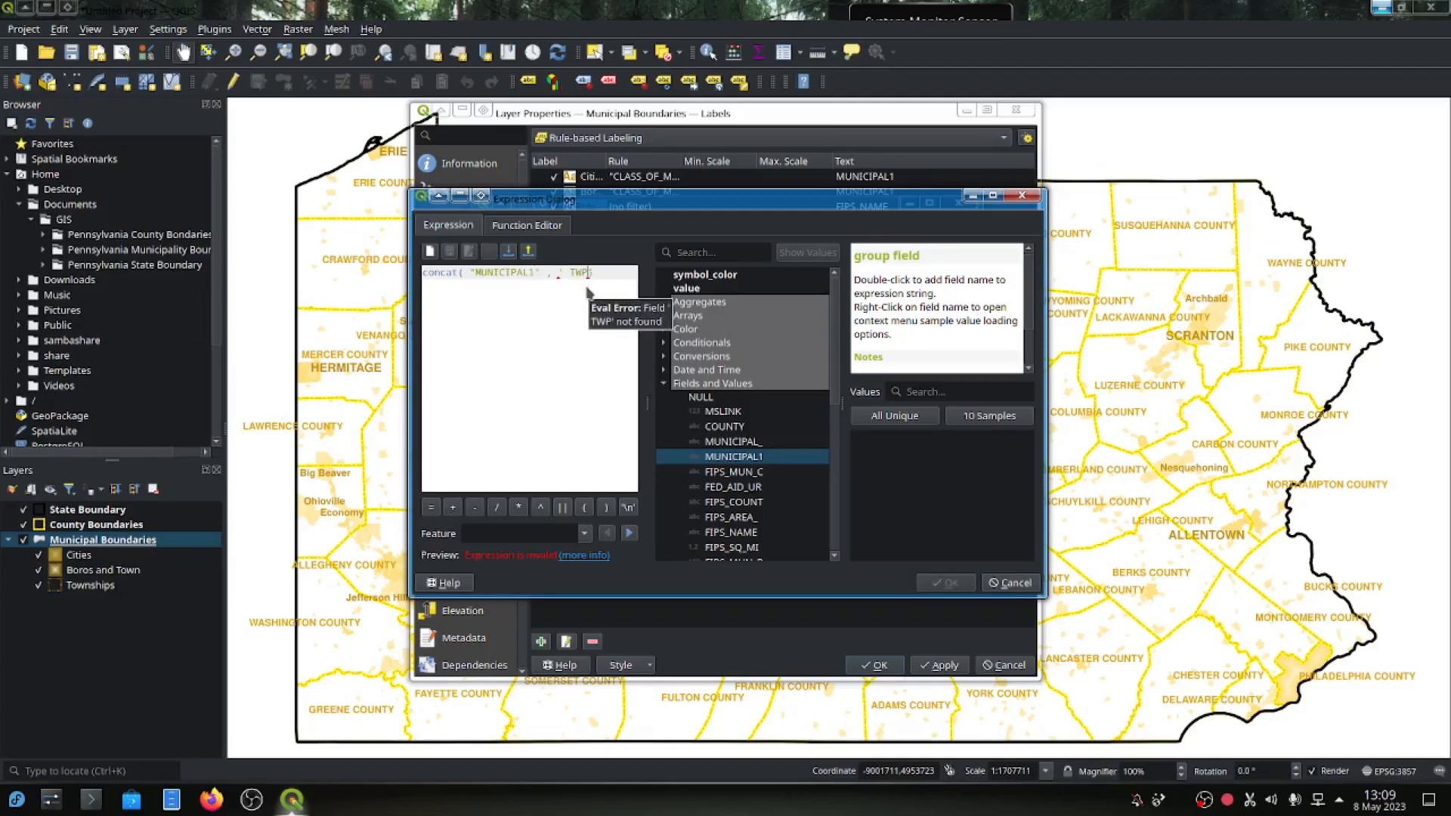
pyautogui.write("'")
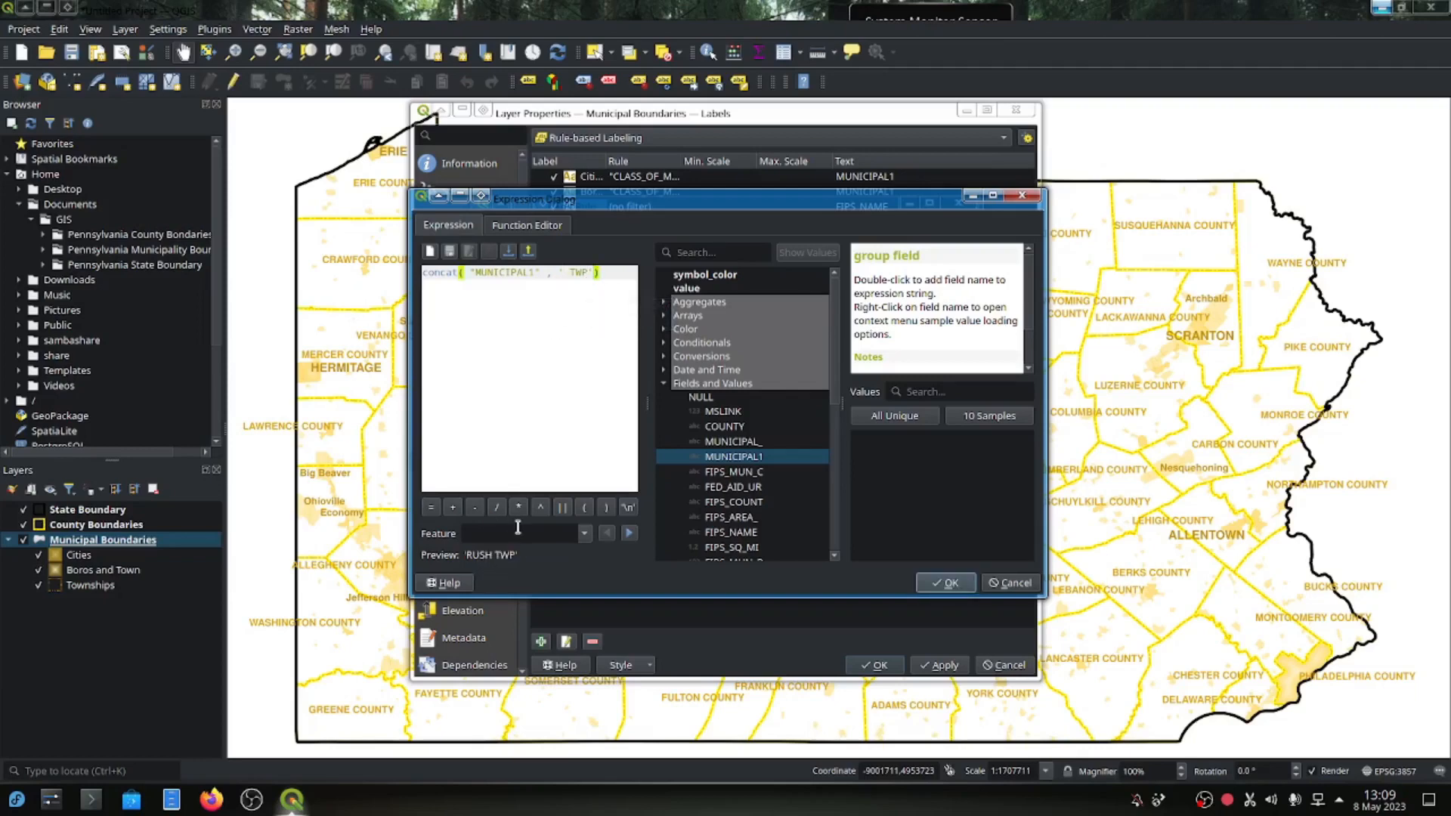
# Try double quotes around TWP in the label expression and restore the single quotes.
pyautogui.press('BackSpace')
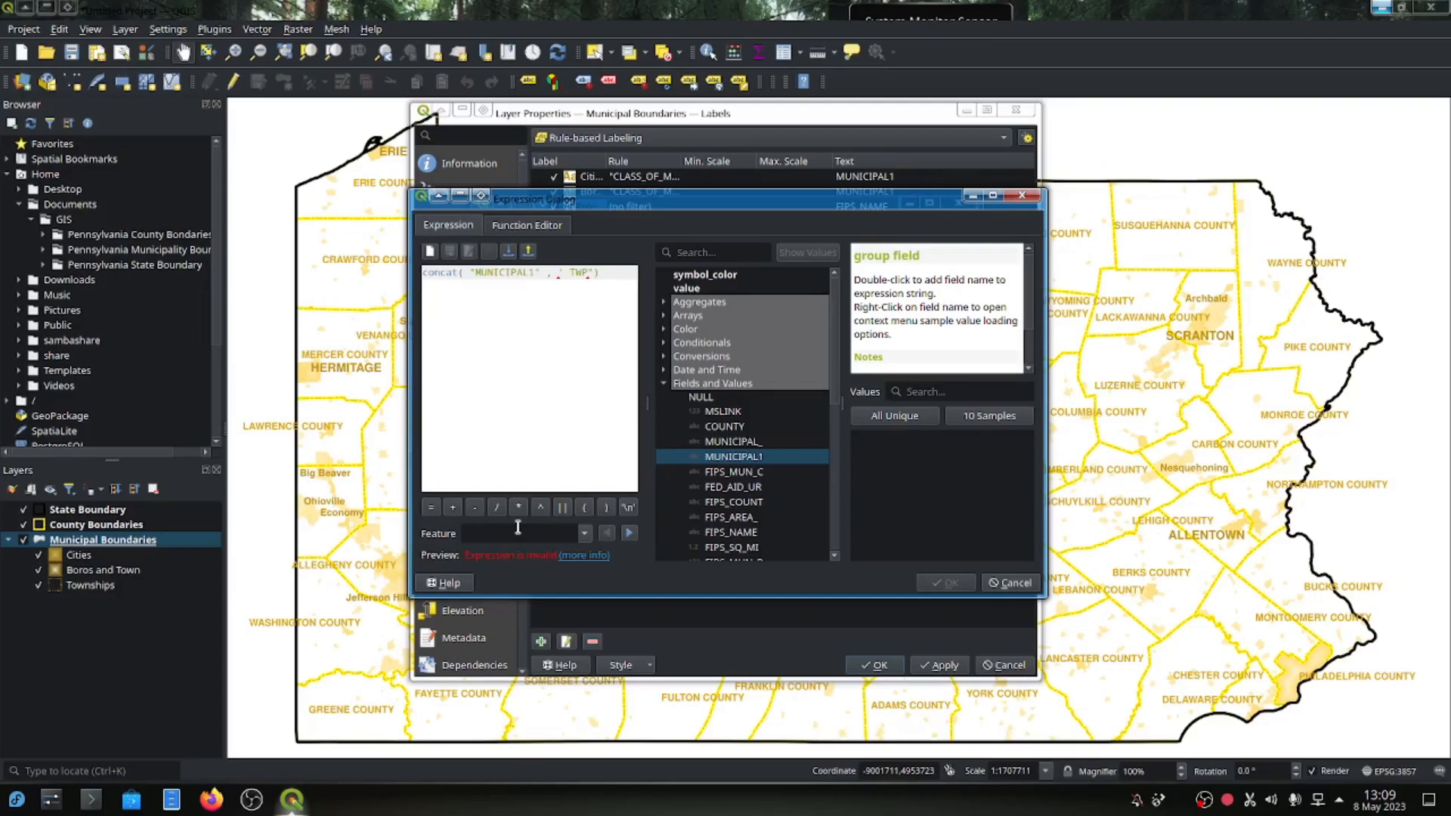
pyautogui.press('BackSpace')
pyautogui.write('"')
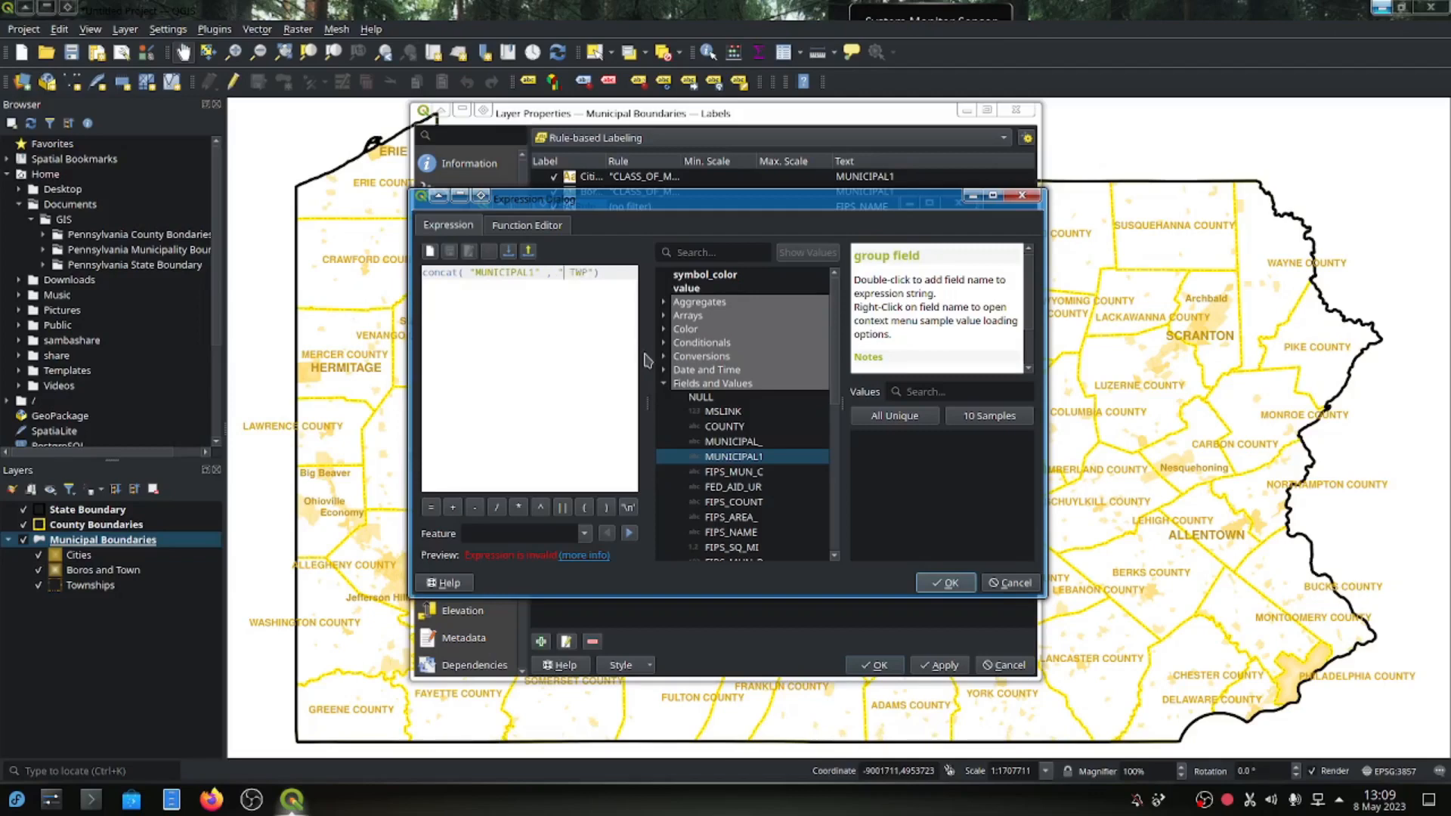
pyautogui.press('BackSpace')
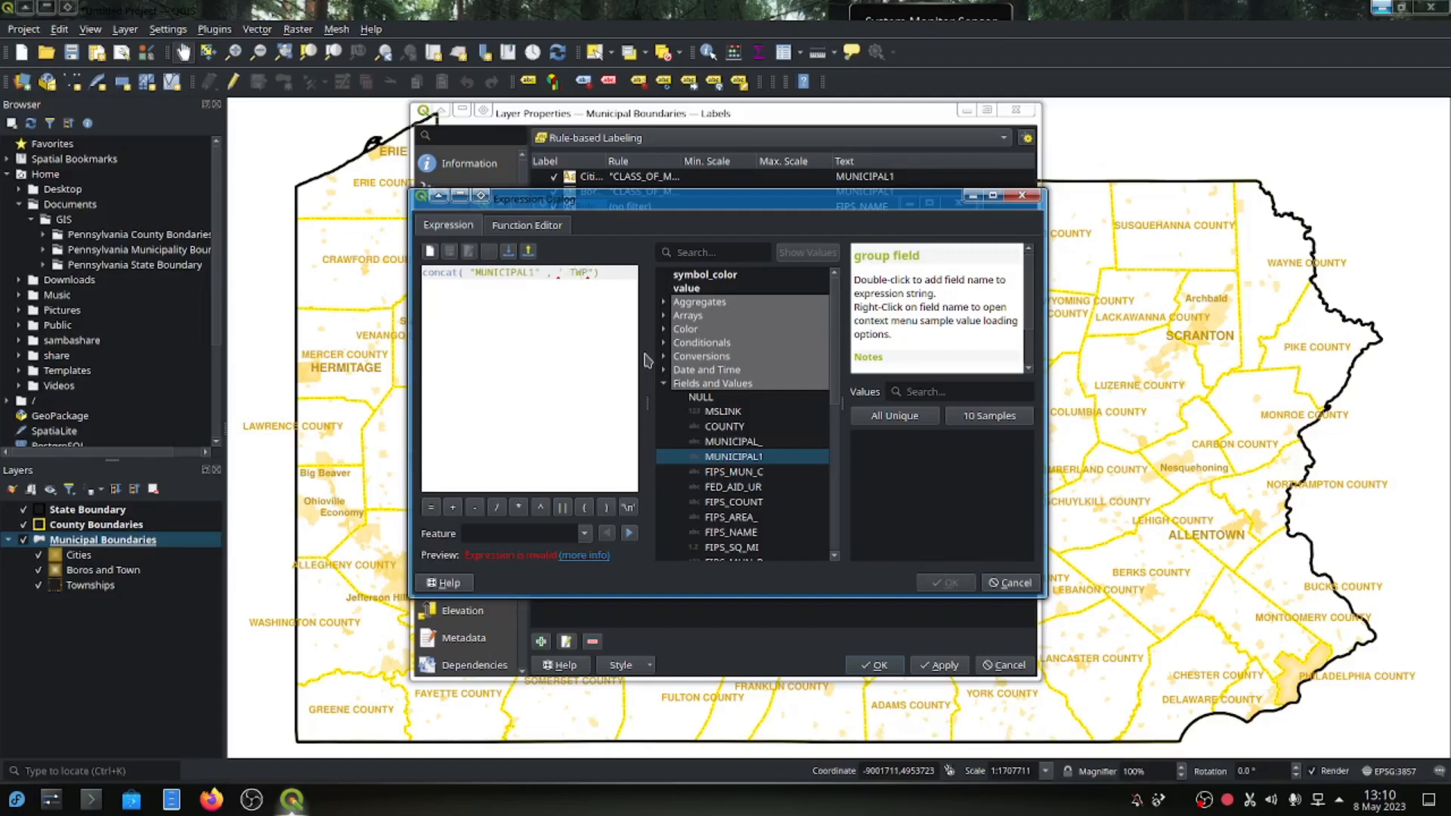
pyautogui.write("'")
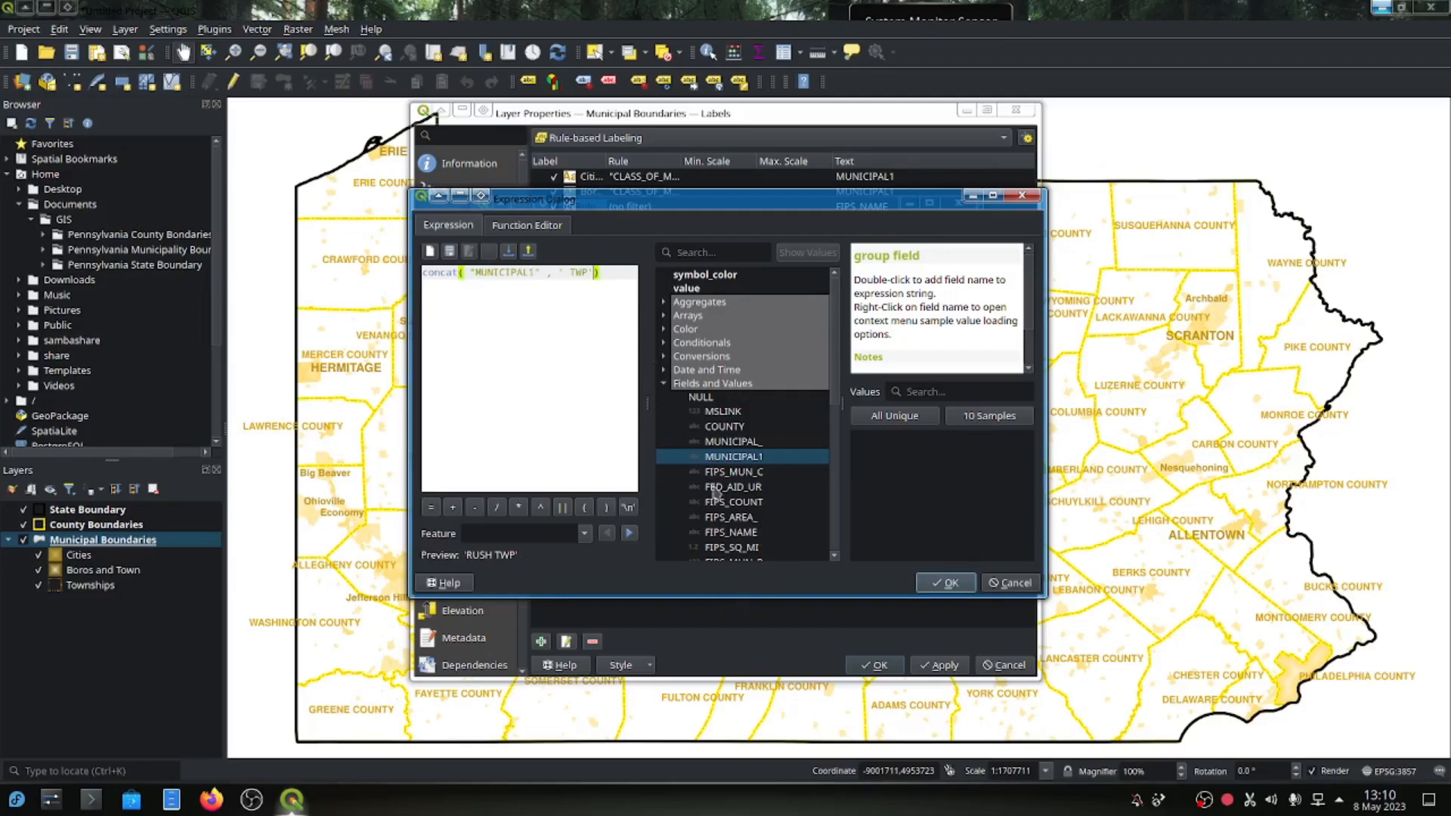
# Accept the label expression and set the Townships label font to Nimbus Sans [UKWN].
pyautogui.click(945, 583)
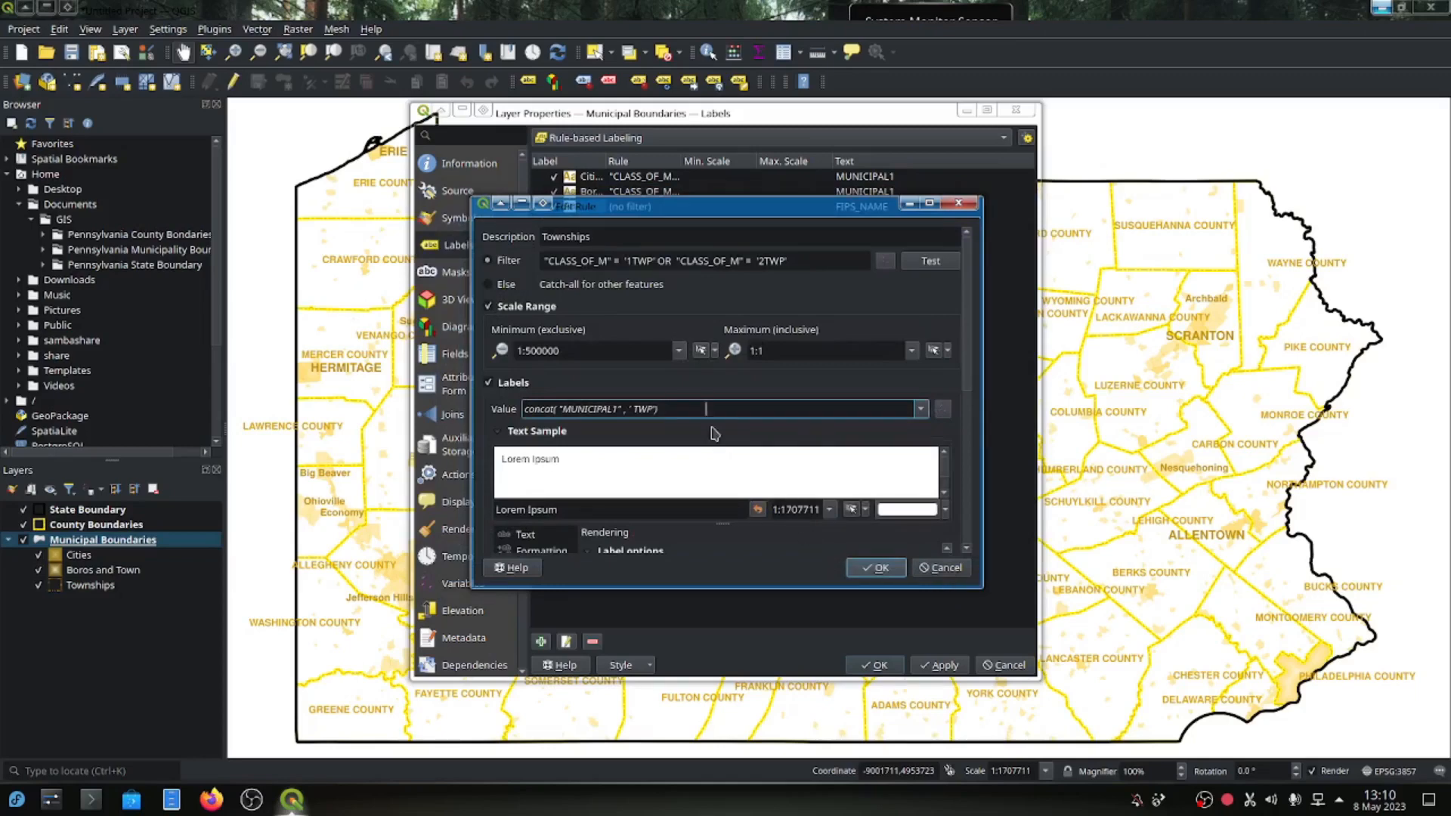
pyautogui.scroll(-5, 977, 409)
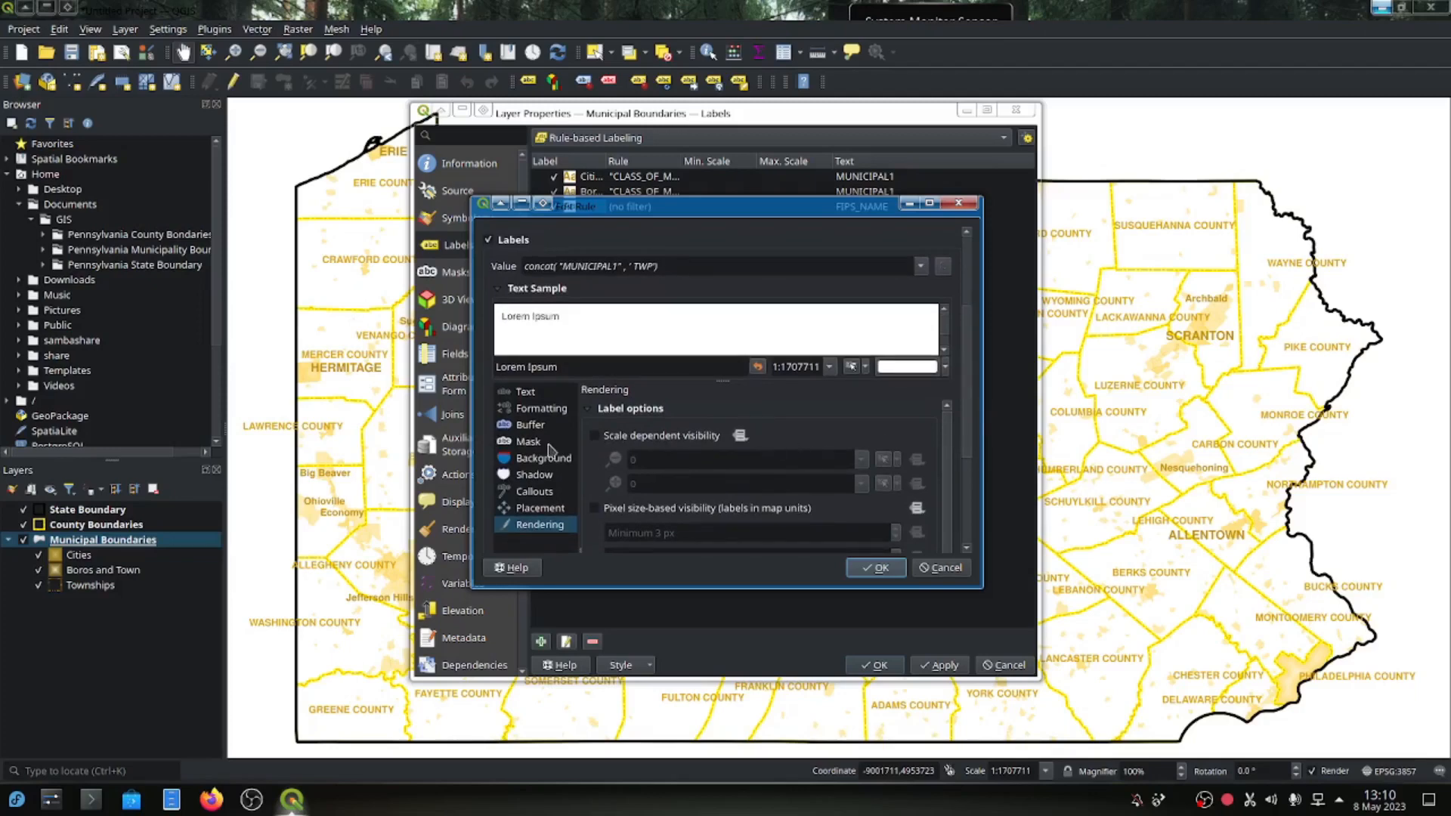
pyautogui.click(519, 392)
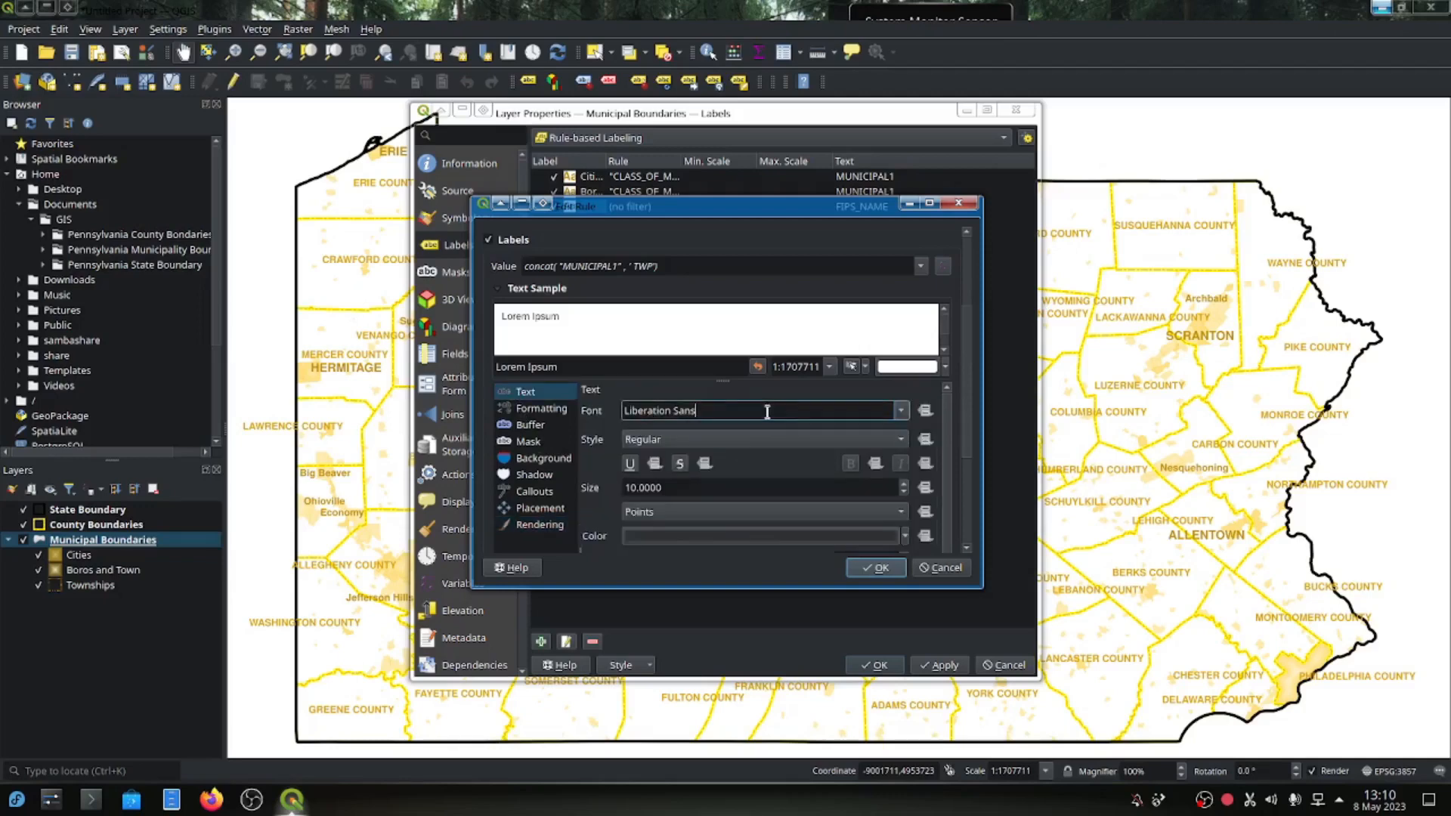
pyautogui.click(901, 410)
pyautogui.scroll(-6, 766, 559)
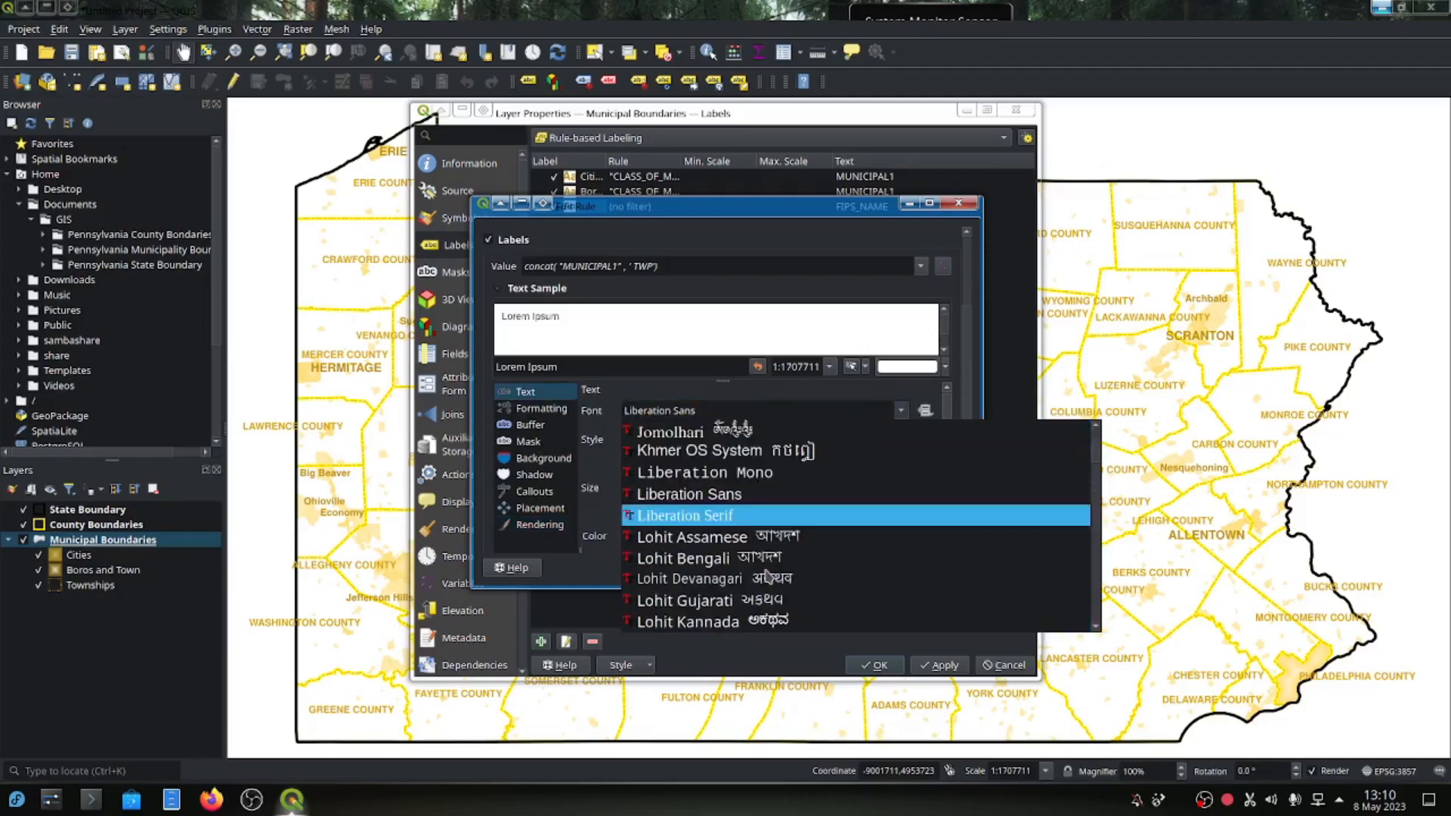
pyautogui.scroll(-1, 756, 529)
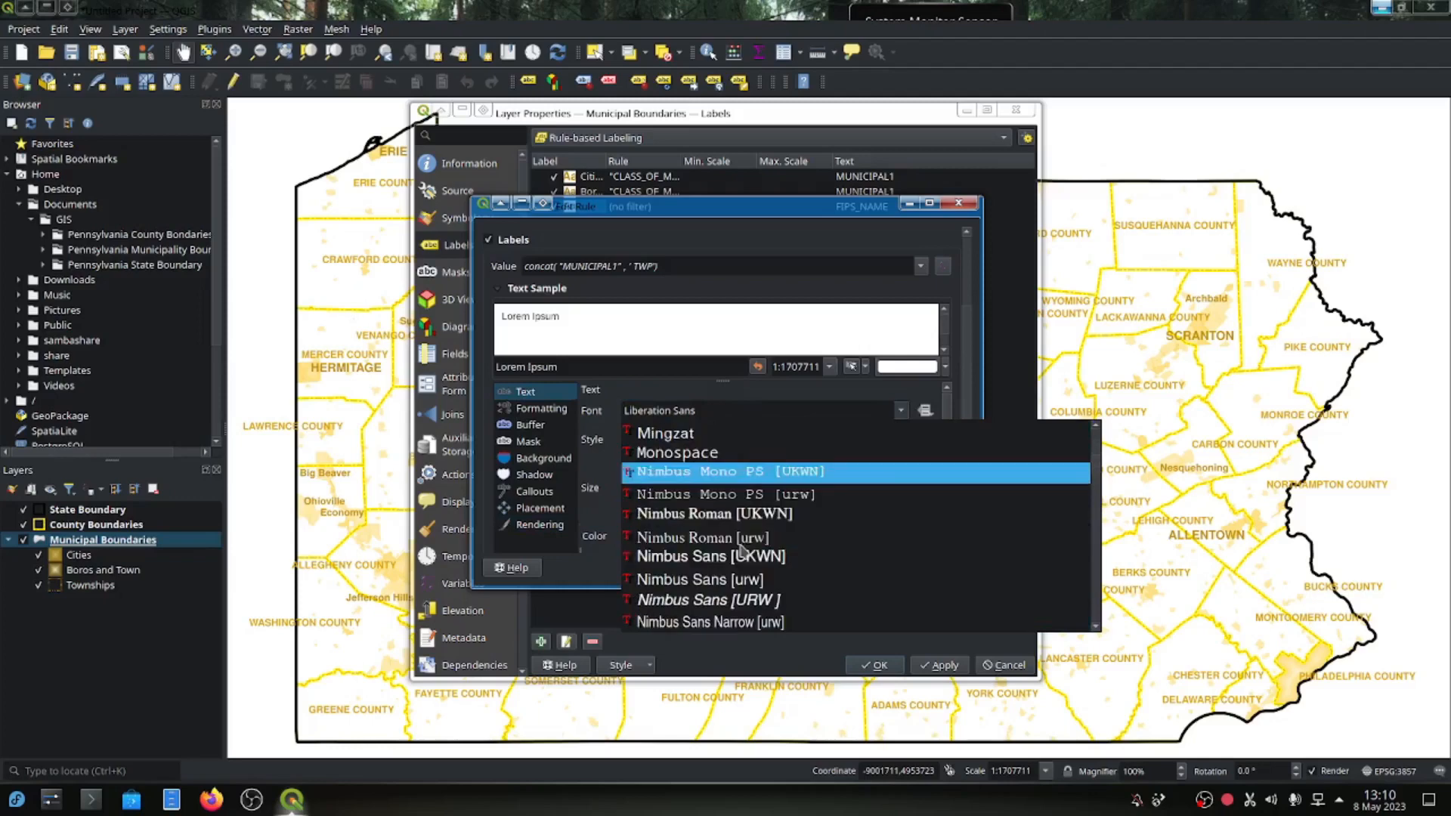
pyautogui.click(709, 558)
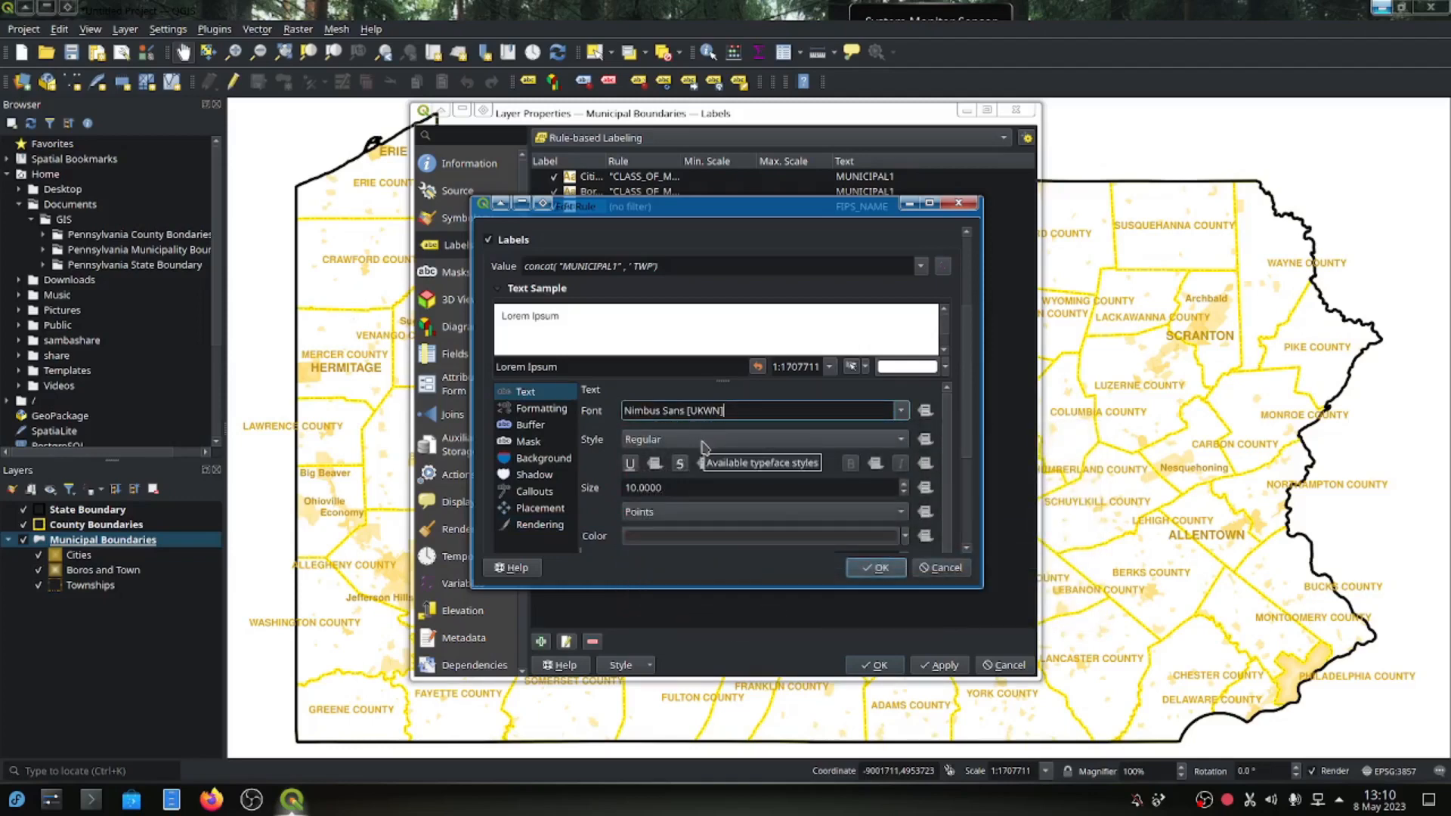
# Set the Townships label text to Bold style with a size of 8 points.
pyautogui.click(701, 446)
pyautogui.click(703, 466)
pyautogui.moveTo(637, 489); pyautogui.dragTo(616, 492)
pyautogui.write('8')
pyautogui.press('Tab')
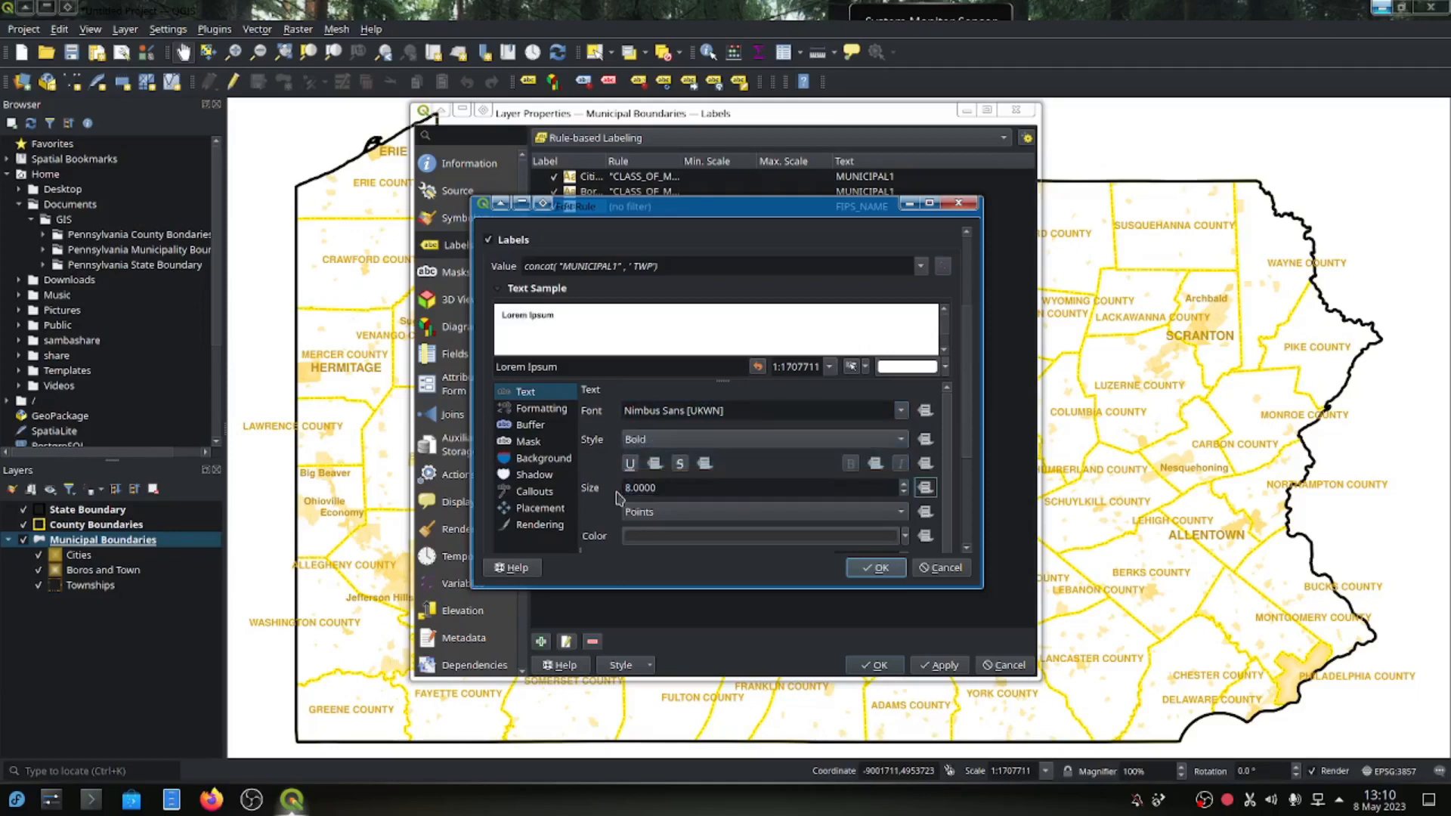
# Set the Townships label text color to golden yellow using its HTML notation.
pyautogui.scroll(-5, 890, 422)
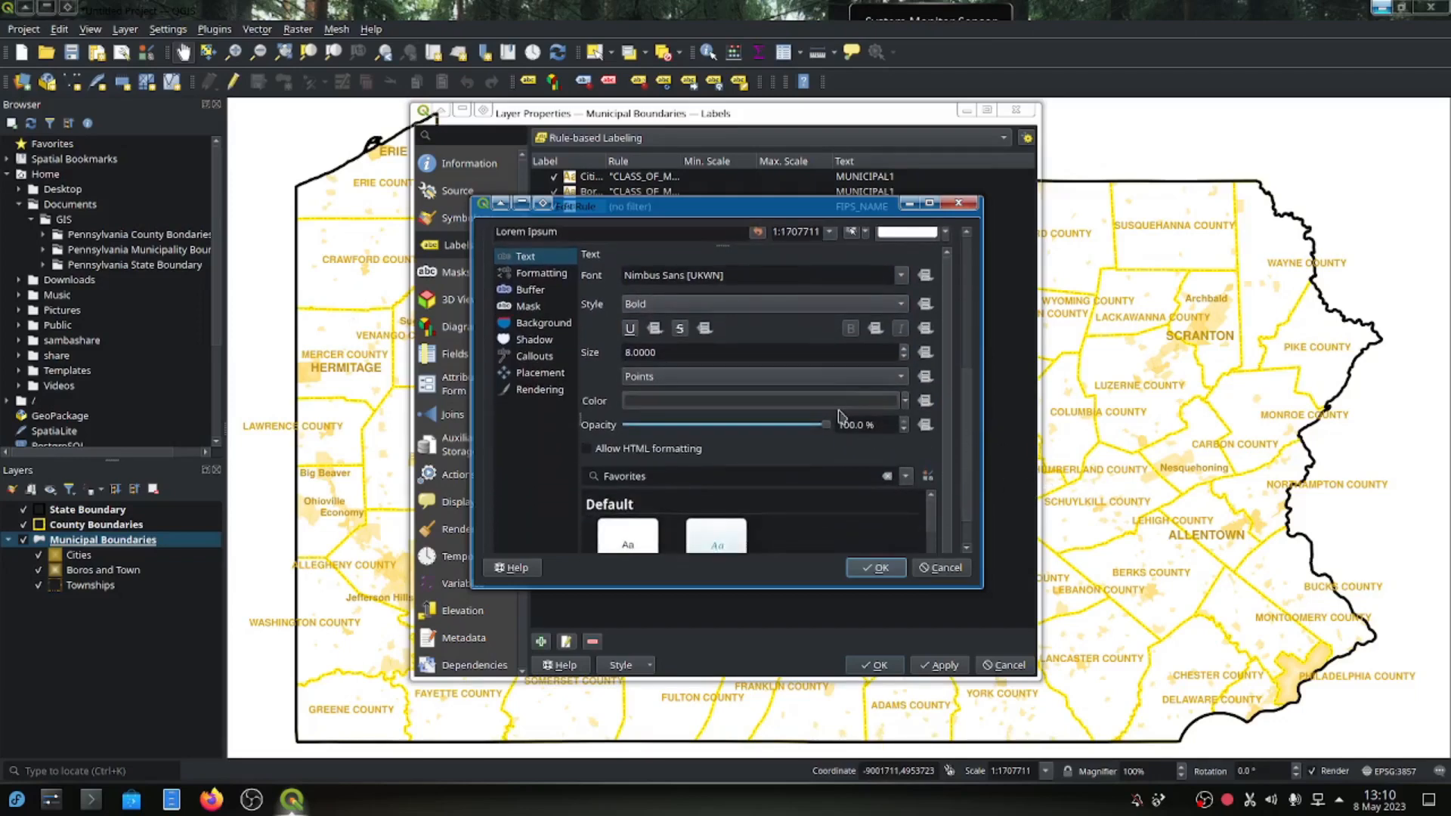
pyautogui.click(839, 400)
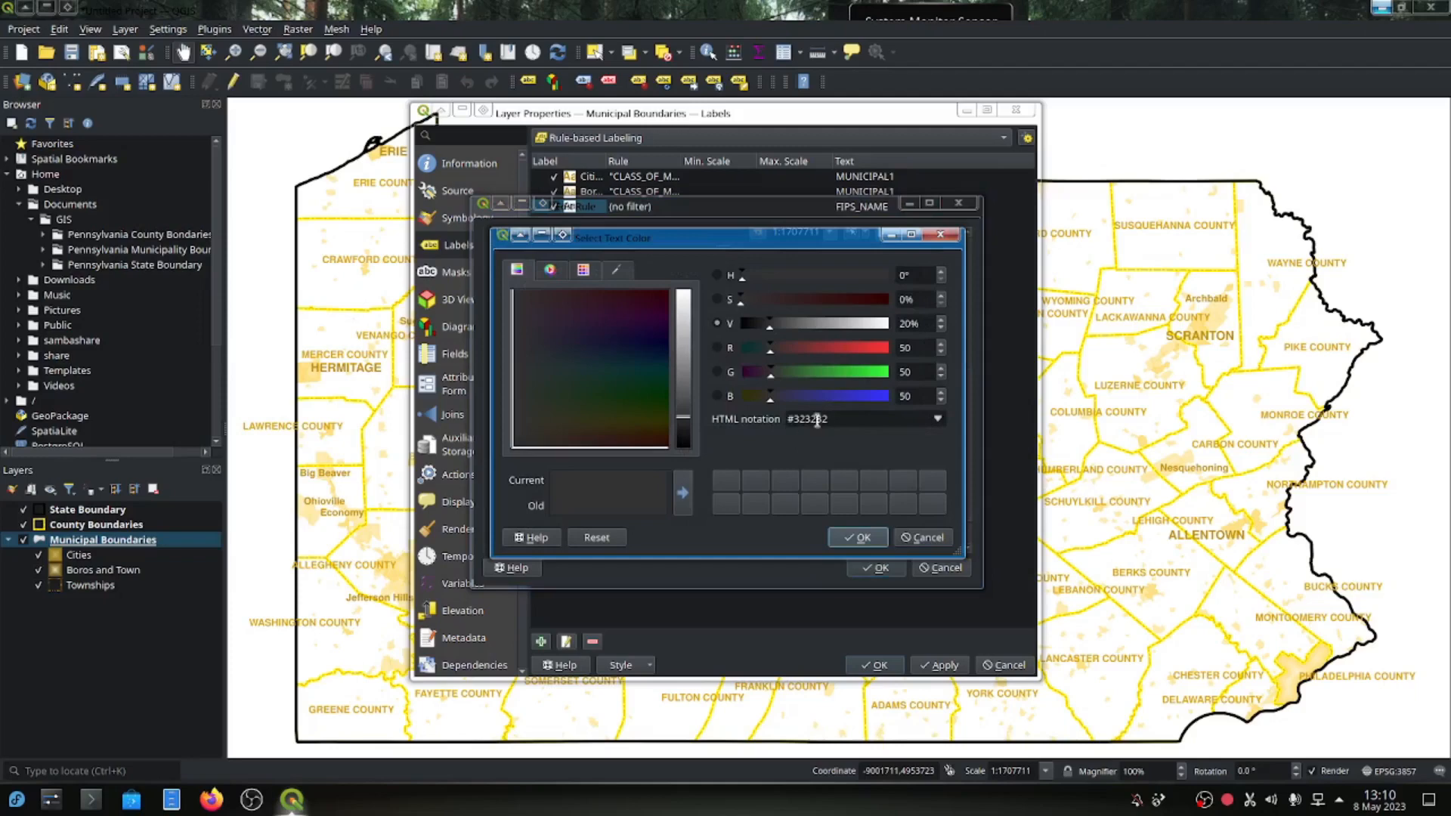
pyautogui.moveTo(840, 418); pyautogui.dragTo(793, 419)
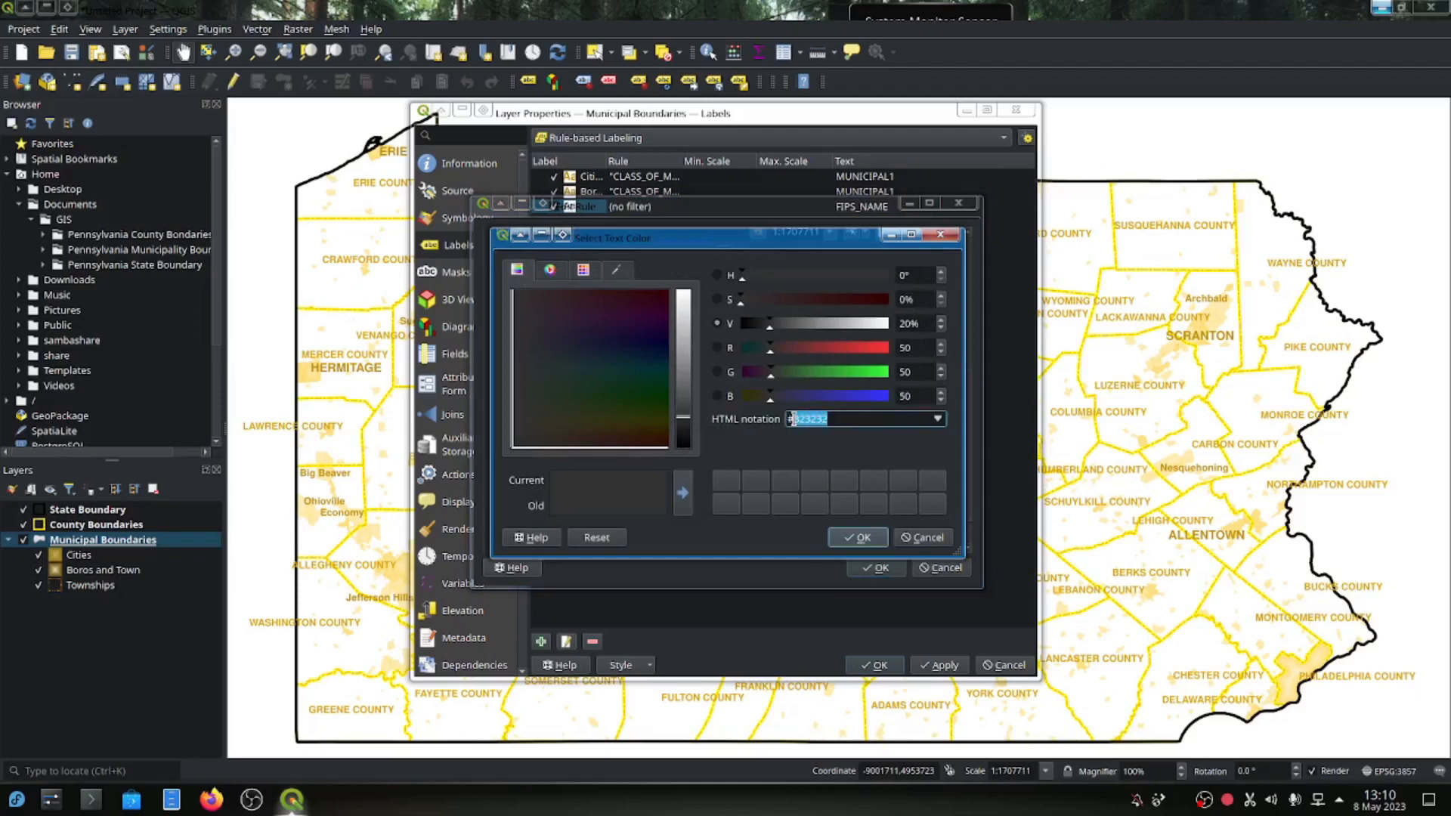
pyautogui.press('BackSpace')
pyautogui.click(858, 538)
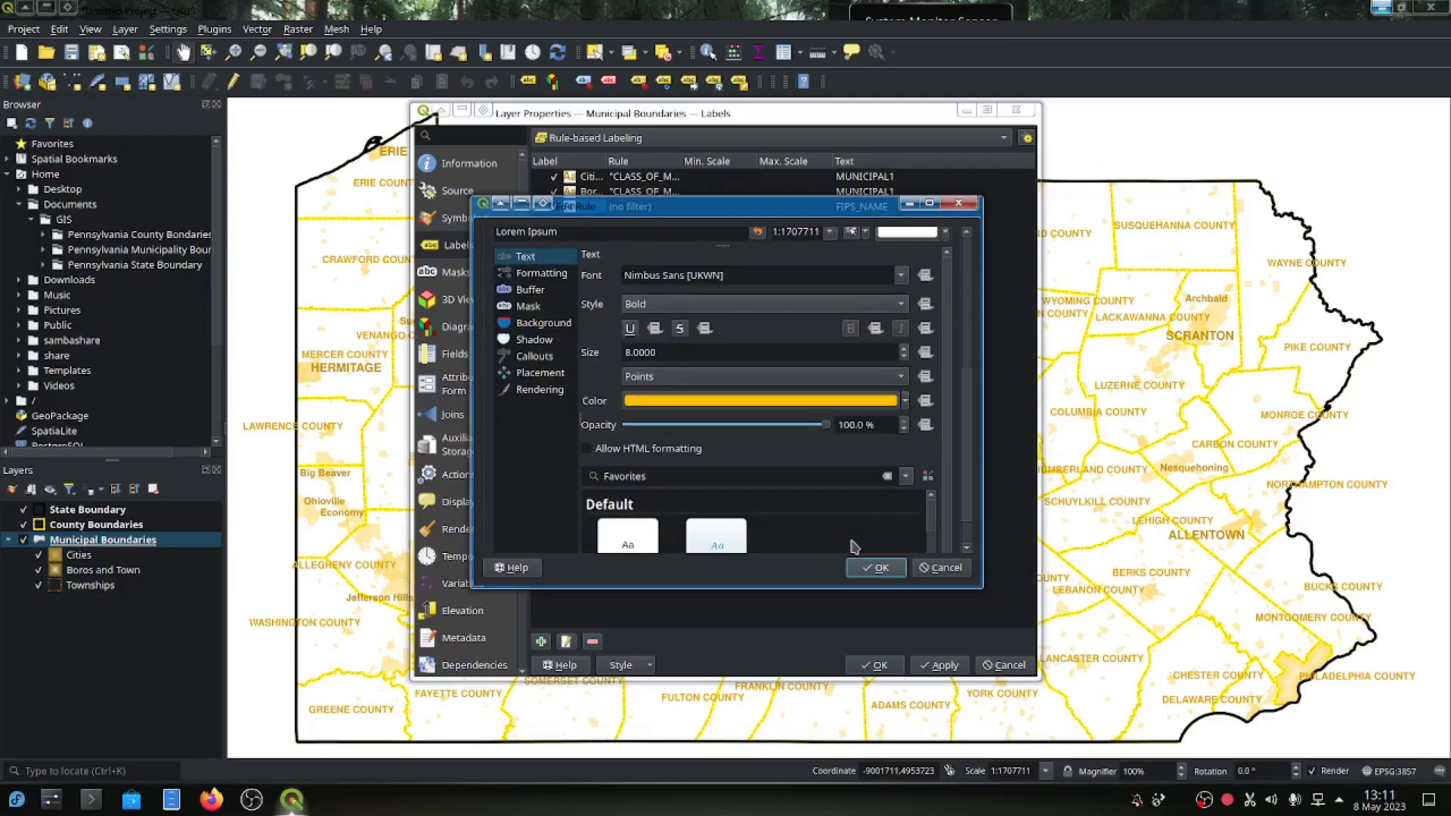
# Accept the Townships label rule, apply it to the Municipal Boundaries layer and close the layer properties.
pyautogui.click(877, 573)
pyautogui.click(941, 666)
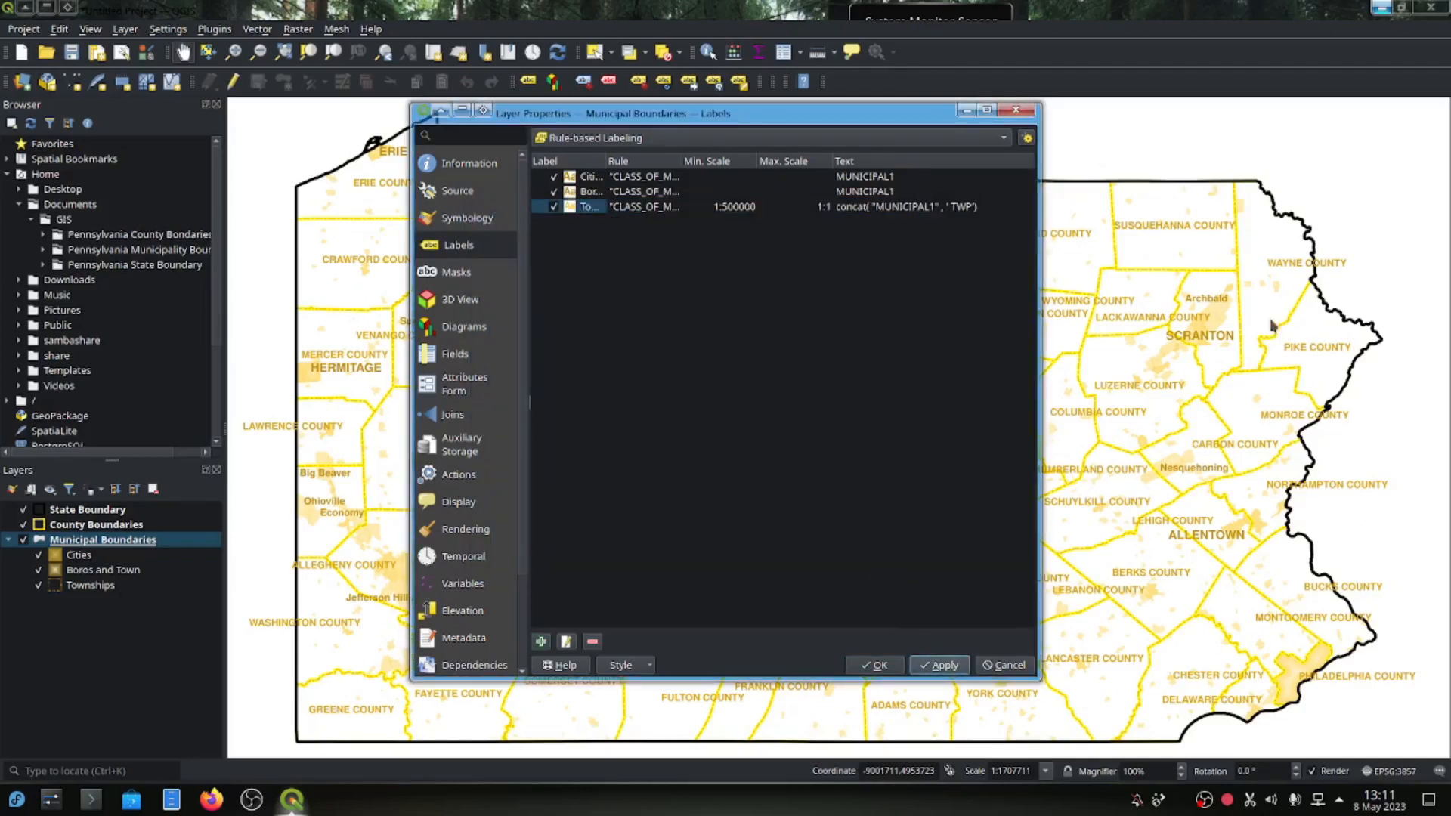
pyautogui.click(866, 669)
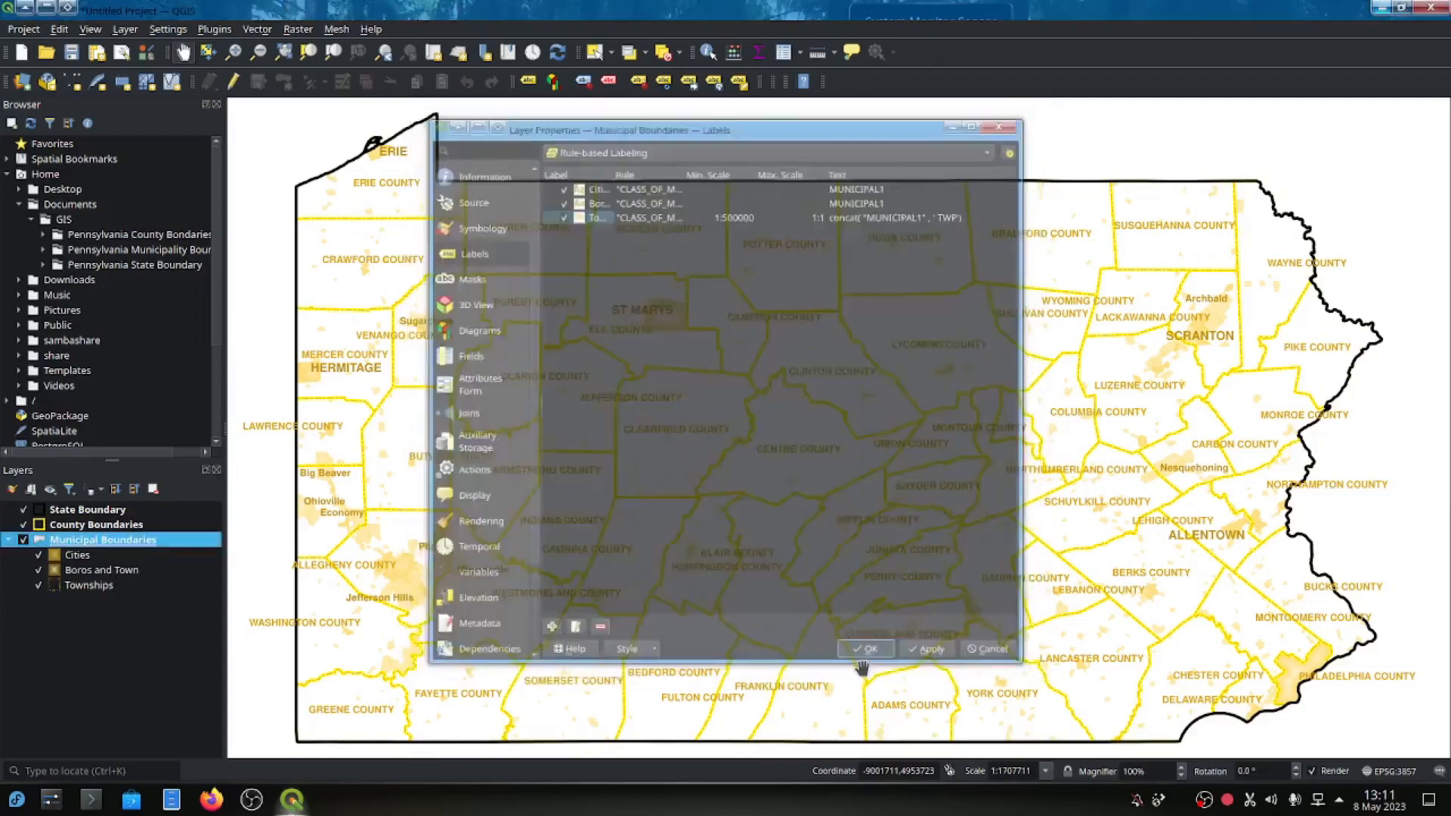
# Examine the township, borough and city labels across central Pennsylvania at several map scales, ending with the whole state in view.
pyautogui.scroll(1, 765, 463)
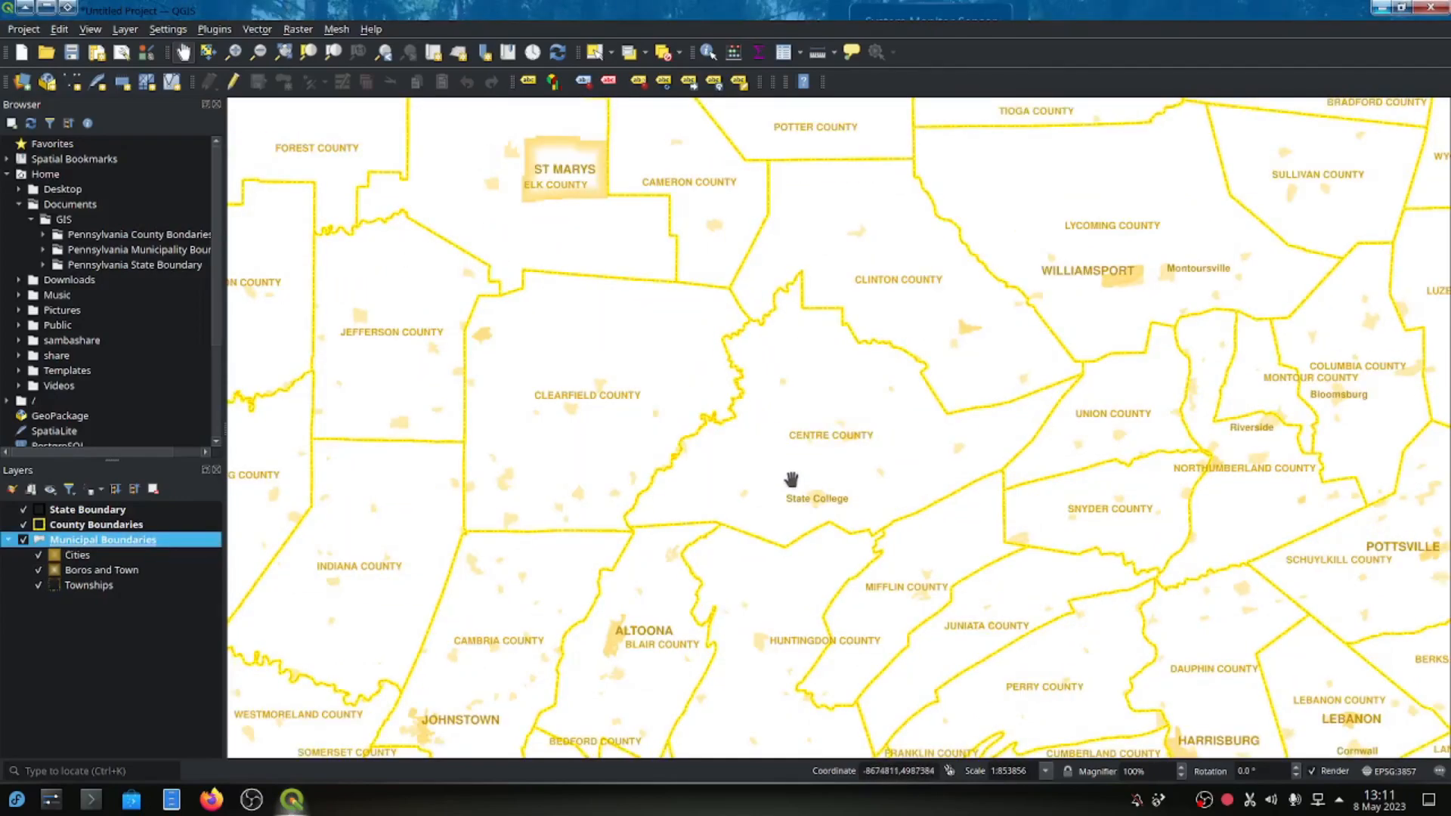
pyautogui.scroll(1, 807, 487)
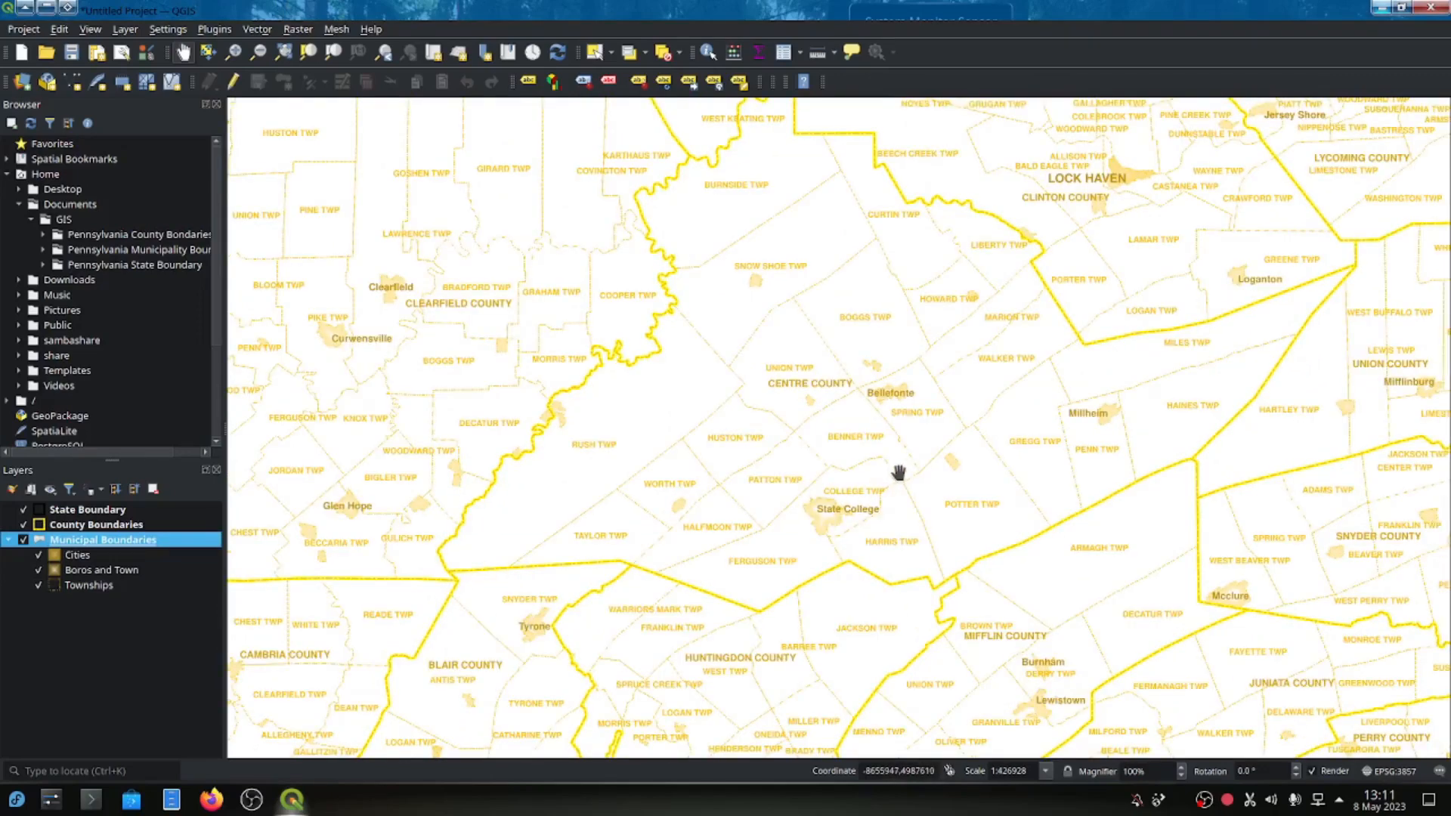
pyautogui.moveTo(920, 434); pyautogui.dragTo(892, 546)
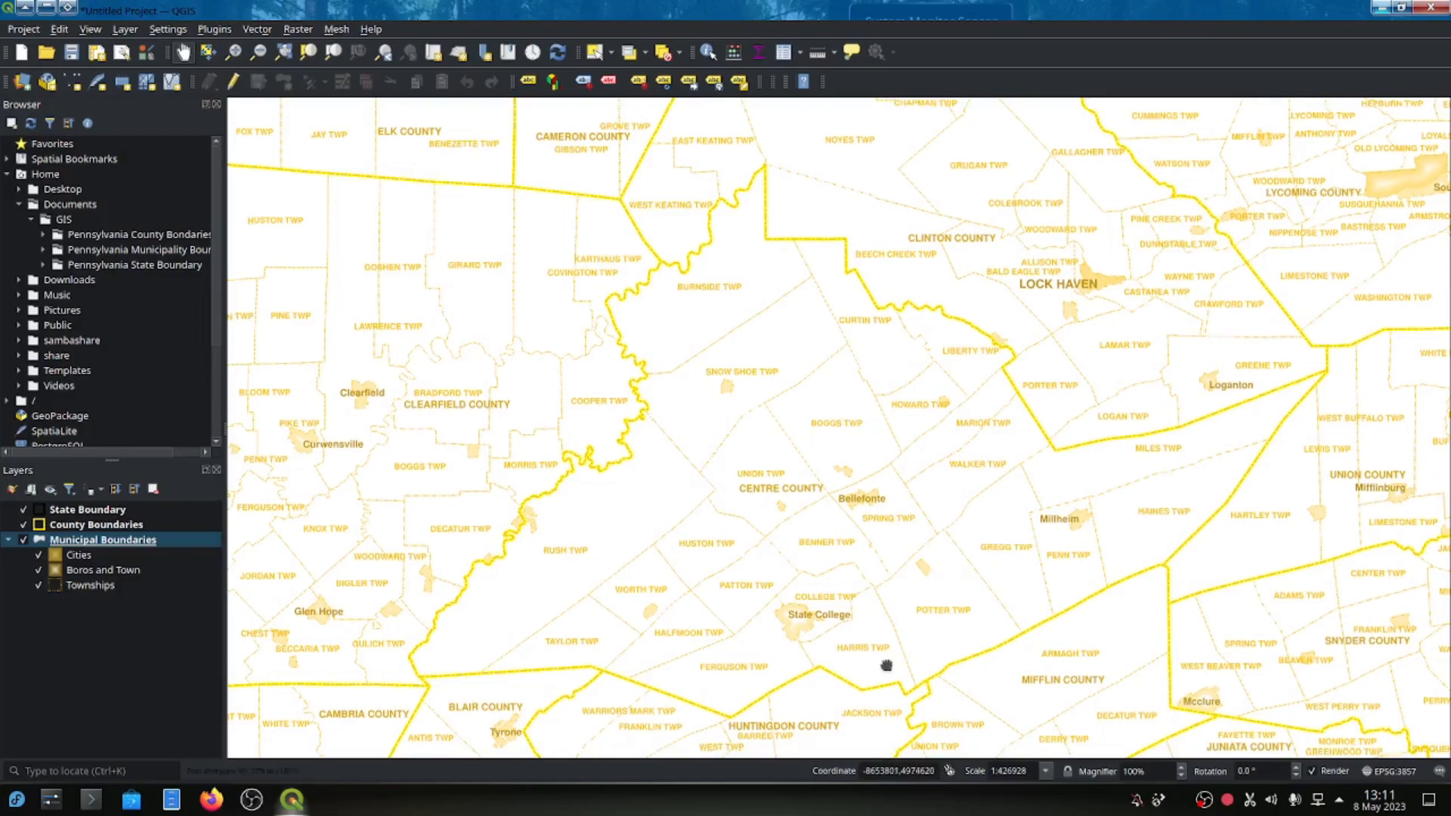
pyautogui.moveTo(885, 667); pyautogui.dragTo(1017, 333)
pyautogui.moveTo(696, 626); pyautogui.dragTo(803, 572)
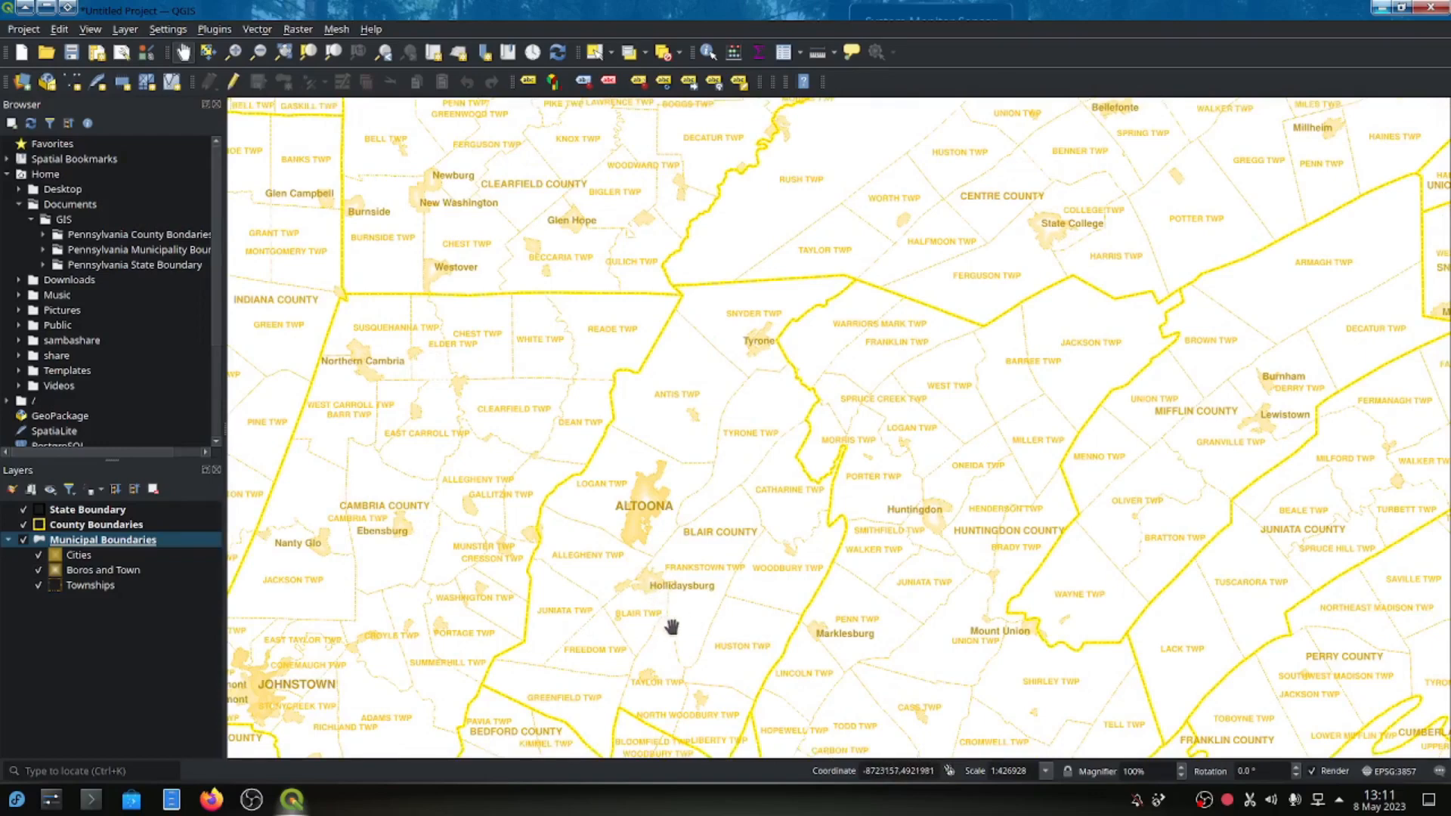
pyautogui.moveTo(910, 431); pyautogui.dragTo(824, 579)
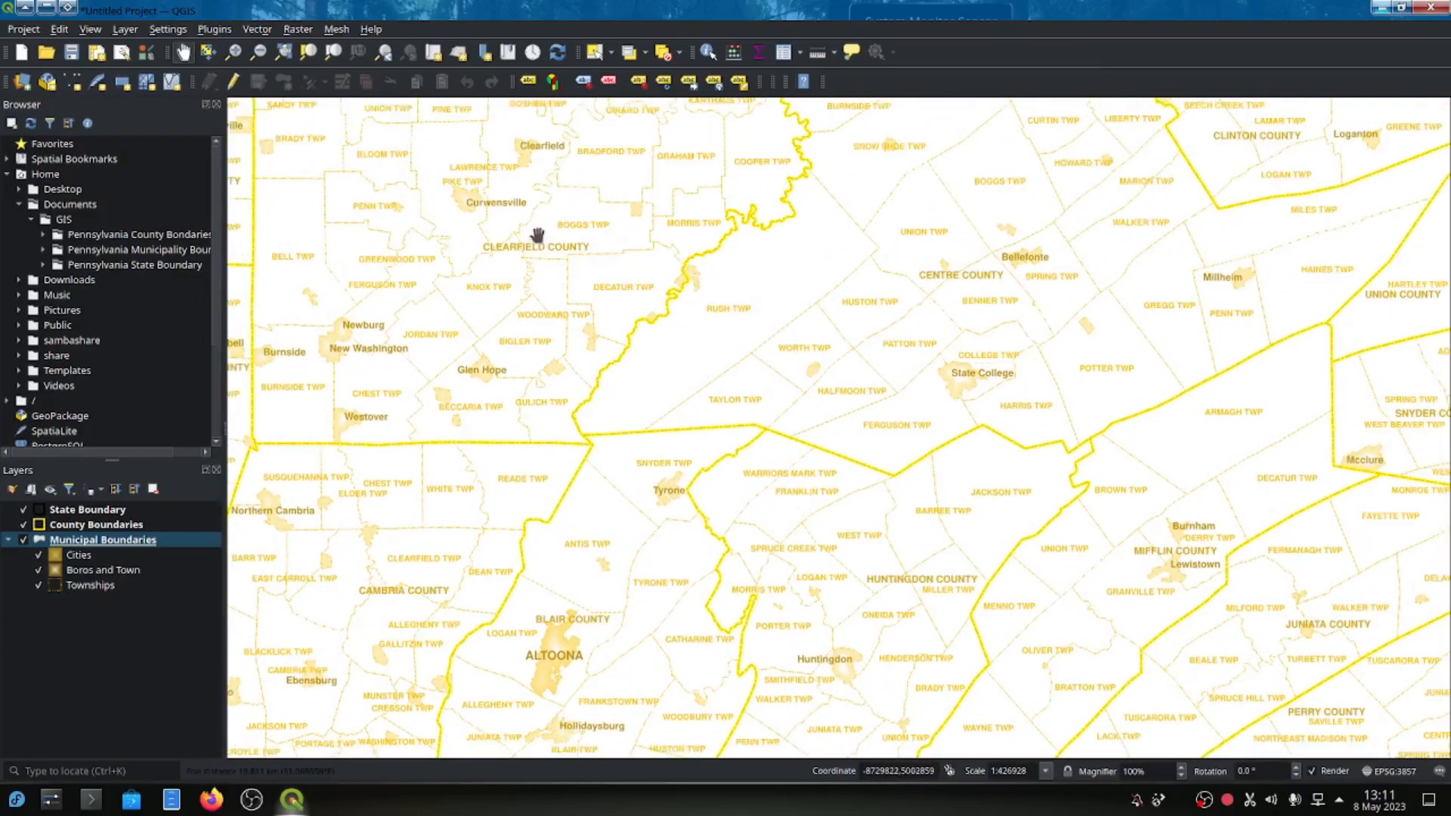
pyautogui.scroll(2, 805, 565)
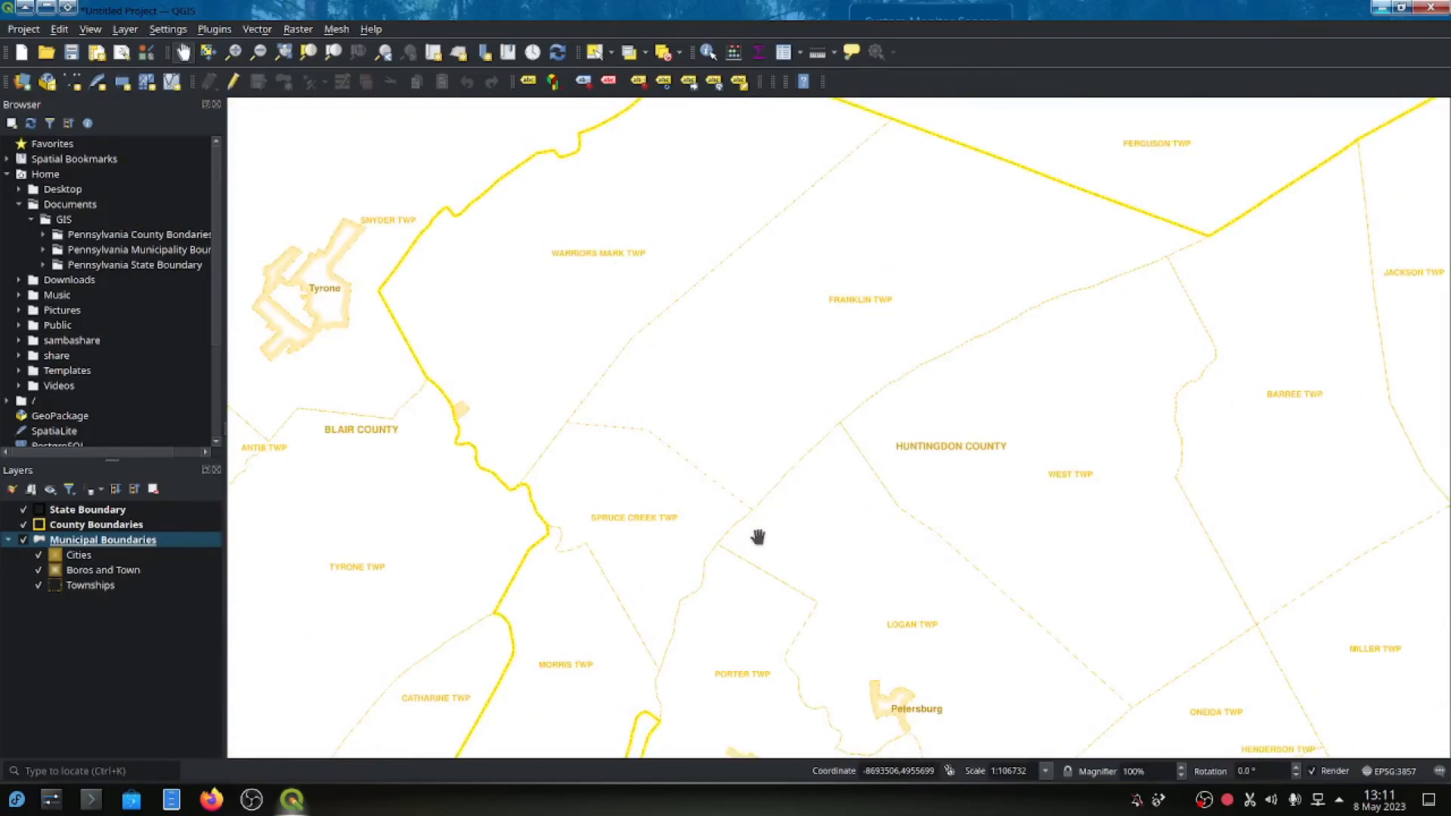
pyautogui.scroll(-2, 758, 537)
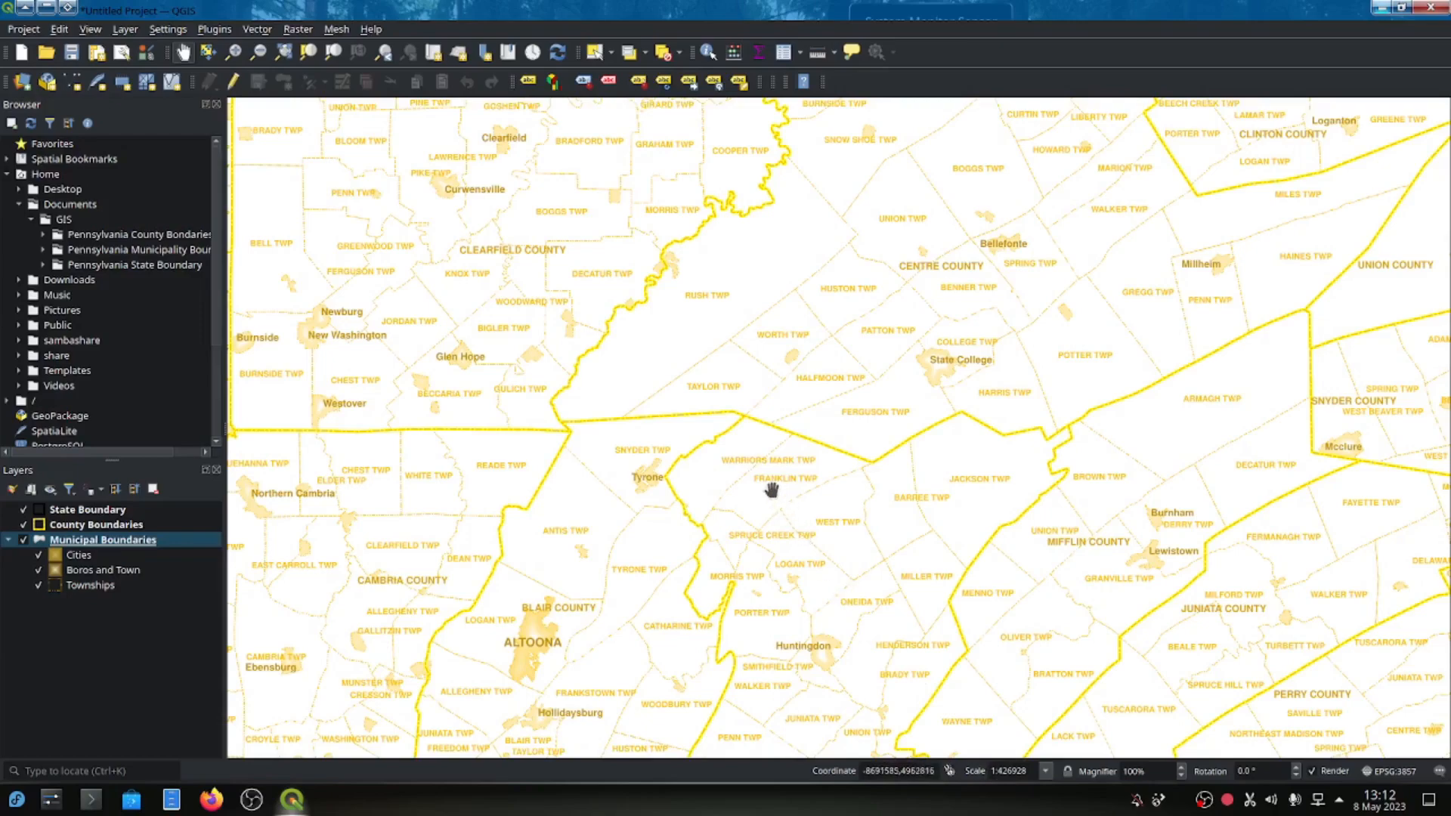
pyautogui.scroll(-1, 726, 437)
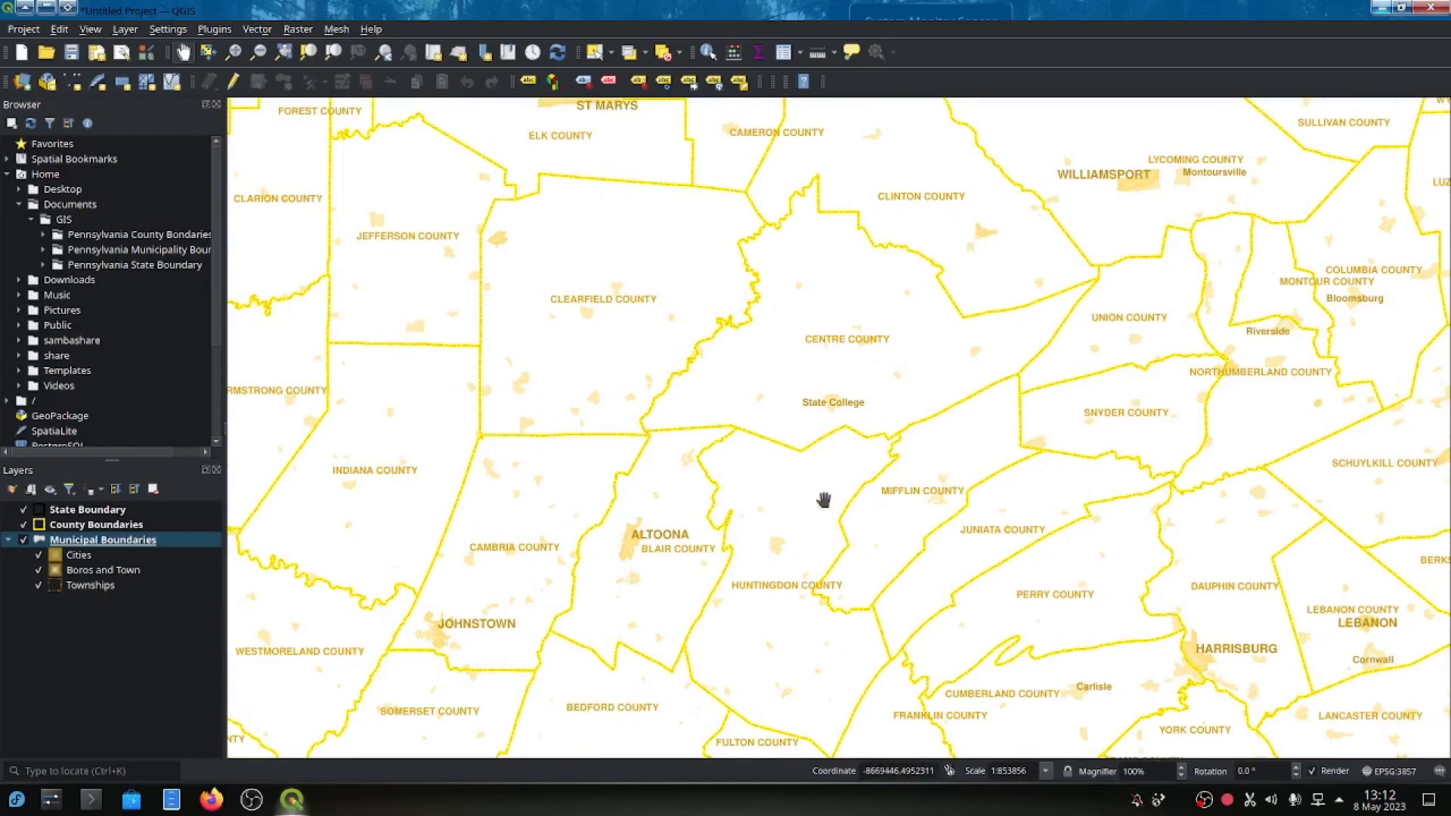
pyautogui.scroll(-1, 828, 501)
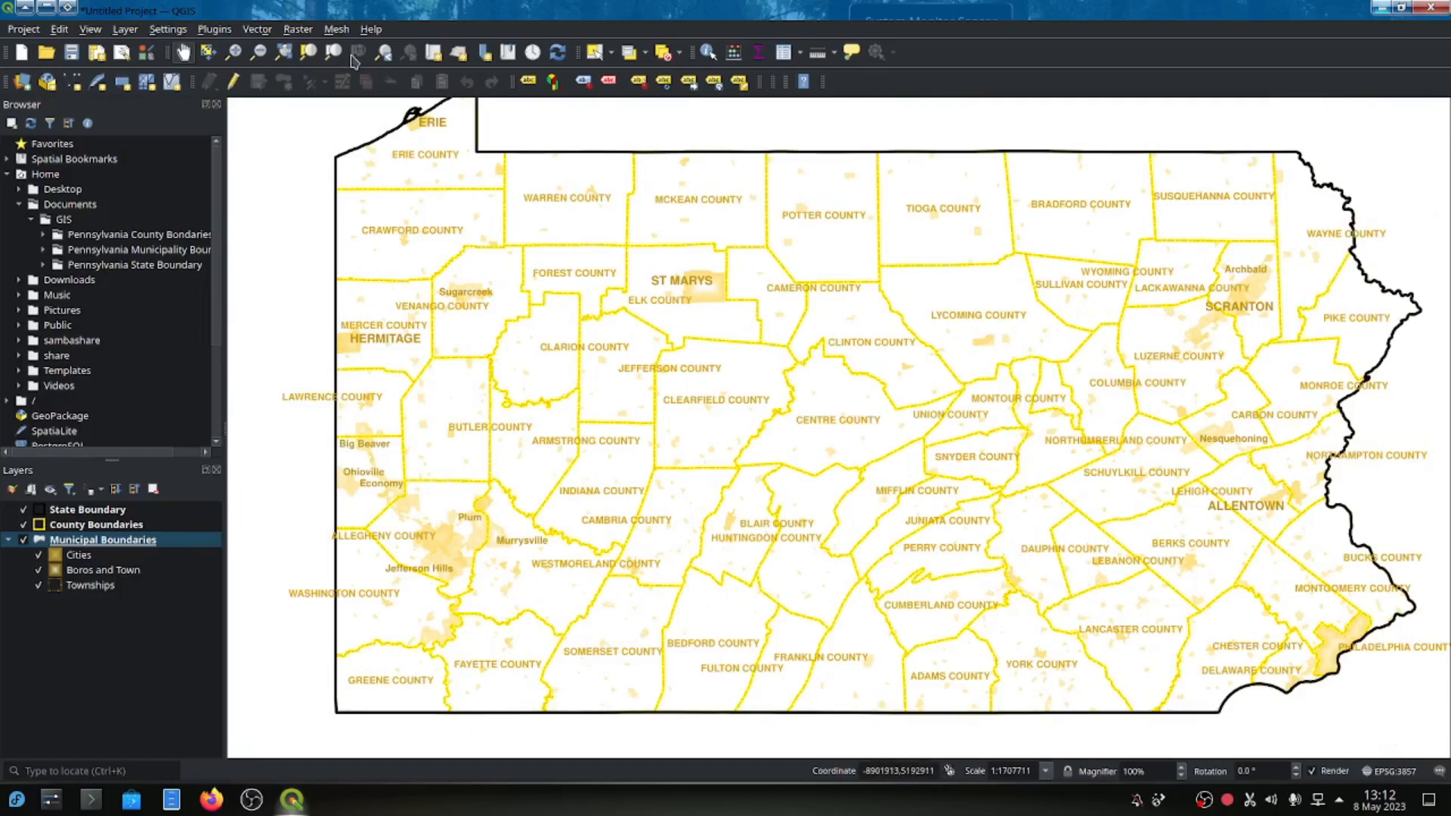
pyautogui.moveTo(753, 412); pyautogui.dragTo(715, 442)
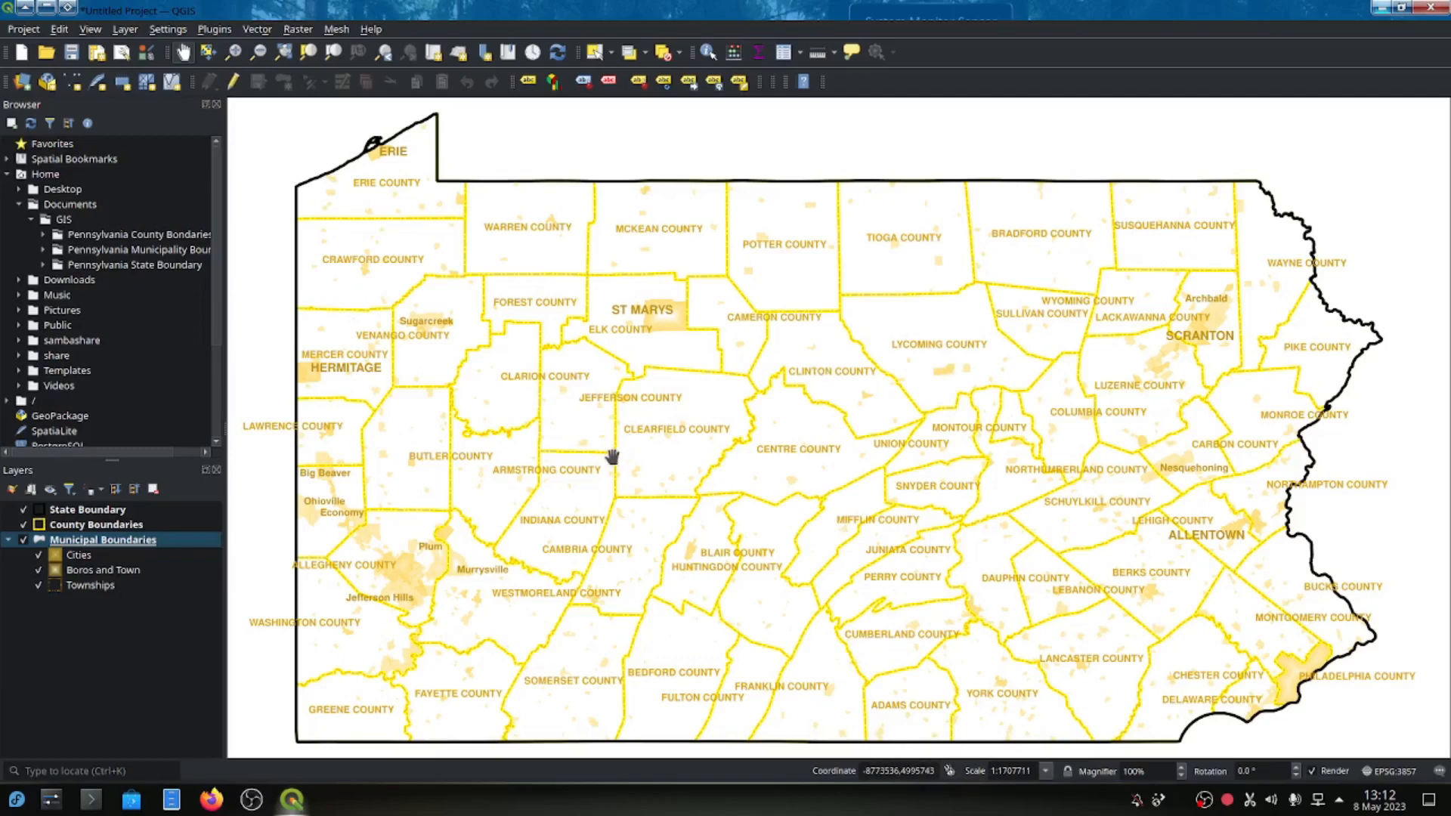
pyautogui.moveTo(292, 800)
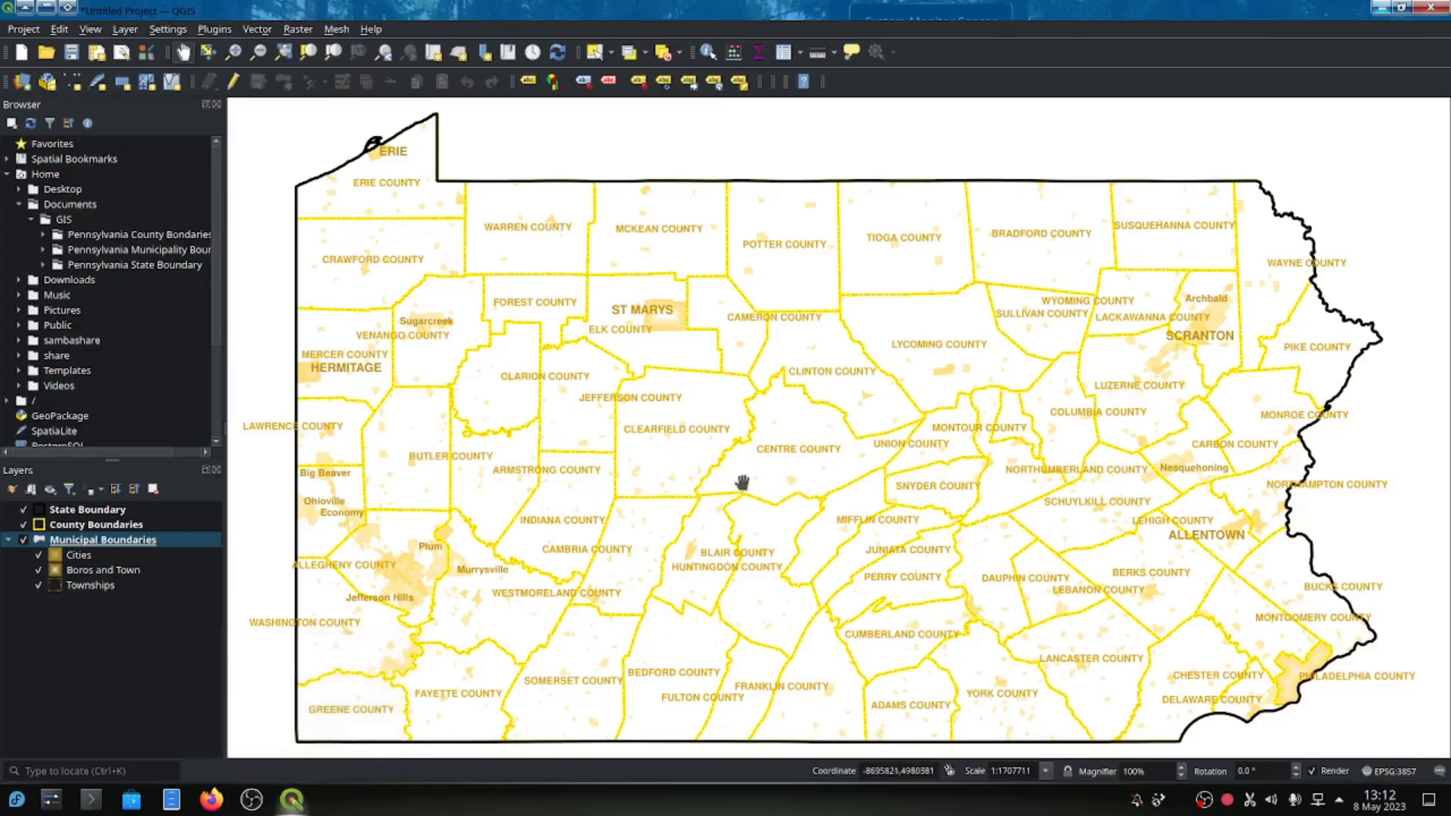